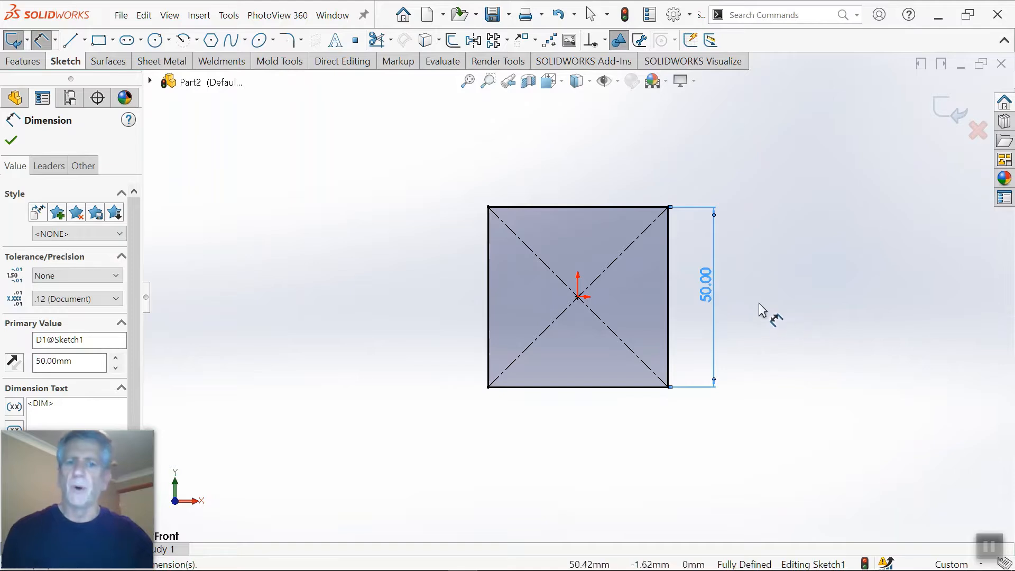
# Step: Check the document's available unit systems and keep Custom (millimeter, gram, second)
pyautogui.scroll(-2, 759, 303)
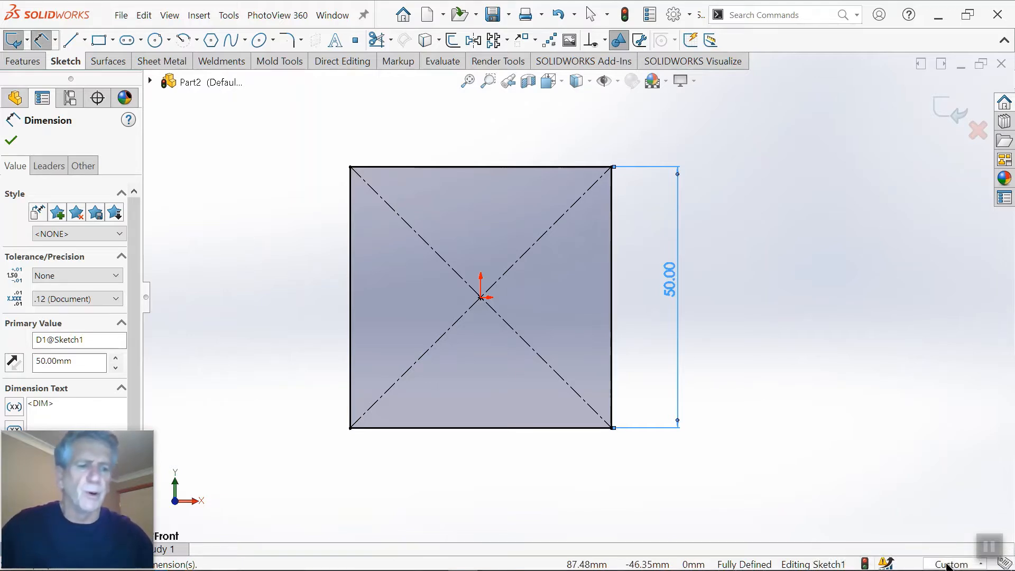
pyautogui.click(949, 565)
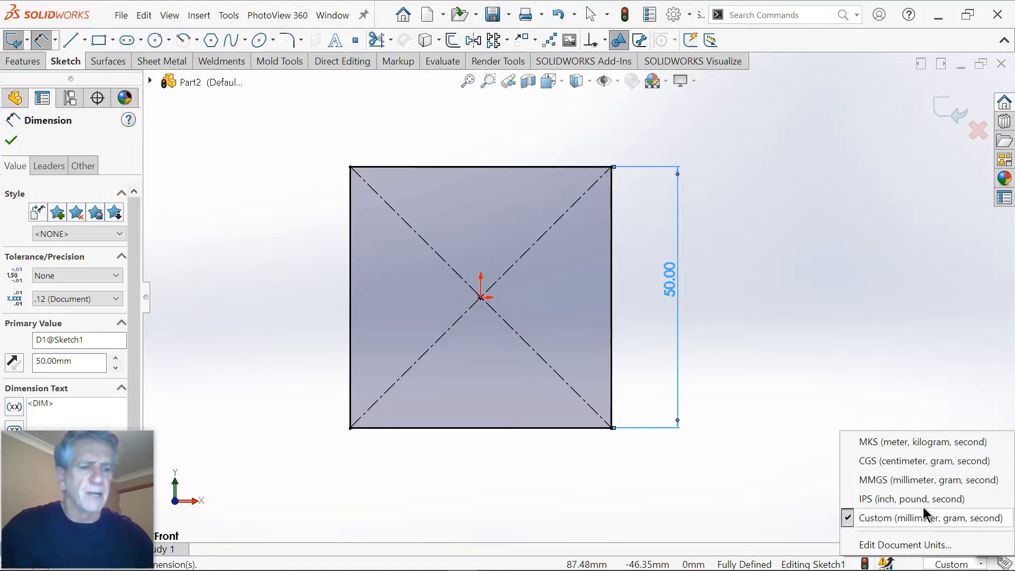
pyautogui.click(901, 518)
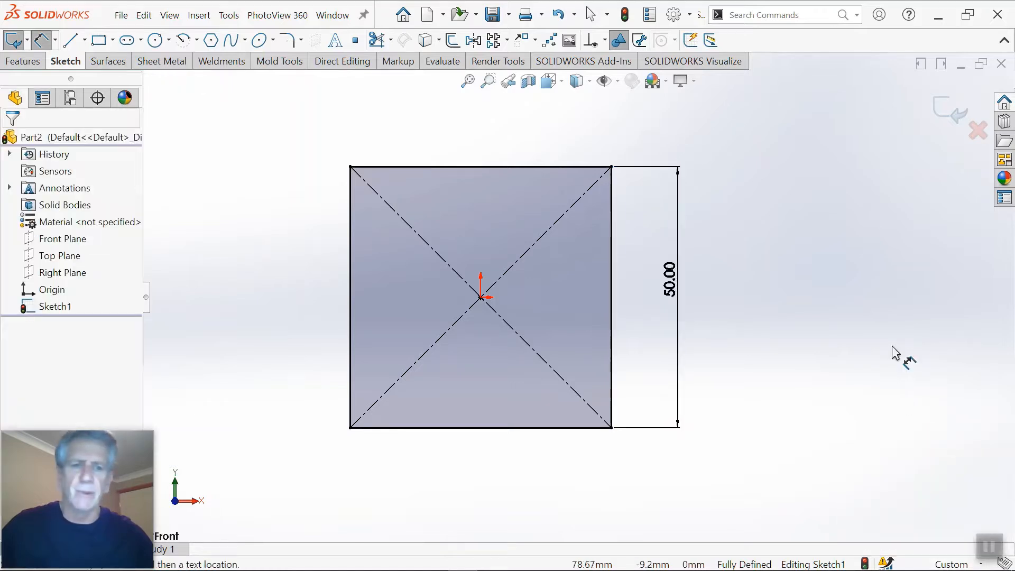
# Step: Set the square's side dimension to 2" using the inch mark
pyautogui.doubleClick(670, 284)
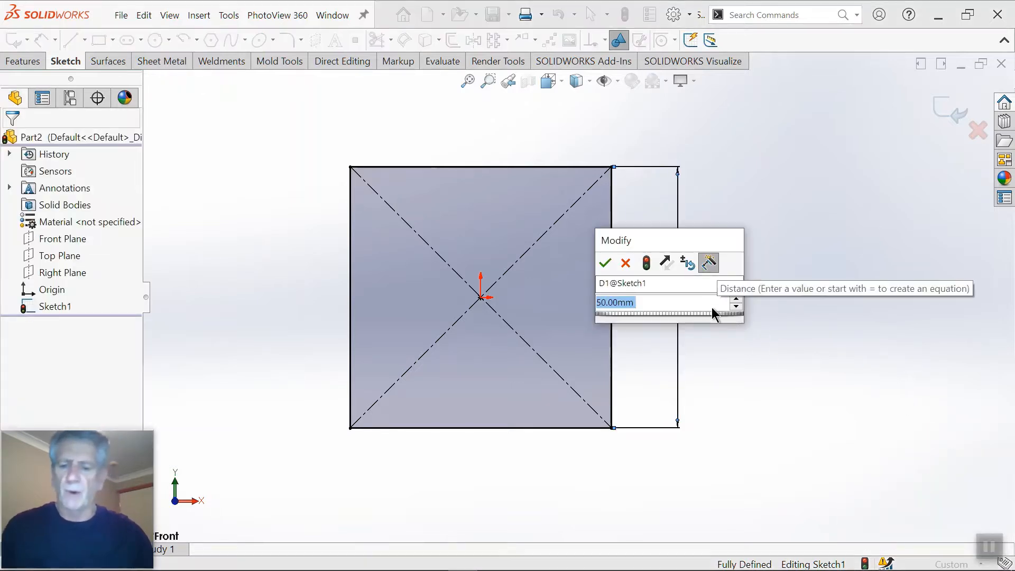
pyautogui.write('2"')
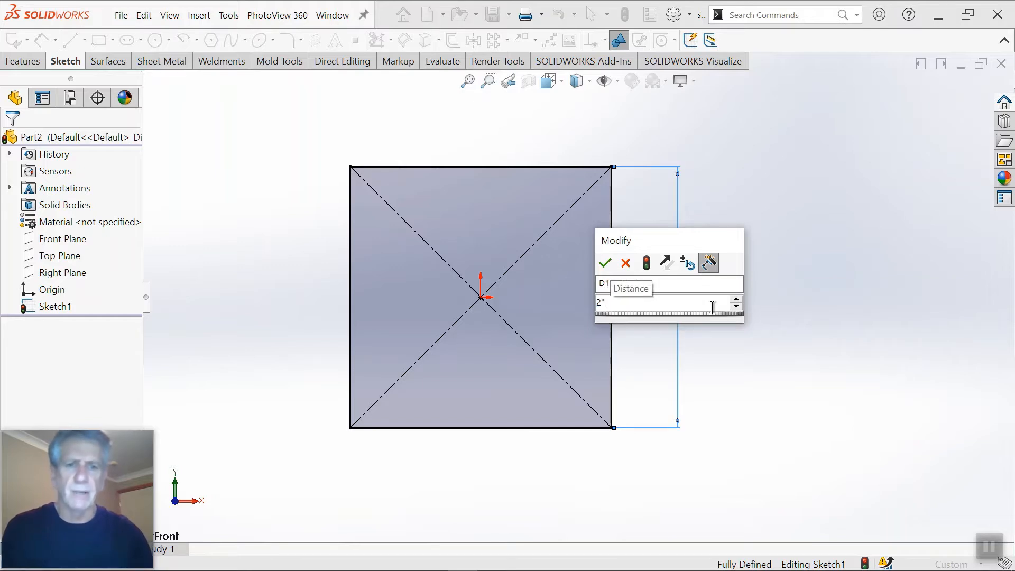
pyautogui.press('Return')
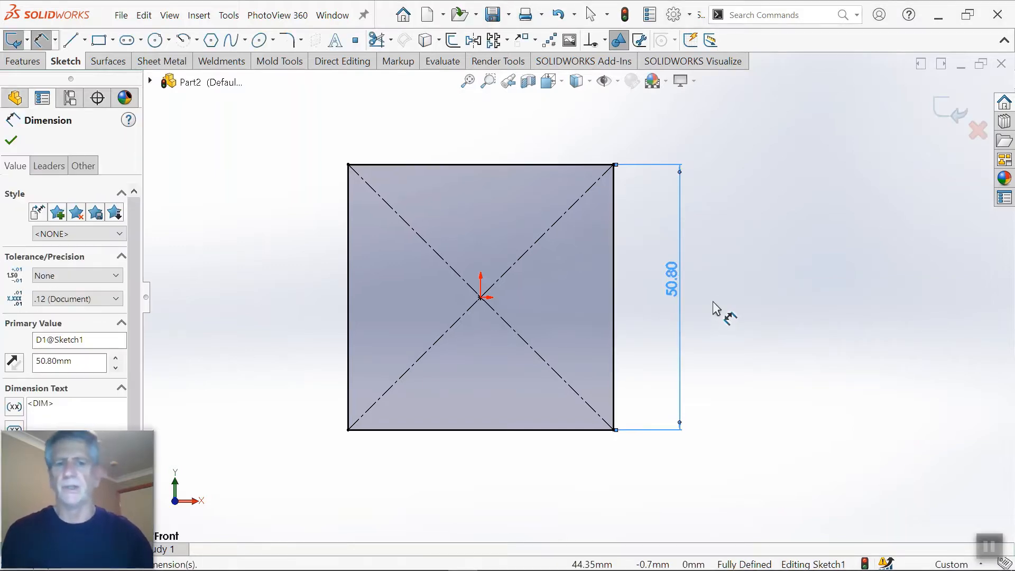
# Step: Set the square's side dimension to the fraction 2 1/2 without a unit mark
pyautogui.doubleClick(670, 287)
pyautogui.doubleClick(670, 288)
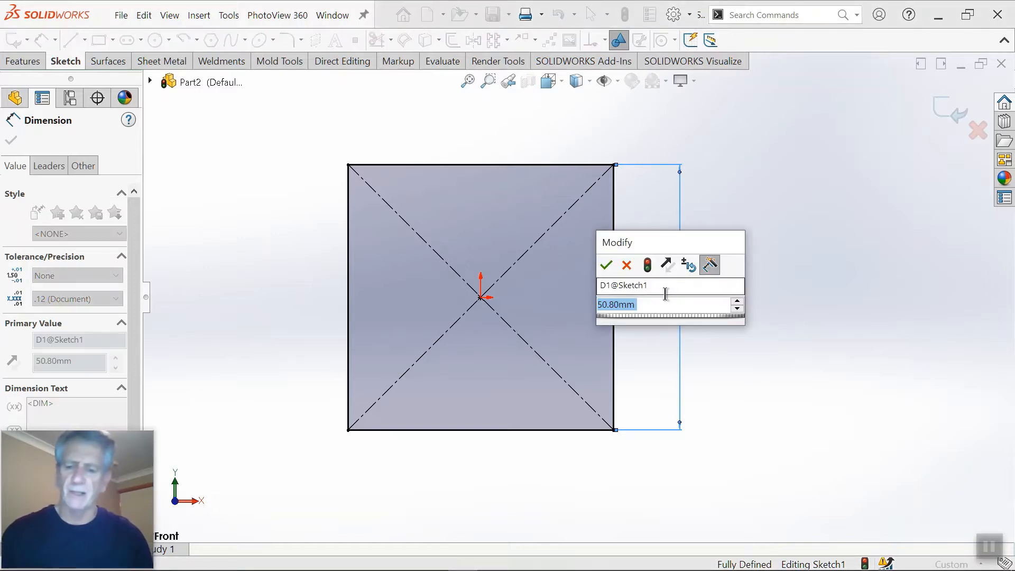
pyautogui.write('2 1/')
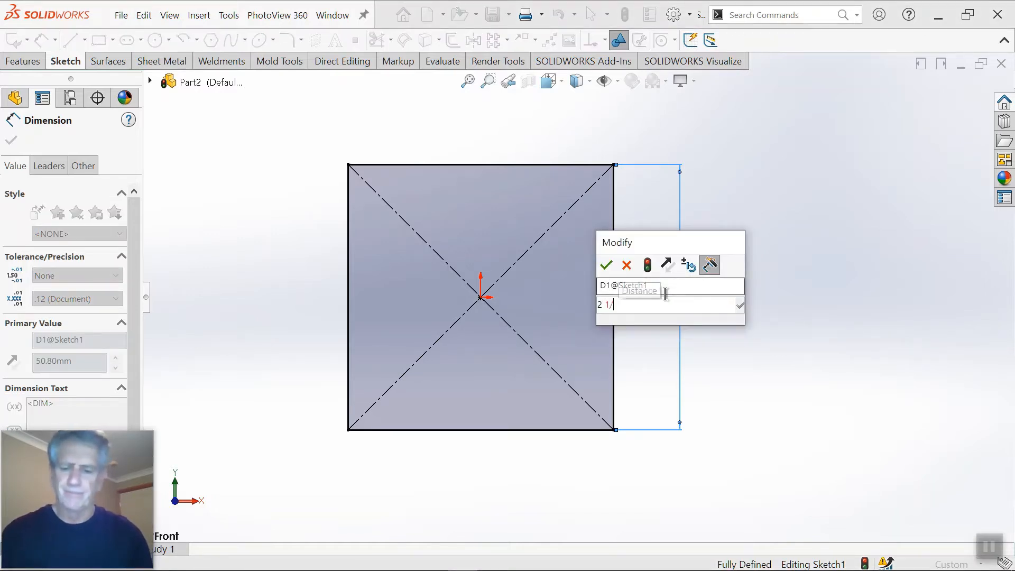
pyautogui.write('2')
pyautogui.press('Return')
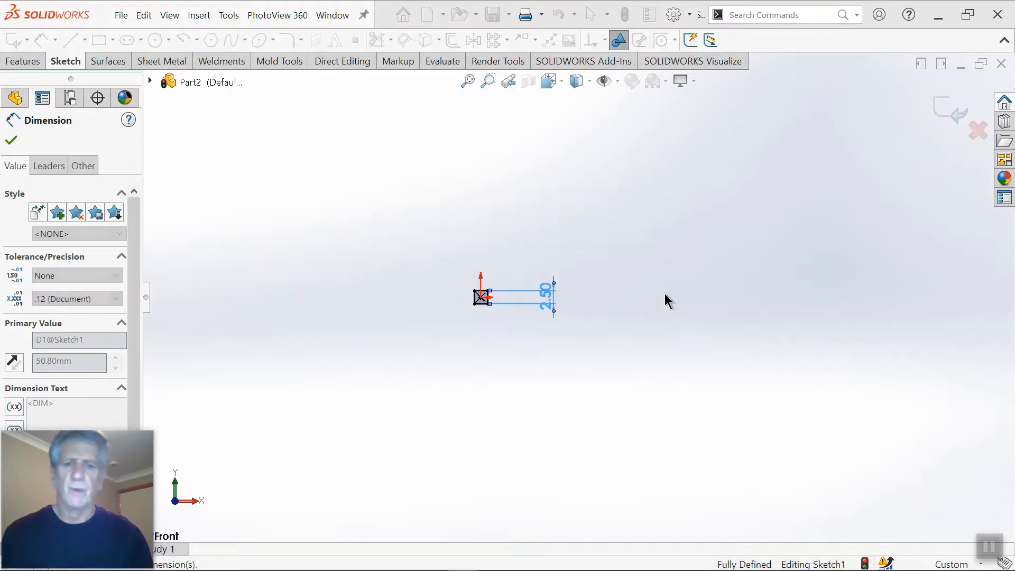
# Step: Set the square's side dimension to 2 1/2" as a fraction with the inch mark
pyautogui.scroll(-3, 504, 300)
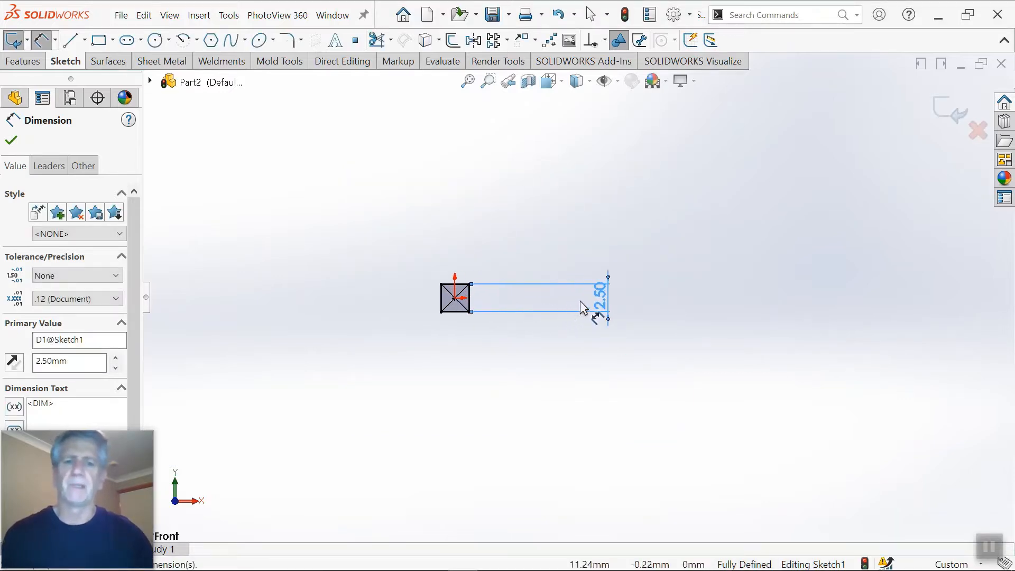
pyautogui.click(596, 299)
pyautogui.write('2')
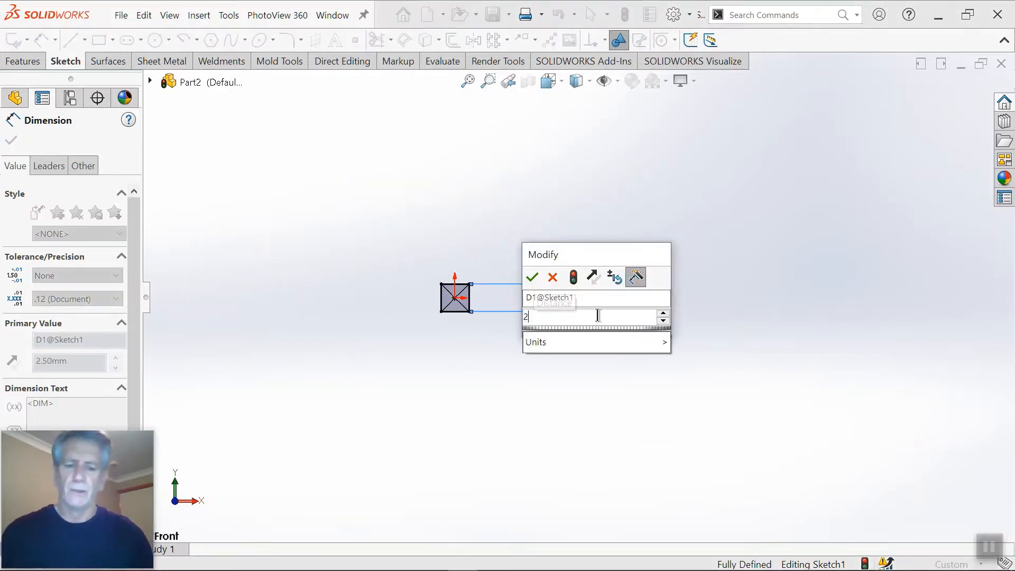
pyautogui.write(' 1/')
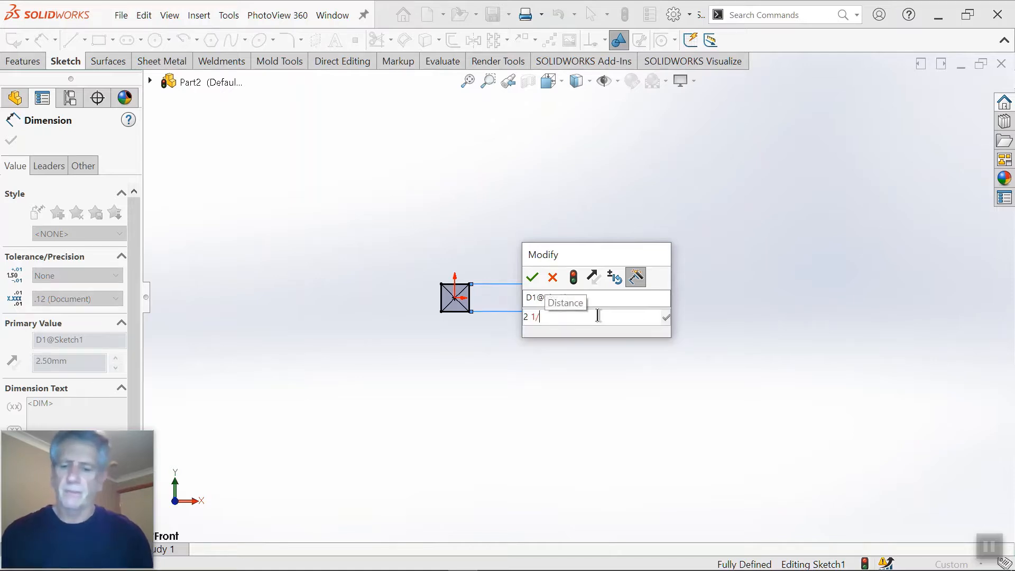
pyautogui.write('2')
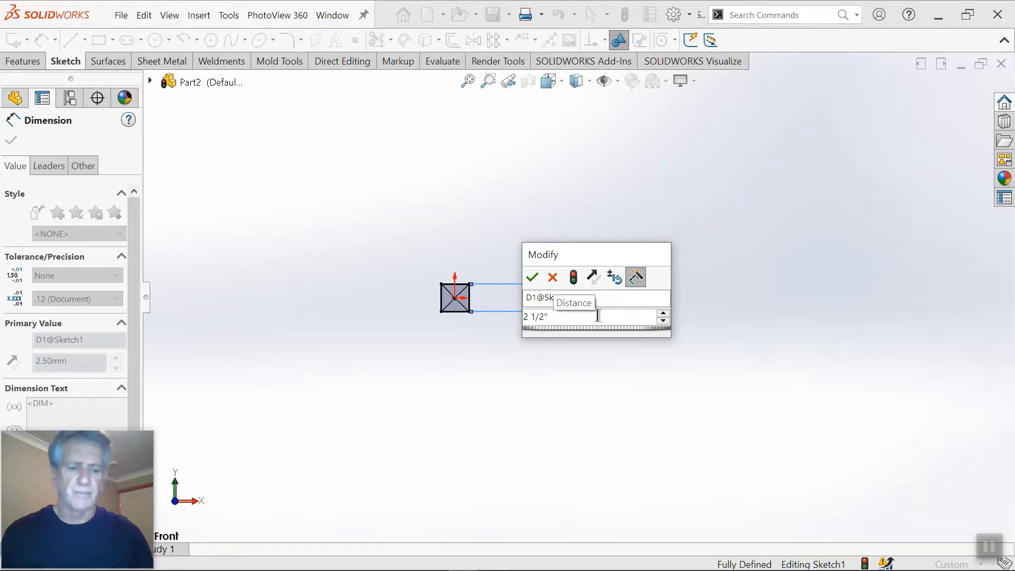
pyautogui.press('Return')
# Step: Set the square's side dimension to 50 mm
pyautogui.scroll(5, 687, 325)
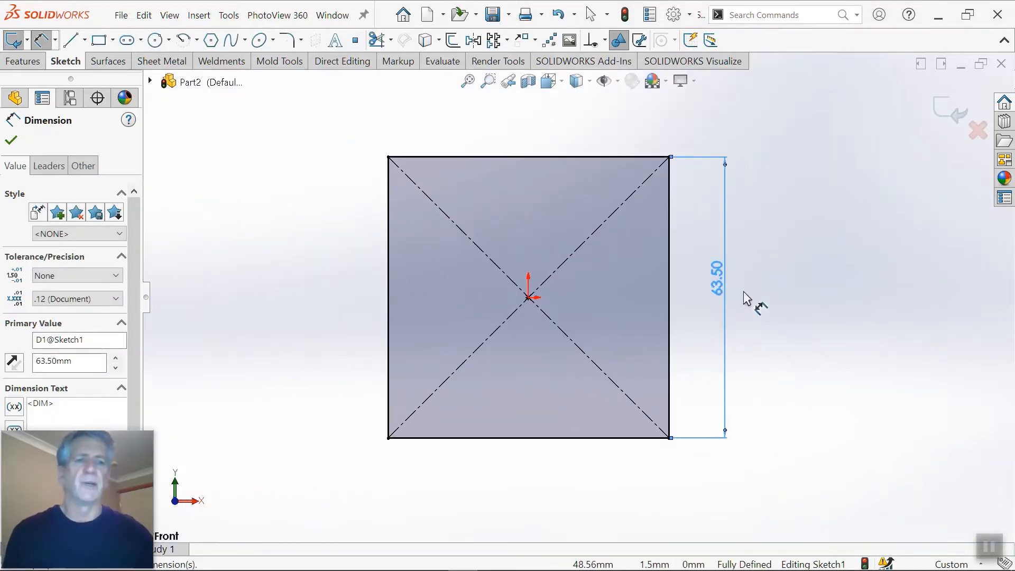
pyautogui.scroll(-2, 748, 301)
pyautogui.scroll(1, 697, 288)
pyautogui.scroll(1, 678, 288)
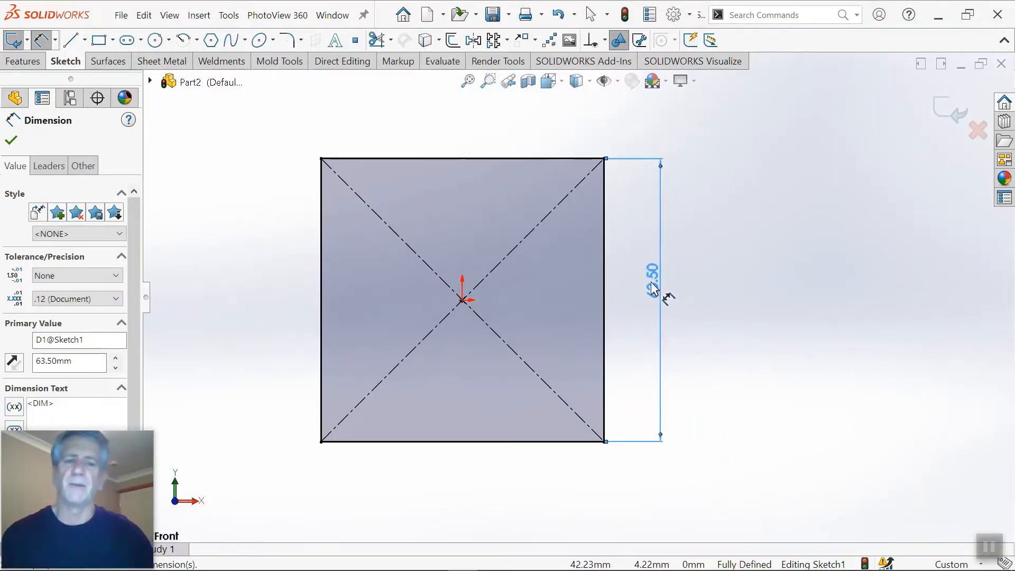
pyautogui.doubleClick(654, 279)
pyautogui.write('50')
pyautogui.press('Return')
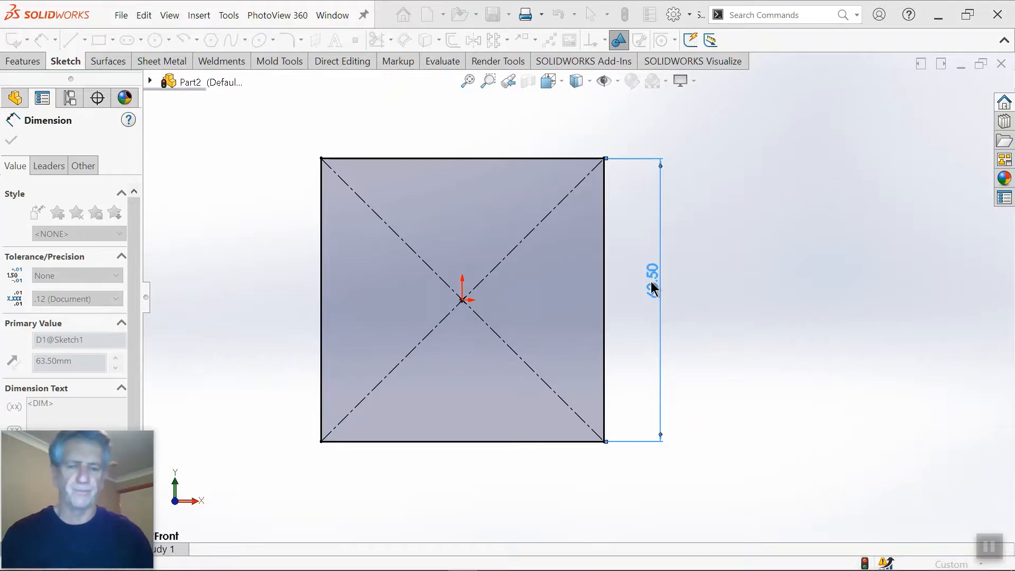
# Step: Extrude the square sketch 50 mm with the Mid Plane end condition to form a solid cube
pyautogui.moveTo(711, 303); pyautogui.dragTo(772, 301, button='right')
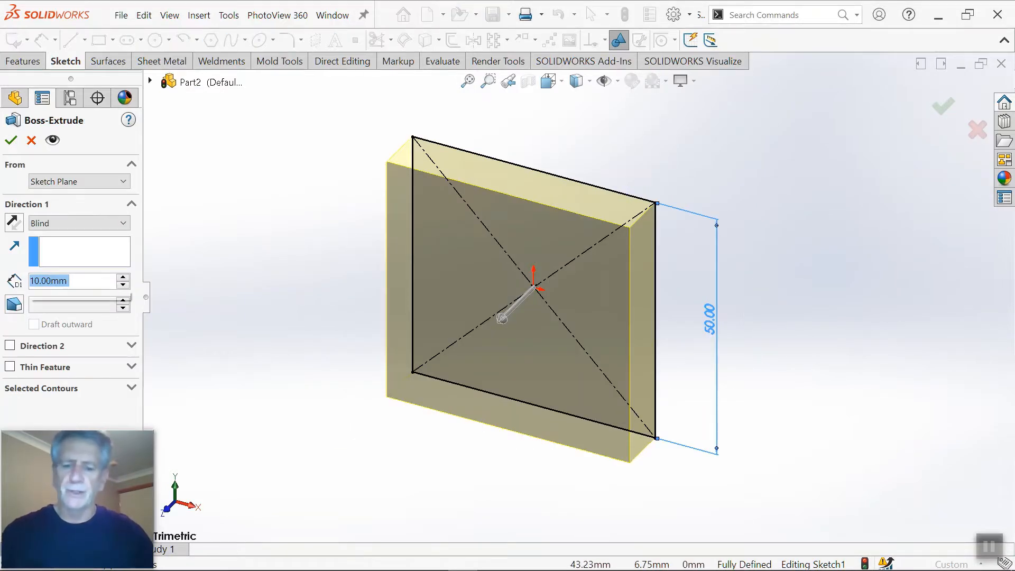
pyautogui.write('50')
pyautogui.press('Return')
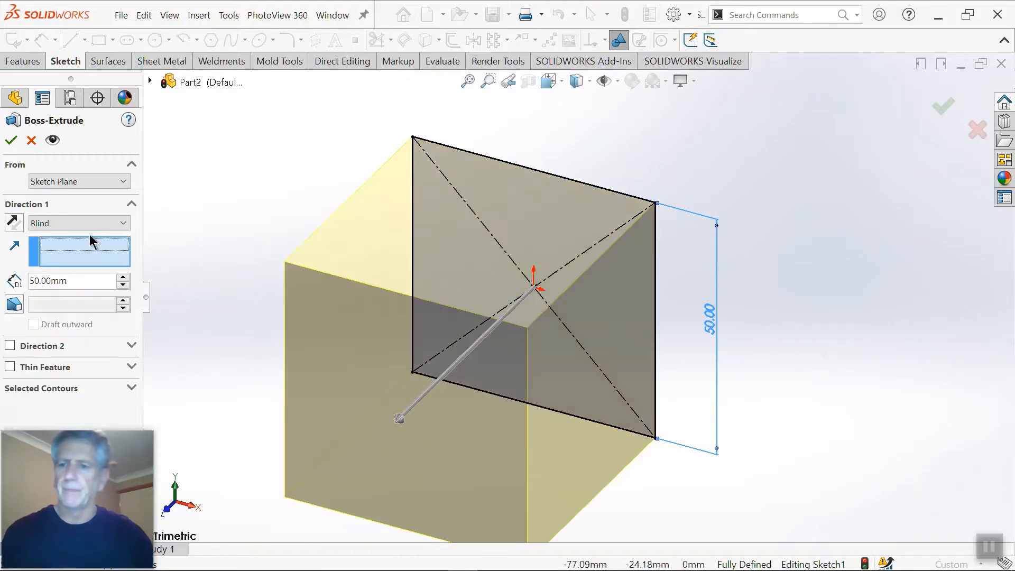
pyautogui.click(88, 224)
pyautogui.click(49, 292)
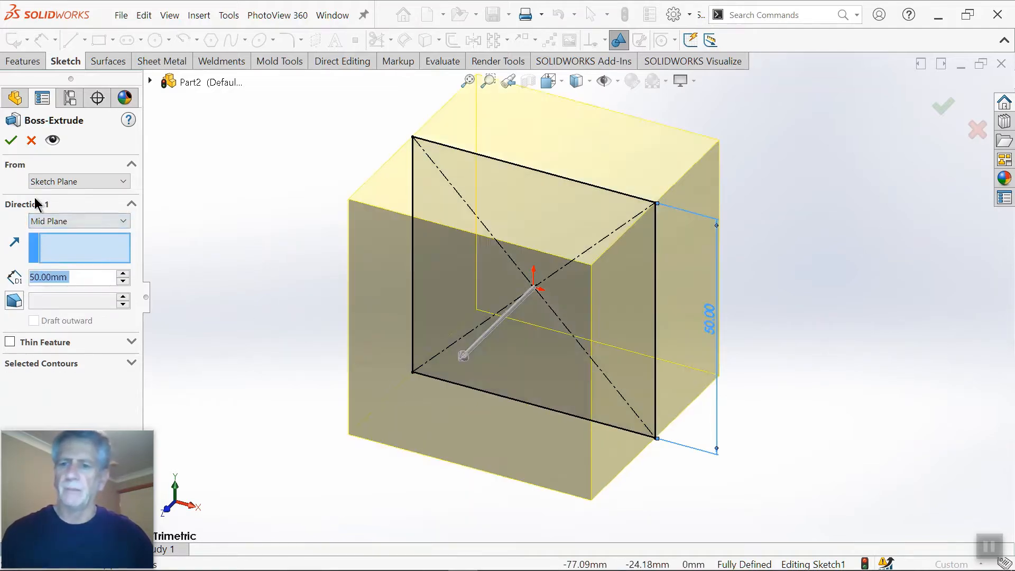
pyautogui.click(11, 141)
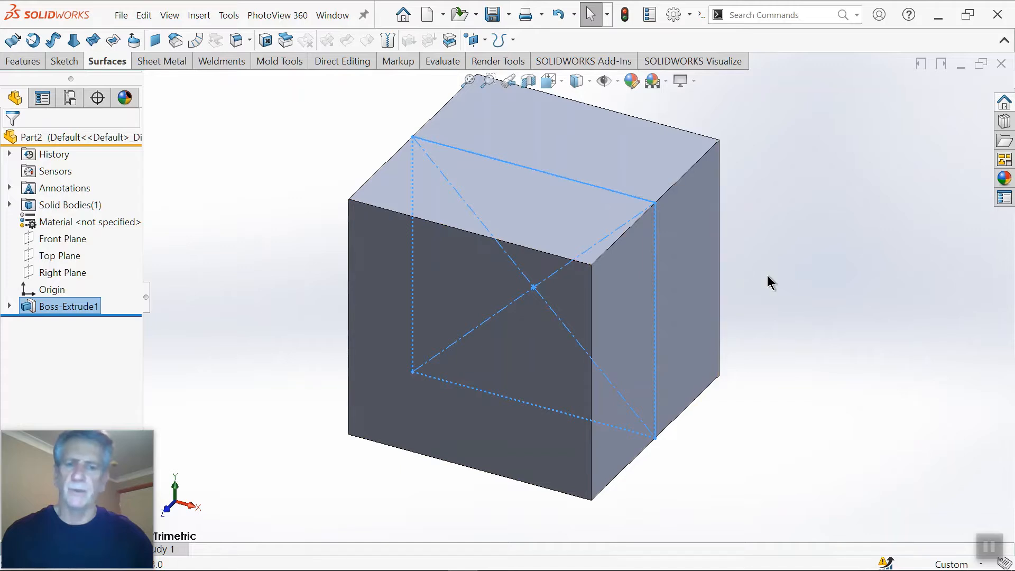
# Step: Remove the cube's front face using Delete Face with the Delete option
pyautogui.moveTo(778, 264); pyautogui.dragTo(613, 275, button='middle')
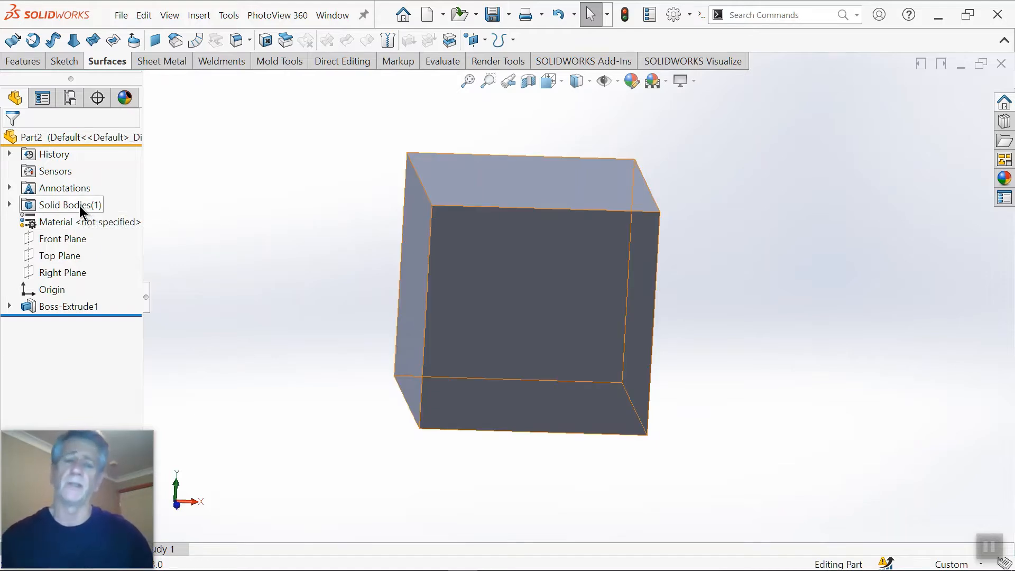
pyautogui.moveTo(745, 371)
pyautogui.mouseDown(button='middle')
pyautogui.moveTo(687, 362)
pyautogui.moveTo(721, 358)
pyautogui.moveTo(727, 378)
pyautogui.mouseUp(button='middle')
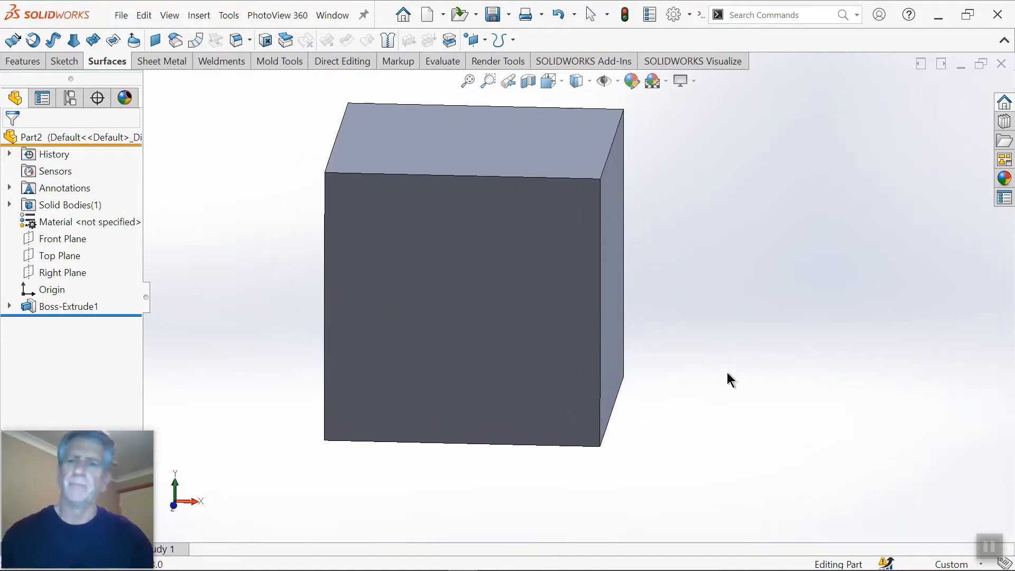
pyautogui.scroll(-2, 475, 203)
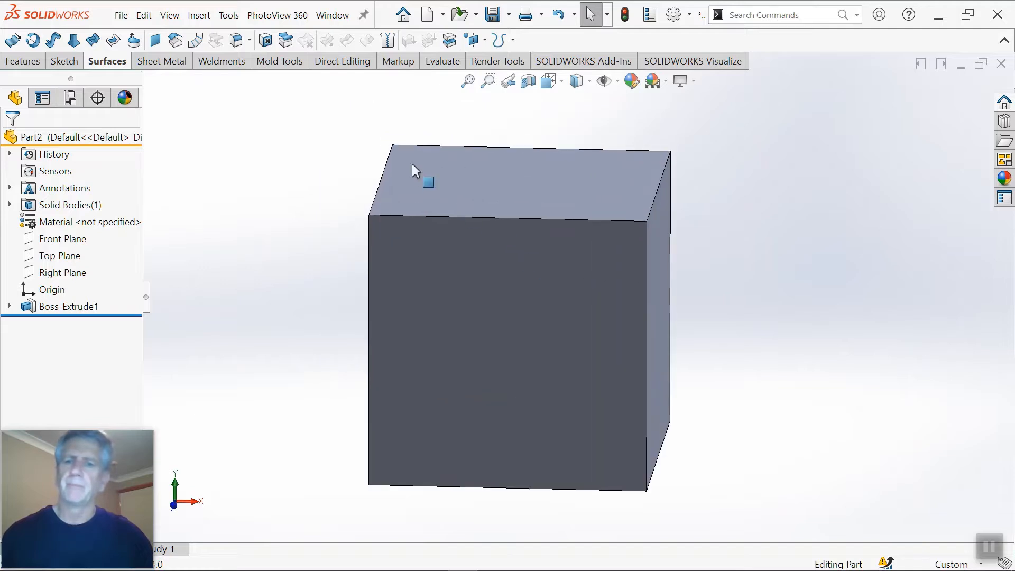
pyautogui.click(266, 45)
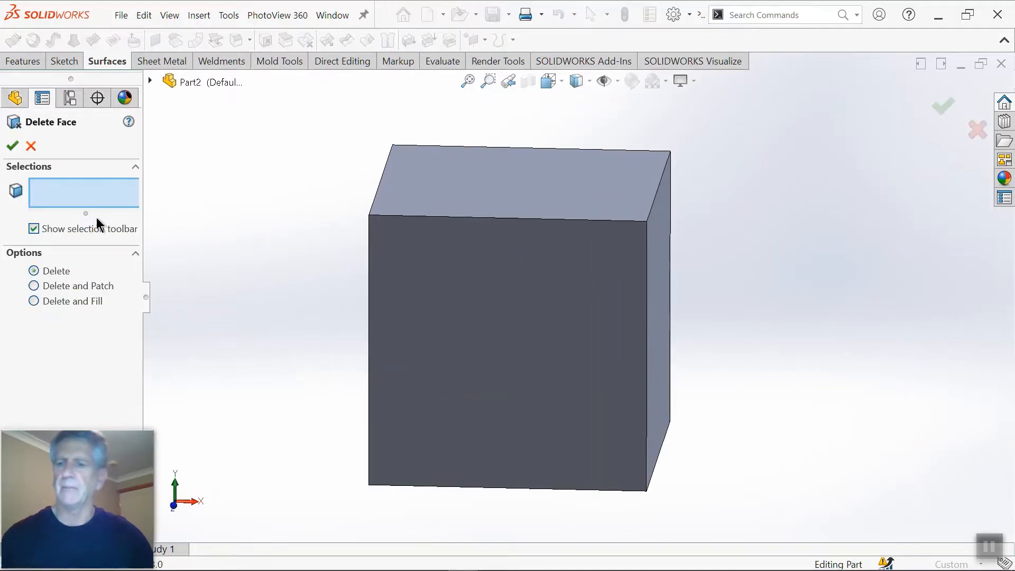
pyautogui.click(508, 283)
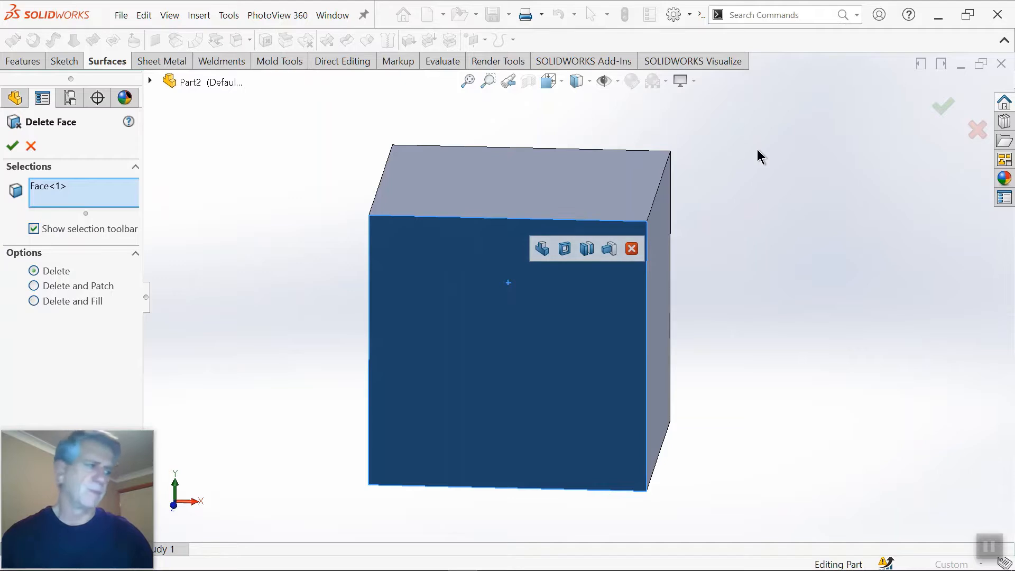
pyautogui.click(942, 107)
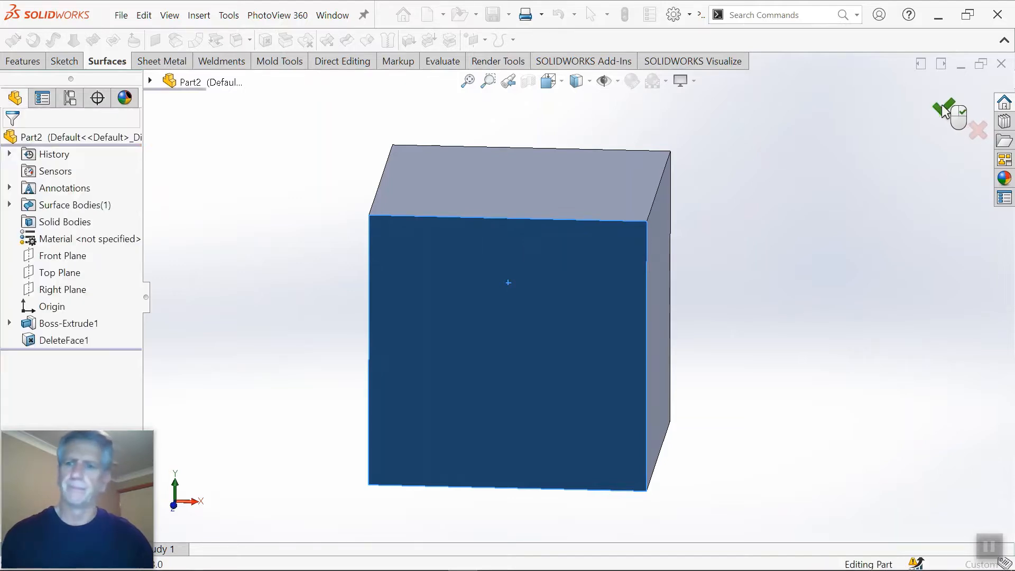
pyautogui.moveTo(543, 255); pyautogui.dragTo(469, 296, button='middle')
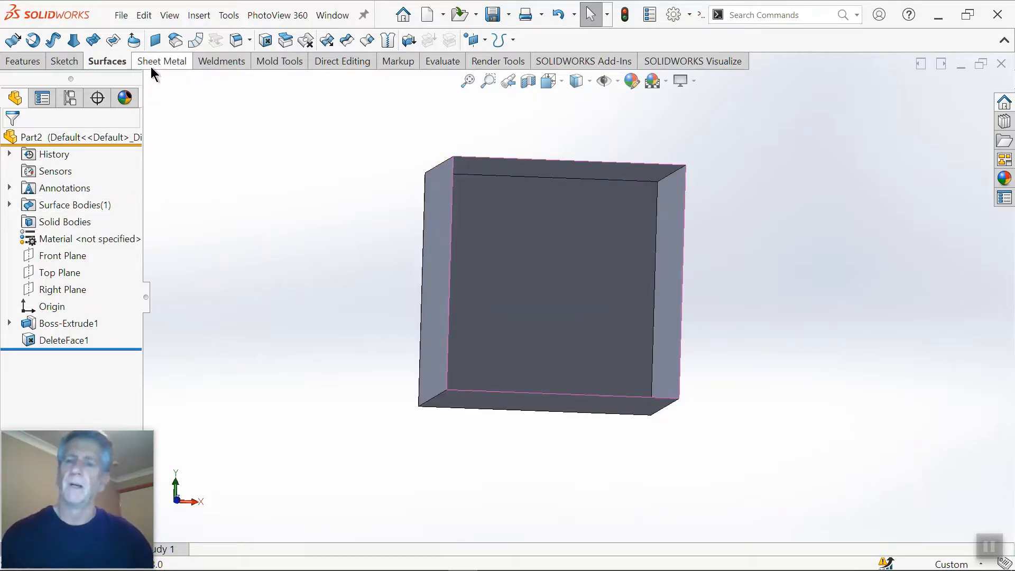
pyautogui.click(153, 42)
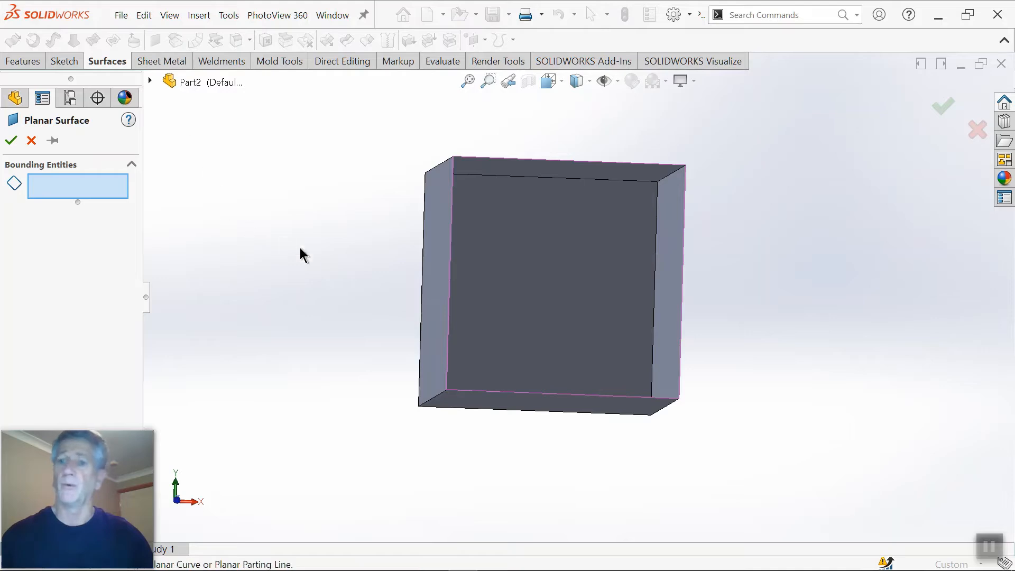
pyautogui.click(422, 271)
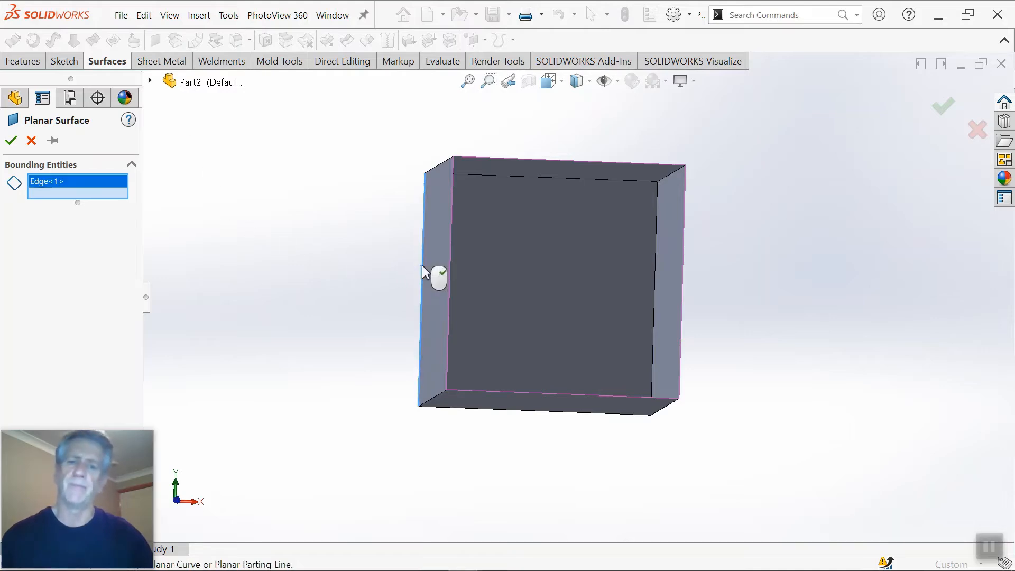
pyautogui.click(464, 176)
pyautogui.click(655, 253)
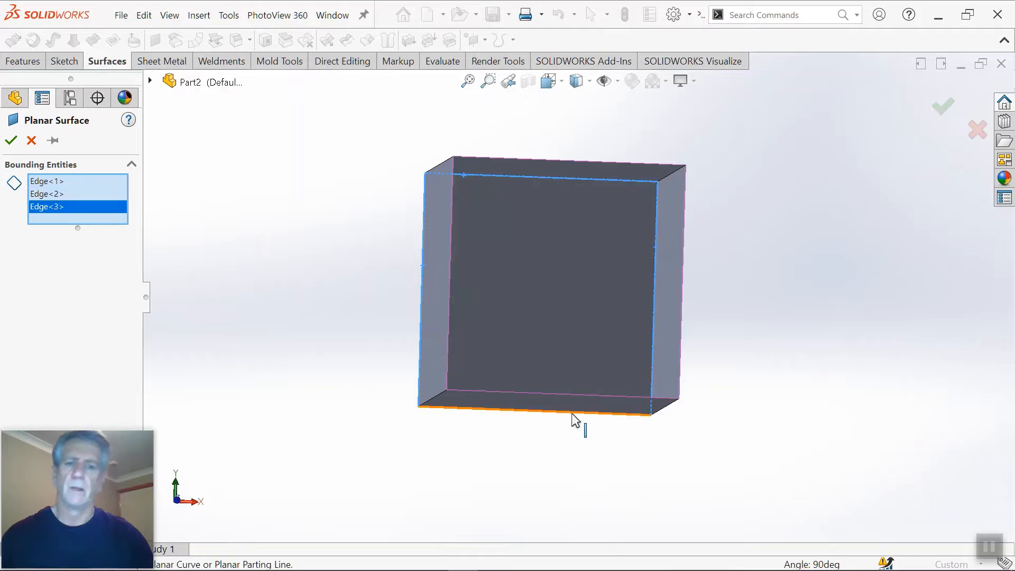
pyautogui.click(550, 418)
pyautogui.moveTo(549, 418); pyautogui.dragTo(583, 492, button='middle')
pyautogui.press('Escape')
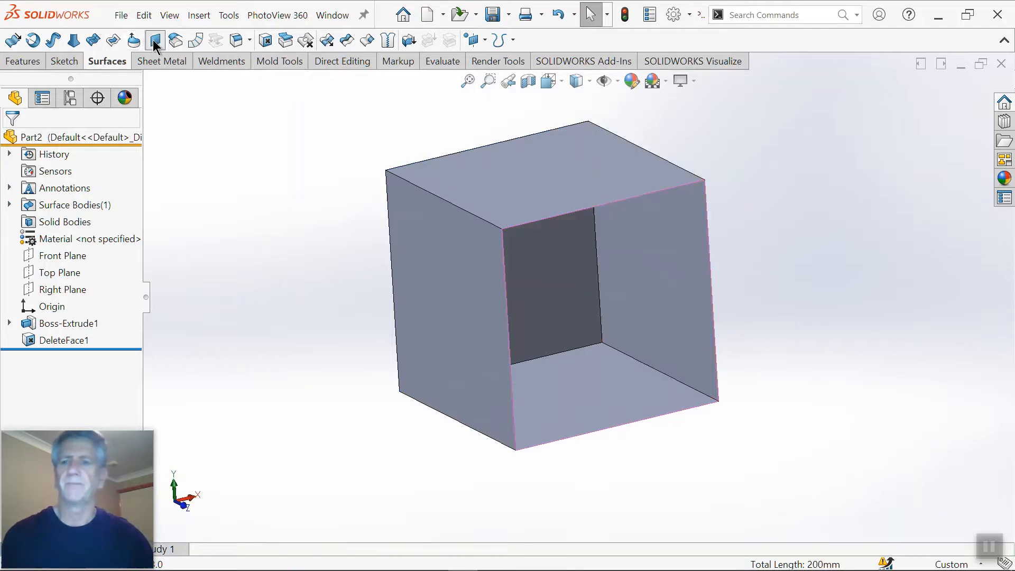
# Step: Close the cube's open front with a planar surface bounded by the four edges of the opening
pyautogui.click(135, 42)
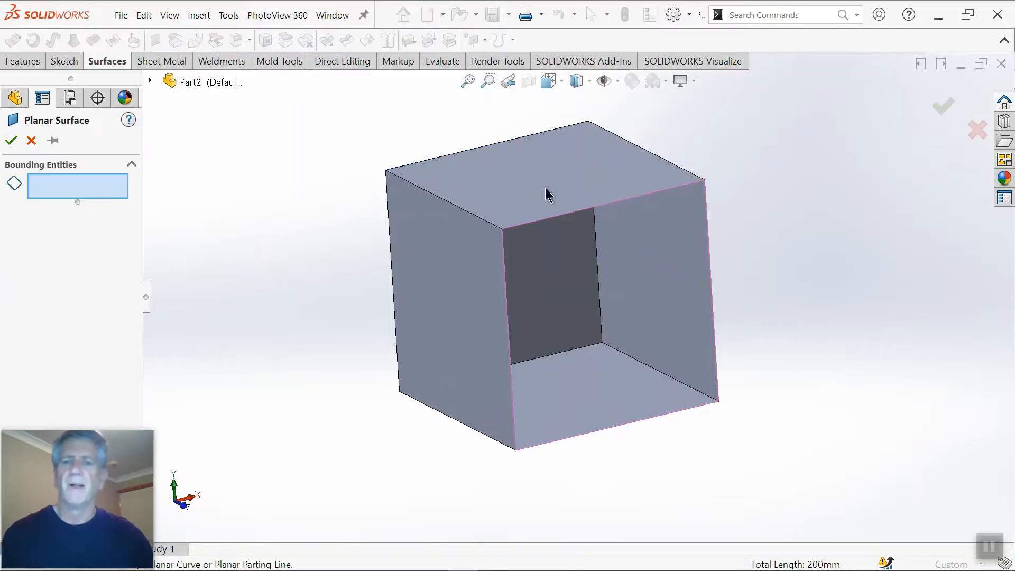
pyautogui.click(579, 214)
pyautogui.click(711, 266)
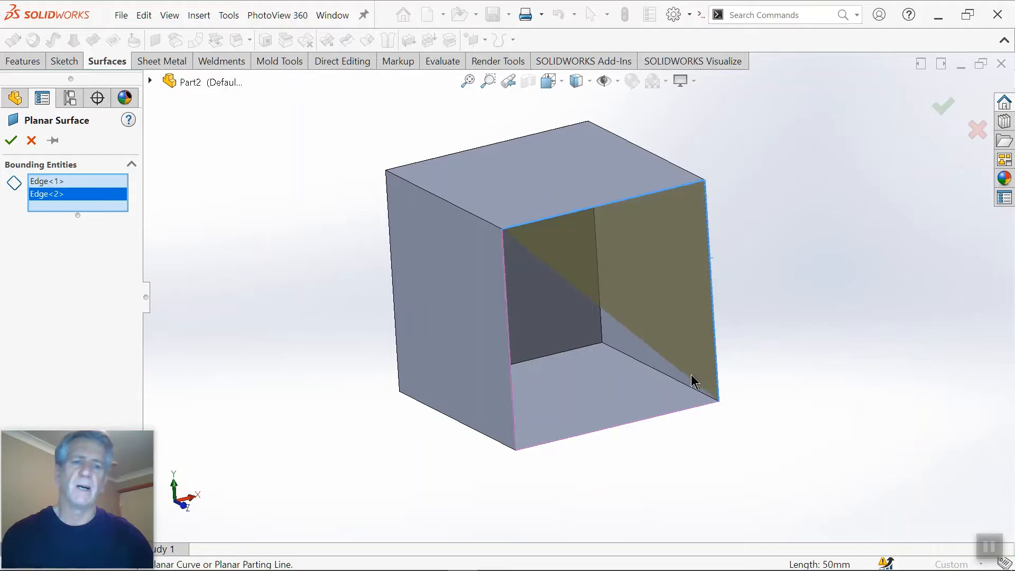
pyautogui.click(678, 418)
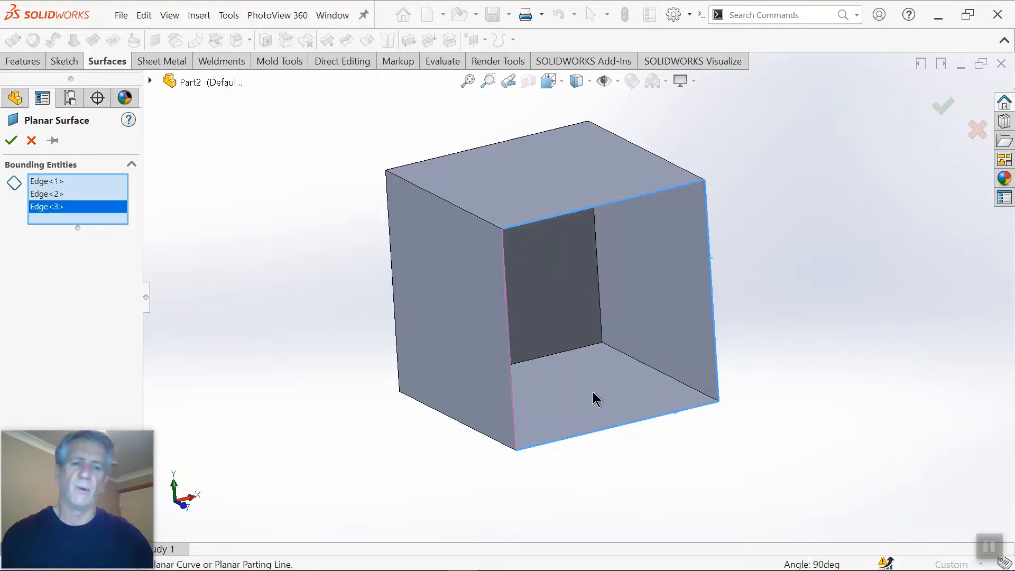
pyautogui.click(512, 383)
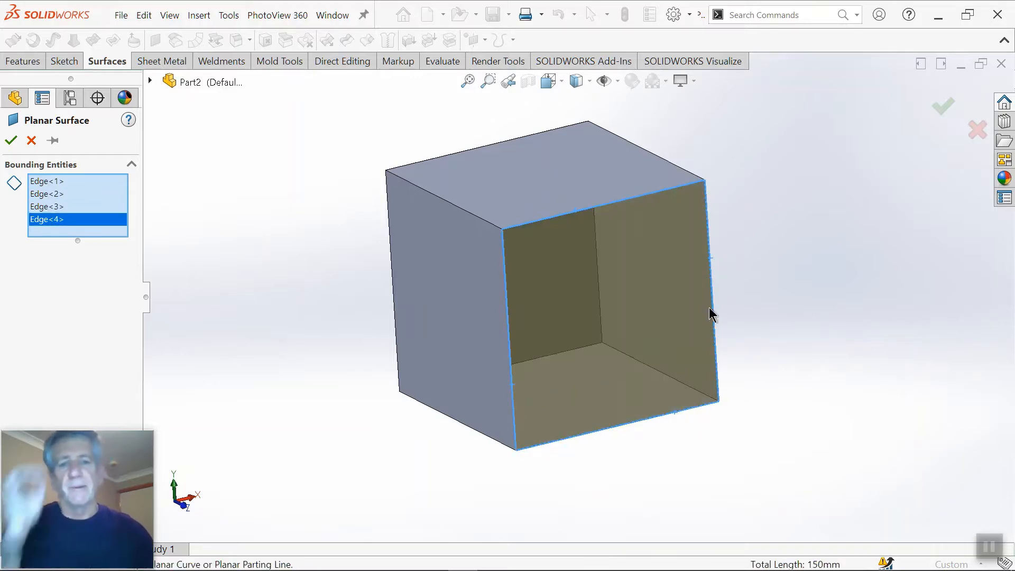
pyautogui.click(943, 106)
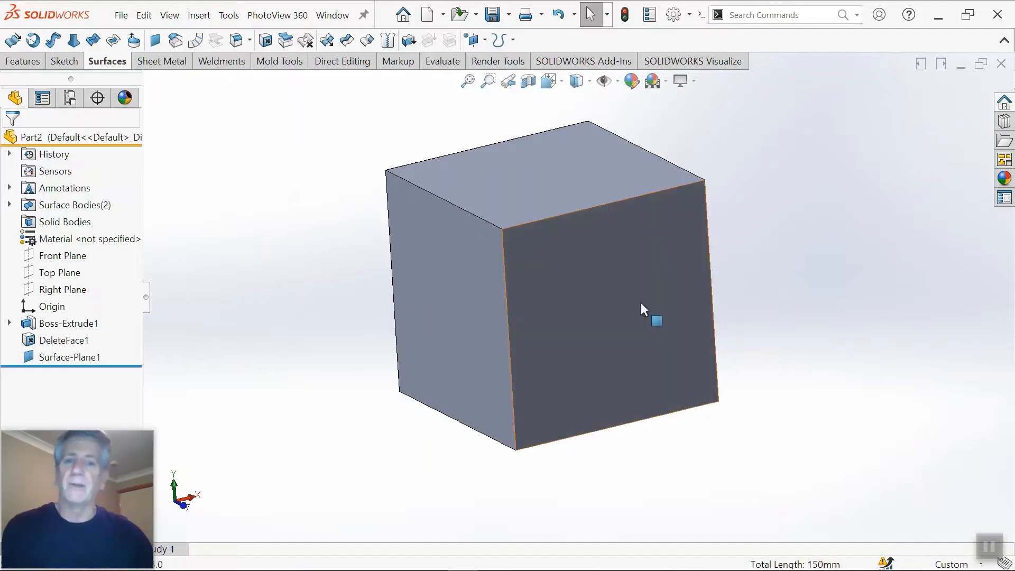
# Step: Knit the DeleteFace1 and Surface-Plane1 surface bodies together with Create solid enabled
pyautogui.click(10, 205)
pyautogui.click(66, 222)
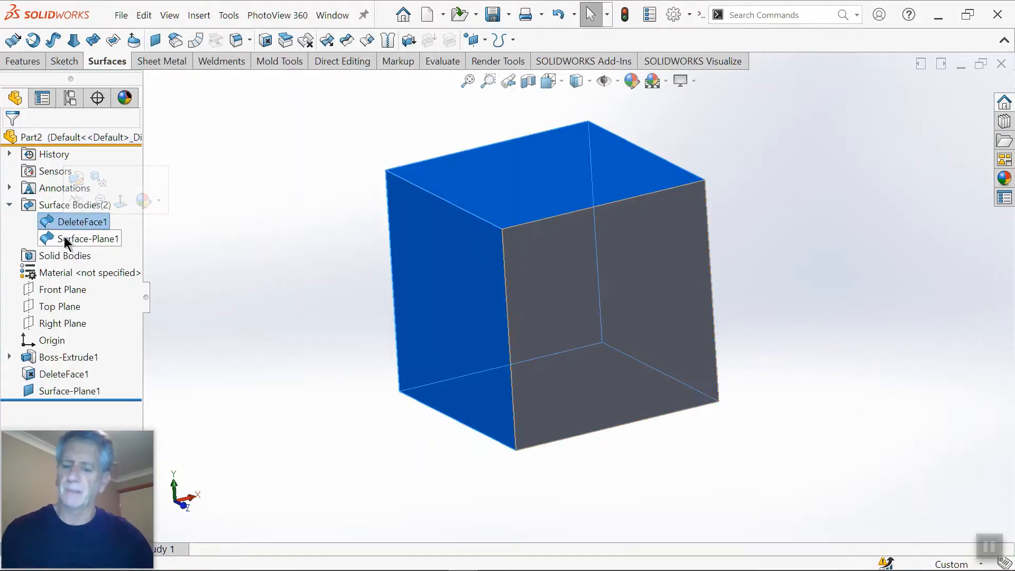
pyautogui.keyDown('ctrl'); pyautogui.click(64, 238); pyautogui.keyUp('ctrl')
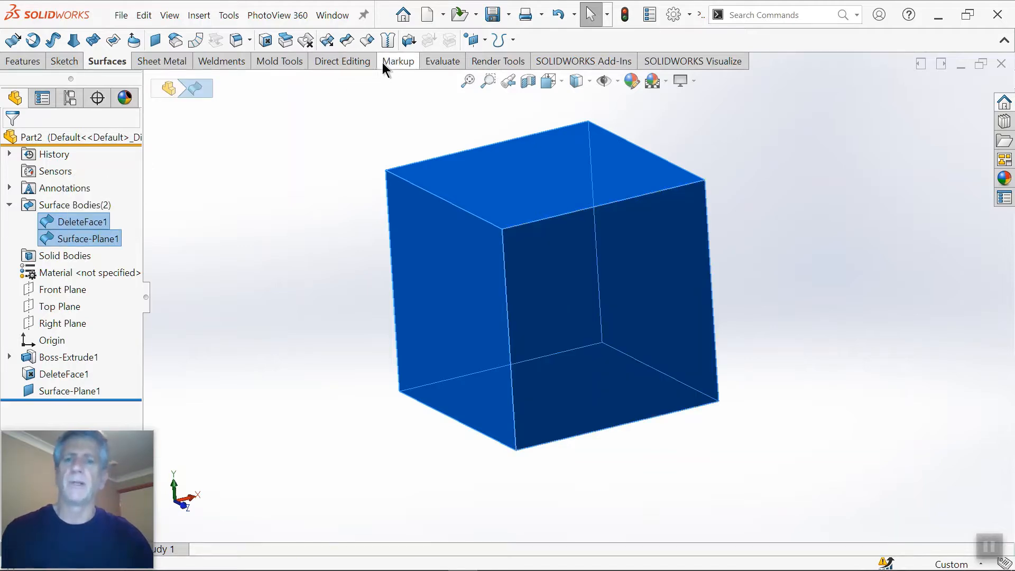
pyautogui.click(388, 40)
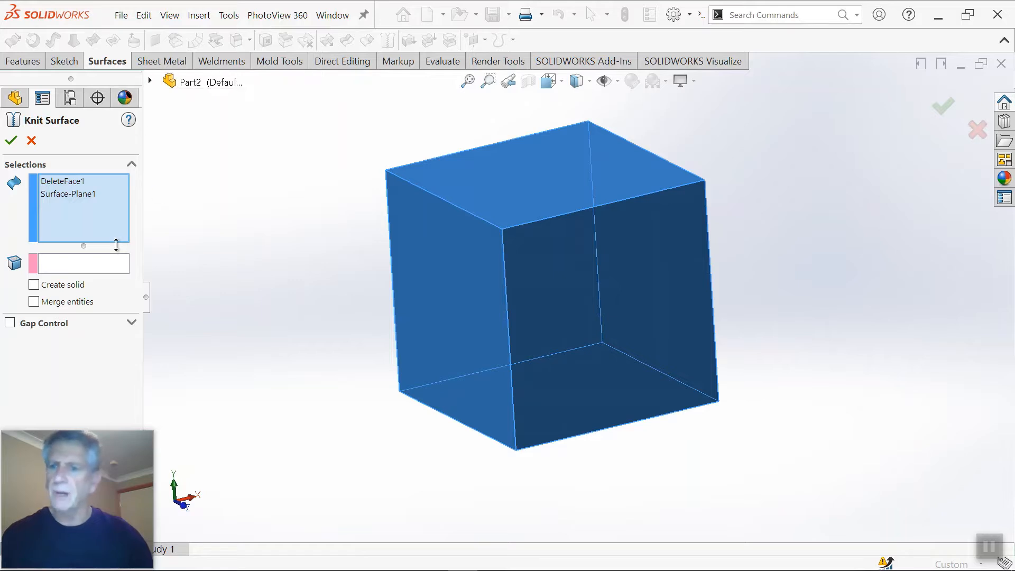
pyautogui.click(40, 287)
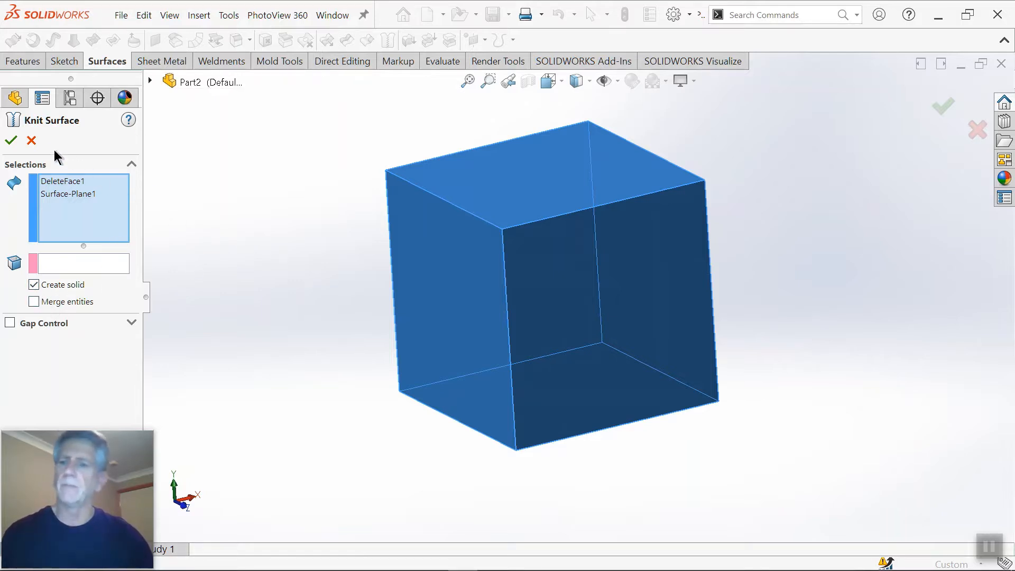
pyautogui.click(10, 140)
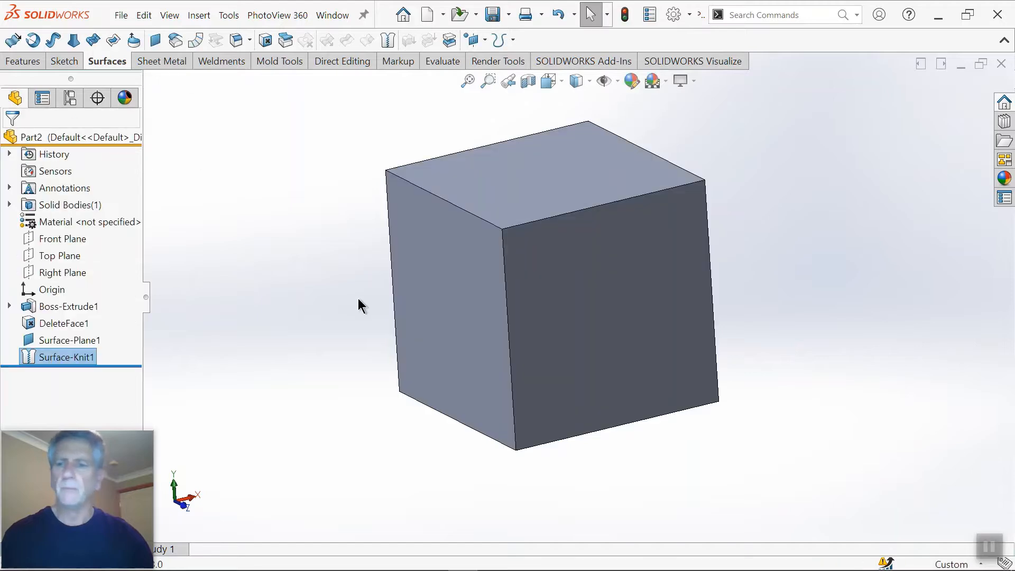
pyautogui.moveTo(518, 248); pyautogui.dragTo(557, 263, button='middle')
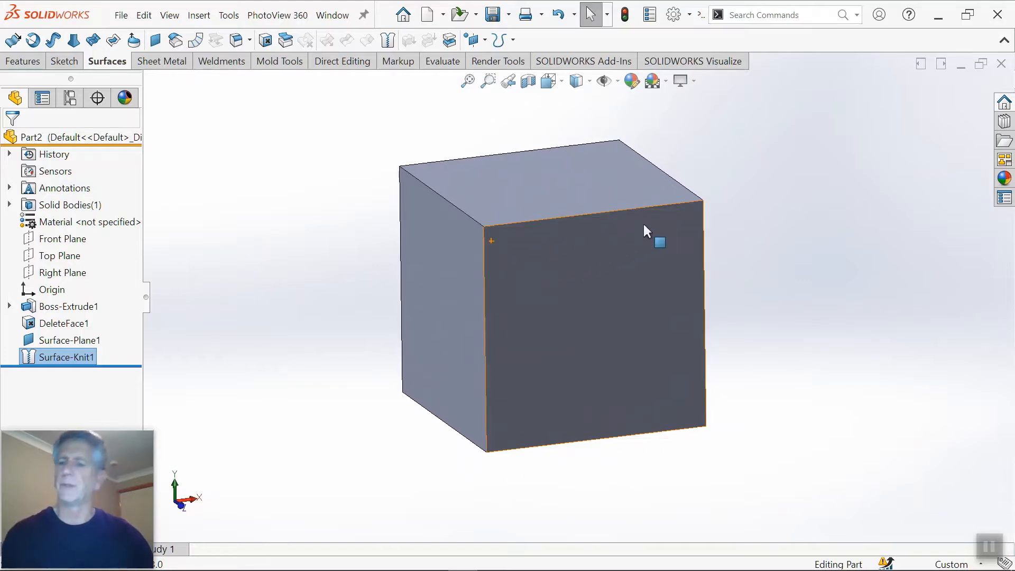
pyautogui.scroll(1, 719, 209)
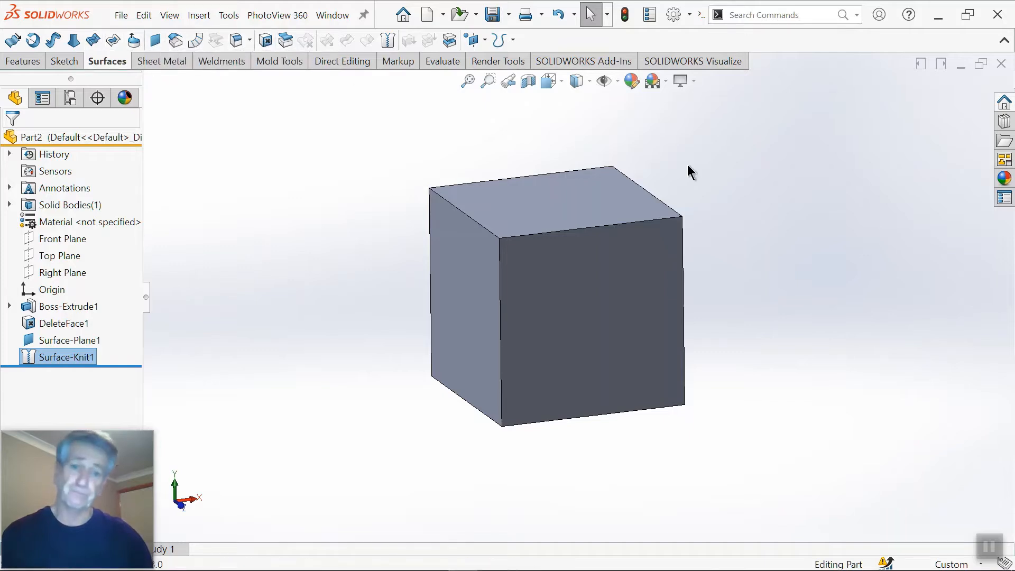
pyautogui.click(735, 186)
pyautogui.scroll(-2, 709, 221)
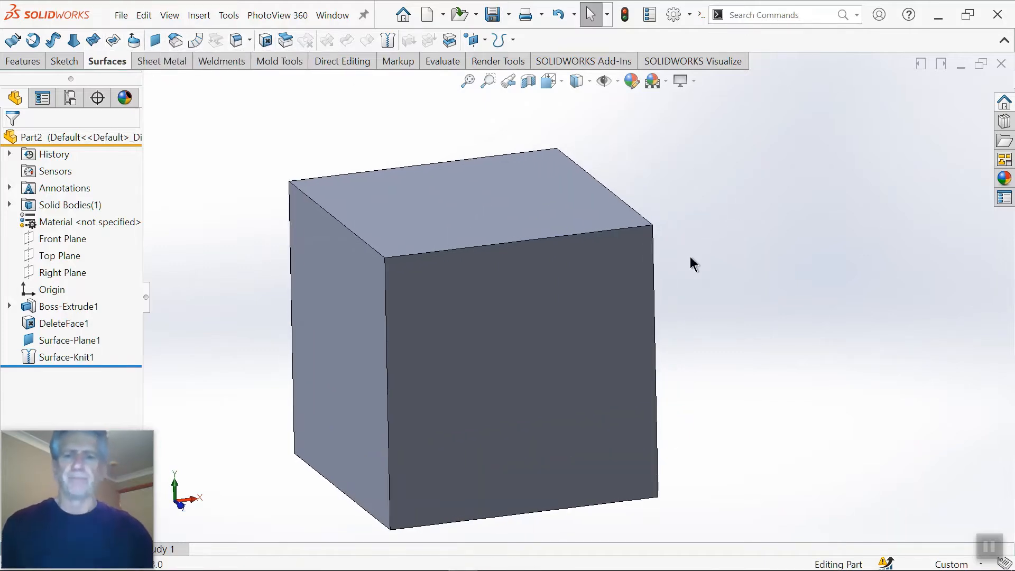
pyautogui.scroll(2, 578, 325)
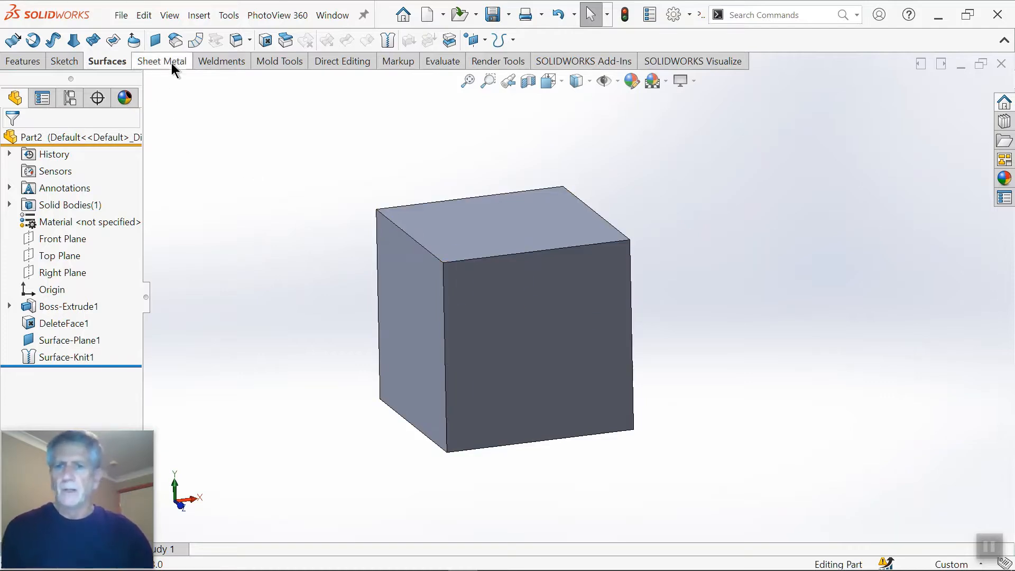
# Step: Set up an Offset Surface from the cube's left face with its direction flipped into the cube
pyautogui.click(174, 43)
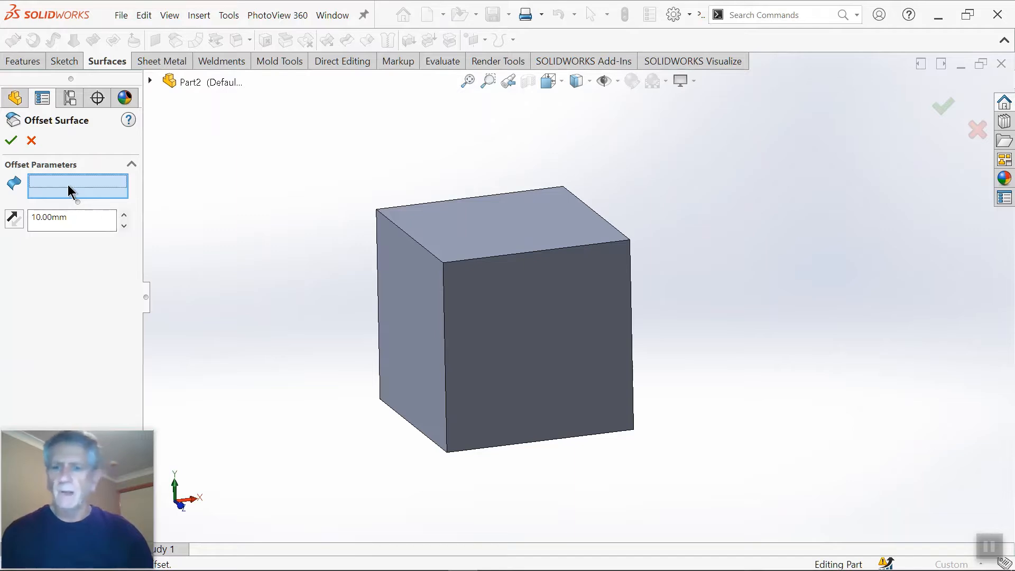
pyautogui.moveTo(402, 353); pyautogui.dragTo(418, 325, button='middle')
pyautogui.click(419, 328)
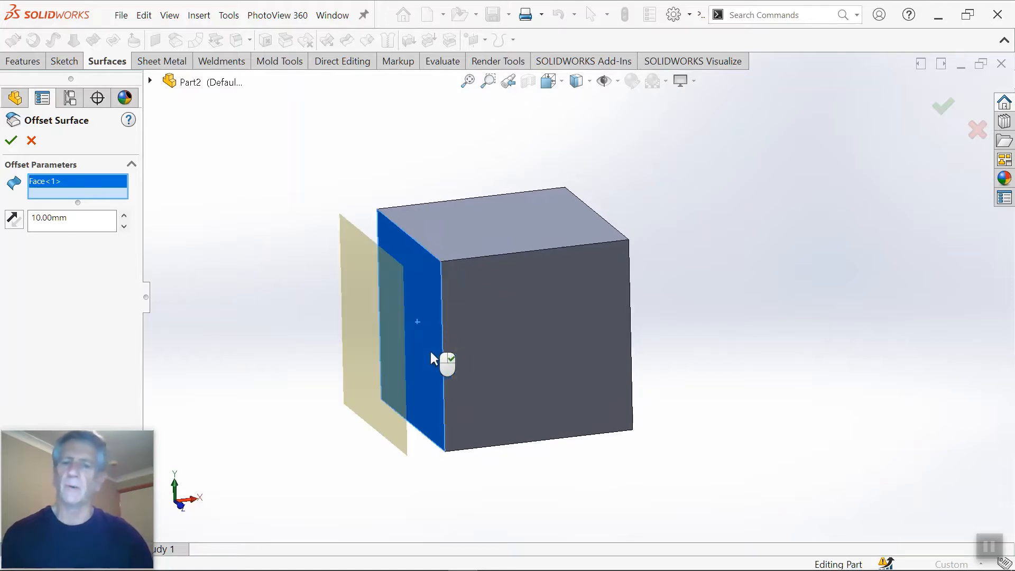
pyautogui.moveTo(444, 362); pyautogui.dragTo(403, 392, button='middle')
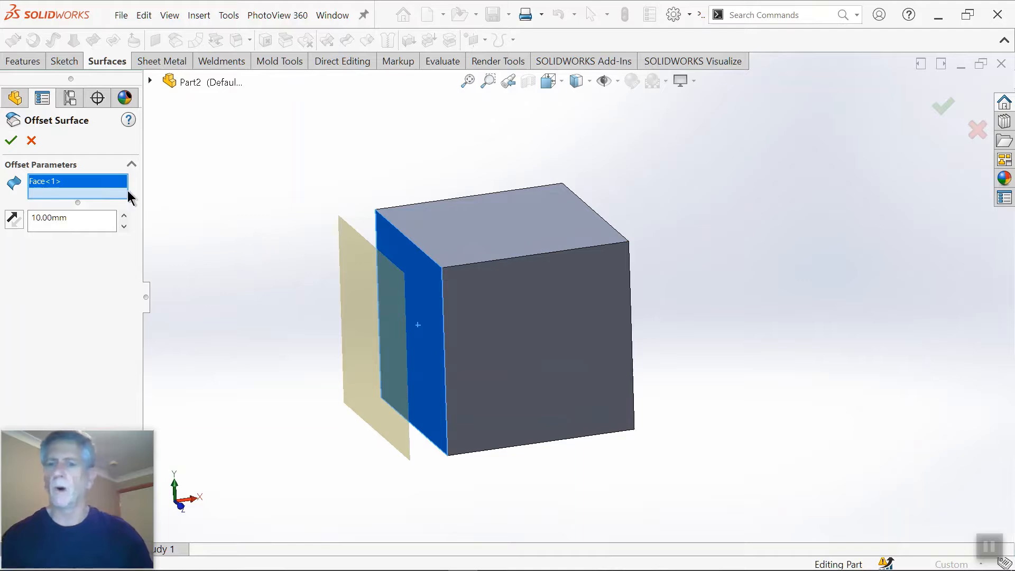
pyautogui.click(14, 219)
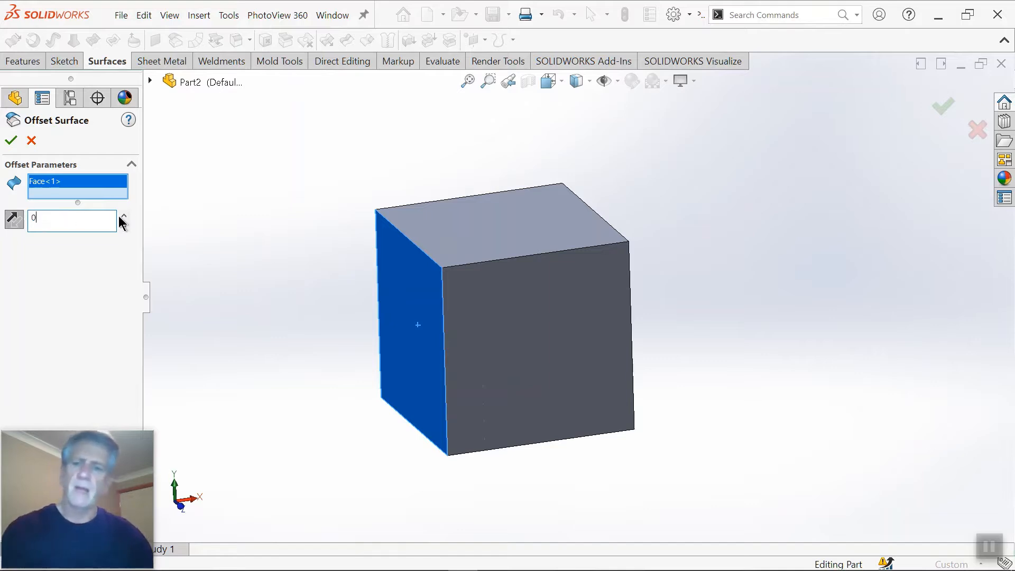
# Step: Set the offset distance to 0 mm to preview a copy of the left face
pyautogui.press('Return')
pyautogui.scroll(-1, 283, 248)
pyautogui.moveTo(282, 249); pyautogui.dragTo(299, 275, button='middle')
pyautogui.scroll(2, 521, 343)
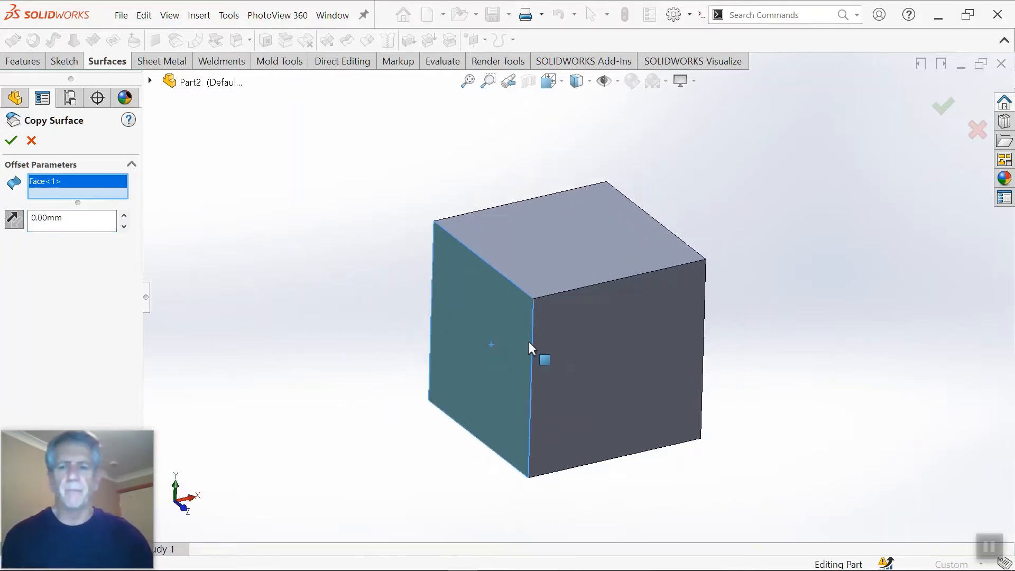
# Step: Set the offset distance to 10 mm and create the offset surface inside the cube
pyautogui.scroll(-2, 557, 328)
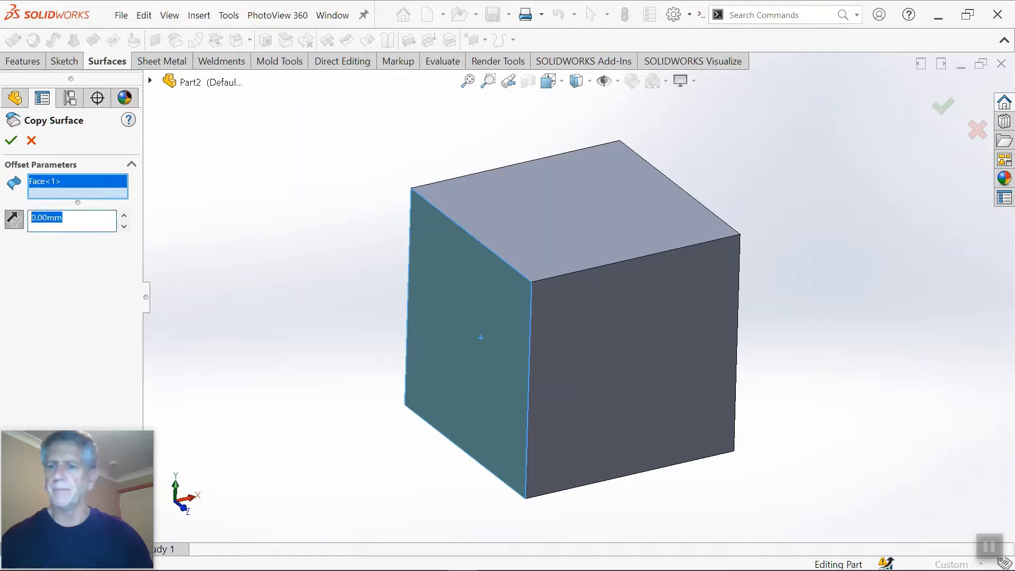
pyautogui.press('Return')
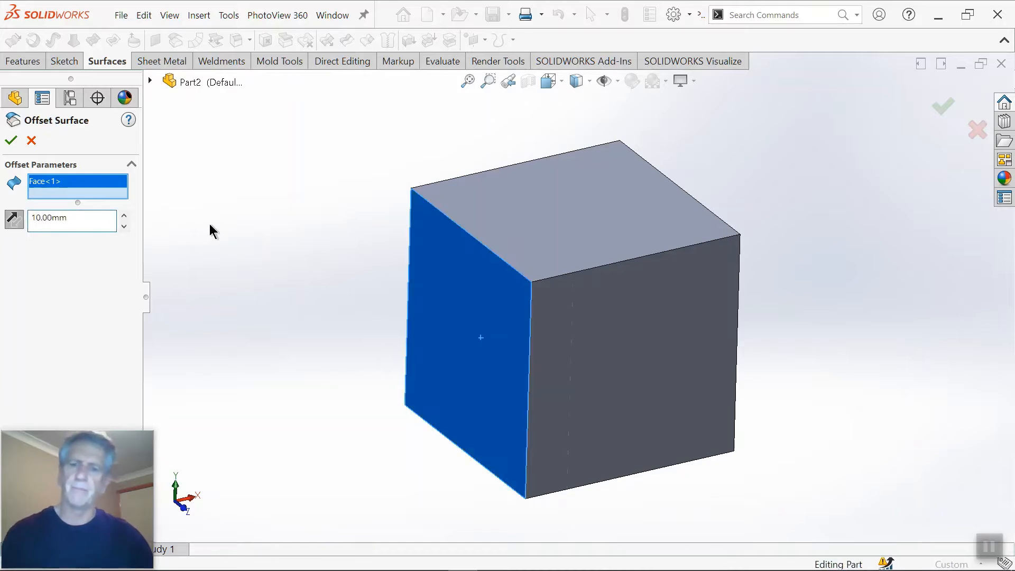
pyautogui.click(12, 140)
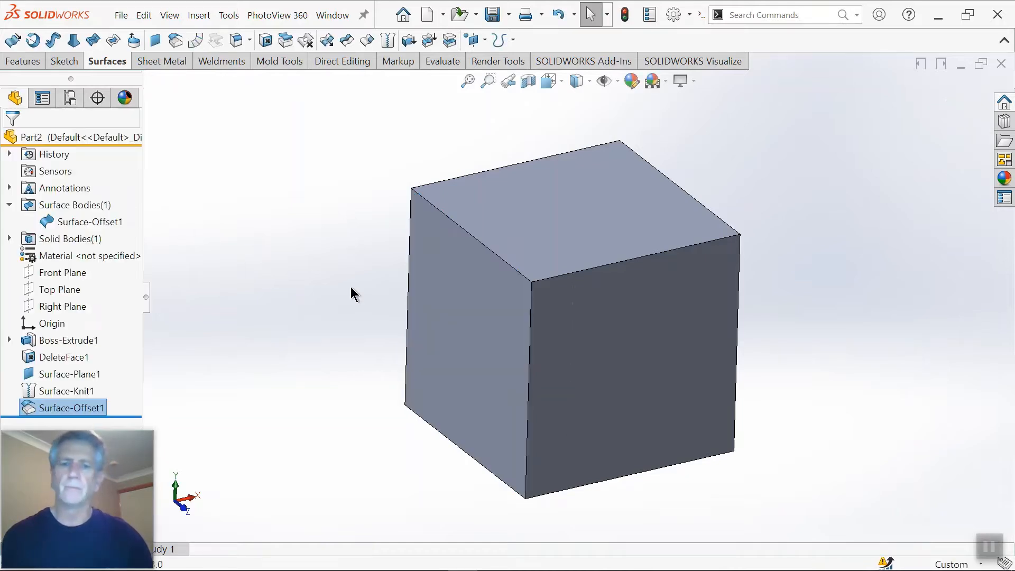
# Step: Cut the solid with the Surface-Offset1 body, flipping the direction to remove the slice on the cube's left side
pyautogui.click(90, 222)
pyautogui.moveTo(281, 290)
pyautogui.mouseDown(button='middle')
pyautogui.moveTo(272, 265)
pyautogui.moveTo(283, 294)
pyautogui.mouseUp(button='middle')
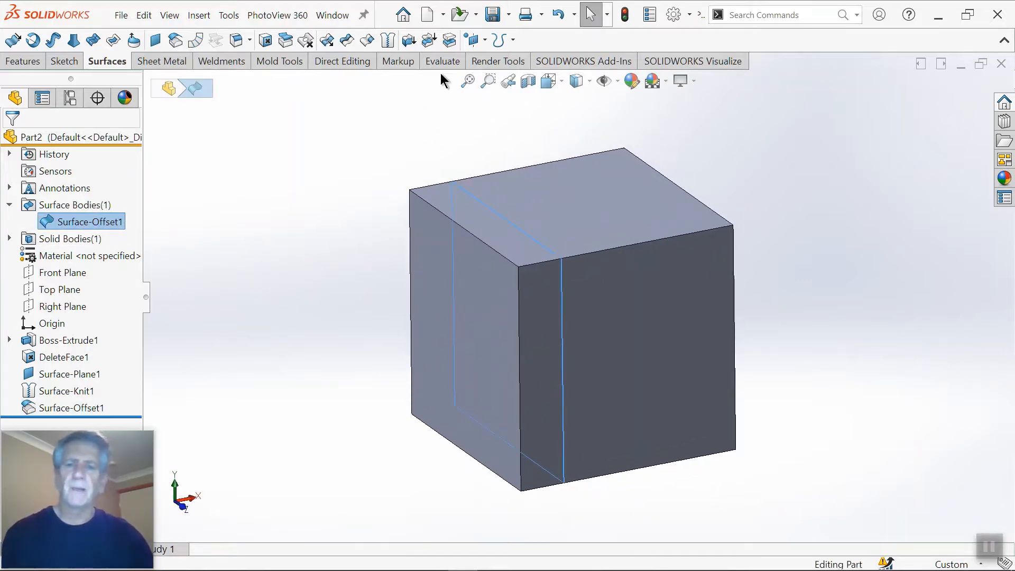
pyautogui.click(450, 41)
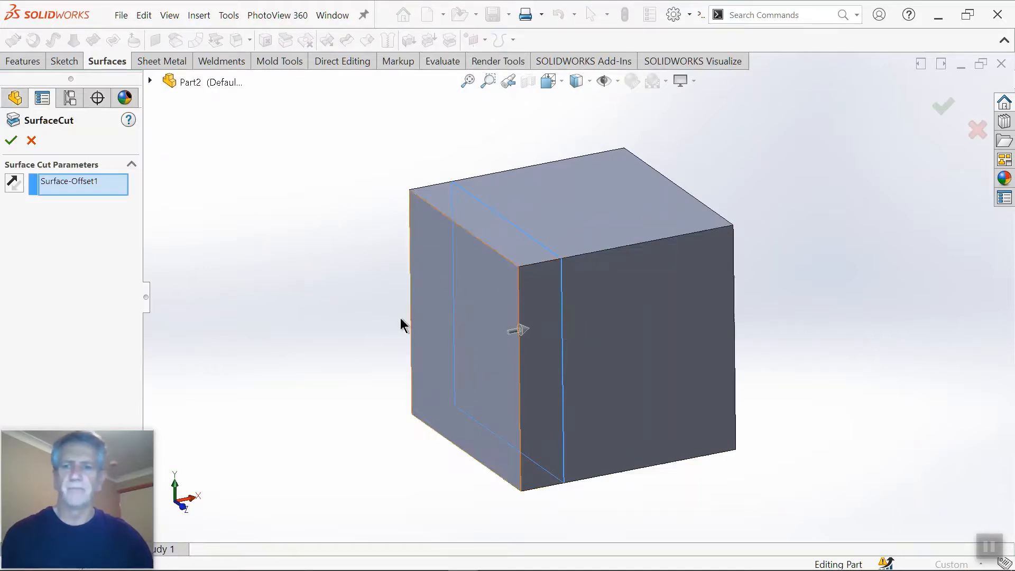
pyautogui.moveTo(589, 372); pyautogui.dragTo(503, 369, button='middle')
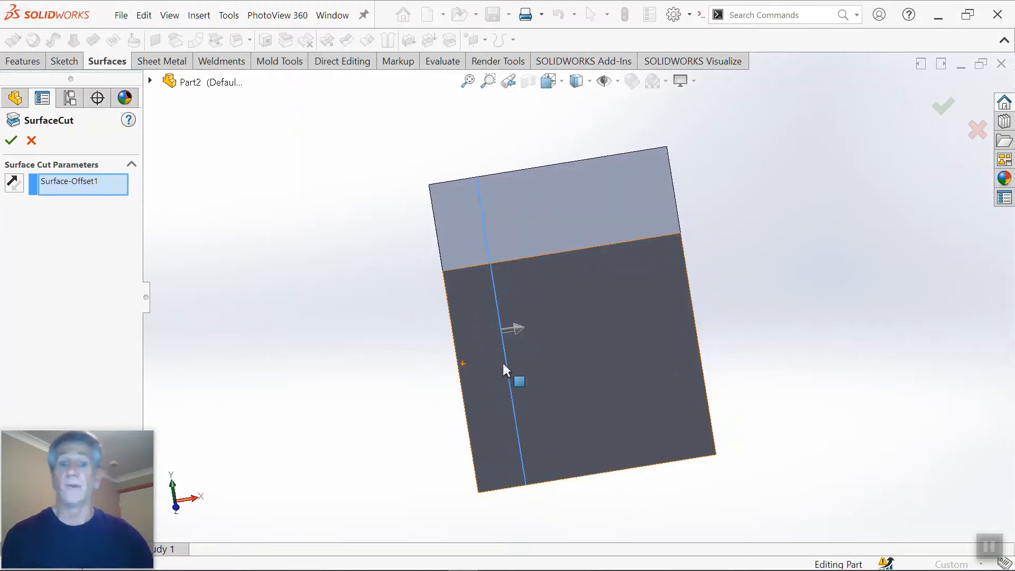
pyautogui.click(516, 329)
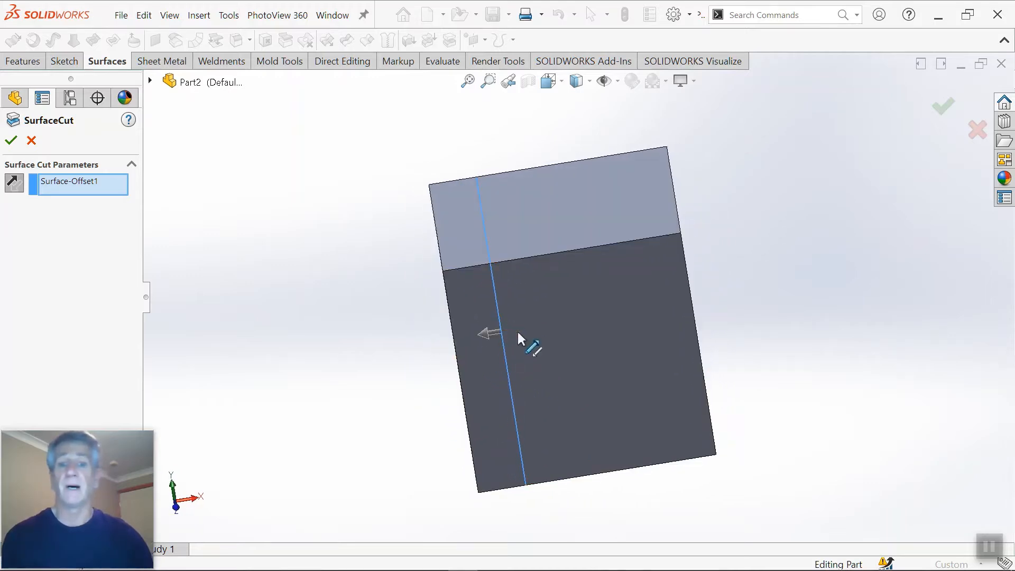
pyautogui.click(11, 140)
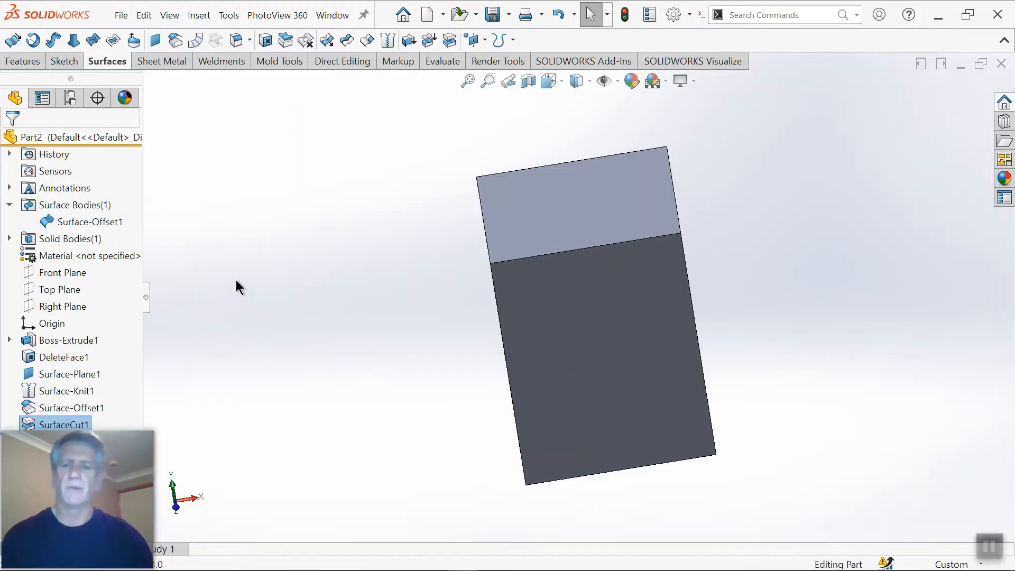
# Step: Cut the solid with the Front Plane using Cut With Surface, flipping the direction to remove the front half
pyautogui.click(263, 303)
pyautogui.moveTo(263, 303); pyautogui.dragTo(301, 301, button='middle')
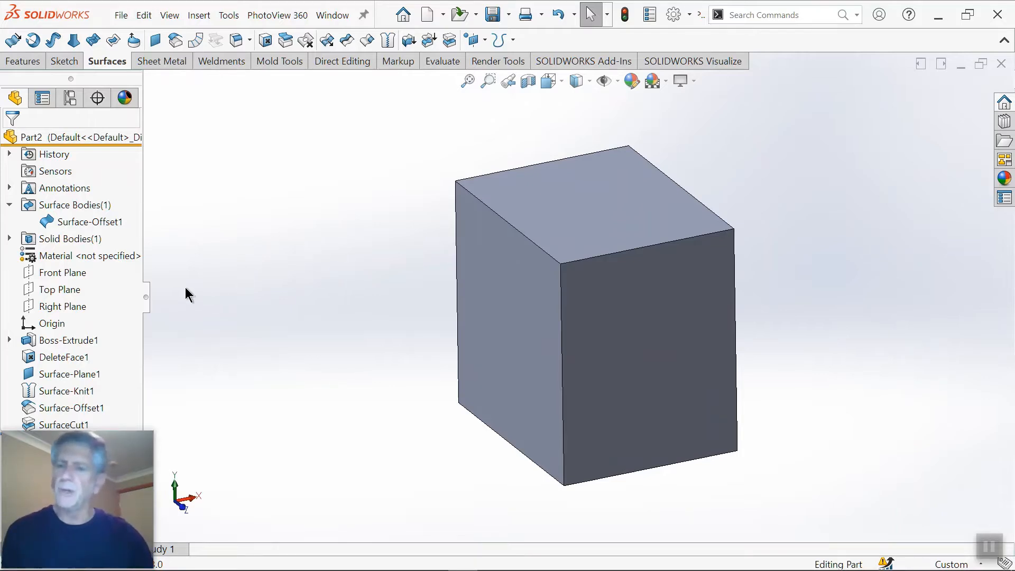
pyautogui.click(79, 275)
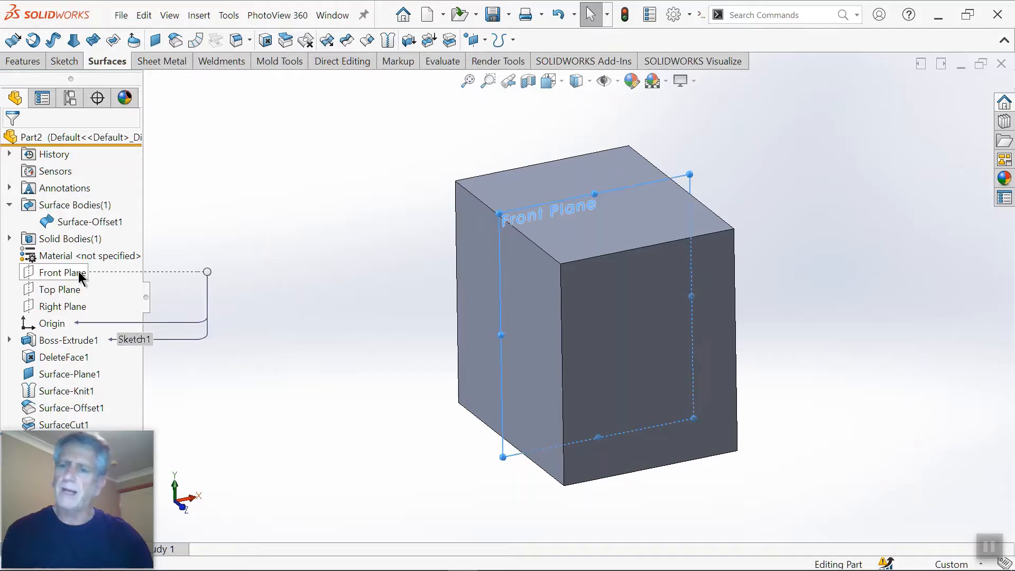
pyautogui.moveTo(247, 335); pyautogui.dragTo(312, 336, button='middle')
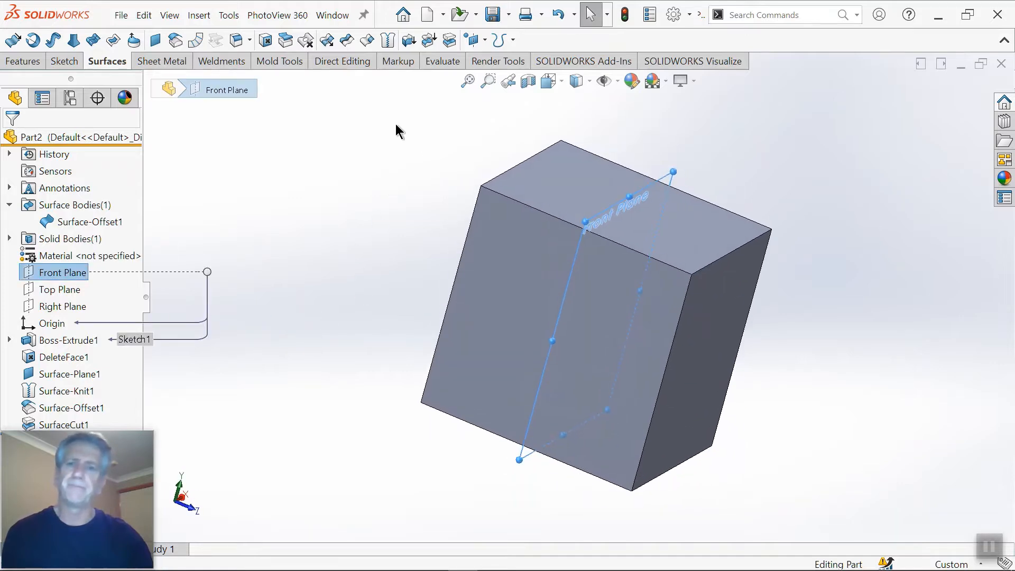
pyautogui.click(449, 41)
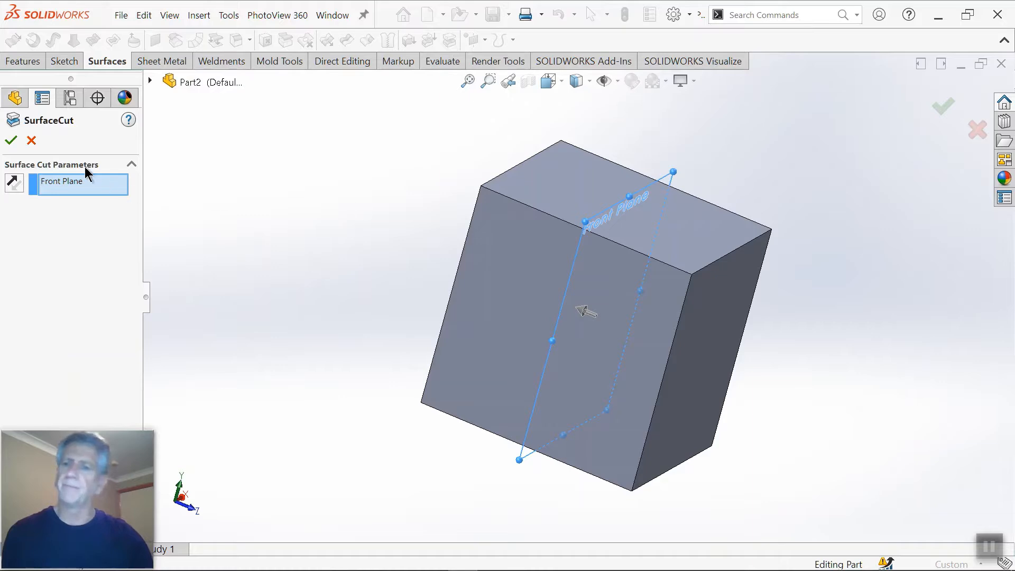
pyautogui.click(15, 183)
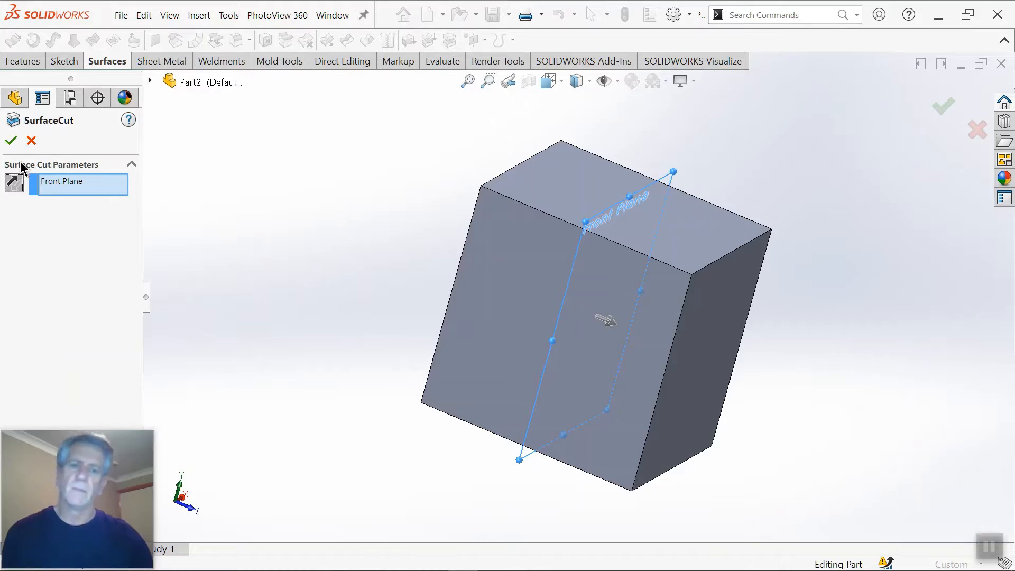
pyautogui.click(6, 137)
# Step: Hide the Surface-Offset1 surface body
pyautogui.moveTo(255, 310); pyautogui.dragTo(202, 302, button='middle')
pyautogui.rightClick(78, 224)
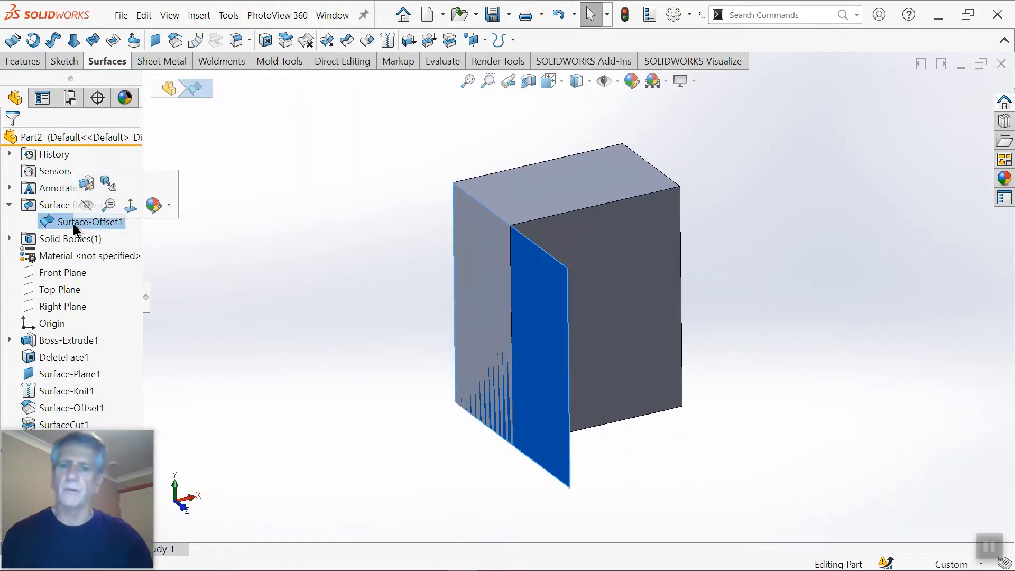
pyautogui.click(85, 206)
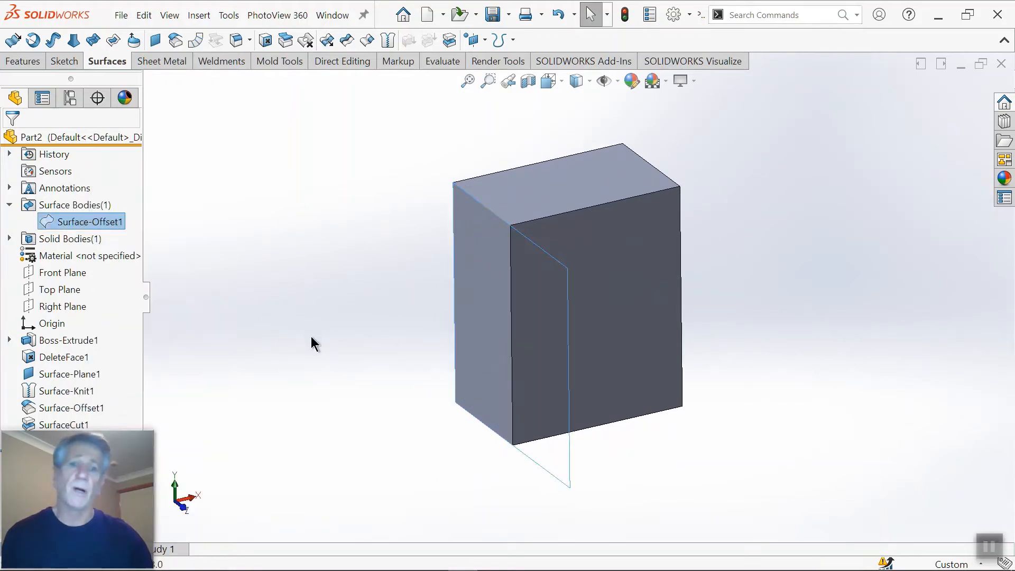
pyautogui.moveTo(311, 337); pyautogui.dragTo(268, 329, button='middle')
pyautogui.click(768, 270)
pyautogui.moveTo(636, 292); pyautogui.dragTo(692, 313, button='middle')
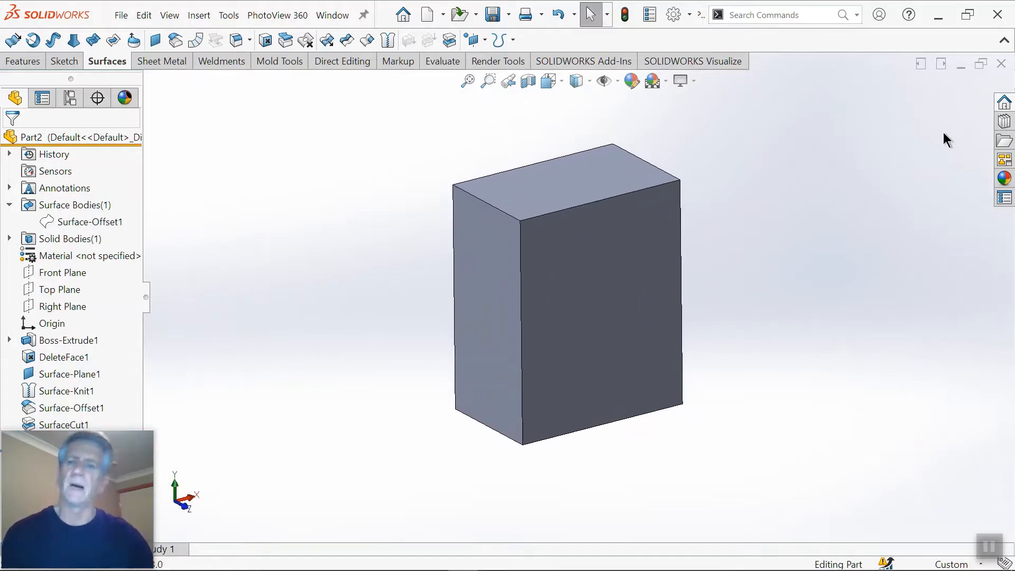
# Step: Close the cube part without saving it and open the assembly "3 - OFFSET - CUT WITH SURFACE"
pyautogui.click(1001, 64)
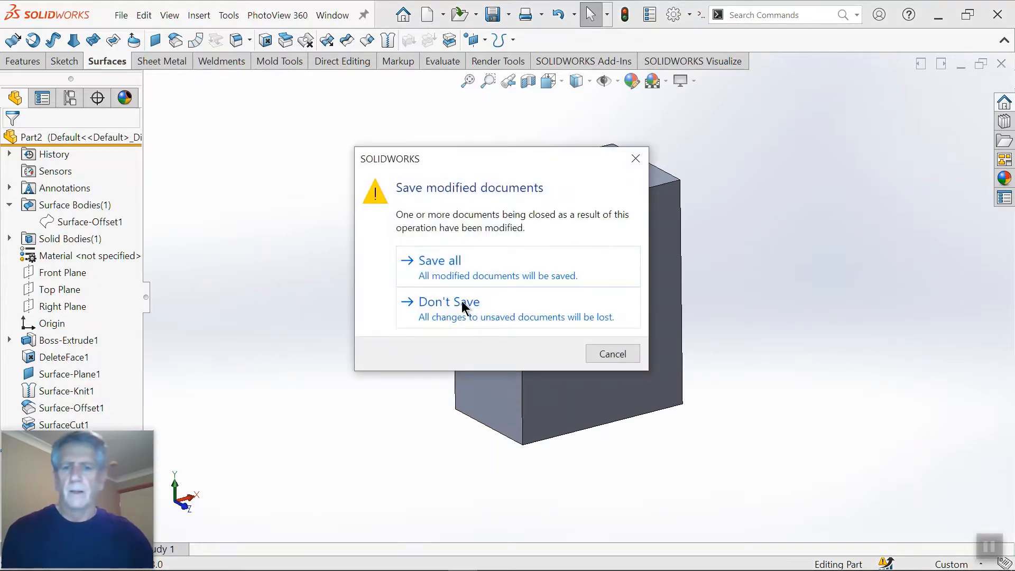
pyautogui.click(462, 306)
pyautogui.click(233, 18)
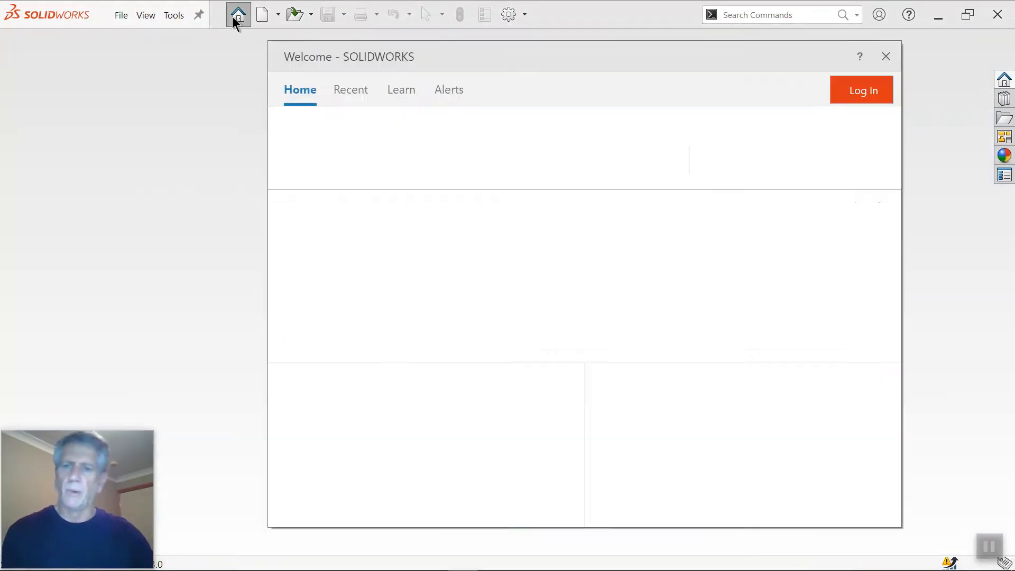
pyautogui.click(482, 256)
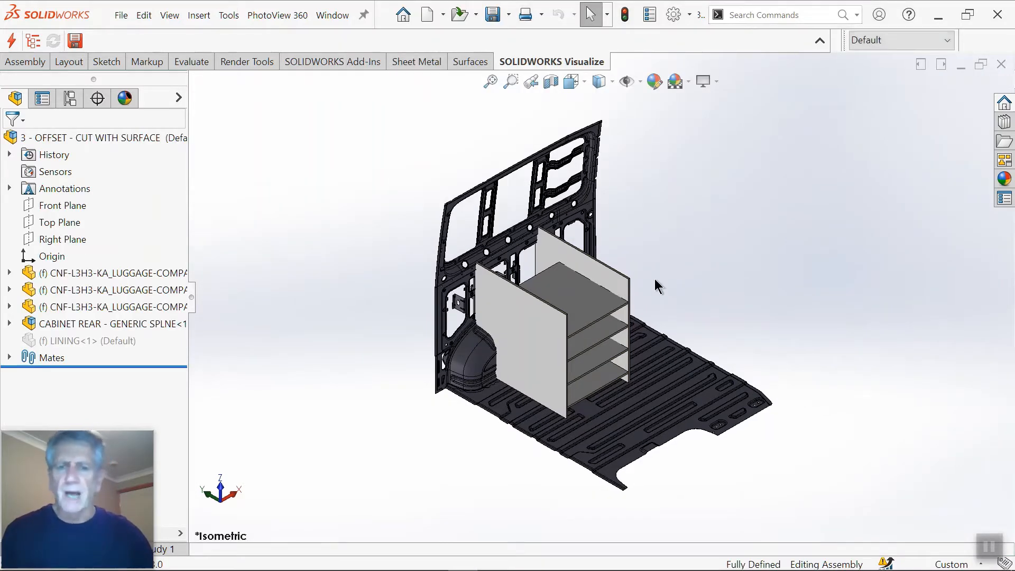
# Step: Examine how the cabinet's side panels and shelves sit against the van's side wall and floor
pyautogui.scroll(-5, 551, 344)
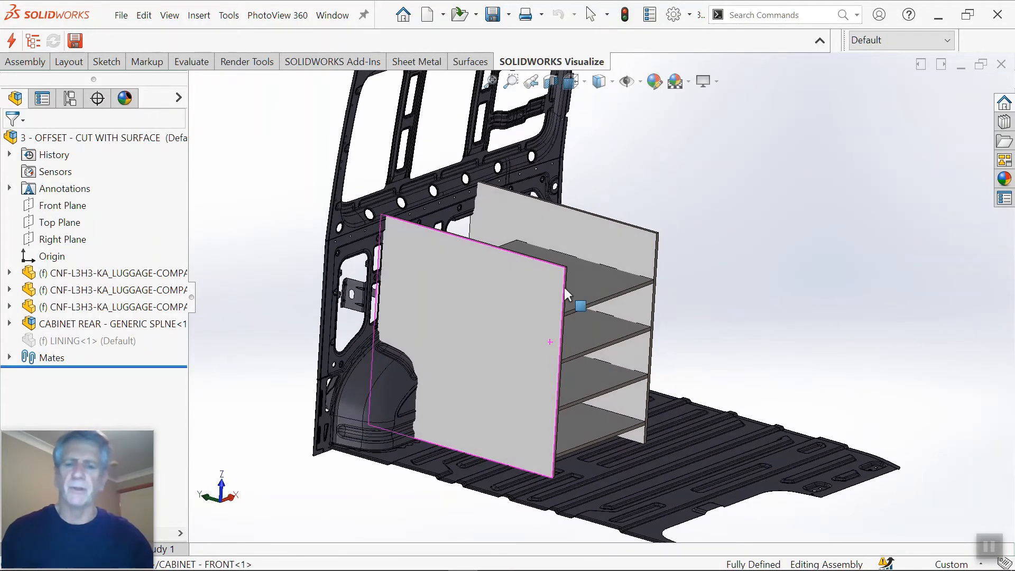
pyautogui.scroll(2, 564, 287)
pyautogui.moveTo(538, 361); pyautogui.dragTo(481, 370, button='middle')
pyautogui.scroll(-2, 628, 321)
pyautogui.moveTo(632, 276); pyautogui.dragTo(630, 283, button='middle')
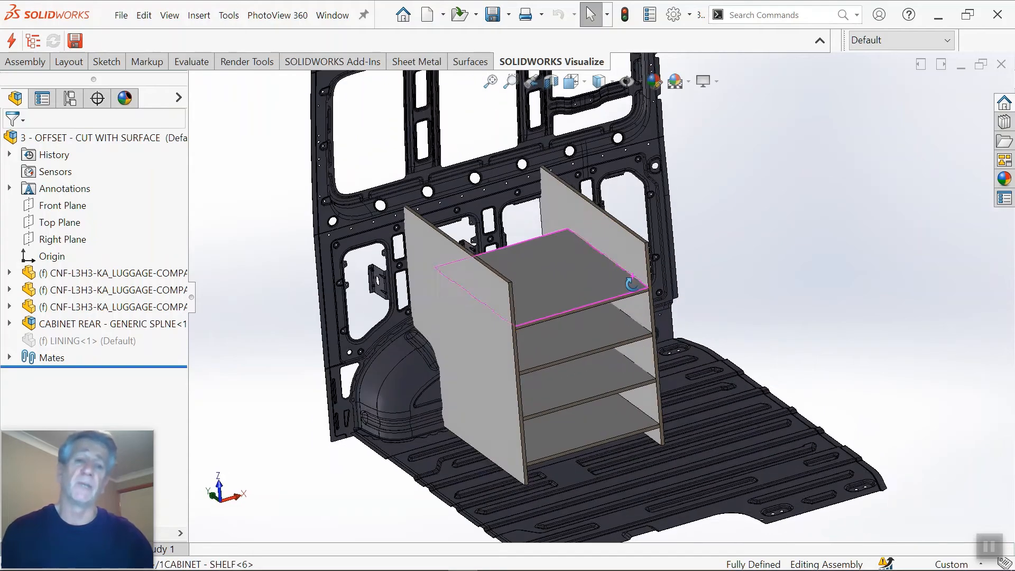
pyautogui.scroll(3, 632, 284)
pyautogui.scroll(-3, 548, 274)
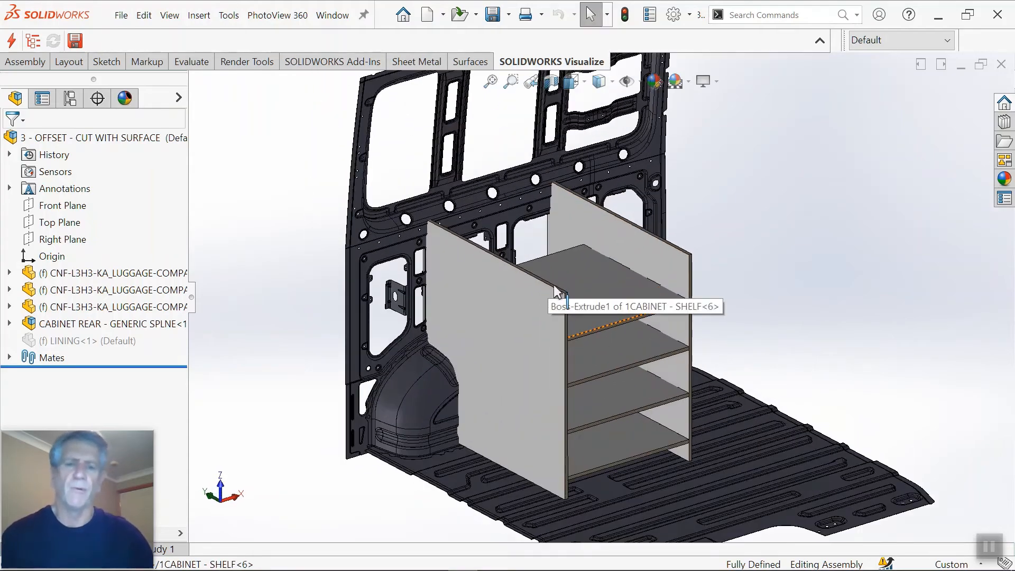
pyautogui.scroll(2, 534, 342)
pyautogui.scroll(-2, 493, 353)
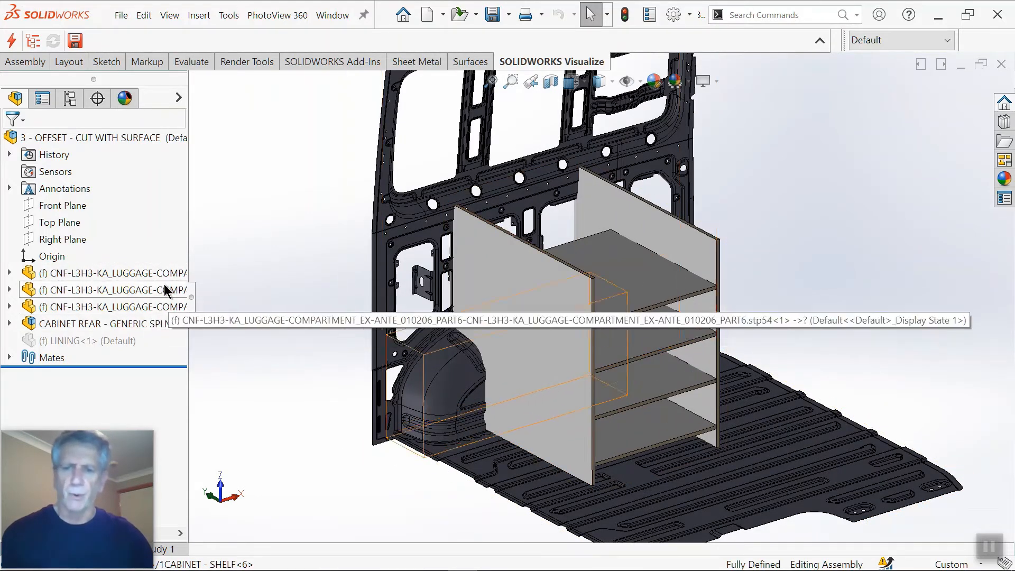
pyautogui.moveTo(448, 395); pyautogui.dragTo(564, 310, button='middle')
pyautogui.scroll(2, 533, 311)
pyautogui.scroll(1, 563, 311)
pyautogui.scroll(-1, 616, 281)
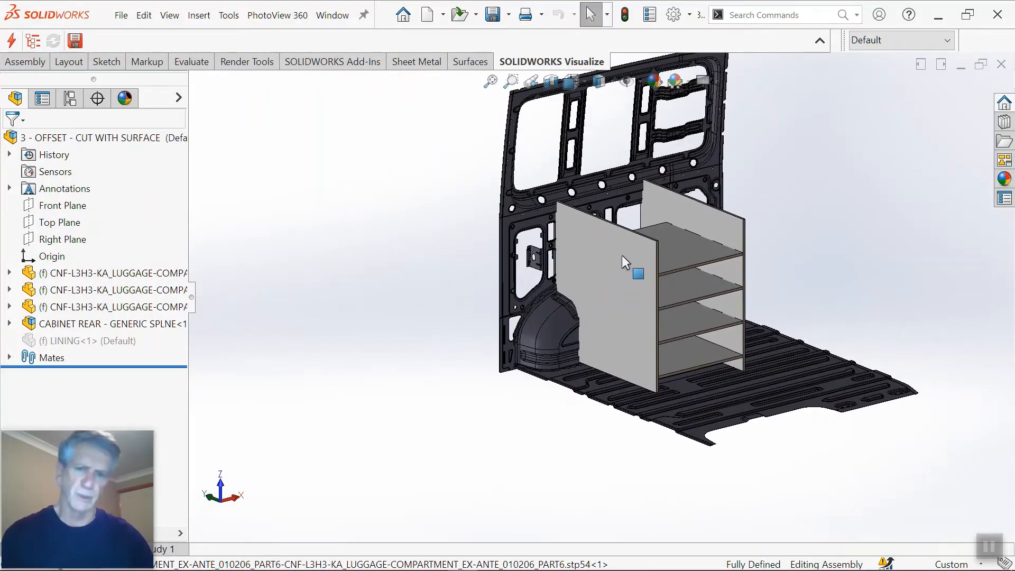
# Step: Examine the wheel arch from both sides of the van wall and the front cabinet panel's profile around it
pyautogui.scroll(-3, 554, 312)
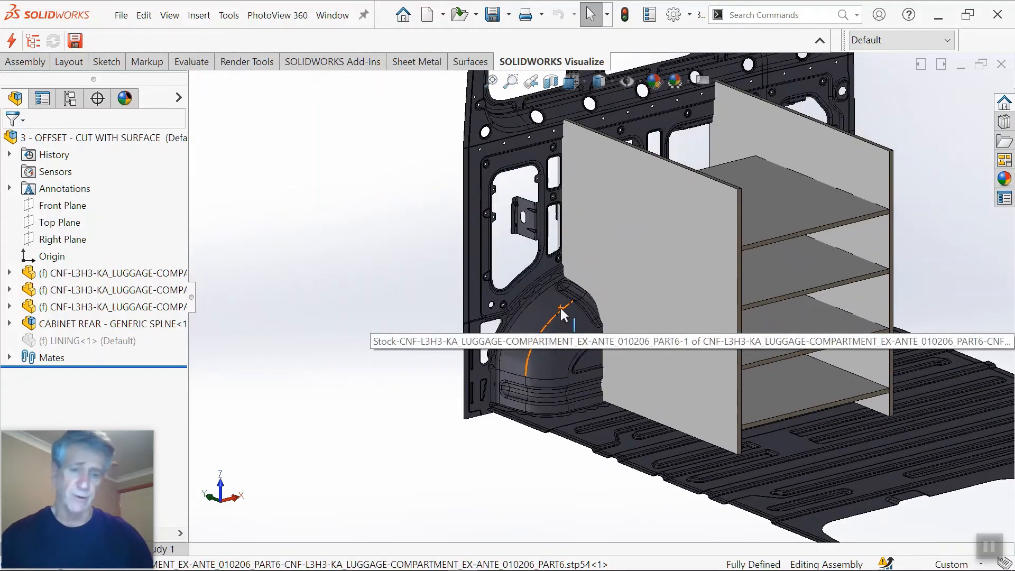
pyautogui.moveTo(547, 302); pyautogui.dragTo(710, 264, button='middle')
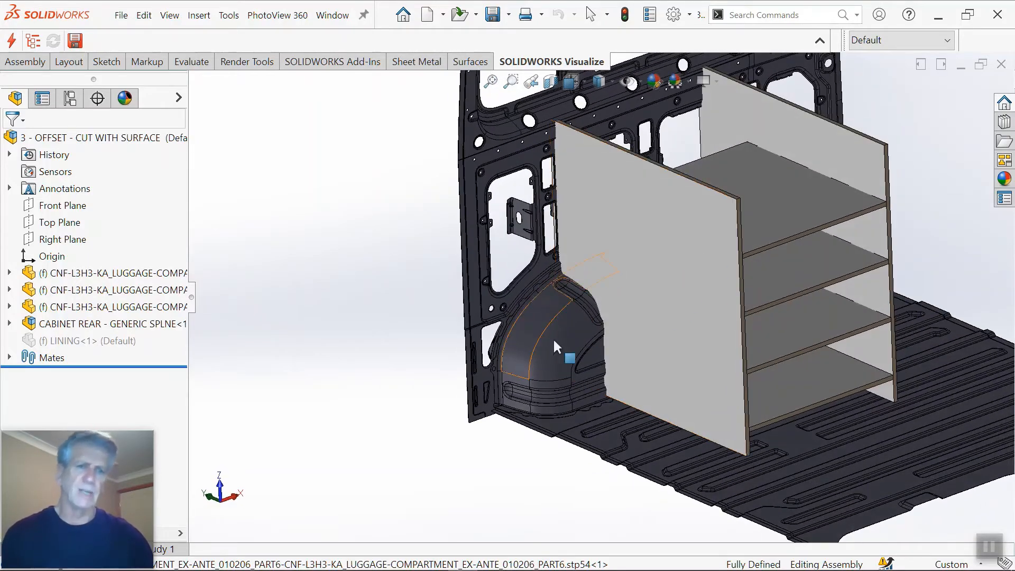
pyautogui.scroll(-1, 552, 278)
pyautogui.moveTo(553, 279); pyautogui.dragTo(793, 314, button='middle')
pyautogui.scroll(3, 642, 300)
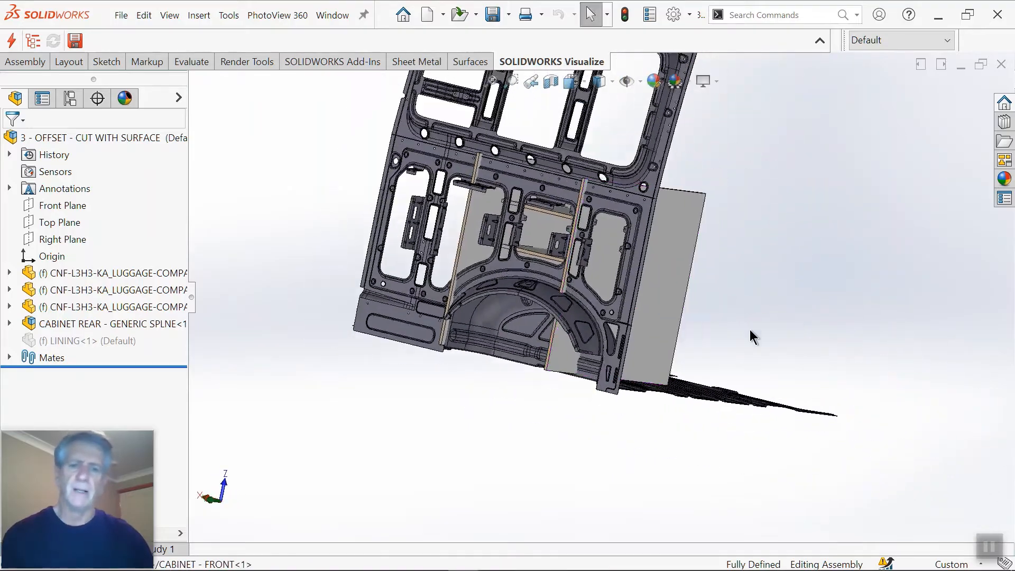
pyautogui.scroll(-3, 619, 309)
pyautogui.moveTo(621, 304); pyautogui.dragTo(781, 276, button='middle')
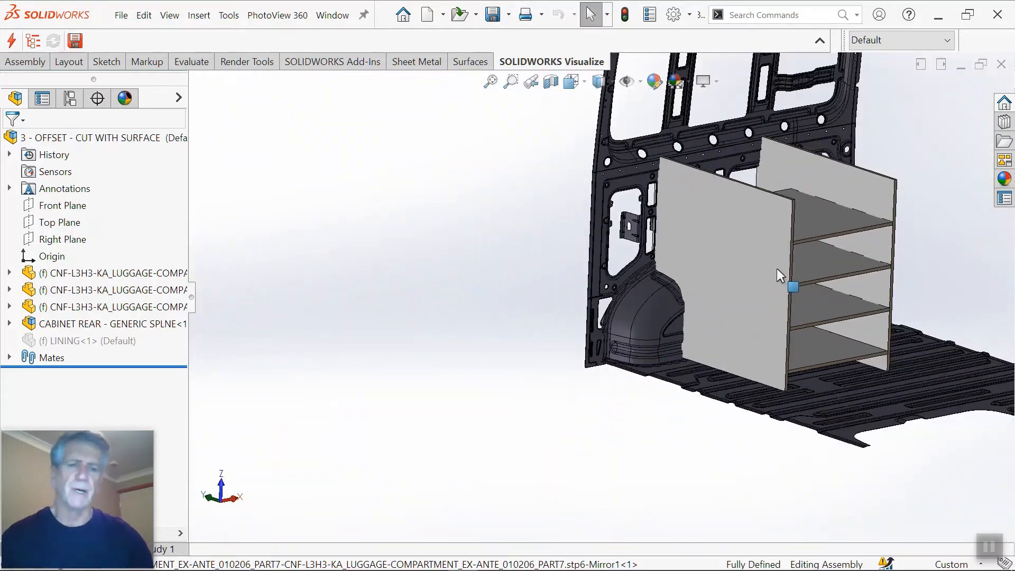
pyautogui.scroll(1, 680, 258)
pyautogui.scroll(-4, 680, 258)
pyautogui.moveTo(671, 255); pyautogui.dragTo(608, 320, button='middle')
pyautogui.scroll(1, 586, 344)
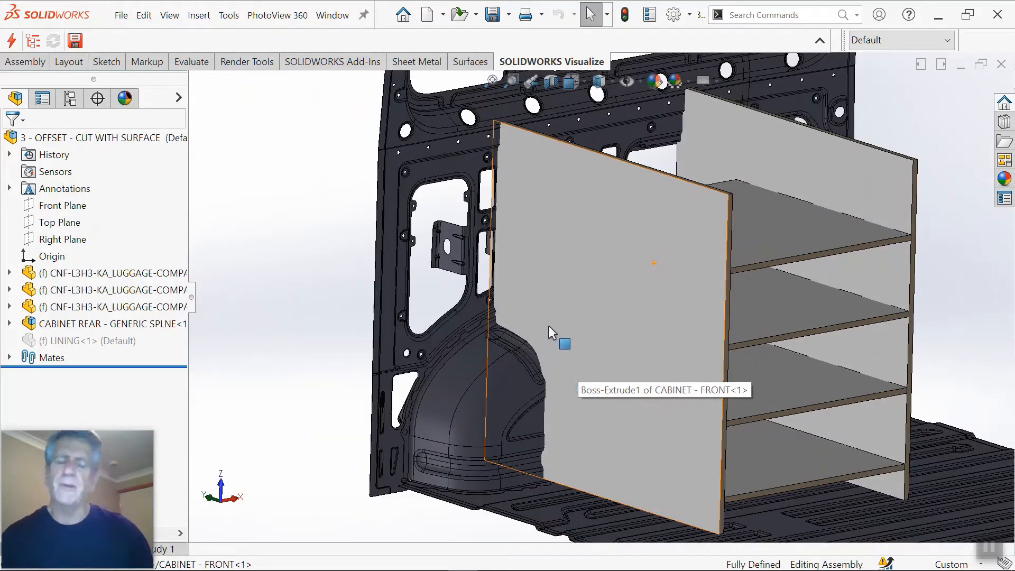
pyautogui.scroll(1, 561, 328)
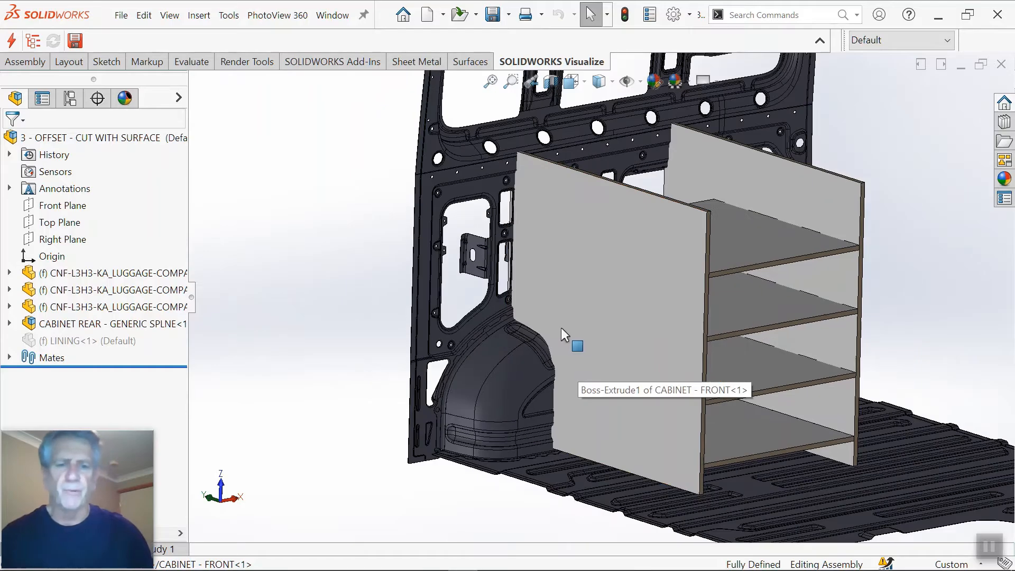
pyautogui.moveTo(560, 328)
pyautogui.mouseDown(button='middle')
pyautogui.moveTo(593, 320)
pyautogui.moveTo(602, 335)
pyautogui.moveTo(571, 334)
pyautogui.mouseUp(button='middle')
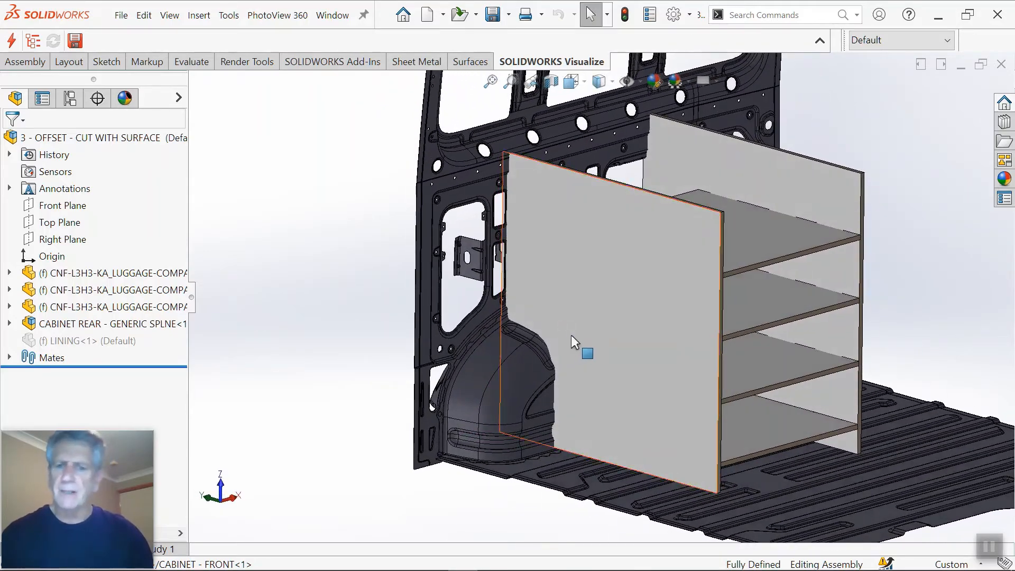
pyautogui.scroll(-1, 575, 336)
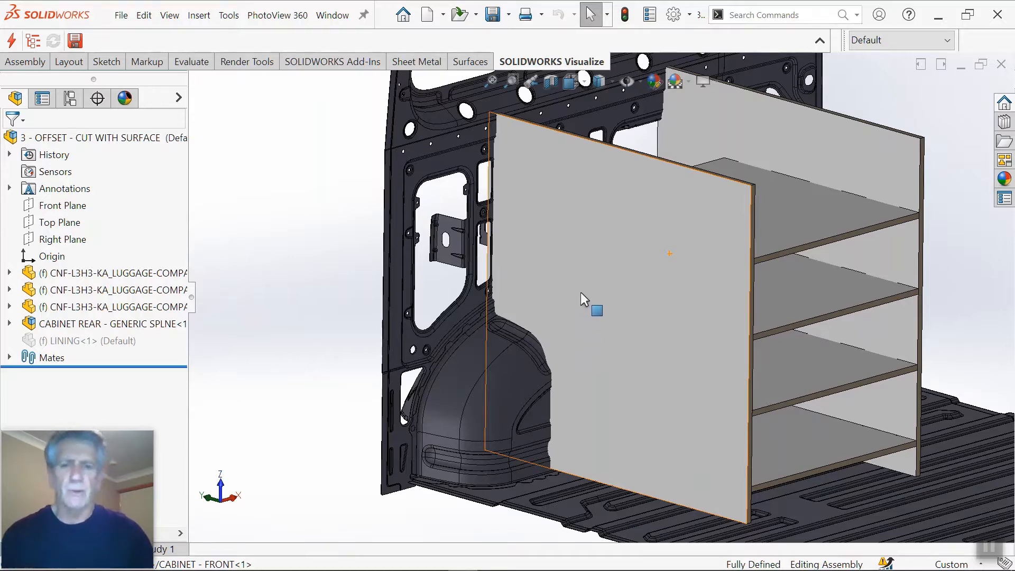
# Step: Start editing the cabinet's front panel part in the context of the assembly
pyautogui.click(580, 252)
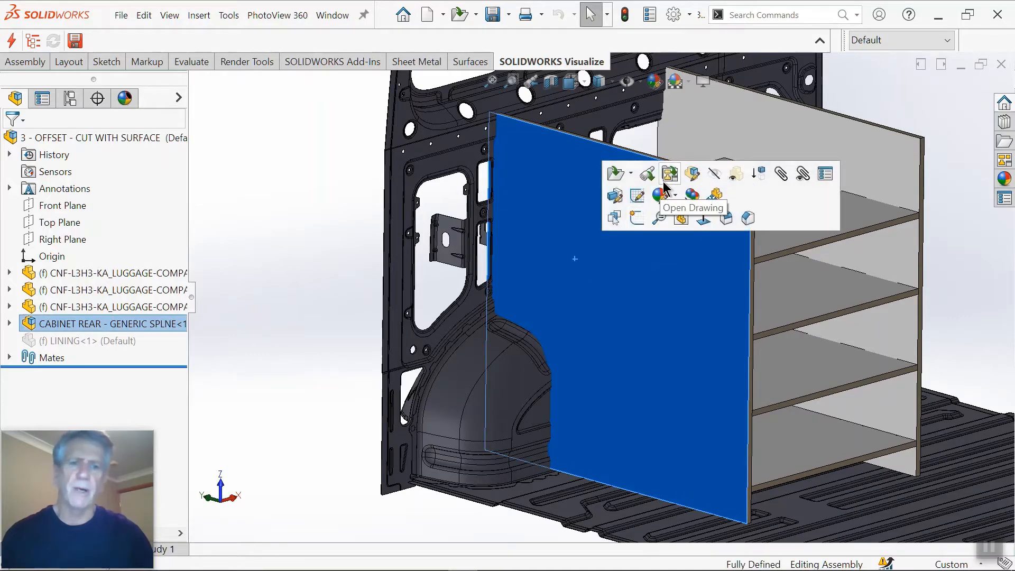
pyautogui.click(691, 175)
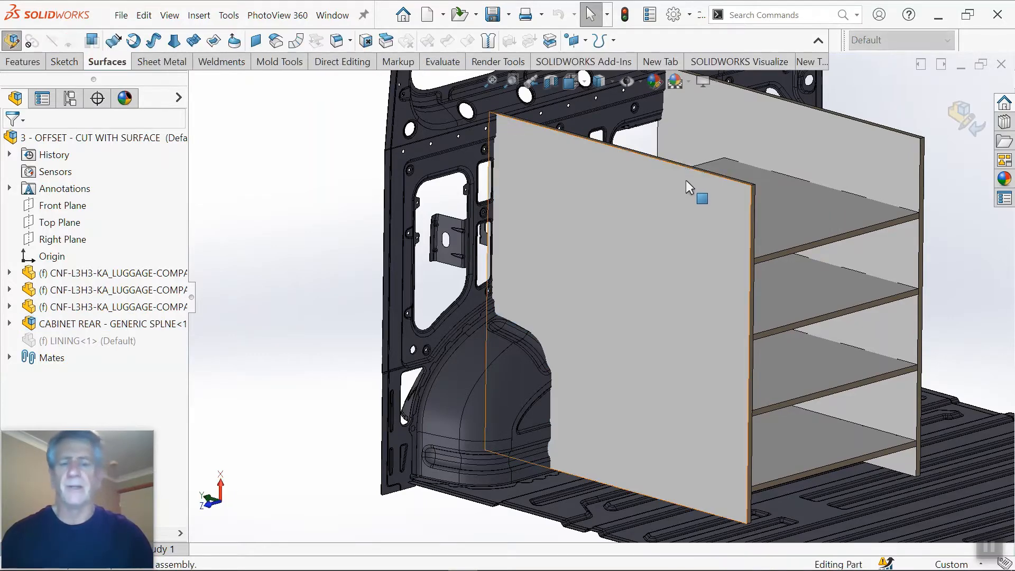
pyautogui.moveTo(580, 254); pyautogui.dragTo(567, 260, button='middle')
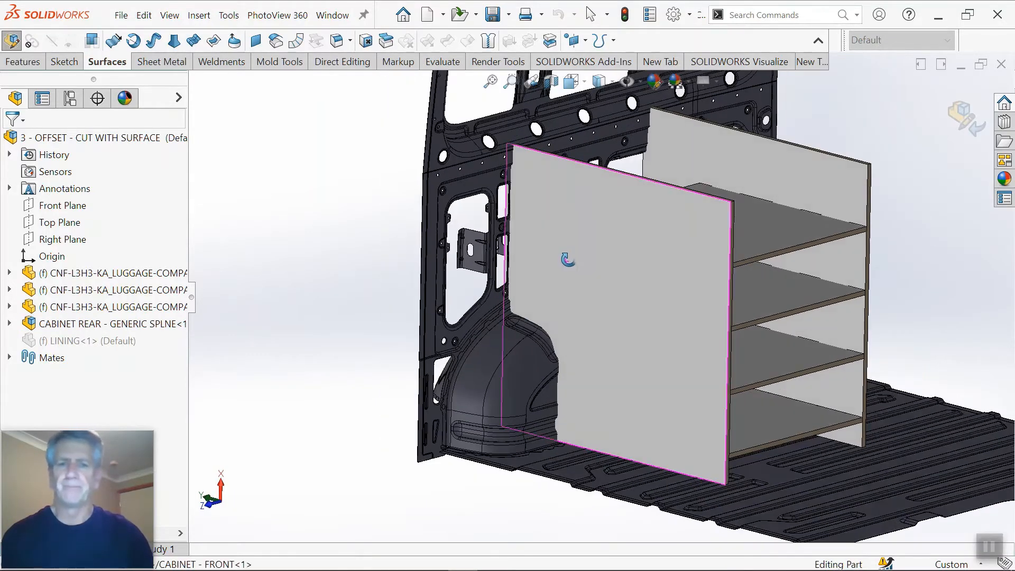
# Step: Start an Offset Surface of 3 mm with the wheel arch's lowest side face, where the front panel meets the floor
pyautogui.click(279, 44)
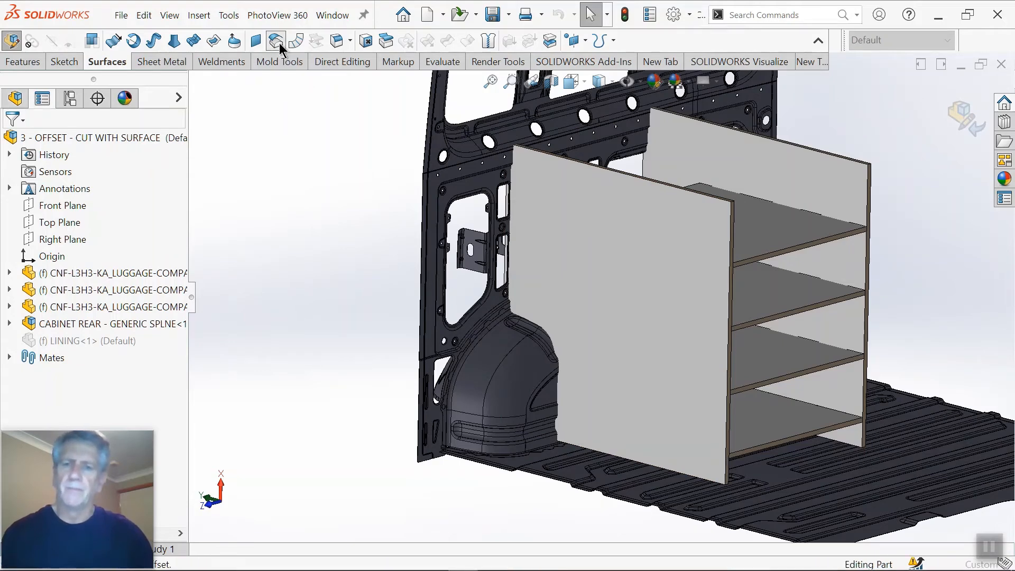
pyautogui.scroll(-3, 484, 301)
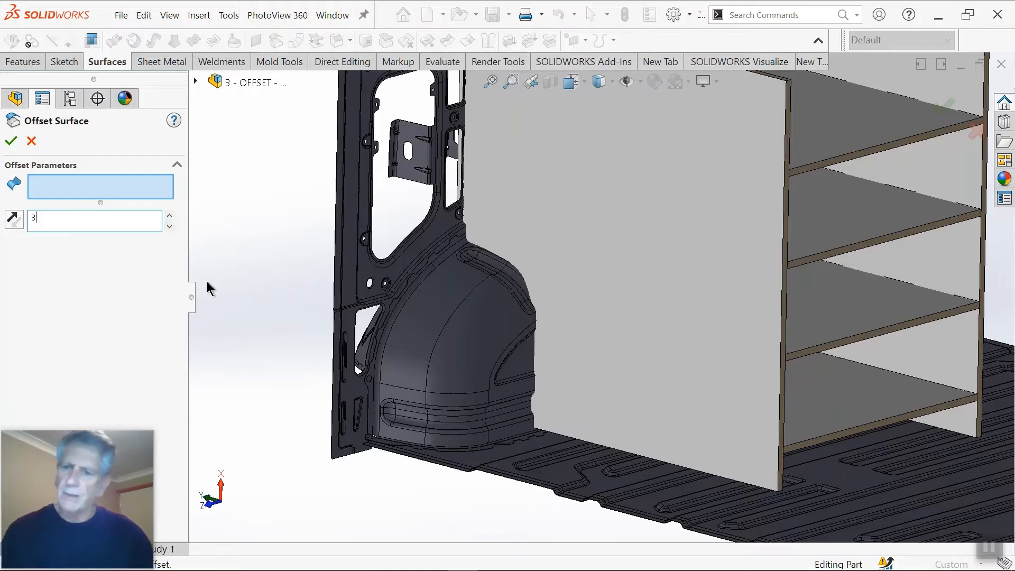
pyautogui.write('3')
pyautogui.press('Return')
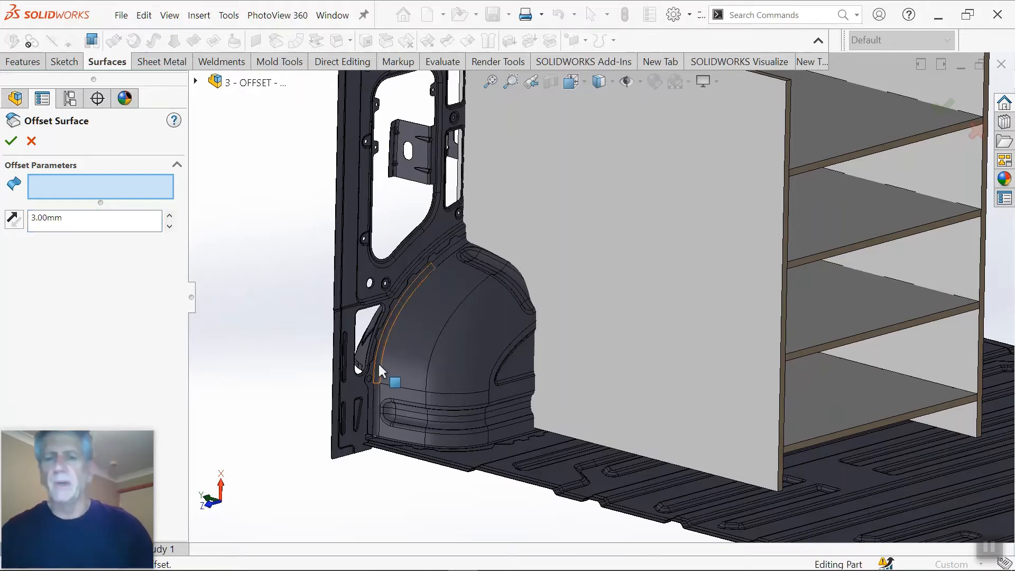
pyautogui.scroll(-2, 544, 392)
pyautogui.scroll(-3, 542, 388)
pyautogui.scroll(4, 540, 390)
pyautogui.scroll(-6, 565, 395)
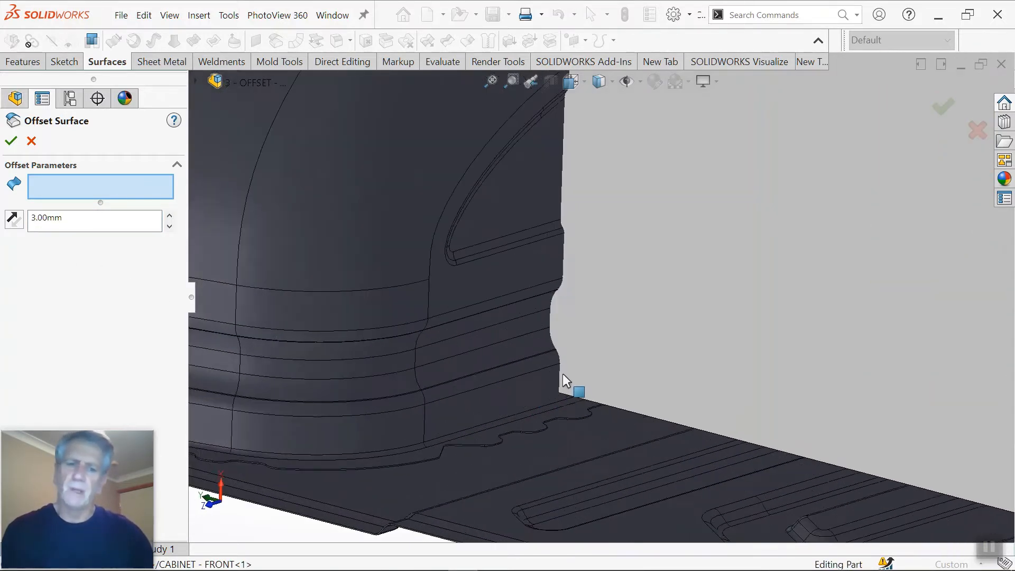
pyautogui.moveTo(569, 336); pyautogui.dragTo(543, 369, button='middle')
pyautogui.click(545, 366)
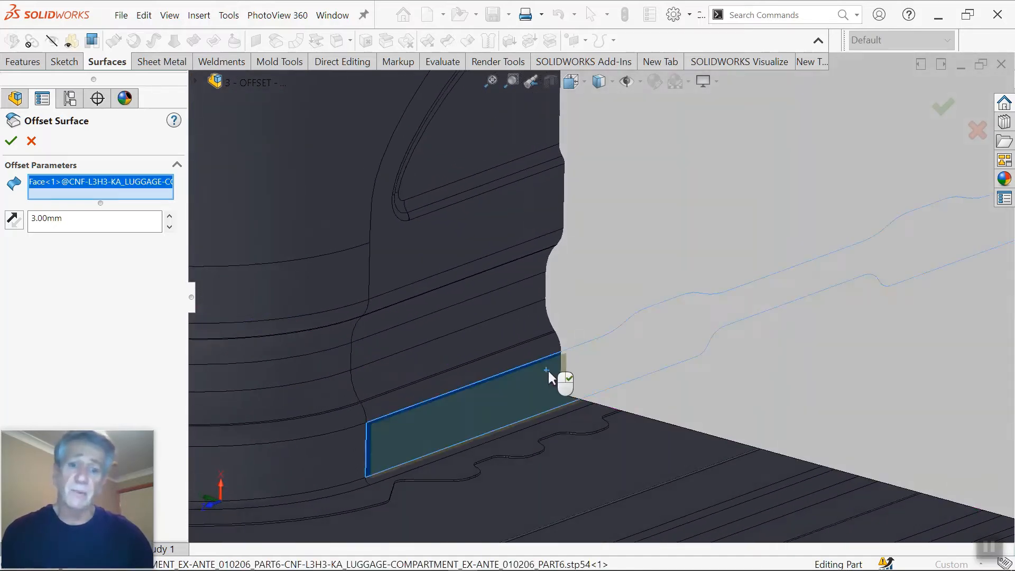
# Step: Add the next three adjoining wheel arch faces directly above the lowest one to the offset selection
pyautogui.scroll(-2, 550, 357)
pyautogui.scroll(-2, 550, 356)
pyautogui.click(578, 258)
pyautogui.scroll(-3, 569, 214)
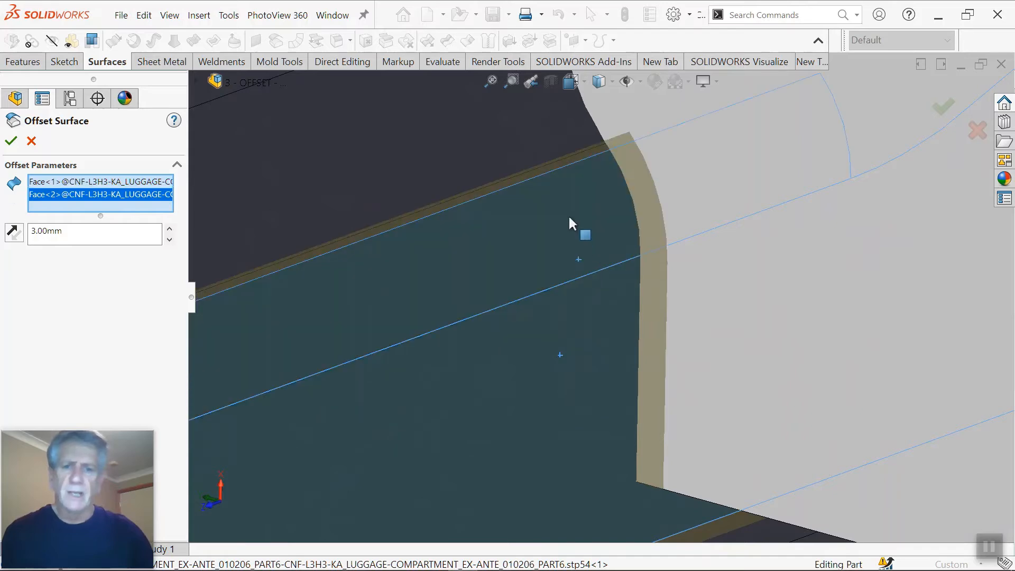
pyautogui.click(549, 153)
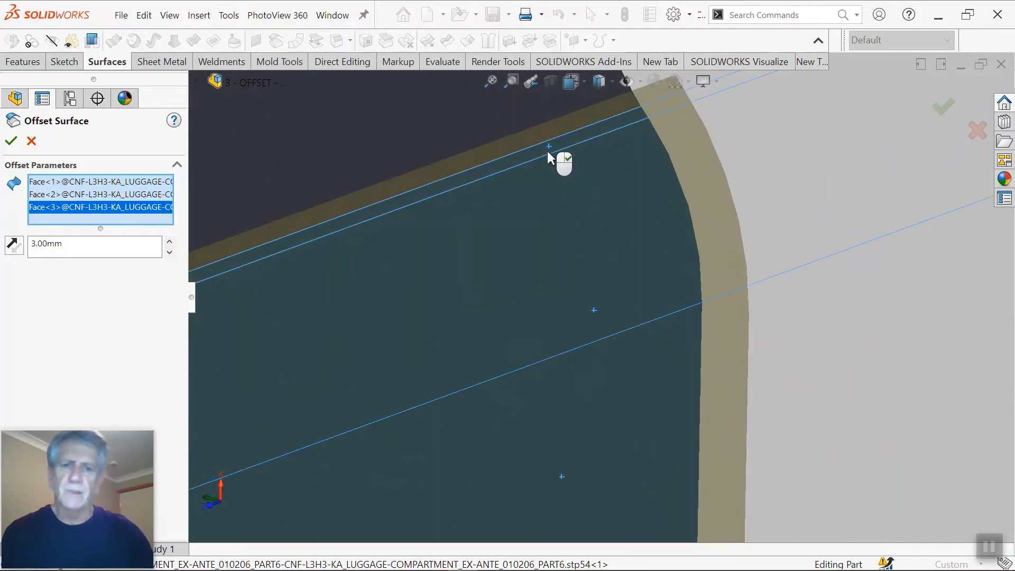
pyautogui.click(512, 123)
# Step: Add five more faces to the offset, continuing up the ribbed band to the side face around the triangular recess
pyautogui.moveTo(513, 127); pyautogui.dragTo(537, 142, button='middle')
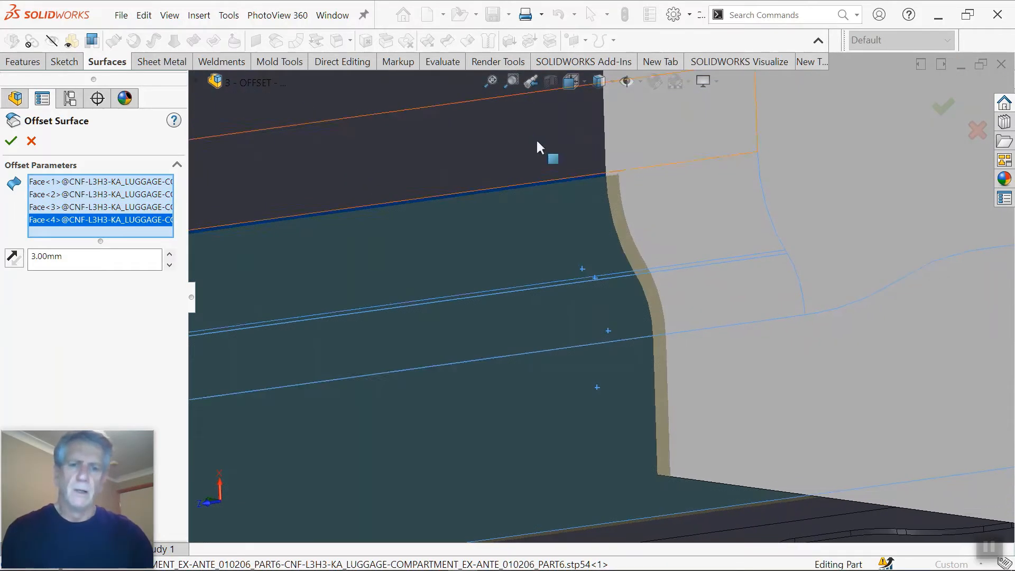
pyautogui.click(537, 140)
pyautogui.click(561, 157)
pyautogui.scroll(-2, 581, 148)
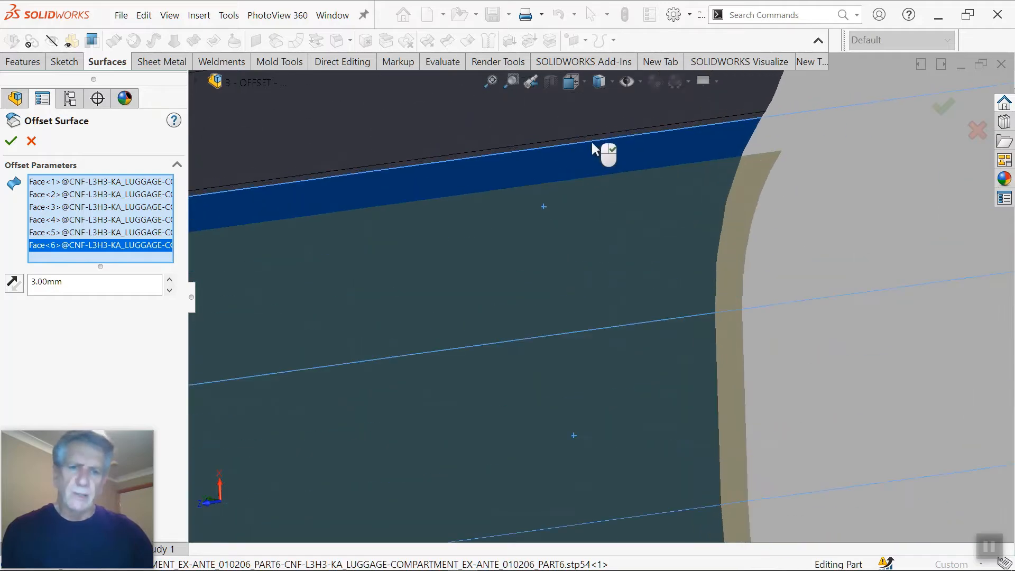
pyautogui.click(600, 154)
pyautogui.click(606, 146)
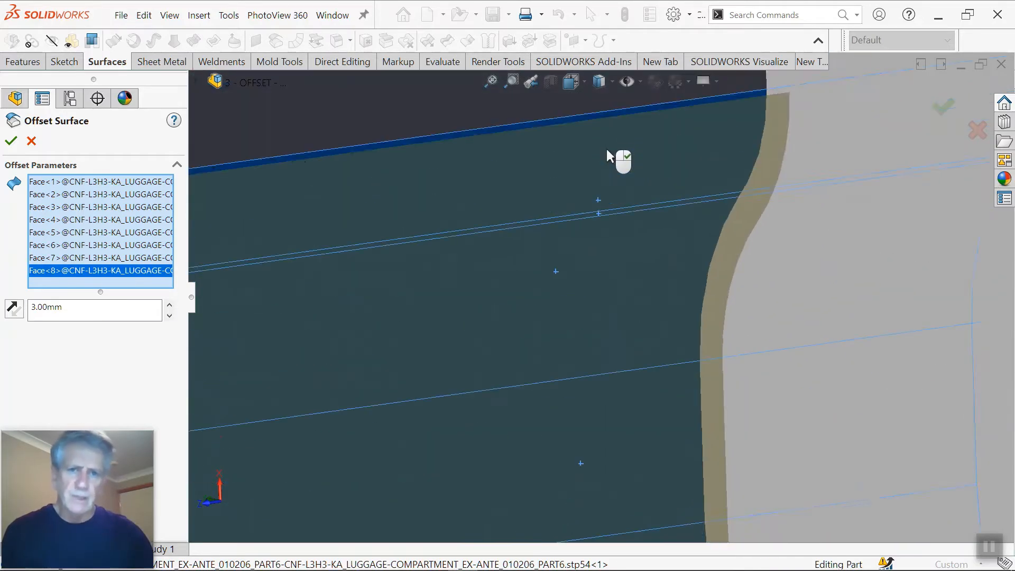
pyautogui.click(616, 154)
# Step: Add the large curved wheel arch face above the triangular recess to the offset selection
pyautogui.scroll(3, 618, 177)
pyautogui.scroll(-4, 602, 254)
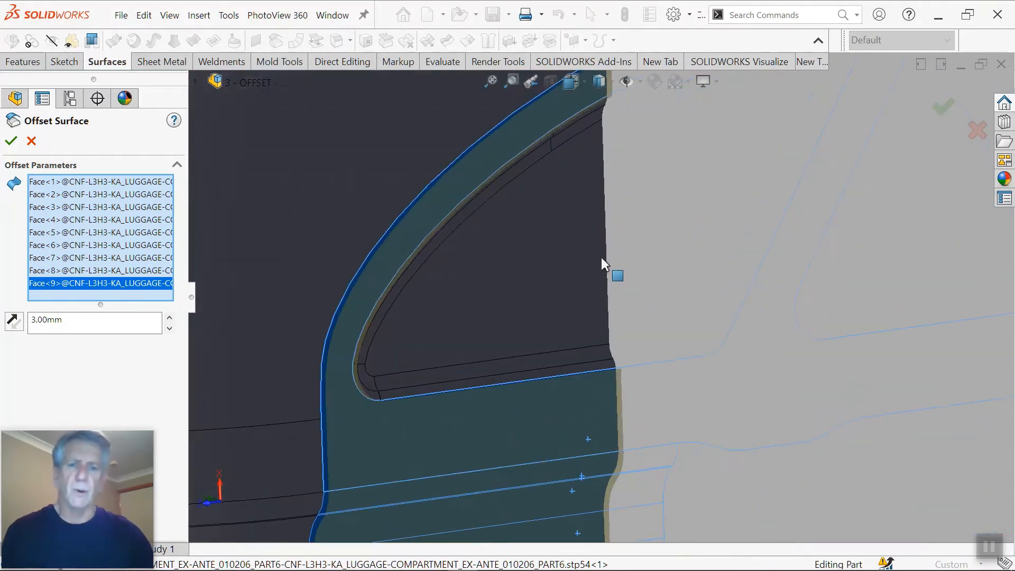
pyautogui.scroll(3, 592, 261)
pyautogui.scroll(-4, 601, 185)
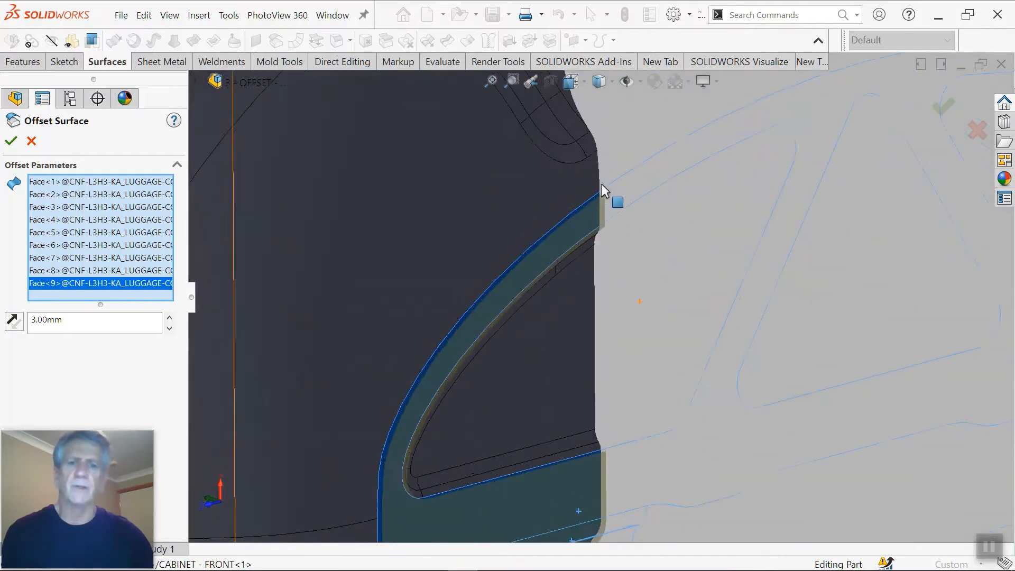
pyautogui.click(600, 196)
pyautogui.scroll(5, 573, 210)
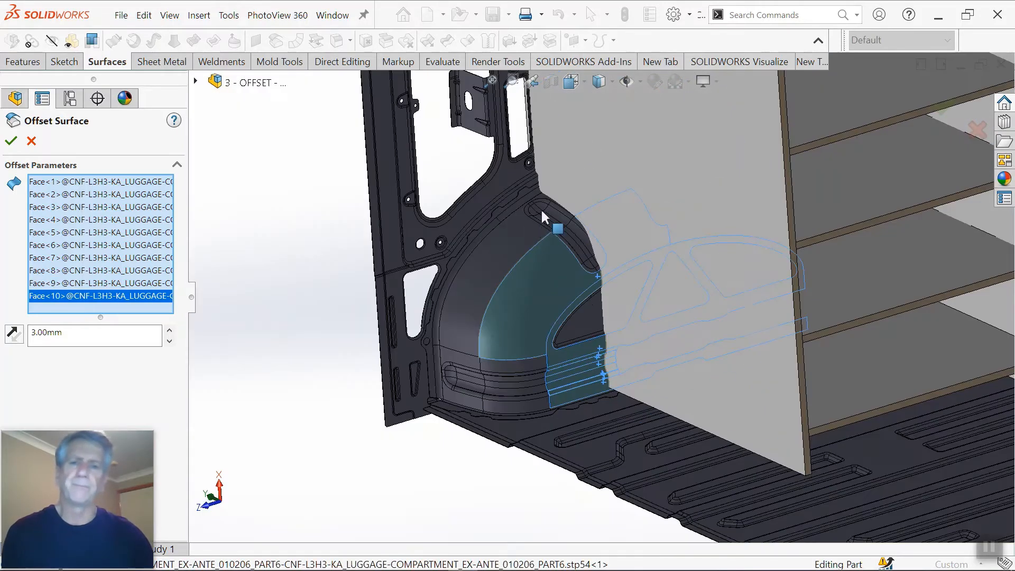
# Step: Add the face around the elongated recess on top of the wheel arch and the curved strip joining the side wall
pyautogui.scroll(-6, 549, 209)
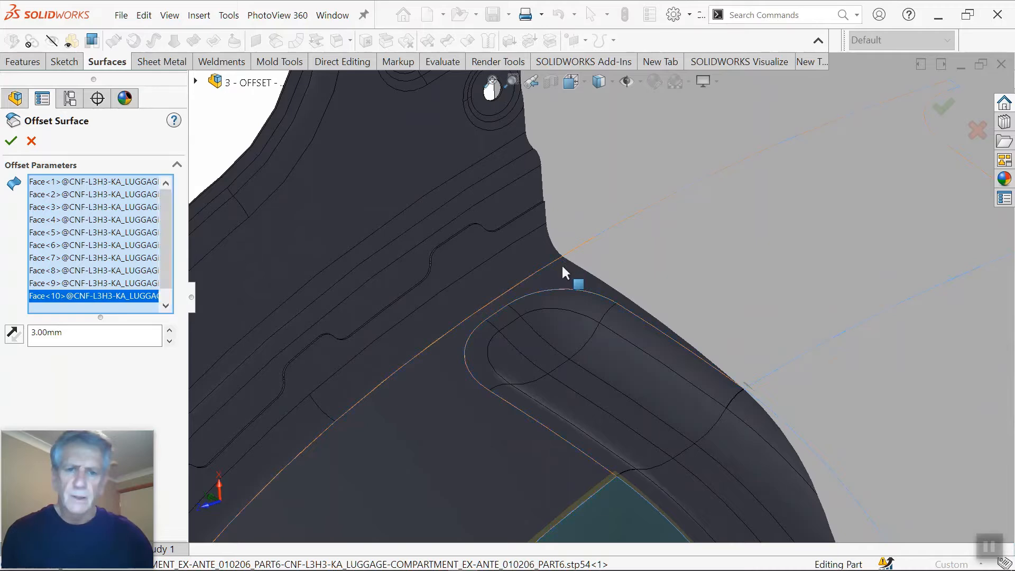
pyautogui.click(562, 266)
pyautogui.scroll(-4, 535, 247)
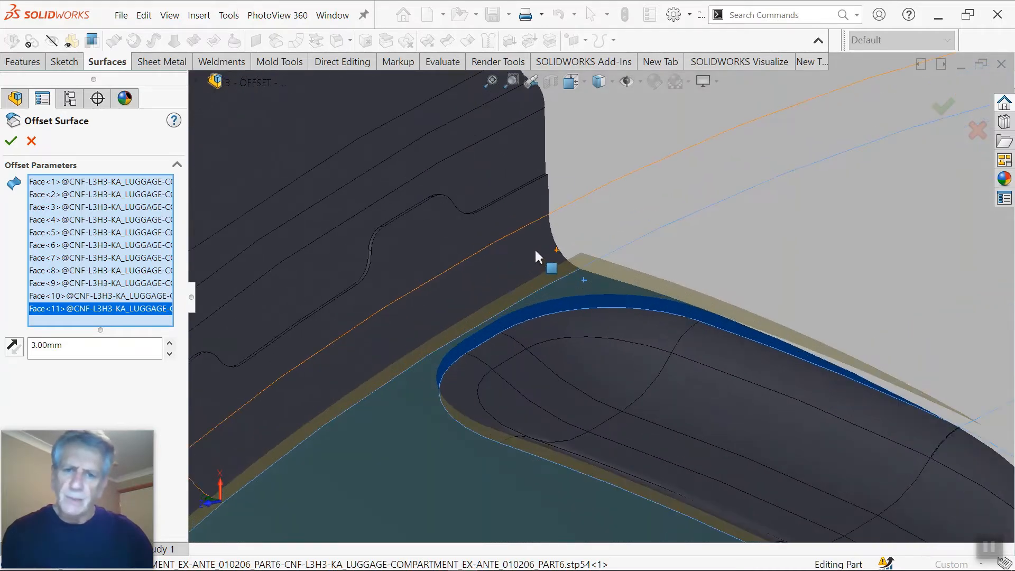
pyautogui.click(535, 251)
pyautogui.moveTo(531, 244); pyautogui.dragTo(550, 248, button='middle')
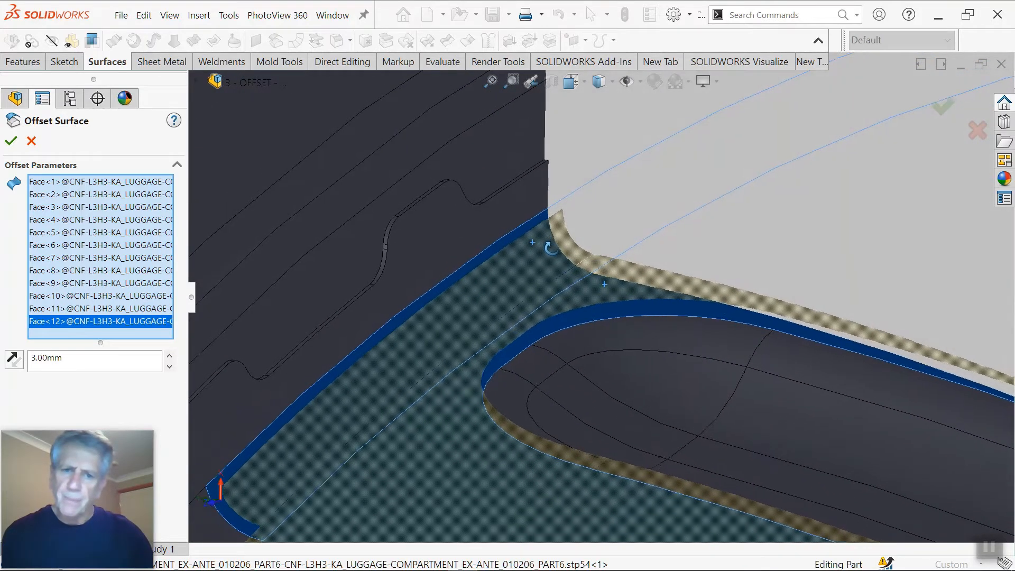
# Step: Add four adjoining side wall faces to the offset, from above the wheel arch's curved strip up across the narrow bands to the large wall
pyautogui.click(512, 176)
pyautogui.moveTo(512, 176); pyautogui.dragTo(497, 243, button='middle')
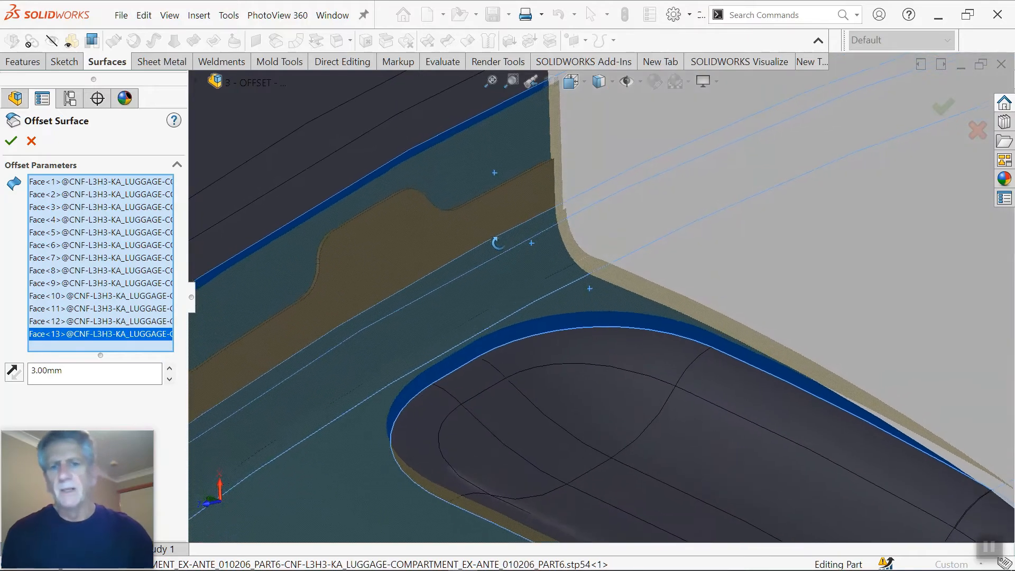
pyautogui.scroll(4, 498, 227)
pyautogui.scroll(-6, 506, 193)
pyautogui.click(539, 201)
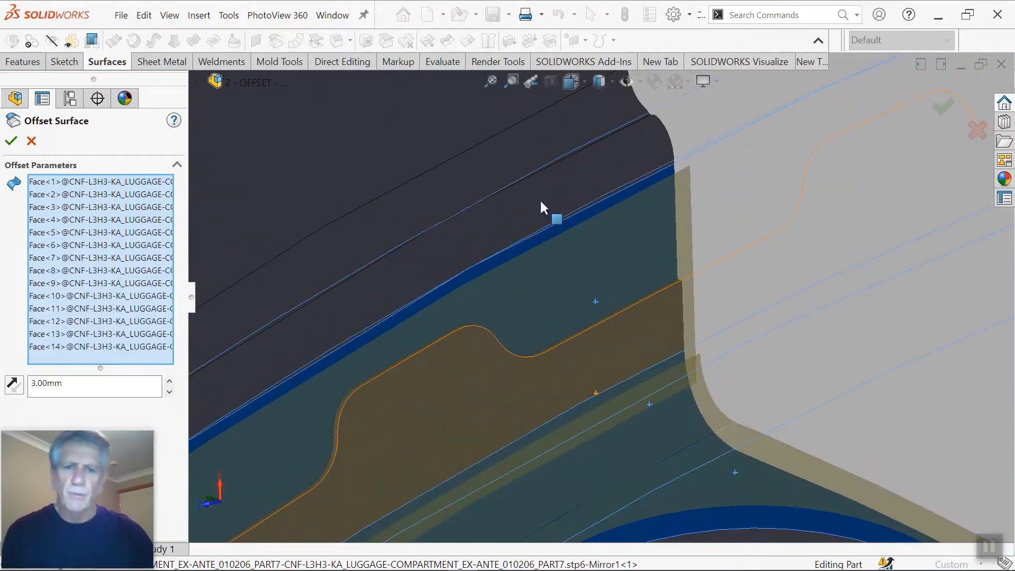
pyautogui.click(537, 177)
pyautogui.click(477, 134)
pyautogui.scroll(8, 484, 144)
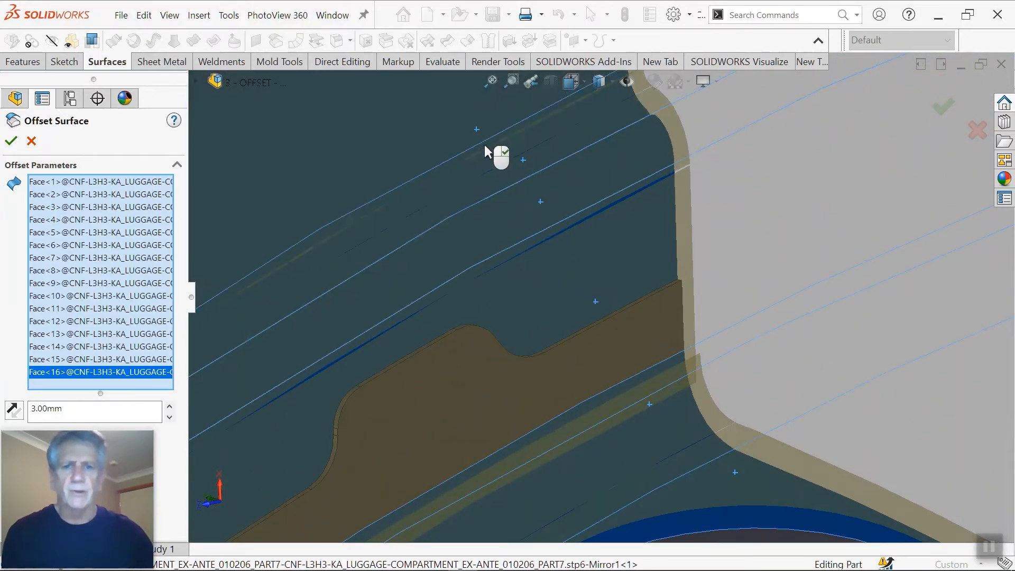
# Step: Add the two narrow bend faces and the band with hexagonal holes above the window frame to the offset selection
pyautogui.scroll(3, 604, 153)
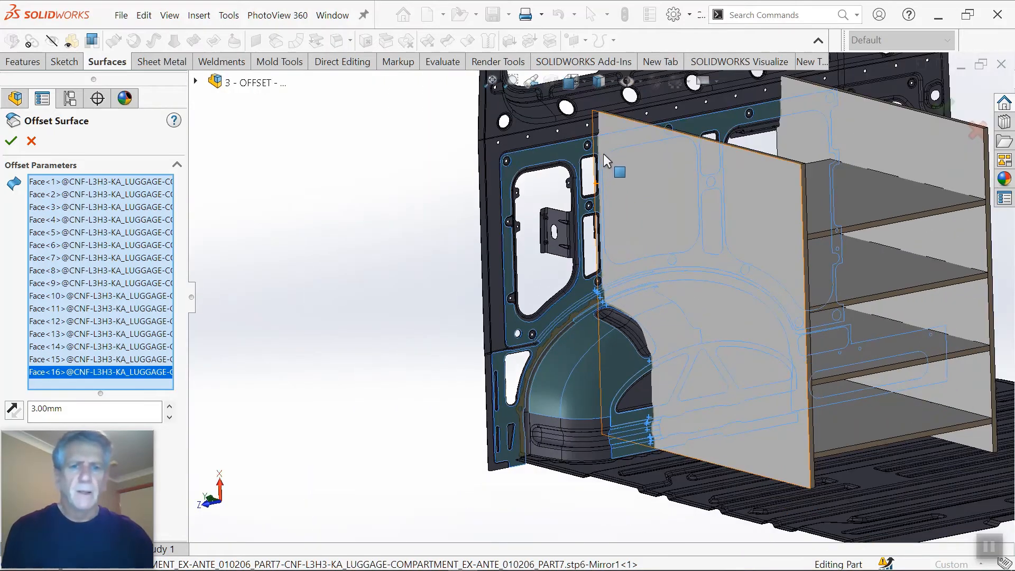
pyautogui.scroll(-10, 602, 148)
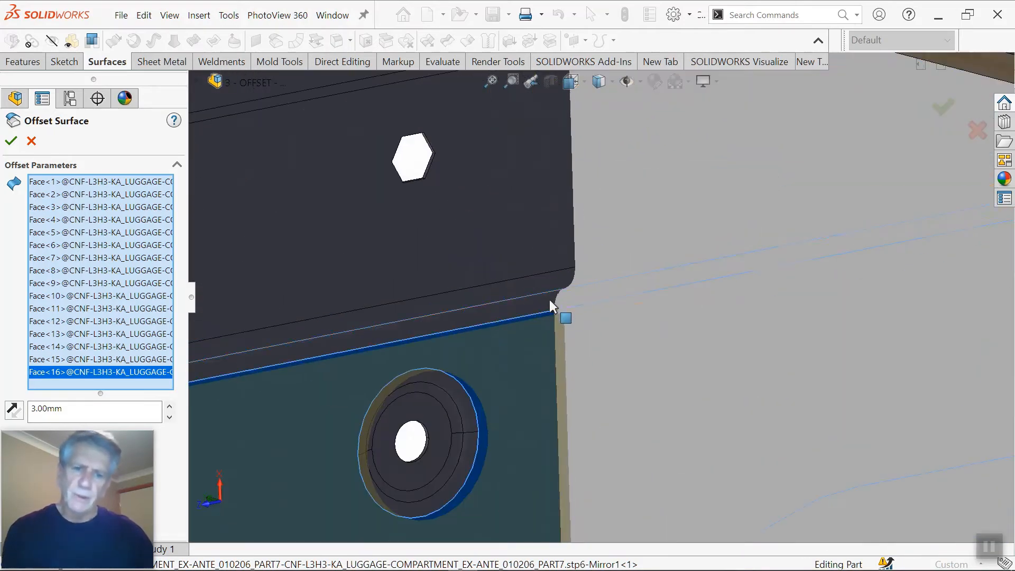
pyautogui.click(550, 300)
pyautogui.click(550, 283)
pyautogui.click(553, 243)
pyautogui.scroll(3, 567, 218)
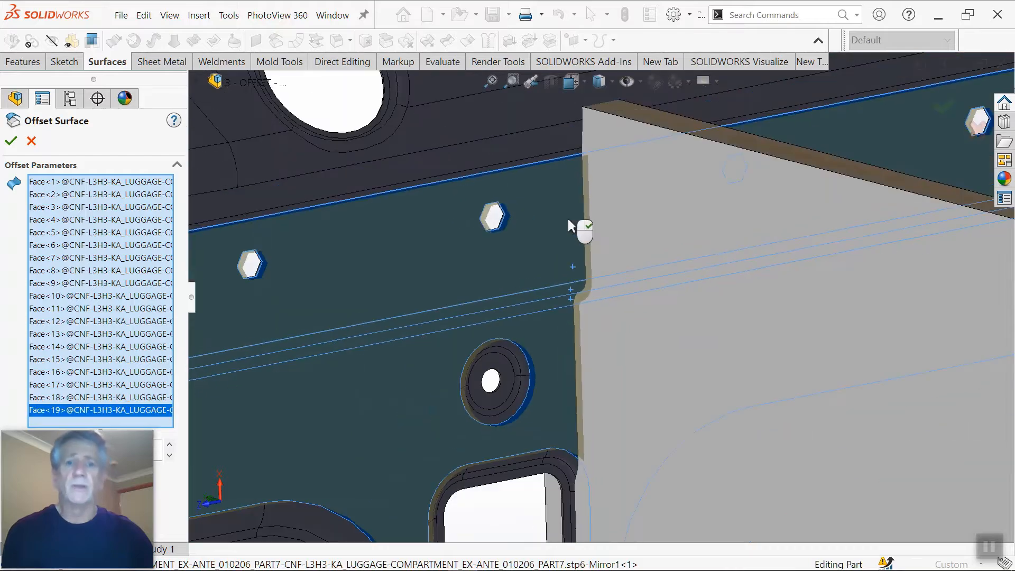
# Step: Add the three adjoining faces above the hexagonal-hole band and complete the surface offset
pyautogui.scroll(-5, 572, 153)
pyautogui.click(571, 154)
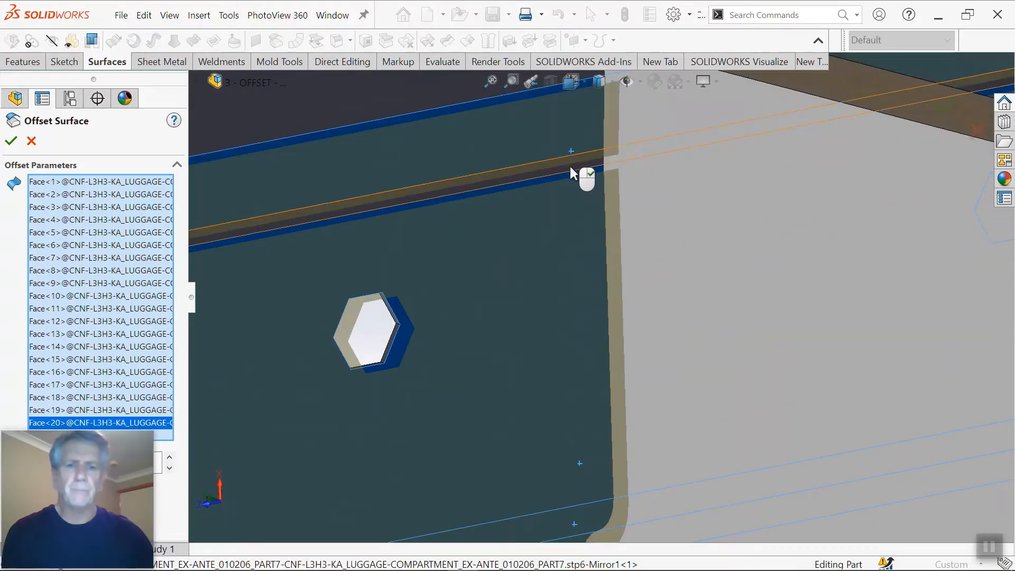
pyautogui.click(570, 166)
pyautogui.scroll(3, 577, 169)
pyautogui.click(582, 170)
pyautogui.scroll(2, 669, 296)
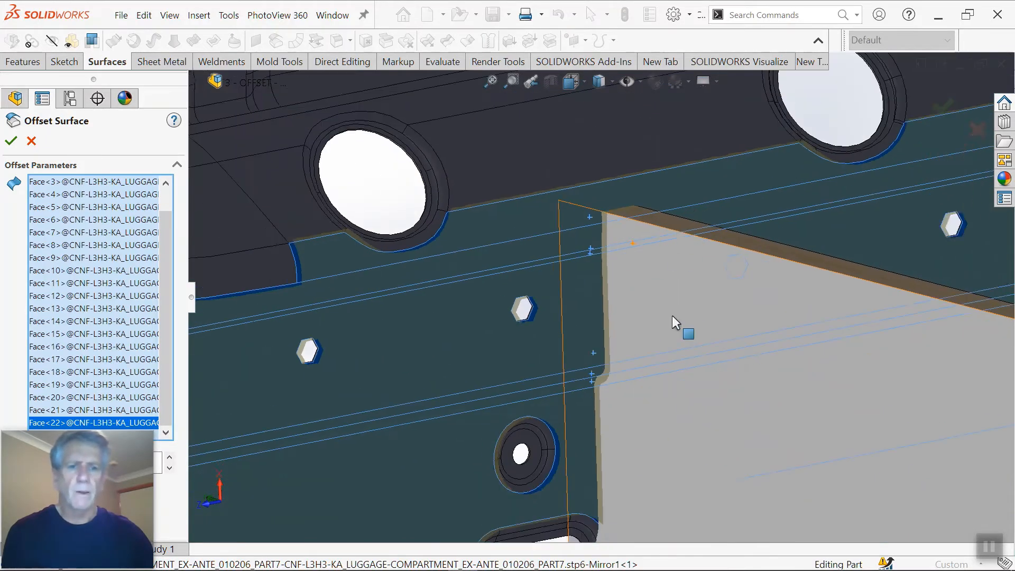
pyautogui.scroll(4, 675, 323)
pyautogui.moveTo(720, 412); pyautogui.dragTo(767, 454, button='middle')
pyautogui.scroll(-3, 714, 443)
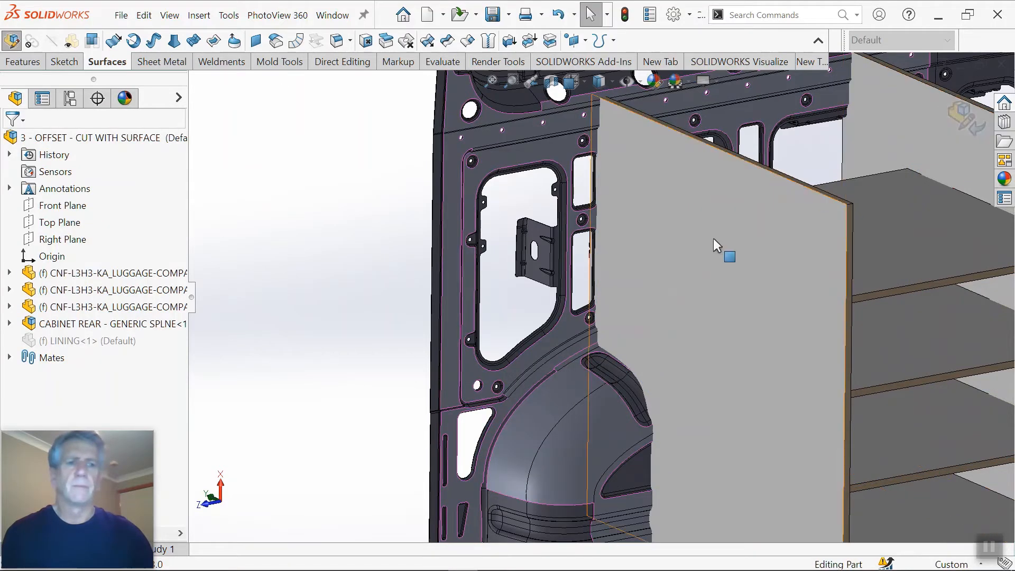
# Step: Open the CABINET - FRONT panel as a separate part and view the offset surfaces crossing it
pyautogui.rightClick(709, 236)
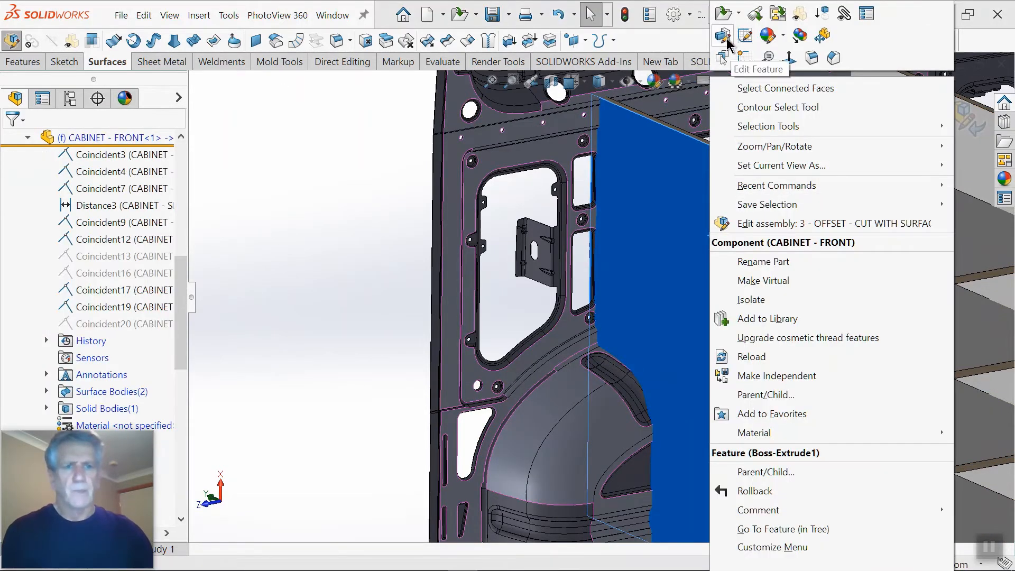
pyautogui.click(723, 15)
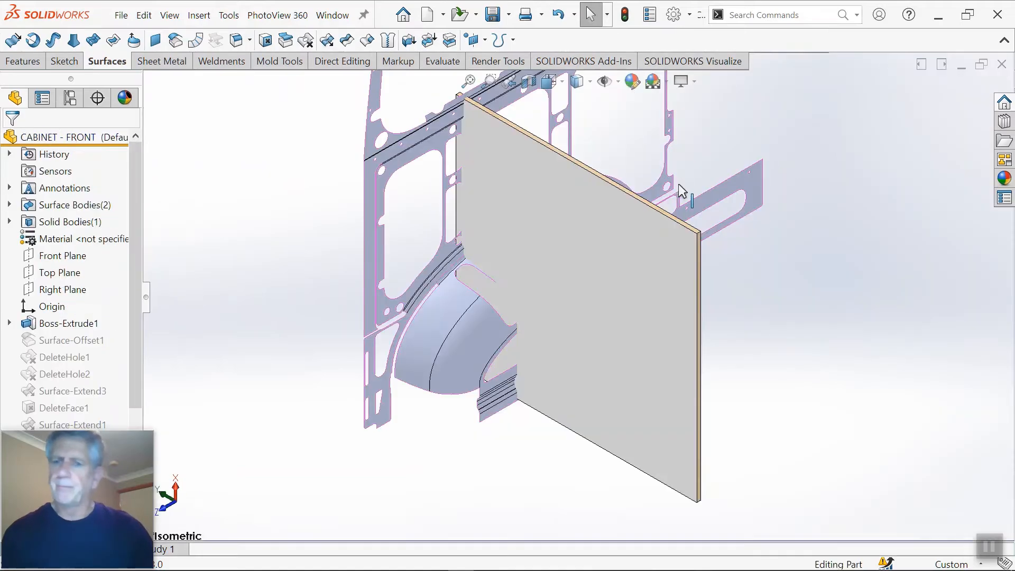
pyautogui.scroll(-10, 634, 270)
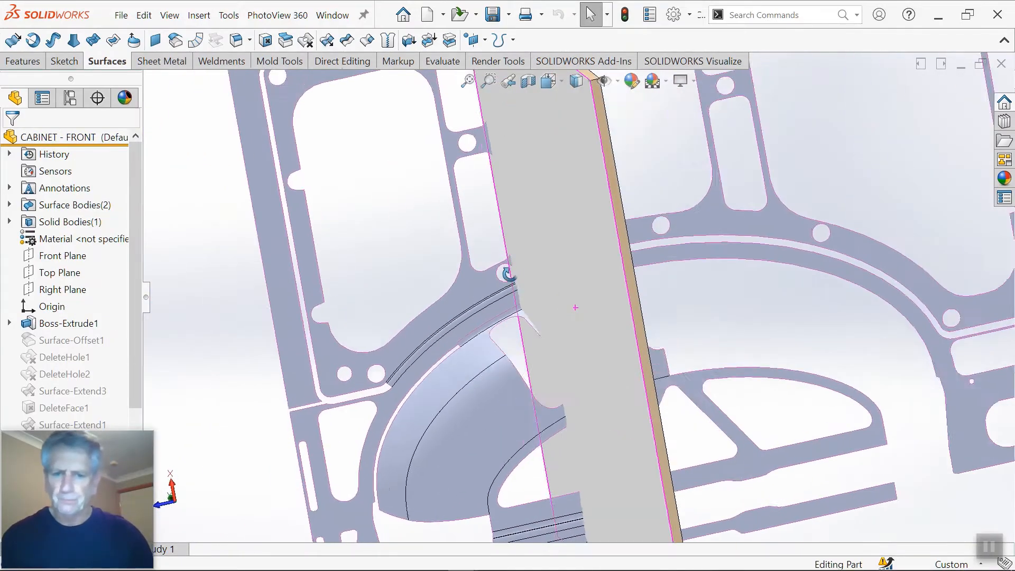
pyautogui.moveTo(565, 321); pyautogui.dragTo(678, 338, button='middle')
pyautogui.scroll(2, 673, 334)
pyautogui.scroll(2, 630, 248)
pyautogui.scroll(-2, 630, 248)
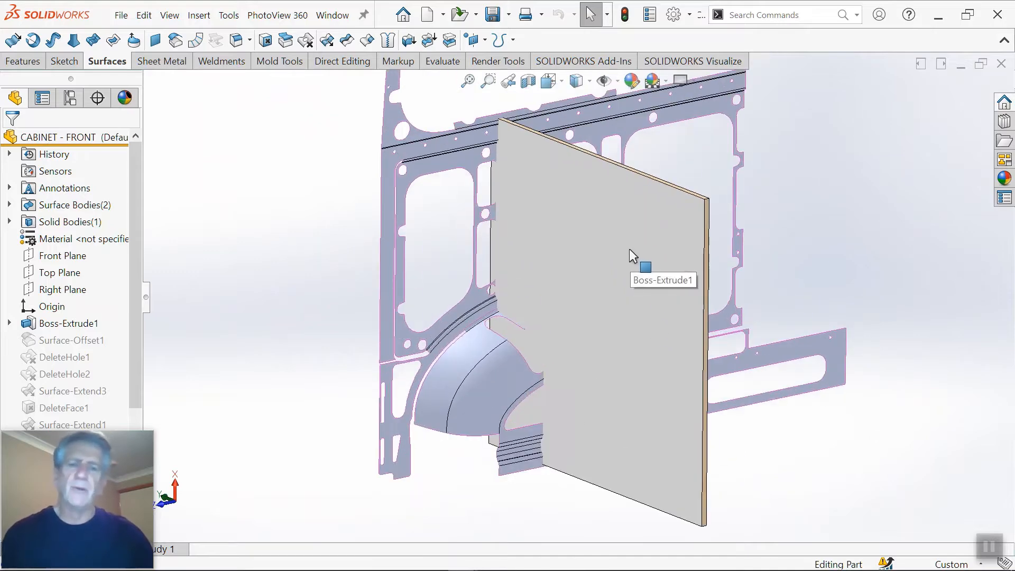
# Step: Try to cut the cabinet panel with the wheel arch offset surface
pyautogui.moveTo(629, 248); pyautogui.dragTo(627, 242, button='middle')
pyautogui.scroll(-3, 596, 381)
pyautogui.moveTo(596, 380); pyautogui.dragTo(498, 390, button='middle')
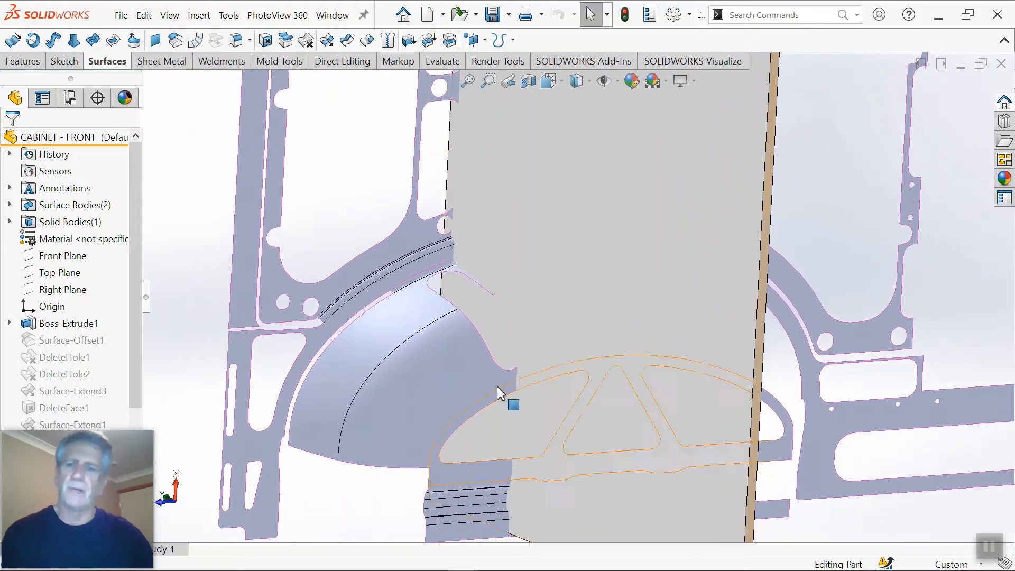
pyautogui.click(448, 45)
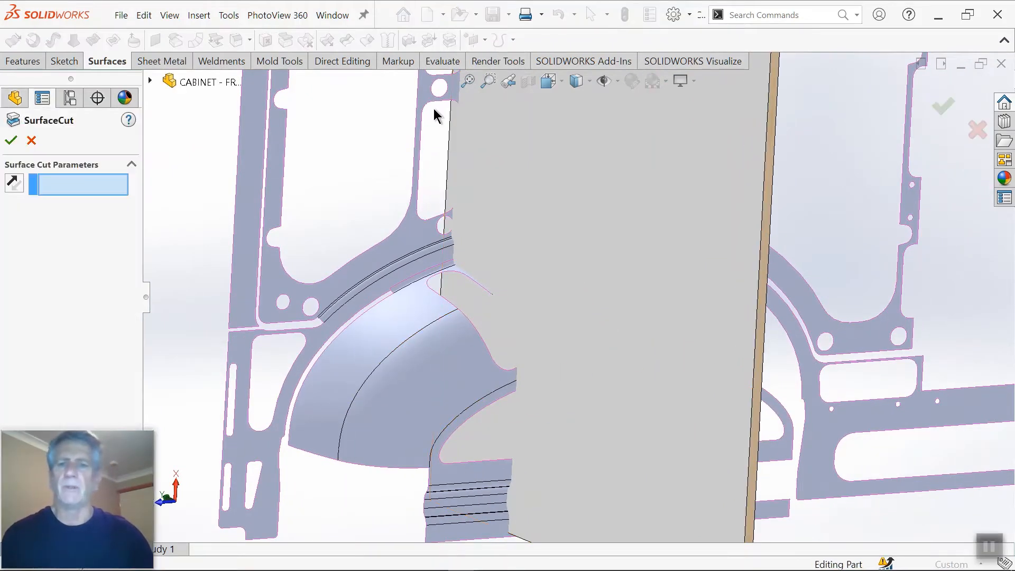
pyautogui.click(400, 310)
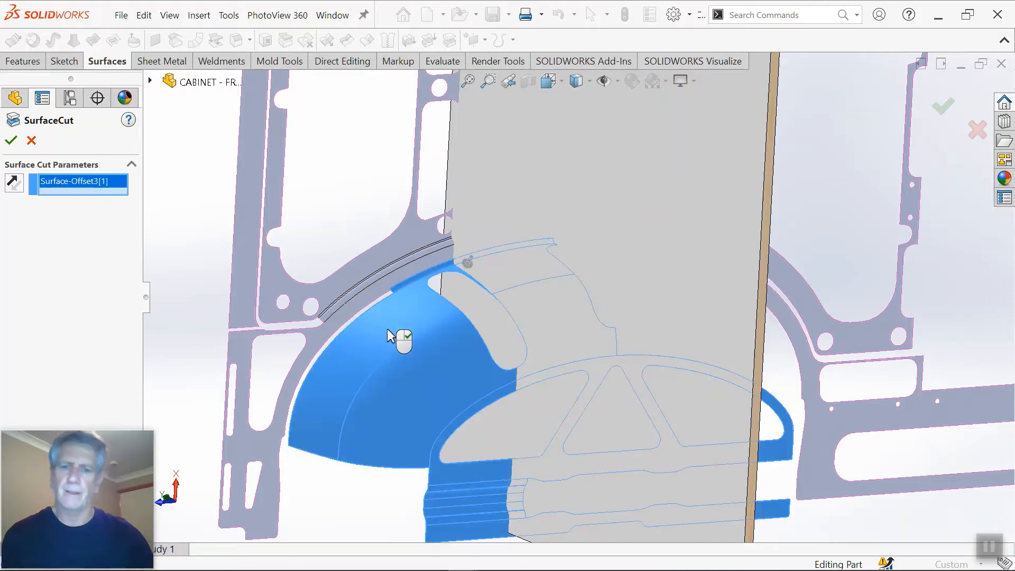
pyautogui.click(12, 141)
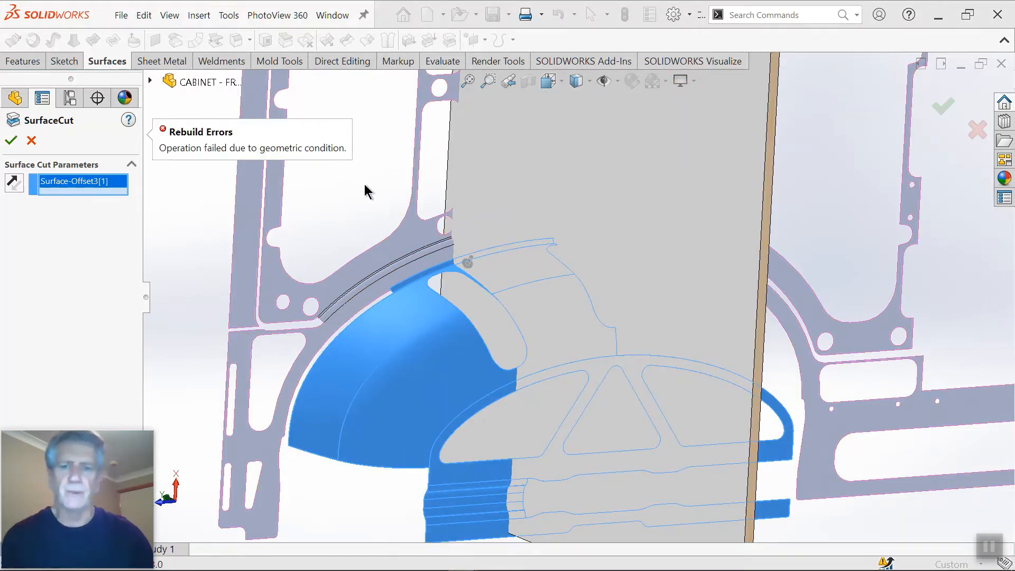
pyautogui.scroll(5, 350, 181)
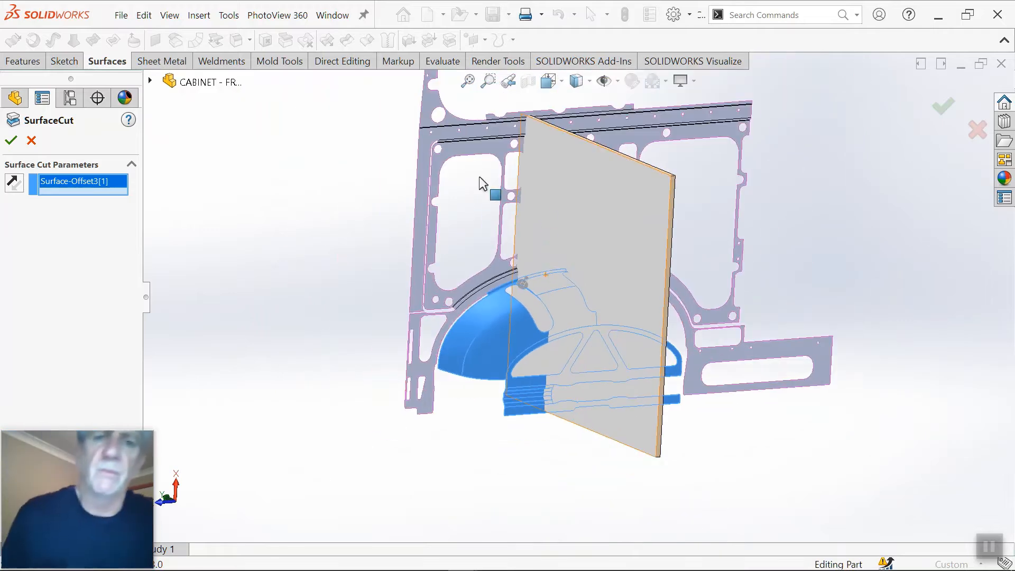
pyautogui.click(33, 141)
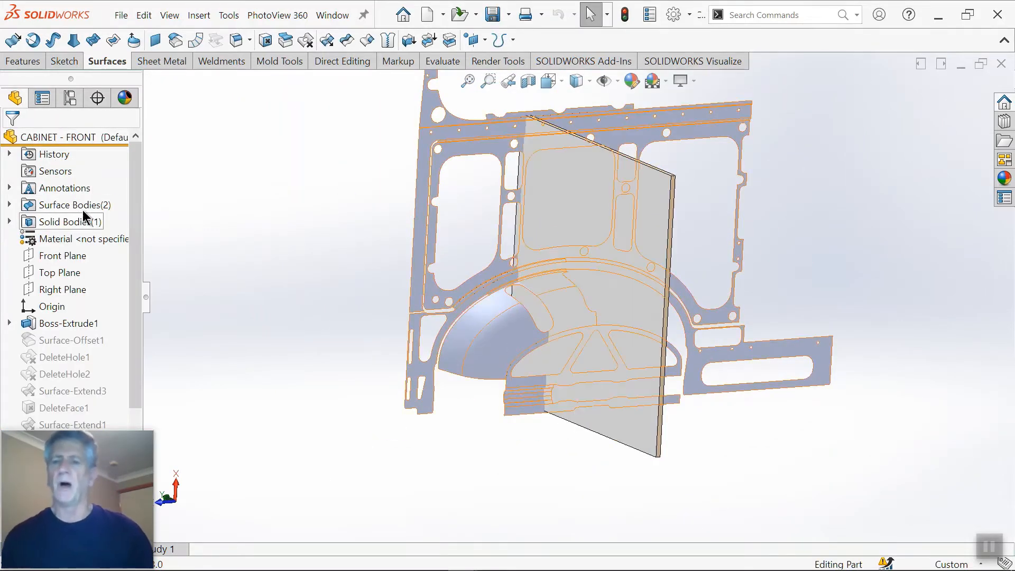
# Step: Delete the narrow curved offset face joining the top of the wheel arch to the side wall
pyautogui.scroll(-5, 497, 274)
pyautogui.moveTo(497, 274)
pyautogui.mouseDown(button='middle')
pyautogui.moveTo(535, 289)
pyautogui.moveTo(507, 312)
pyautogui.moveTo(460, 237)
pyautogui.moveTo(459, 204)
pyautogui.moveTo(412, 206)
pyautogui.moveTo(415, 219)
pyautogui.moveTo(398, 225)
pyautogui.mouseUp(button='middle')
pyautogui.scroll(3, 411, 206)
pyautogui.scroll(-5, 505, 269)
pyautogui.scroll(5, 547, 283)
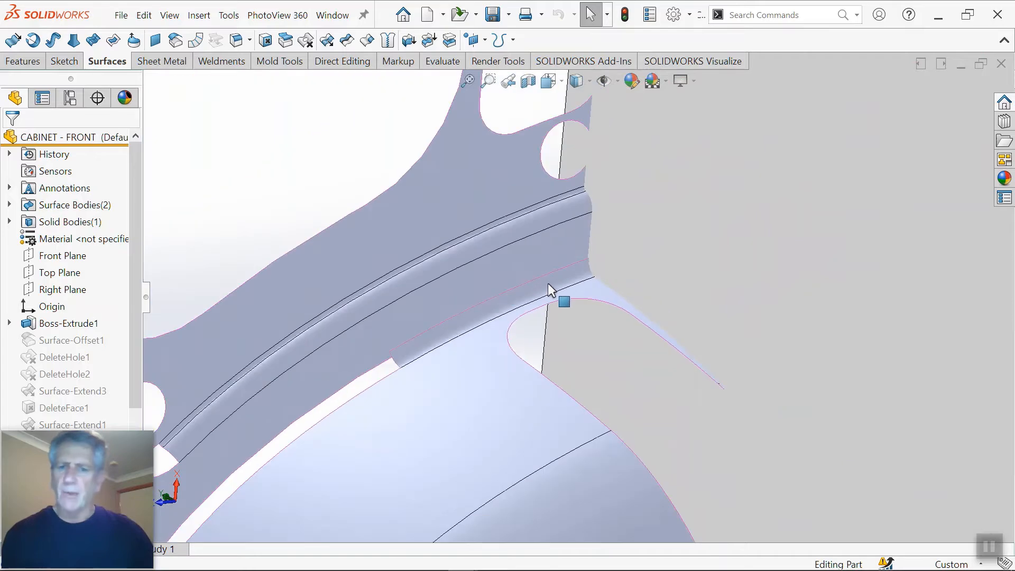
pyautogui.click(547, 283)
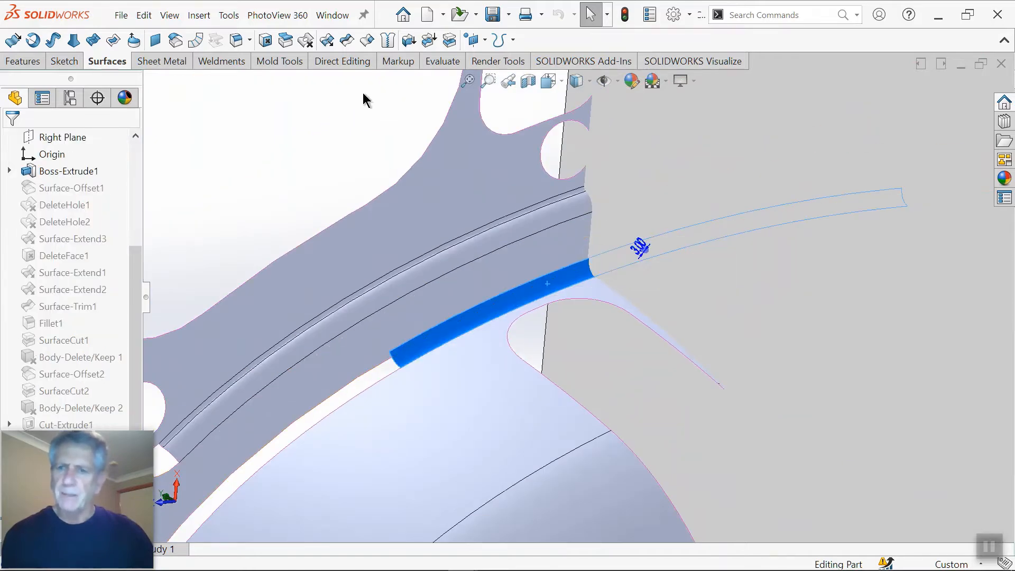
pyautogui.click(271, 42)
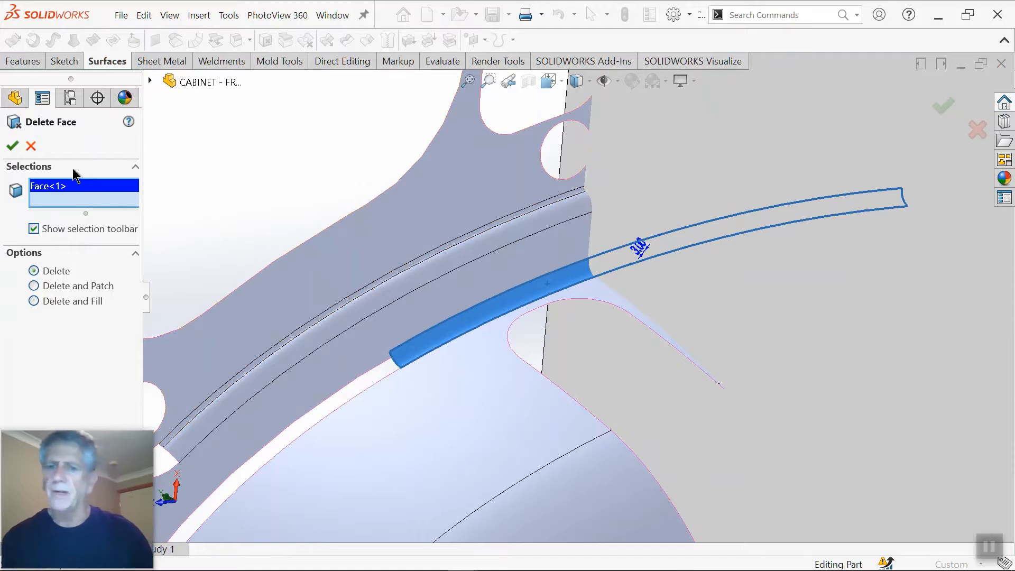
pyautogui.click(15, 148)
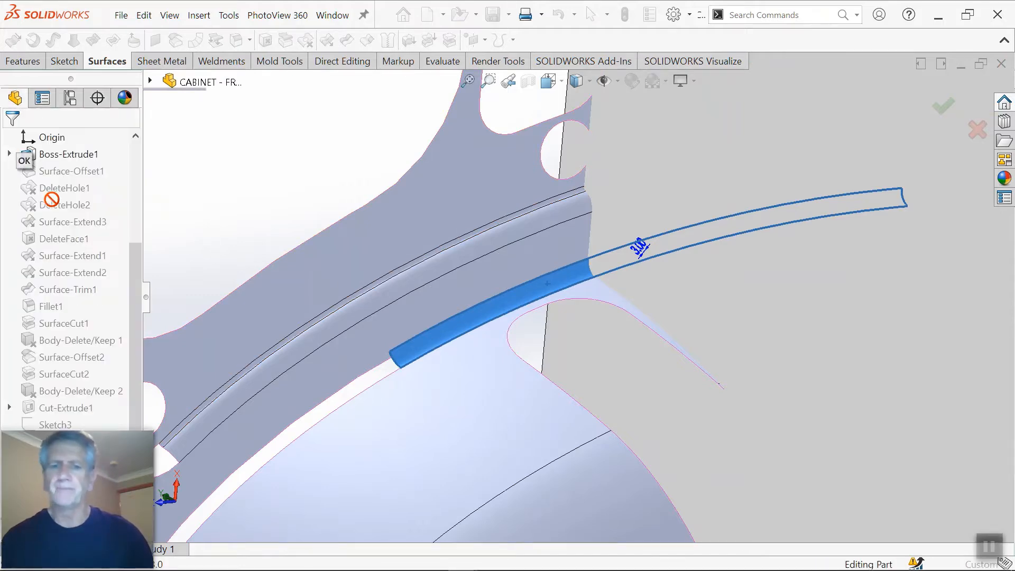
# Step: Extend the wheel arch surface's upper edge by a distance of 20 mm, keeping the Same surface extension type
pyautogui.scroll(2, 499, 304)
pyautogui.moveTo(499, 304); pyautogui.dragTo(435, 172, button='middle')
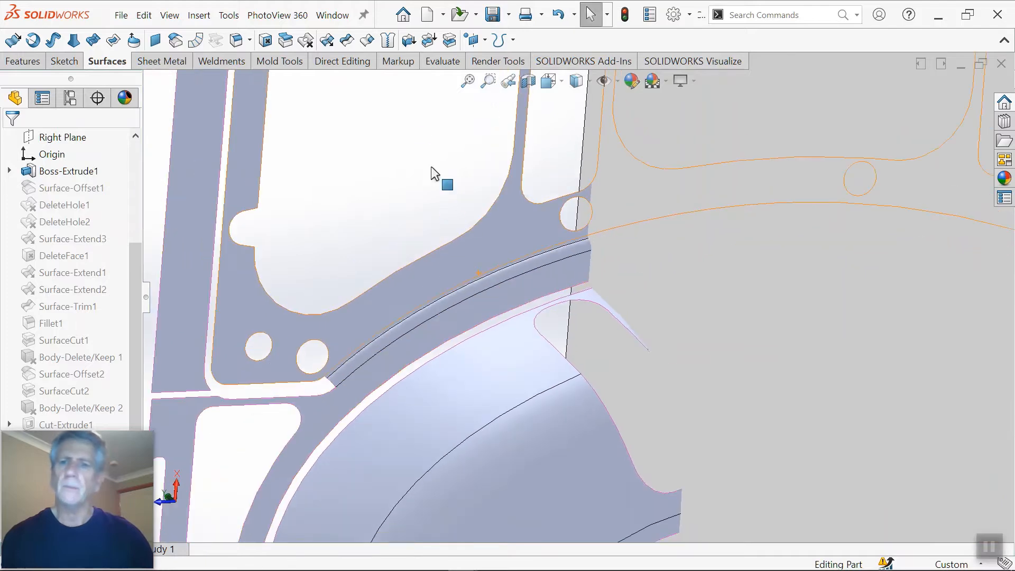
pyautogui.click(328, 42)
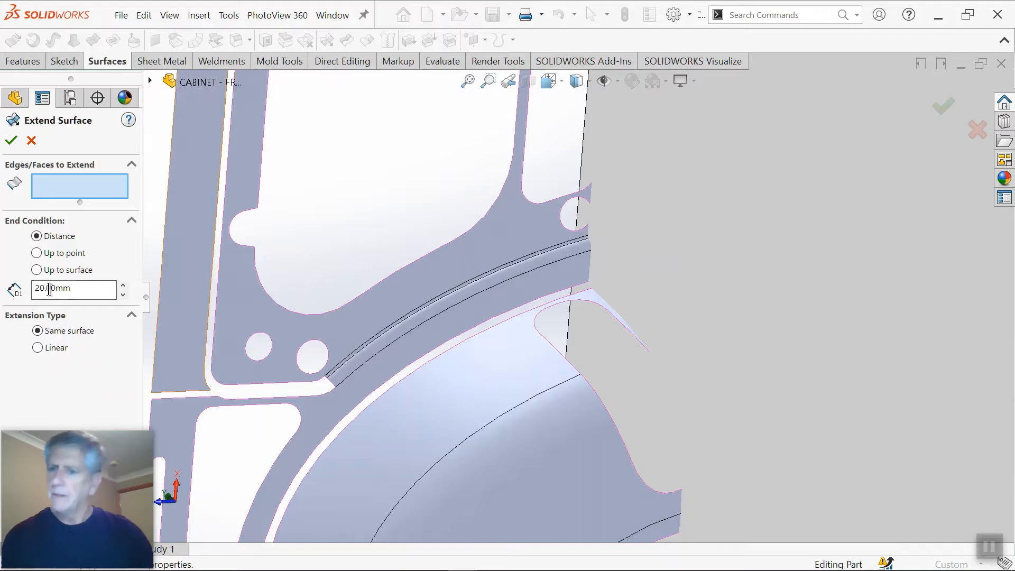
pyautogui.moveTo(494, 299); pyautogui.dragTo(512, 324, button='middle')
pyautogui.scroll(-3, 547, 319)
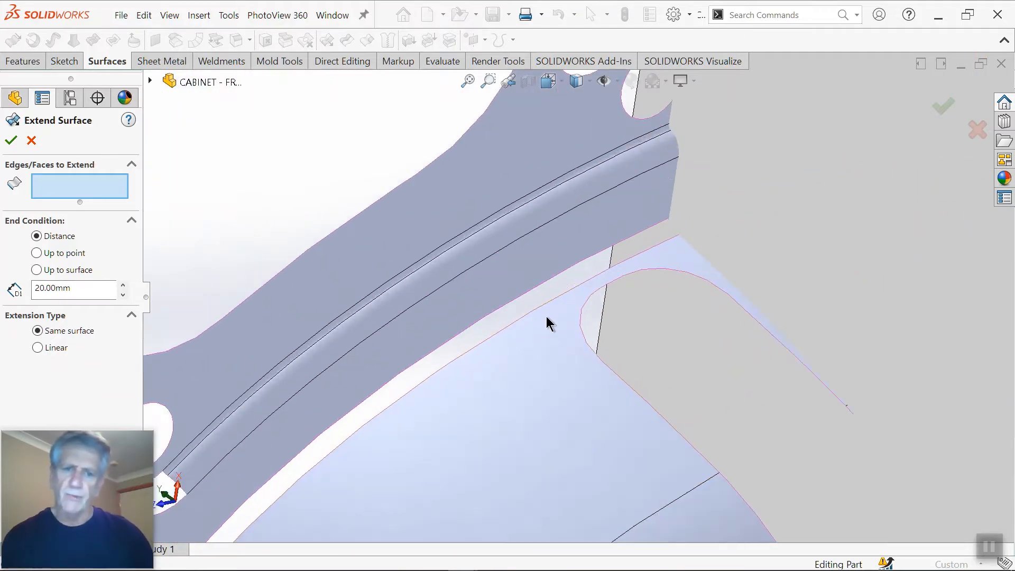
pyautogui.click(575, 340)
pyautogui.moveTo(684, 317); pyautogui.dragTo(290, 237, button='middle')
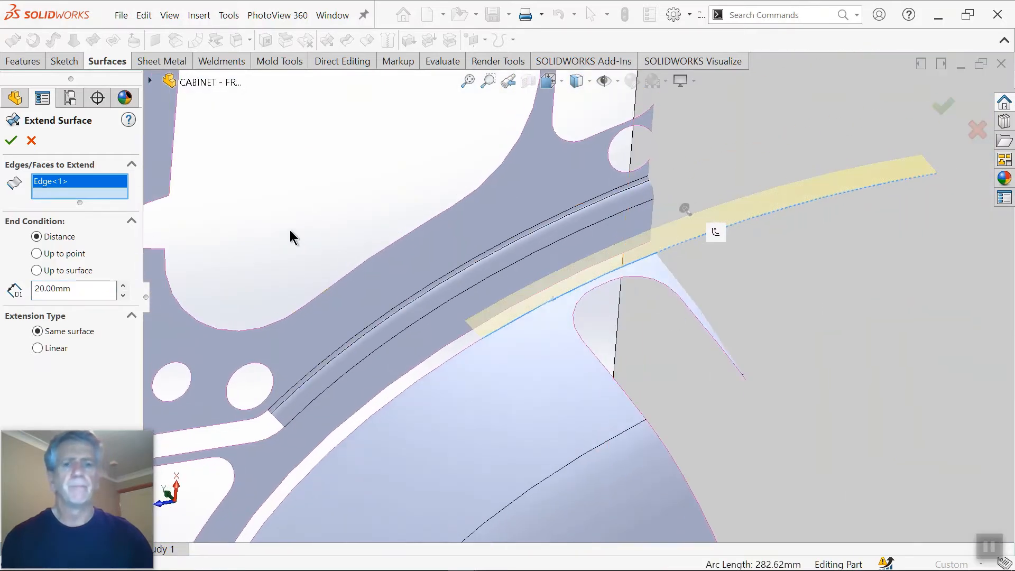
pyautogui.click(12, 140)
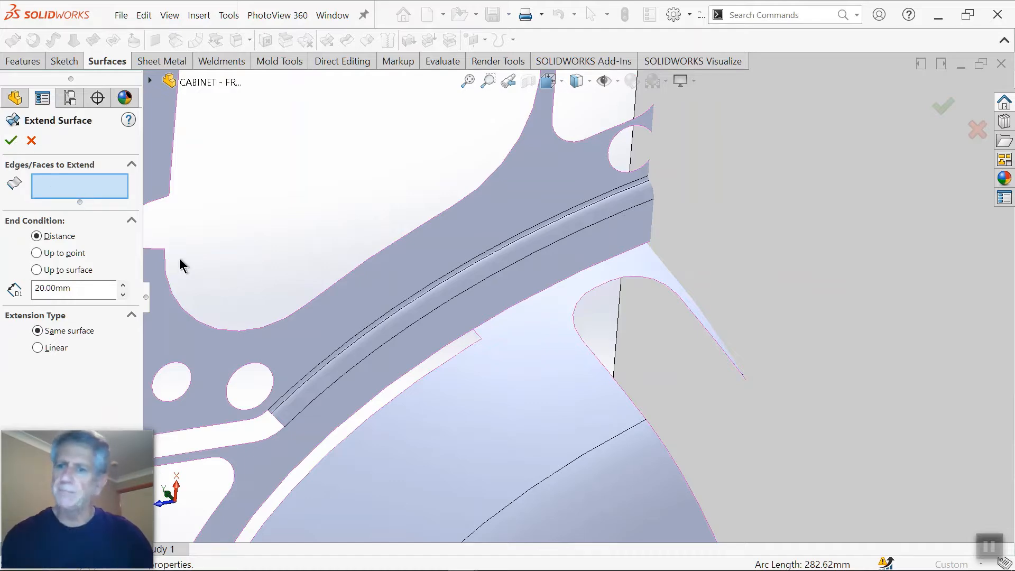
# Step: Extend the two adjoining lower edges of the side wall surface past the wheel arch by 20 mm as Same surface
pyautogui.moveTo(571, 388); pyautogui.dragTo(672, 297, button='middle')
pyautogui.moveTo(492, 304); pyautogui.dragTo(450, 347, button='middle')
pyautogui.scroll(-3, 502, 342)
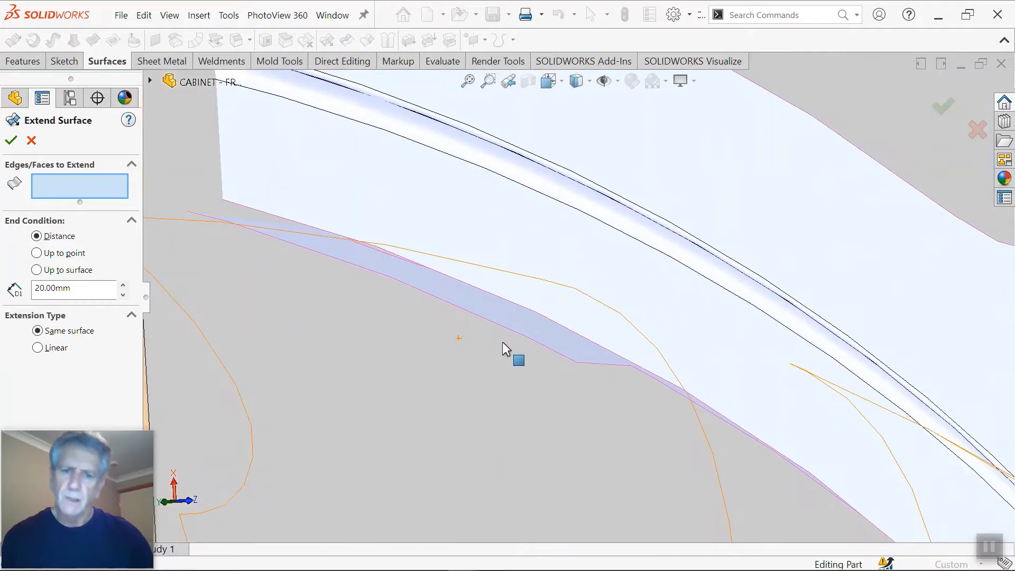
pyautogui.click(518, 310)
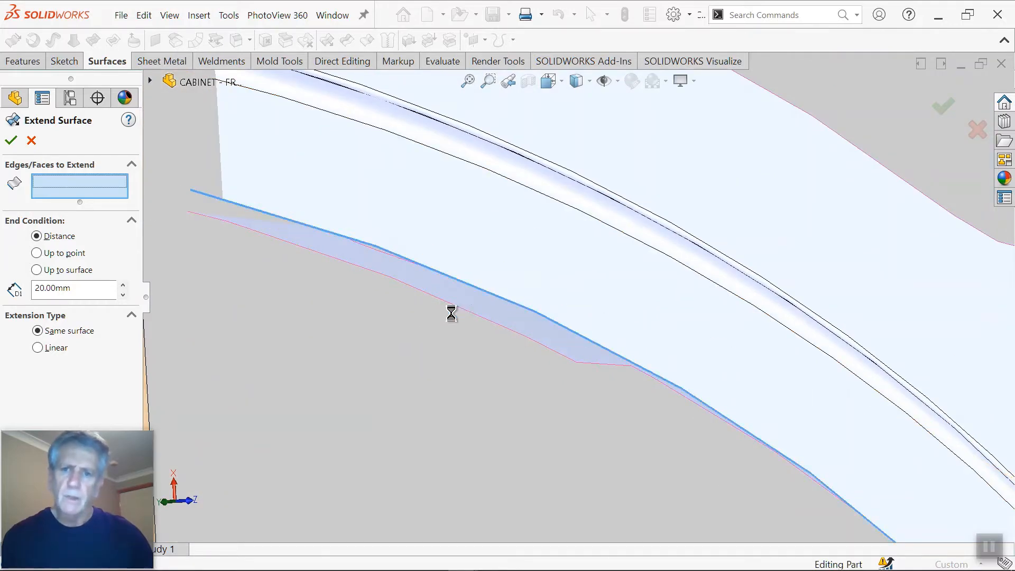
pyautogui.scroll(2, 408, 311)
pyautogui.moveTo(409, 312); pyautogui.dragTo(421, 344, button='middle')
pyautogui.scroll(-1, 335, 249)
pyautogui.scroll(-2, 354, 233)
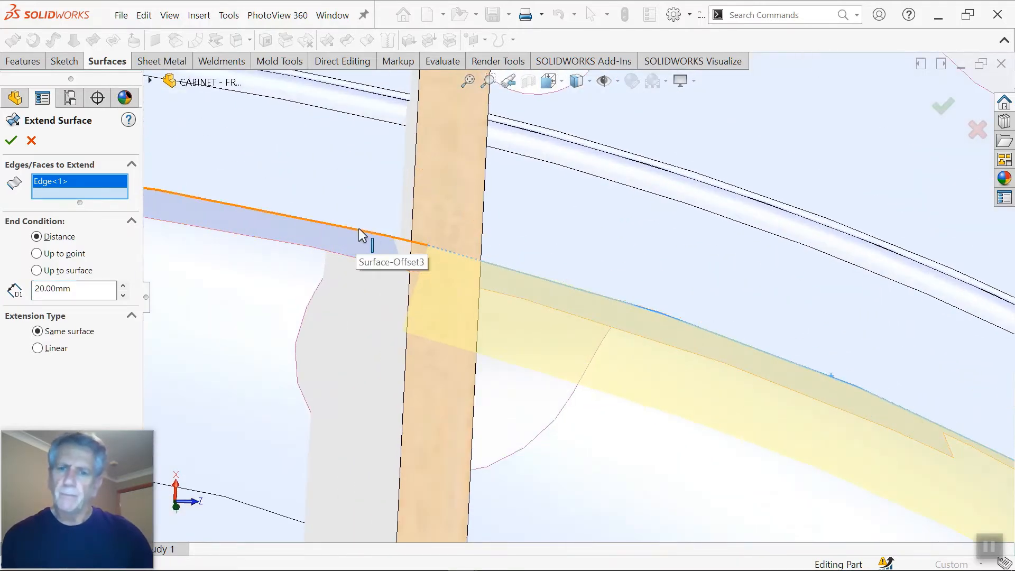
pyautogui.click(359, 230)
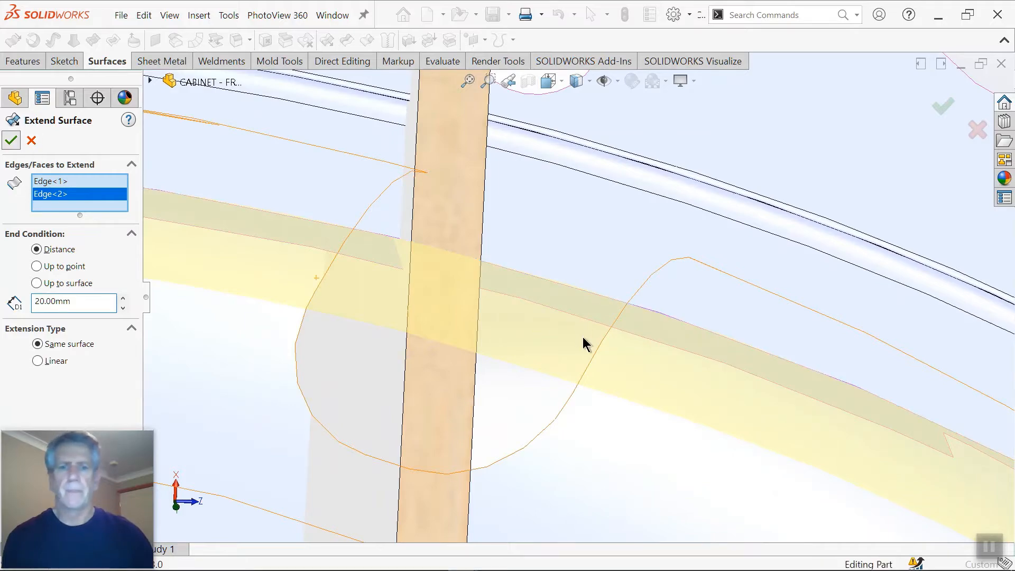
# Step: Temporarily hide the cabinet panel to inspect the extended surfaces behind it, and show it again
pyautogui.scroll(6, 584, 332)
pyautogui.moveTo(591, 321); pyautogui.dragTo(725, 271, button='middle')
pyautogui.scroll(-3, 722, 264)
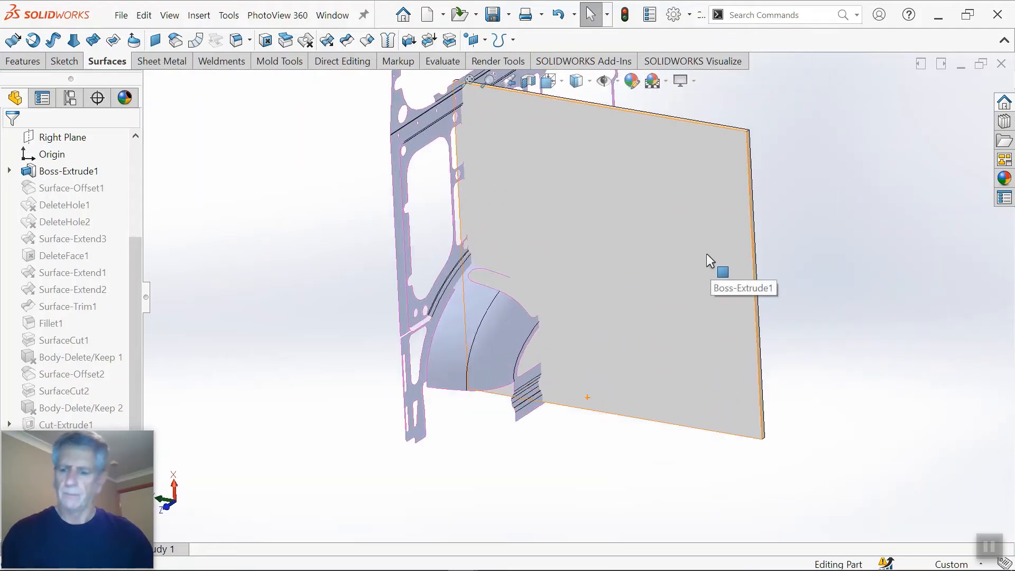
pyautogui.press('Tab')
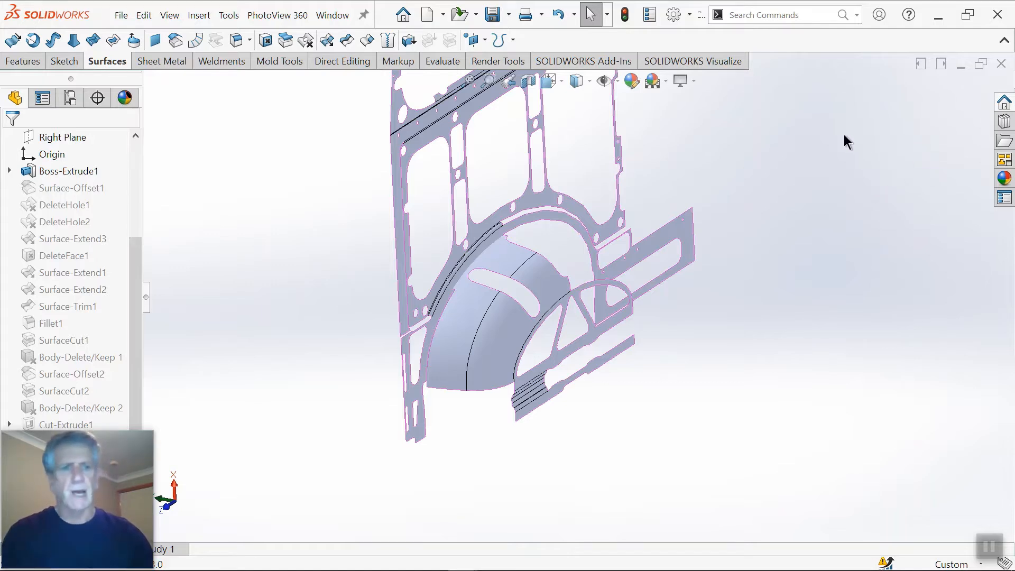
pyautogui.hotkey('shift', 'Tab')
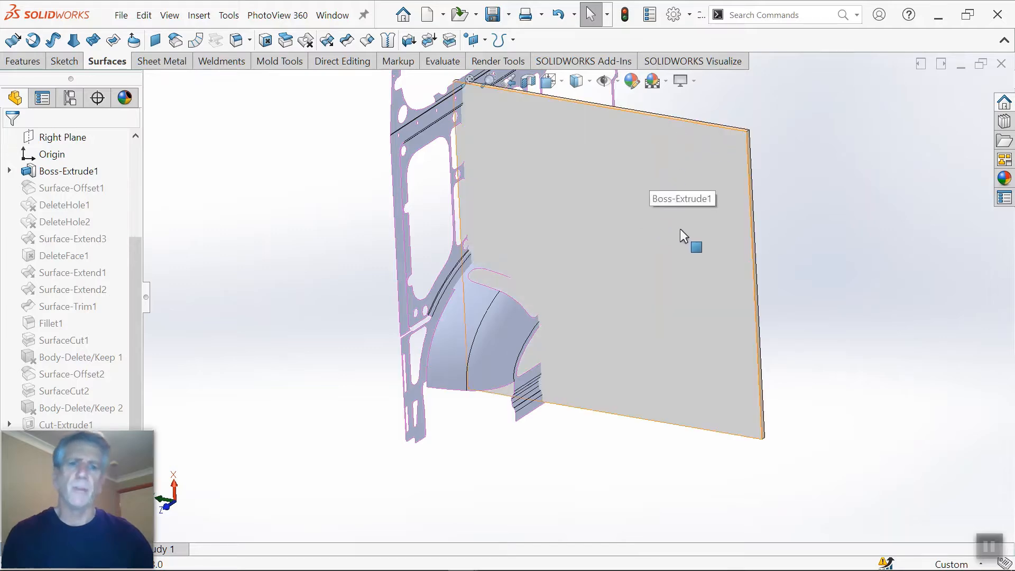
# Step: Hide the cabinet panel to expose where the extended wheel arch and side wall surfaces intersect
pyautogui.press('Tab')
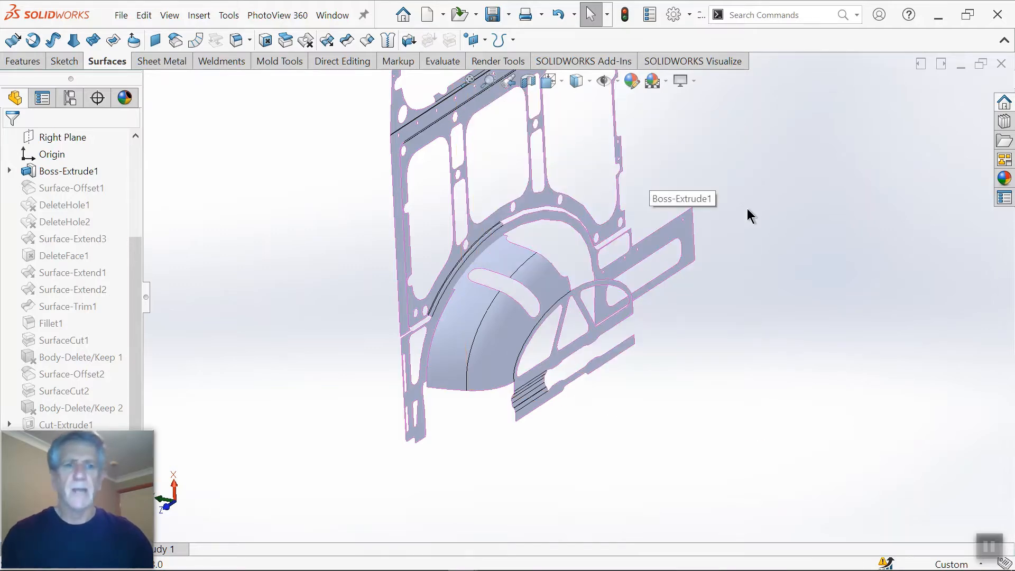
pyautogui.scroll(-8, 512, 256)
pyautogui.scroll(3, 508, 259)
pyautogui.moveTo(514, 262); pyautogui.dragTo(495, 244, button='middle')
pyautogui.scroll(-5, 532, 271)
pyautogui.scroll(3, 341, 108)
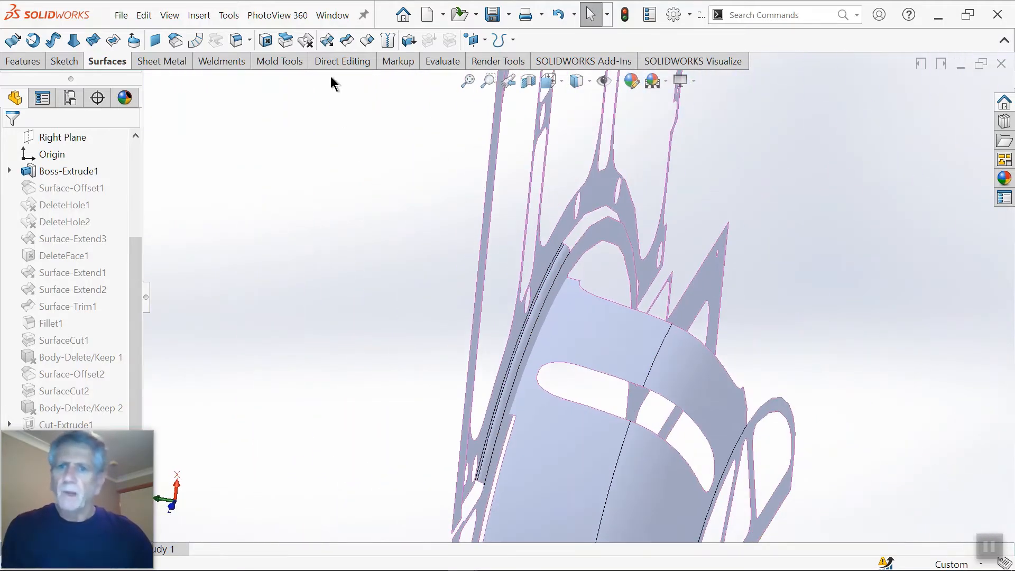
# Step: Start a Mutual surface trim between the wheel arch surface and the side wall surface
pyautogui.click(353, 42)
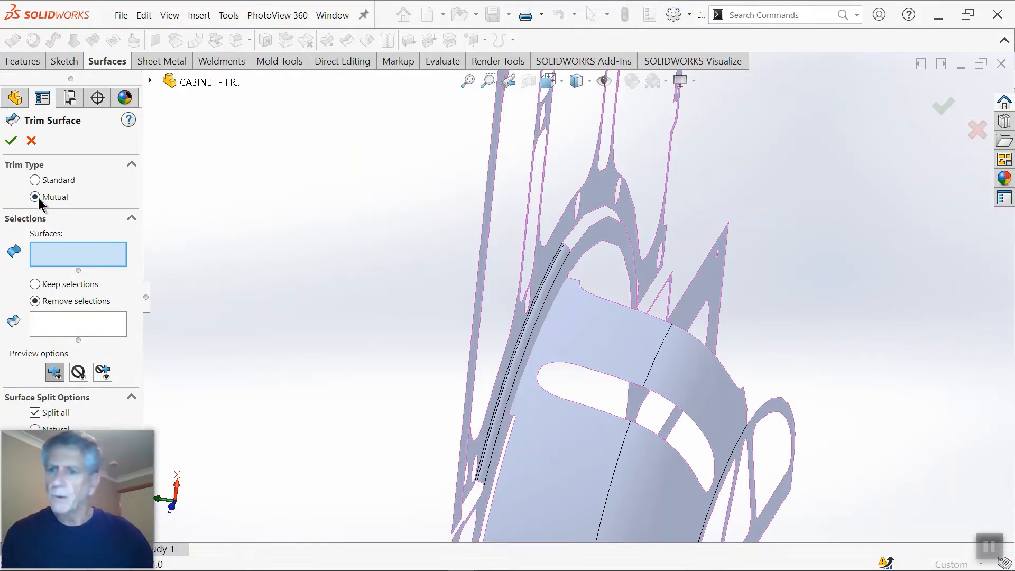
pyautogui.scroll(1, 363, 282)
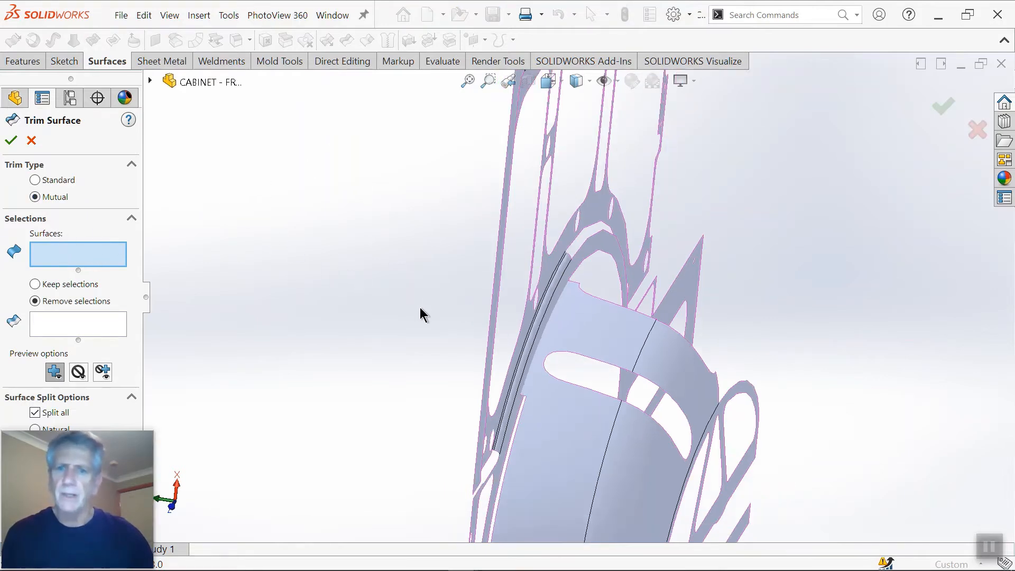
pyautogui.moveTo(338, 288); pyautogui.dragTo(471, 385, button='middle')
pyautogui.click(599, 427)
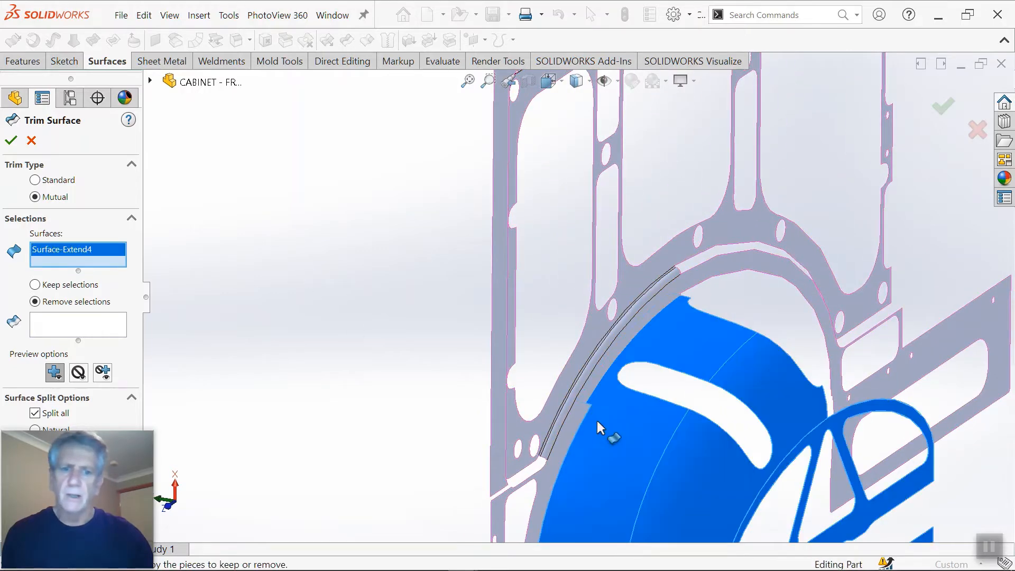
pyautogui.click(593, 390)
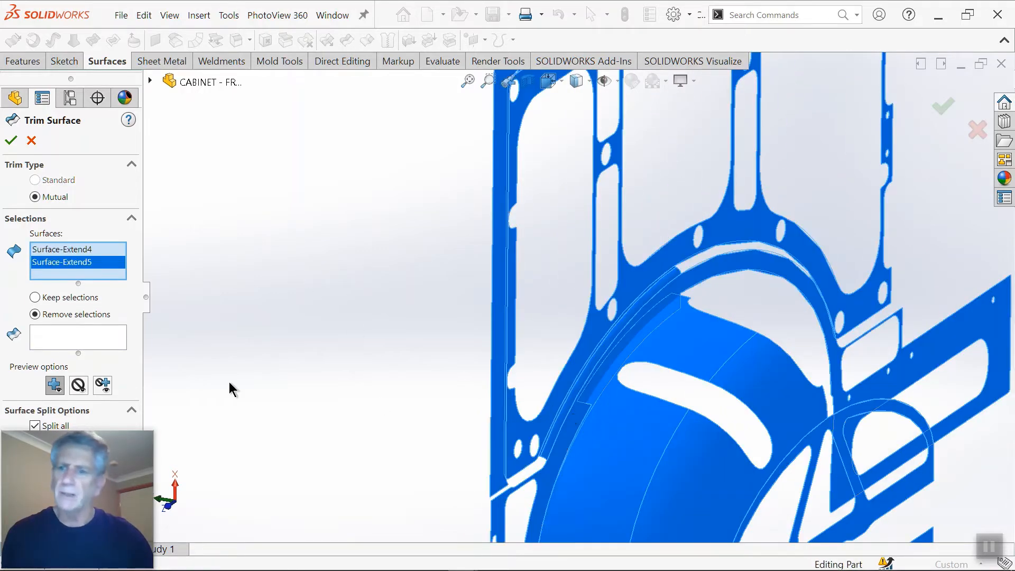
# Step: Remove the excess wheel arch and side wall pieces beyond their intersection, including the small triangular sliver, and complete the mutual trim
pyautogui.click(80, 346)
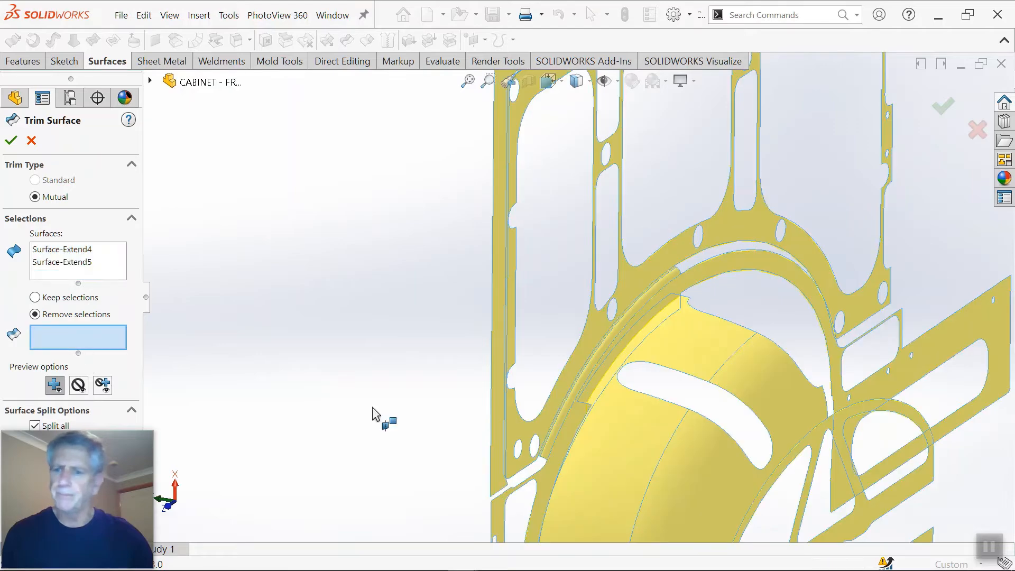
pyautogui.moveTo(612, 425); pyautogui.dragTo(686, 456, button='middle')
pyautogui.scroll(-3, 590, 390)
pyautogui.scroll(3, 566, 370)
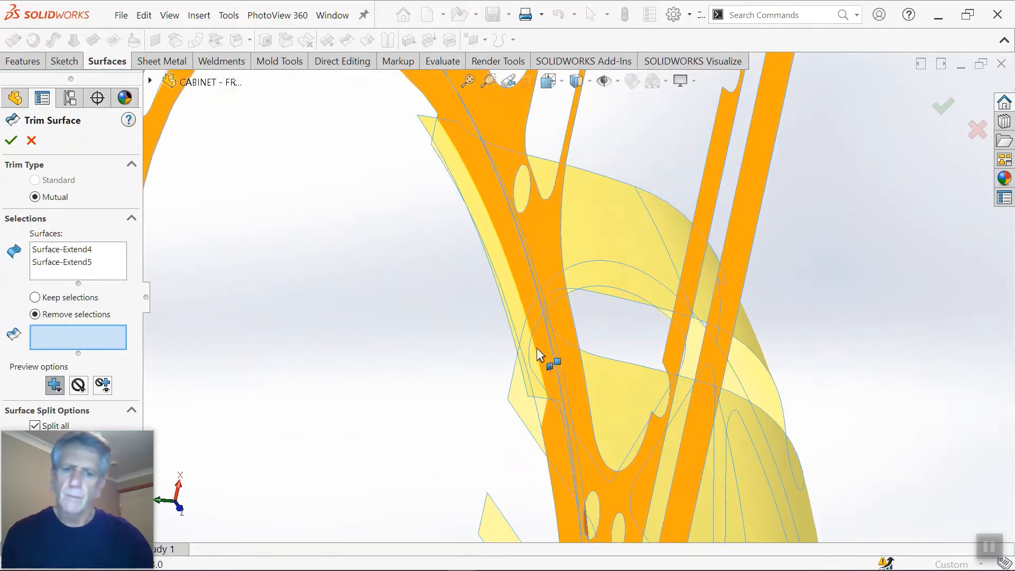
pyautogui.click(536, 351)
pyautogui.moveTo(498, 403); pyautogui.dragTo(548, 392, button='middle')
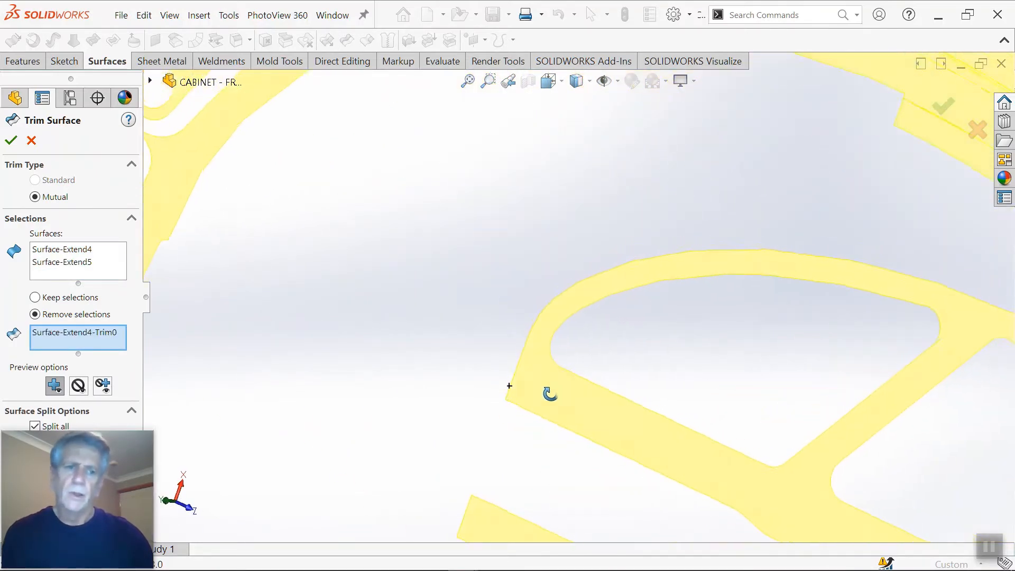
pyautogui.scroll(5, 581, 317)
pyautogui.scroll(-4, 697, 272)
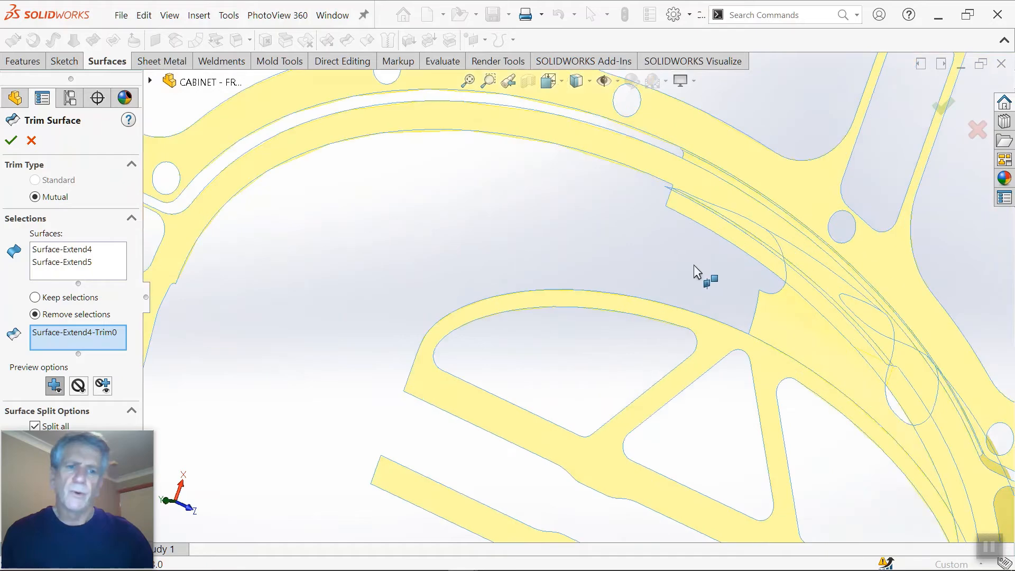
pyautogui.click(705, 234)
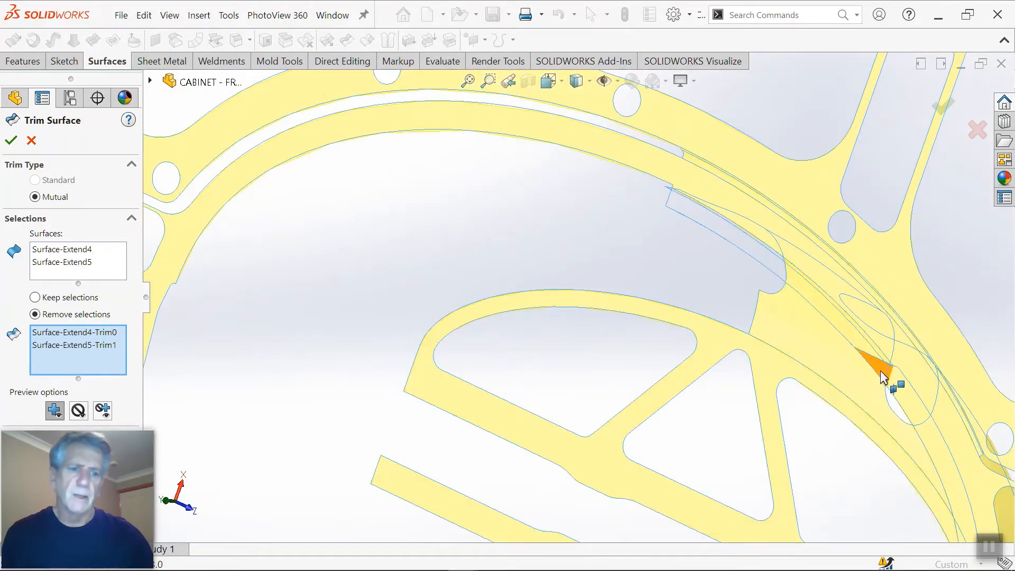
pyautogui.click(885, 375)
pyautogui.scroll(3, 893, 397)
pyautogui.moveTo(899, 399); pyautogui.dragTo(261, 294, button='middle')
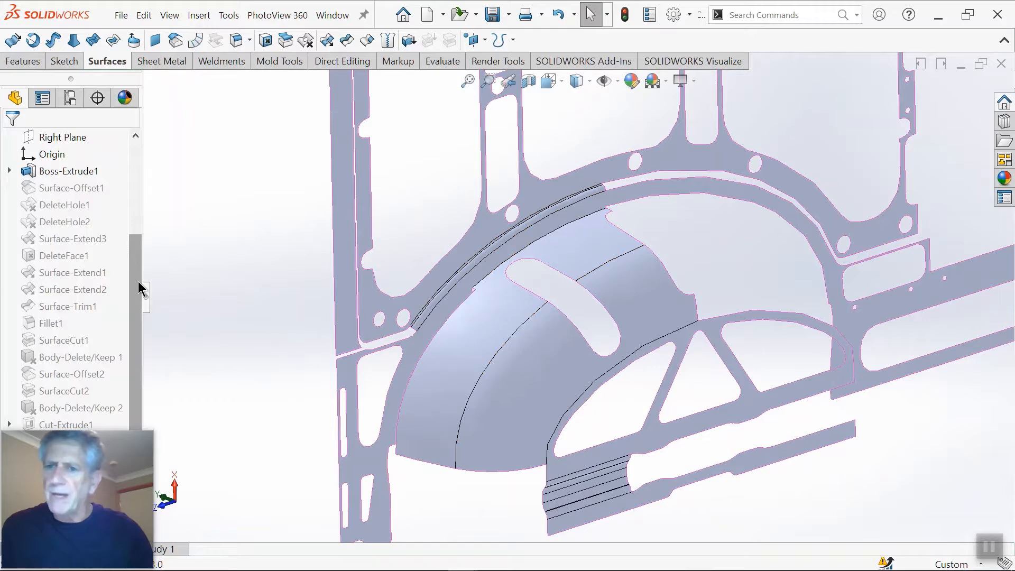
# Step: Fillet the trimmed edge between the wheel arch and the side wall with a 5 mm symmetric radius
pyautogui.moveTo(139, 288); pyautogui.dragTo(208, 226)
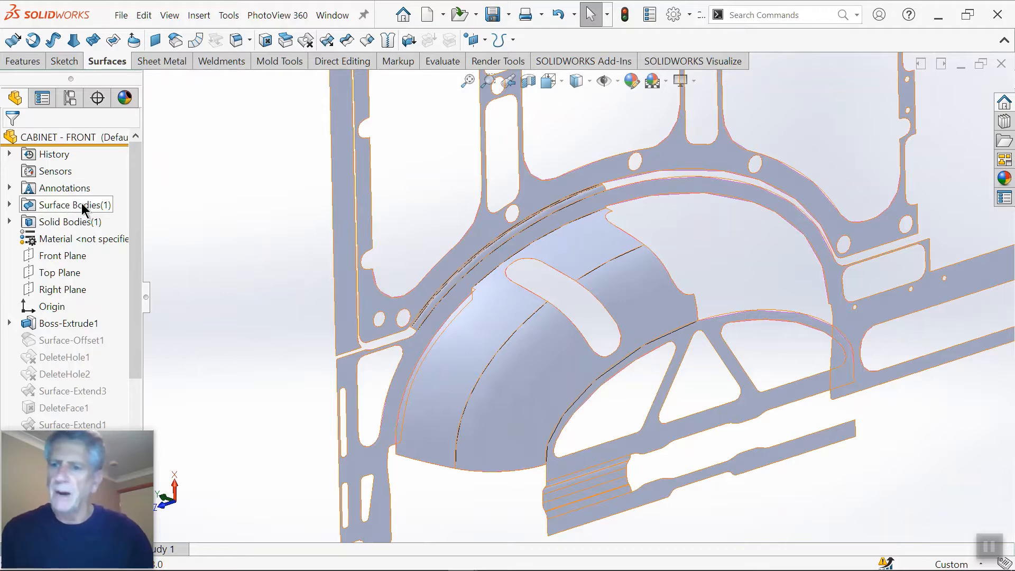
pyautogui.scroll(-5, 494, 238)
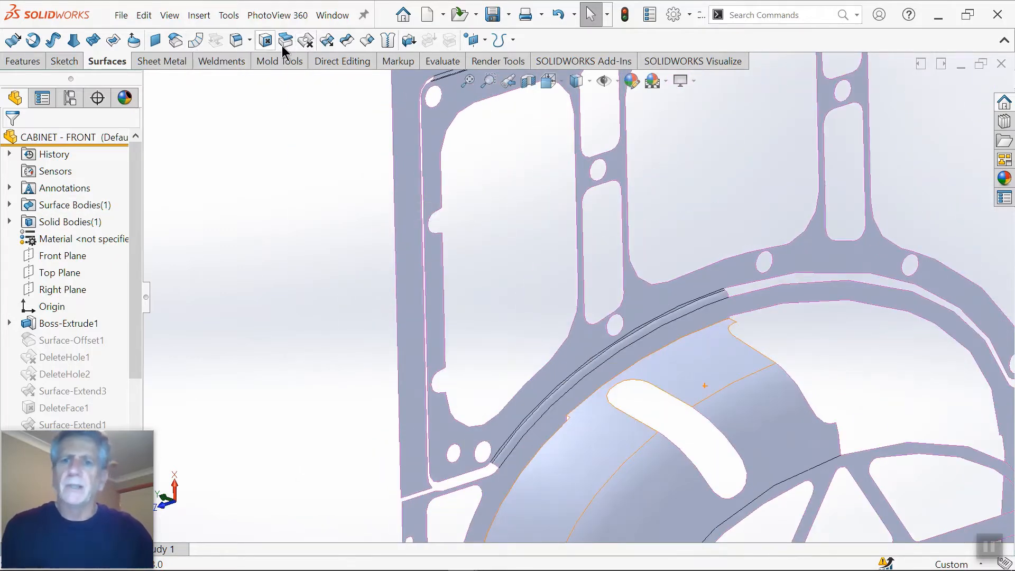
pyautogui.press('s')
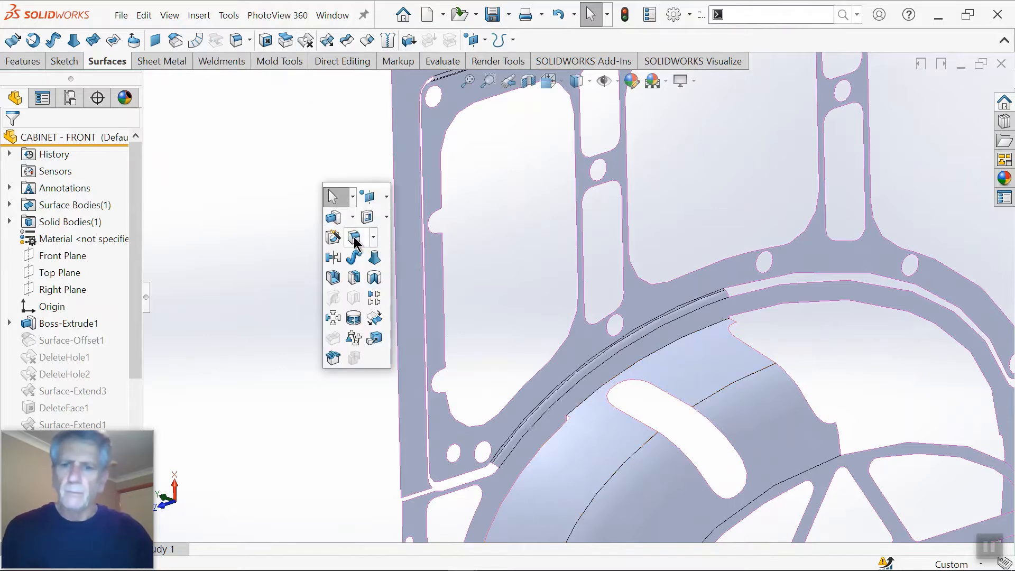
pyautogui.click(354, 239)
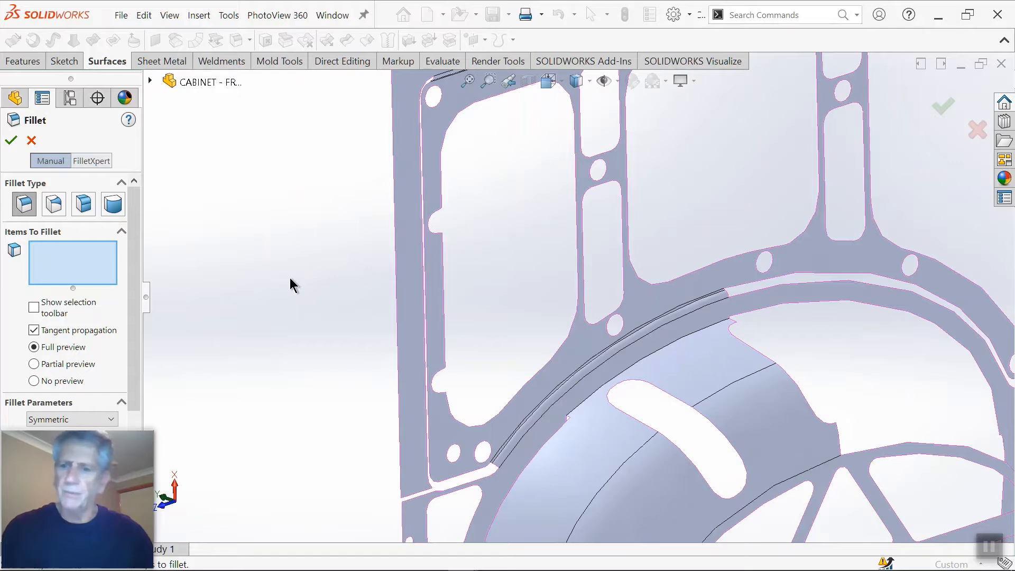
pyautogui.moveTo(36, 454); pyautogui.dragTo(177, 421)
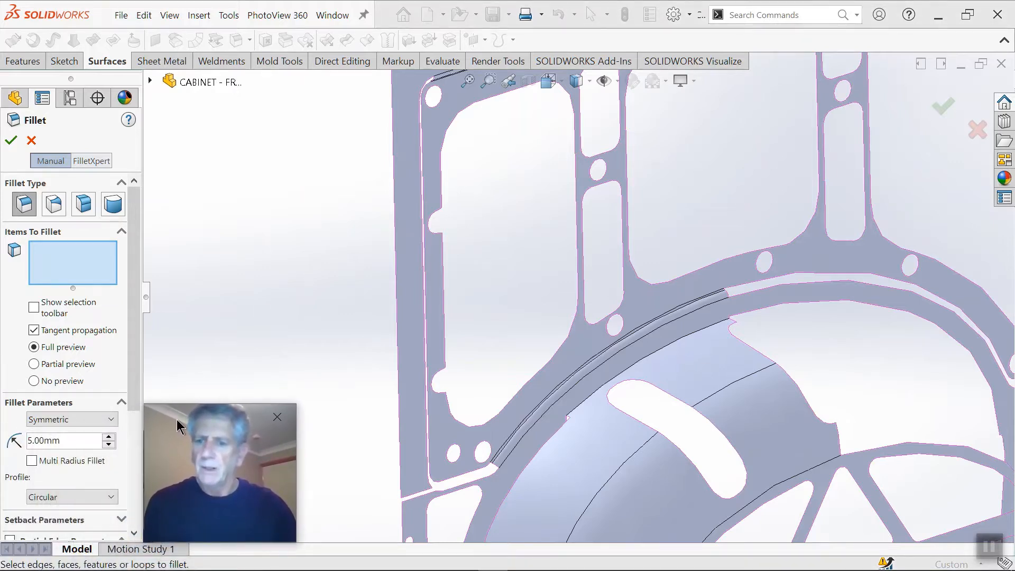
pyautogui.scroll(-8, 613, 414)
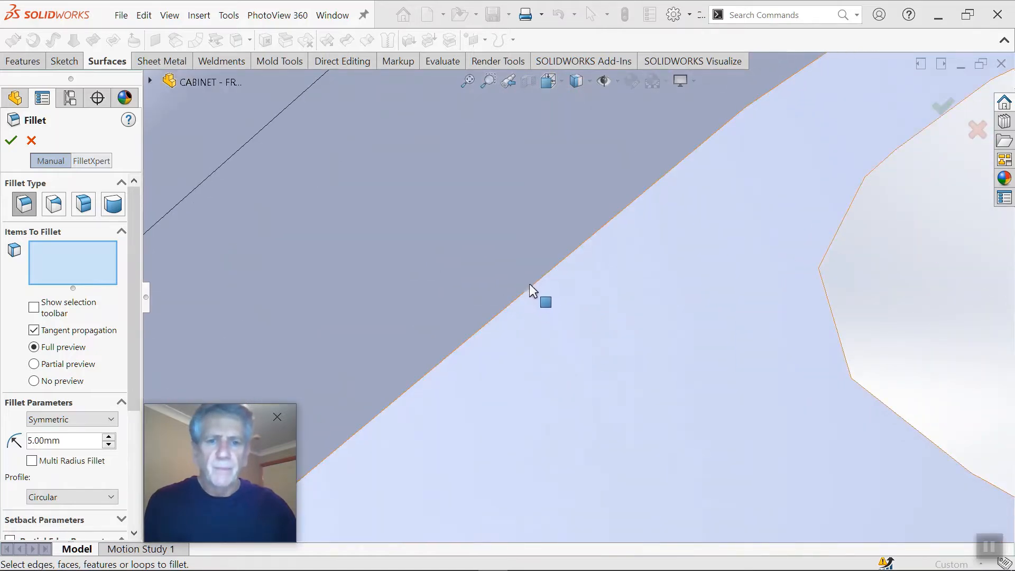
pyautogui.scroll(10, 532, 284)
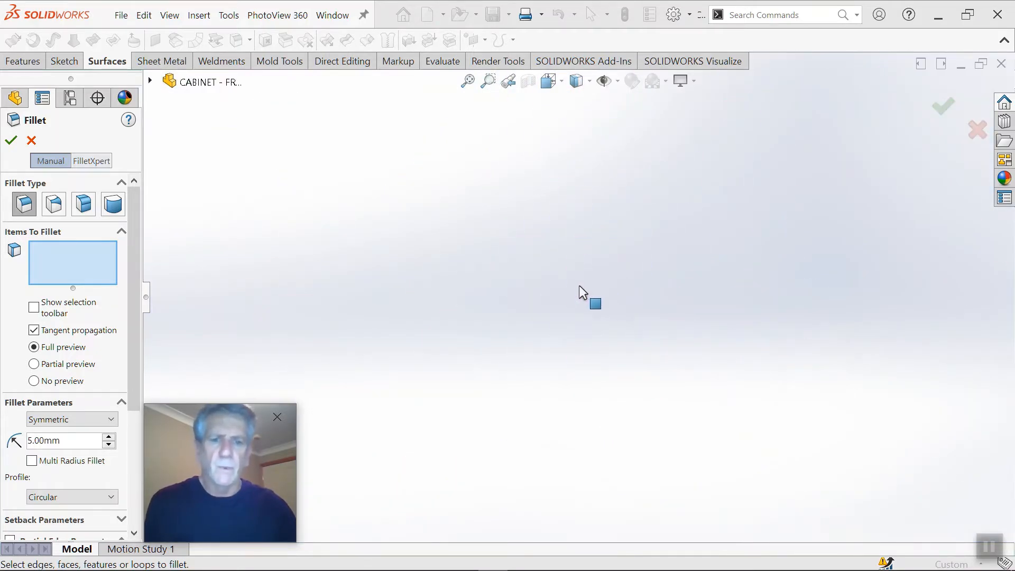
pyautogui.scroll(-10, 580, 338)
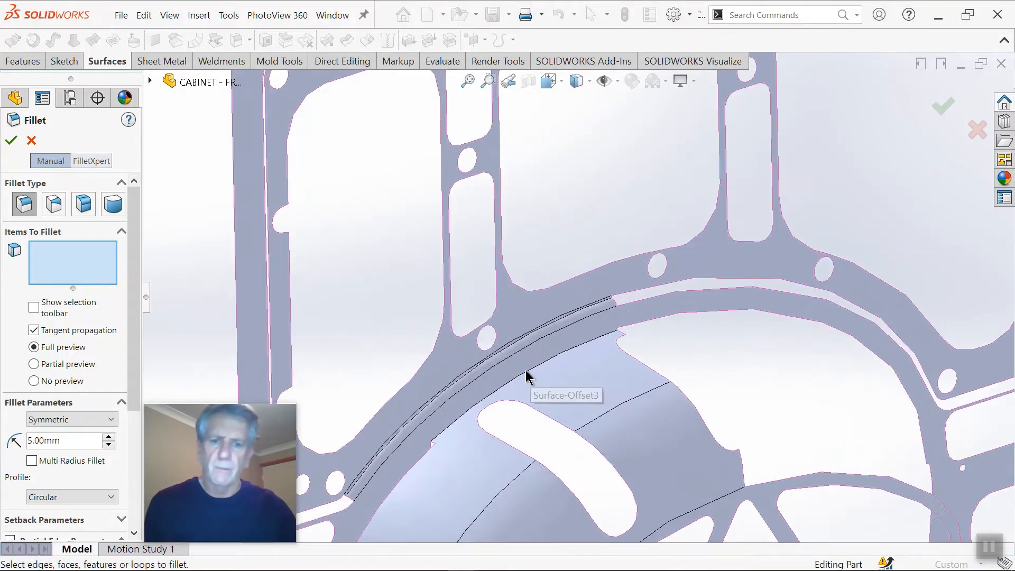
pyautogui.click(553, 351)
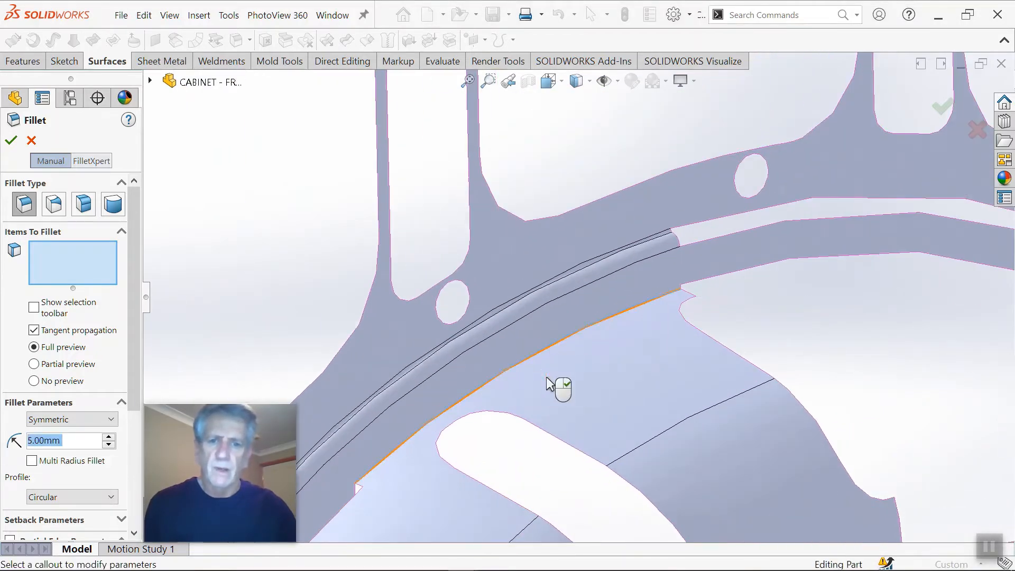
pyautogui.click(15, 144)
# Step: Fill the opening nearest the ribbed section in the wheel arch's flat side face, using the Delete Hole(s) option
pyautogui.scroll(4, 565, 380)
pyautogui.moveTo(561, 370); pyautogui.dragTo(617, 443, button='middle')
pyautogui.scroll(4, 586, 405)
pyautogui.scroll(-4, 600, 410)
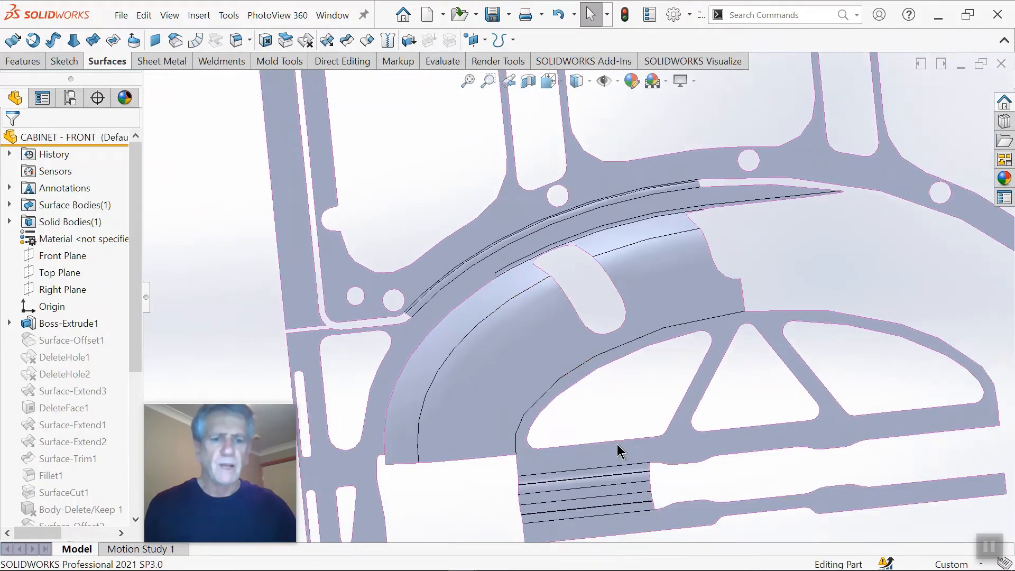
pyautogui.scroll(4, 587, 369)
pyautogui.scroll(-4, 595, 383)
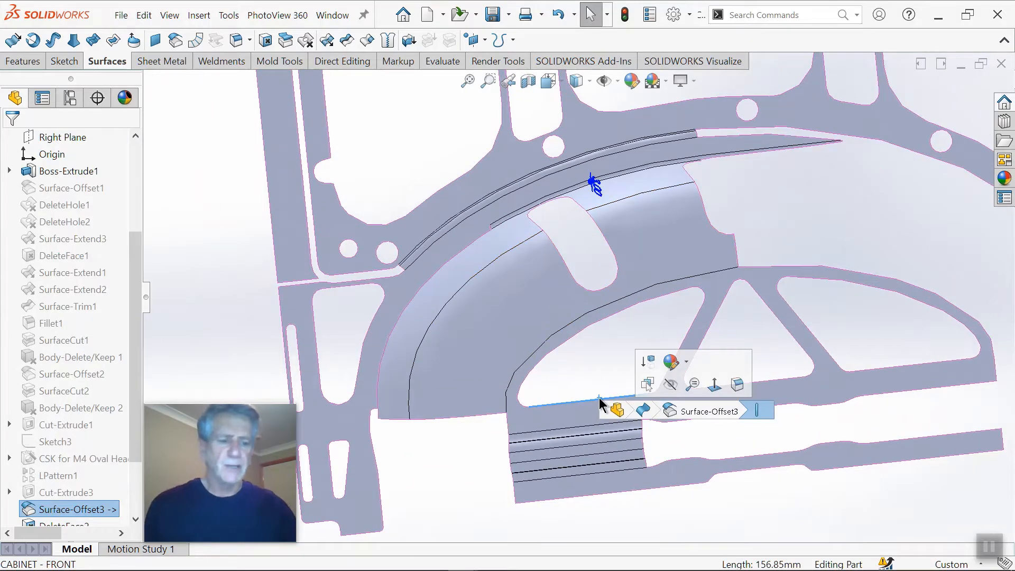
pyautogui.press('Delete')
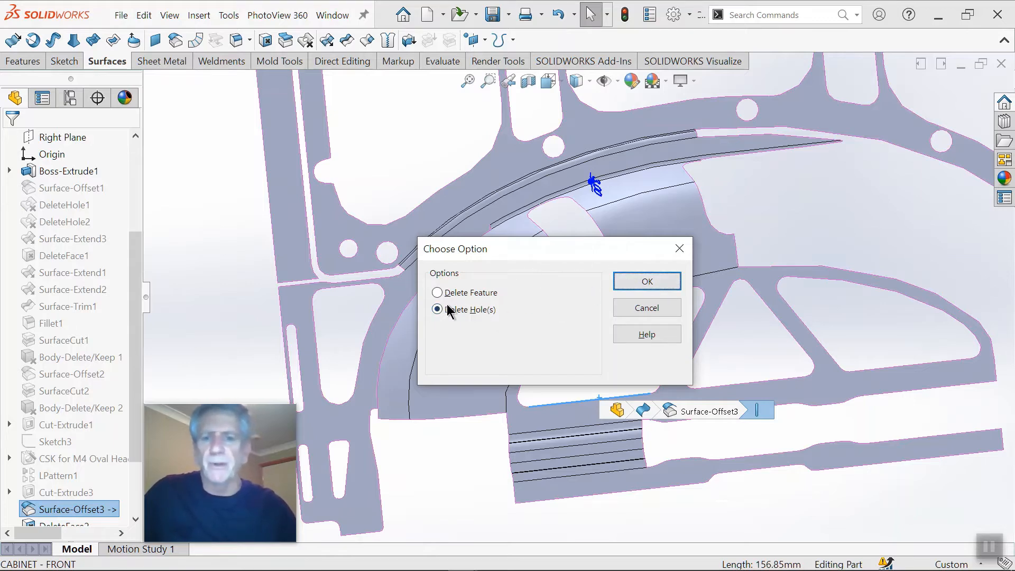
pyautogui.click(632, 280)
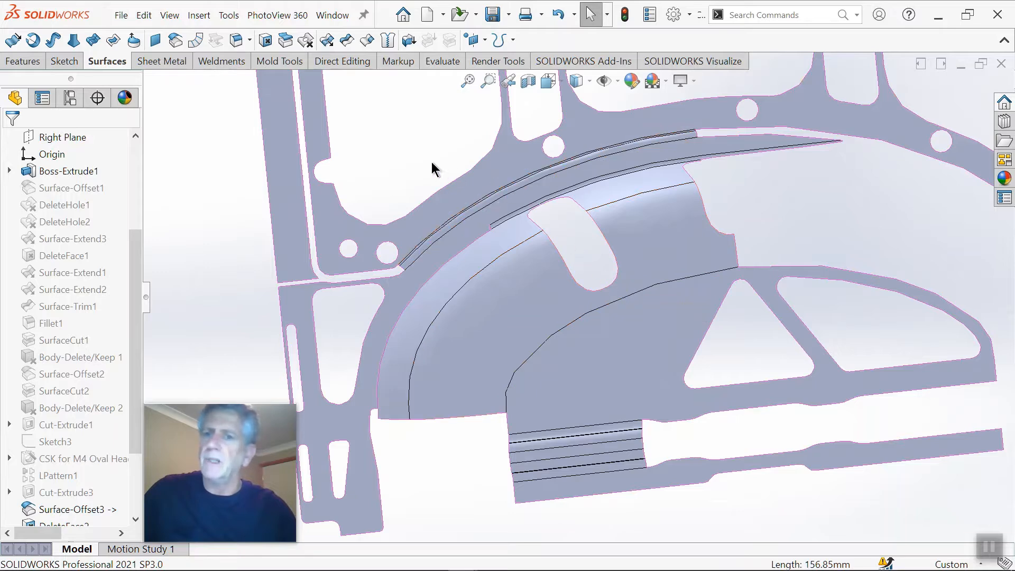
pyautogui.click(305, 40)
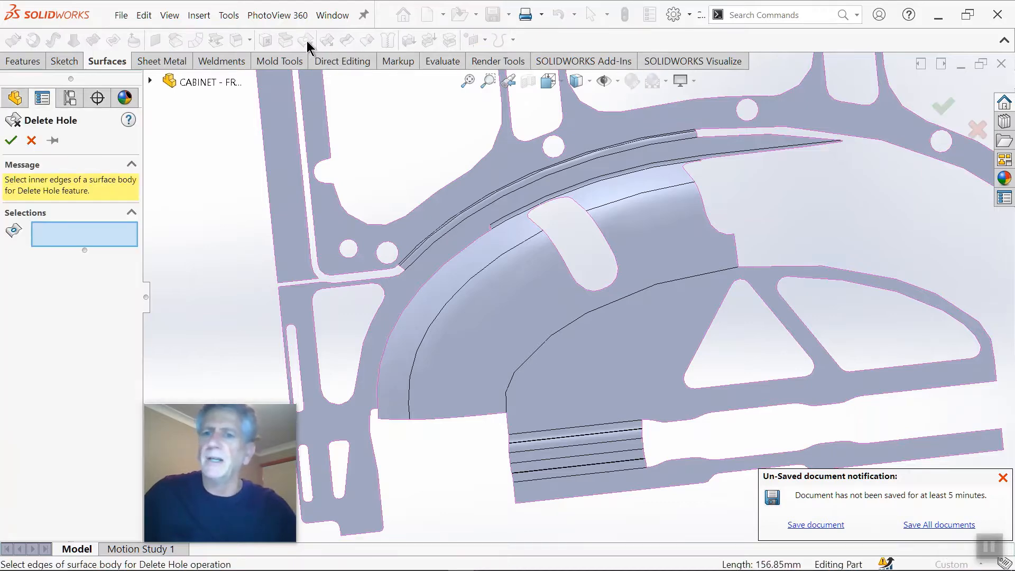
pyautogui.click(31, 140)
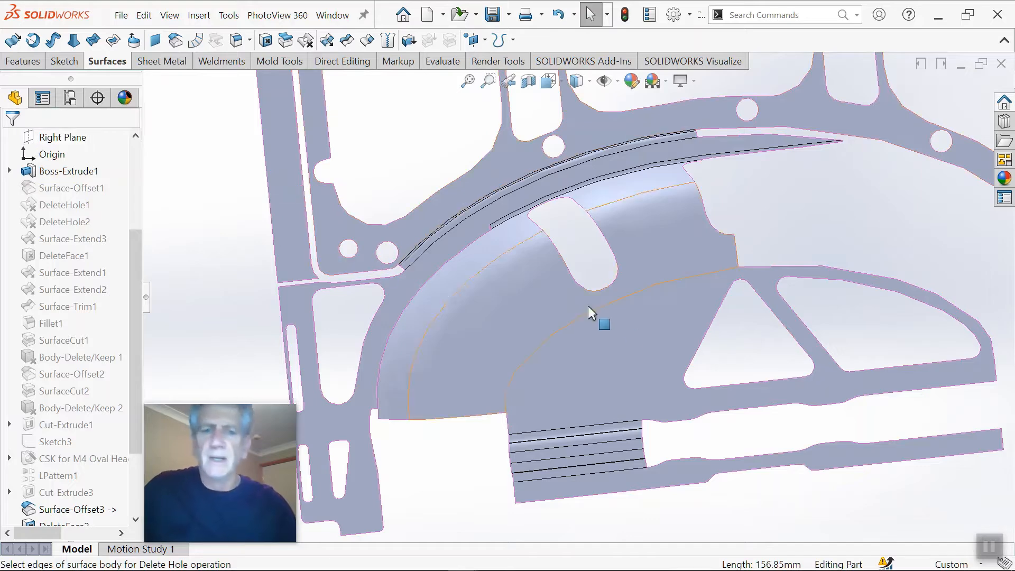
# Step: Reopen the last hole deletion for editing and add the oblong slot across the wheel arch's curved face
pyautogui.scroll(-4, 591, 313)
pyautogui.moveTo(594, 271)
pyautogui.mouseDown(button='middle')
pyautogui.moveTo(603, 297)
pyautogui.moveTo(591, 276)
pyautogui.mouseUp(button='middle')
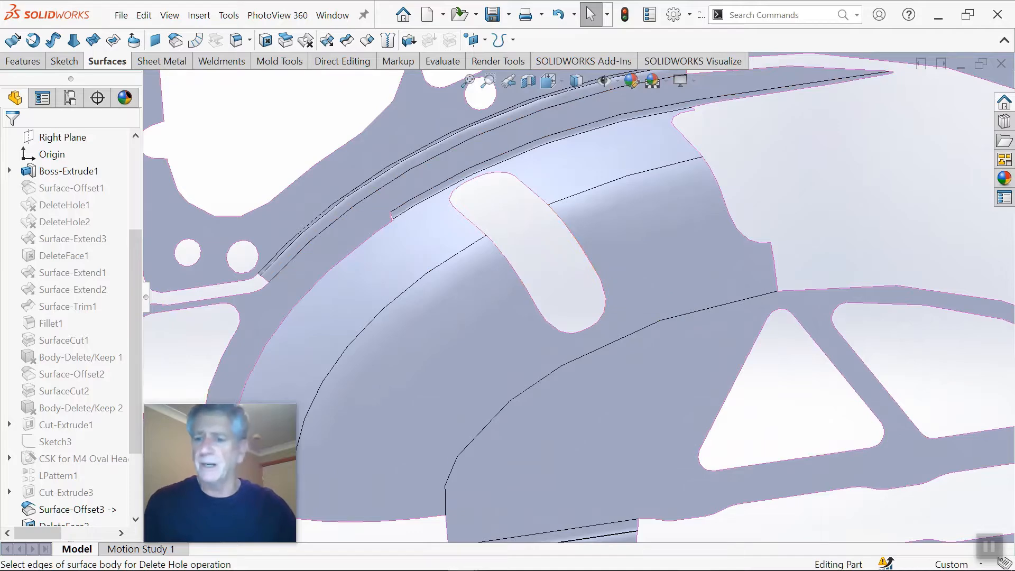
pyautogui.scroll(-3, 131, 392)
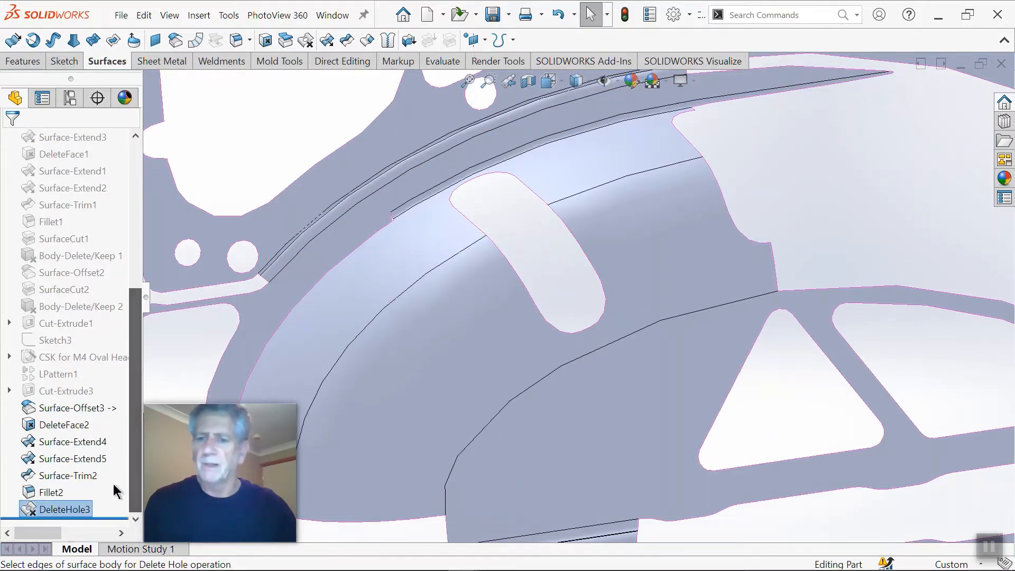
pyautogui.rightClick(70, 507)
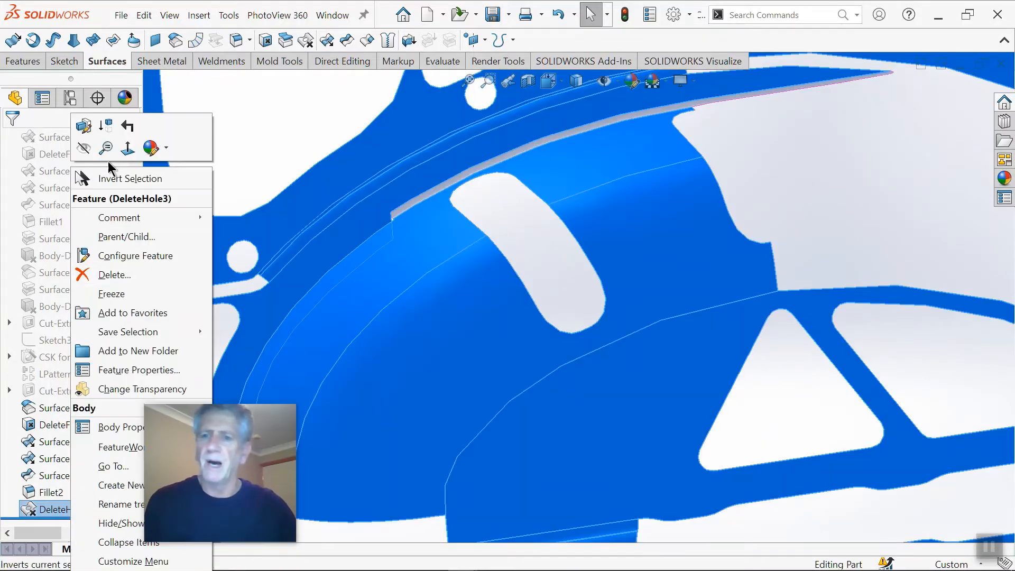
pyautogui.click(84, 125)
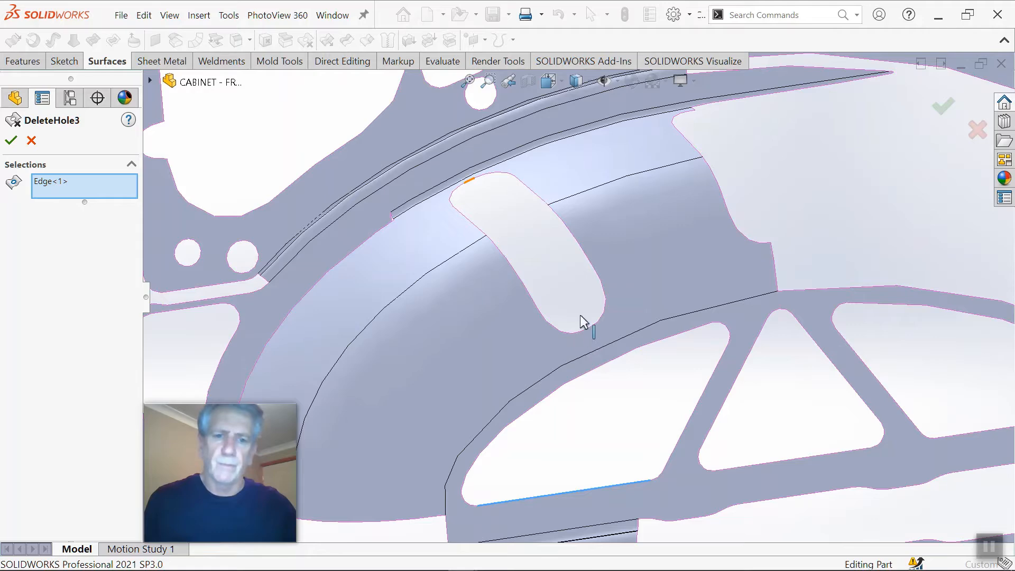
pyautogui.click(572, 271)
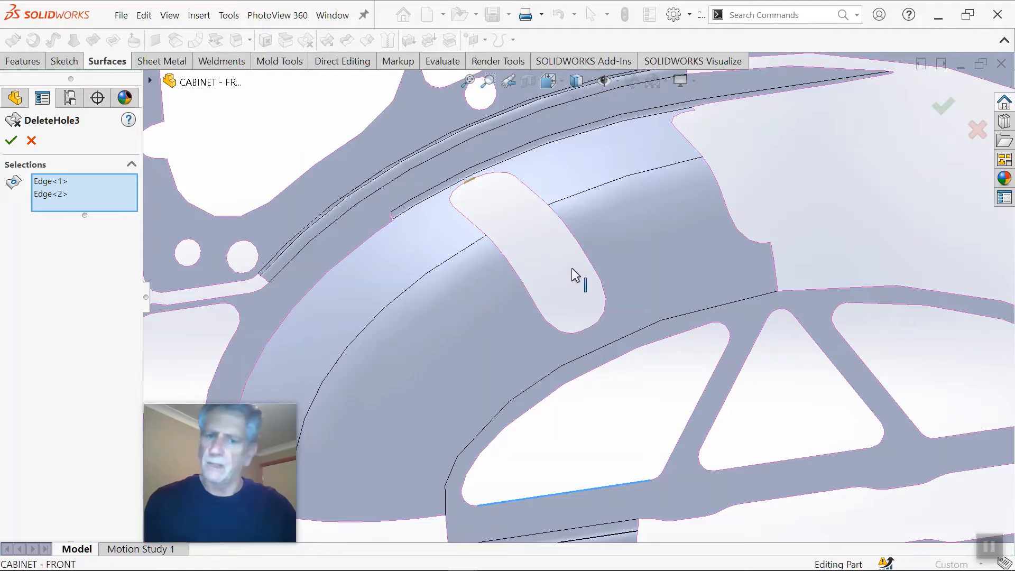
pyautogui.scroll(3, 573, 263)
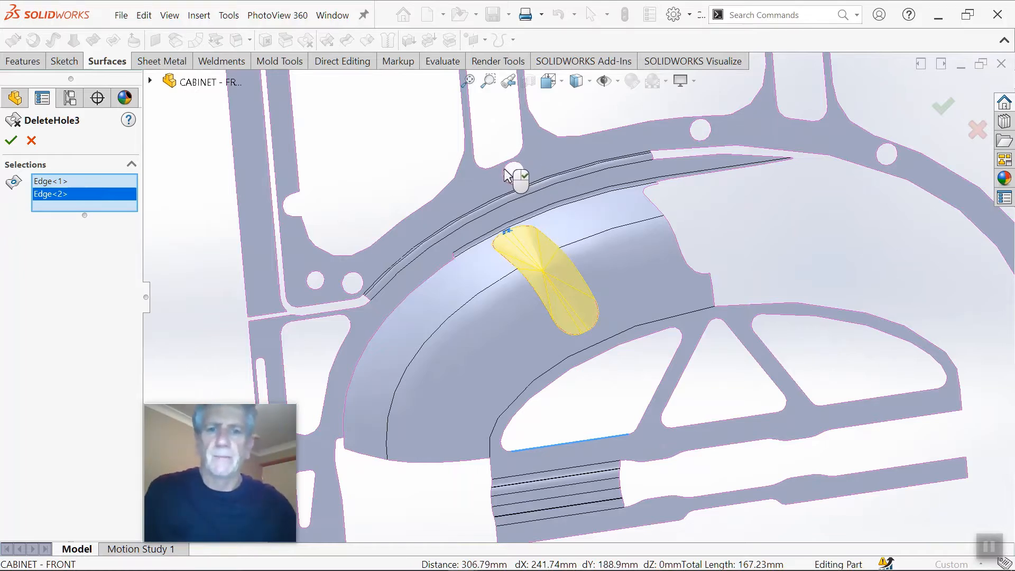
# Step: Add the round hole just above the wheel arch in the pillar to the hole deletion, leaving the neighbouring rectangular opening unselected
pyautogui.click(680, 225)
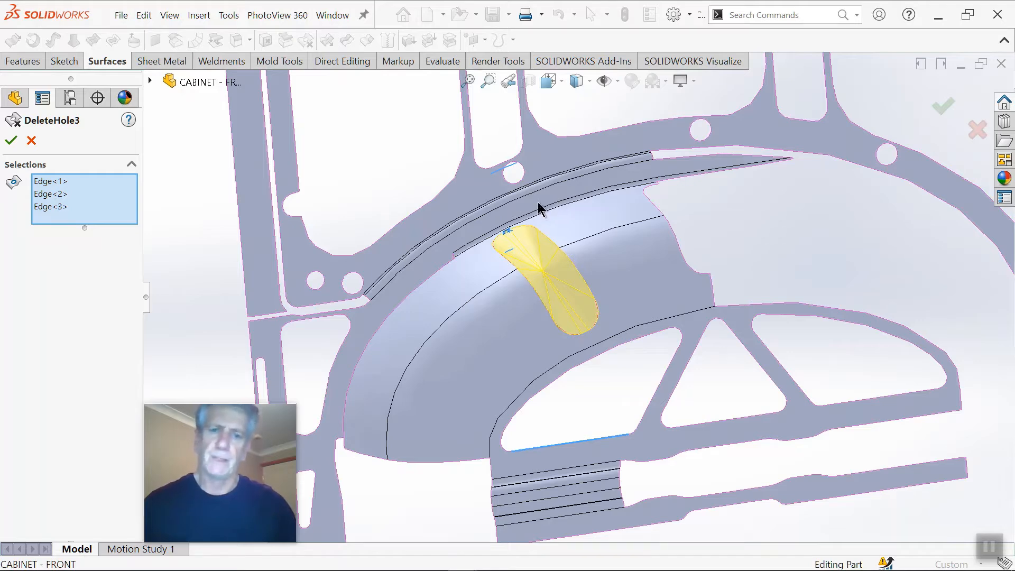
pyautogui.scroll(3, 536, 206)
pyautogui.scroll(-8, 557, 262)
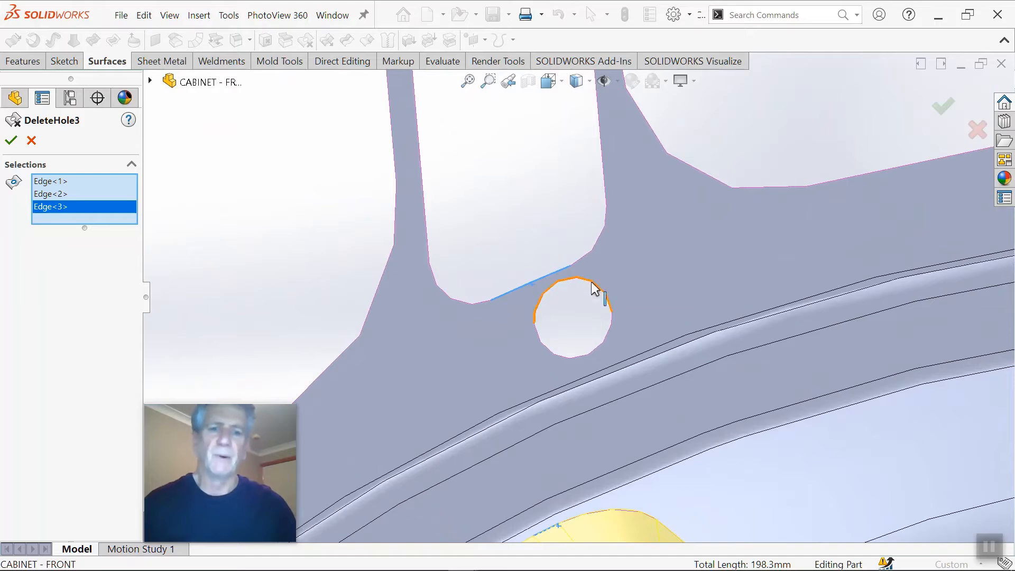
pyautogui.click(591, 282)
pyautogui.click(537, 280)
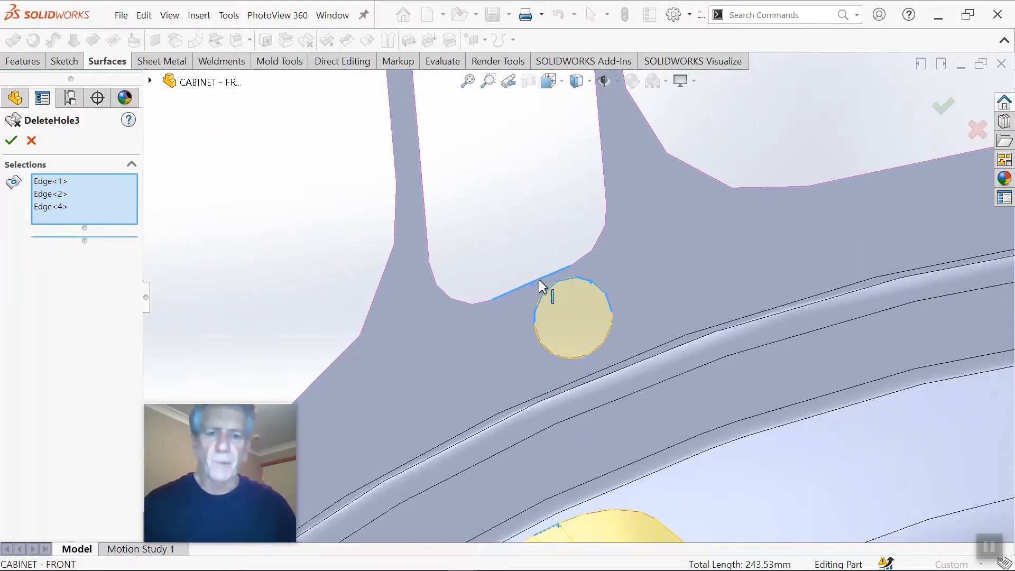
# Step: Add the pillar's middle round hole and its upper rectangular opening to the hole deletion
pyautogui.scroll(5, 598, 261)
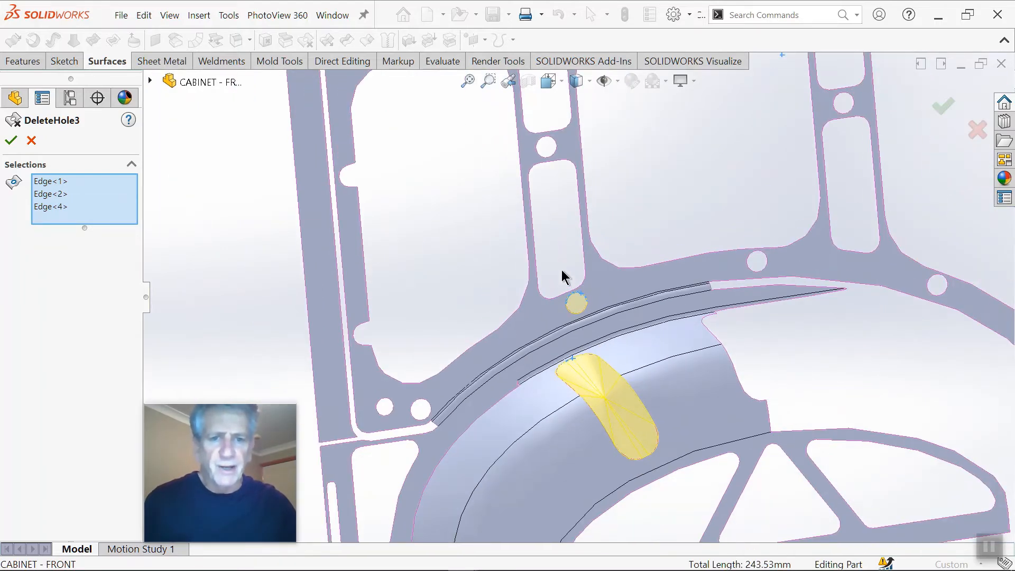
pyautogui.scroll(1, 547, 212)
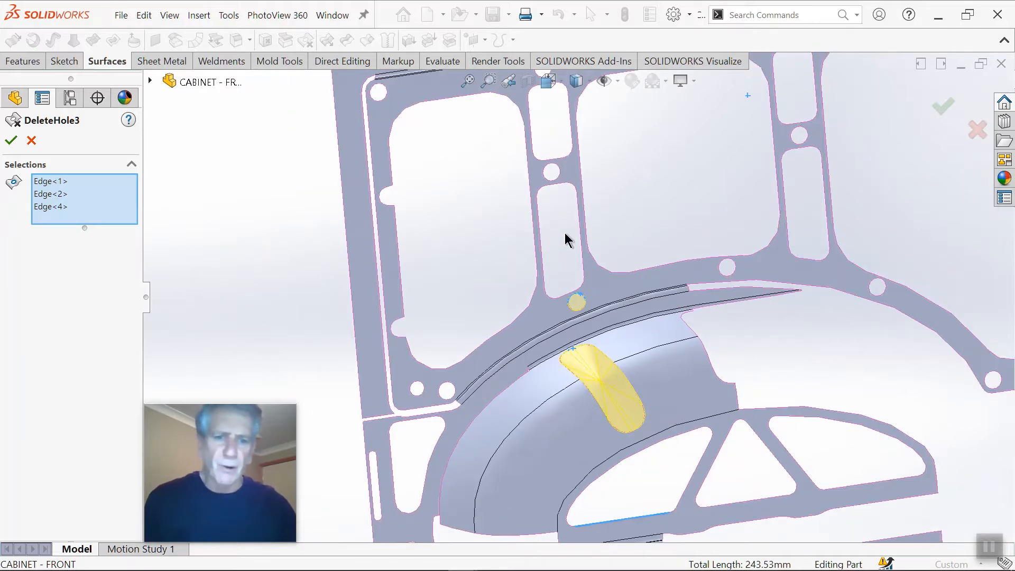
pyautogui.scroll(-4, 553, 206)
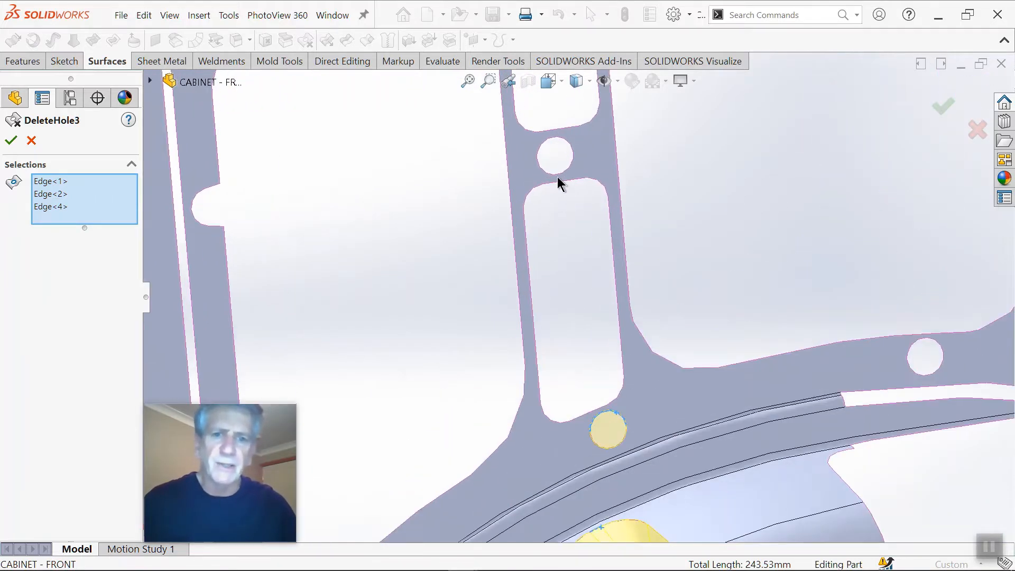
pyautogui.click(563, 175)
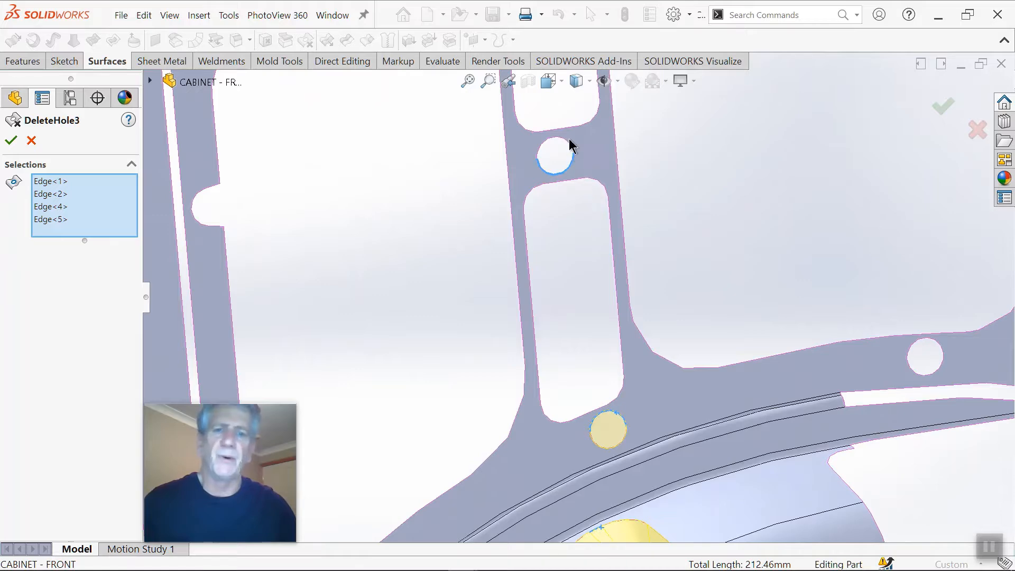
pyautogui.scroll(3, 575, 179)
pyautogui.click(576, 209)
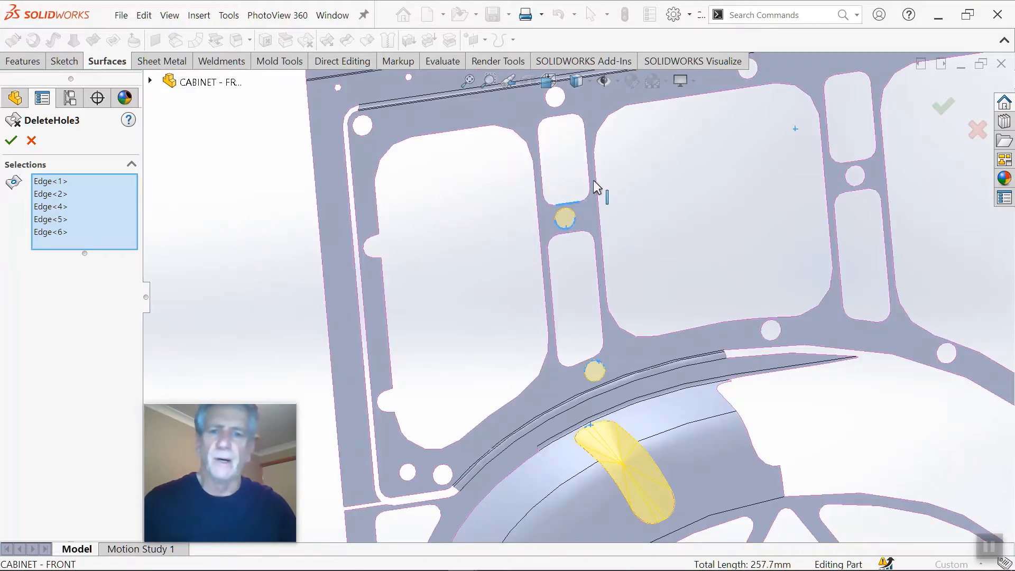
# Step: Add the pillar's lower rectangular opening and the round hole at its upper end to the hole deletion
pyautogui.scroll(-3, 586, 201)
pyautogui.scroll(-2, 584, 357)
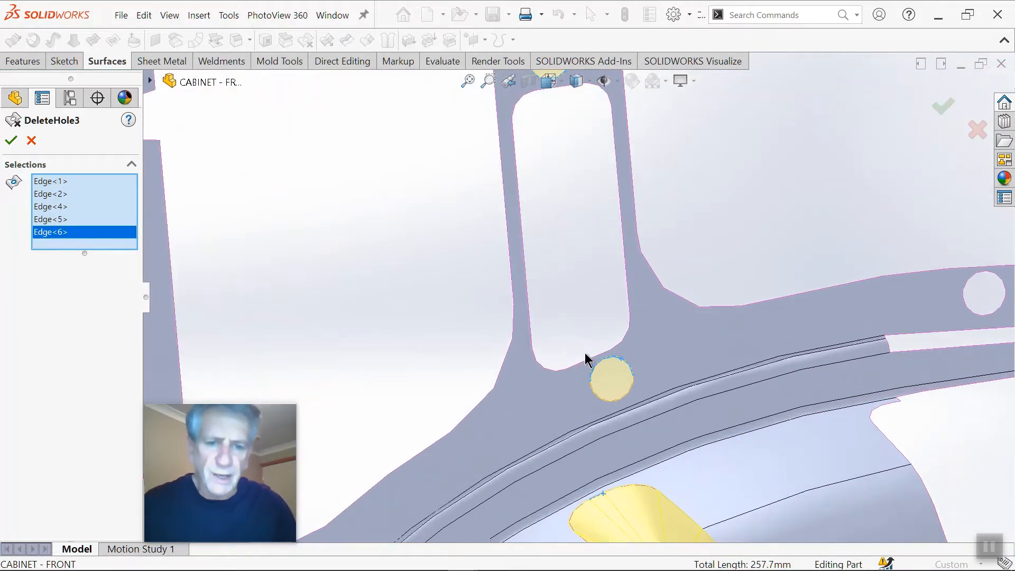
pyautogui.click(595, 365)
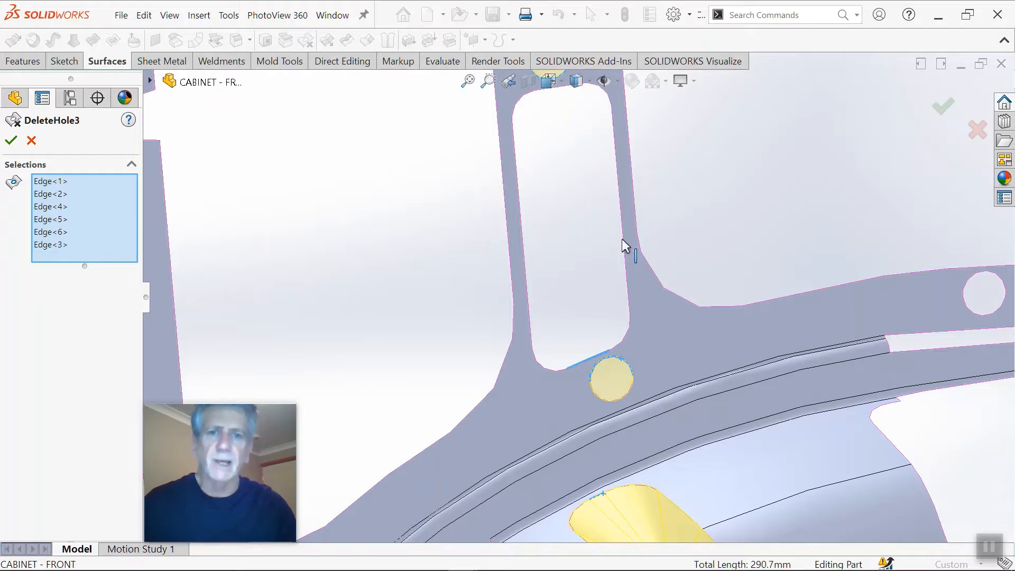
pyautogui.scroll(2, 599, 218)
pyautogui.scroll(3, 564, 206)
pyautogui.scroll(-3, 560, 193)
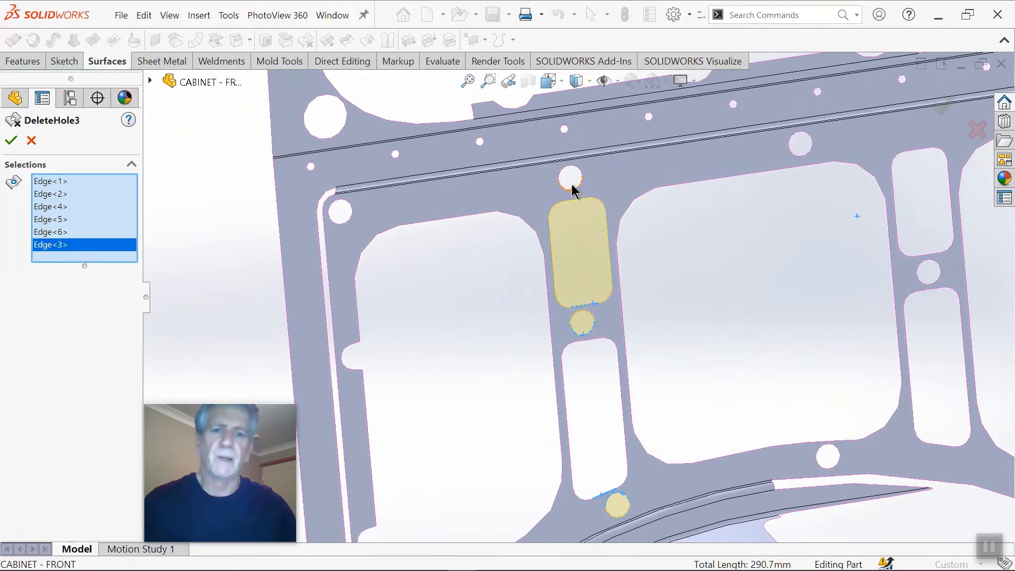
pyautogui.click(570, 191)
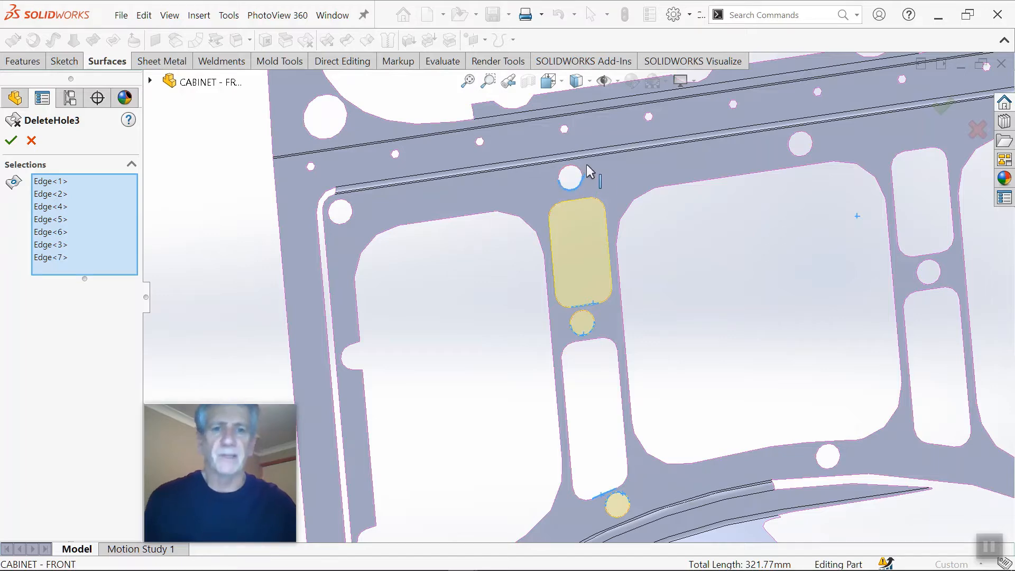
# Step: Add the small hexagonal hole above the wall's horizontal crease in line with the pillar and complete the hole deletion
pyautogui.scroll(-2, 604, 263)
pyautogui.scroll(-2, 570, 172)
pyautogui.scroll(-3, 527, 112)
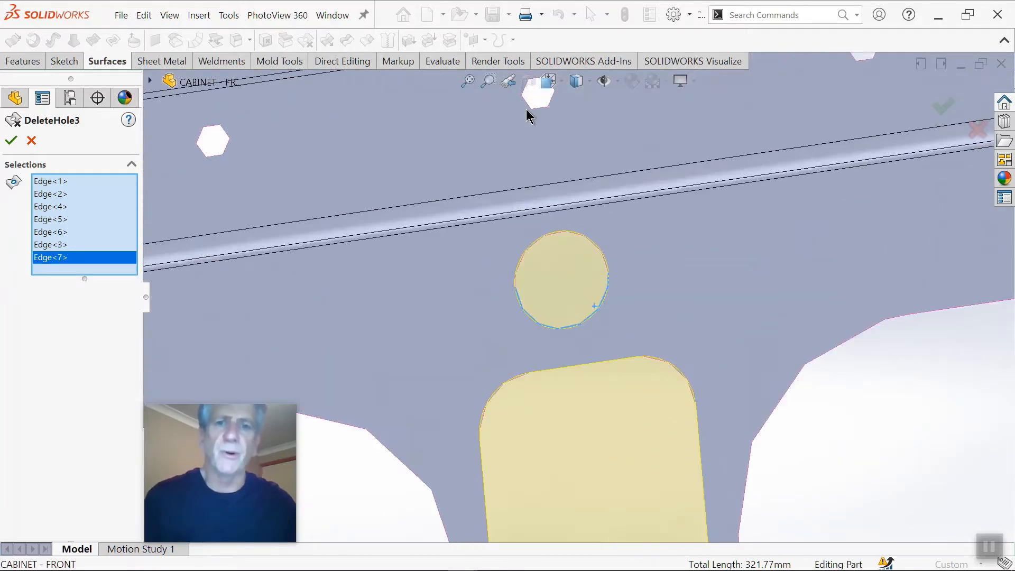
pyautogui.click(540, 108)
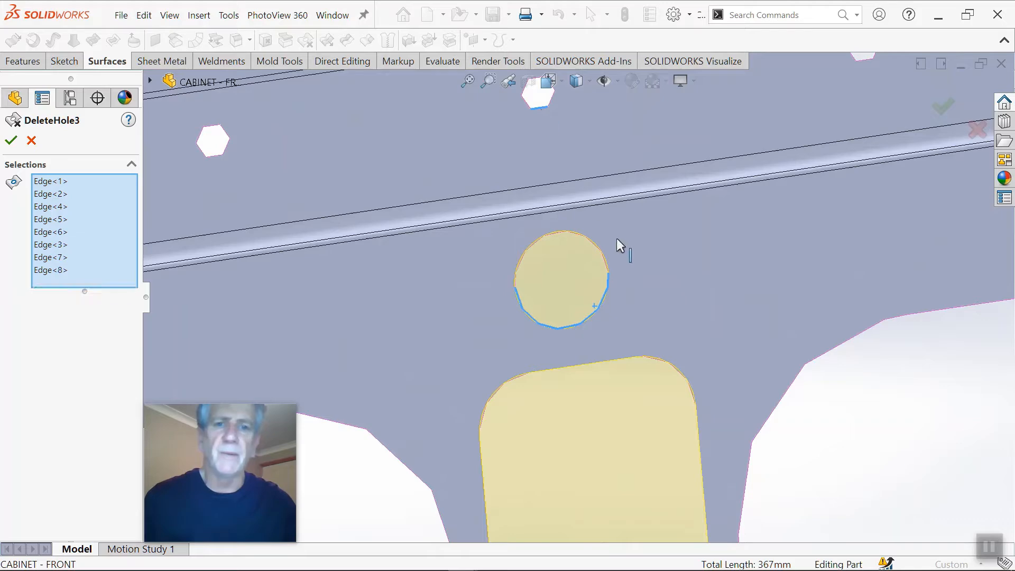
pyautogui.scroll(8, 629, 258)
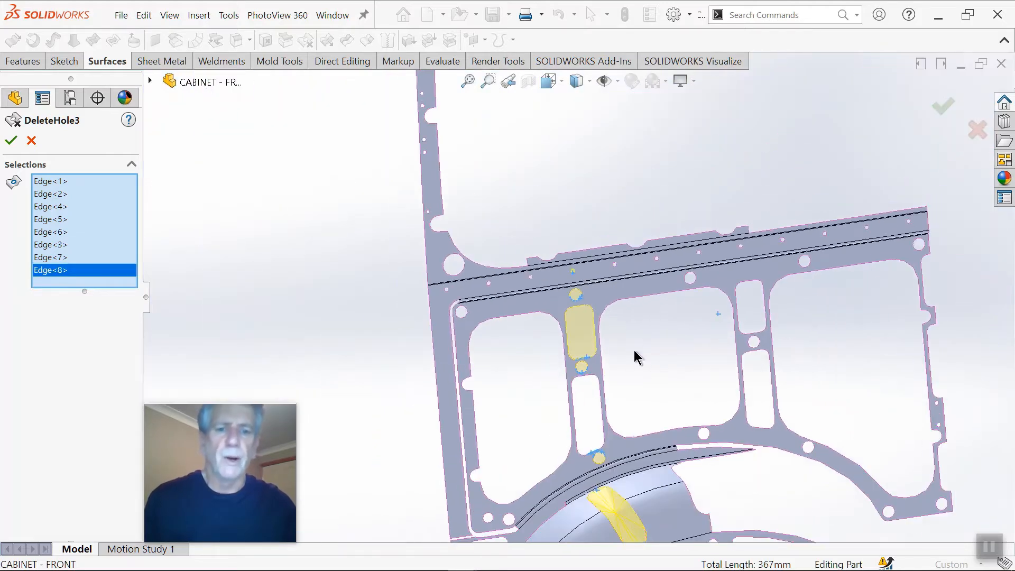
pyautogui.scroll(3, 629, 388)
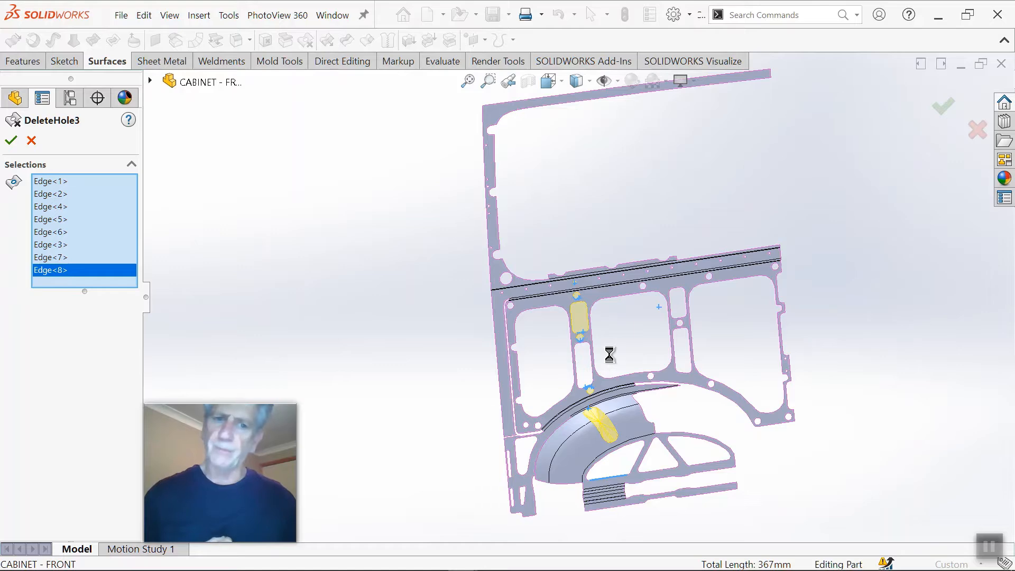
# Step: Show the hidden cabinet panel body against the repaired side wall and wheel arch surface
pyautogui.scroll(-5, 608, 355)
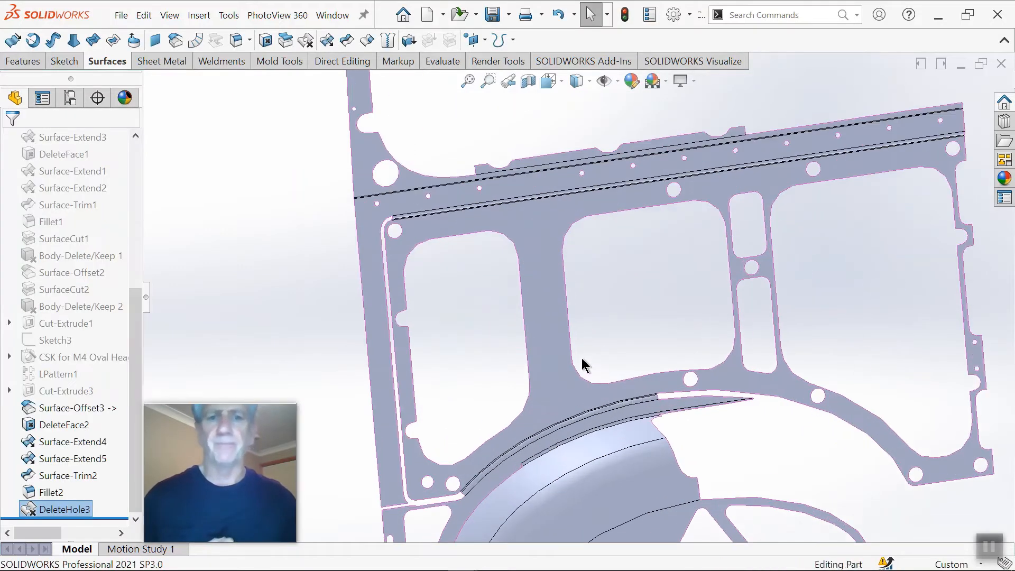
pyautogui.moveTo(574, 360); pyautogui.dragTo(636, 347, button='middle')
pyautogui.scroll(4, 602, 365)
pyautogui.hotkey('shift', 'Tab')
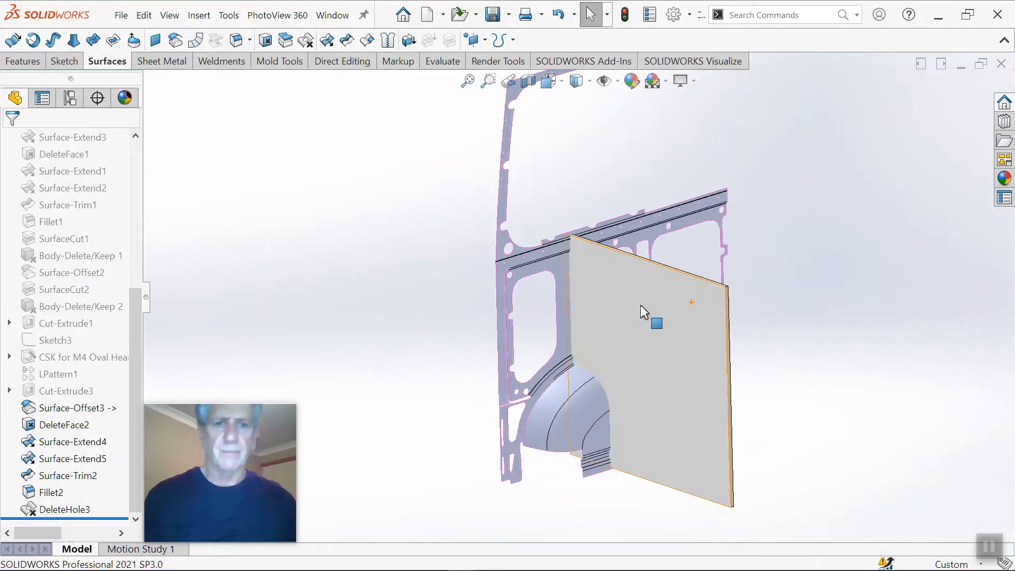
pyautogui.scroll(-1, 738, 414)
pyautogui.moveTo(780, 389); pyautogui.dragTo(686, 363, button='middle')
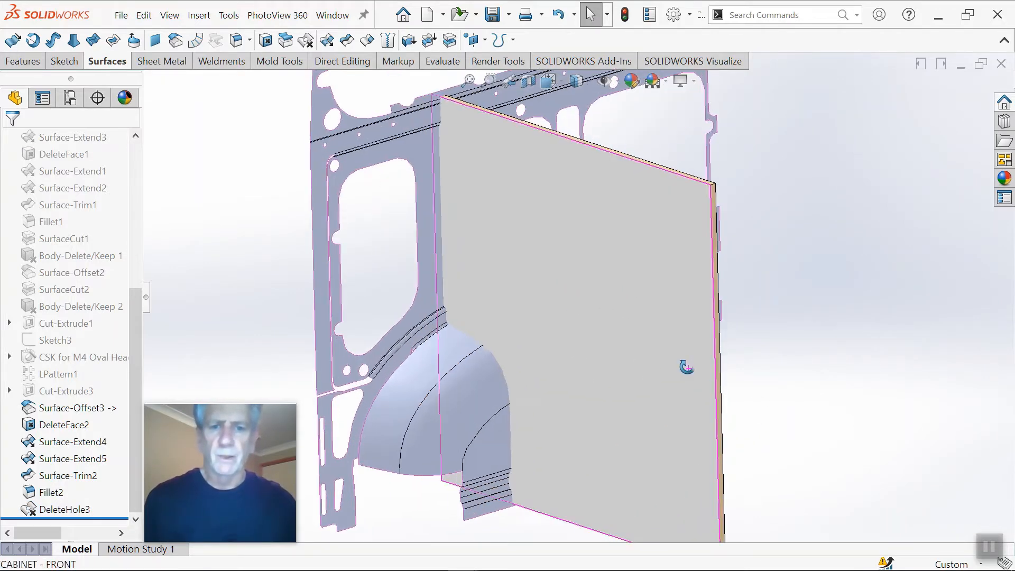
# Step: Fill the large side wall opening beside the cabinet panel above the wheel arch, using the Delete Hole(s) option
pyautogui.scroll(-3, 595, 351)
pyautogui.moveTo(603, 355); pyautogui.dragTo(736, 302, button='middle')
pyautogui.scroll(-2, 740, 299)
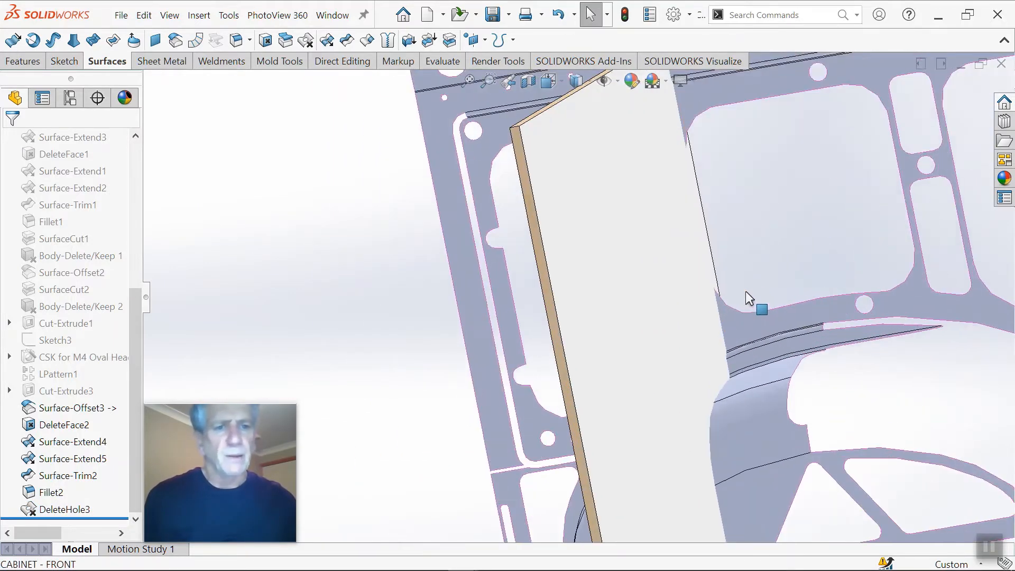
pyautogui.click(766, 311)
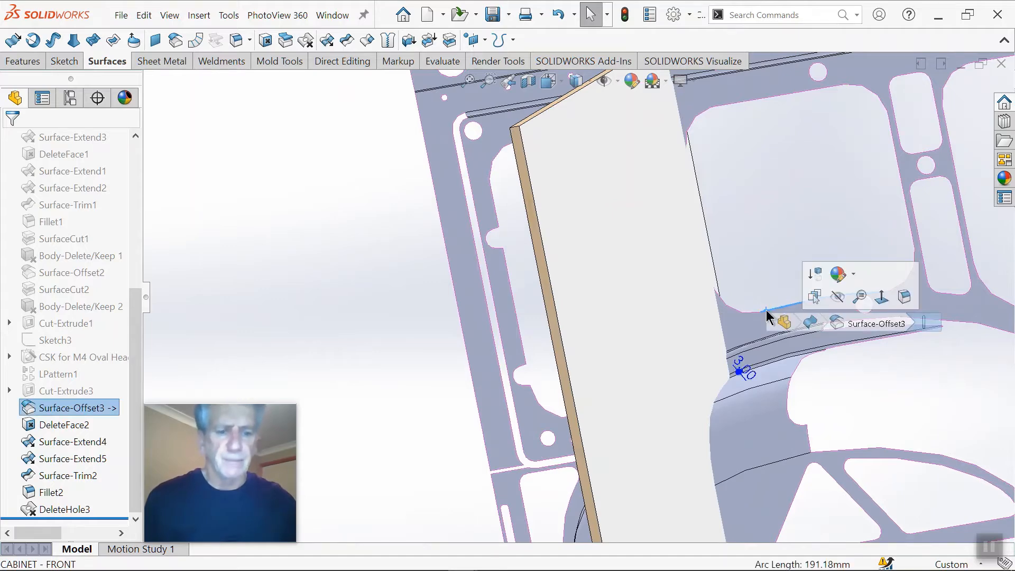
pyautogui.press('Delete')
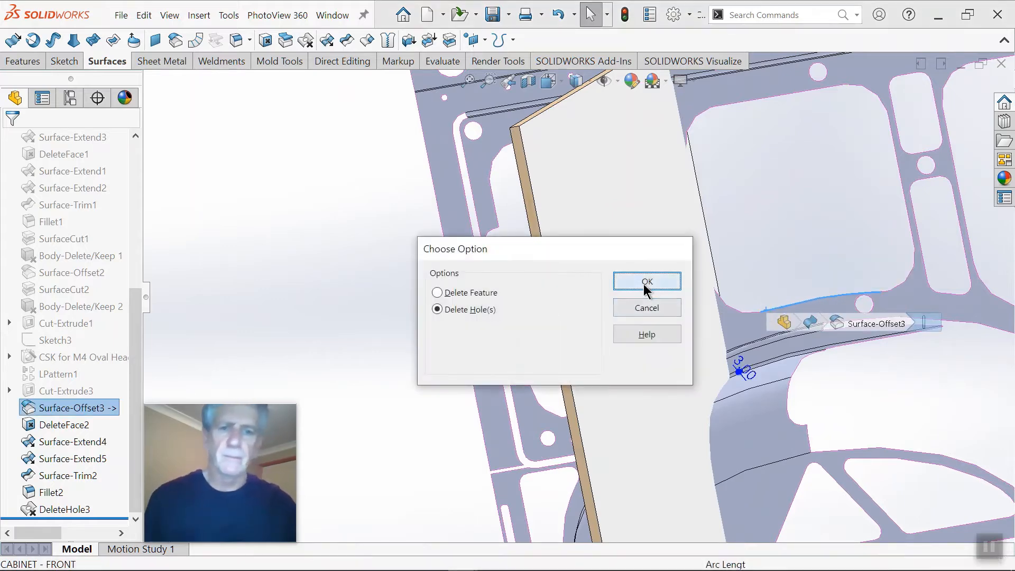
pyautogui.click(642, 281)
pyautogui.scroll(3, 645, 297)
pyautogui.moveTo(660, 348); pyautogui.dragTo(675, 331, button='middle')
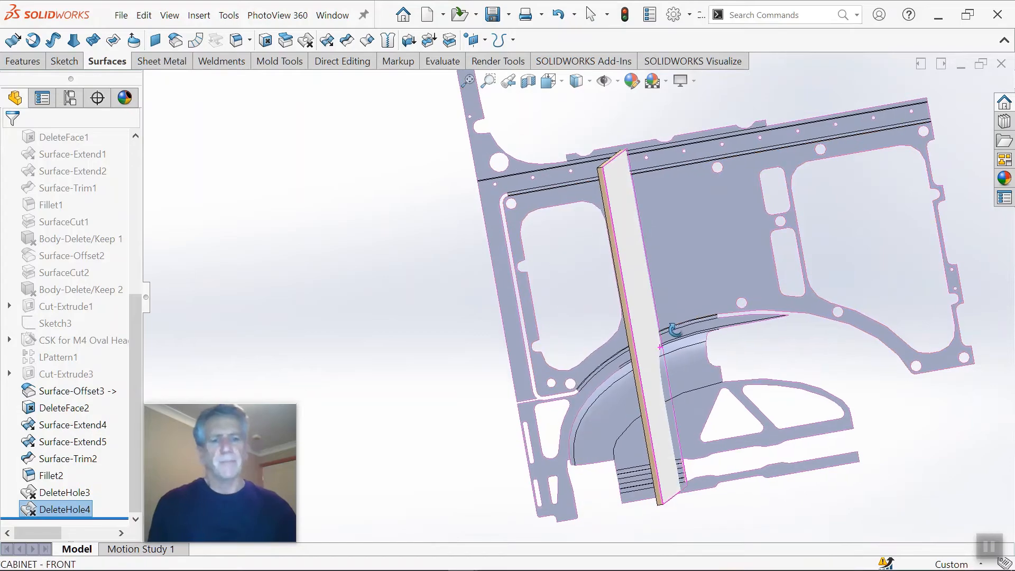
# Step: Cut the cabinet panel with the repaired side wall and wheel arch surface using Surface Cut
pyautogui.scroll(-2, 667, 387)
pyautogui.moveTo(667, 387); pyautogui.dragTo(758, 217, button='middle')
pyautogui.scroll(3, 697, 230)
pyautogui.moveTo(696, 229); pyautogui.dragTo(660, 227, button='middle')
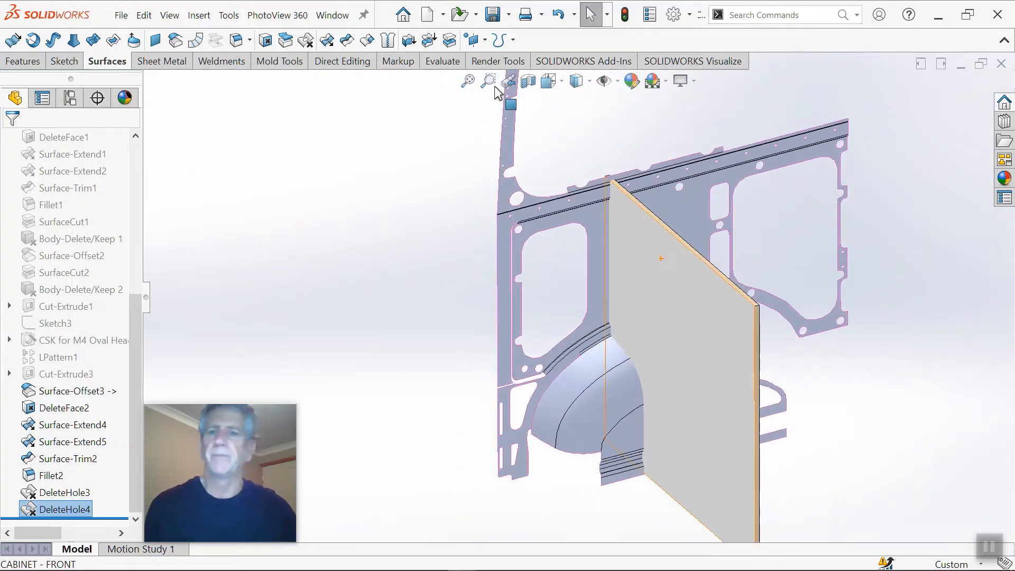
pyautogui.click(449, 39)
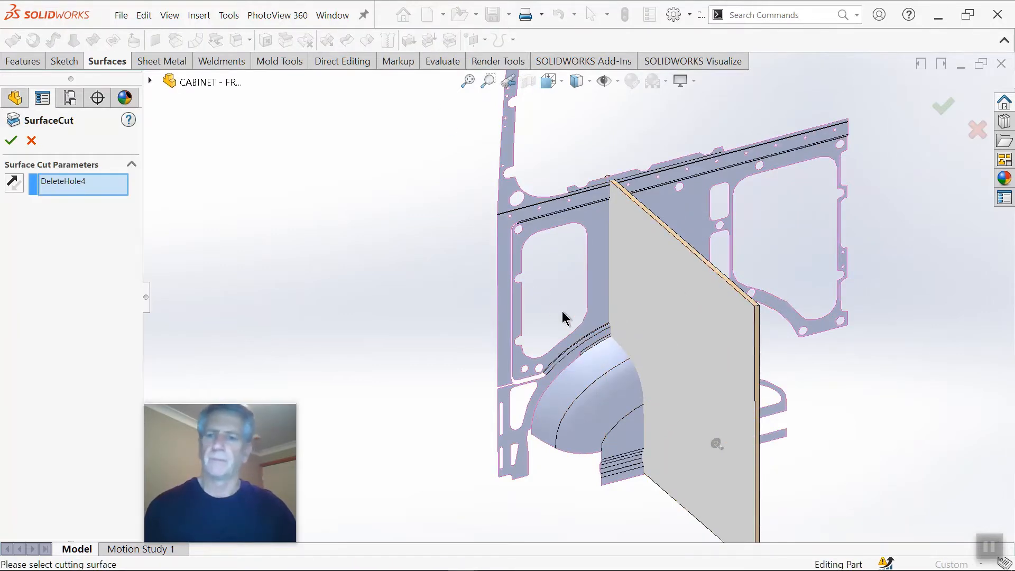
pyautogui.moveTo(680, 355); pyautogui.dragTo(713, 318, button='middle')
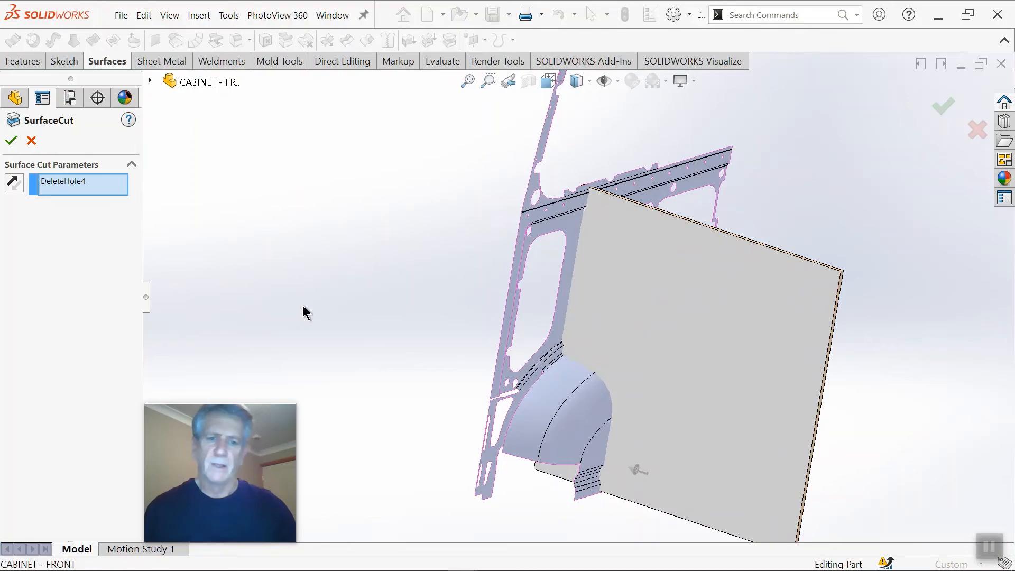
pyautogui.click(11, 140)
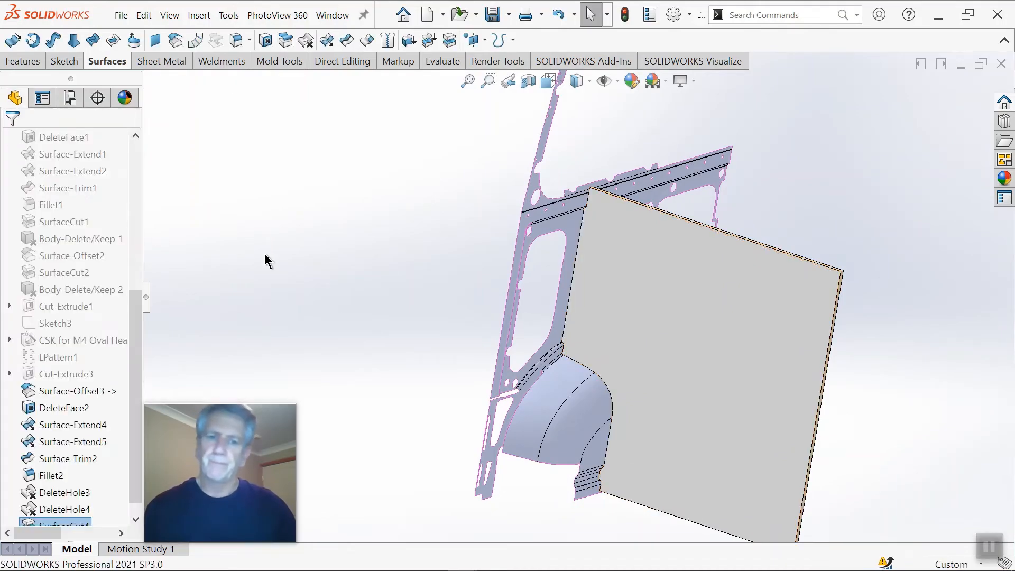
# Step: Delete the repaired side wall and wheel arch surface body, leaving only the cut cabinet panel solid
pyautogui.moveTo(644, 329)
pyautogui.mouseDown(button='middle')
pyautogui.moveTo(727, 355)
pyautogui.moveTo(951, 370)
pyautogui.moveTo(781, 358)
pyautogui.moveTo(791, 313)
pyautogui.moveTo(623, 363)
pyautogui.moveTo(636, 346)
pyautogui.mouseUp(button='middle')
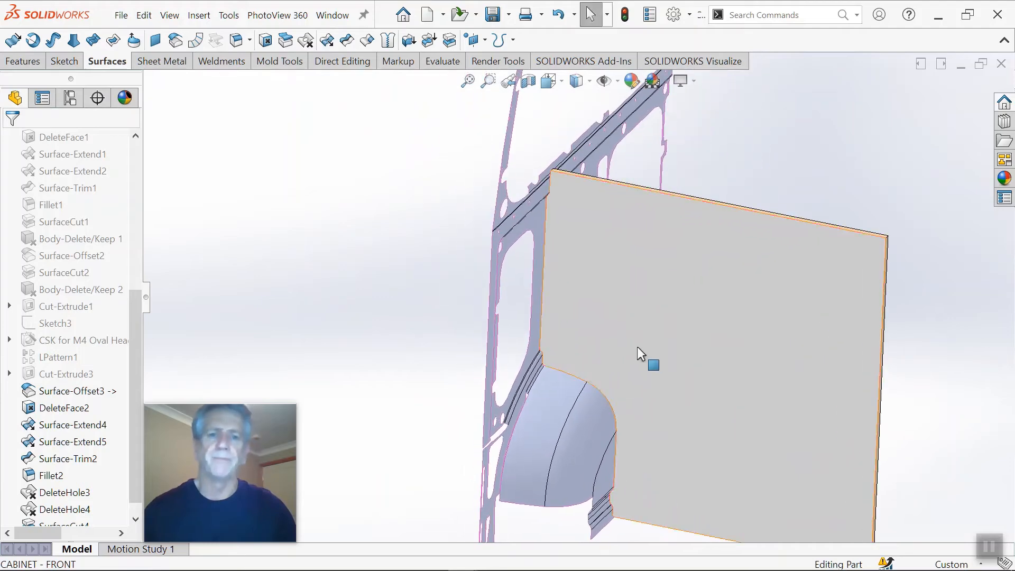
pyautogui.moveTo(137, 324); pyautogui.dragTo(138, 176)
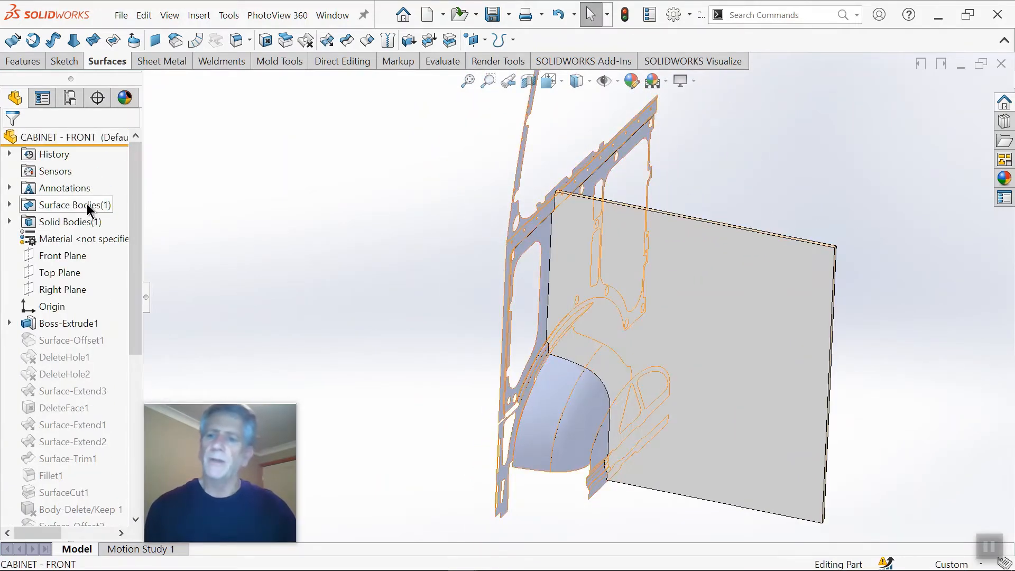
pyautogui.scroll(2, 653, 313)
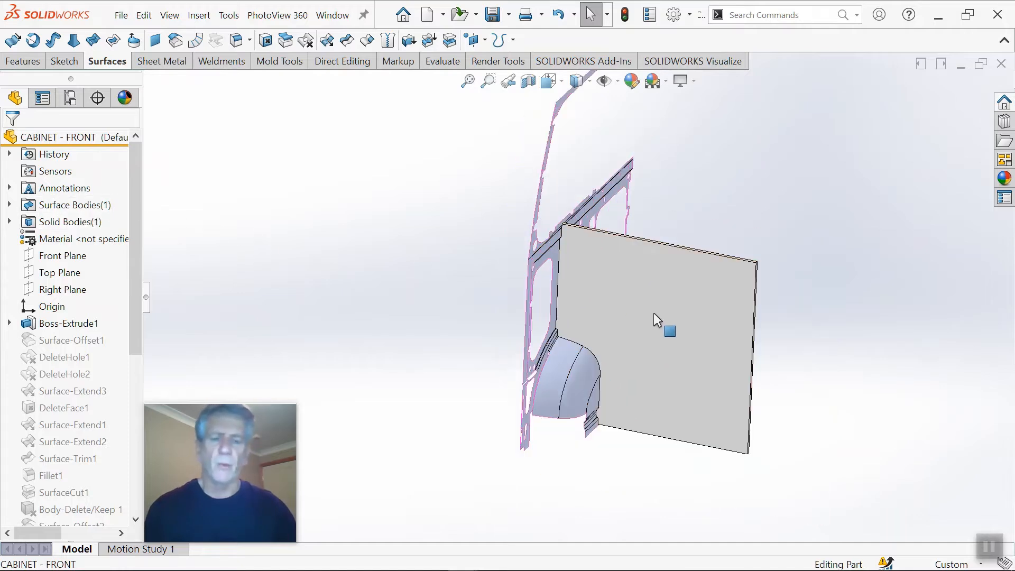
pyautogui.click(9, 204)
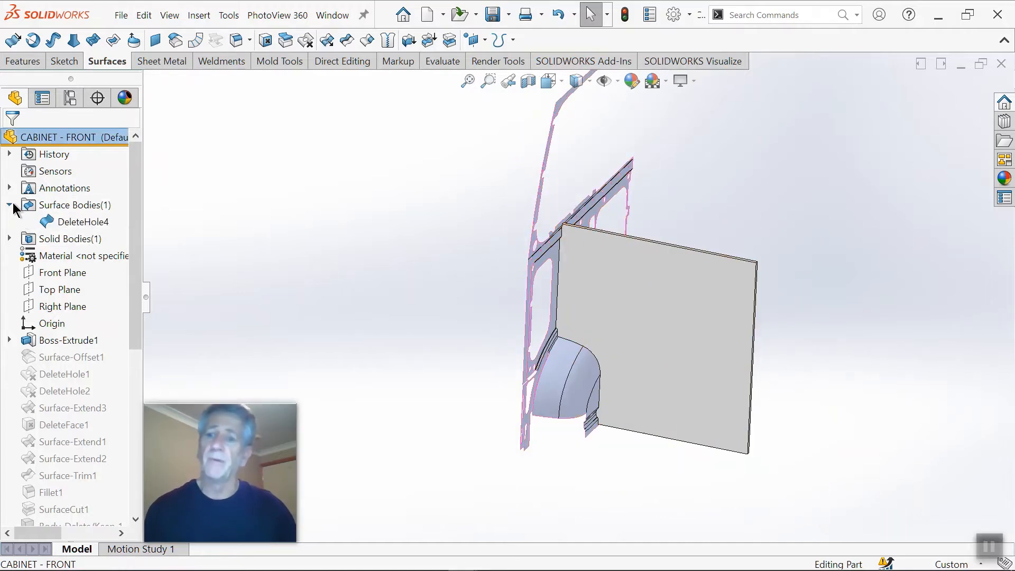
pyautogui.click(79, 222)
pyautogui.press('Delete')
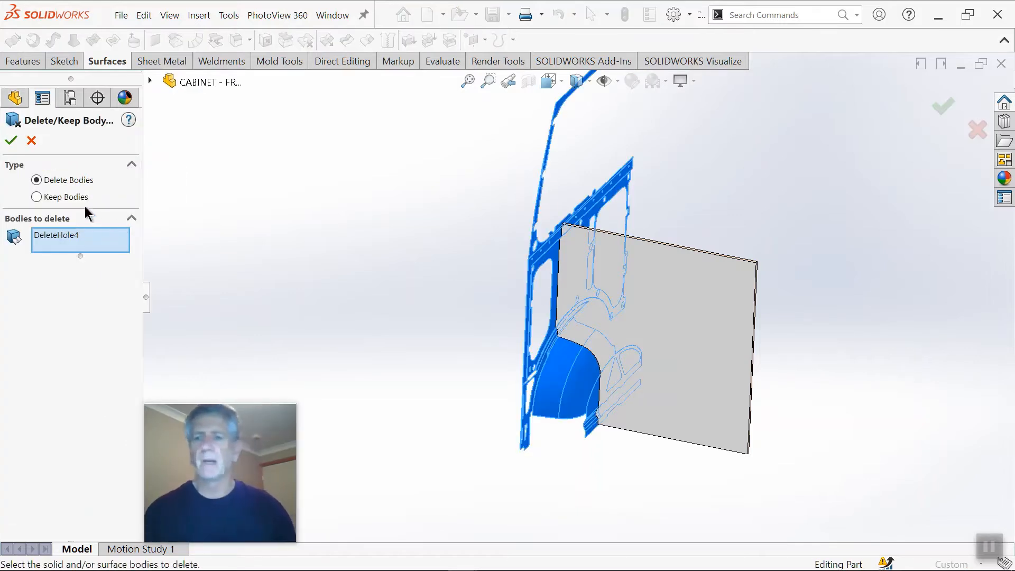
pyautogui.click(12, 141)
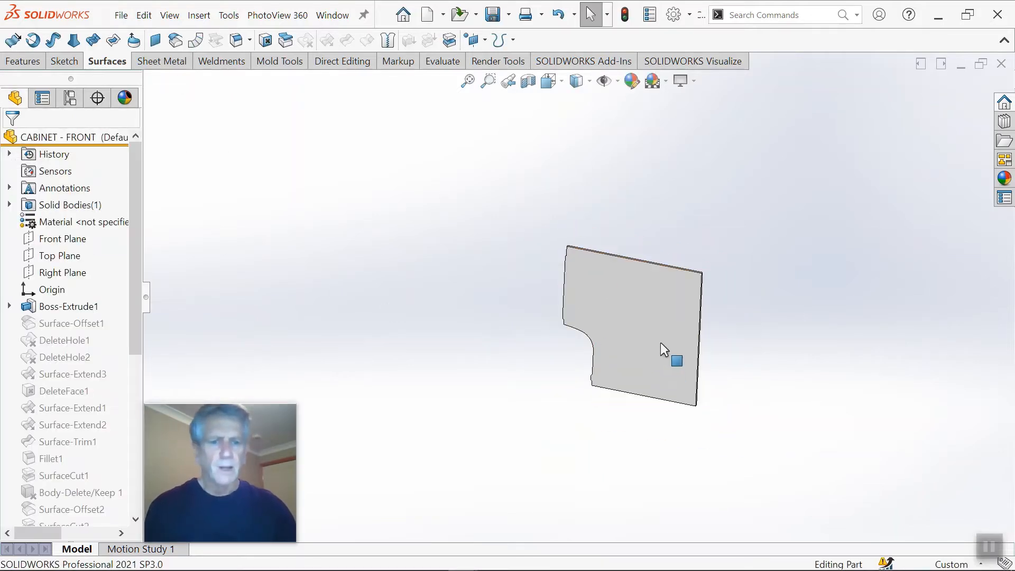
pyautogui.moveTo(660, 342); pyautogui.dragTo(578, 191, button='middle')
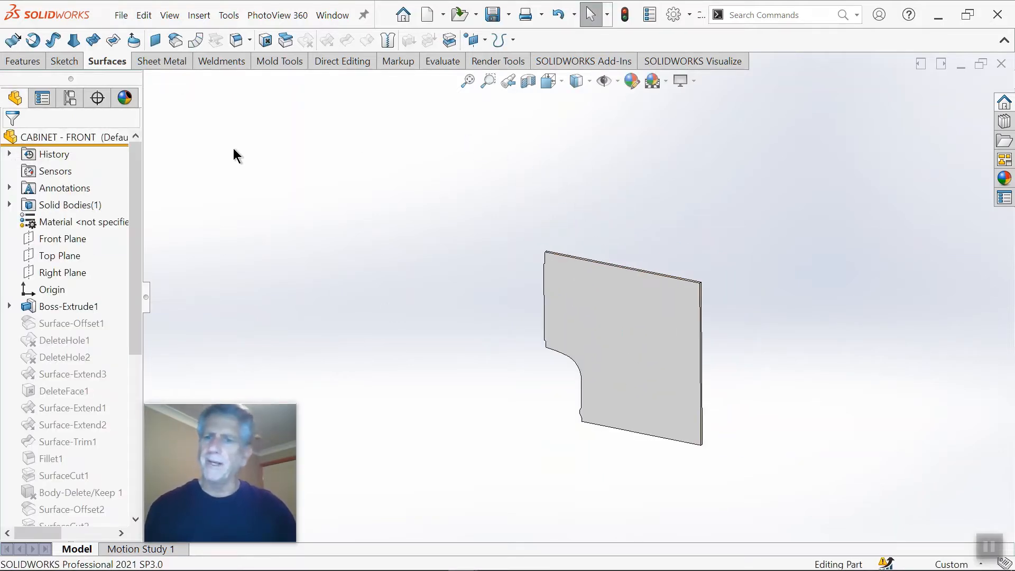
pyautogui.click(330, 59)
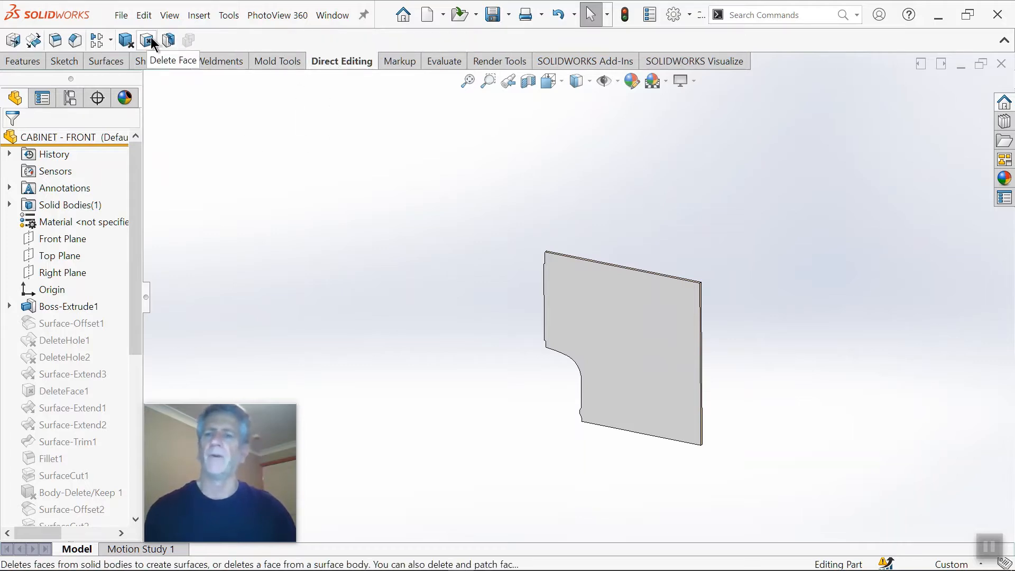
pyautogui.click(105, 62)
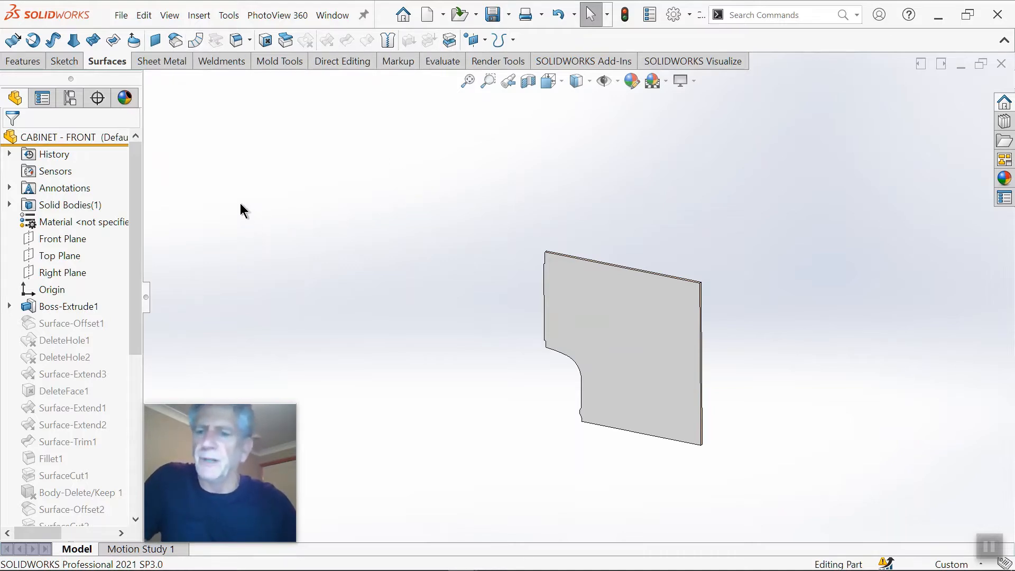
pyautogui.scroll(-2, 729, 309)
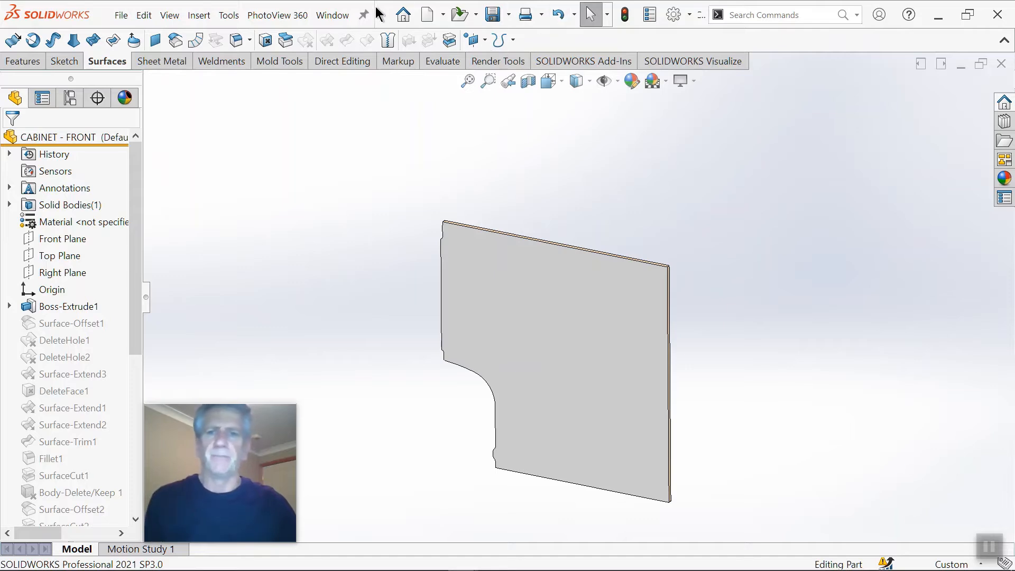
# Step: Look through the commands in the Surfaces category of the toolbar customization settings
pyautogui.click(672, 15)
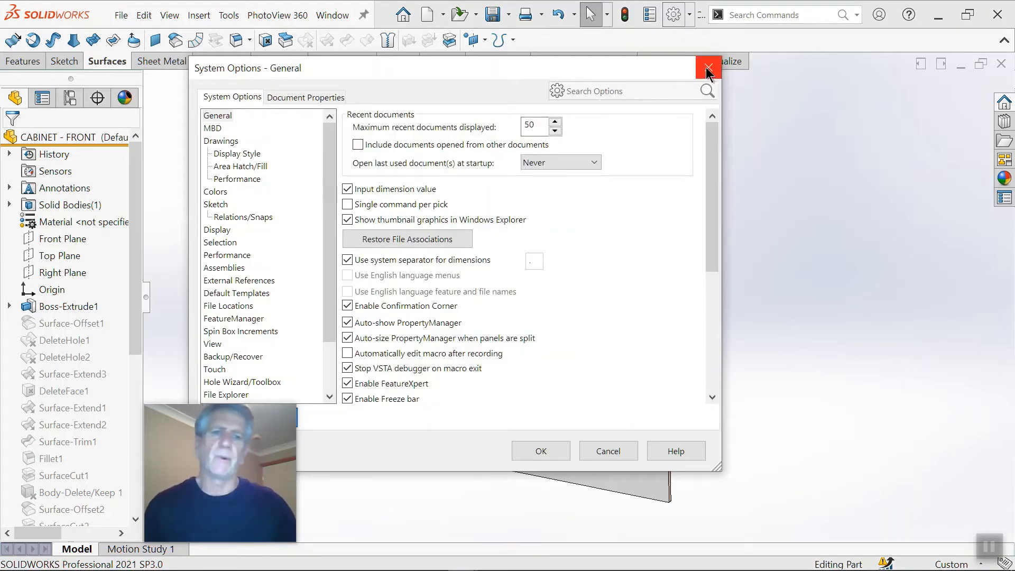
pyautogui.click(707, 67)
pyautogui.click(689, 15)
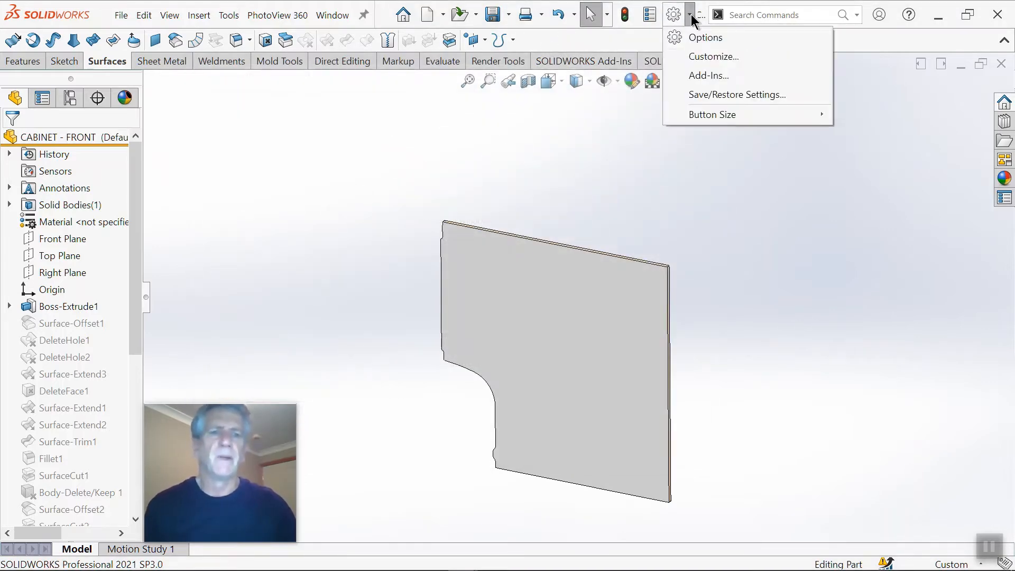
pyautogui.click(706, 57)
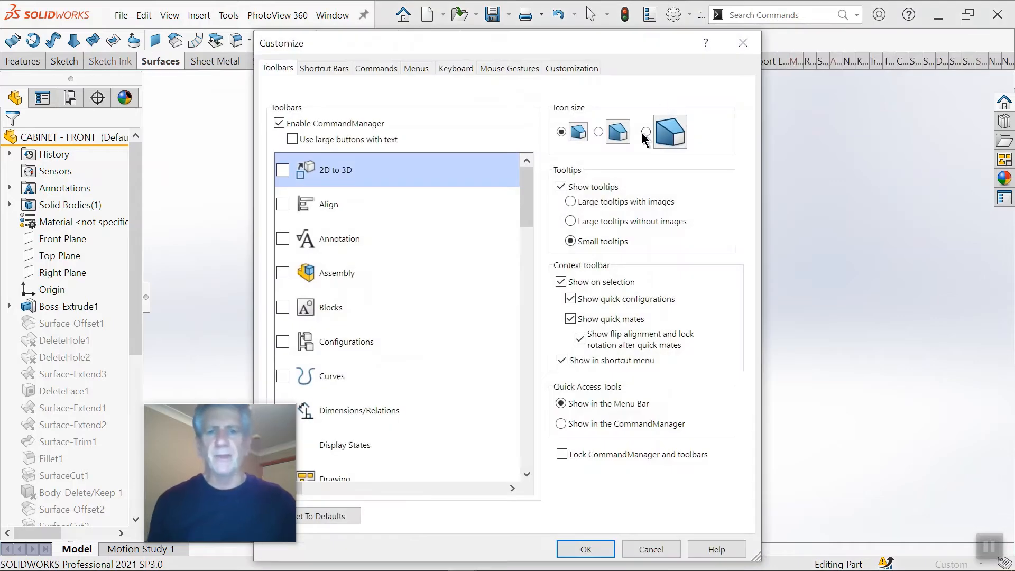
pyautogui.moveTo(439, 42); pyautogui.dragTo(536, 29)
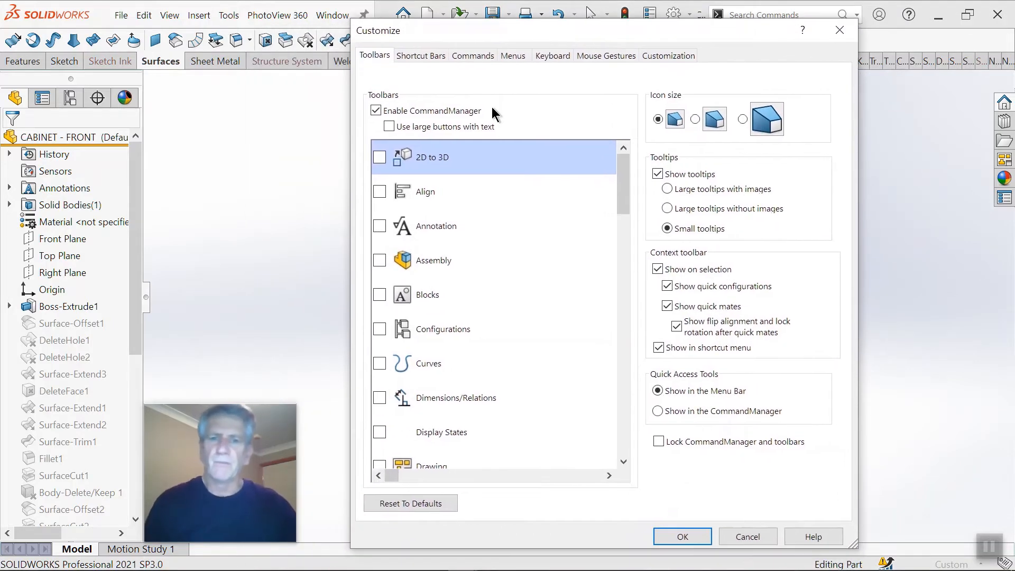
pyautogui.click(474, 55)
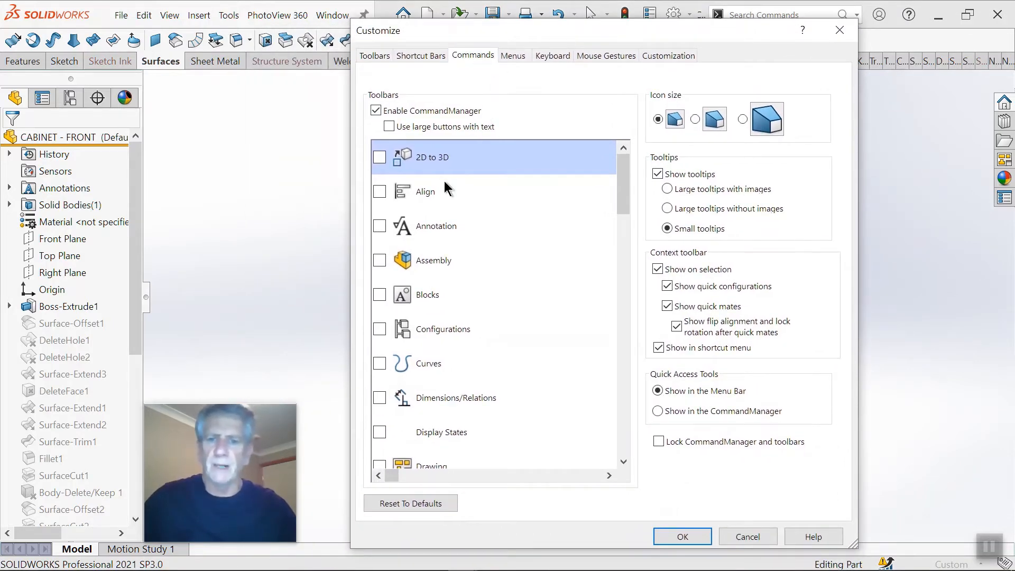
pyautogui.moveTo(510, 217); pyautogui.dragTo(511, 278)
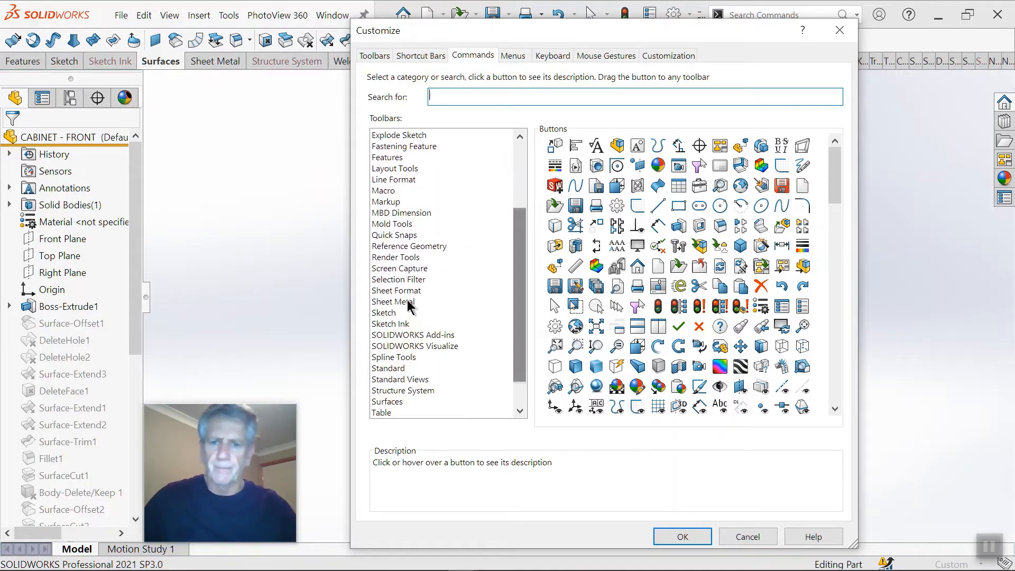
pyautogui.scroll(-1, 423, 341)
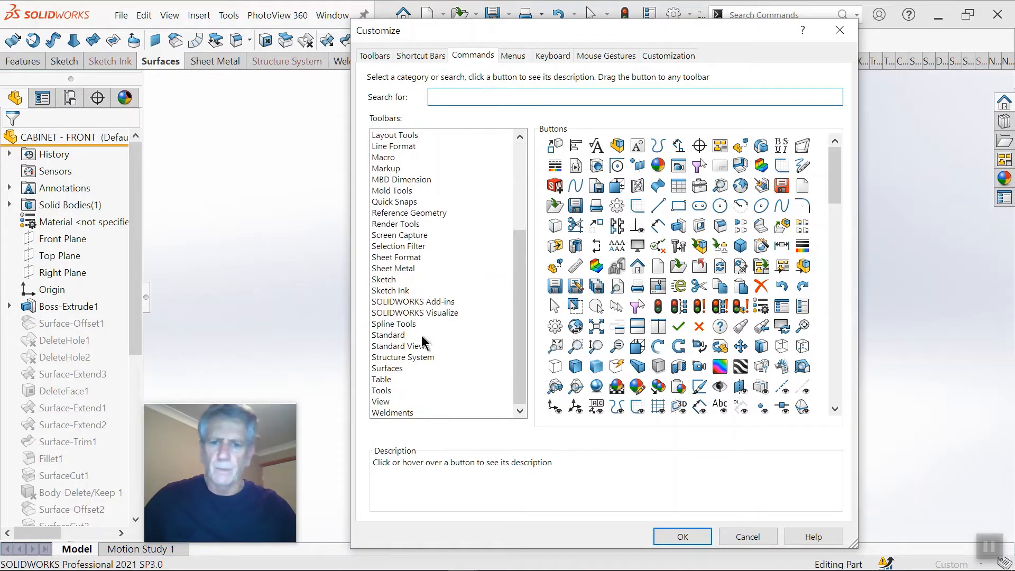
pyautogui.click(391, 368)
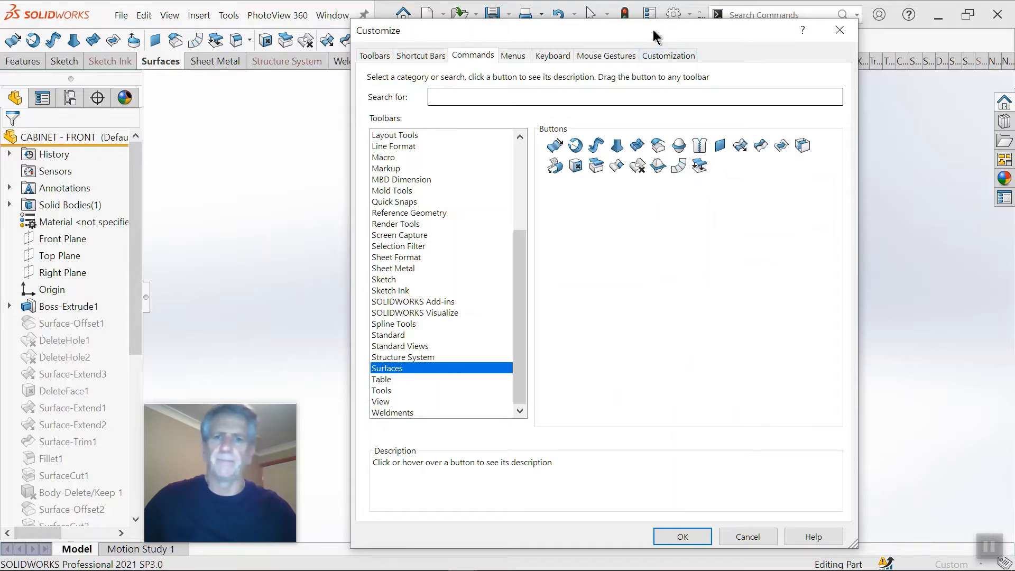
pyautogui.moveTo(652, 29); pyautogui.dragTo(656, 61)
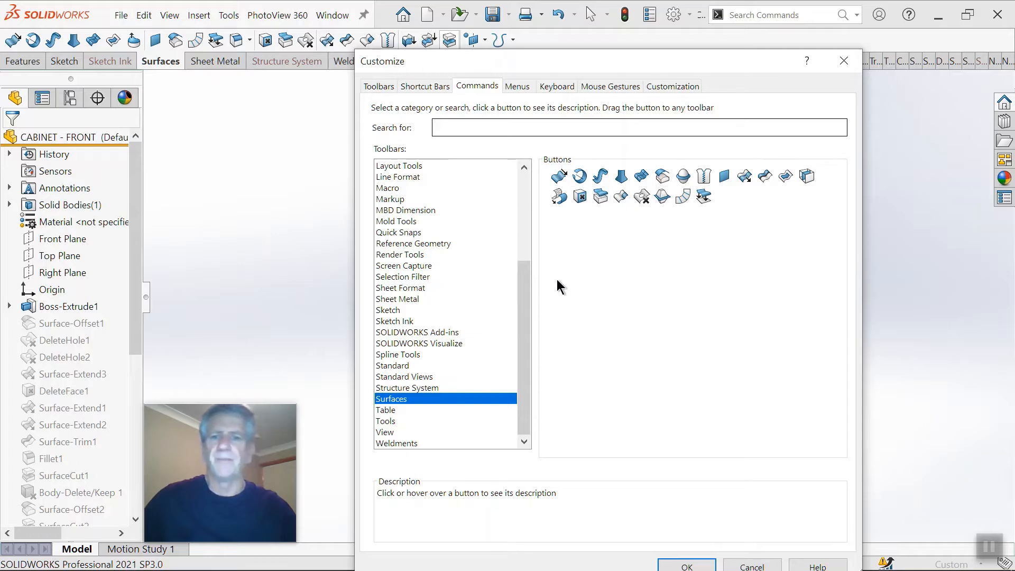
# Step: Look through the commands in the Features category of the customization settings and close them
pyautogui.moveTo(526, 288); pyautogui.dragTo(531, 225)
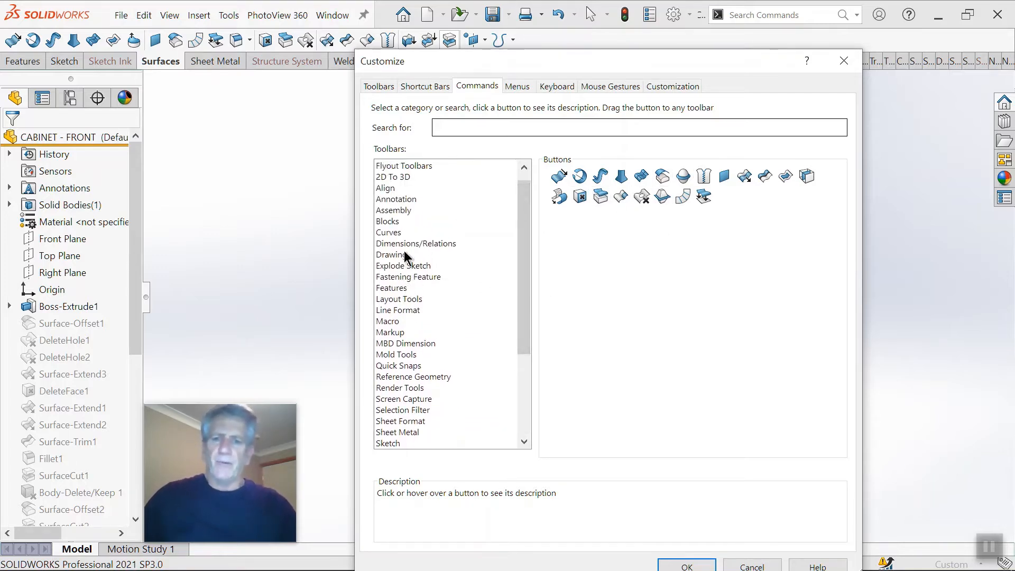
pyautogui.scroll(-2, 411, 311)
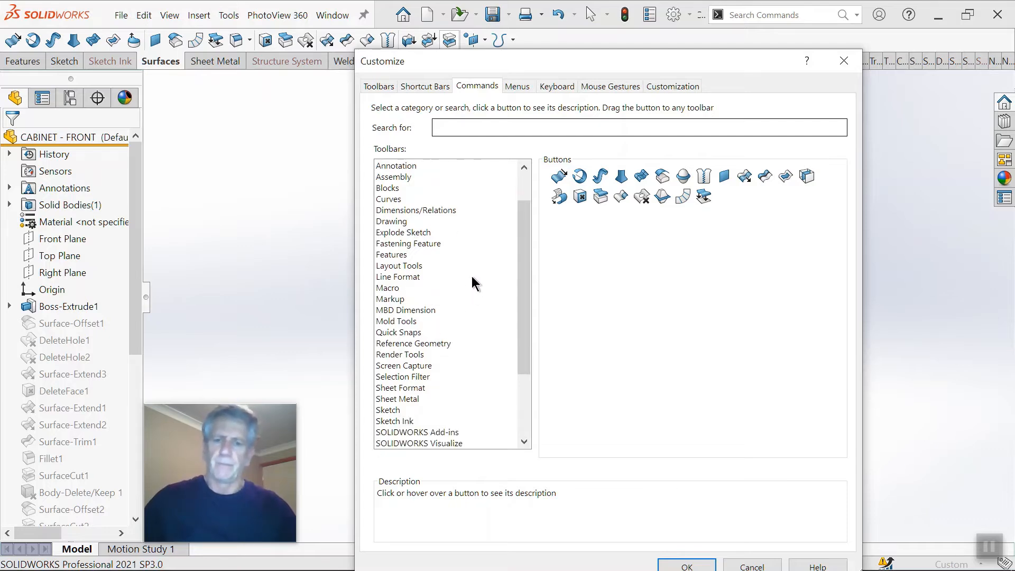
pyautogui.scroll(1, 450, 287)
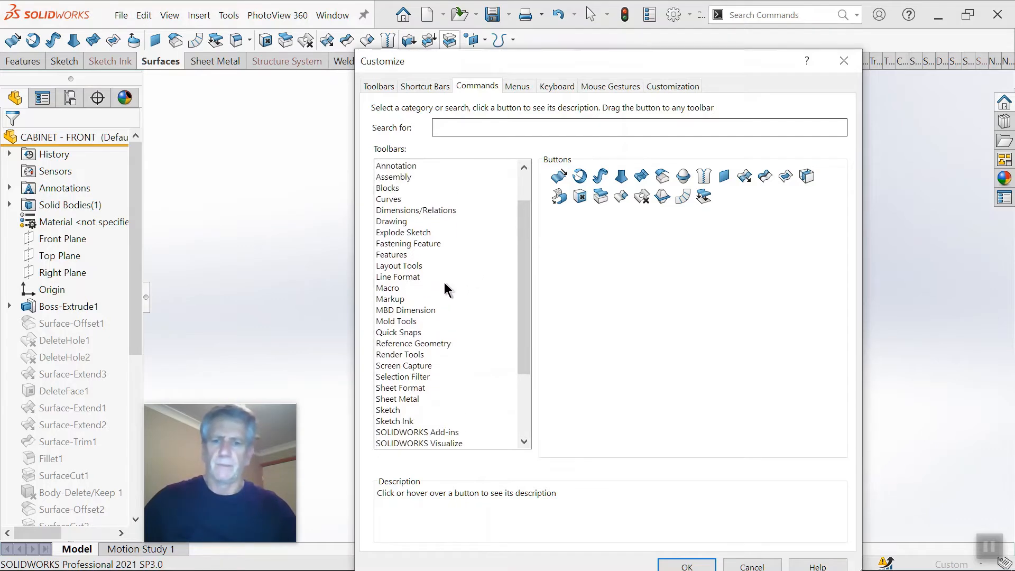
pyautogui.click(401, 254)
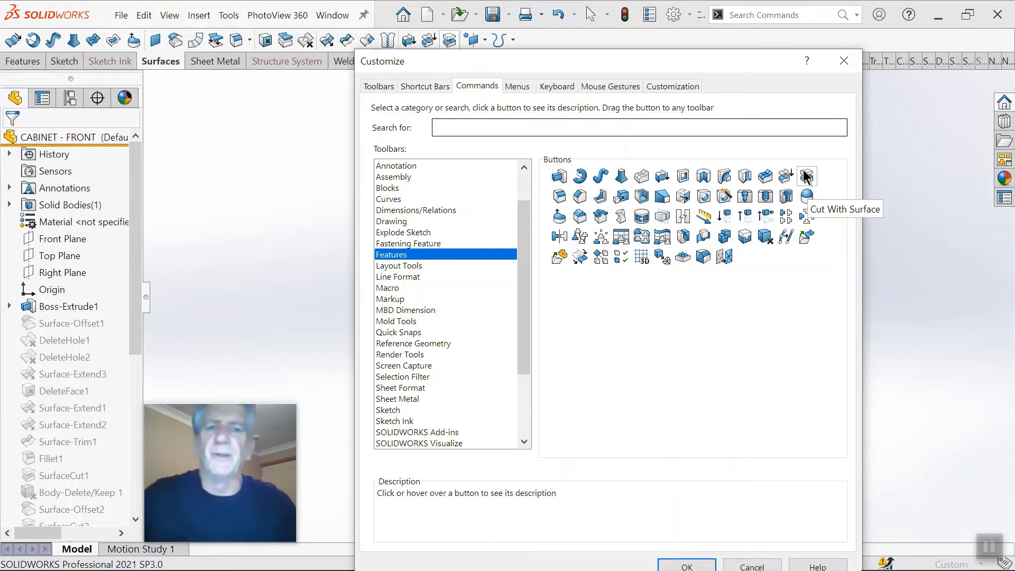
pyautogui.click(843, 61)
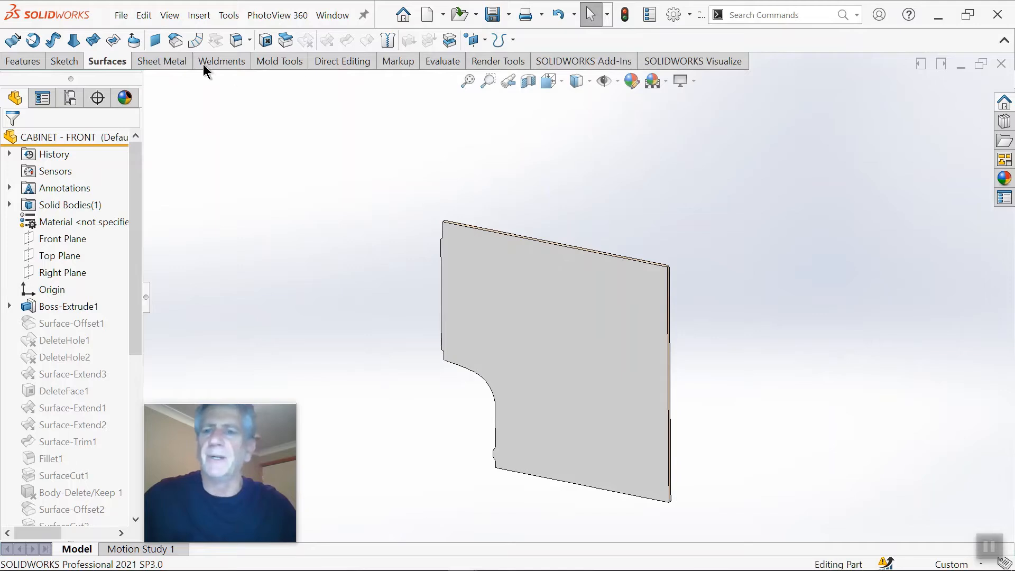
# Step: Examine the cabinet panel's cut edge along the wheel arch and side wall in flat side view and close up
pyautogui.moveTo(517, 259); pyautogui.dragTo(693, 412, button='middle')
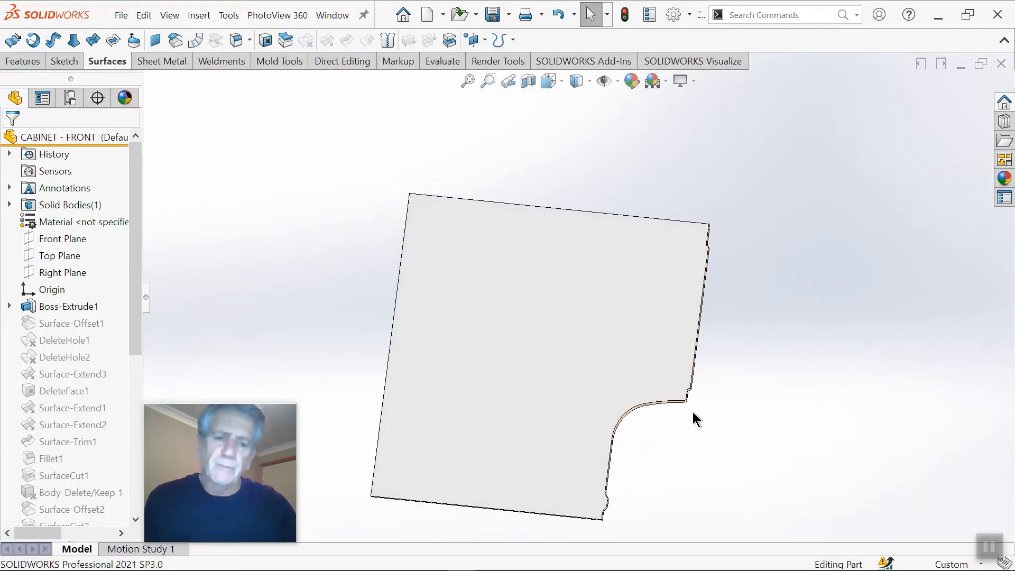
pyautogui.hotkey('ctrl', '1')
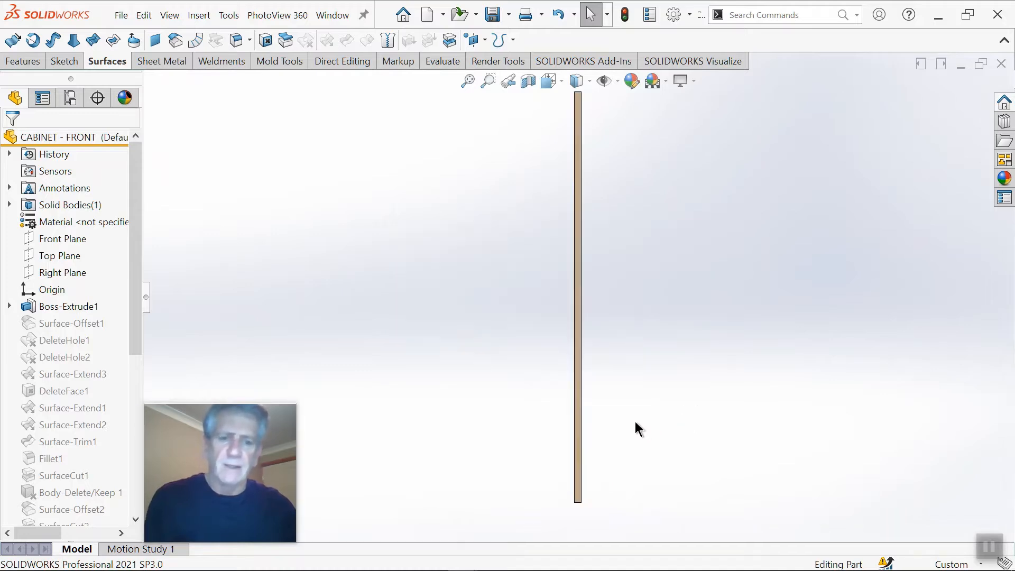
pyautogui.hotkey('ctrl', '4')
pyautogui.hotkey('ctrl', '3')
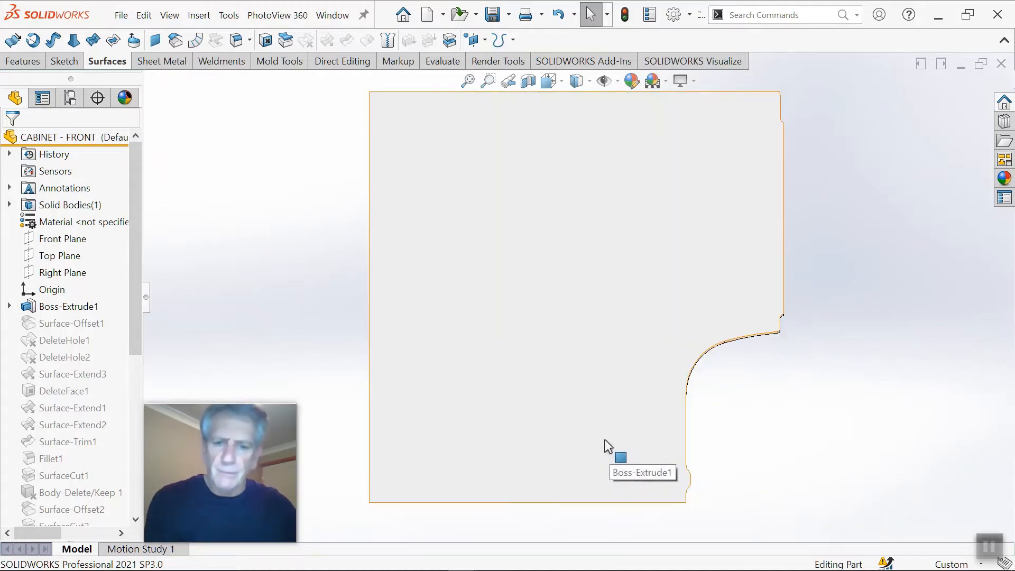
pyautogui.scroll(-4, 686, 406)
pyautogui.scroll(4, 747, 320)
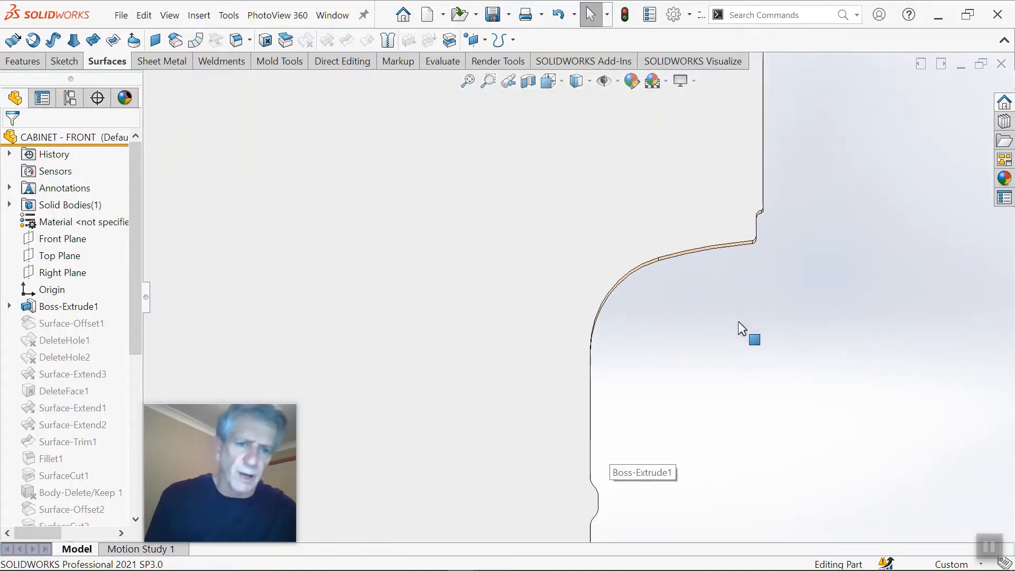
pyautogui.scroll(-3, 582, 383)
pyautogui.scroll(3, 610, 309)
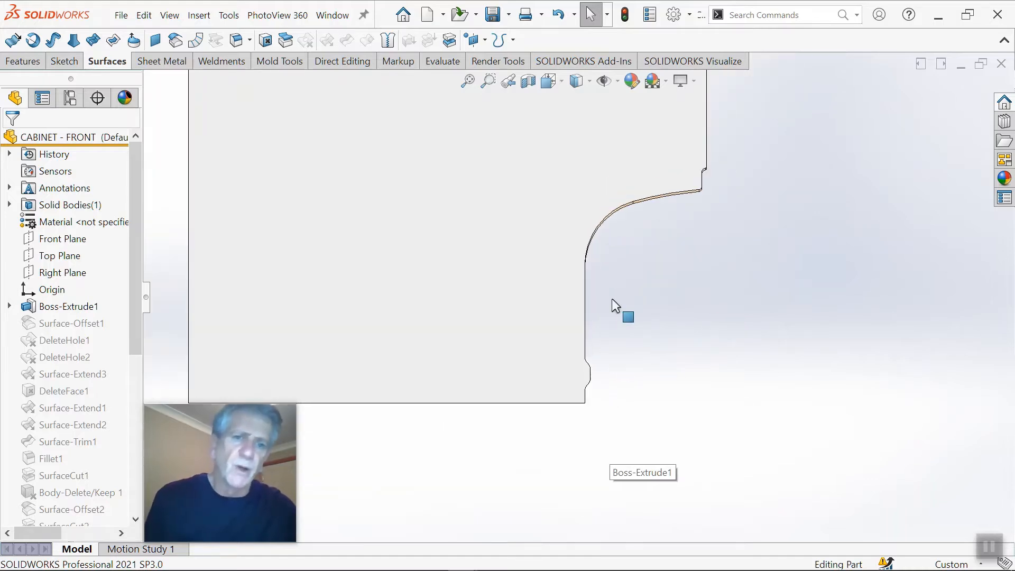
pyautogui.scroll(-5, 616, 233)
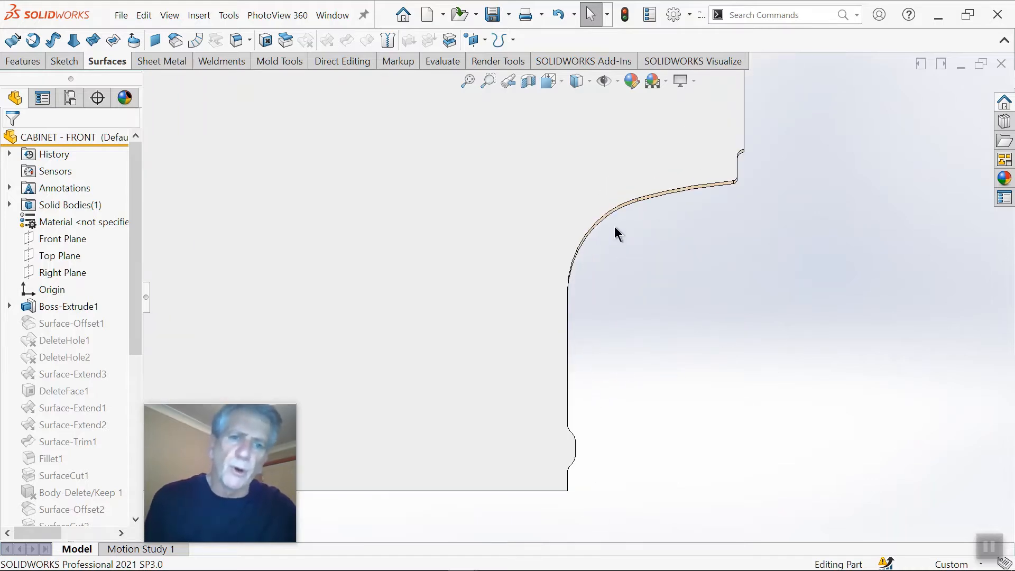
# Step: Start a sketch on the cabinet panel's face and convert the tangent chain of its cut edge into sketch entities
pyautogui.rightClick(575, 186)
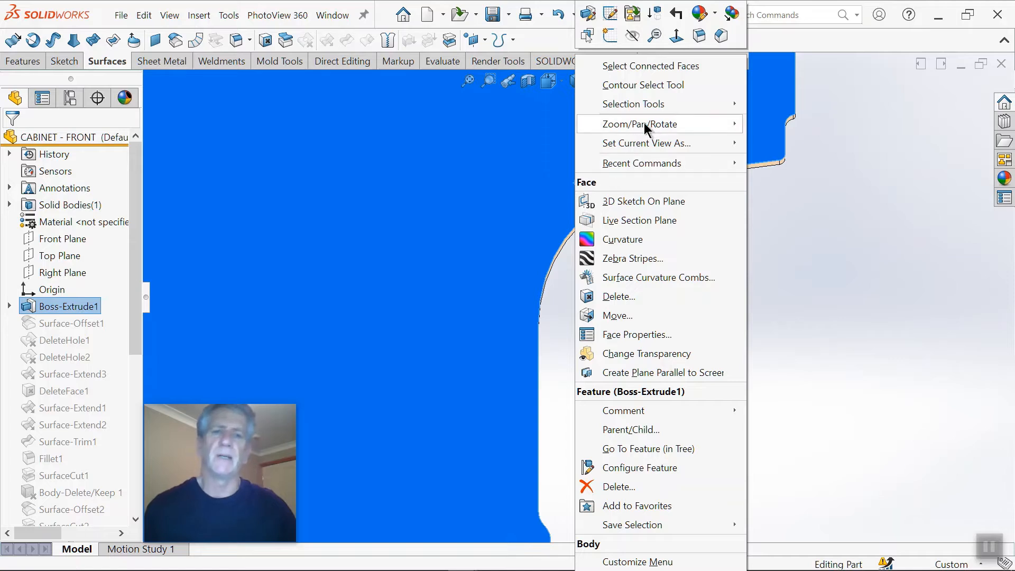
pyautogui.click(611, 37)
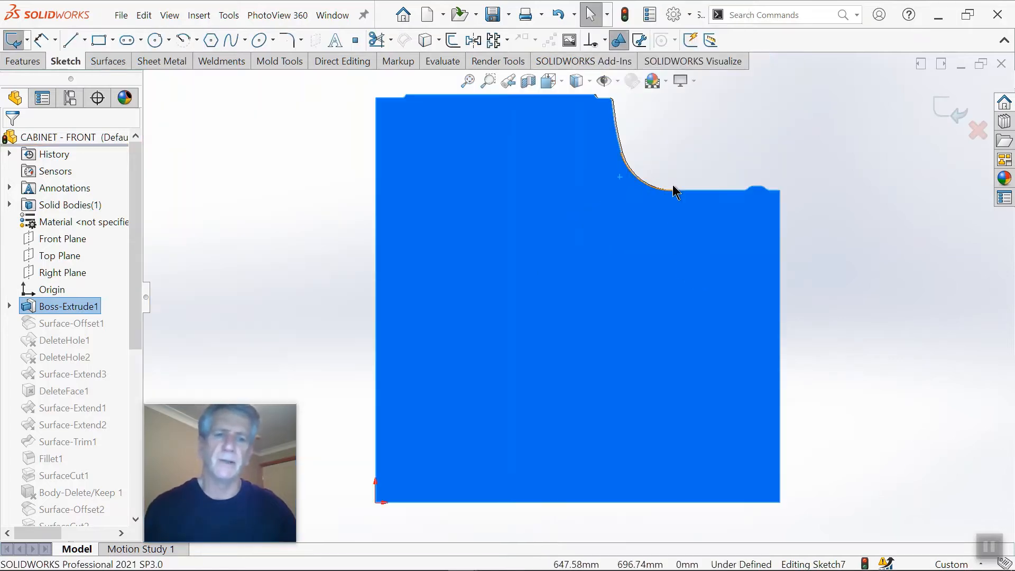
pyautogui.scroll(-3, 672, 184)
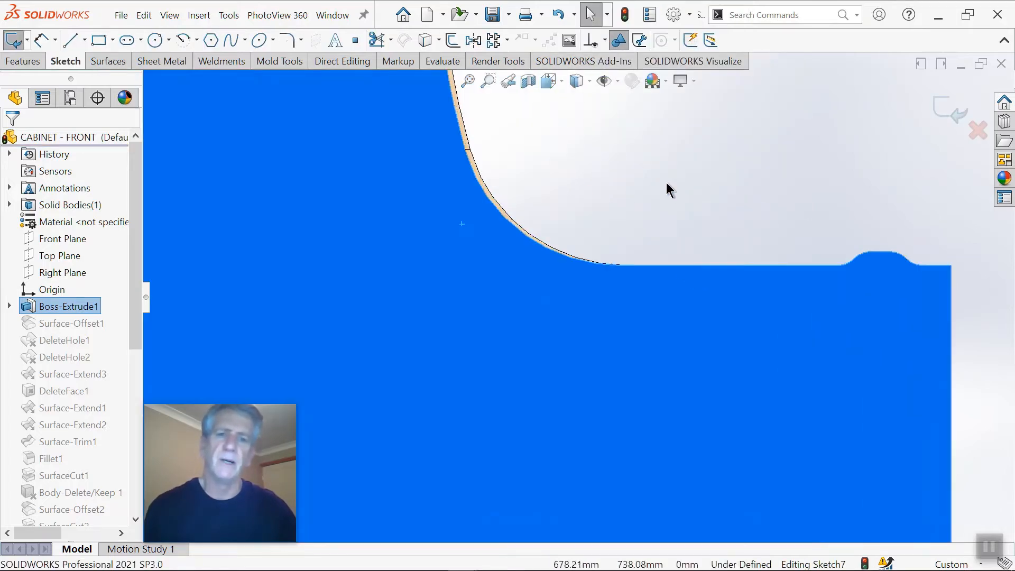
pyautogui.rightClick(674, 275)
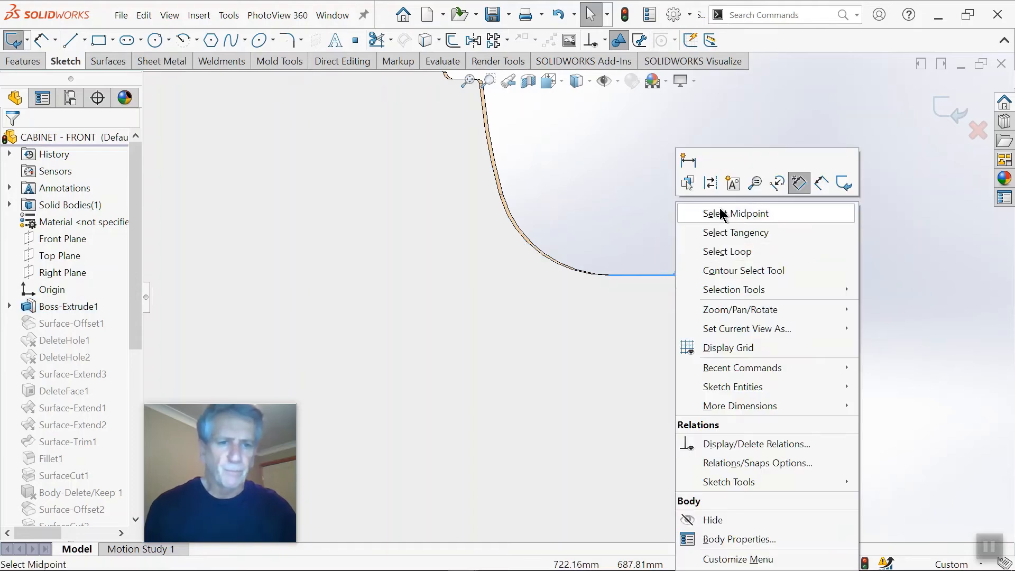
pyautogui.click(724, 231)
pyautogui.scroll(2, 587, 193)
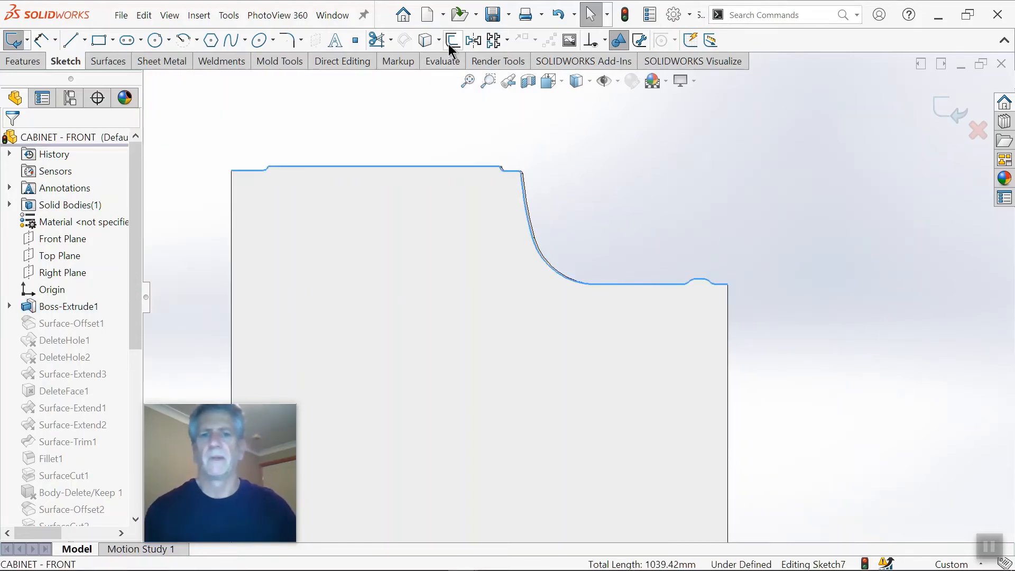
pyautogui.click(425, 40)
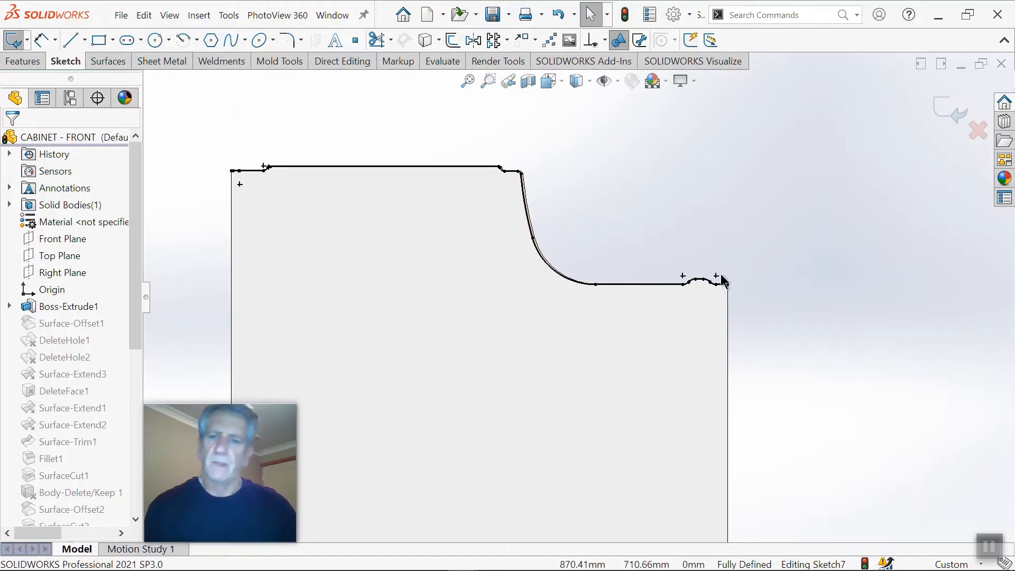
# Step: Extend both free ends of the converted edge profile slightly beyond the panel's outer edges
pyautogui.moveTo(727, 284); pyautogui.dragTo(749, 285)
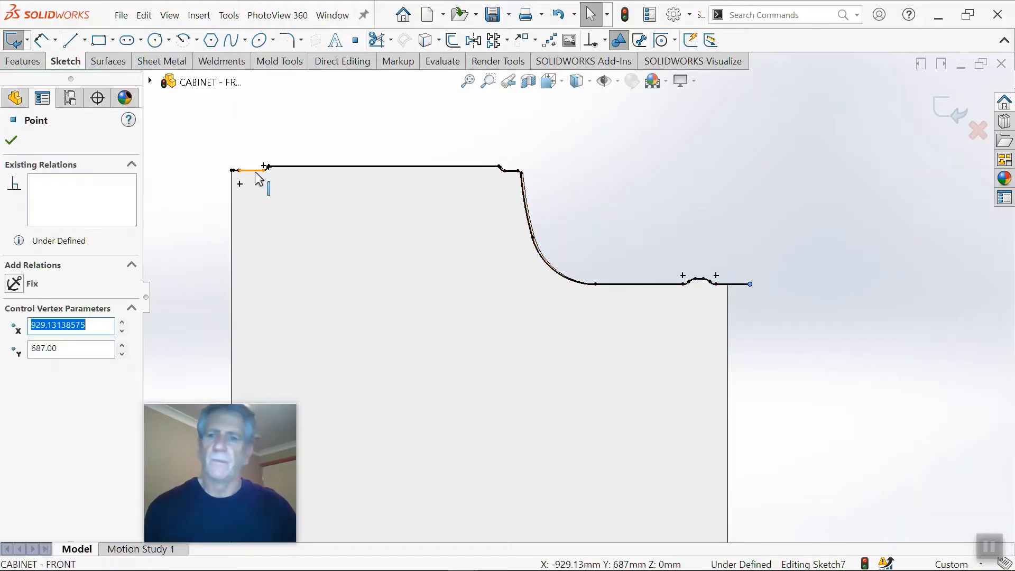
pyautogui.scroll(-2, 237, 181)
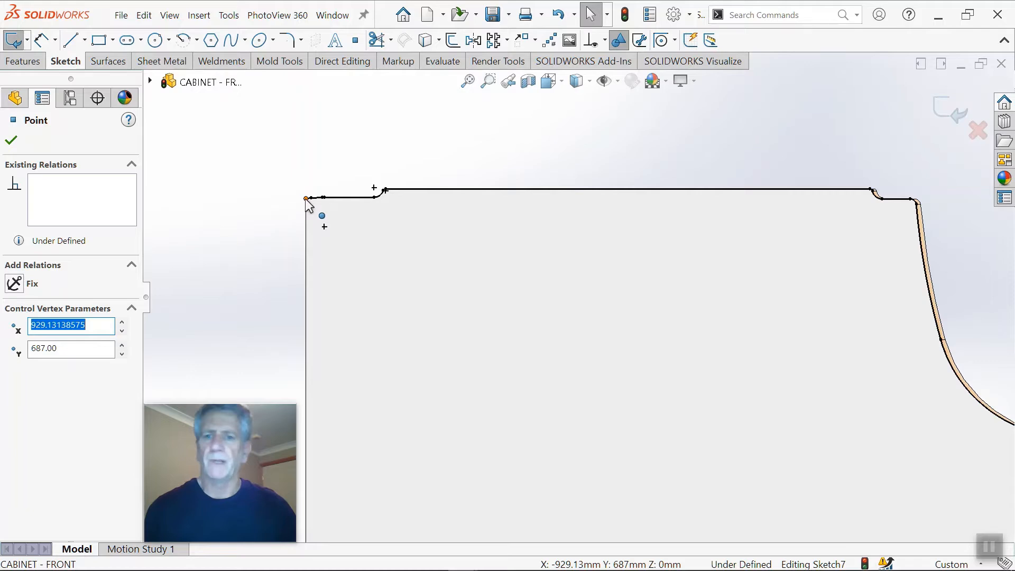
pyautogui.moveTo(308, 203); pyautogui.dragTo(294, 197)
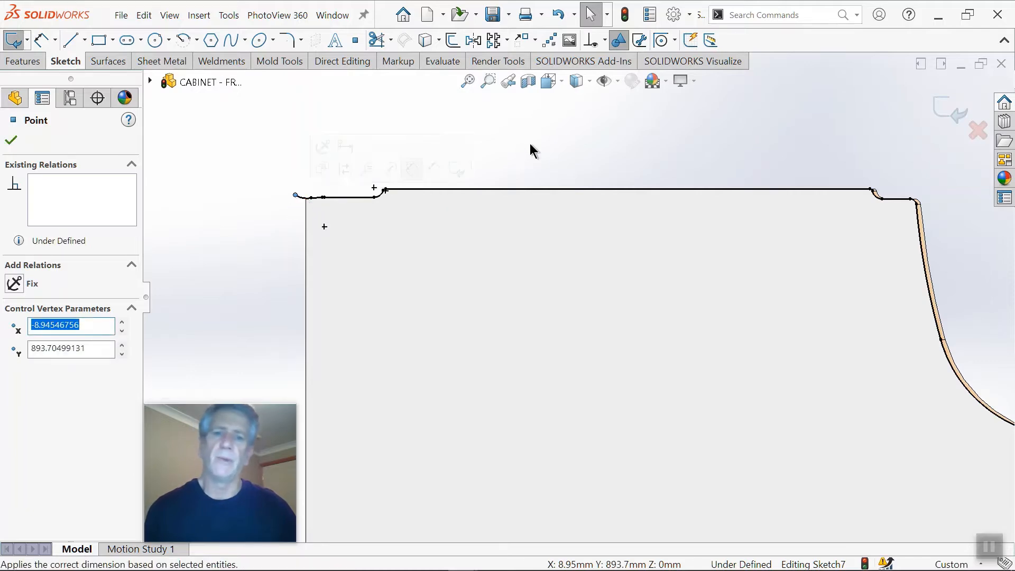
# Step: Extrude-cut the panel along the open edge profile, Through All in both directions, and inspect the squared edge
pyautogui.moveTo(531, 144); pyautogui.dragTo(573, 184, button='right')
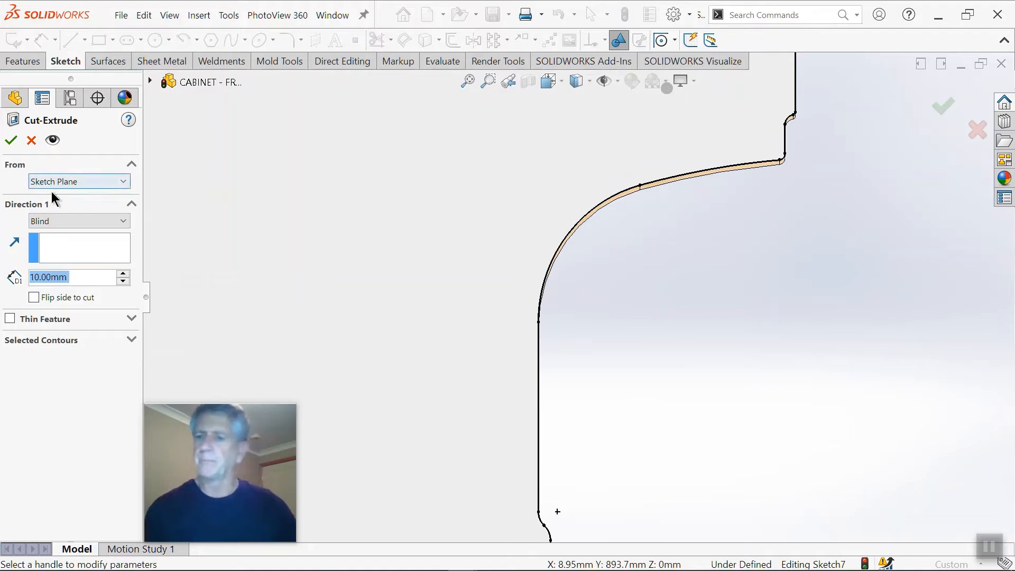
pyautogui.click(50, 219)
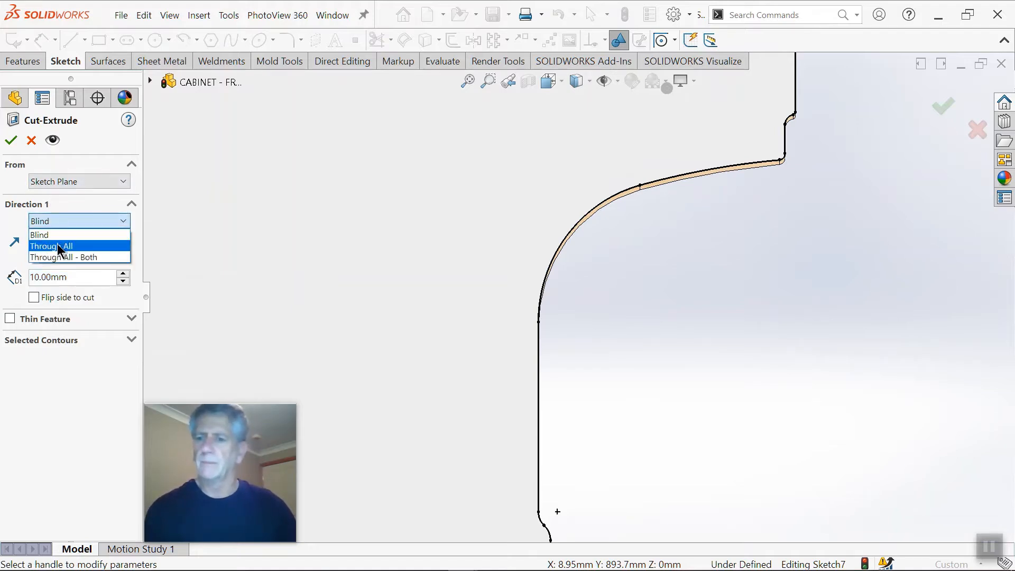
pyautogui.click(57, 243)
pyautogui.click(11, 140)
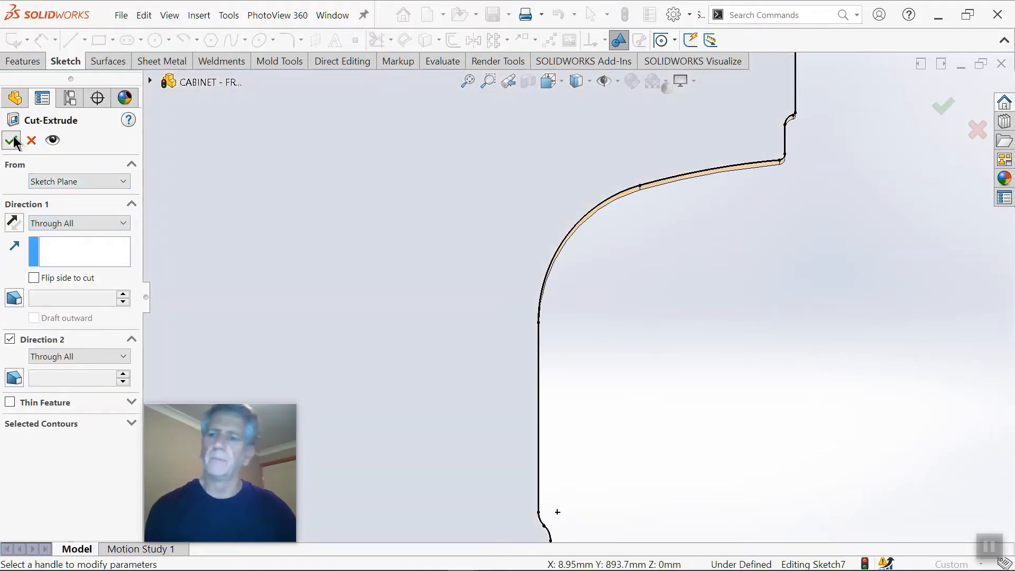
pyautogui.scroll(4, 692, 278)
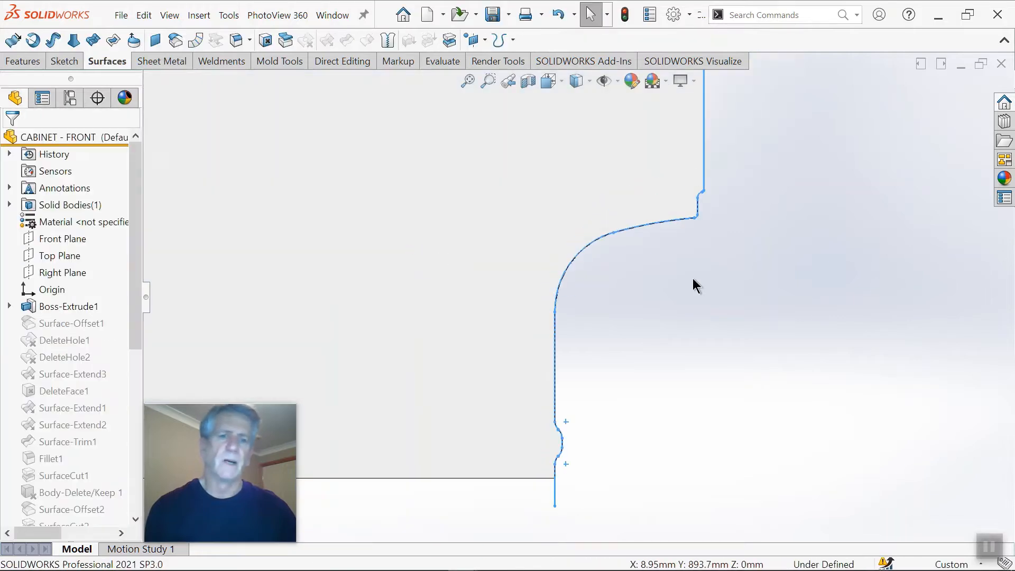
pyautogui.moveTo(692, 299); pyautogui.dragTo(688, 307, button='middle')
pyautogui.scroll(3, 626, 316)
pyautogui.moveTo(555, 301)
pyautogui.mouseDown(button='middle')
pyautogui.moveTo(747, 333)
pyautogui.moveTo(707, 337)
pyautogui.moveTo(706, 311)
pyautogui.mouseUp(button='middle')
pyautogui.moveTo(706, 311); pyautogui.dragTo(852, 186, button='right')
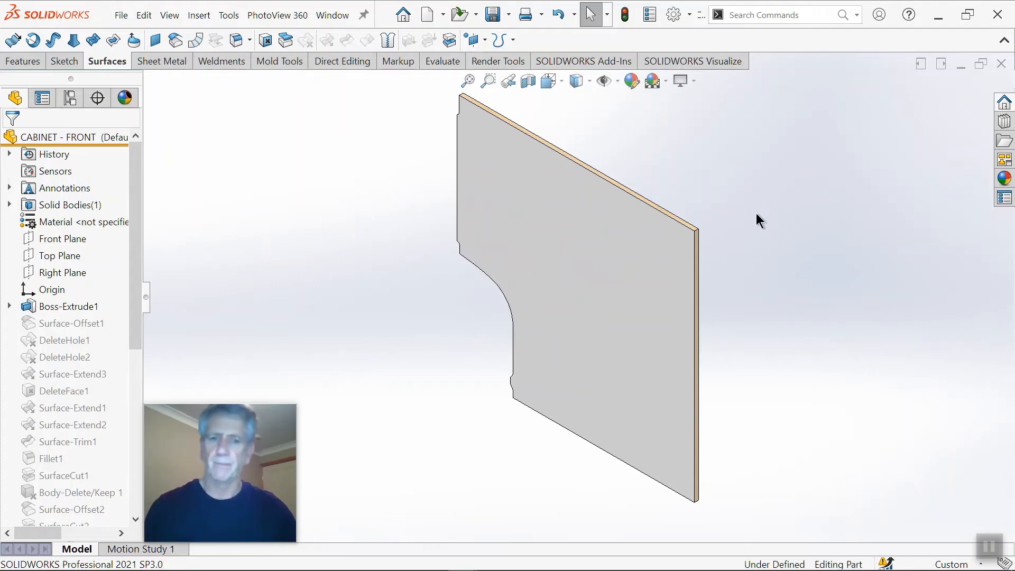
# Step: Switch to the van assembly 3 - OFFSET - CUT WITH SURFACE and answer its prompt
pyautogui.hotkey('ctrl', 'Tab')
pyautogui.click(580, 296)
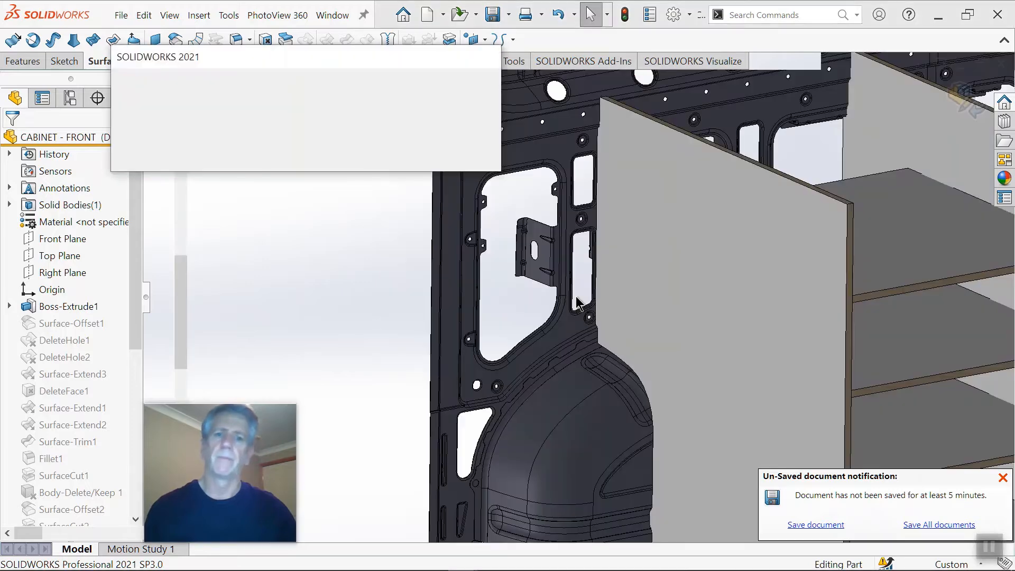
pyautogui.click(237, 128)
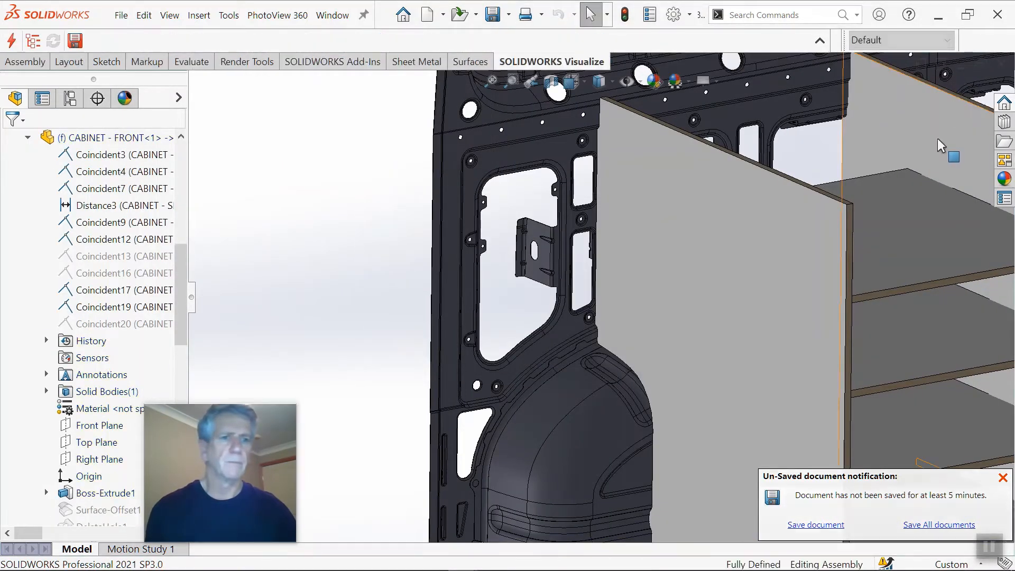
# Step: Examine how the cut cabinet panel fits the wheel arch and side wall from several angles, ending in isometric view
pyautogui.scroll(5, 937, 138)
pyautogui.scroll(-4, 681, 275)
pyautogui.moveTo(675, 280); pyautogui.dragTo(750, 262, button='middle')
pyautogui.scroll(3, 661, 303)
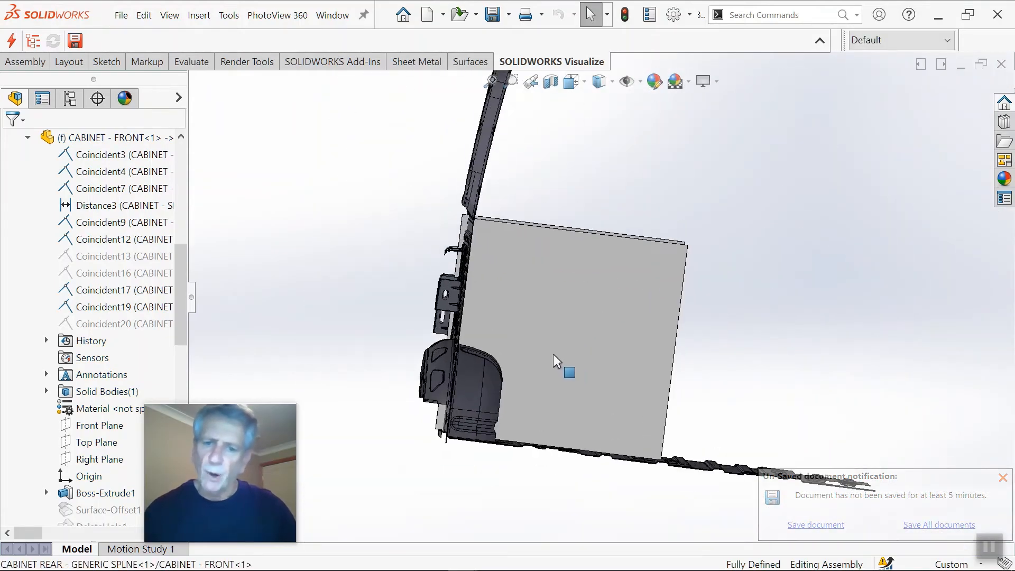
pyautogui.moveTo(553, 354); pyautogui.dragTo(637, 379, button='middle')
pyautogui.scroll(-5, 555, 305)
pyautogui.moveTo(516, 292); pyautogui.dragTo(510, 390, button='middle')
pyautogui.scroll(-5, 514, 388)
pyautogui.moveTo(502, 345)
pyautogui.mouseDown(button='middle')
pyautogui.moveTo(519, 303)
pyautogui.moveTo(493, 347)
pyautogui.mouseUp(button='middle')
pyautogui.scroll(-3, 499, 364)
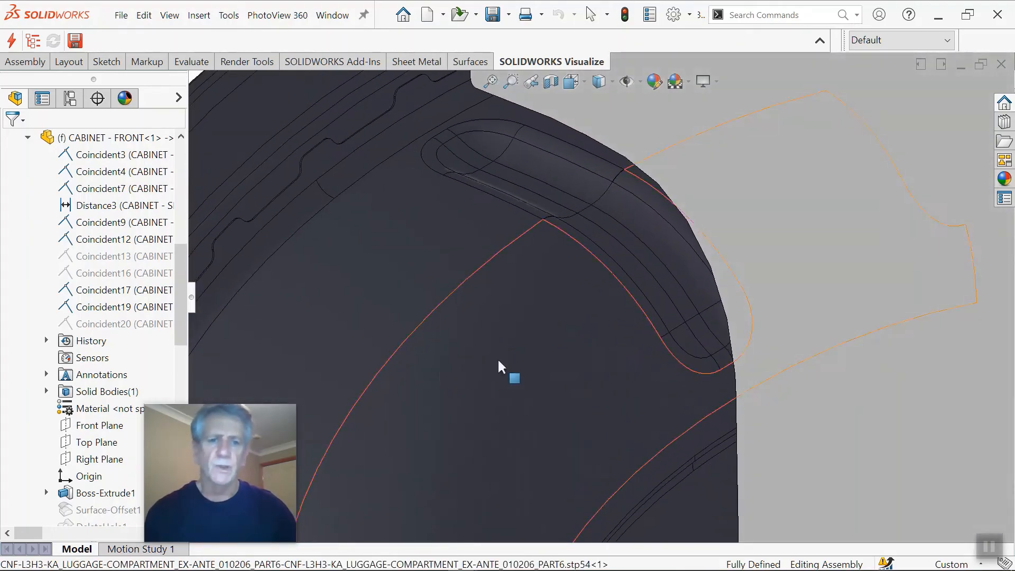
pyautogui.scroll(10, 712, 279)
pyautogui.scroll(-2, 790, 227)
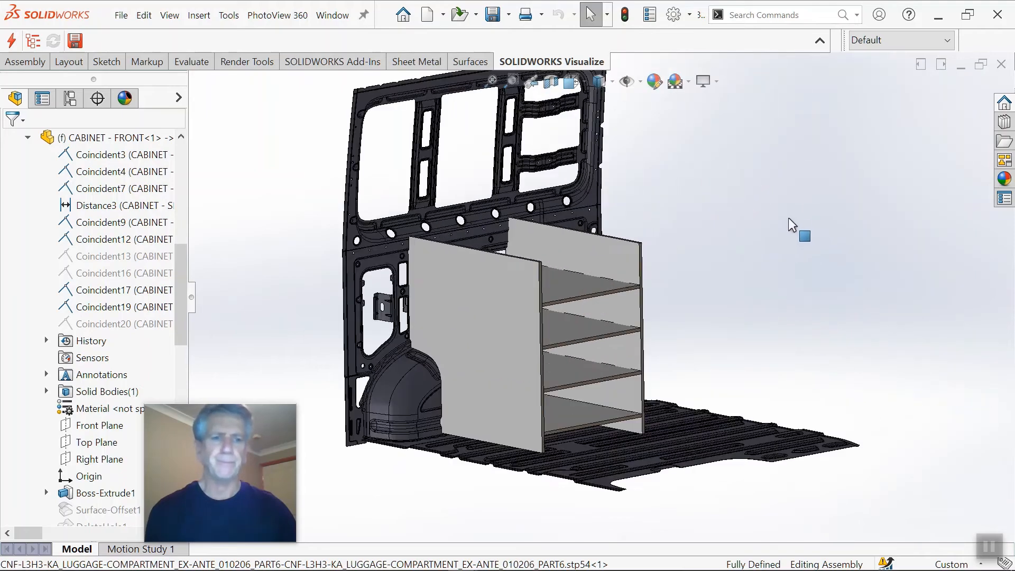
pyautogui.scroll(-1, 823, 186)
pyautogui.scroll(2, 808, 229)
pyautogui.hotkey('ctrl', '7')
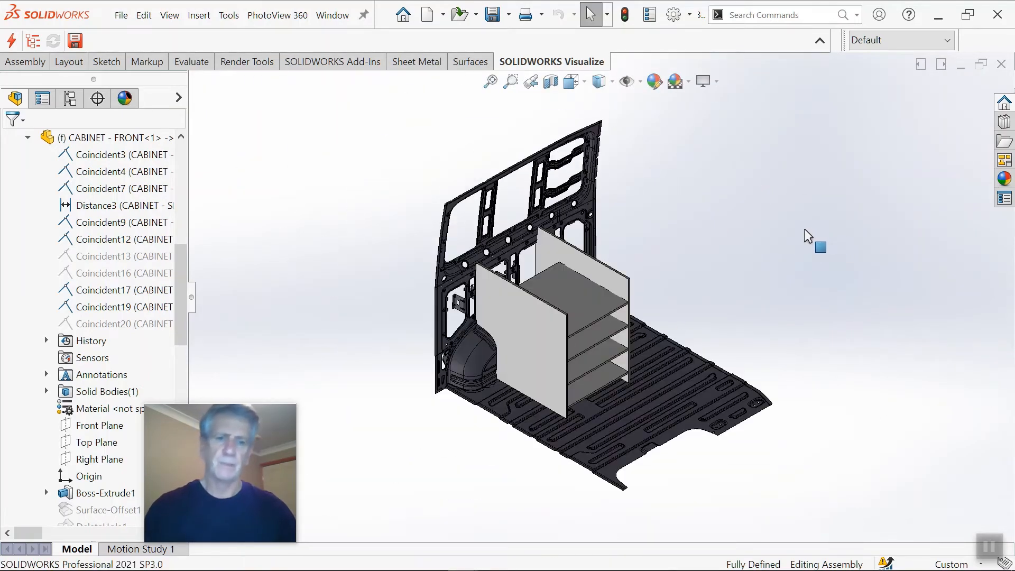
# Step: Close the van assembly without saving the modified documents
pyautogui.click(1001, 65)
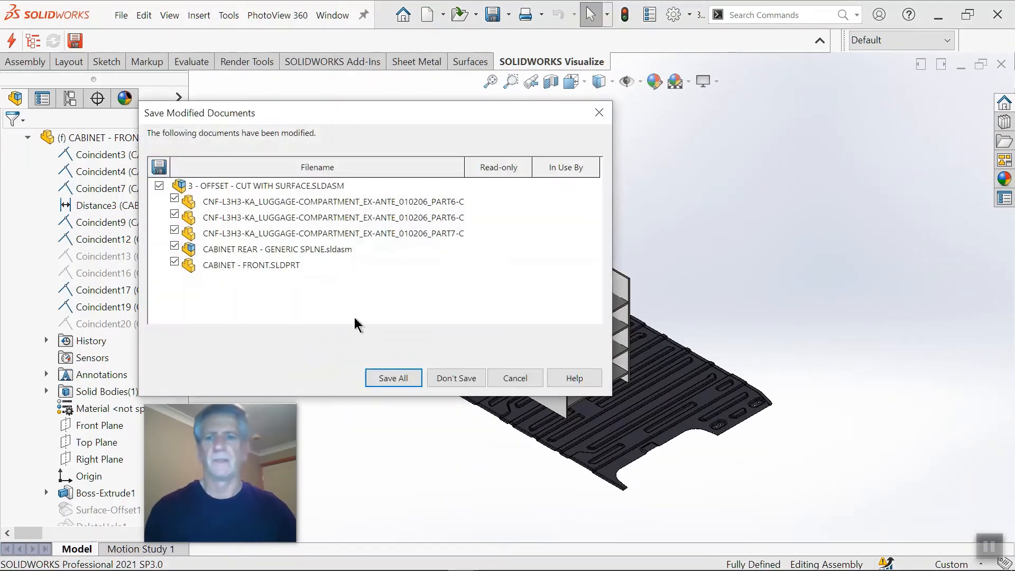
pyautogui.click(441, 378)
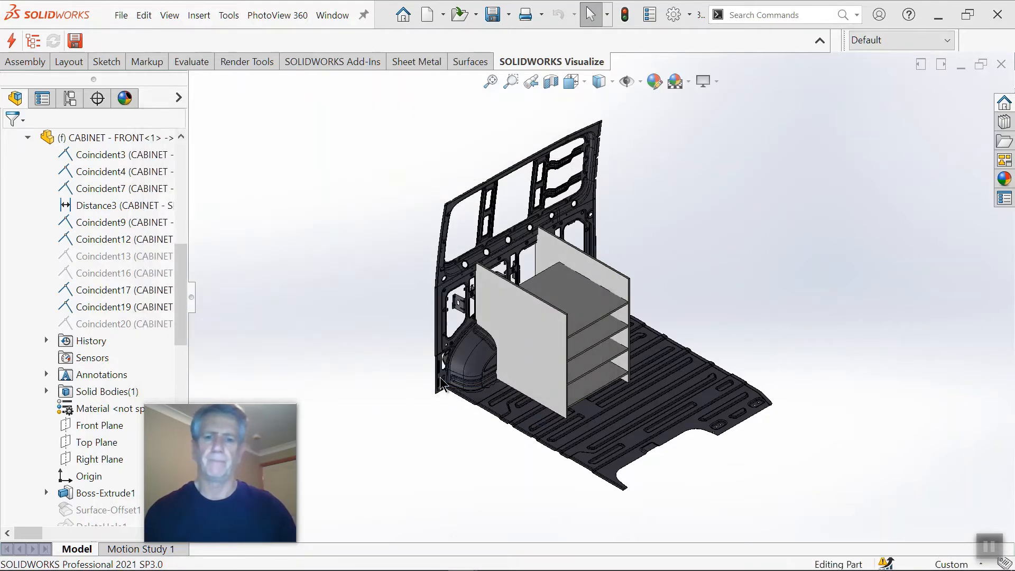
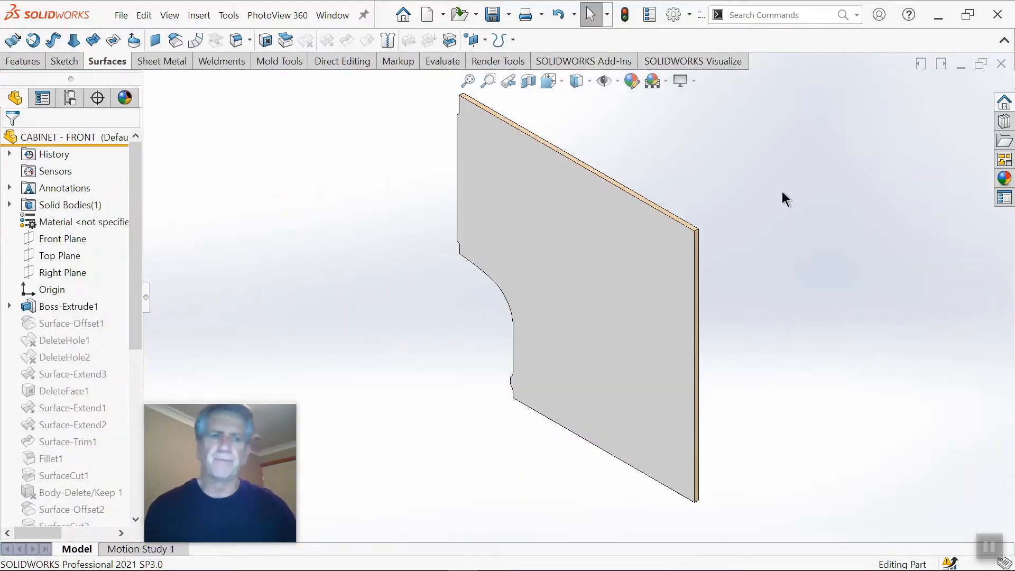
# Step: Close the cabinet panel part without saving and open the recent part 2 - DELETE _PATCH
pyautogui.click(1001, 65)
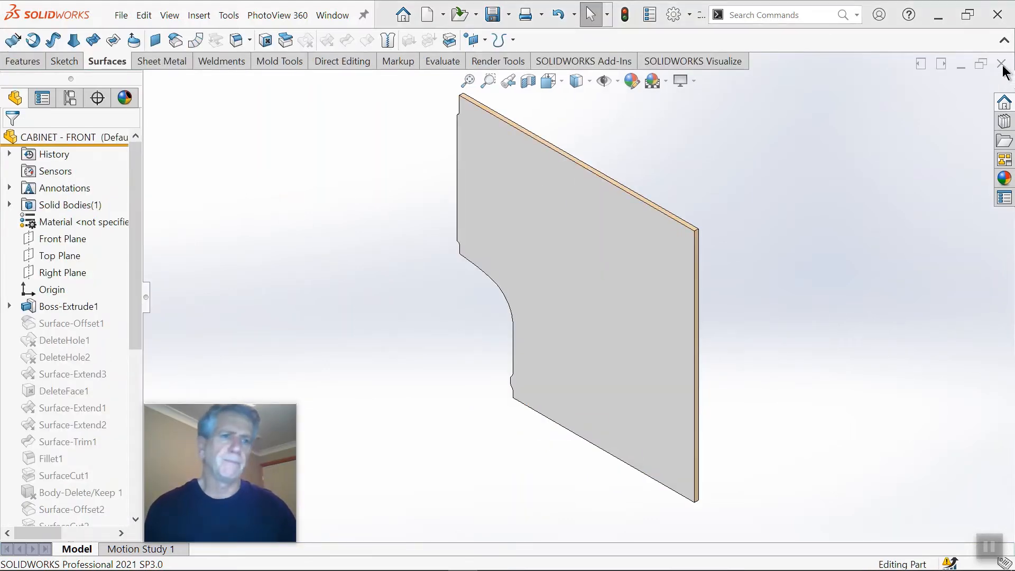
pyautogui.click(478, 301)
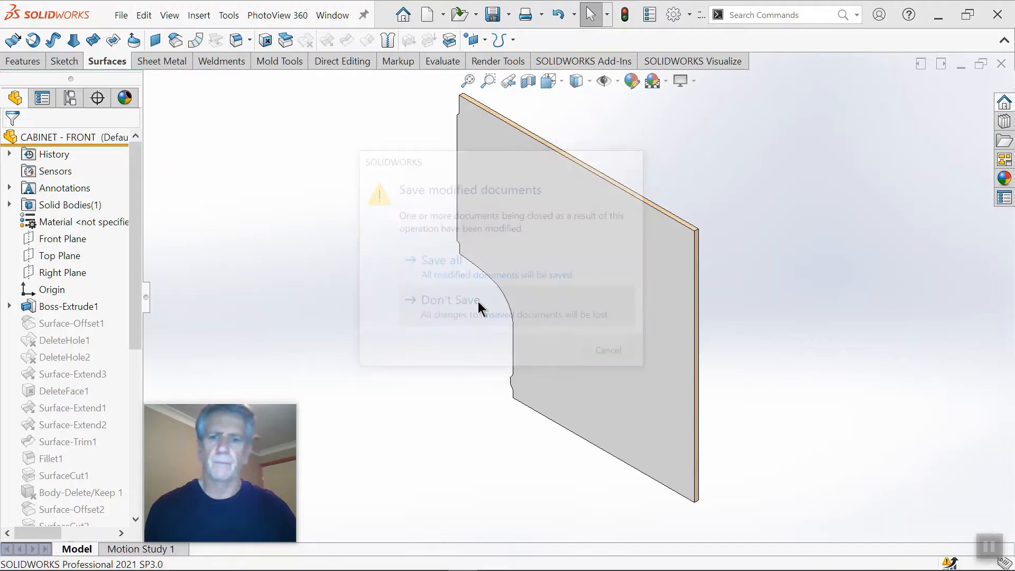
pyautogui.click(237, 20)
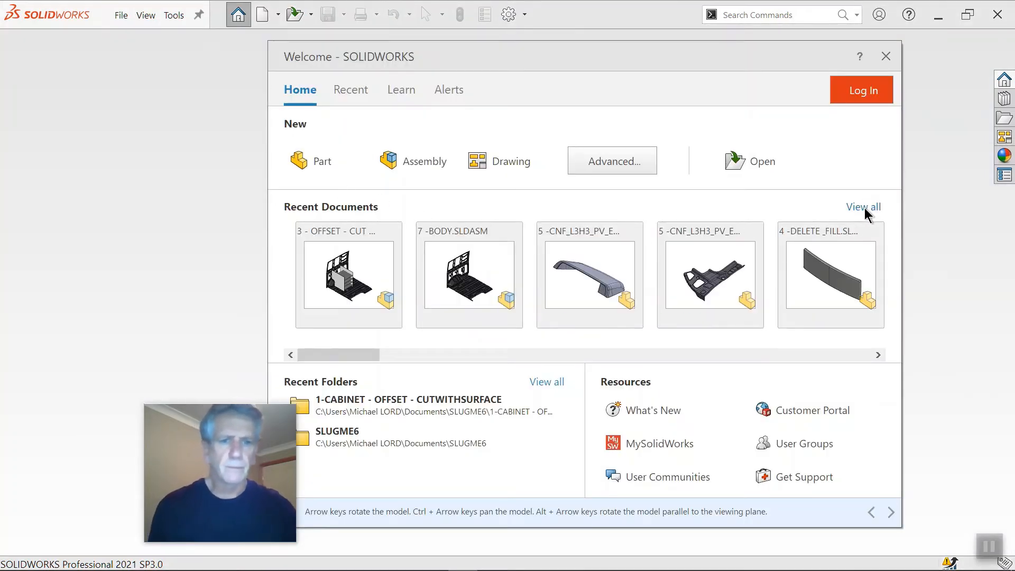
pyautogui.click(863, 207)
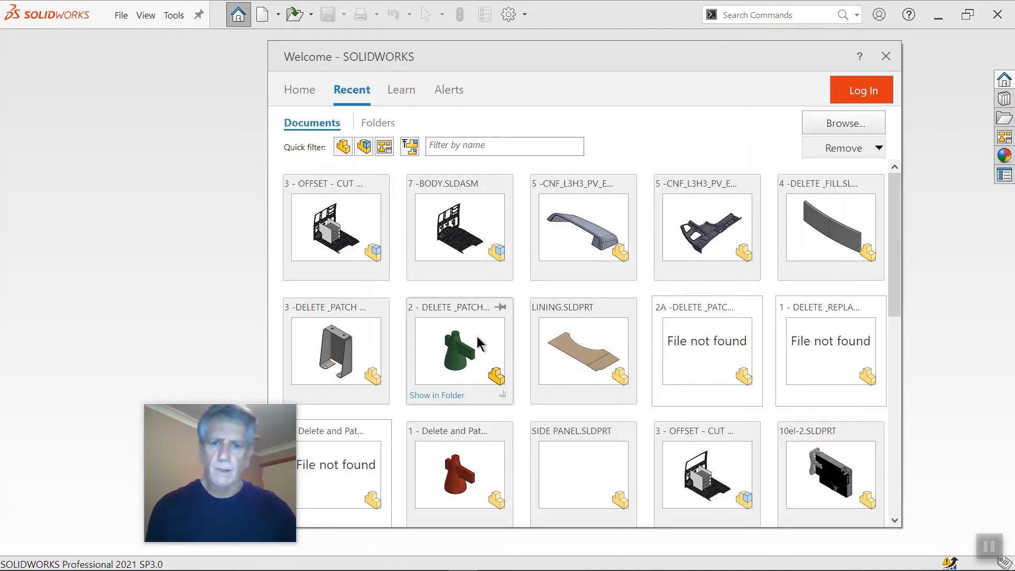
pyautogui.click(478, 337)
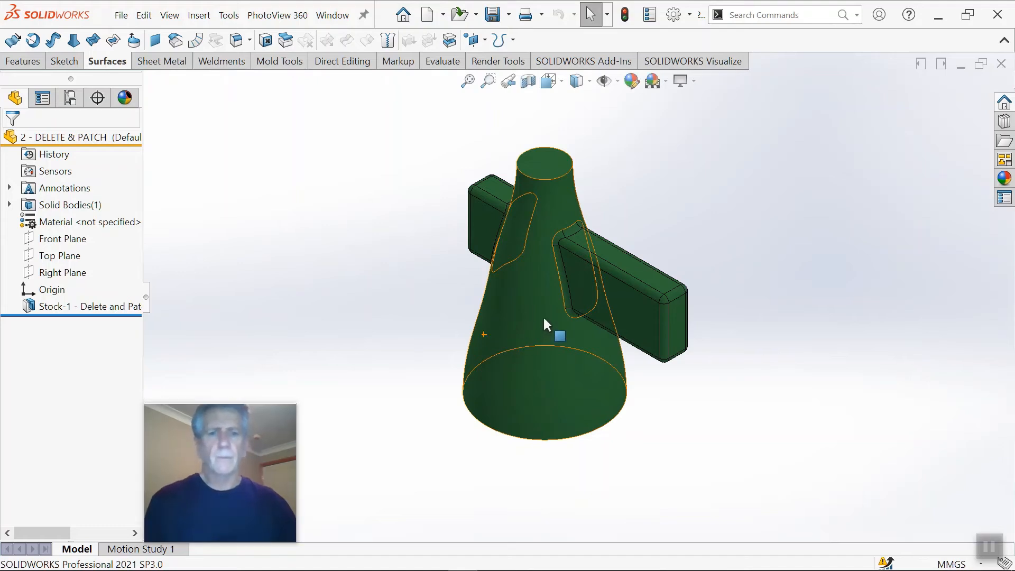
# Step: Examine the tapered cone and its two filleted side arms from several angles
pyautogui.moveTo(536, 309); pyautogui.dragTo(596, 312, button='middle')
pyautogui.scroll(-3, 616, 315)
pyautogui.scroll(3, 582, 318)
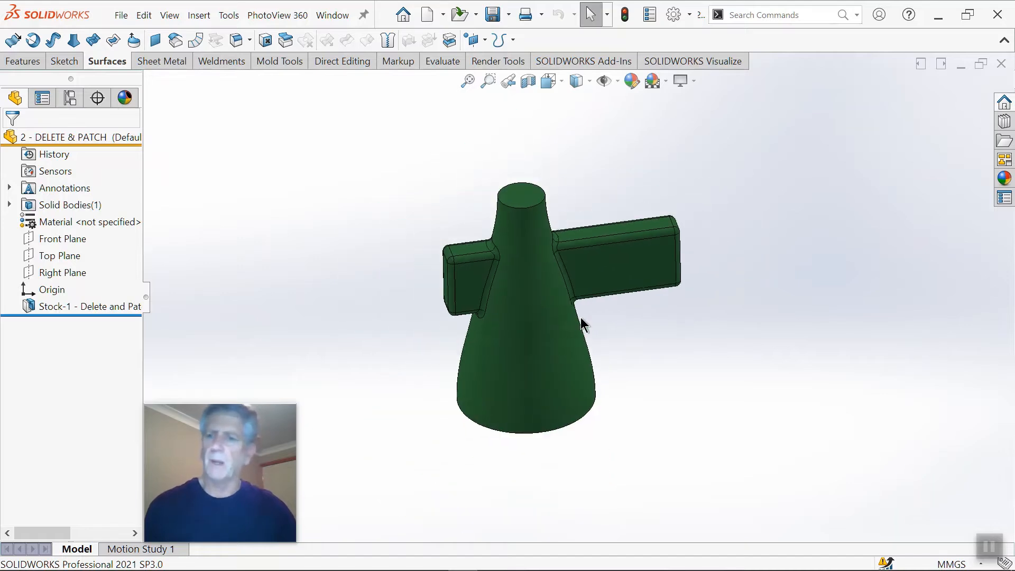
pyautogui.scroll(-2, 576, 310)
pyautogui.scroll(2, 581, 300)
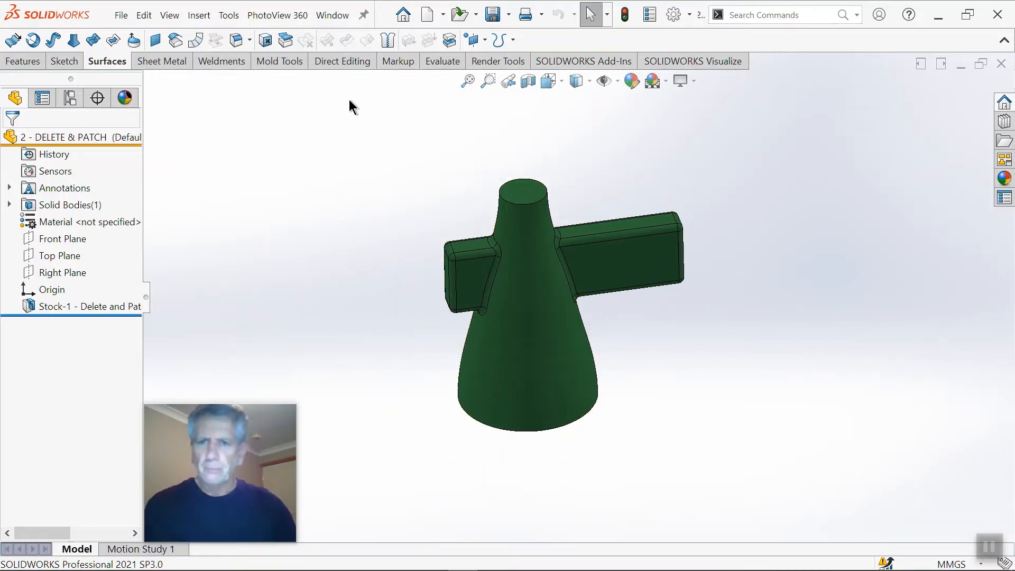
pyautogui.scroll(-2, 515, 237)
pyautogui.moveTo(514, 237); pyautogui.dragTo(525, 216, button='middle')
pyautogui.scroll(1, 525, 216)
pyautogui.moveTo(539, 275); pyautogui.dragTo(531, 282, button='middle')
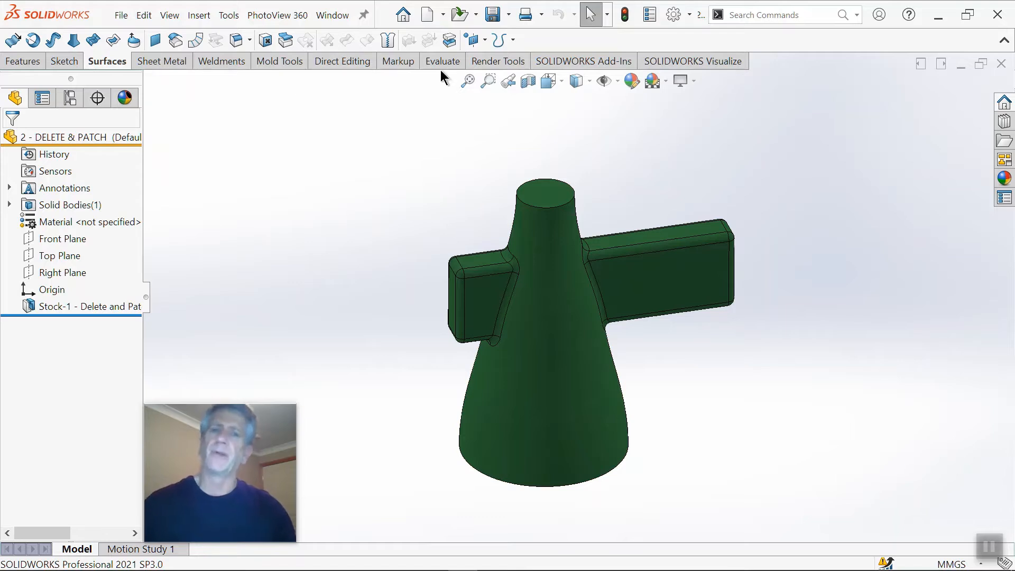
# Step: Cut the solid body in half with Cut With Surface, using the Right Plane as the cutting surface
pyautogui.click(449, 42)
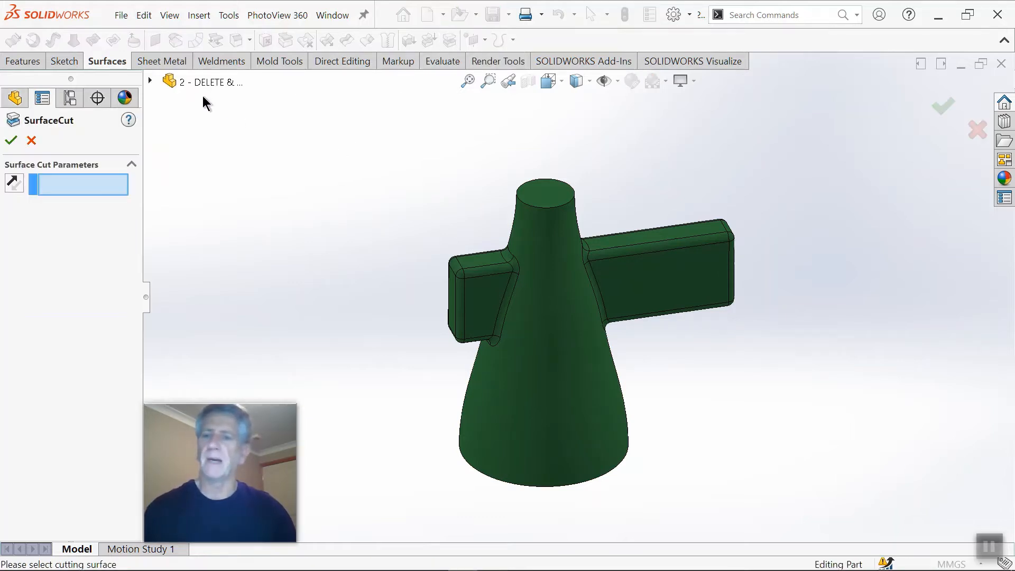
pyautogui.click(150, 81)
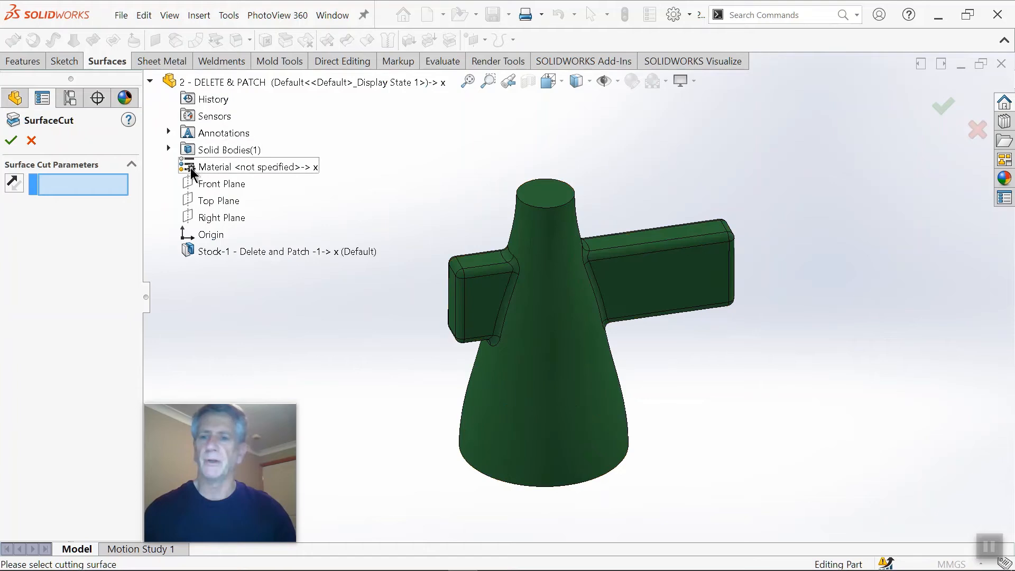
pyautogui.click(204, 217)
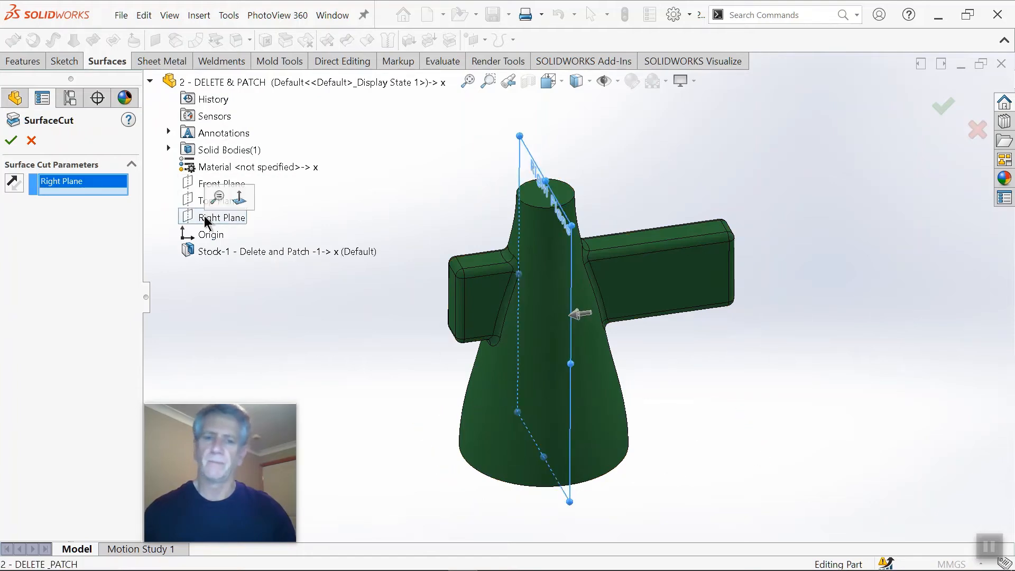
pyautogui.click(11, 141)
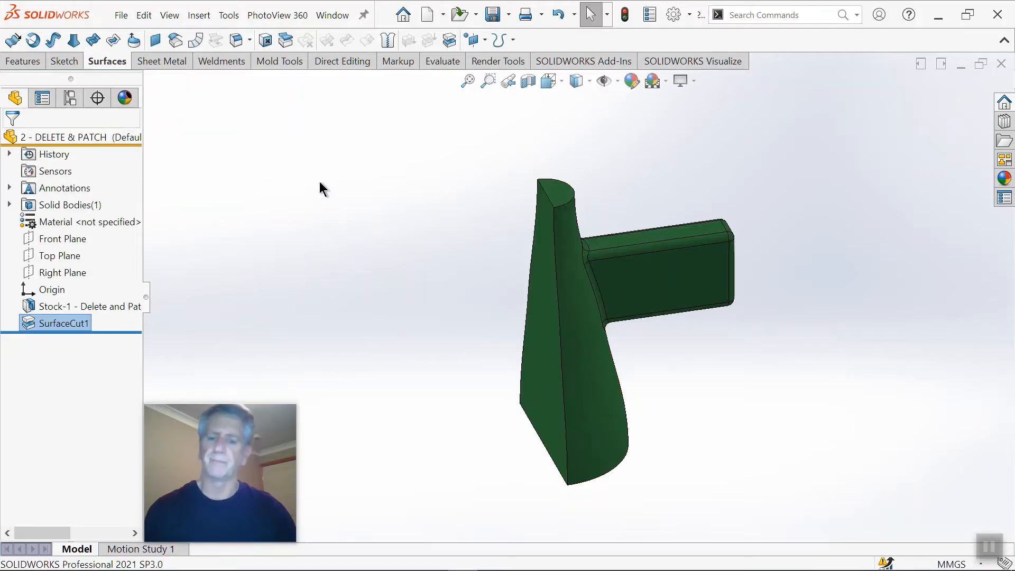
# Step: Try to mirror the SurfaceCut1 feature about the flat cut face
pyautogui.press('s')
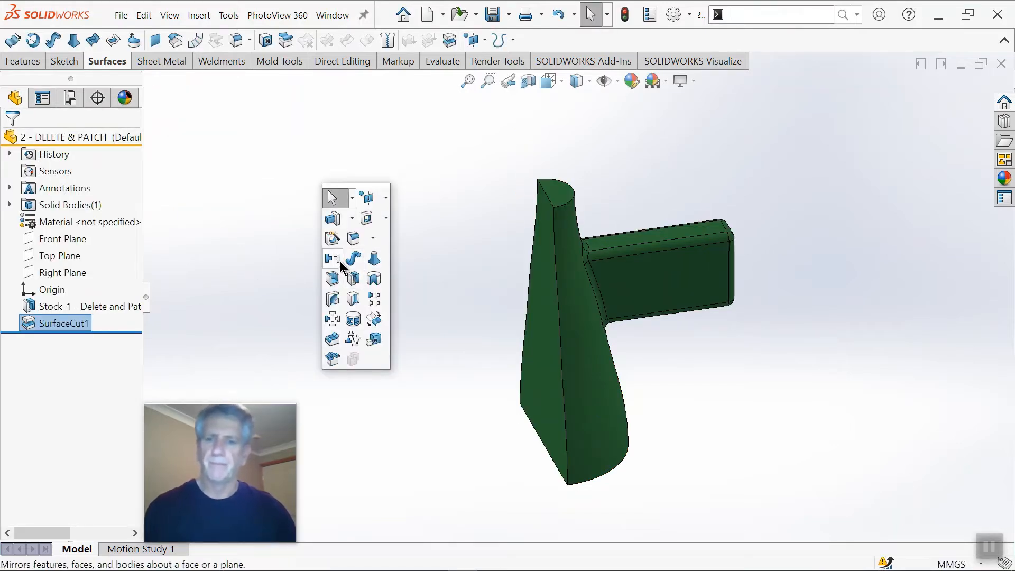
pyautogui.click(334, 257)
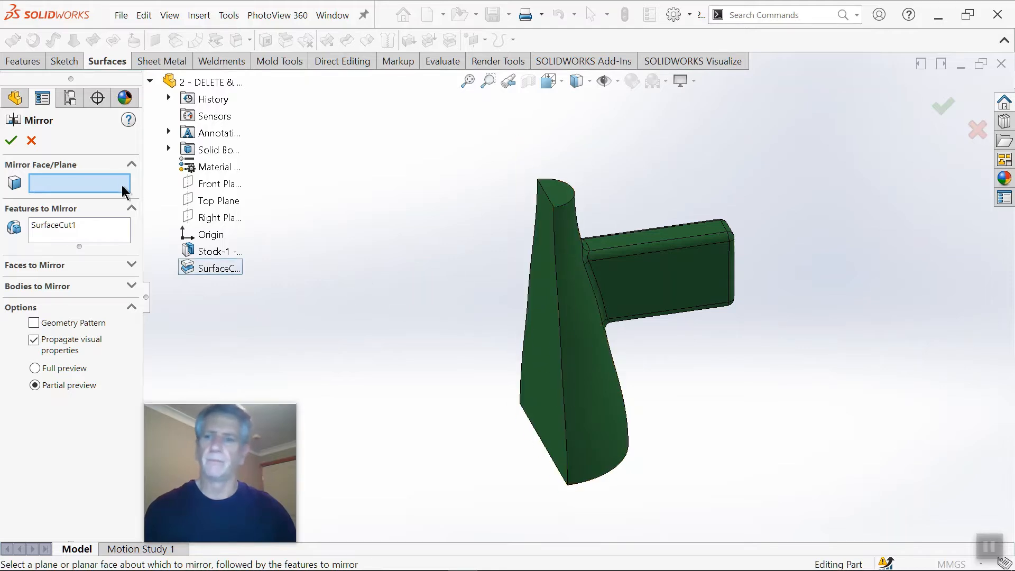
pyautogui.click(530, 387)
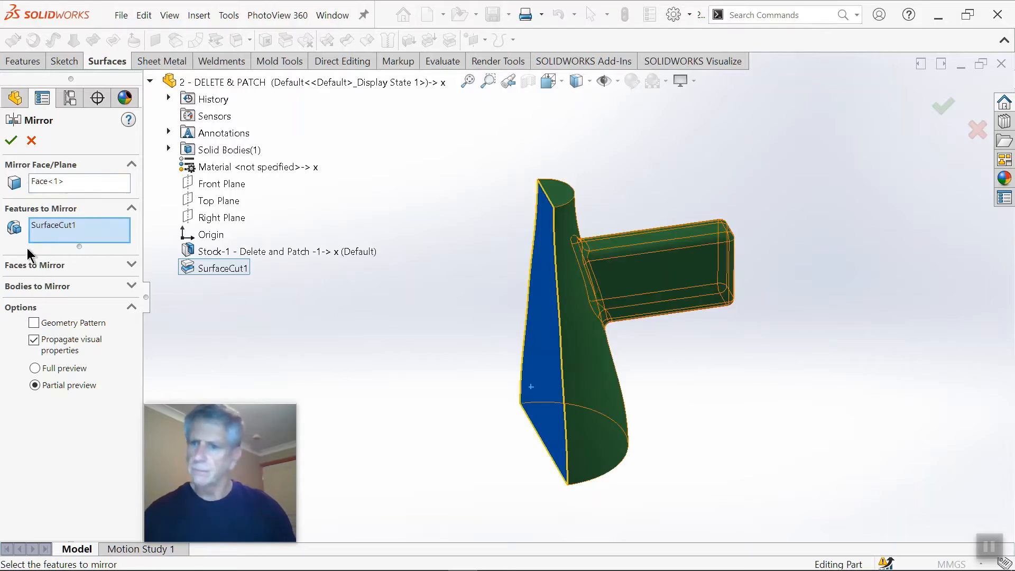
pyautogui.click(10, 142)
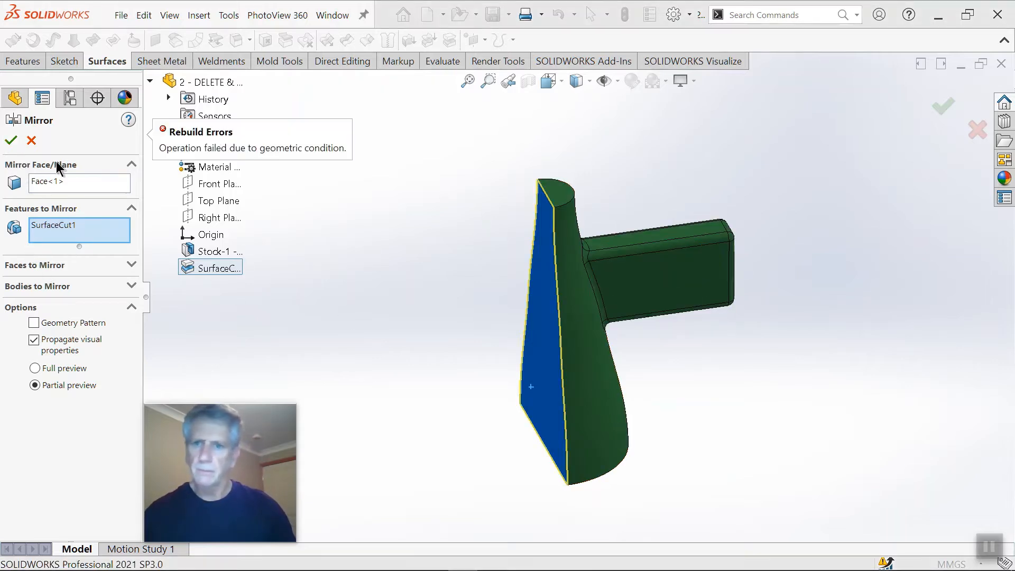
pyautogui.click(32, 140)
pyautogui.moveTo(362, 323); pyautogui.dragTo(369, 291, button='middle')
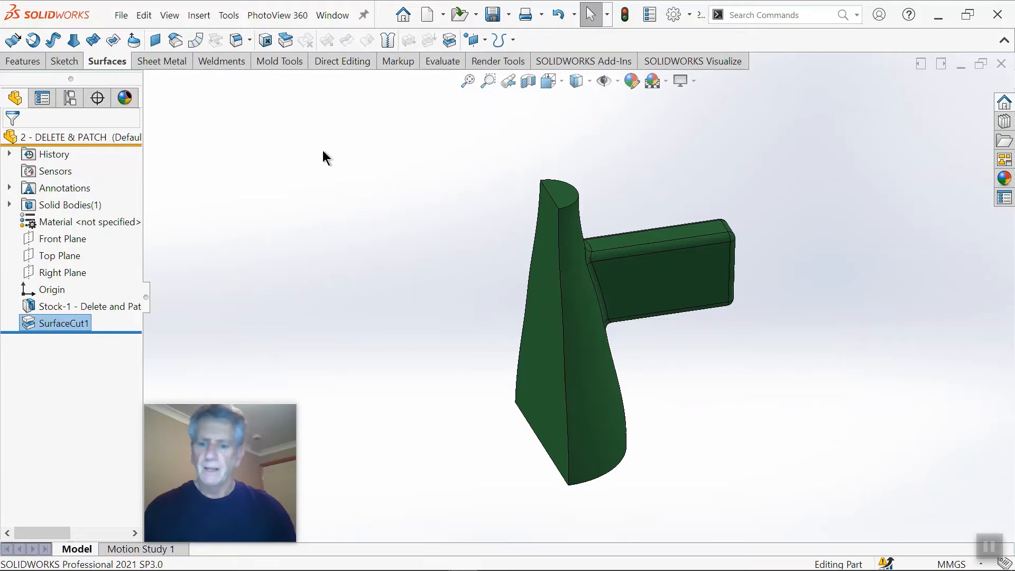
# Step: Mirror the remaining half body about the flat cut face with Merge solids on, and inspect the arms
pyautogui.press('s')
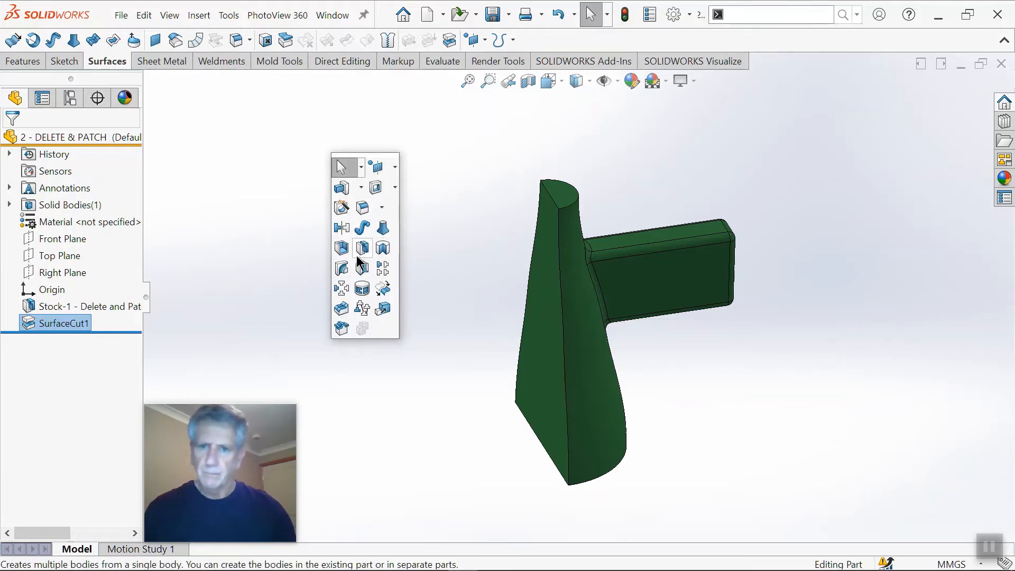
pyautogui.click(341, 229)
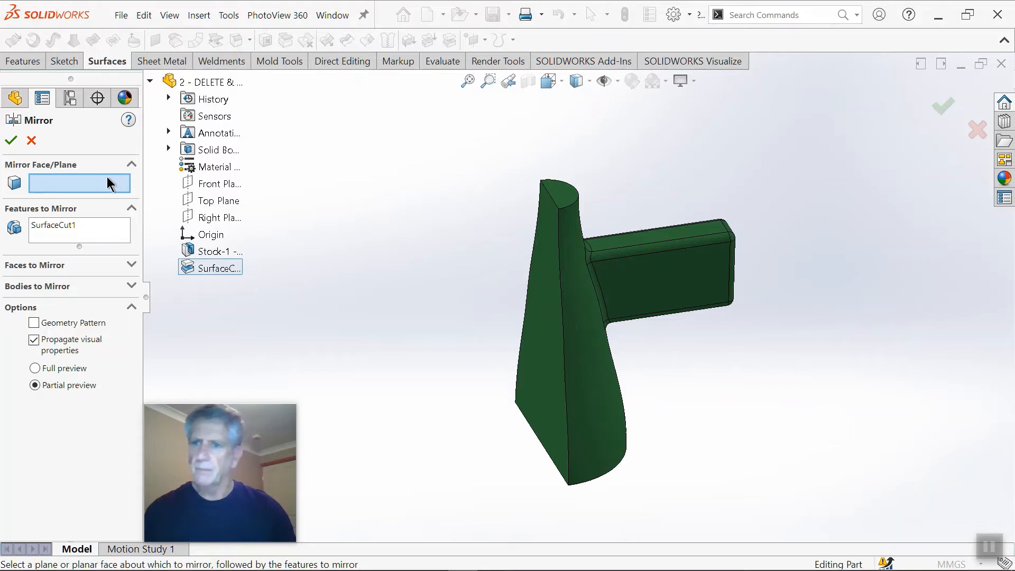
pyautogui.click(74, 227)
pyautogui.click(76, 181)
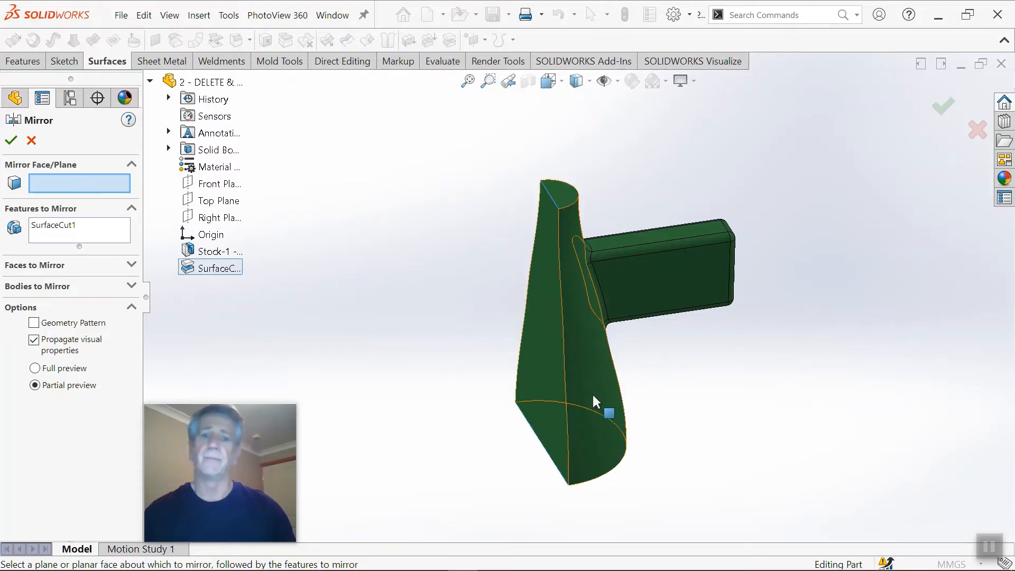
pyautogui.click(555, 383)
pyautogui.click(59, 286)
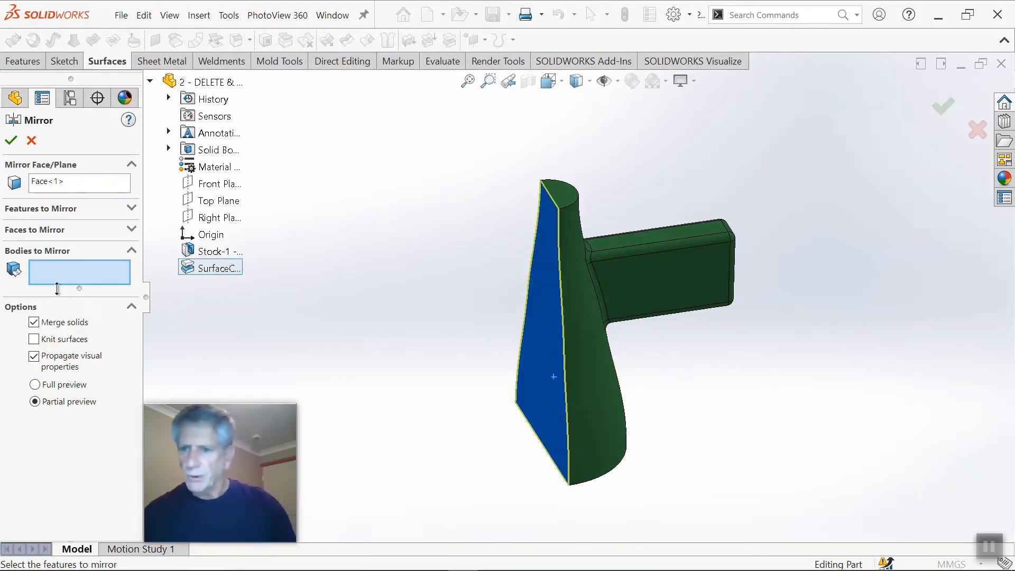
pyautogui.click(591, 346)
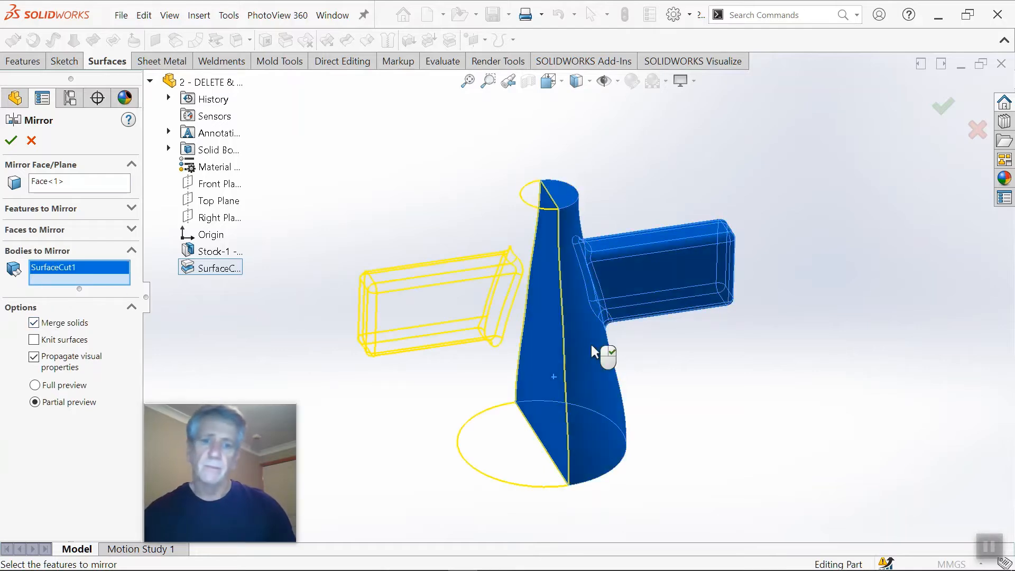
pyautogui.click(11, 140)
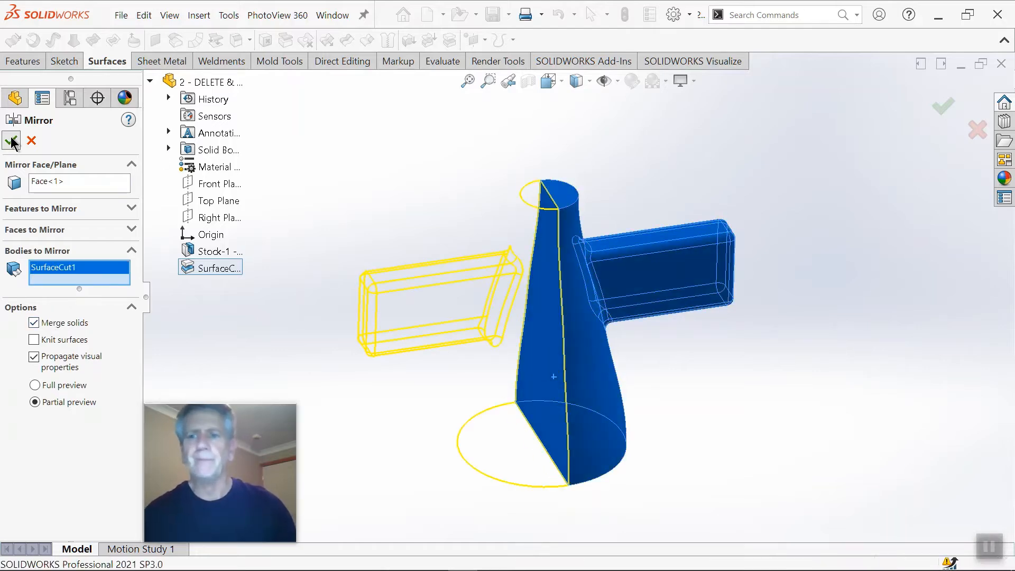
pyautogui.moveTo(544, 323); pyautogui.dragTo(628, 281, button='middle')
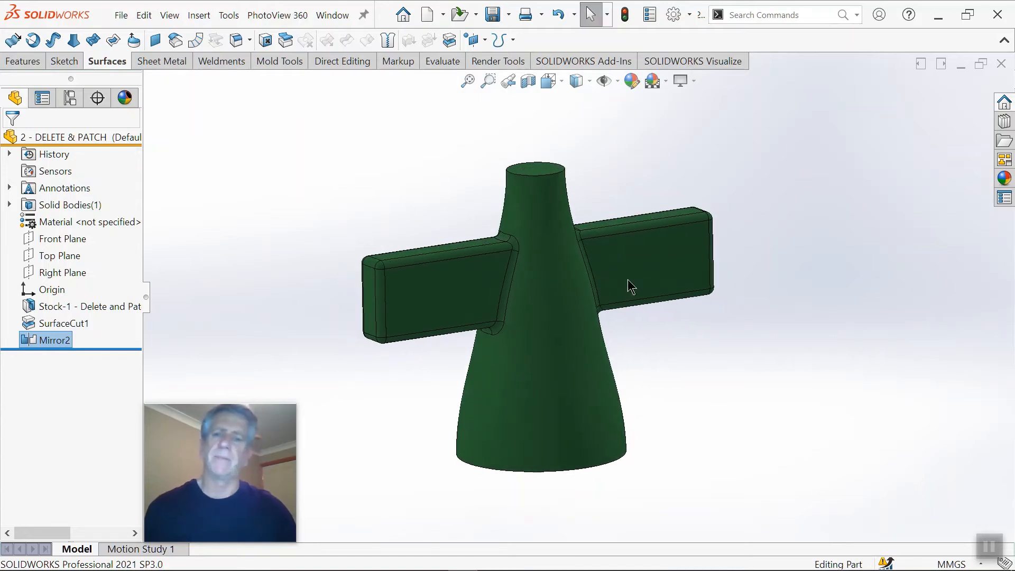
# Step: Delete the SurfaceCut1 feature together with its dependent mirror
pyautogui.click(72, 323)
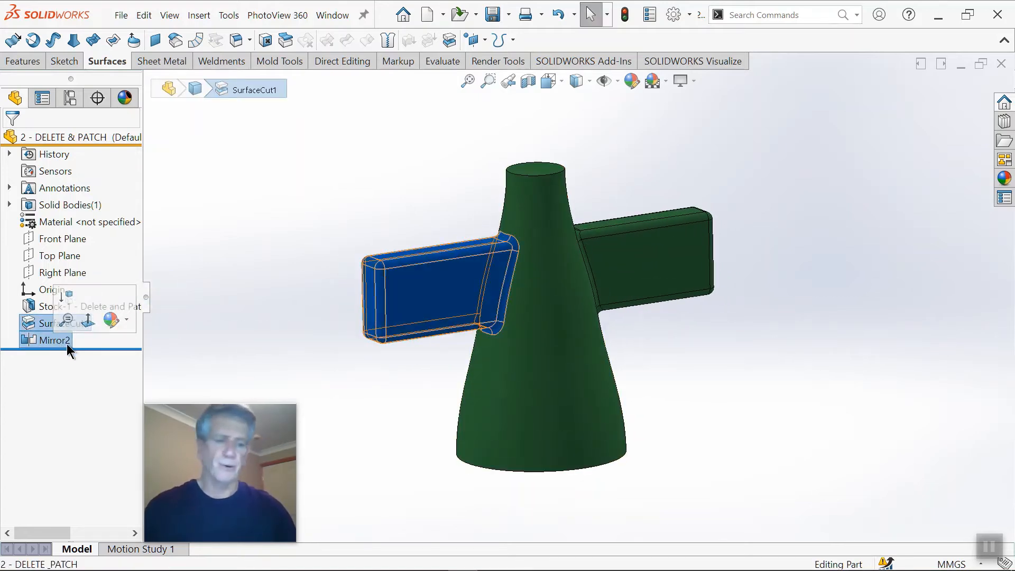
pyautogui.press('Delete')
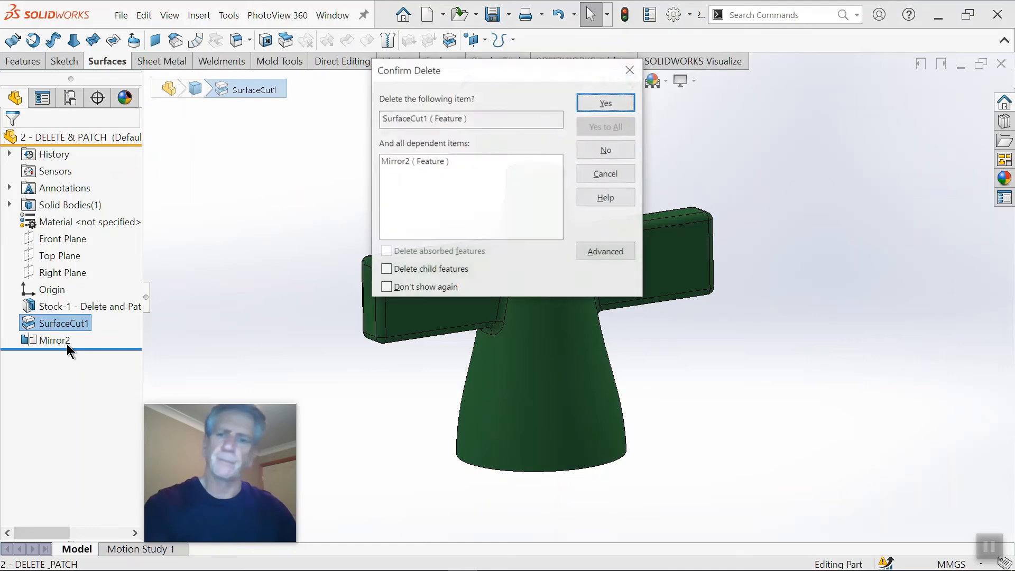
pyautogui.click(606, 103)
# Step: Set up a Delete Face with Delete and Patch, selecting the short arm's near side face, upper face, edge rounding and adjoining cone fillets
pyautogui.moveTo(568, 253); pyautogui.dragTo(706, 356, button='middle')
pyautogui.scroll(-1, 537, 292)
pyautogui.moveTo(537, 290); pyautogui.dragTo(540, 290, button='middle')
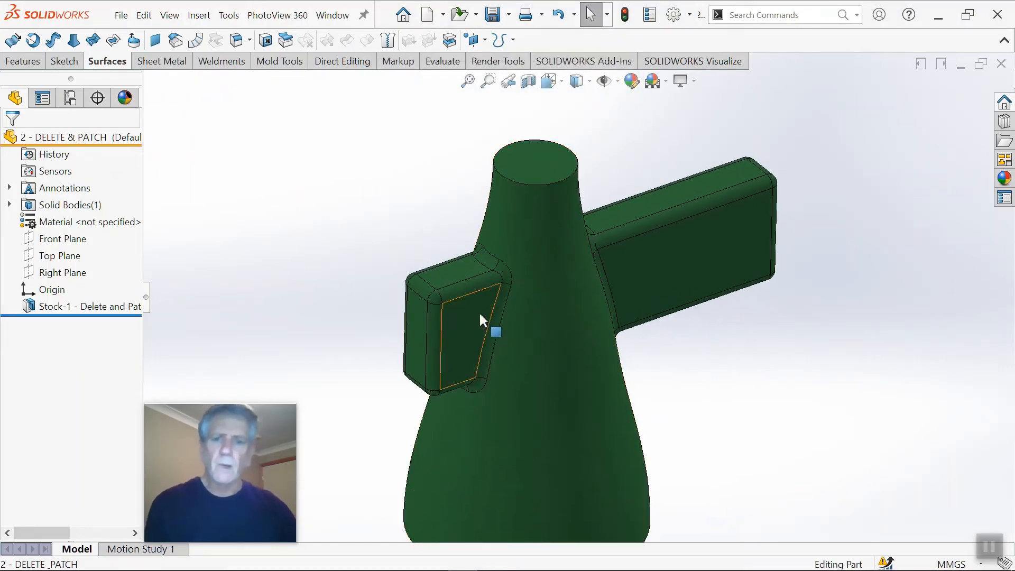
pyautogui.click(266, 41)
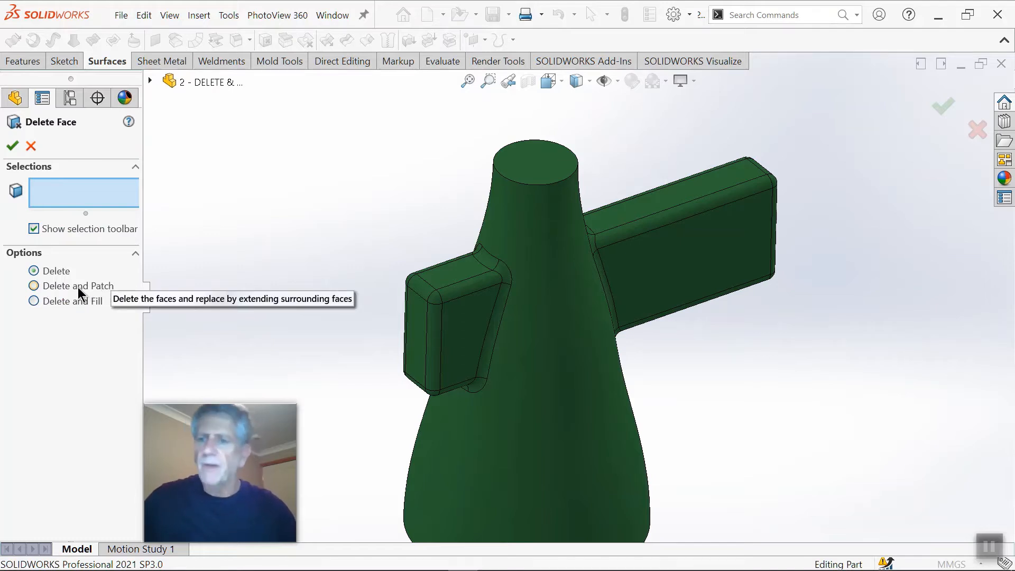
pyautogui.click(33, 286)
pyautogui.scroll(-5, 319, 352)
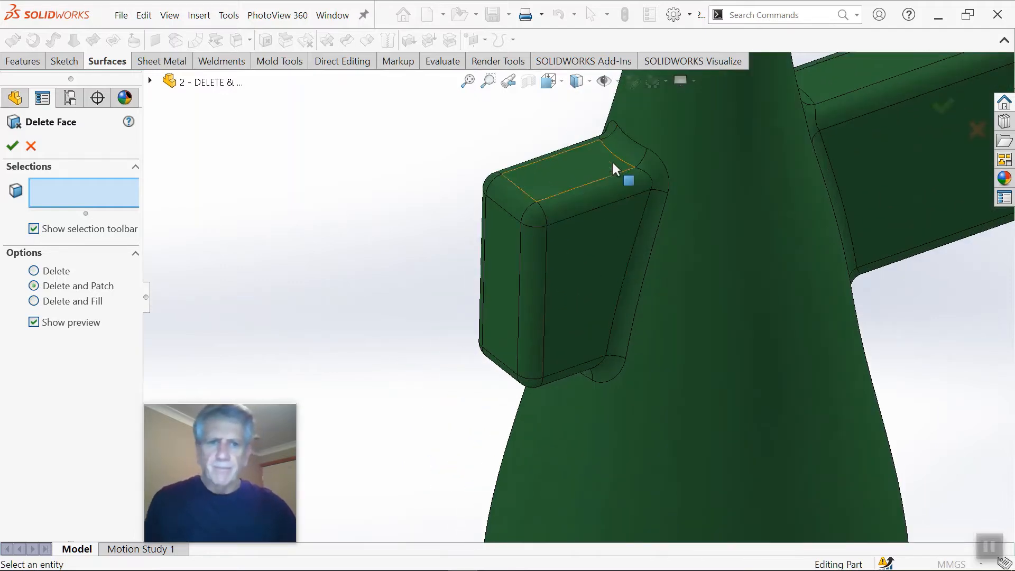
pyautogui.click(624, 152)
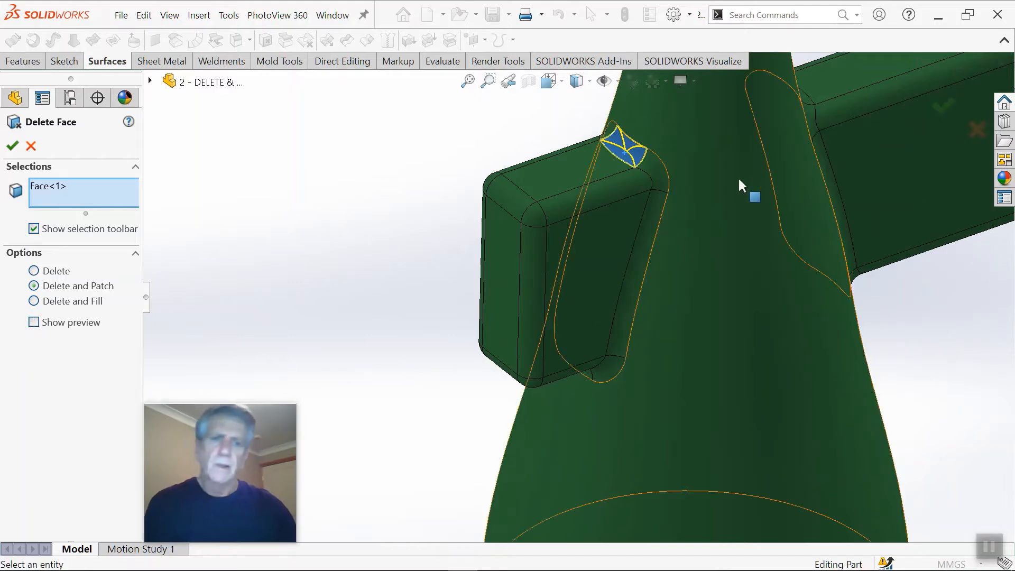
pyautogui.click(655, 174)
pyautogui.click(652, 210)
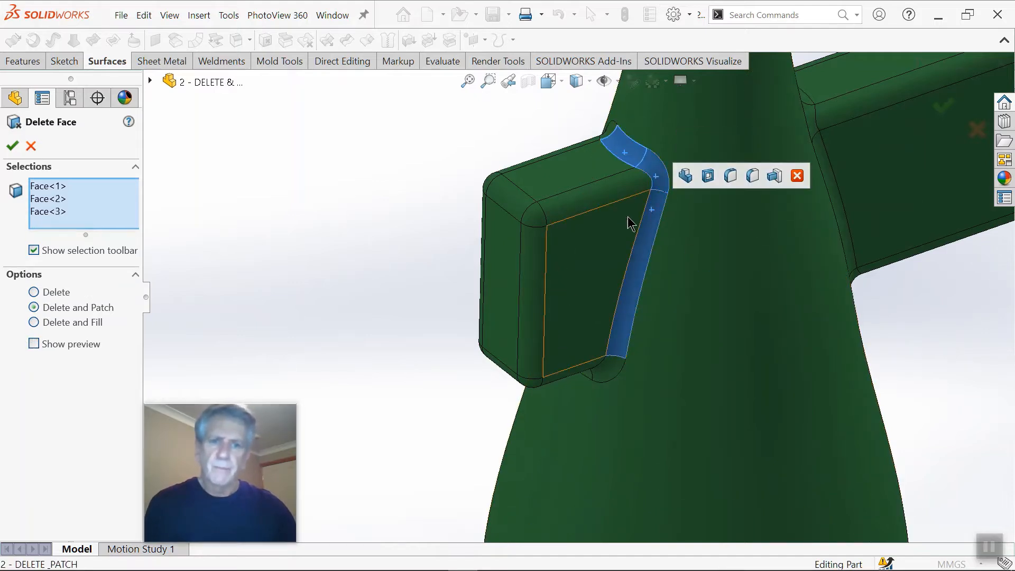
pyautogui.click(609, 217)
pyautogui.click(604, 198)
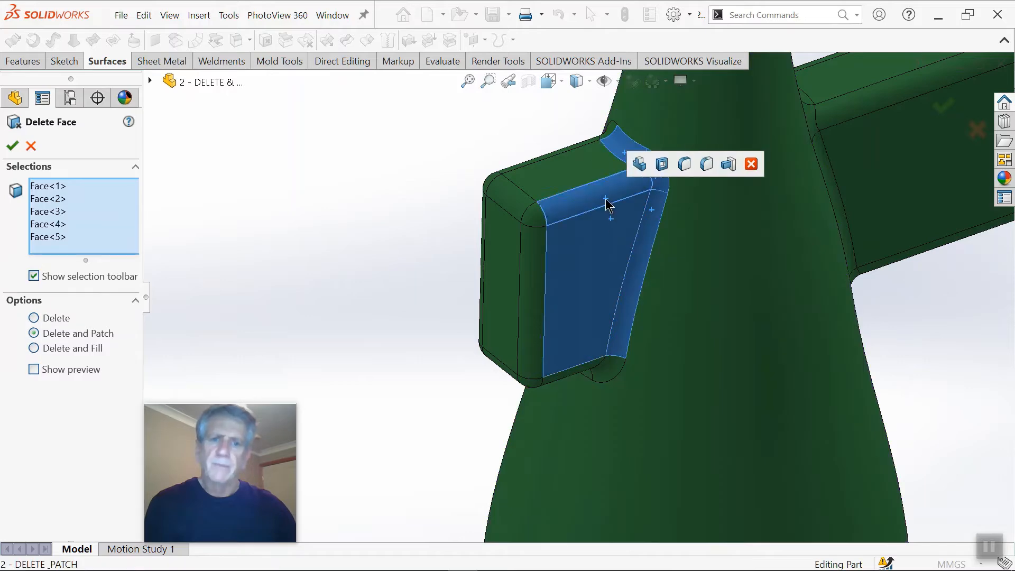
pyautogui.click(584, 173)
# Step: Add the short arm's upper corner cone fillet, far upper edge rounding, far side cone fillet and far side face to the deletion
pyautogui.moveTo(585, 174); pyautogui.dragTo(661, 238, button='middle')
pyautogui.moveTo(472, 154); pyautogui.dragTo(484, 136, button='middle')
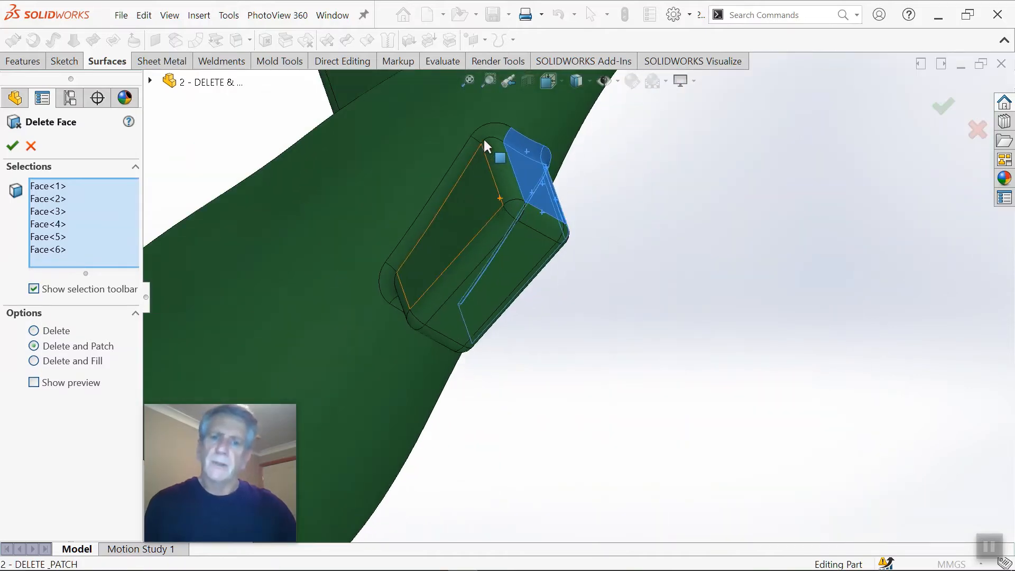
pyautogui.click(486, 134)
pyautogui.click(485, 151)
pyautogui.click(468, 167)
pyautogui.click(469, 182)
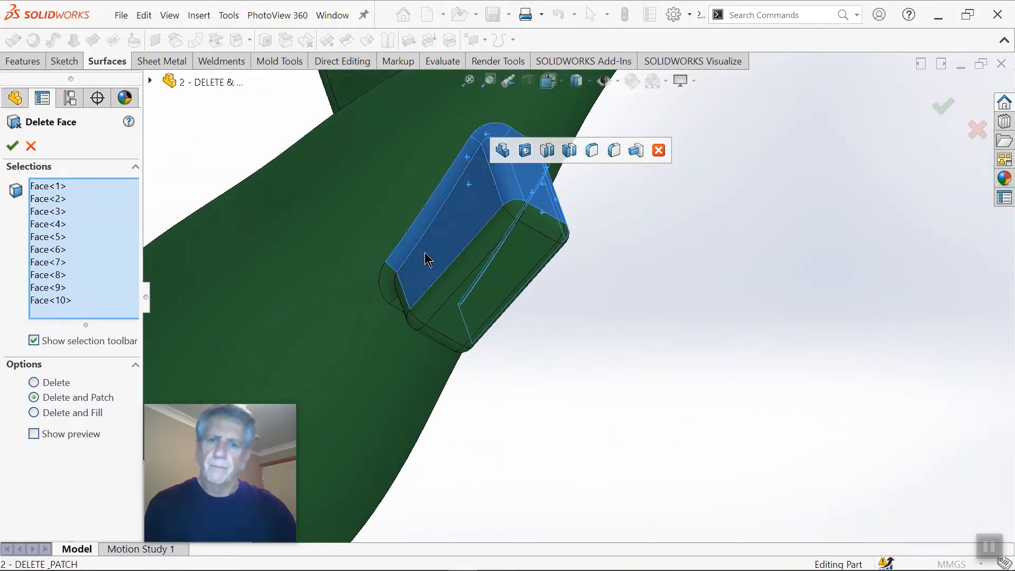
# Step: Add the arm's two lower corner cone fillets, underside cone fillet and both lower edge roundings to the face selection
pyautogui.moveTo(424, 252); pyautogui.dragTo(452, 271, button='middle')
pyautogui.scroll(-2, 397, 284)
pyautogui.click(391, 286)
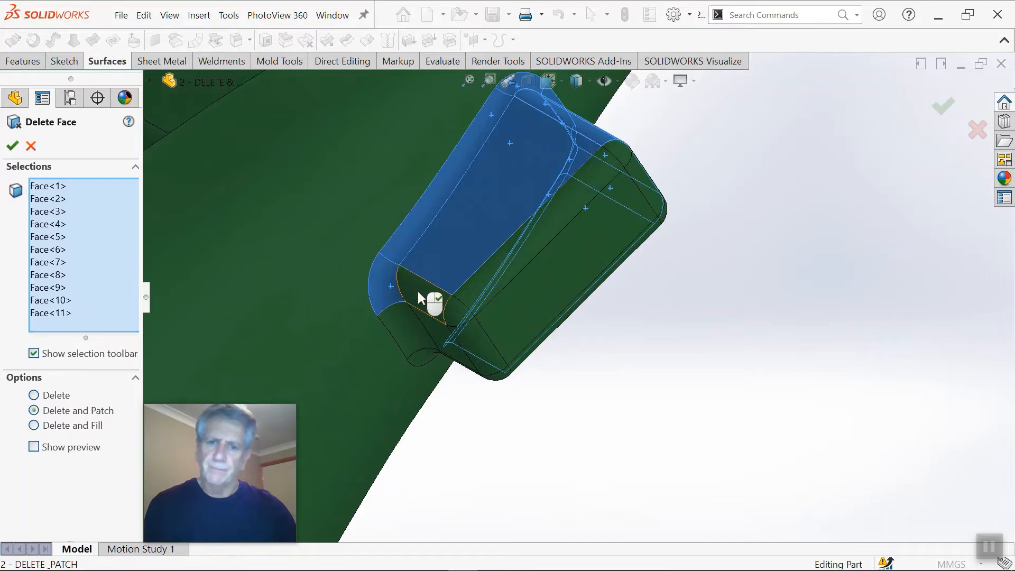
pyautogui.click(417, 291)
pyautogui.click(406, 323)
pyautogui.moveTo(434, 338); pyautogui.dragTo(404, 312, button='middle')
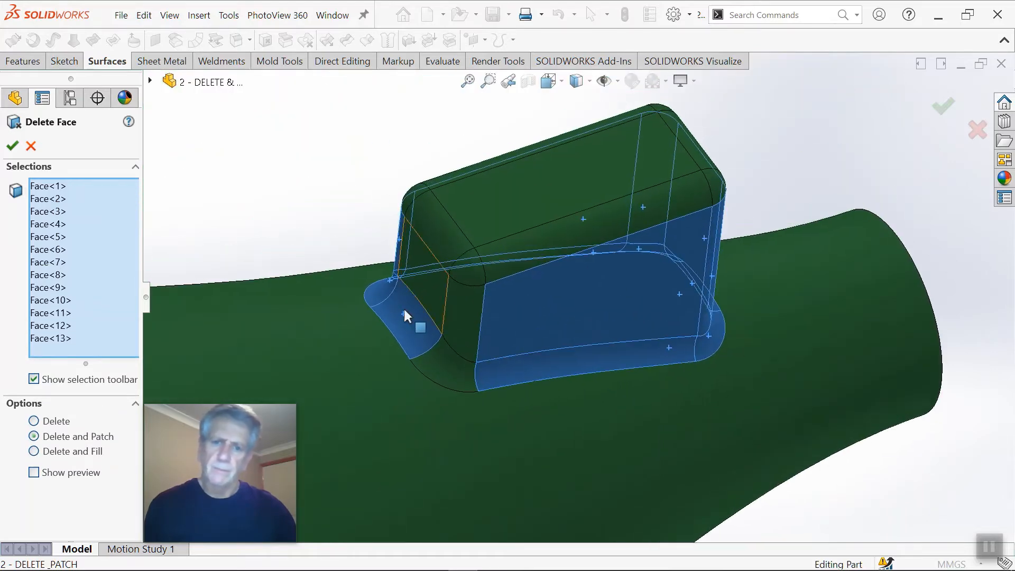
pyautogui.click(432, 358)
pyautogui.click(460, 299)
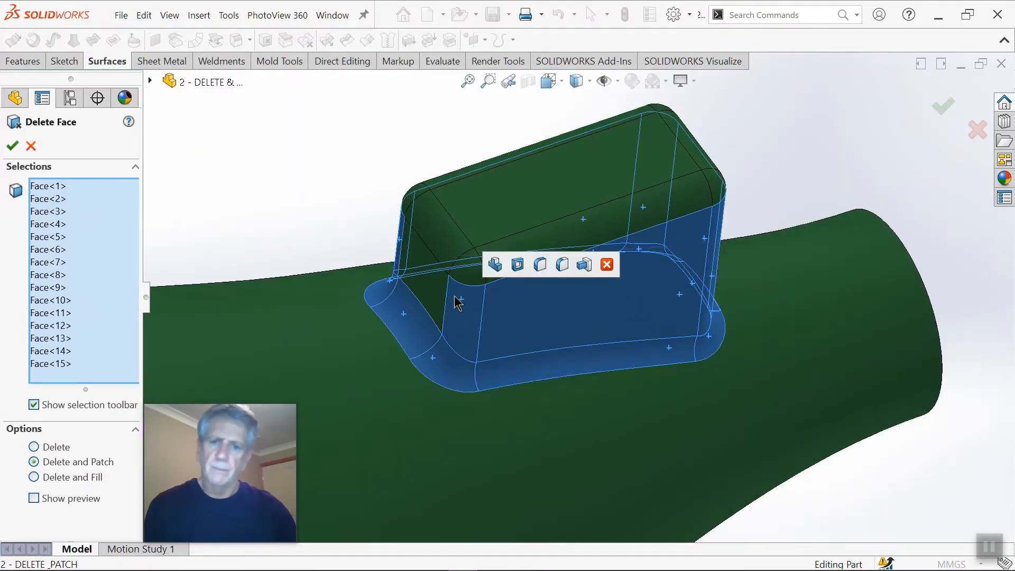
# Step: Add the arm's underside, end face, lower and near end edge roundings and the corner between them to the selection
pyautogui.click(439, 289)
pyautogui.click(458, 245)
pyautogui.click(478, 230)
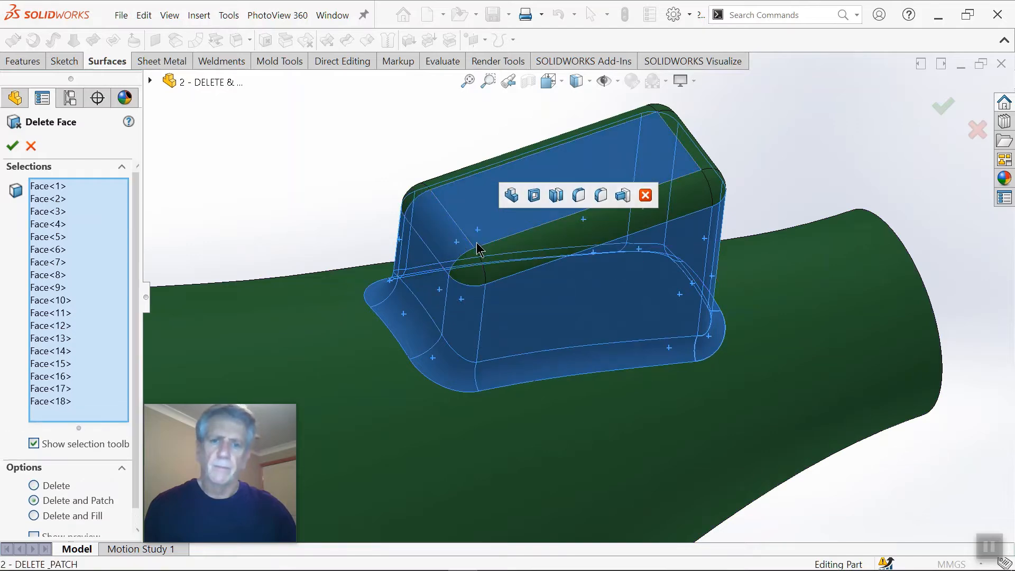
pyautogui.click(472, 261)
pyautogui.click(500, 256)
pyautogui.scroll(1, 578, 256)
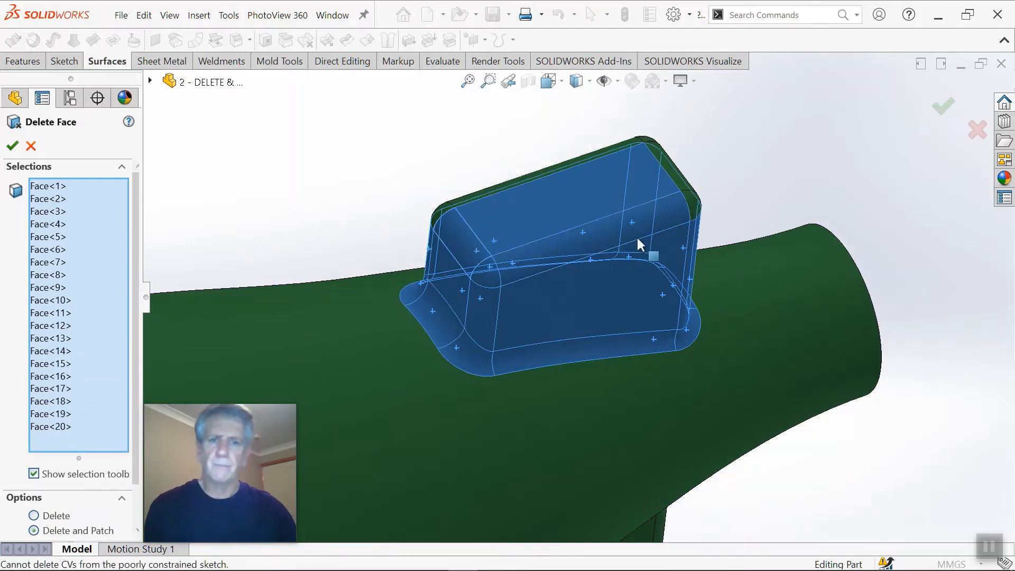
# Step: Select the rounding along the arm end's upper edge and try to extend the selection to all surrounding faces
pyautogui.moveTo(638, 239); pyautogui.dragTo(480, 284, button='middle')
pyautogui.click(632, 209)
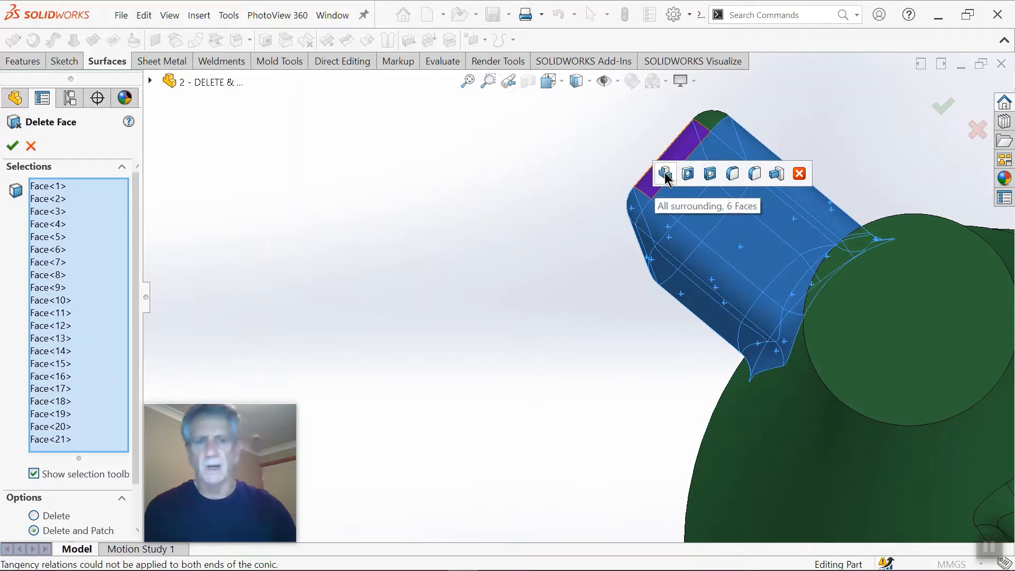
pyautogui.click(664, 174)
# Step: Reselect the arm's upper face, near upper edge rounding, near side face and the adjoining cone fillets for deletion
pyautogui.scroll(-1, 650, 197)
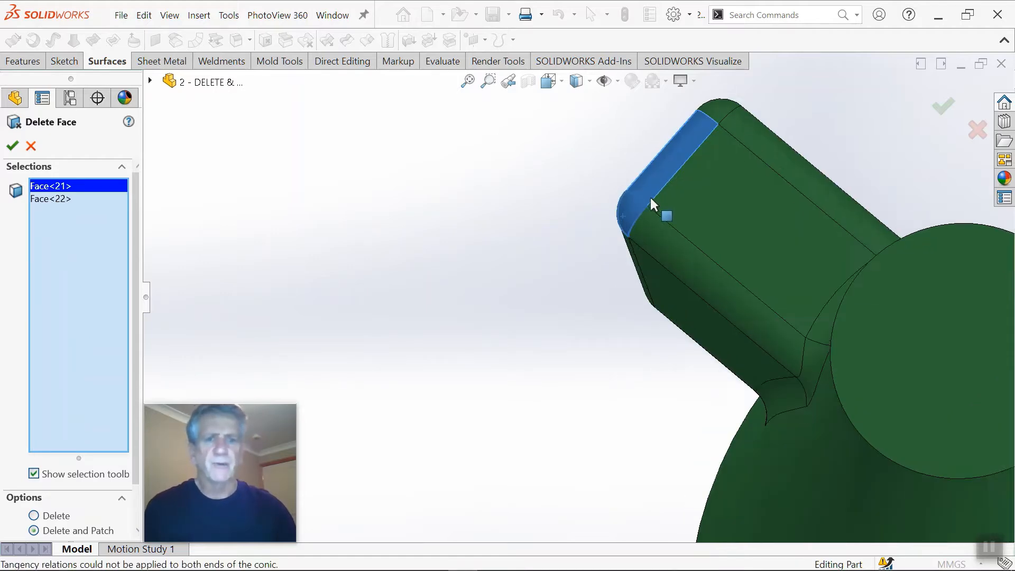
pyautogui.moveTo(651, 203); pyautogui.dragTo(690, 186, button='middle')
pyautogui.click(679, 215)
pyautogui.click(697, 232)
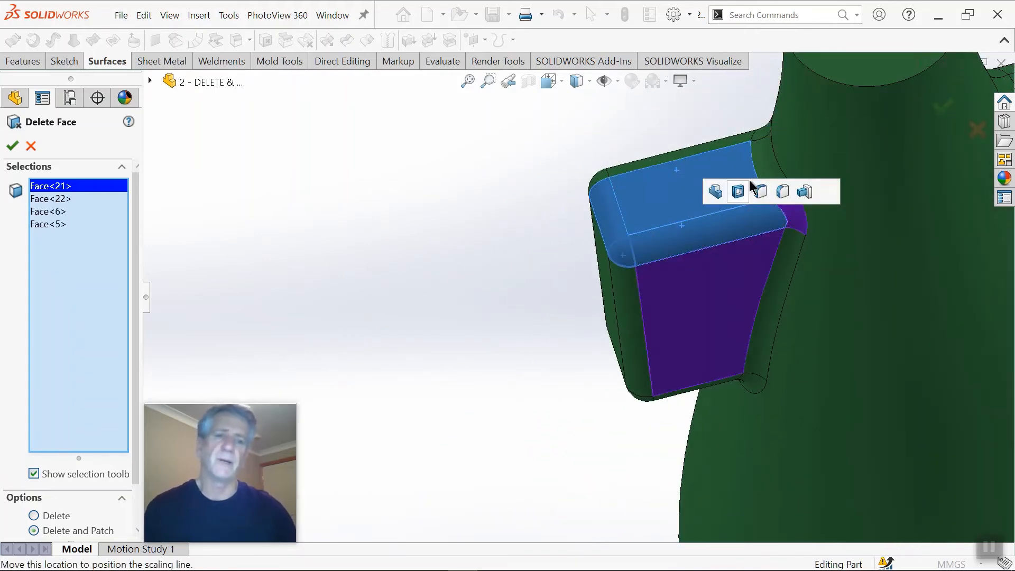
pyautogui.click(781, 221)
pyautogui.click(788, 210)
pyautogui.click(785, 239)
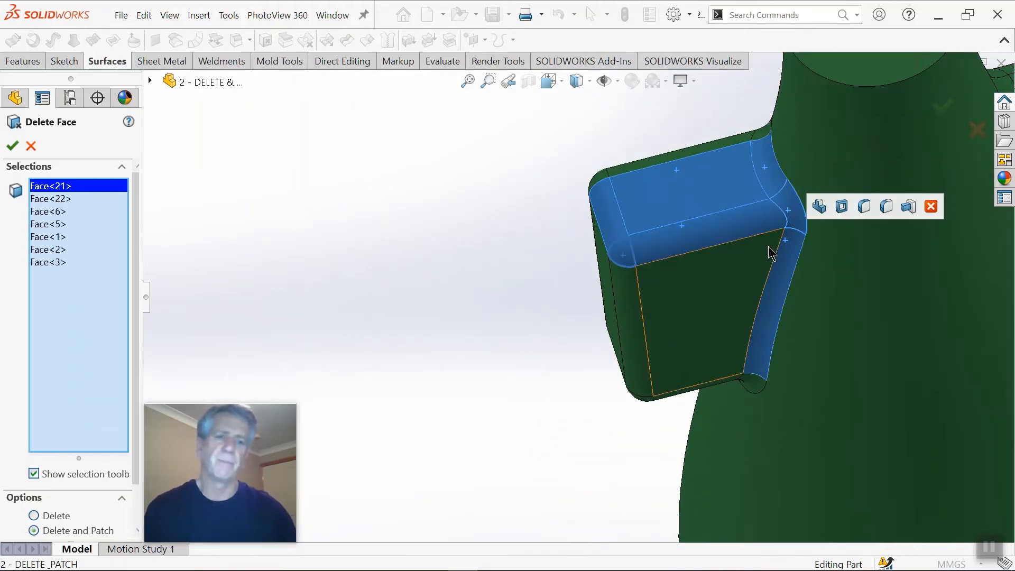
pyautogui.click(765, 247)
# Step: Add the near lower corner cone fillet, near lower edge rounding and underside cone fillet to the faces being deleted
pyautogui.moveTo(764, 248); pyautogui.dragTo(709, 313, button='middle')
pyautogui.scroll(-3, 709, 309)
pyautogui.click(671, 347)
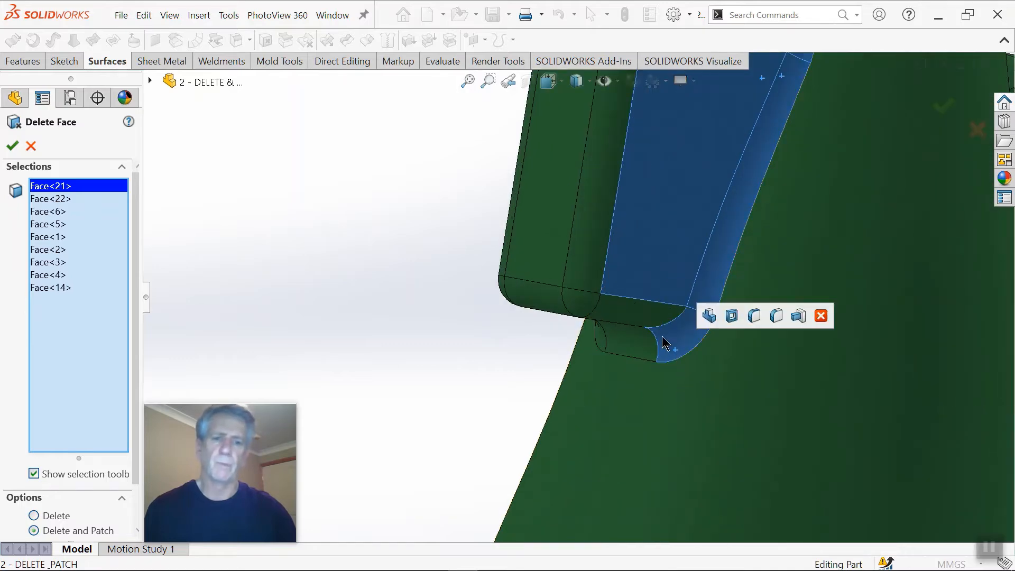
pyautogui.click(648, 313)
pyautogui.click(628, 336)
# Step: Add the far lower corner fillet, far lower edge rounding, lower end rounding, underside and lower end corner to the selection
pyautogui.moveTo(632, 343); pyautogui.dragTo(807, 349, button='middle')
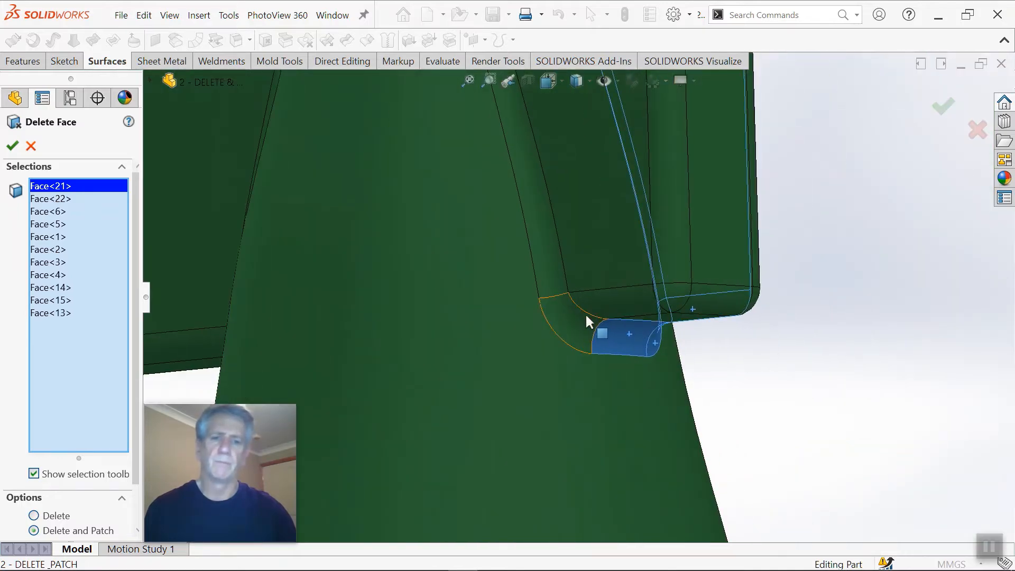
pyautogui.click(584, 323)
pyautogui.click(604, 306)
pyautogui.click(691, 307)
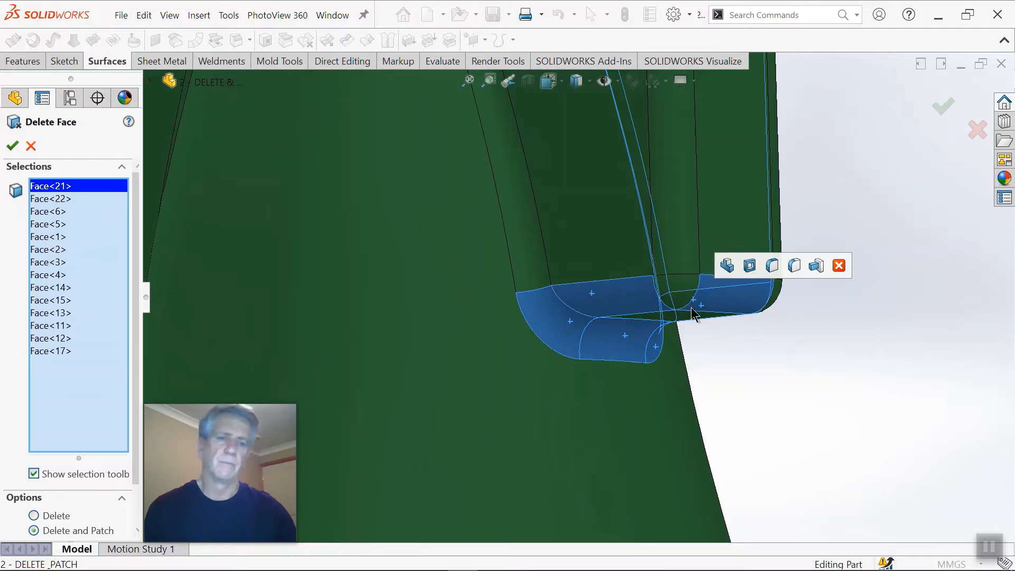
pyautogui.moveTo(690, 306); pyautogui.dragTo(620, 237, button='middle')
pyautogui.click(620, 239)
pyautogui.click(587, 154)
pyautogui.scroll(3, 536, 136)
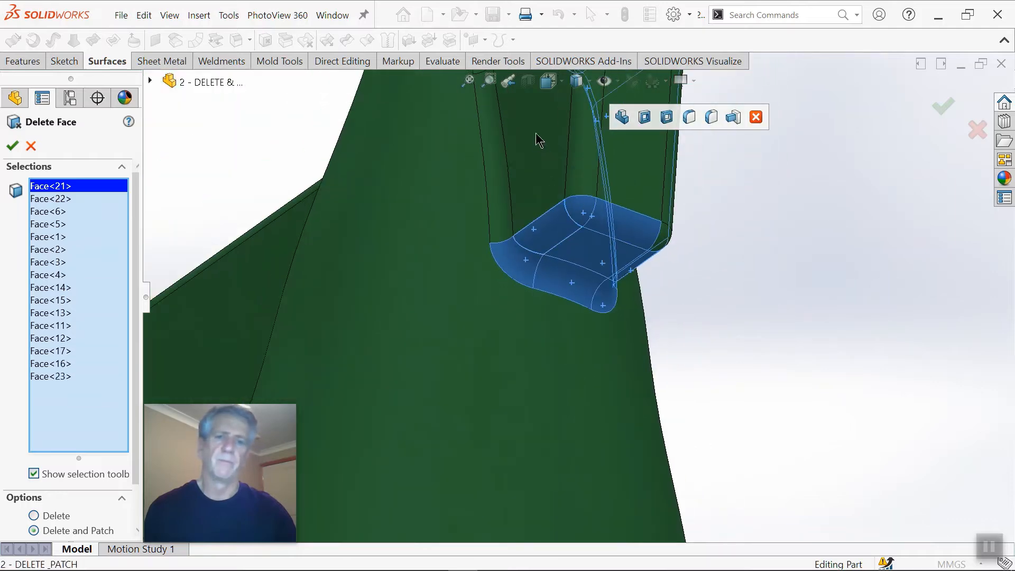
# Step: Select the far side's cone fillet and flat face, plus the far upper corner fillet and edge rounding
pyautogui.moveTo(536, 136); pyautogui.dragTo(562, 302, button='middle')
pyautogui.scroll(-1, 515, 211)
pyautogui.click(490, 190)
pyautogui.click(542, 187)
pyautogui.scroll(6, 571, 221)
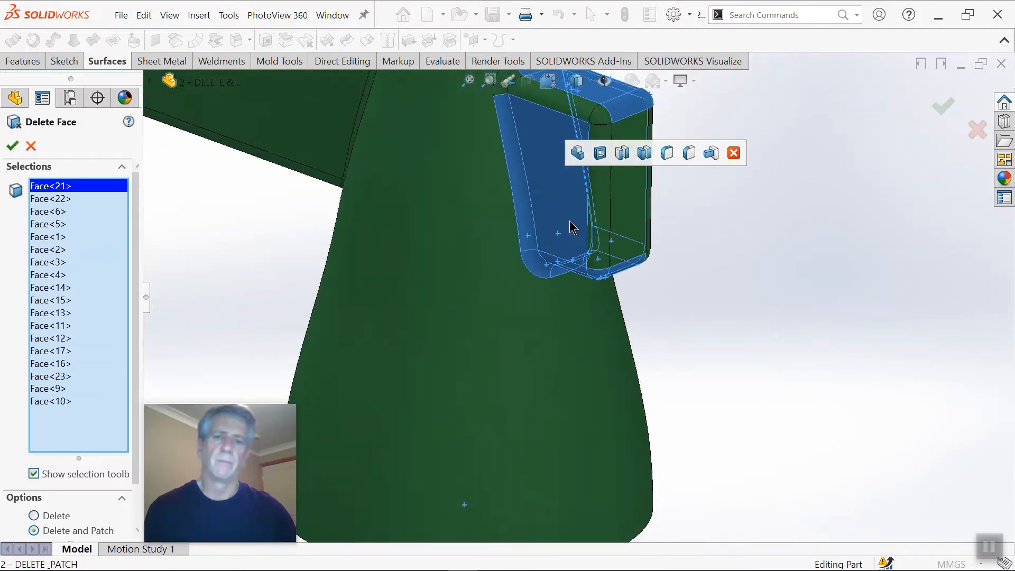
pyautogui.scroll(-4, 570, 190)
pyautogui.click(516, 178)
pyautogui.click(529, 194)
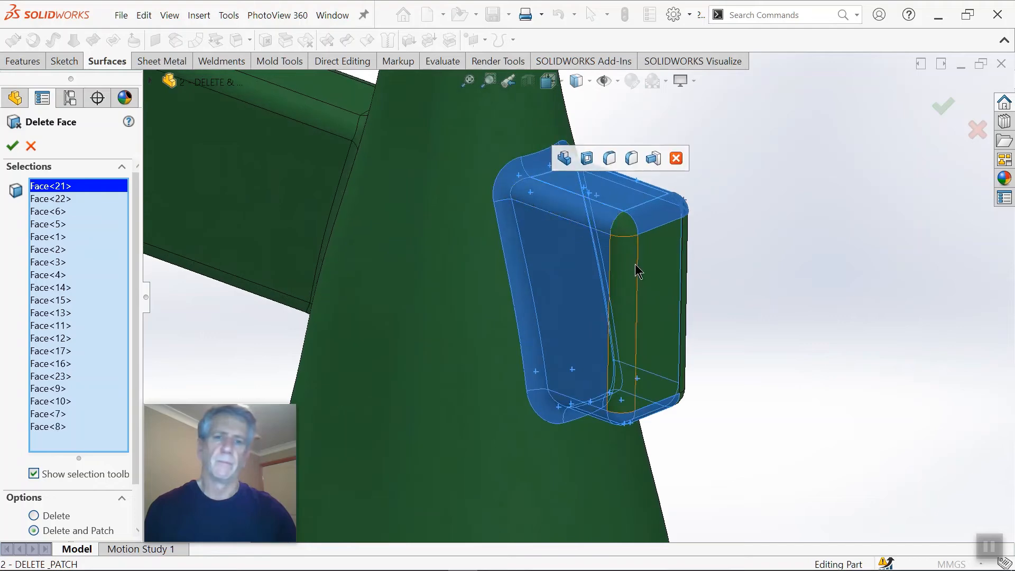
# Step: Complete the selection with the arm's end face, its remaining side edge roundings and the remaining end corners
pyautogui.moveTo(637, 263); pyautogui.dragTo(608, 223, button='middle')
pyautogui.click(608, 223)
pyautogui.click(652, 288)
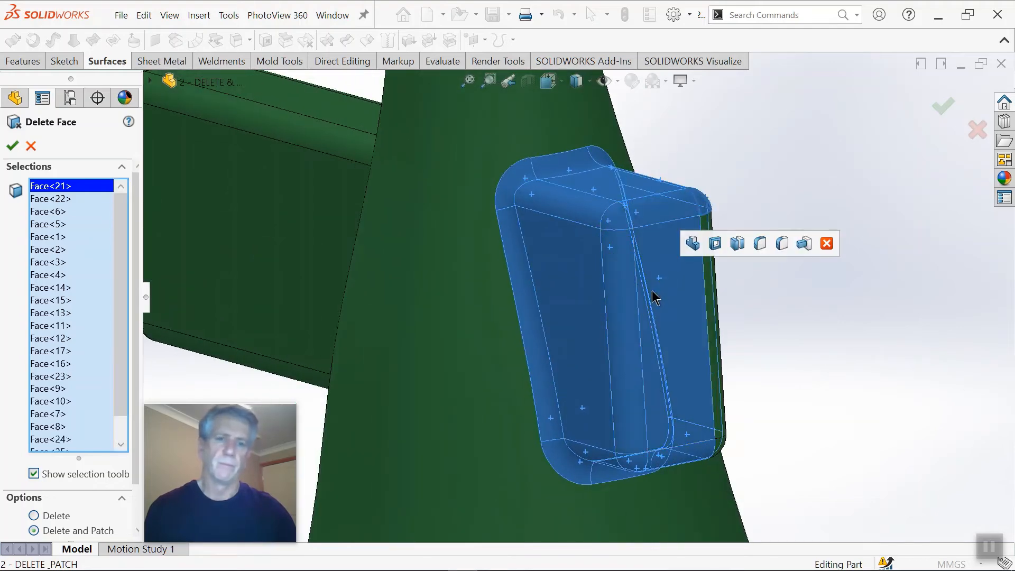
pyautogui.moveTo(651, 290); pyautogui.dragTo(672, 265, button='middle')
pyautogui.click(725, 310)
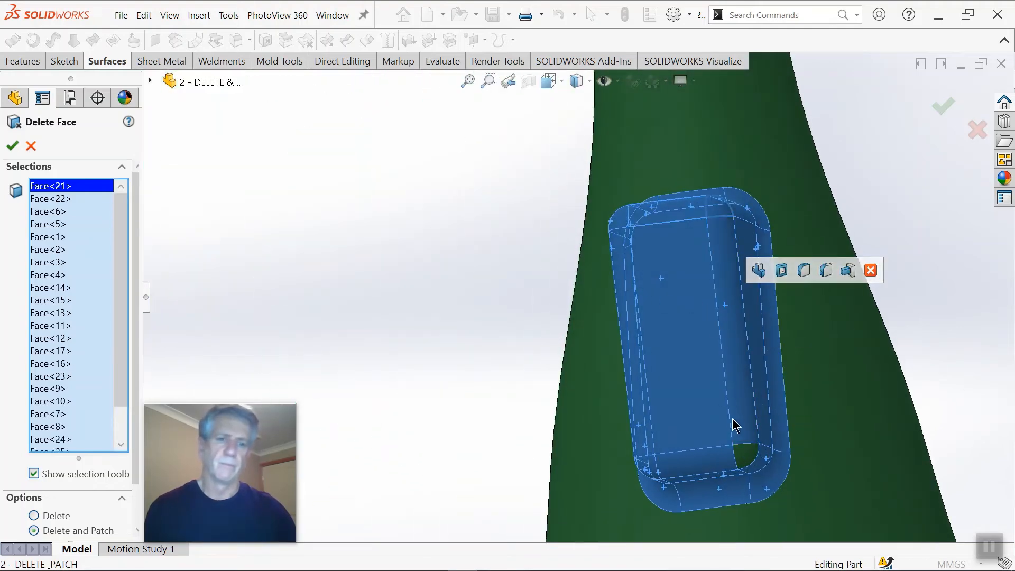
pyautogui.click(742, 449)
# Step: Review the full face selection and apply the Delete and Patch to remove the short arm from the cone
pyautogui.scroll(4, 740, 449)
pyautogui.moveTo(680, 262); pyautogui.dragTo(581, 358, button='middle')
pyautogui.scroll(2, 719, 333)
pyautogui.moveTo(867, 312); pyautogui.dragTo(848, 351, button='middle')
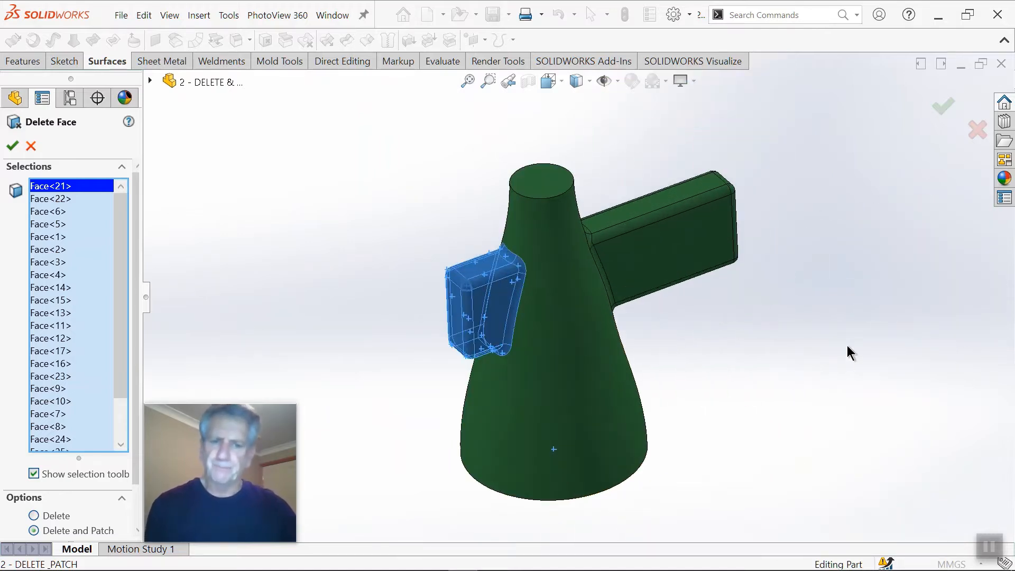
pyautogui.moveTo(122, 351); pyautogui.dragTo(127, 373)
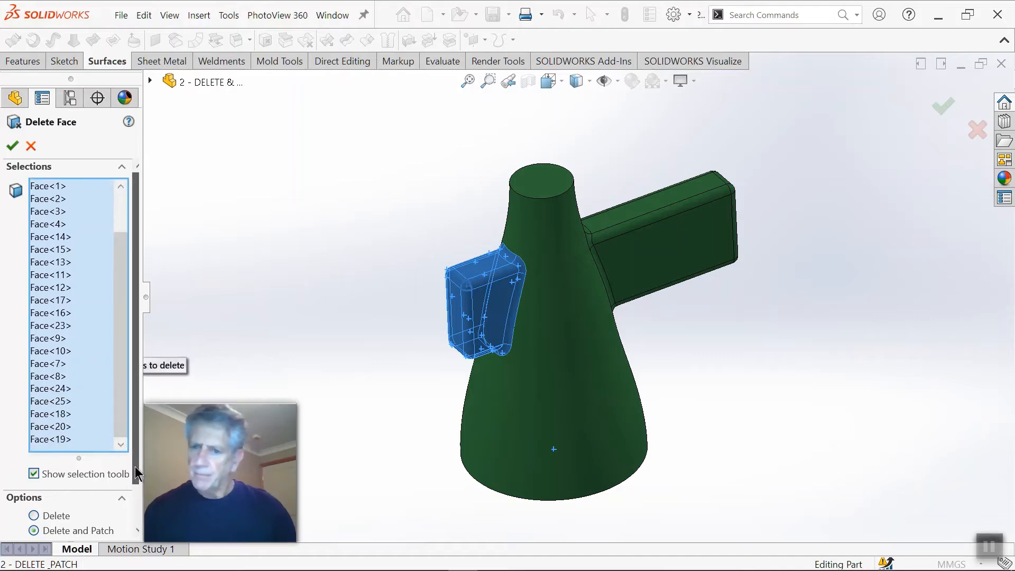
pyautogui.moveTo(135, 466); pyautogui.dragTo(111, 504)
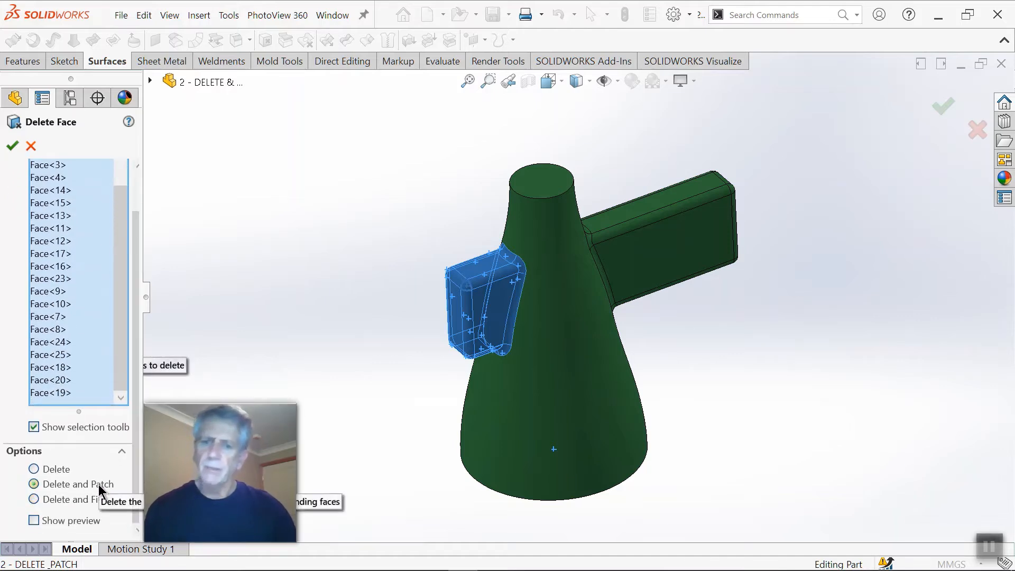
pyautogui.click(943, 109)
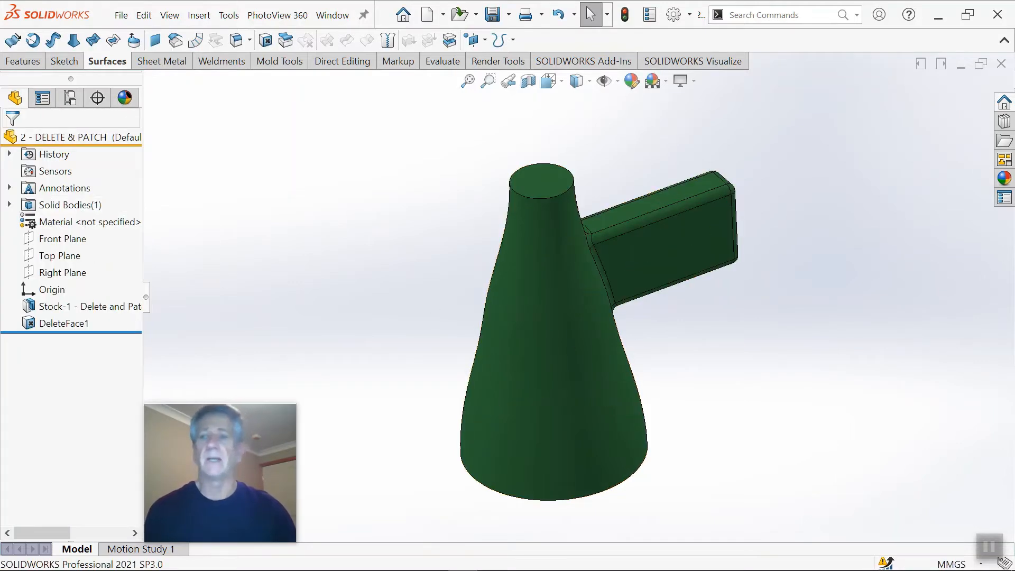
# Step: Examine the part's solid bodies and the cone surface where the short arm was removed, ending in isometric view
pyautogui.click(9, 205)
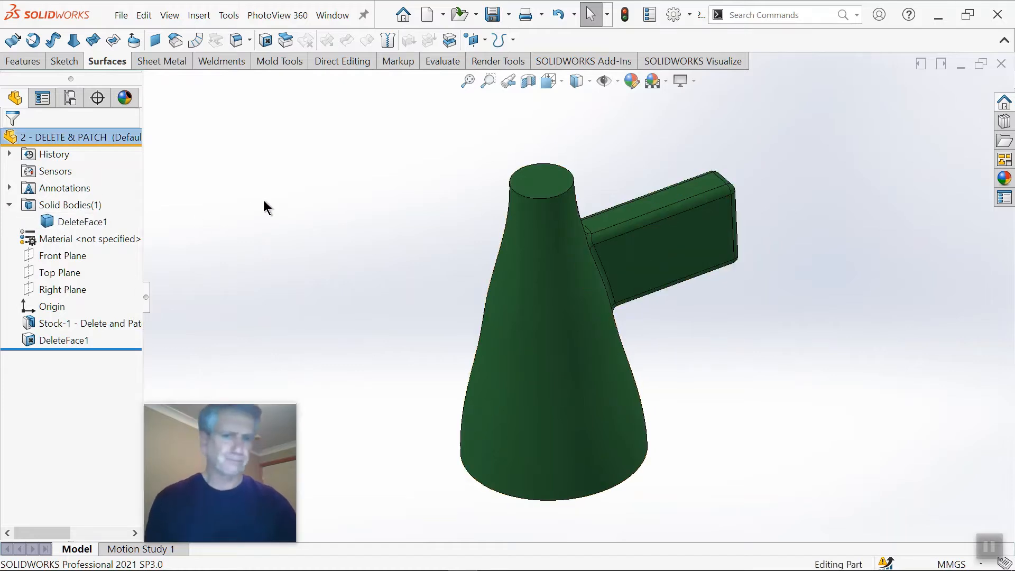
pyautogui.moveTo(592, 302); pyautogui.dragTo(620, 275, button='middle')
pyautogui.moveTo(554, 247); pyautogui.dragTo(497, 256, button='middle')
pyautogui.scroll(-4, 560, 266)
pyautogui.scroll(3, 498, 256)
pyautogui.moveTo(626, 318); pyautogui.dragTo(563, 271, button='middle')
pyautogui.scroll(-3, 565, 253)
pyautogui.scroll(3, 577, 299)
pyautogui.scroll(-3, 578, 305)
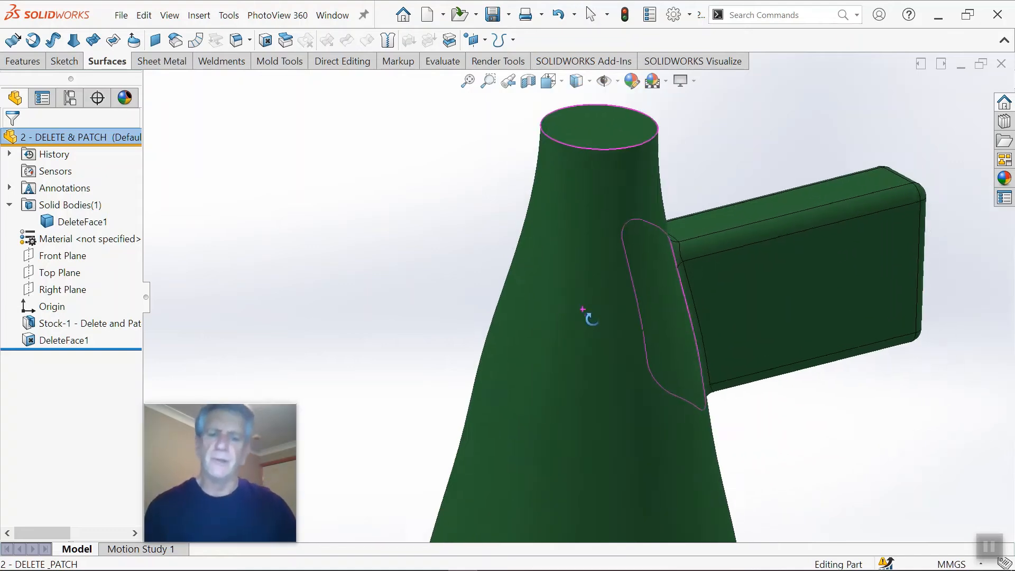
pyautogui.moveTo(586, 314); pyautogui.dragTo(607, 270, button='middle')
pyautogui.scroll(4, 607, 269)
pyautogui.scroll(-2, 616, 311)
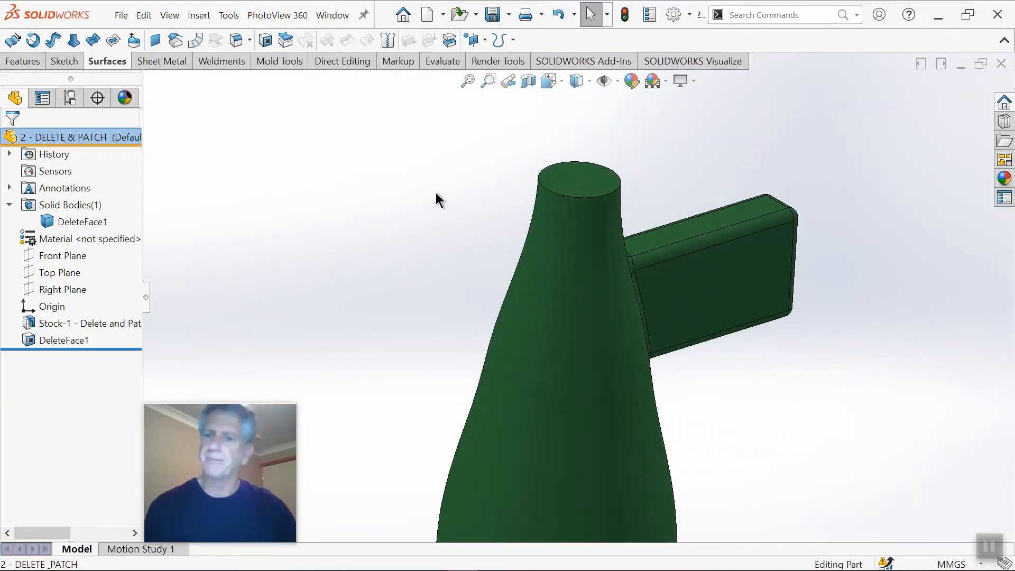
pyautogui.hotkey('ctrl', '7')
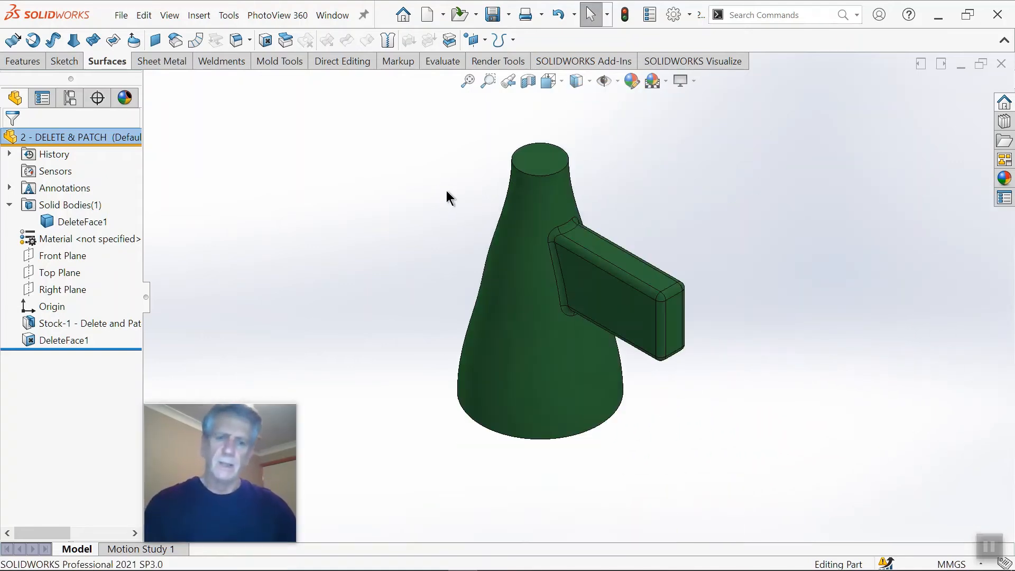
# Step: Close the cone part without saving and open the recent 3 -DELETE & PATCH sheet metal bracket part
pyautogui.click(1000, 65)
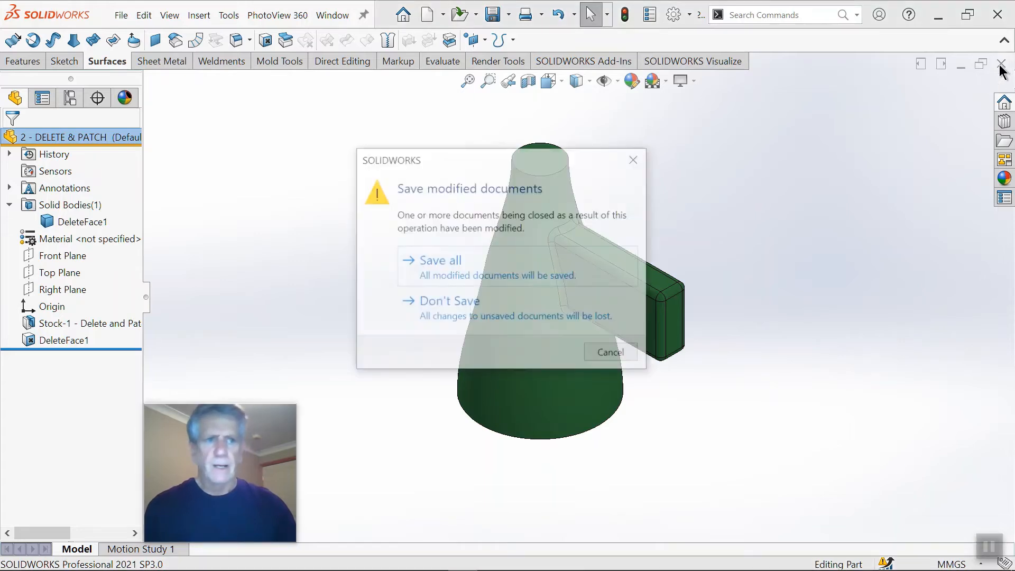
pyautogui.click(470, 305)
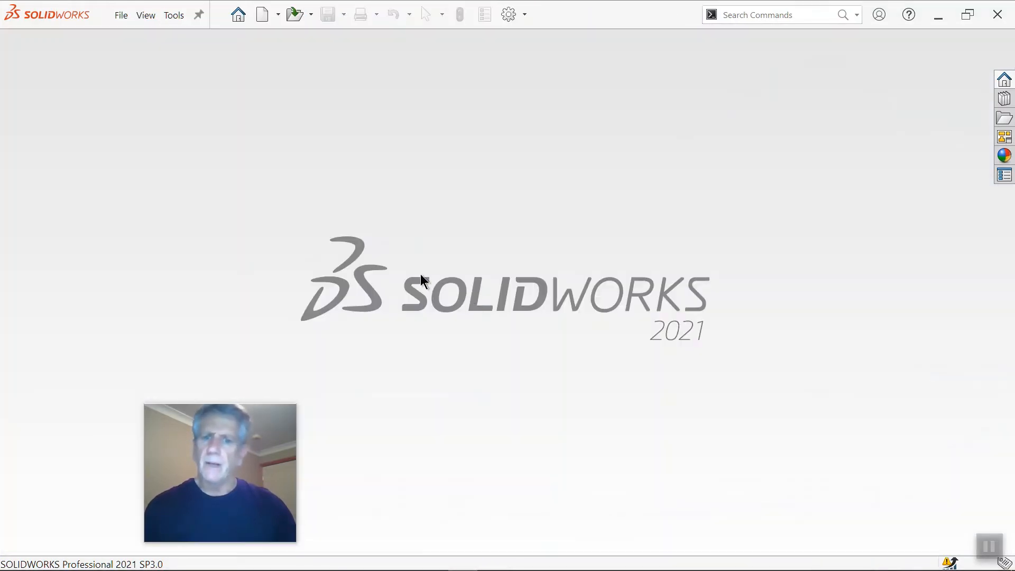
pyautogui.click(238, 18)
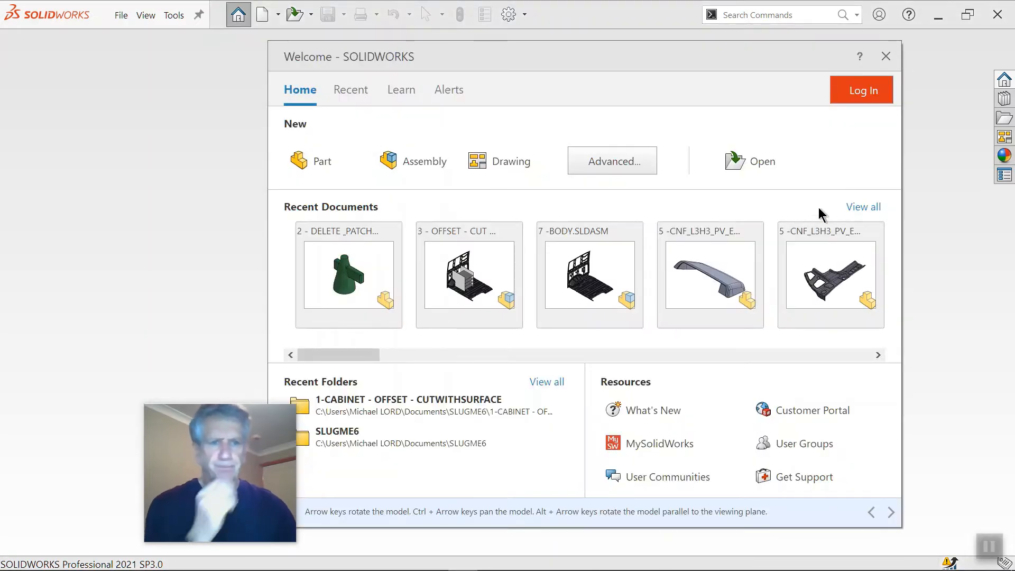
pyautogui.click(864, 212)
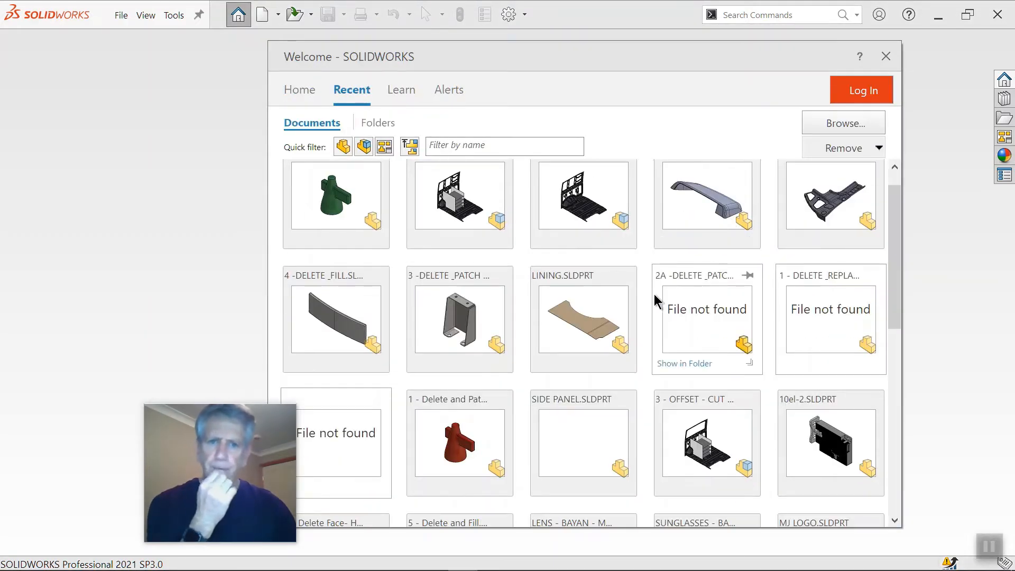
pyautogui.click(487, 307)
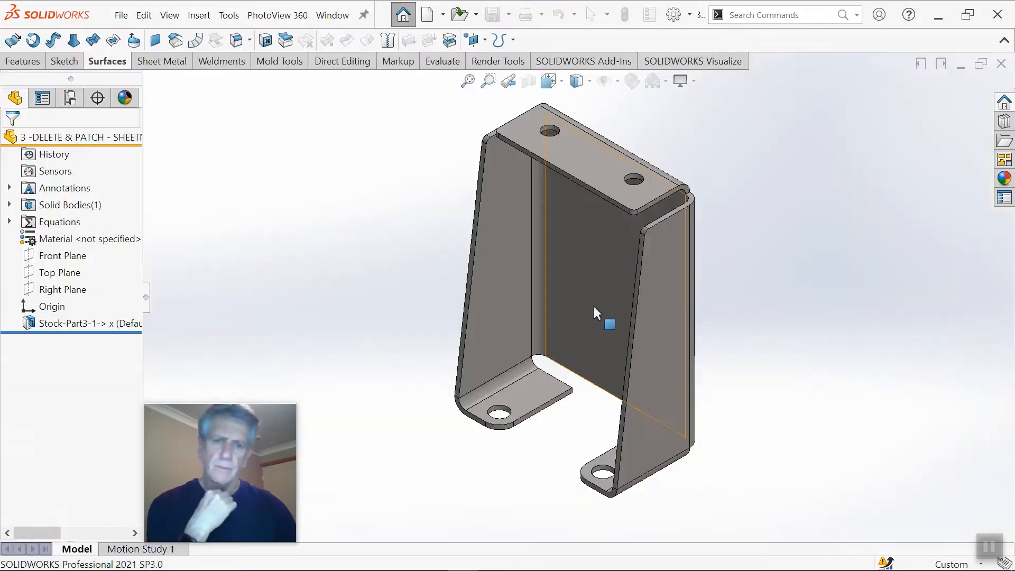
# Step: Examine the imported bracket's side flanges, top flange and holed feet from several directions
pyautogui.moveTo(698, 310); pyautogui.dragTo(731, 248, button='middle')
pyautogui.scroll(3, 634, 262)
pyautogui.moveTo(630, 263); pyautogui.dragTo(594, 262, button='middle')
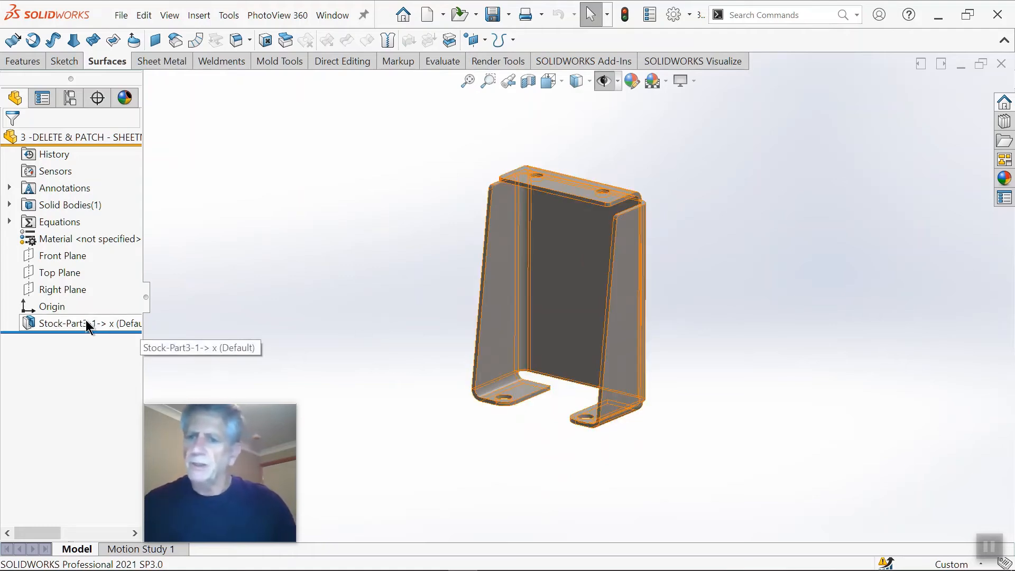
pyautogui.scroll(-4, 616, 254)
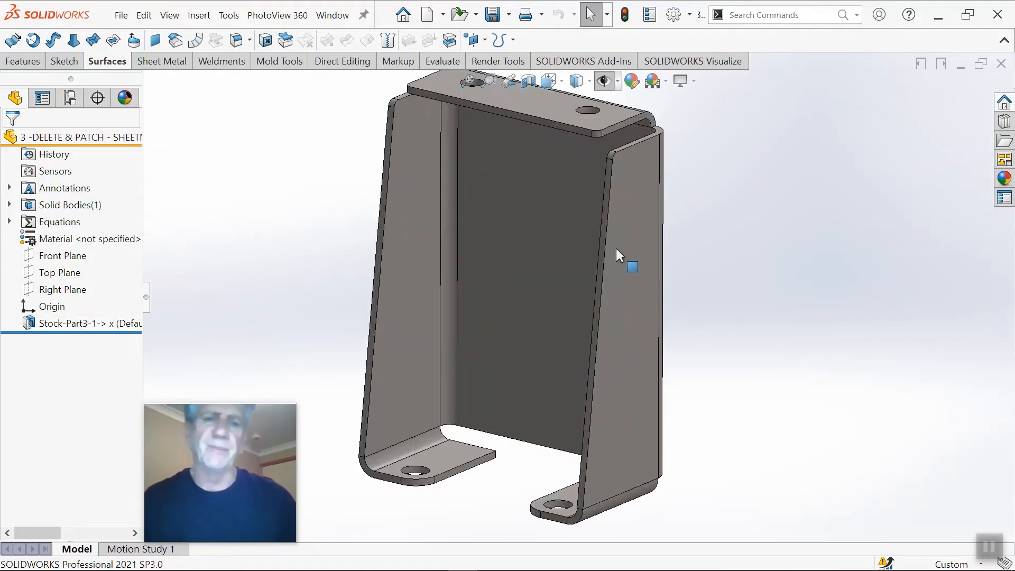
pyautogui.scroll(3, 630, 248)
pyautogui.moveTo(630, 248); pyautogui.dragTo(657, 370, button='middle')
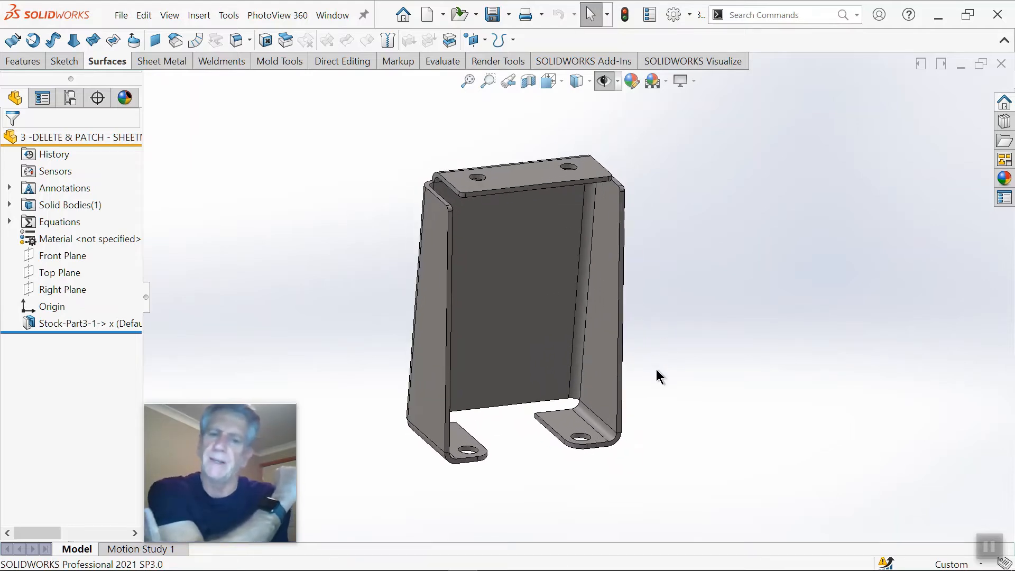
# Step: Examine the bracket's back panel, side flanges and top flange from several angles
pyautogui.scroll(-3, 504, 275)
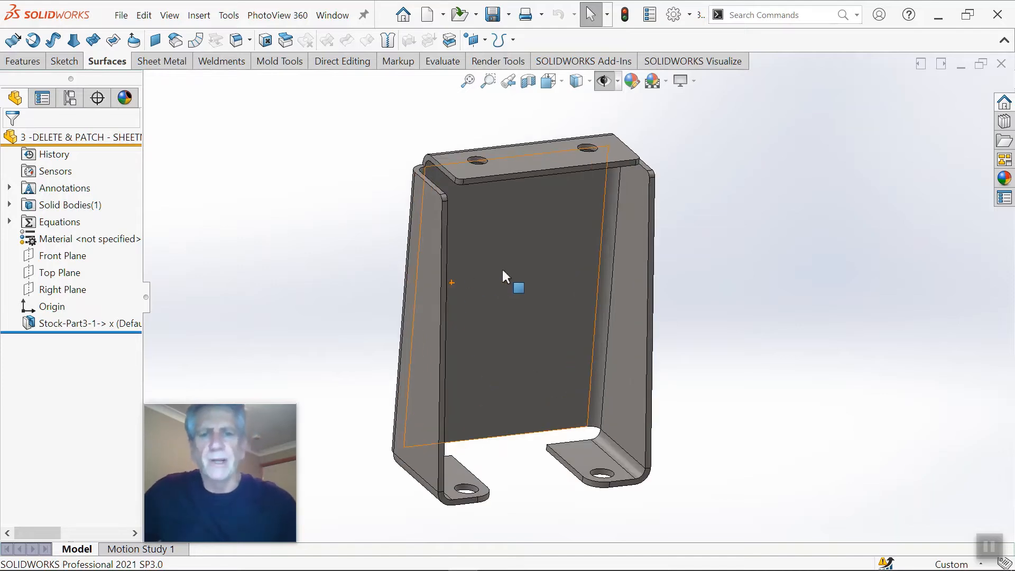
pyautogui.scroll(1, 498, 290)
pyautogui.moveTo(498, 290); pyautogui.dragTo(473, 278, button='middle')
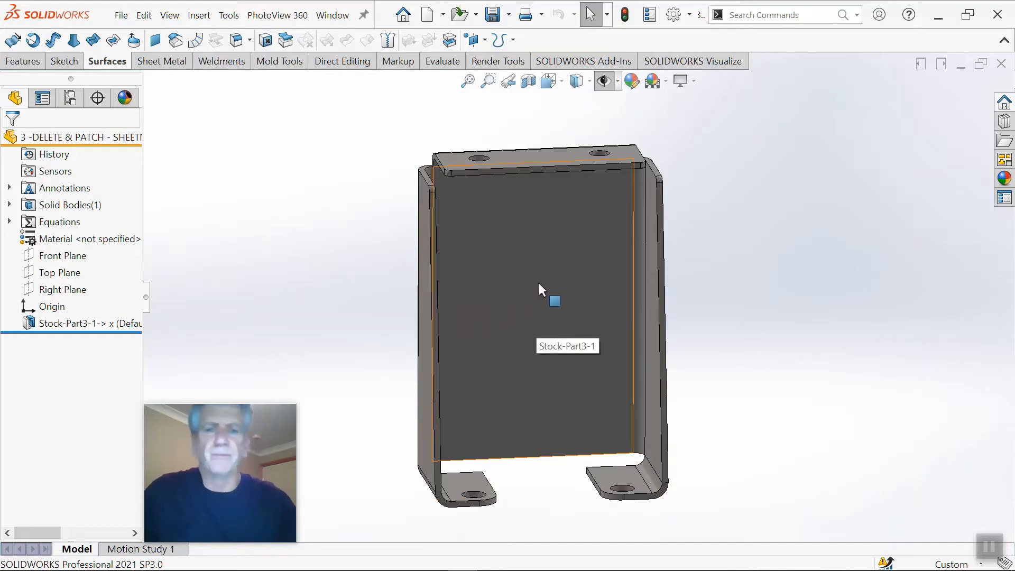
pyautogui.moveTo(541, 279); pyautogui.dragTo(569, 260, button='middle')
pyautogui.scroll(1, 571, 286)
pyautogui.scroll(-4, 585, 268)
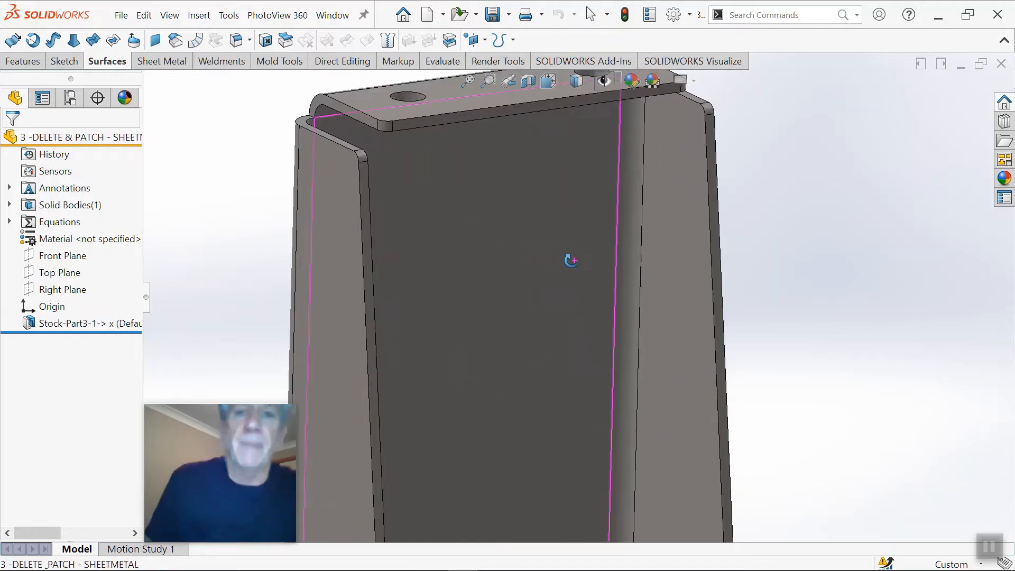
pyautogui.scroll(3, 590, 315)
pyautogui.moveTo(590, 316); pyautogui.dragTo(535, 368, button='middle')
pyautogui.scroll(-2, 499, 290)
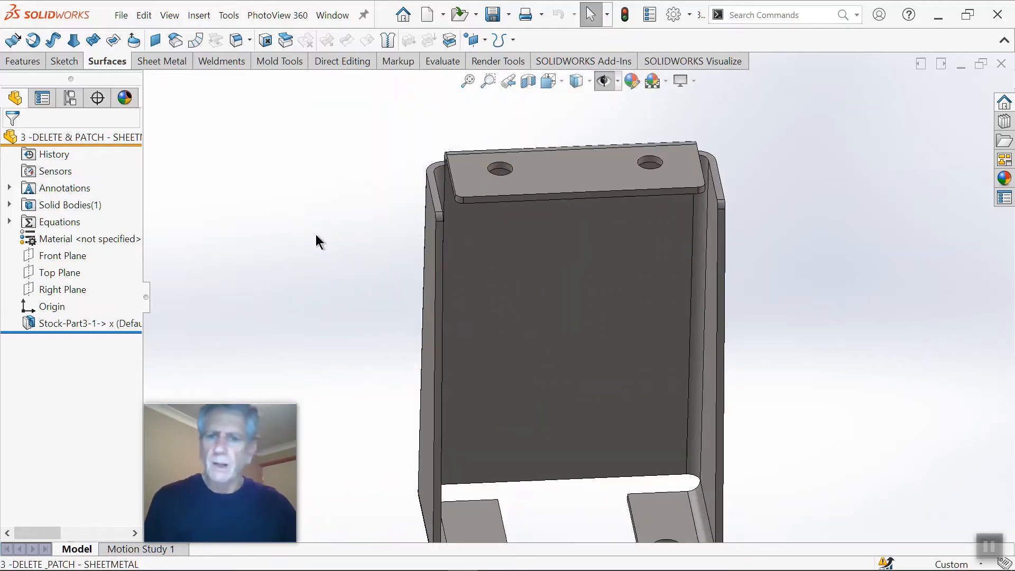
pyautogui.moveTo(317, 240); pyautogui.dragTo(328, 317, button='right')
pyautogui.scroll(8, 616, 383)
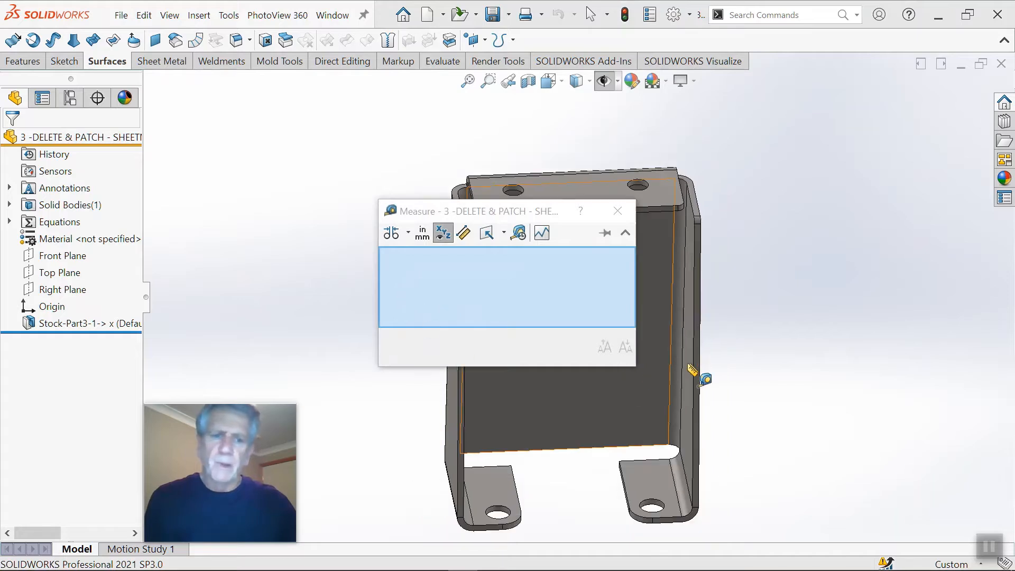
# Step: Measure the side flange's sheet thickness between its outer and inner faces
pyautogui.moveTo(505, 214); pyautogui.dragTo(336, 193)
pyautogui.scroll(-6, 554, 305)
pyautogui.scroll(-4, 554, 304)
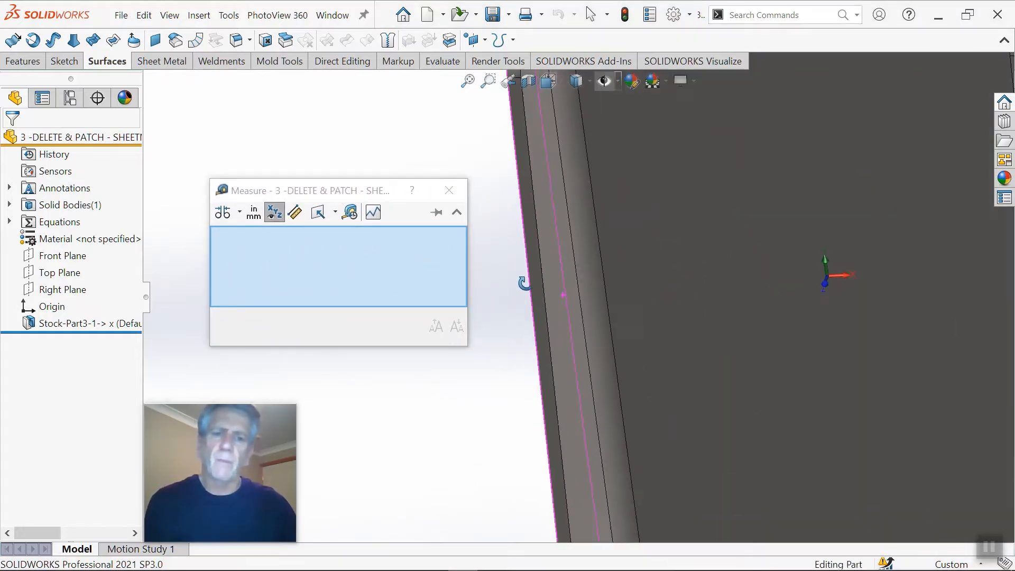
pyautogui.click(549, 302)
pyautogui.scroll(3, 549, 302)
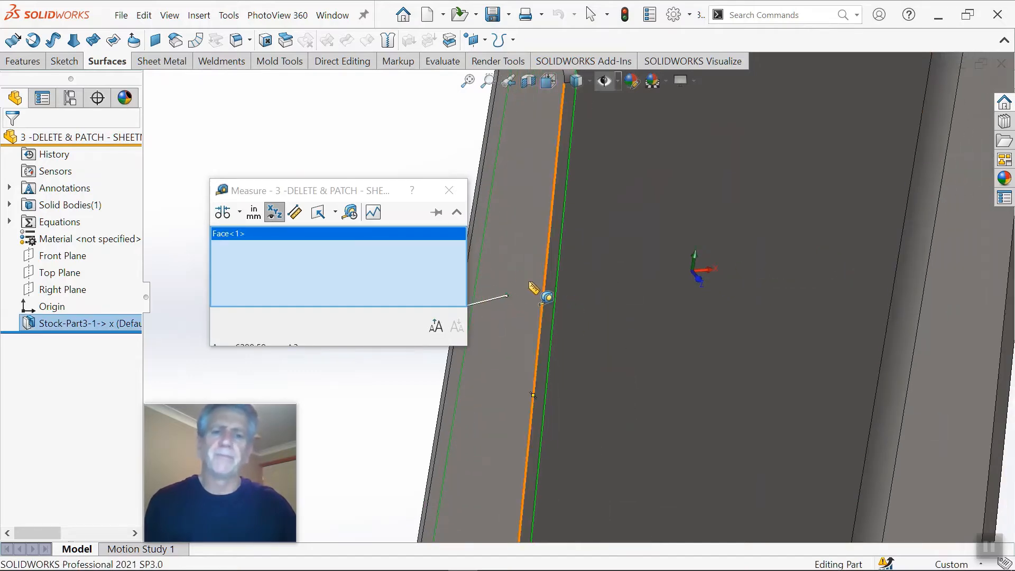
pyautogui.click(537, 287)
pyautogui.scroll(6, 566, 324)
pyautogui.scroll(-4, 601, 242)
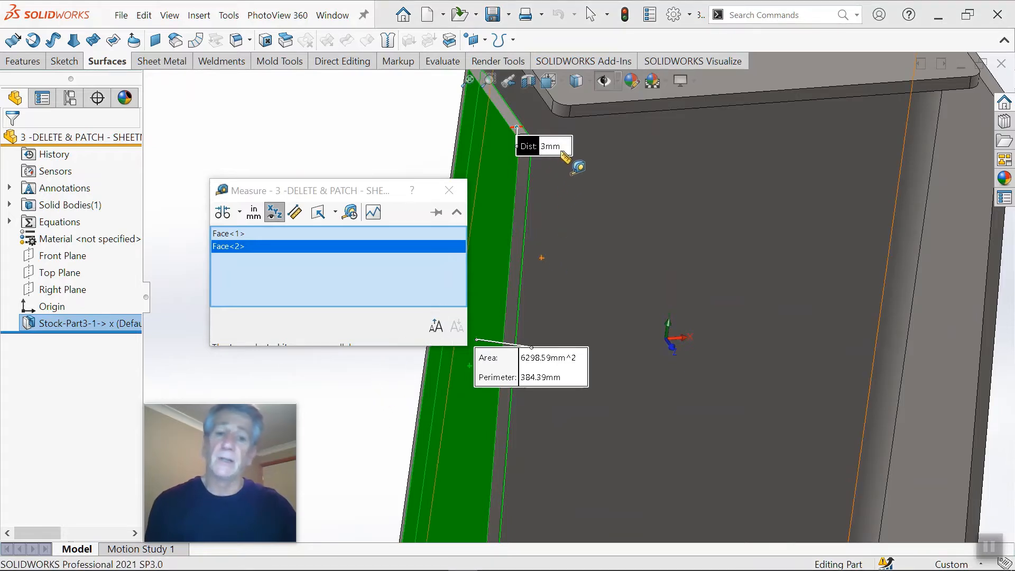
pyautogui.click(378, 113)
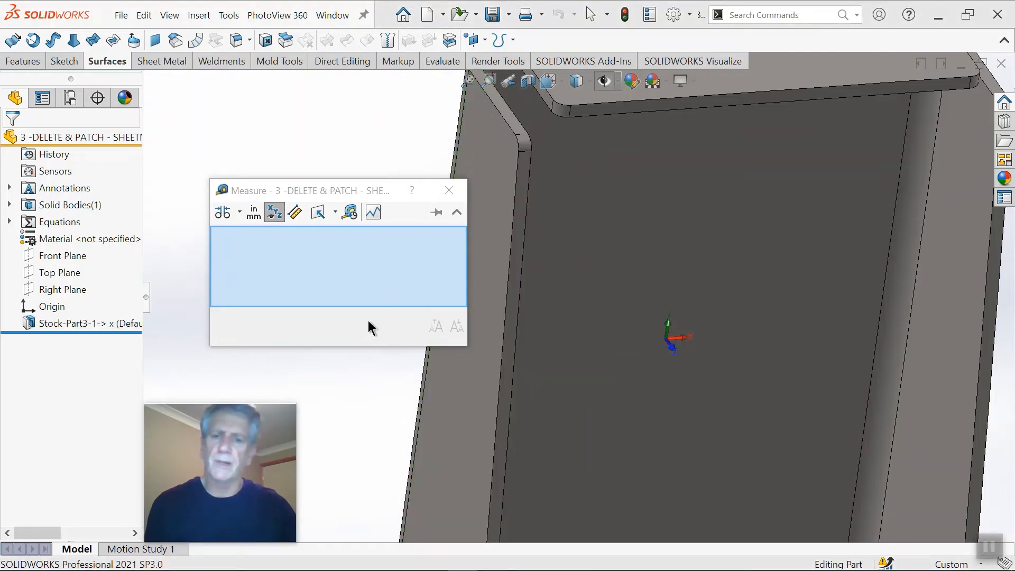
# Step: Measure the inner bend radius at the upper corner of the side flange and close the measurement
pyautogui.scroll(5, 526, 217)
pyautogui.scroll(-8, 571, 172)
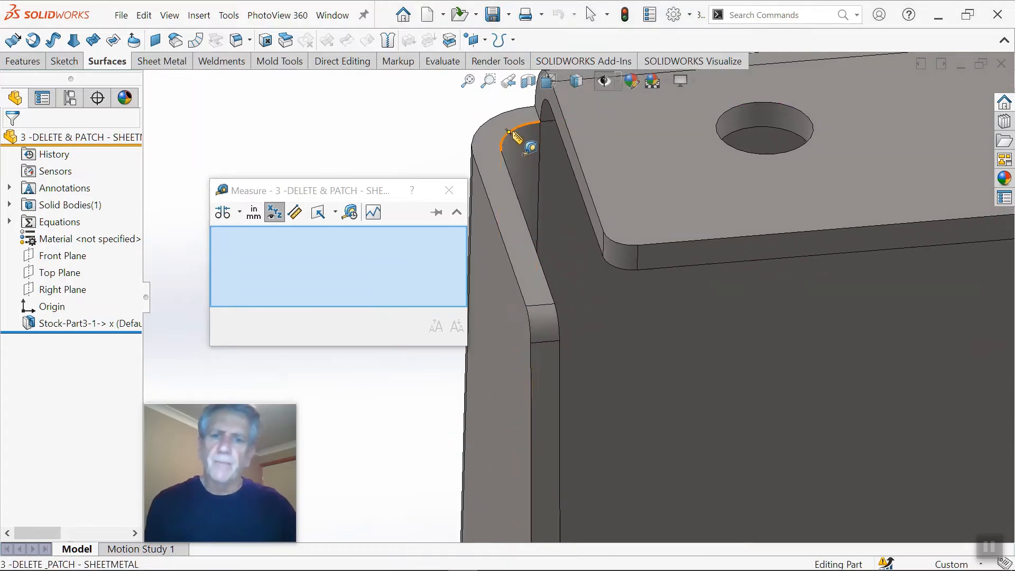
pyautogui.click(523, 127)
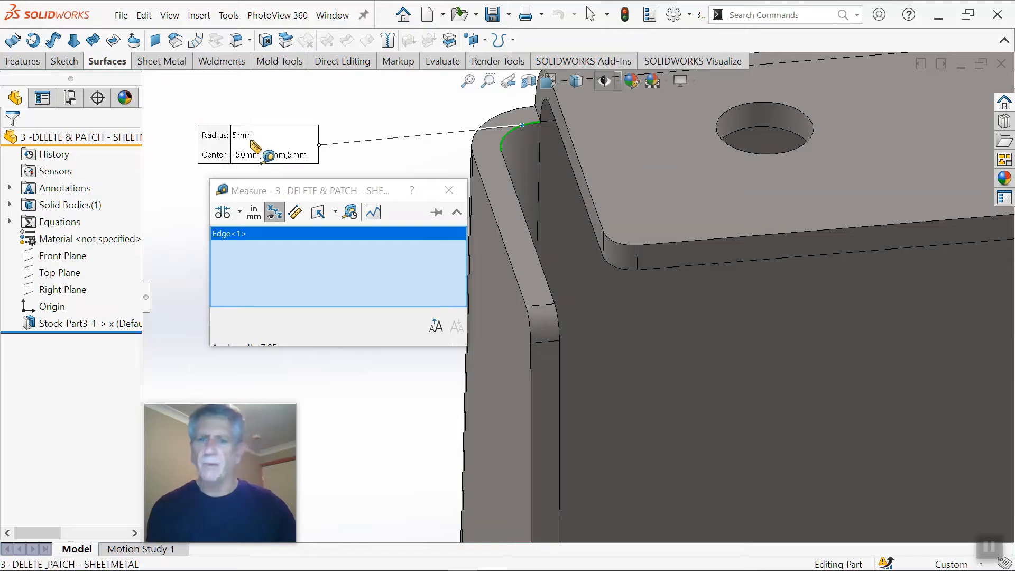
pyautogui.click(371, 108)
pyautogui.scroll(3, 551, 178)
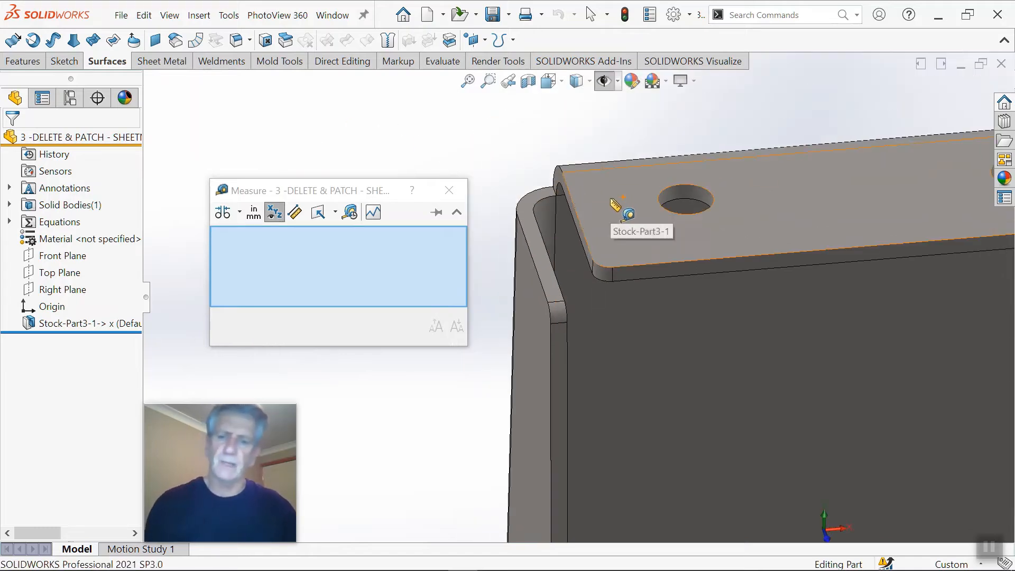
pyautogui.press('Escape')
# Step: Examine the bends joining the back panel to the side flanges and top flange
pyautogui.scroll(8, 787, 262)
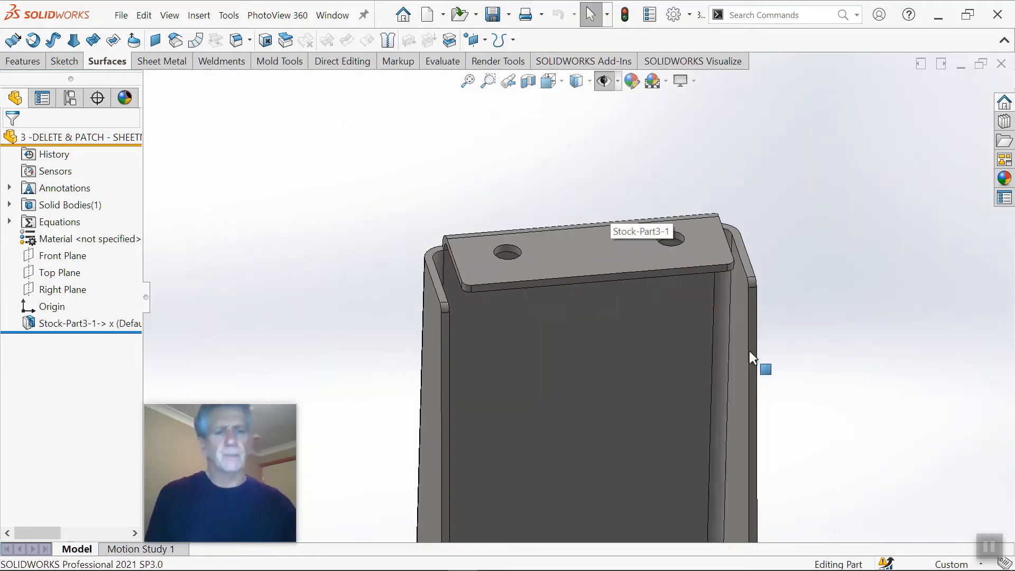
pyautogui.scroll(-2, 650, 402)
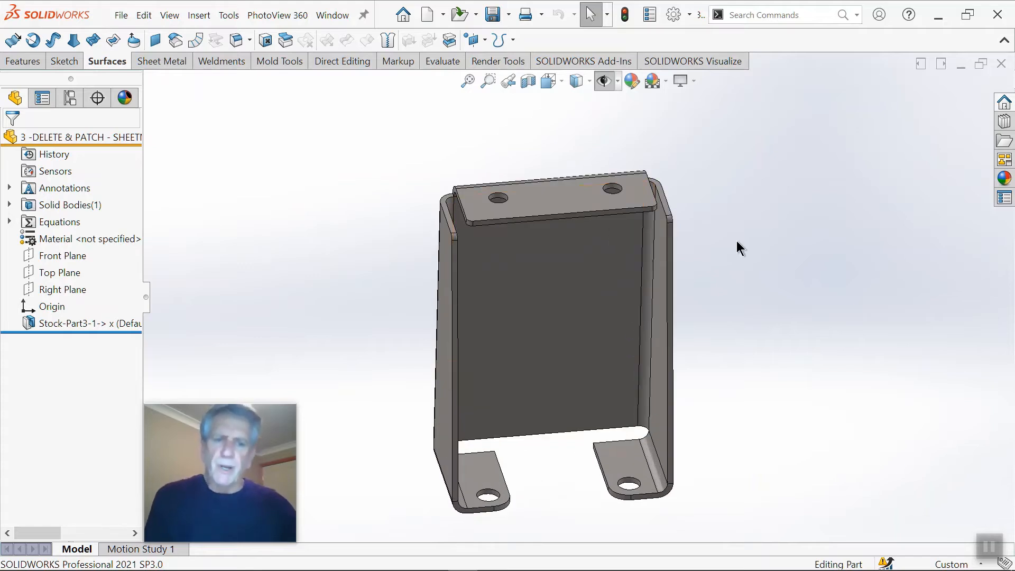
pyautogui.scroll(-3, 632, 247)
pyautogui.moveTo(575, 251); pyautogui.dragTo(449, 229, button='middle')
pyautogui.scroll(-3, 387, 186)
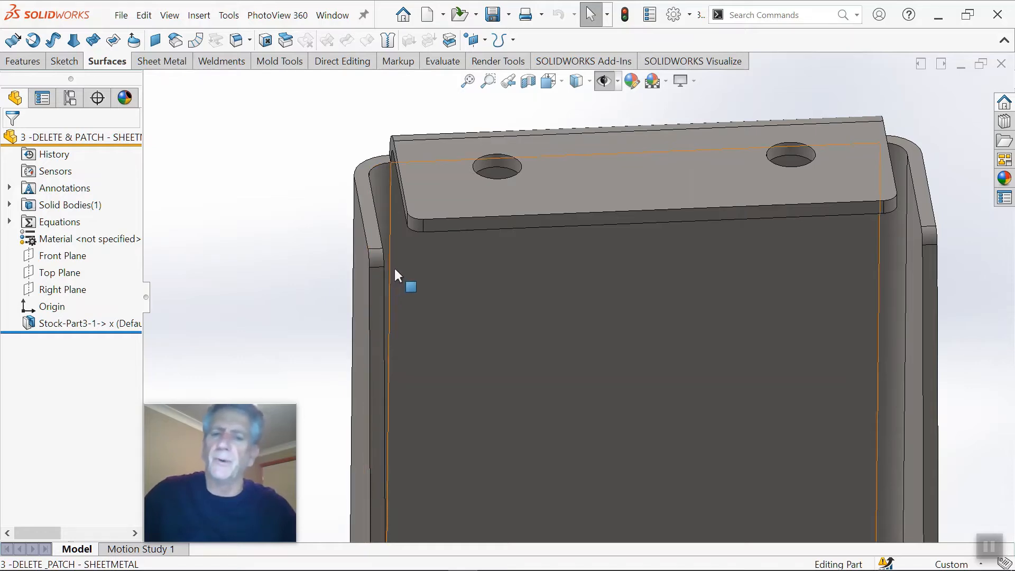
pyautogui.scroll(3, 424, 266)
pyautogui.scroll(-2, 455, 274)
pyautogui.moveTo(471, 284); pyautogui.dragTo(453, 252, button='middle')
pyautogui.scroll(3, 556, 306)
pyautogui.moveTo(557, 307); pyautogui.dragTo(562, 275, button='middle')
pyautogui.scroll(2, 564, 290)
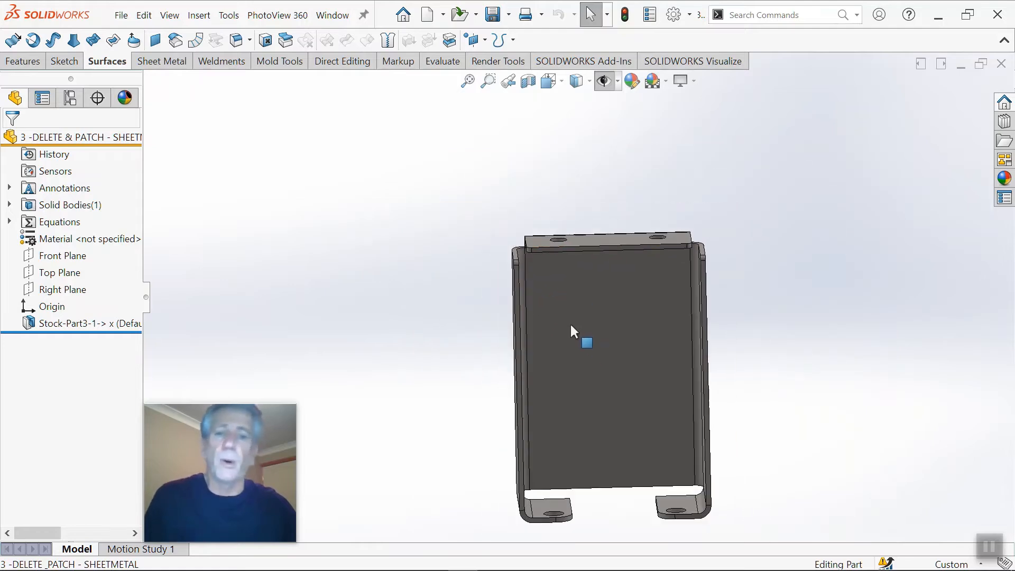
pyautogui.moveTo(570, 322); pyautogui.dragTo(581, 337, button='middle')
pyautogui.scroll(-3, 623, 393)
pyautogui.scroll(3, 625, 396)
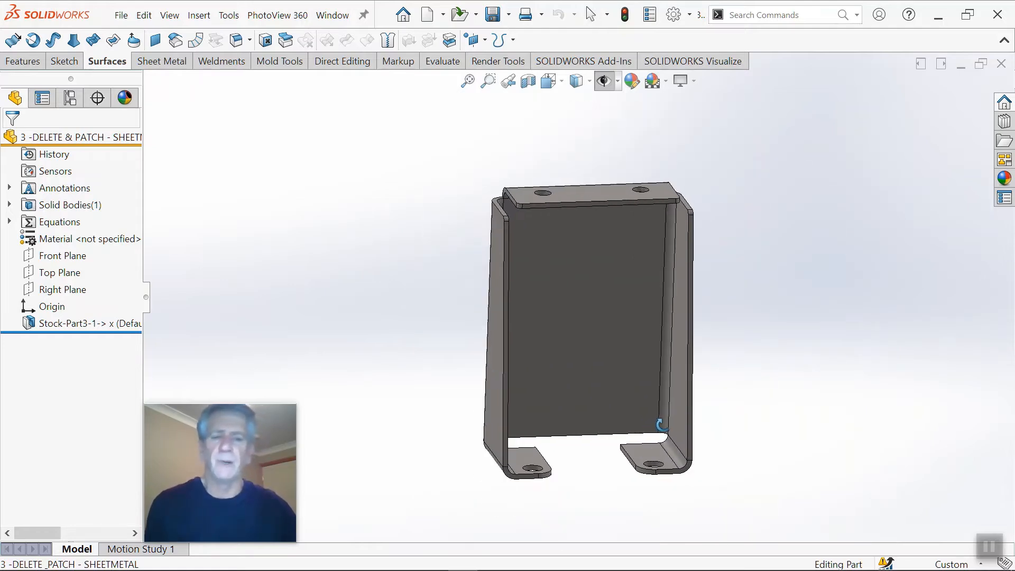
# Step: Examine the foot bends at the lower corners and the long side bends up to the top flange
pyautogui.scroll(-4, 661, 422)
pyautogui.scroll(1, 652, 408)
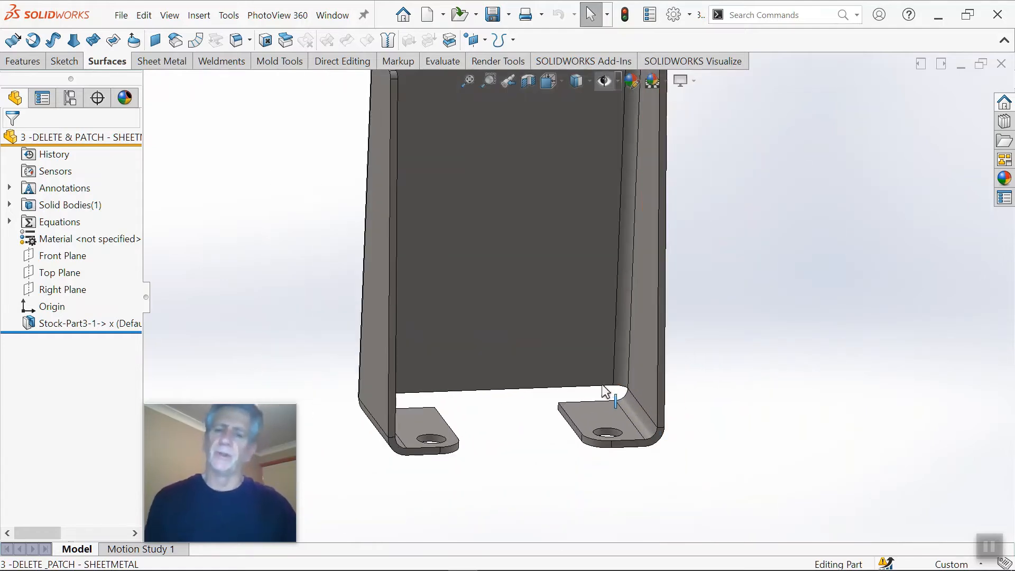
pyautogui.scroll(-1, 565, 356)
pyautogui.scroll(-1, 565, 356)
pyautogui.moveTo(551, 353); pyautogui.dragTo(518, 351, button='middle')
pyautogui.scroll(4, 489, 334)
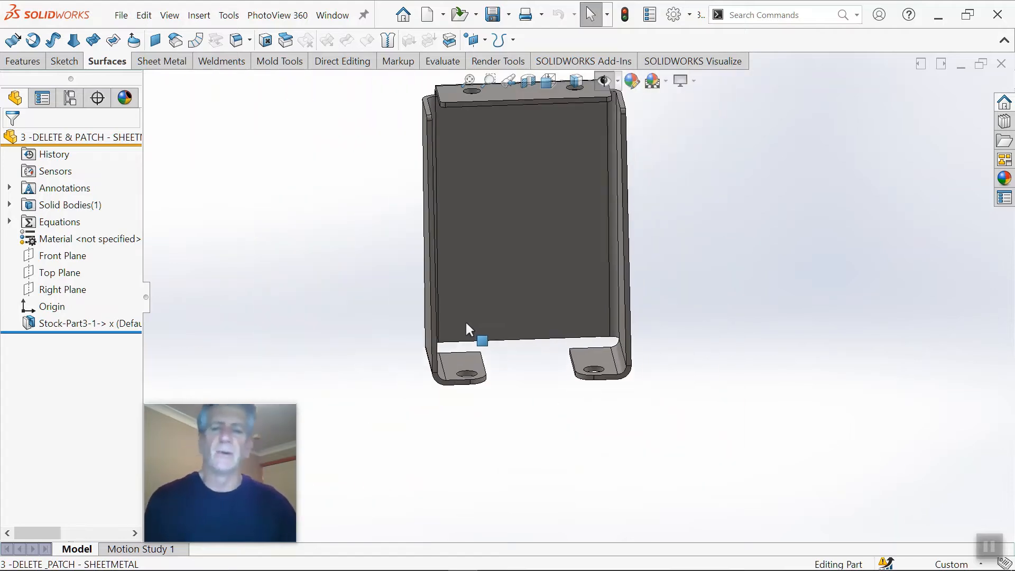
pyautogui.scroll(-1, 465, 319)
pyautogui.moveTo(464, 319); pyautogui.dragTo(412, 317, button='middle')
pyautogui.scroll(-4, 489, 321)
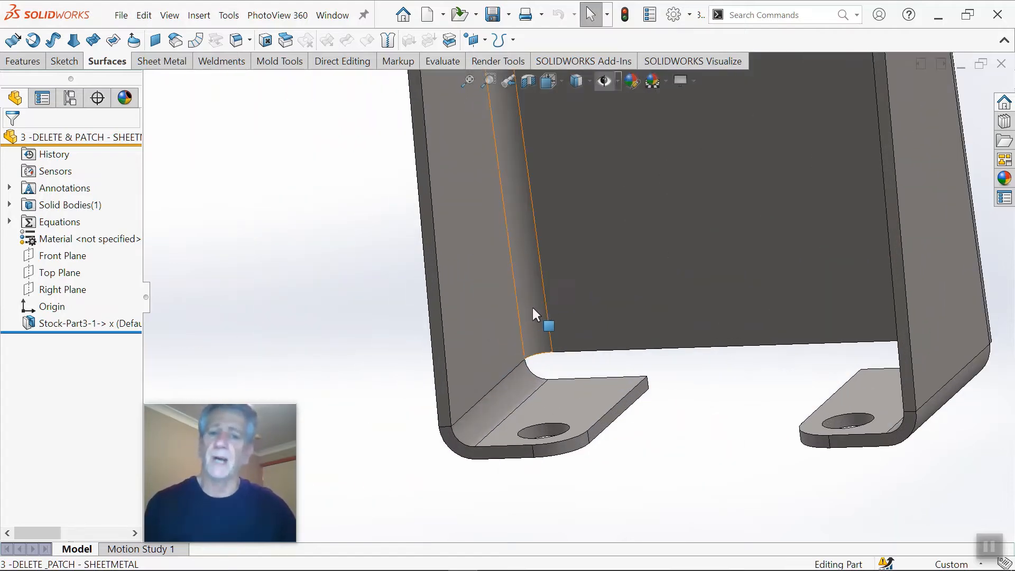
pyautogui.scroll(4, 560, 353)
pyautogui.scroll(-1, 618, 227)
pyautogui.moveTo(618, 227); pyautogui.dragTo(657, 205, button='middle')
pyautogui.scroll(-3, 642, 186)
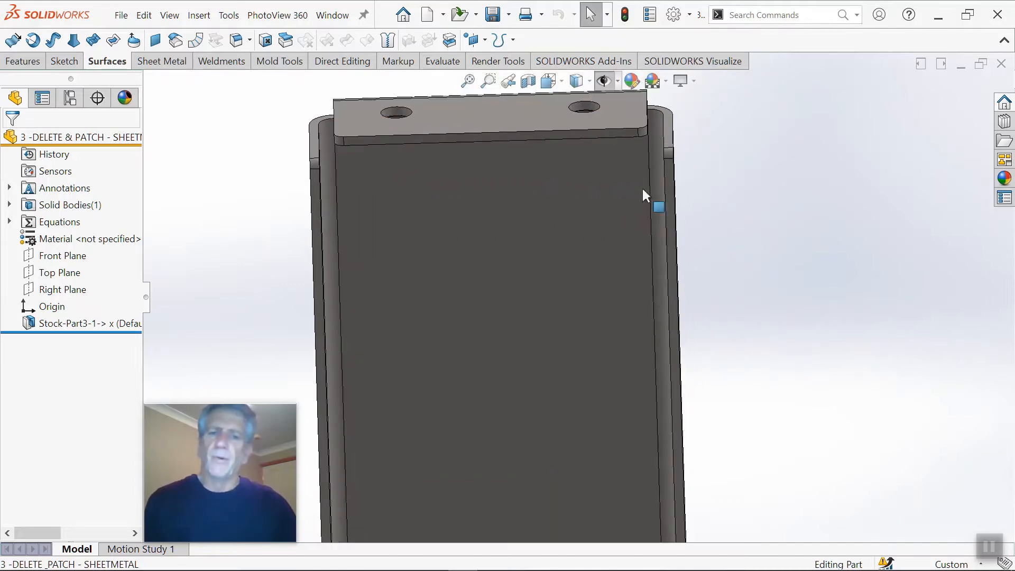
pyautogui.scroll(3, 604, 250)
pyautogui.scroll(-3, 572, 260)
pyautogui.scroll(1, 537, 319)
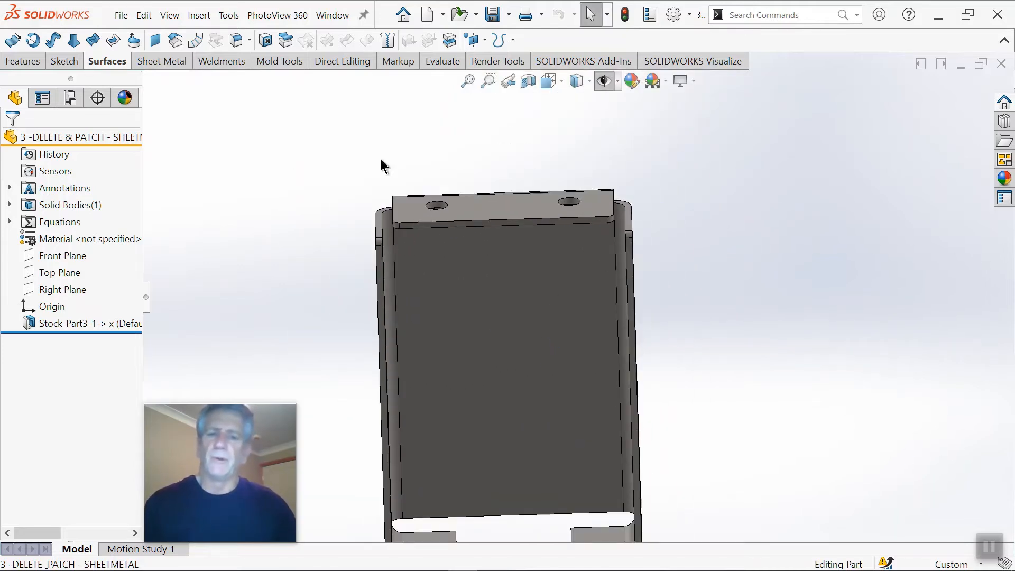
# Step: Start Delete Face with Delete and Patch and select the inner and outer bend faces of one side flange
pyautogui.click(265, 42)
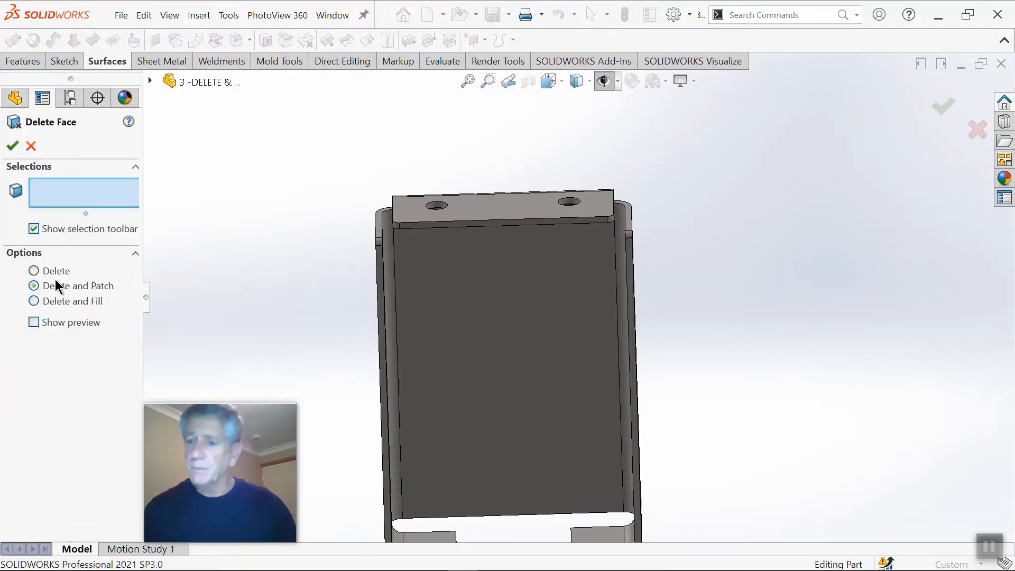
pyautogui.scroll(-4, 376, 244)
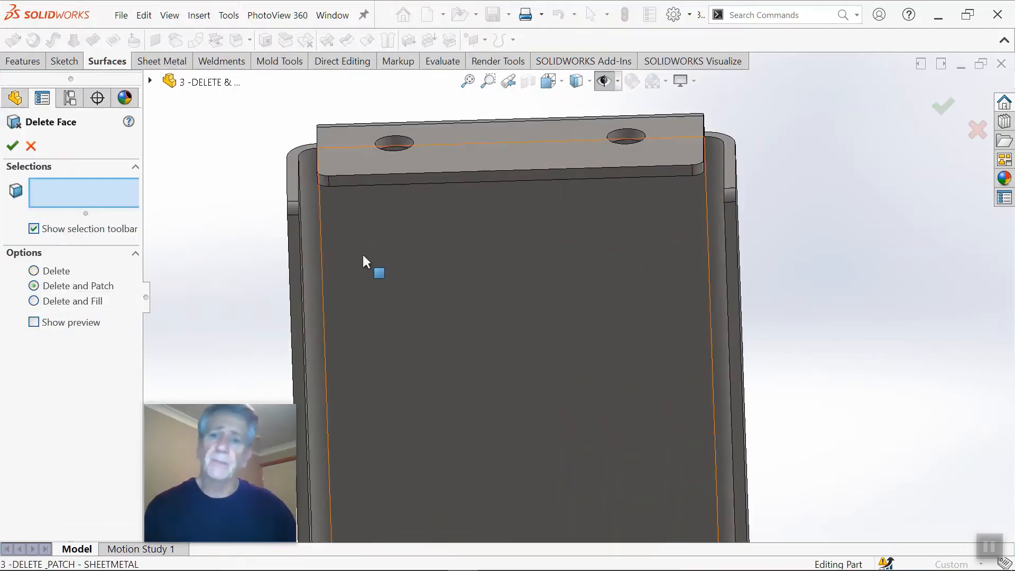
pyautogui.click(314, 241)
pyautogui.moveTo(314, 241); pyautogui.dragTo(469, 364, button='middle')
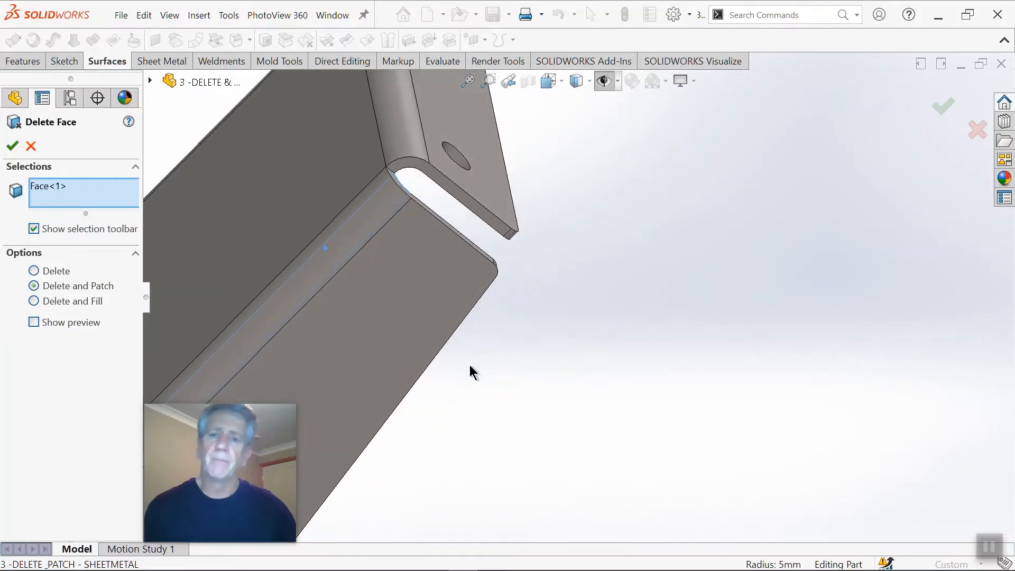
pyautogui.click(365, 213)
pyautogui.scroll(2, 452, 290)
# Step: Add the opposite side flange's inner and outer bend faces and apply the Delete and Patch
pyautogui.moveTo(452, 290); pyautogui.dragTo(358, 238, button='middle')
pyautogui.scroll(-1, 714, 407)
pyautogui.moveTo(711, 407); pyautogui.dragTo(612, 349, button='middle')
pyautogui.click(707, 322)
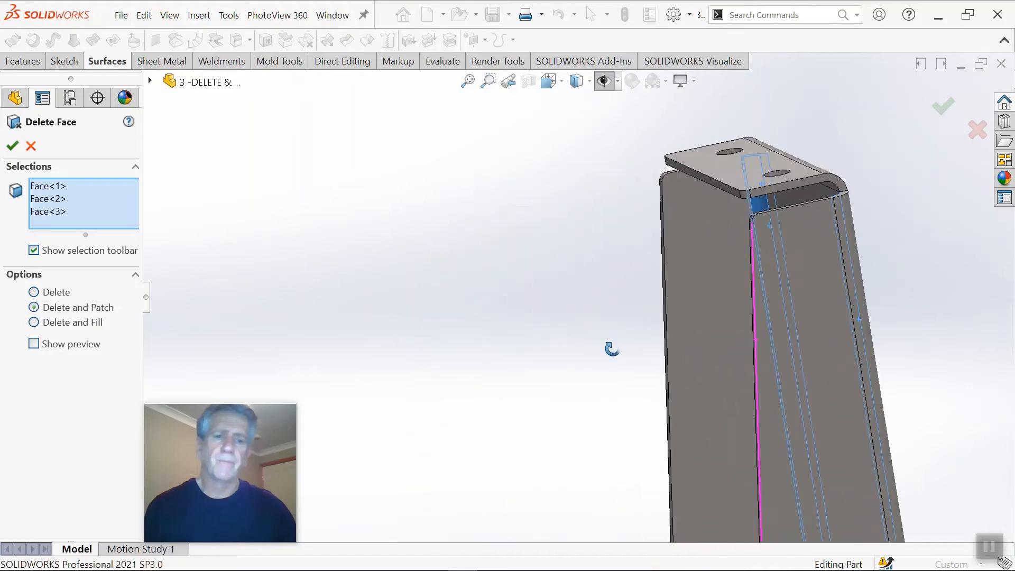
pyautogui.click(857, 283)
pyautogui.scroll(2, 866, 312)
pyautogui.keyDown('ctrl'); pyautogui.moveTo(874, 335); pyautogui.dragTo(820, 347, button='middle'); pyautogui.keyUp('ctrl')
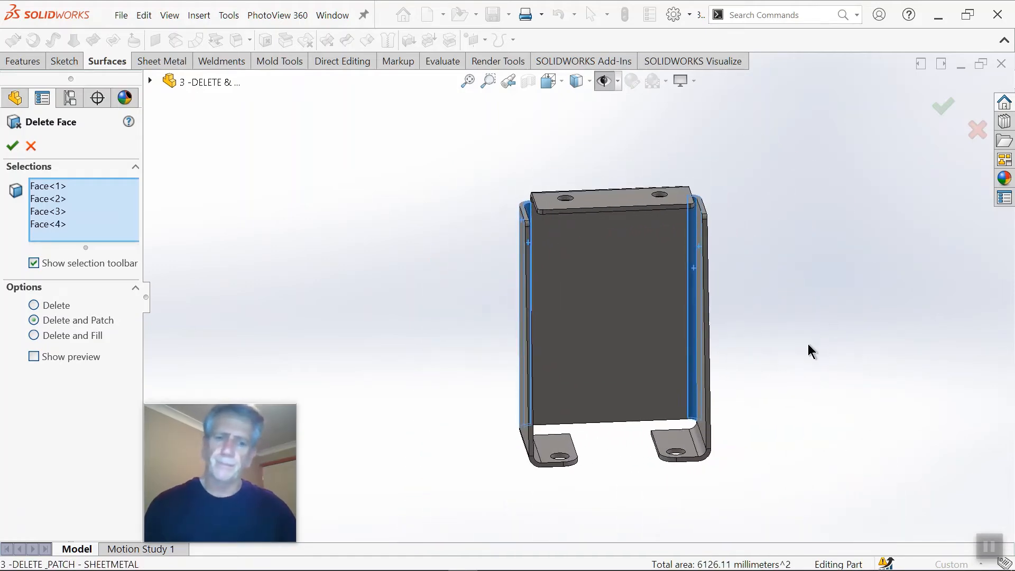
pyautogui.rightClick(807, 343)
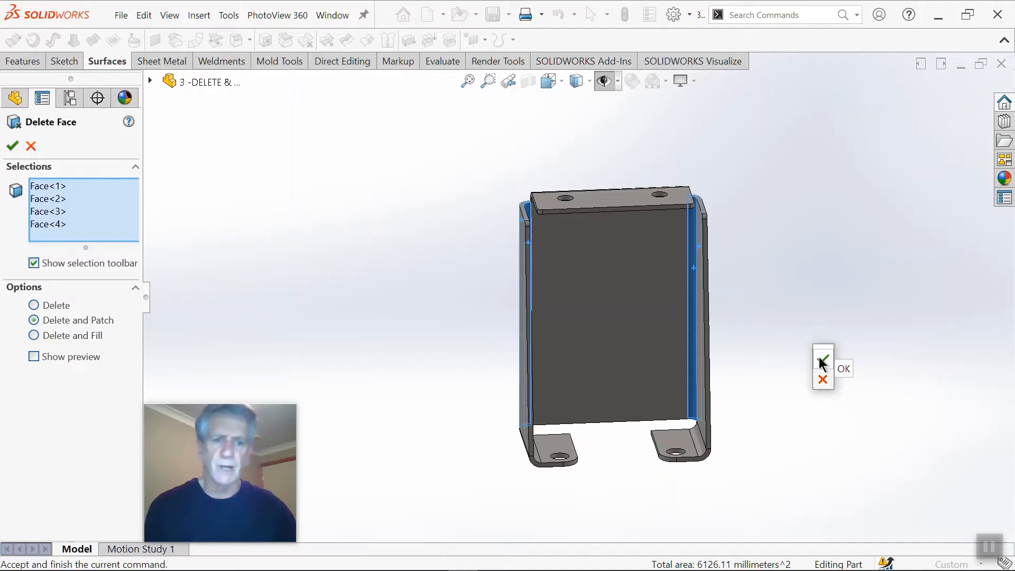
pyautogui.click(822, 361)
# Step: Repeat Delete Face with Delete and Patch, selecting the outer and inner bend faces of the top flange
pyautogui.scroll(-5, 709, 312)
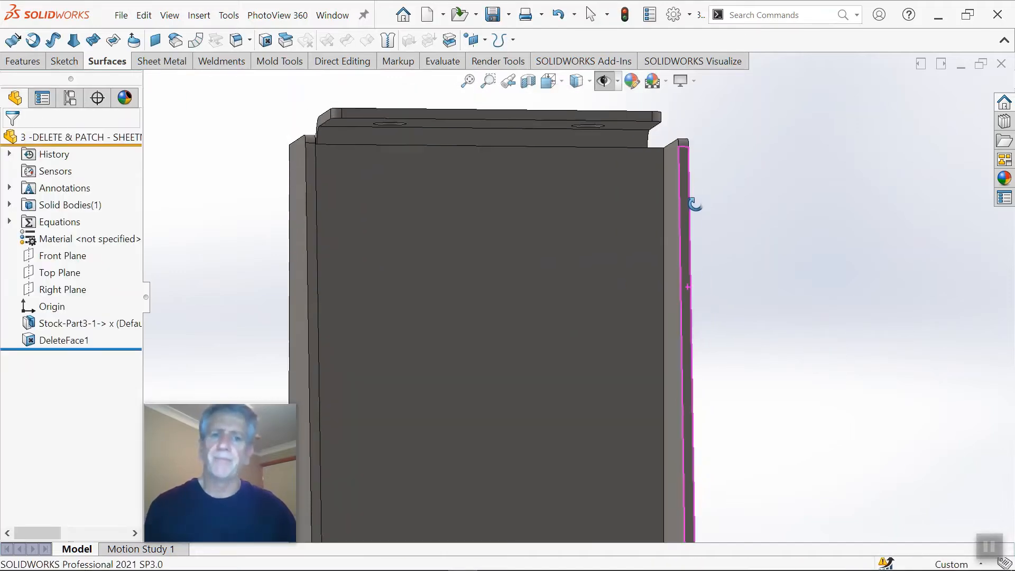
pyautogui.moveTo(695, 204); pyautogui.dragTo(693, 233, button='middle')
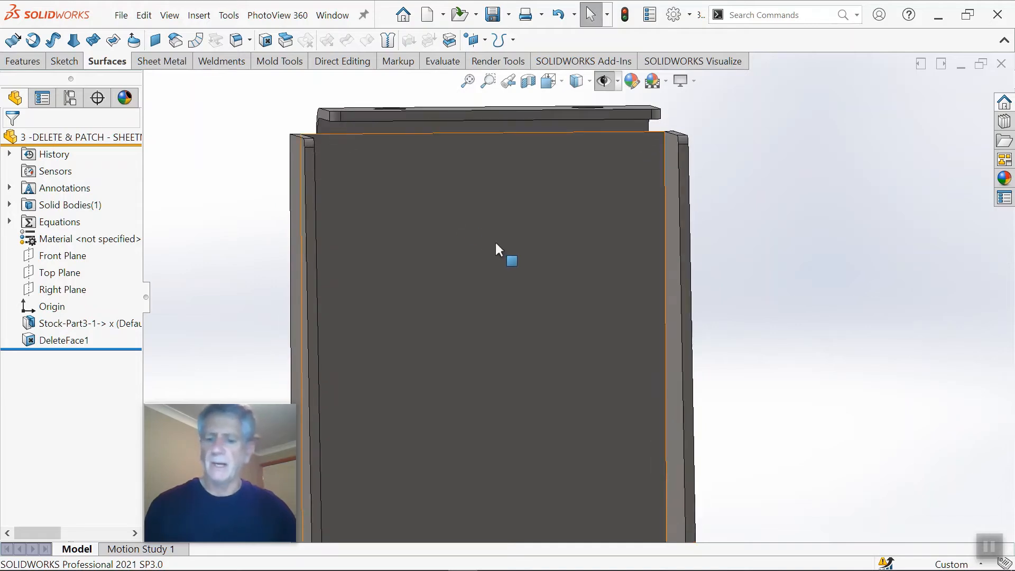
pyautogui.press('Return')
pyautogui.moveTo(541, 230); pyautogui.dragTo(564, 219, button='middle')
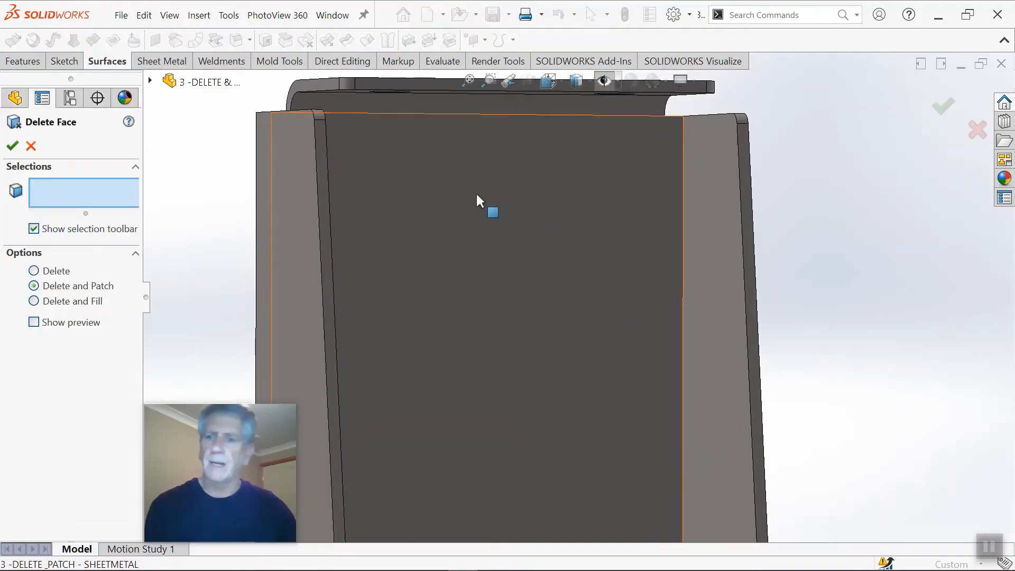
pyautogui.scroll(3, 475, 190)
pyautogui.click(459, 179)
pyautogui.moveTo(460, 181); pyautogui.dragTo(385, 137, button='middle')
pyautogui.click(360, 118)
pyautogui.scroll(3, 445, 277)
pyautogui.moveTo(445, 277); pyautogui.dragTo(413, 288, button='middle')
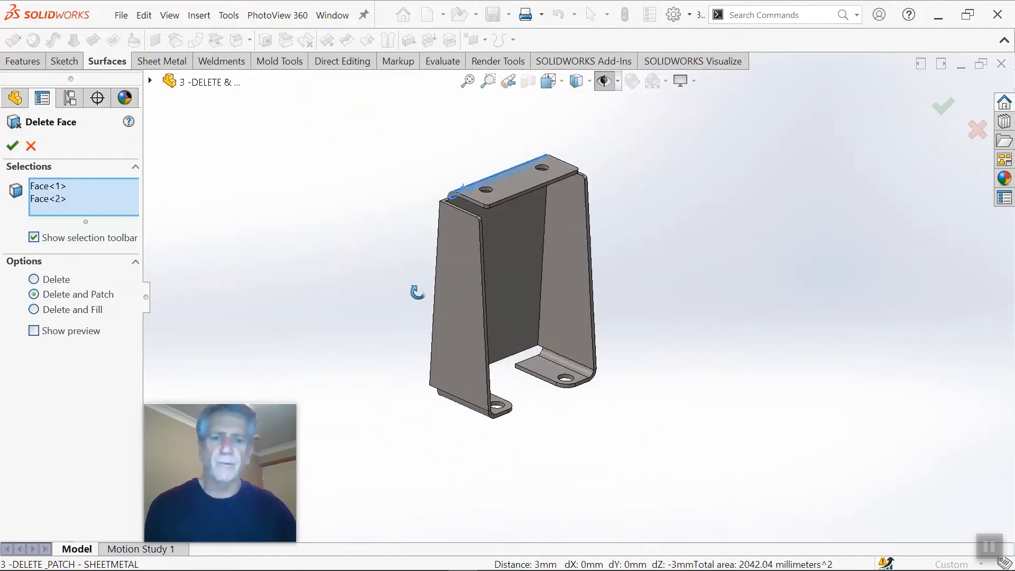
# Step: Add the inner and outer bend faces of both holed feet and apply the Delete and Patch
pyautogui.scroll(-3, 555, 343)
pyautogui.click(581, 353)
pyautogui.moveTo(579, 348); pyautogui.dragTo(481, 403, button='middle')
pyautogui.click(576, 360)
pyautogui.click(496, 424)
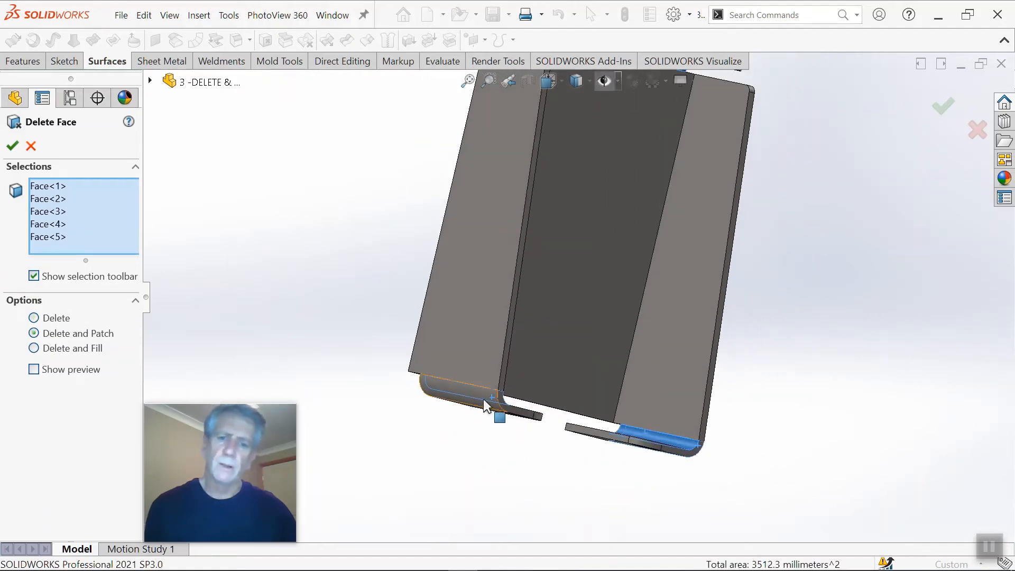
pyautogui.click(483, 398)
pyautogui.click(945, 108)
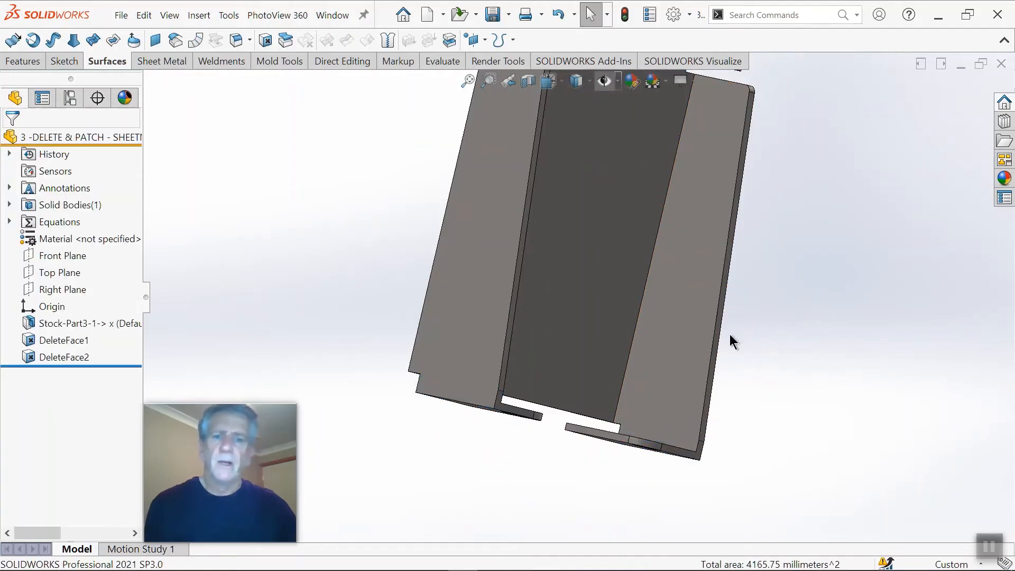
pyautogui.moveTo(729, 334); pyautogui.dragTo(598, 306, button='middle')
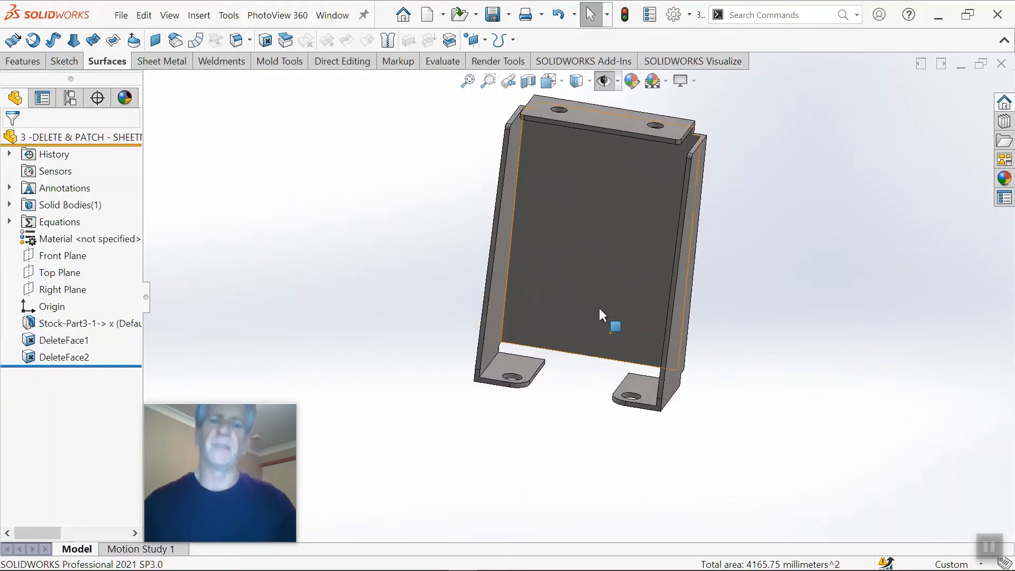
# Step: Start Convert to Sheet Metal and choose the inner face of the bracket's back panel as the fixed face
pyautogui.scroll(3, 597, 304)
pyautogui.moveTo(580, 234); pyautogui.dragTo(361, 121, button='middle')
pyautogui.scroll(-5, 602, 247)
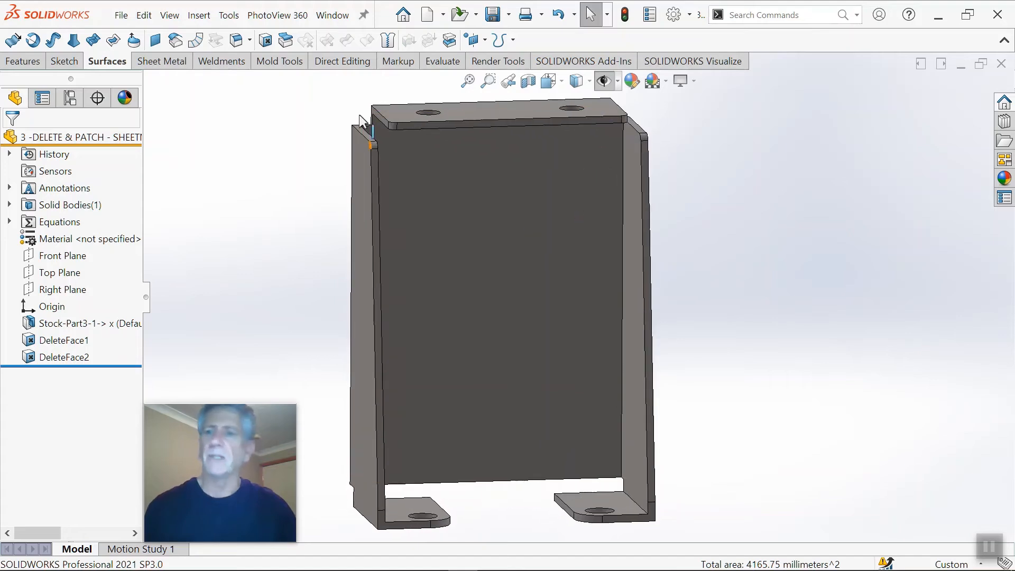
pyautogui.click(162, 62)
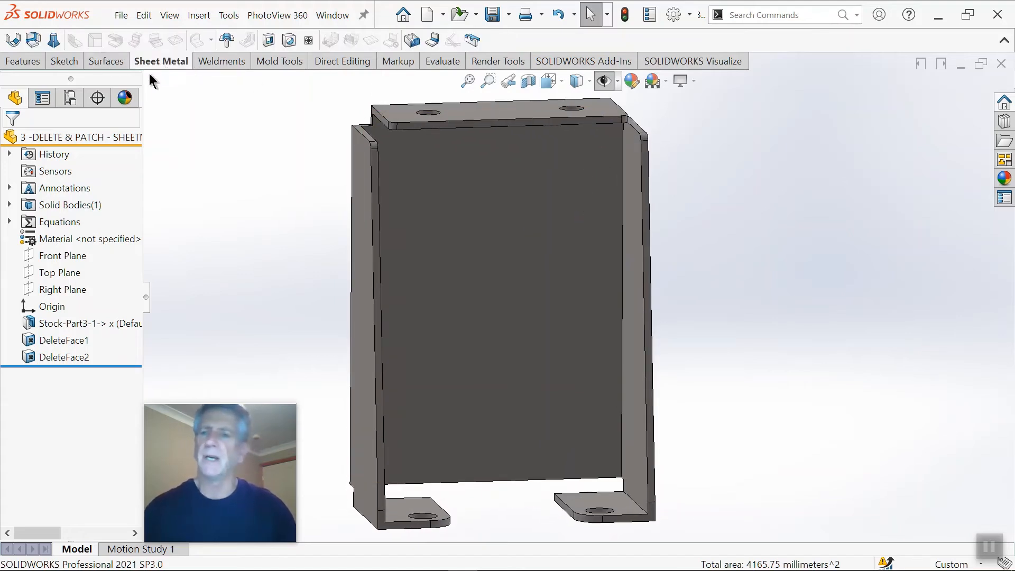
pyautogui.click(37, 48)
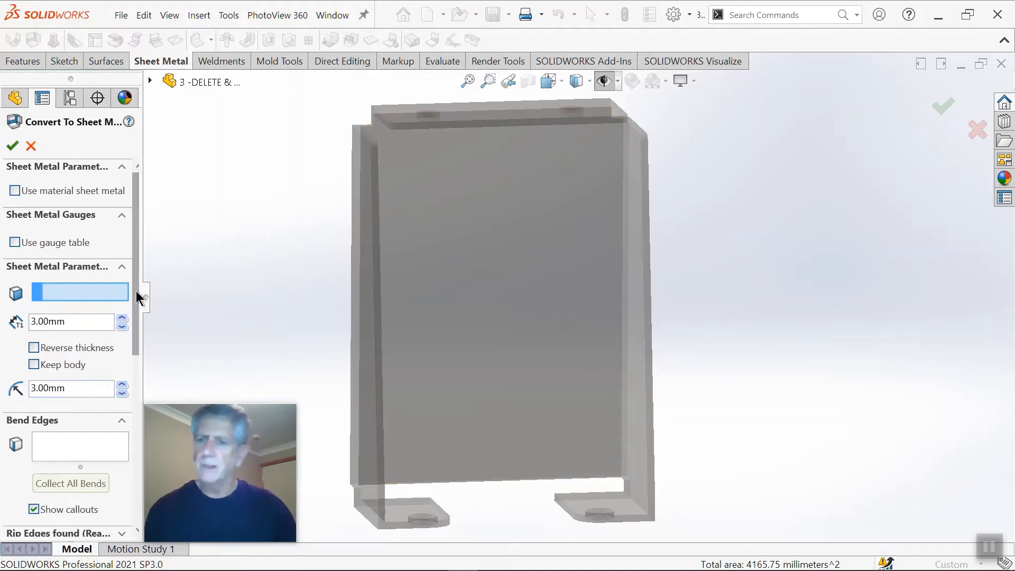
pyautogui.click(490, 333)
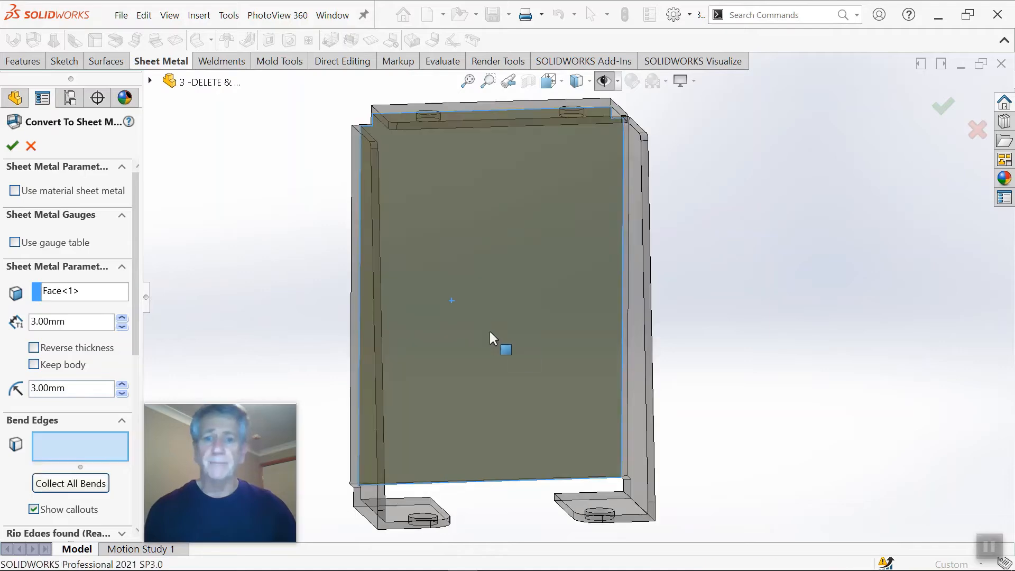
# Step: Try to collect all of the bracket's pre-made bends automatically
pyautogui.scroll(3, 489, 331)
pyautogui.moveTo(509, 372); pyautogui.dragTo(488, 368, button='middle')
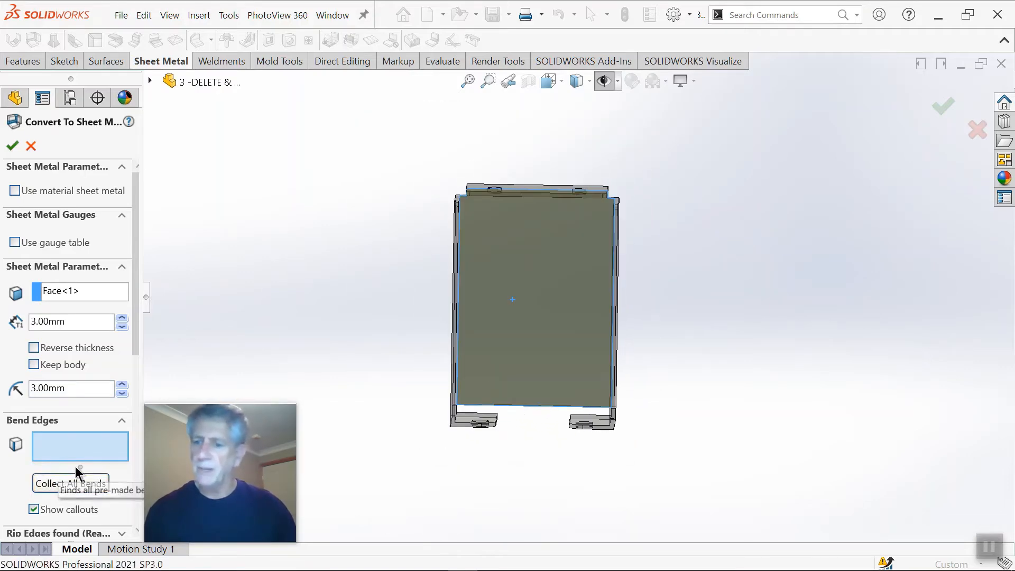
pyautogui.click(49, 485)
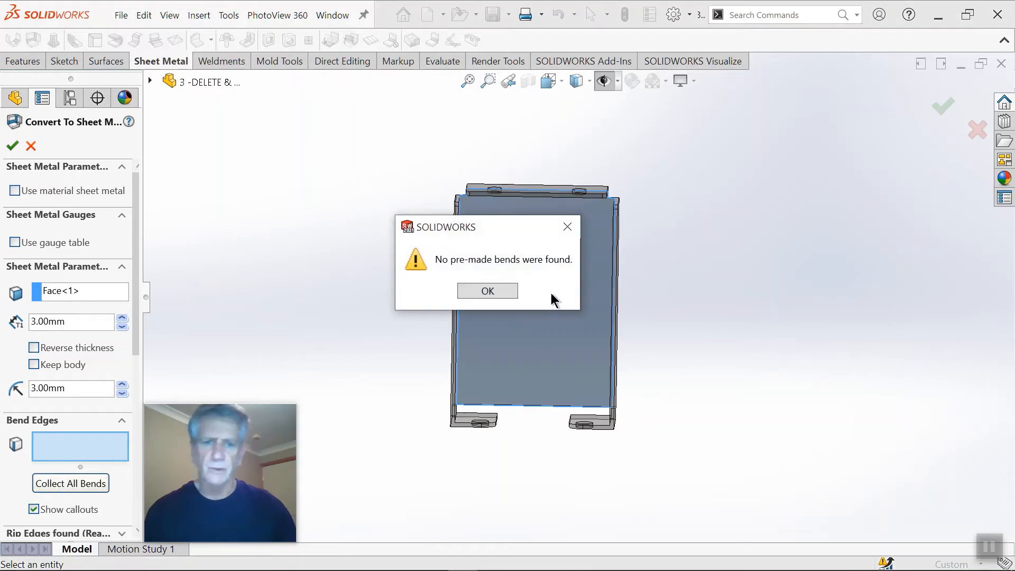
pyautogui.click(488, 292)
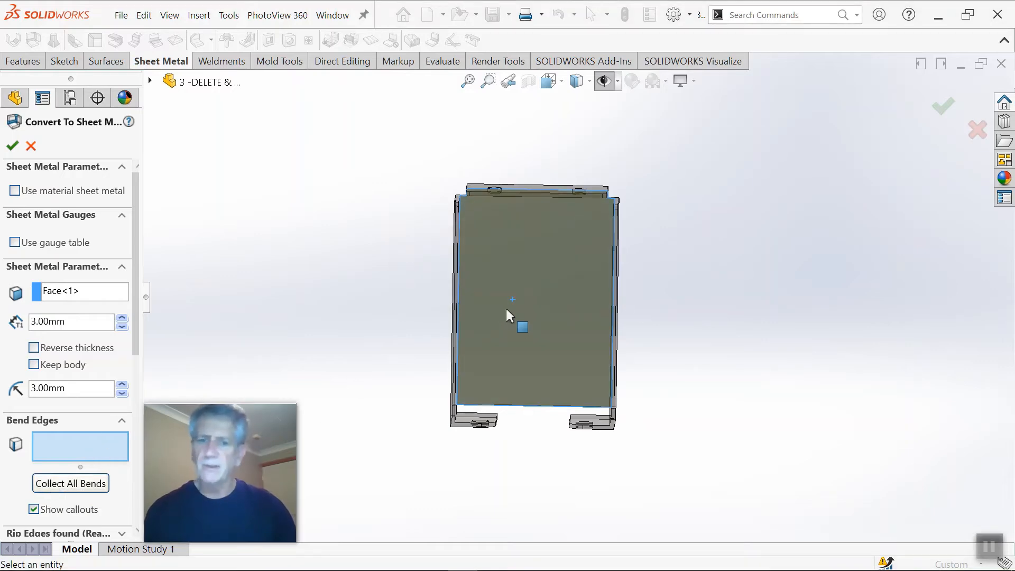
# Step: Select the back panel's edges with both side flanges and the top flange as bend edges
pyautogui.scroll(-5, 495, 290)
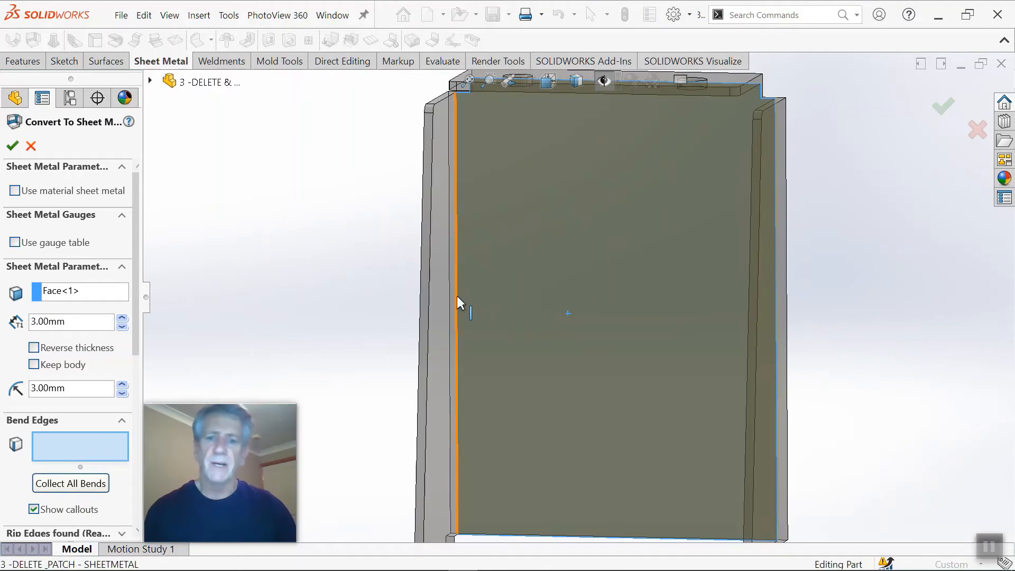
pyautogui.click(456, 296)
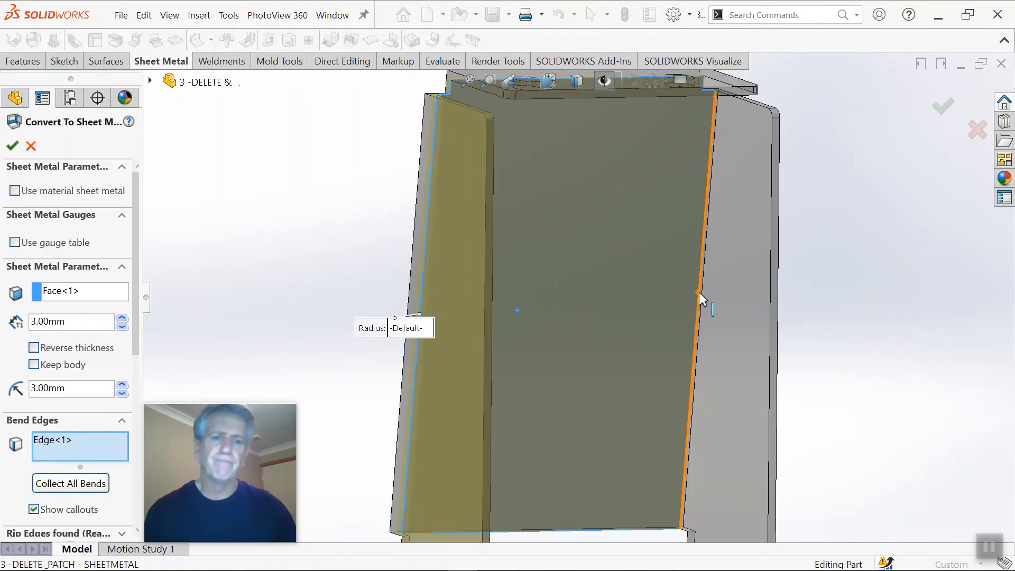
pyautogui.scroll(-4, 708, 211)
pyautogui.moveTo(705, 163); pyautogui.dragTo(676, 201, button='middle')
pyautogui.scroll(3, 676, 200)
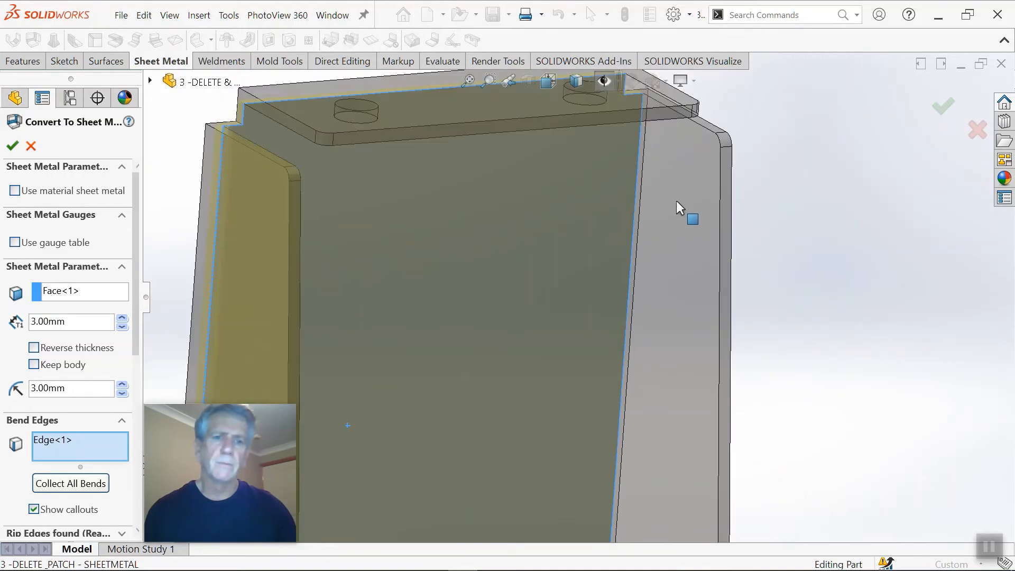
pyautogui.scroll(-3, 676, 201)
pyautogui.scroll(-2, 623, 109)
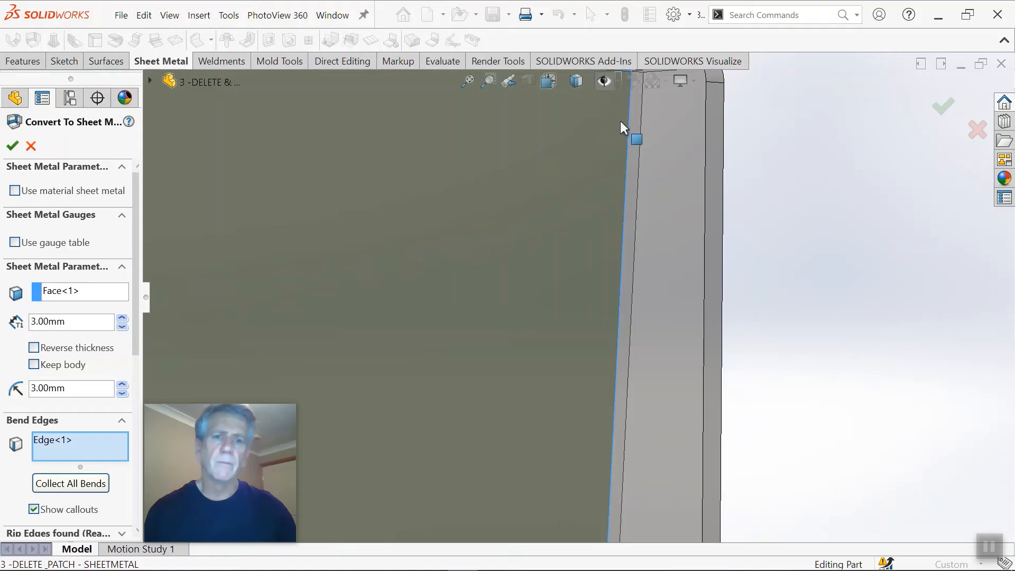
pyautogui.click(626, 125)
pyautogui.scroll(5, 615, 139)
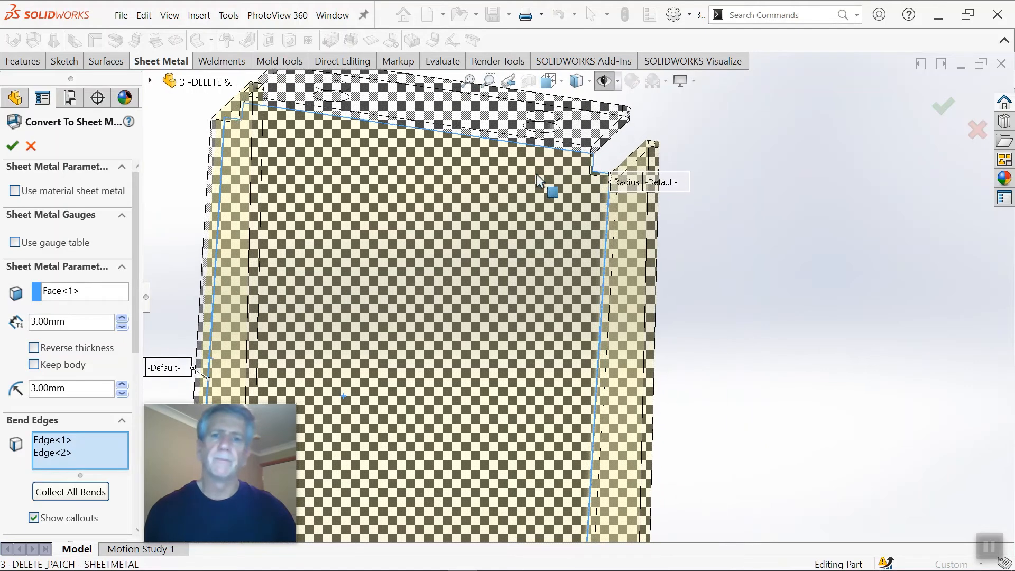
pyautogui.scroll(2, 536, 173)
pyautogui.click(506, 139)
pyautogui.scroll(4, 518, 245)
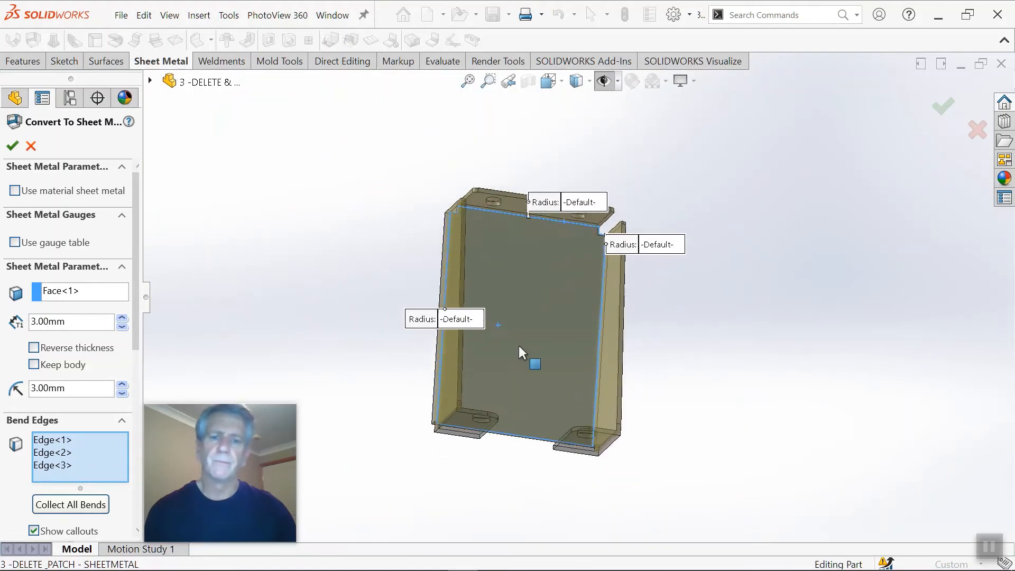
# Step: Add the bend edges of both holed feet and apply the sheet metal conversion with 3 mm thickness and 3 mm bend radius
pyautogui.moveTo(518, 345); pyautogui.dragTo(561, 437, button='middle')
pyautogui.scroll(-2, 563, 418)
pyautogui.moveTo(564, 398); pyautogui.dragTo(481, 383, button='middle')
pyautogui.scroll(-3, 474, 370)
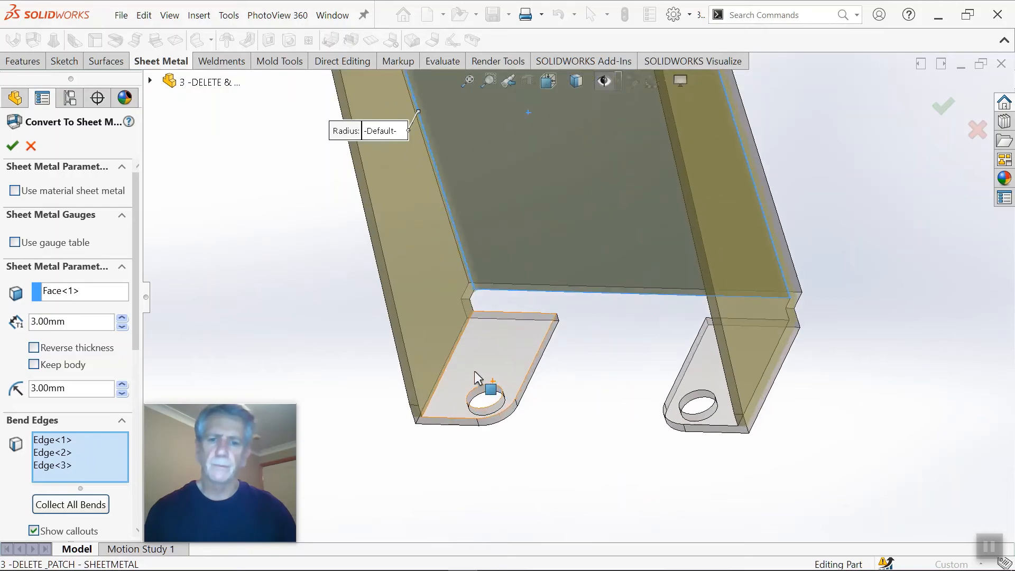
pyautogui.click(448, 360)
pyautogui.moveTo(645, 370)
pyautogui.mouseDown(button='middle')
pyautogui.moveTo(733, 379)
pyautogui.moveTo(957, 362)
pyautogui.mouseUp(button='middle')
pyautogui.click(924, 368)
pyautogui.scroll(3, 928, 296)
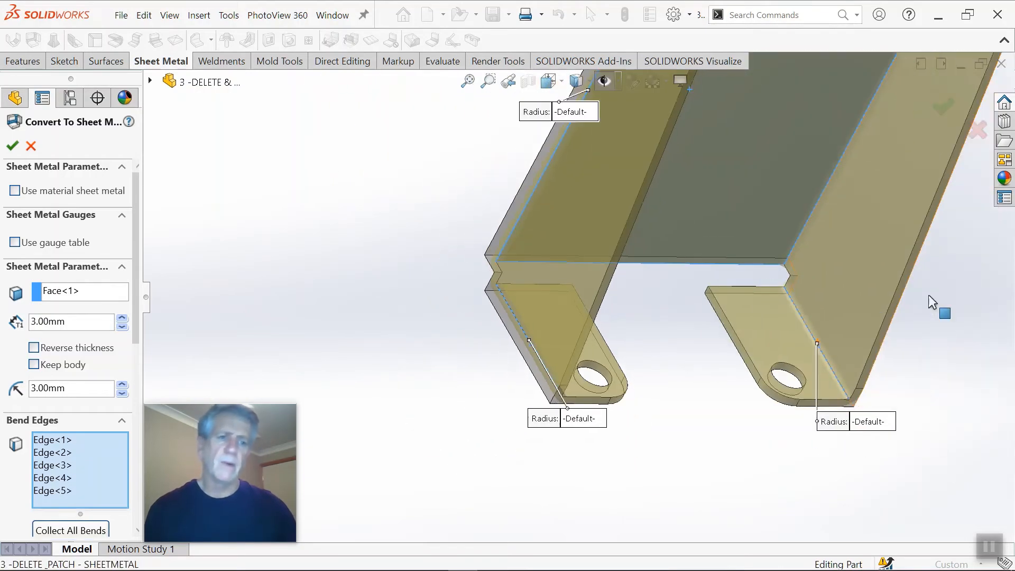
pyautogui.click(935, 112)
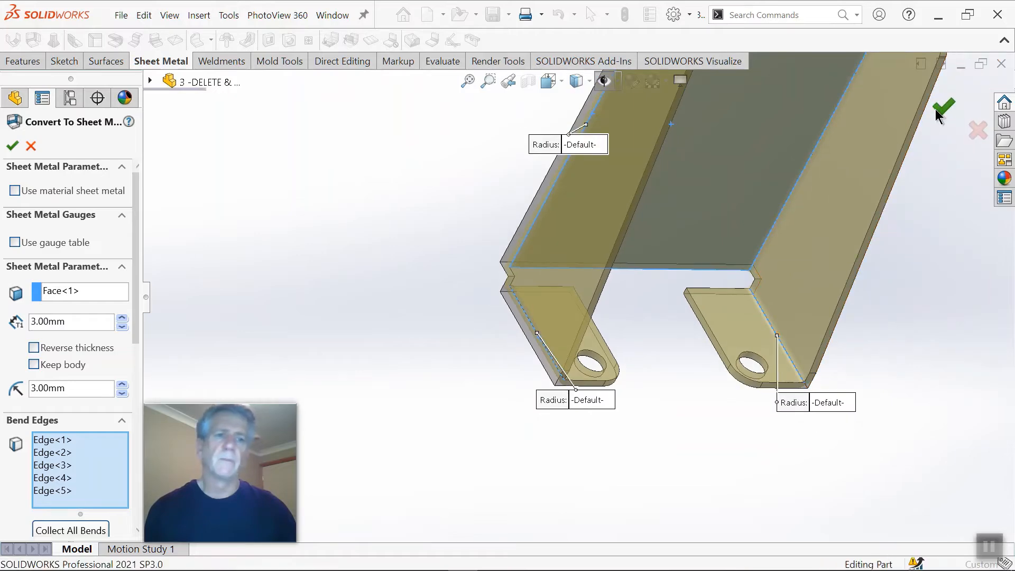
pyautogui.hotkey('ctrl', '7')
pyautogui.moveTo(812, 226); pyautogui.dragTo(712, 275, button='middle')
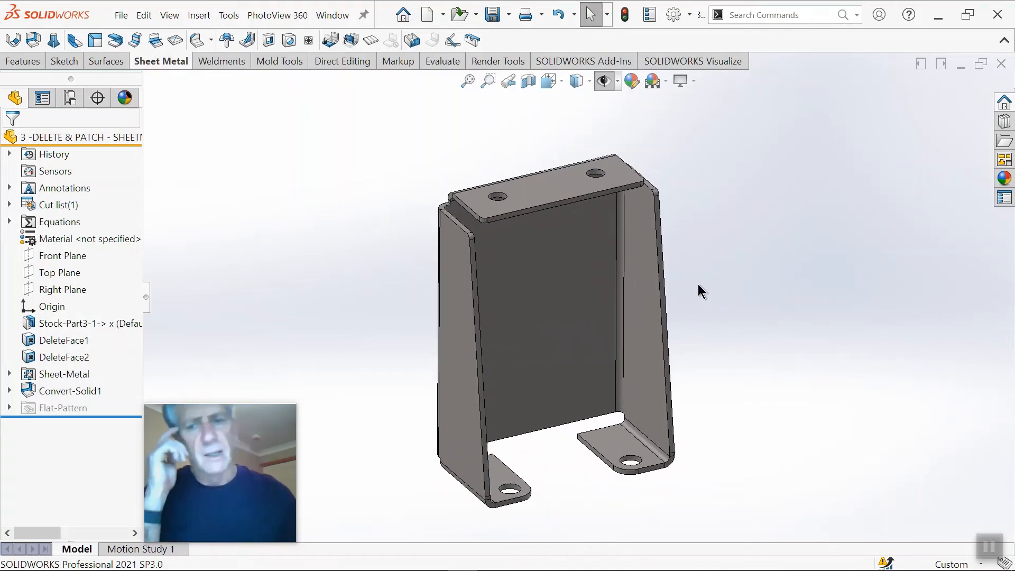
# Step: Remove the two round holes from the top flange using Delete Face with Delete and Patch
pyautogui.scroll(-3, 580, 224)
pyautogui.scroll(3, 592, 249)
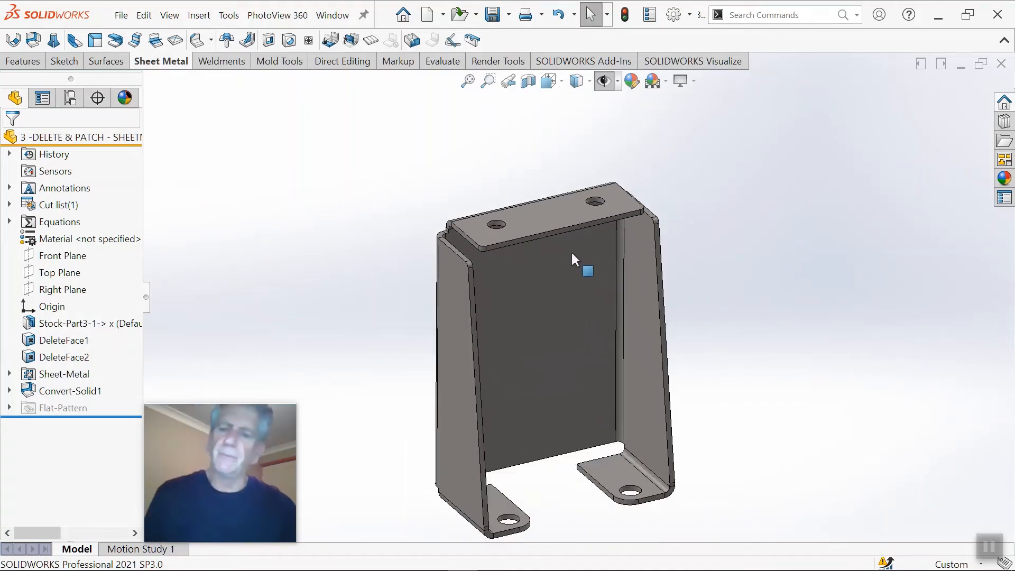
pyautogui.scroll(-3, 533, 254)
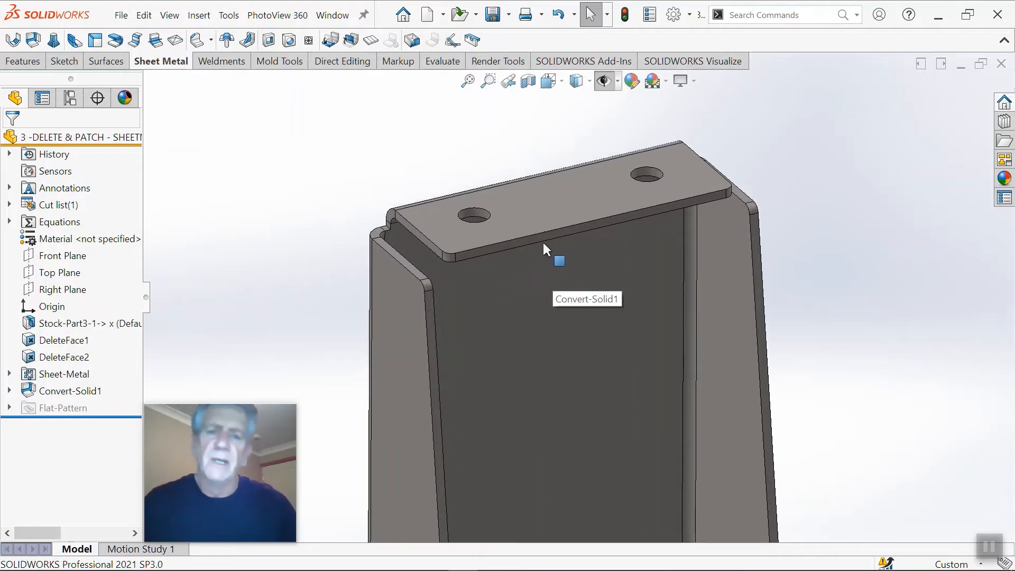
pyautogui.scroll(2, 547, 243)
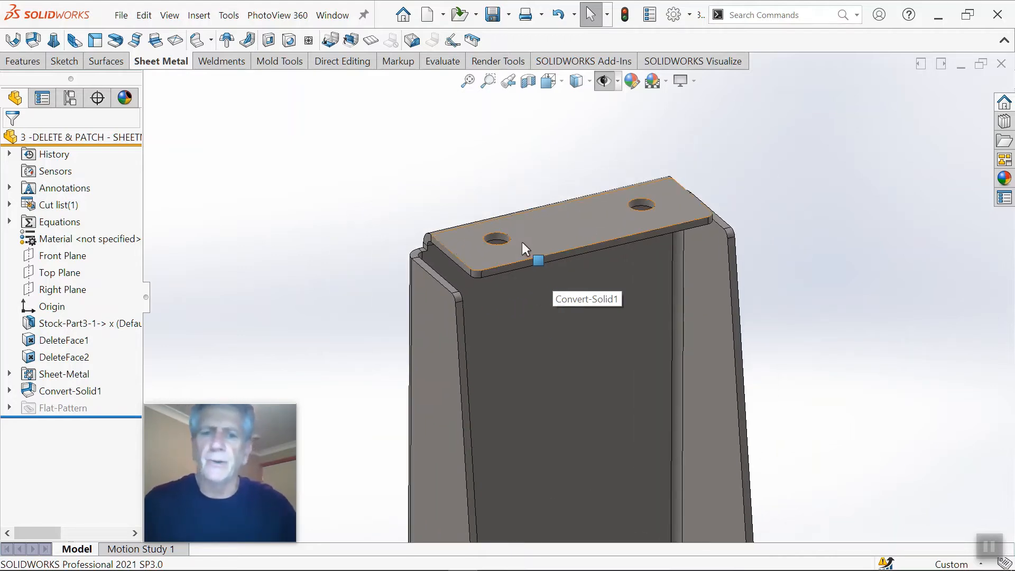
pyautogui.scroll(-2, 504, 225)
pyautogui.scroll(-3, 529, 275)
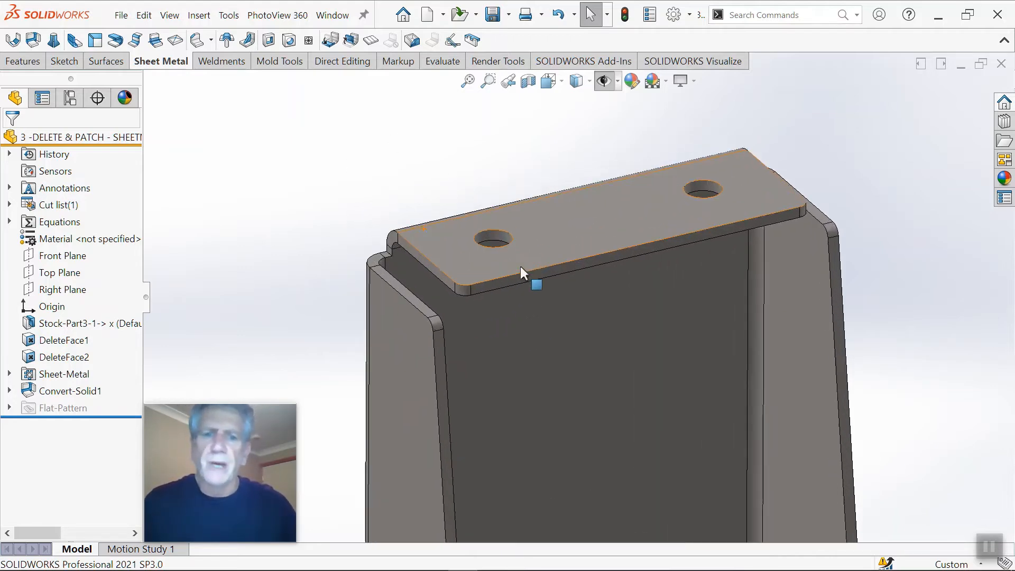
pyautogui.click(491, 233)
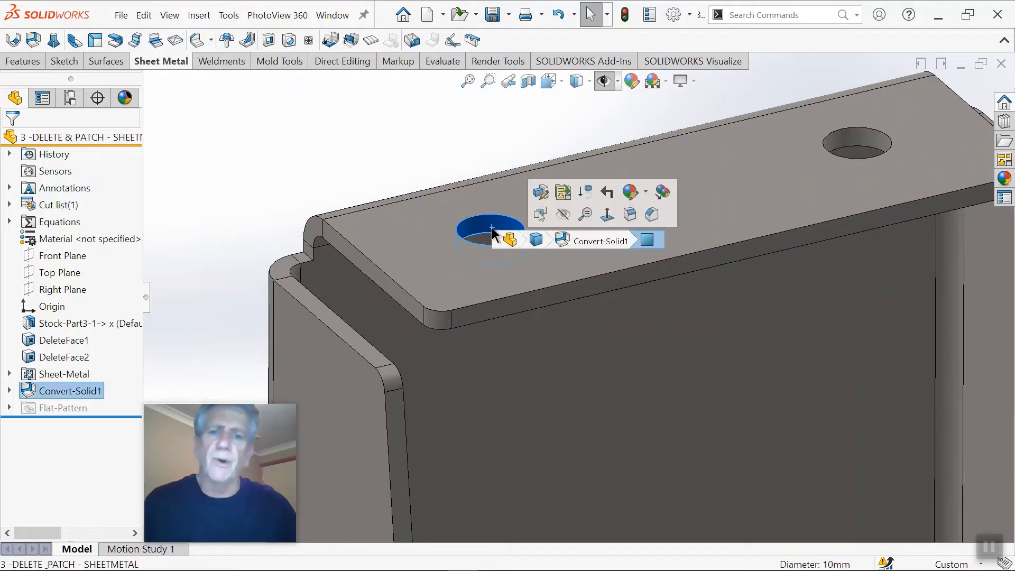
pyautogui.keyDown('ctrl'); pyautogui.click(879, 146); pyautogui.keyUp('ctrl')
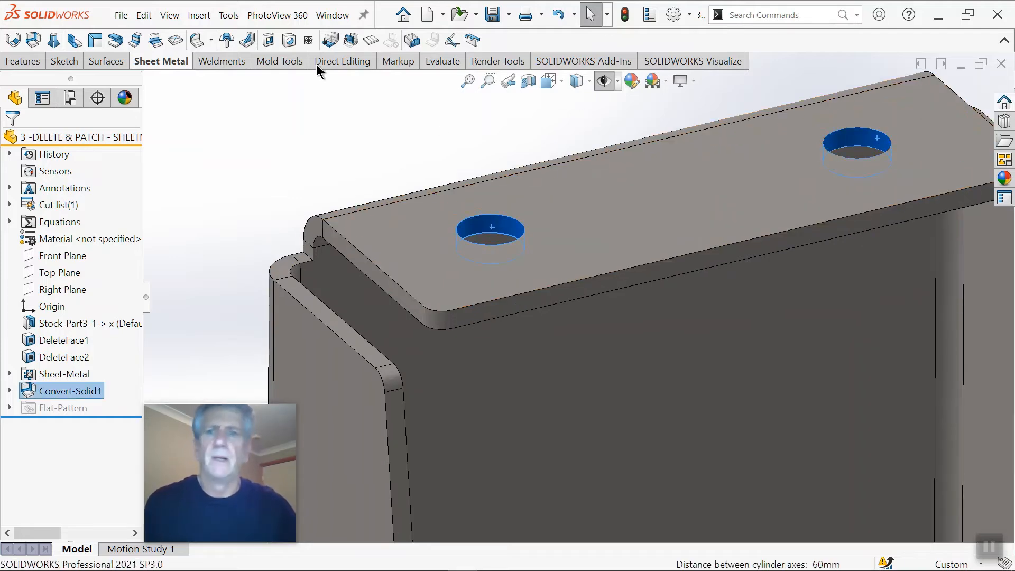
pyautogui.click(106, 61)
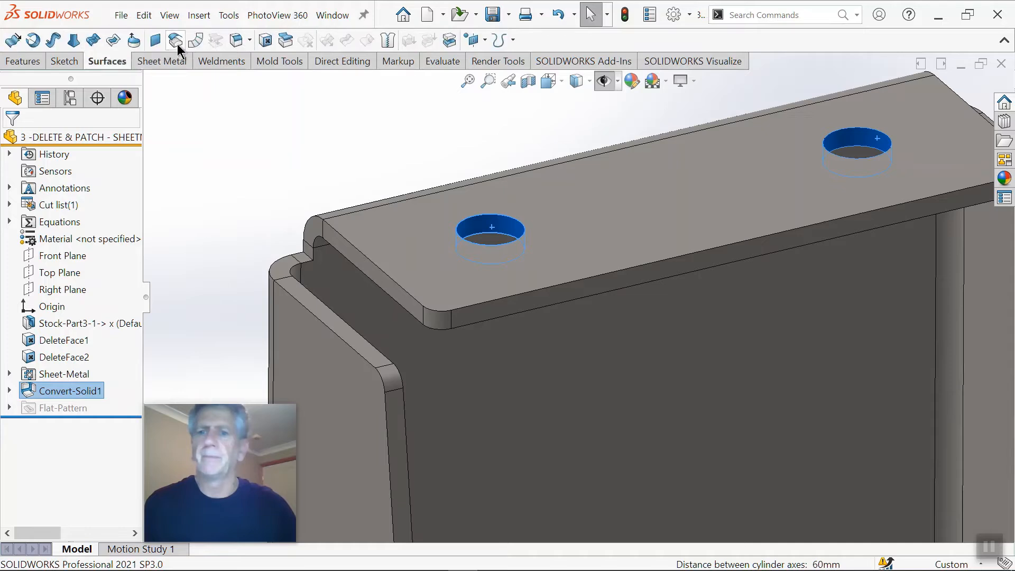
pyautogui.click(265, 41)
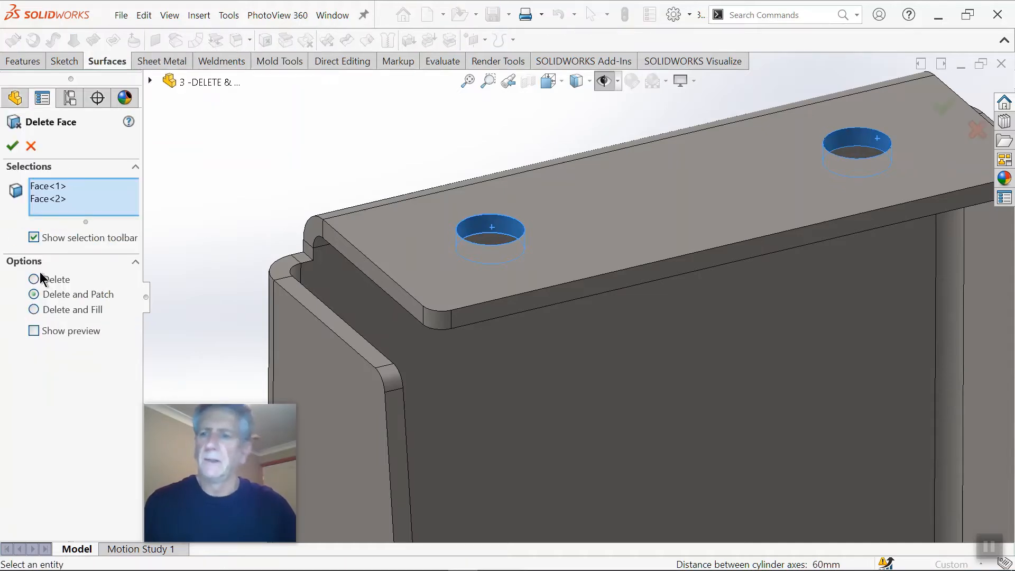
pyautogui.click(35, 294)
pyautogui.click(12, 145)
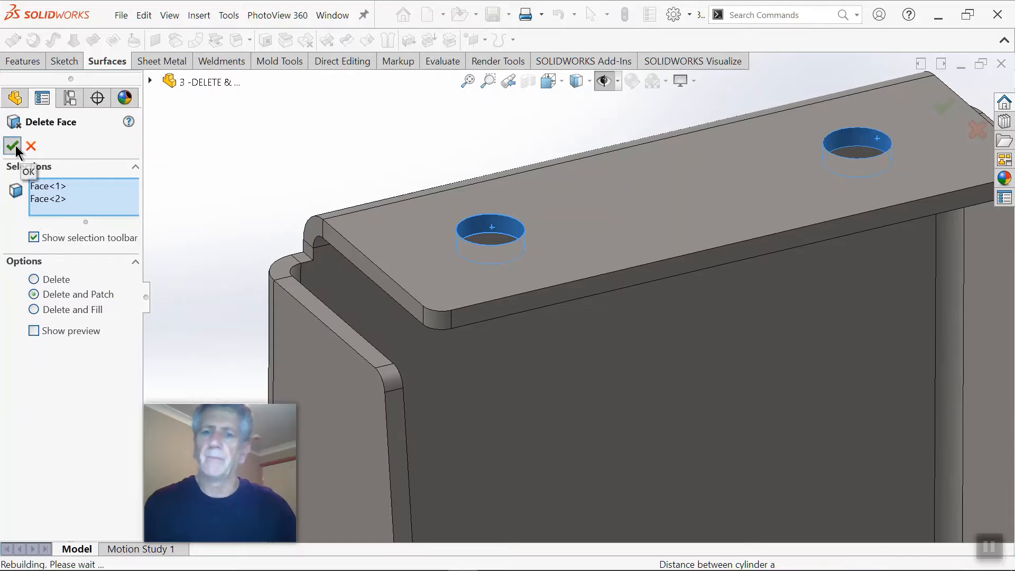
pyautogui.moveTo(347, 248); pyautogui.dragTo(617, 299, button='middle')
pyautogui.scroll(3, 634, 283)
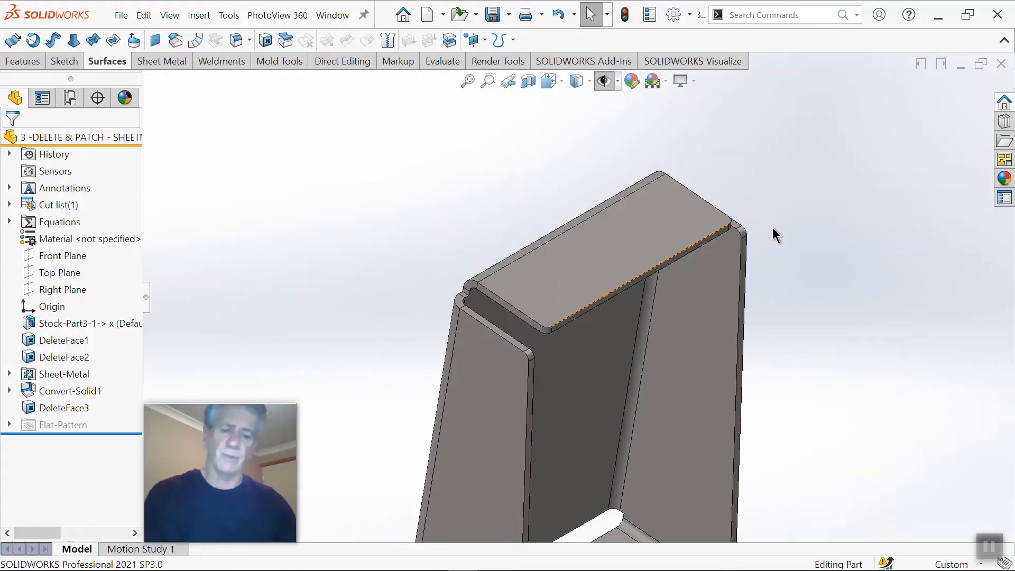
pyautogui.hotkey('ctrl', '7')
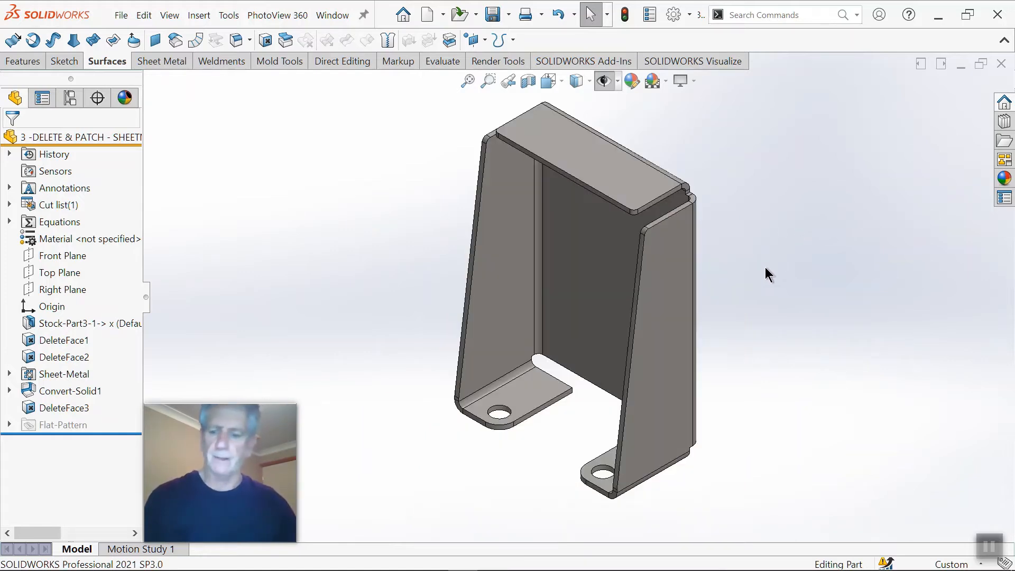
# Step: Close the bracket part without saving and open the recent part 4 -DELETE _FILL
pyautogui.hotkey('ctrl', 'w')
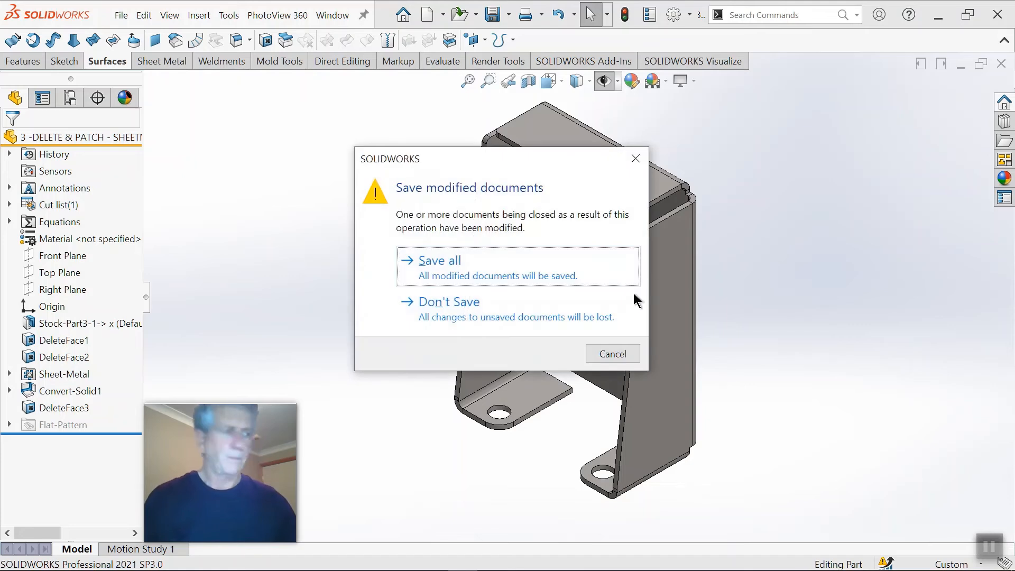
pyautogui.click(446, 305)
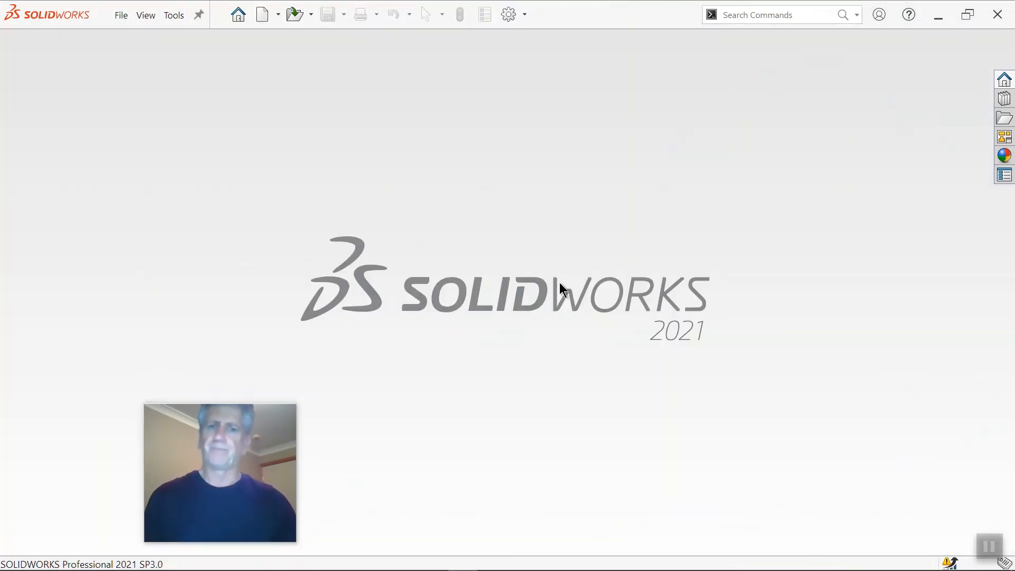
pyautogui.click(240, 17)
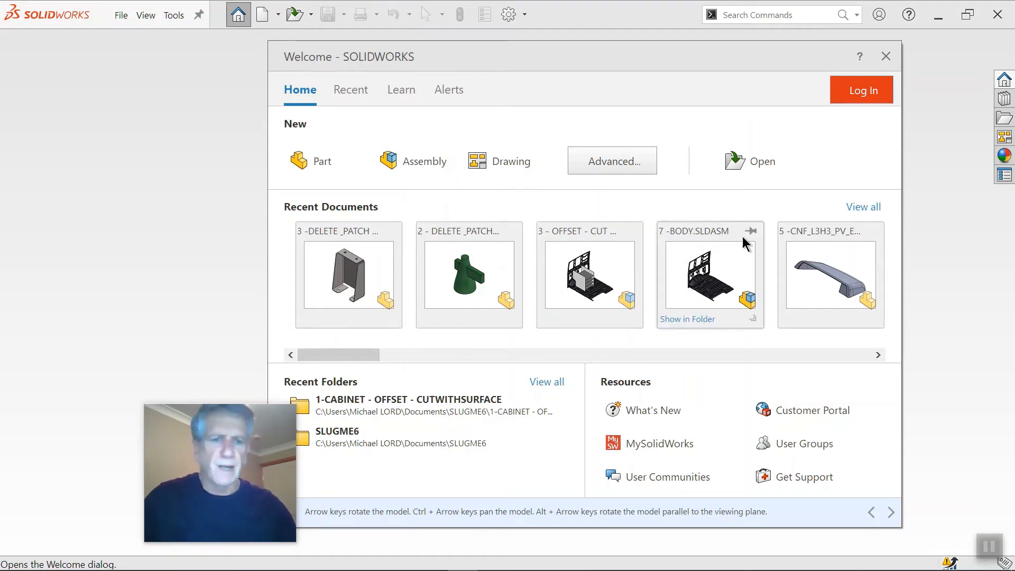
pyautogui.click(861, 207)
pyautogui.scroll(-1, 739, 306)
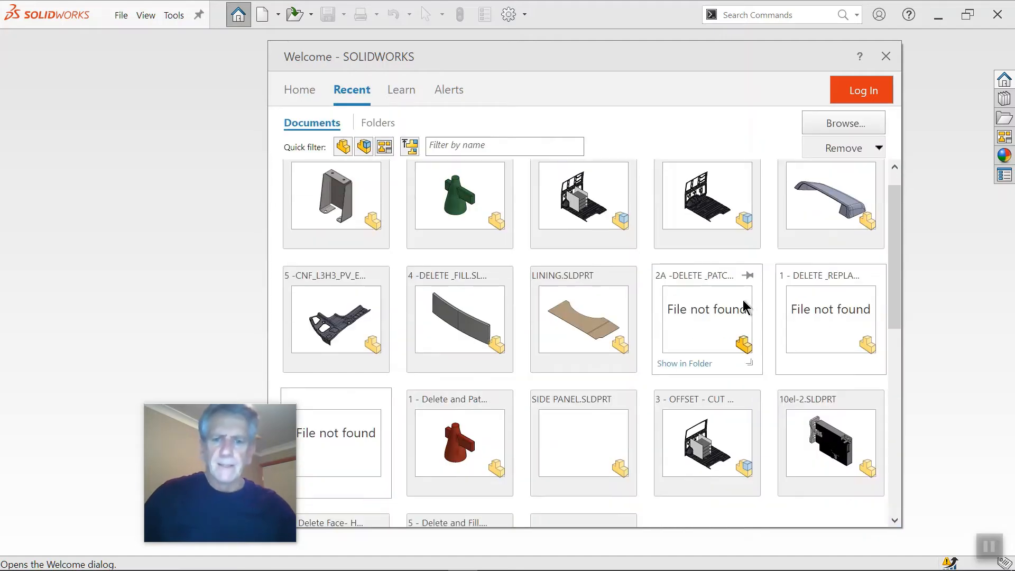
pyautogui.click(491, 303)
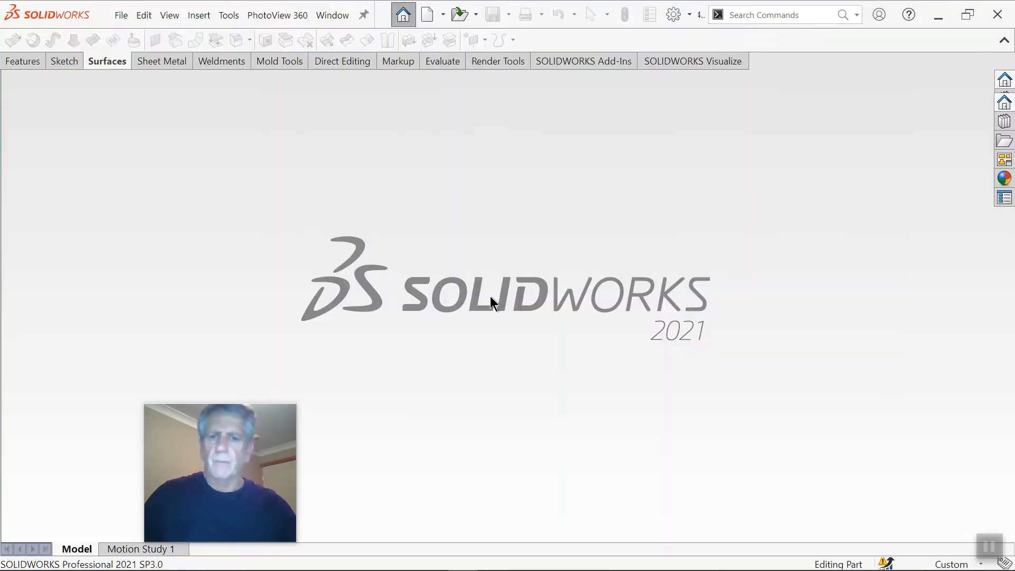
pyautogui.scroll(2, 365, 302)
pyautogui.scroll(-2, 402, 320)
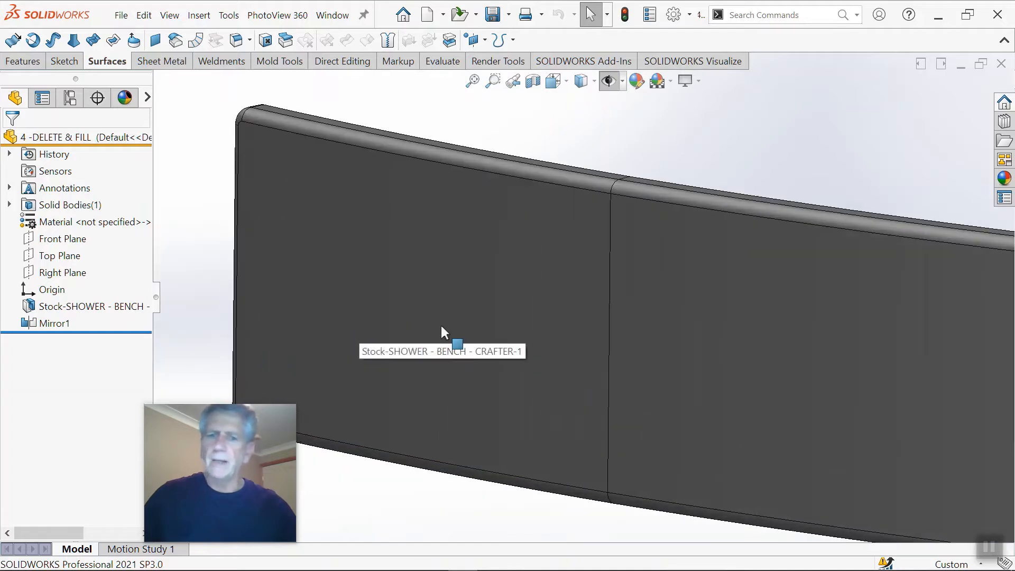
pyautogui.scroll(1, 560, 328)
pyautogui.moveTo(599, 334)
pyautogui.mouseDown(button='middle')
pyautogui.moveTo(587, 310)
pyautogui.moveTo(544, 328)
pyautogui.moveTo(585, 330)
pyautogui.mouseUp(button='middle')
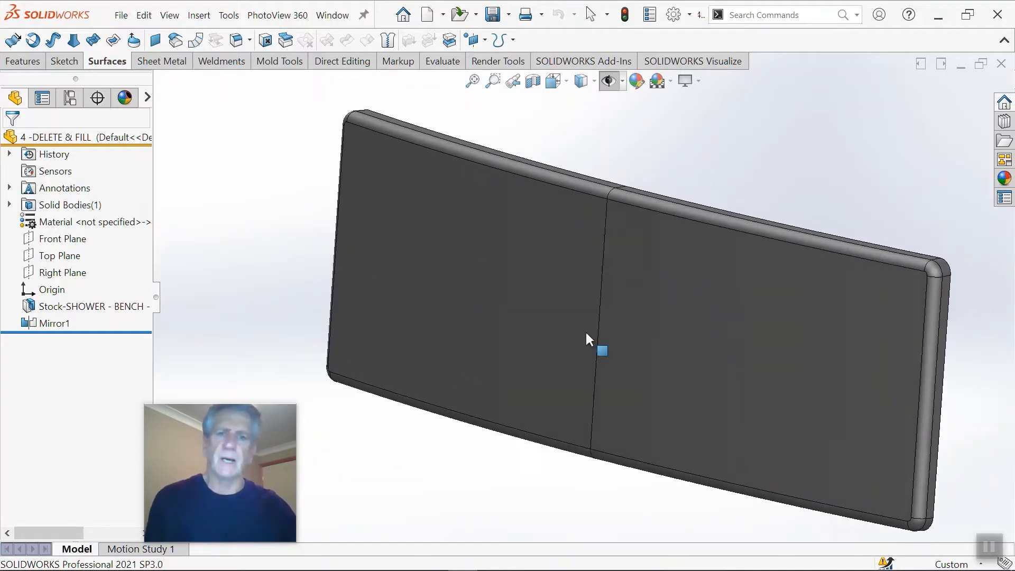
# Step: Turn on RealView Graphics for the curved panel
pyautogui.click(695, 84)
pyautogui.click(702, 100)
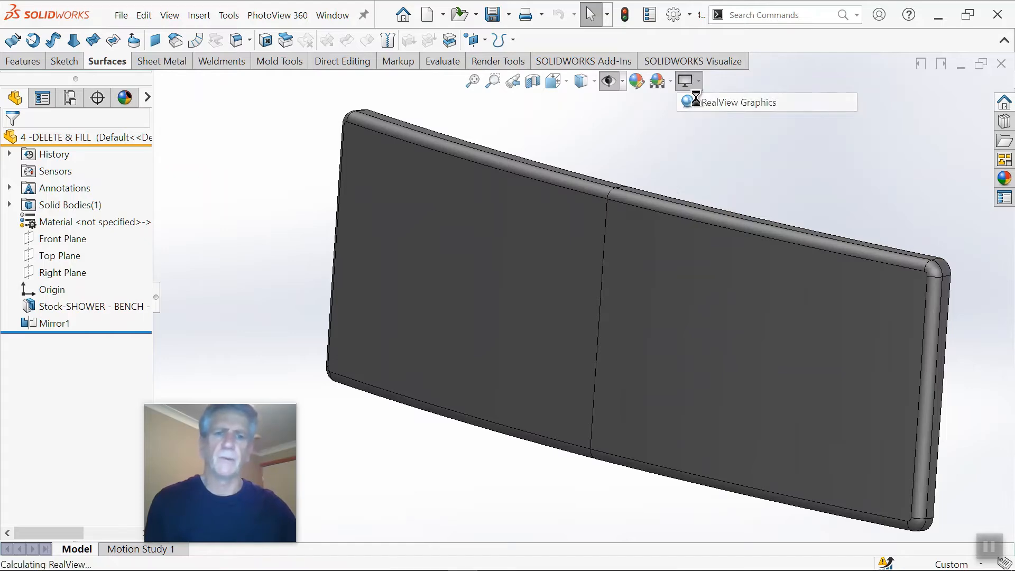
pyautogui.scroll(-4, 655, 214)
pyautogui.scroll(6, 591, 237)
pyautogui.moveTo(591, 238); pyautogui.dragTo(597, 316, button='middle')
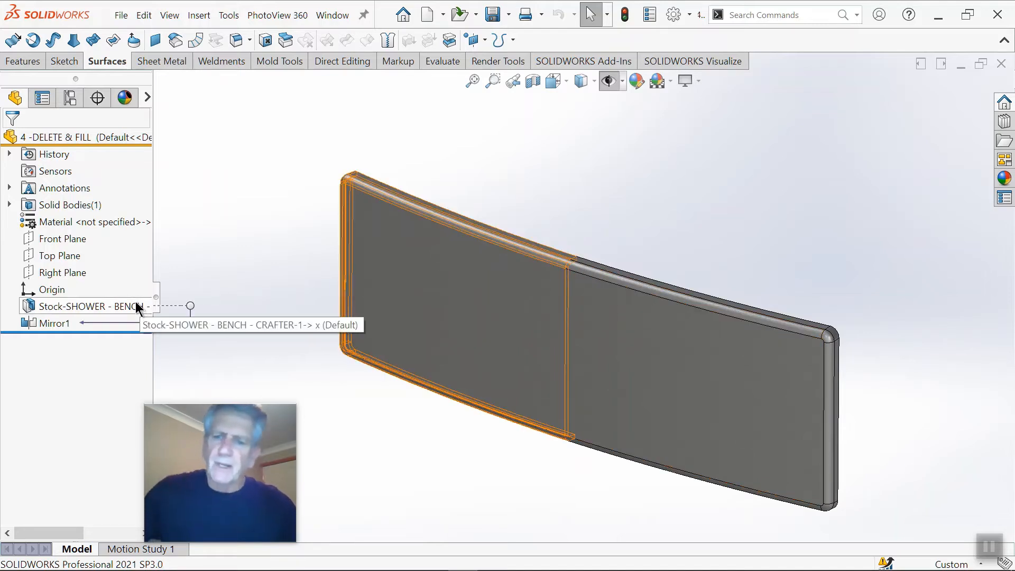
pyautogui.scroll(5, 536, 306)
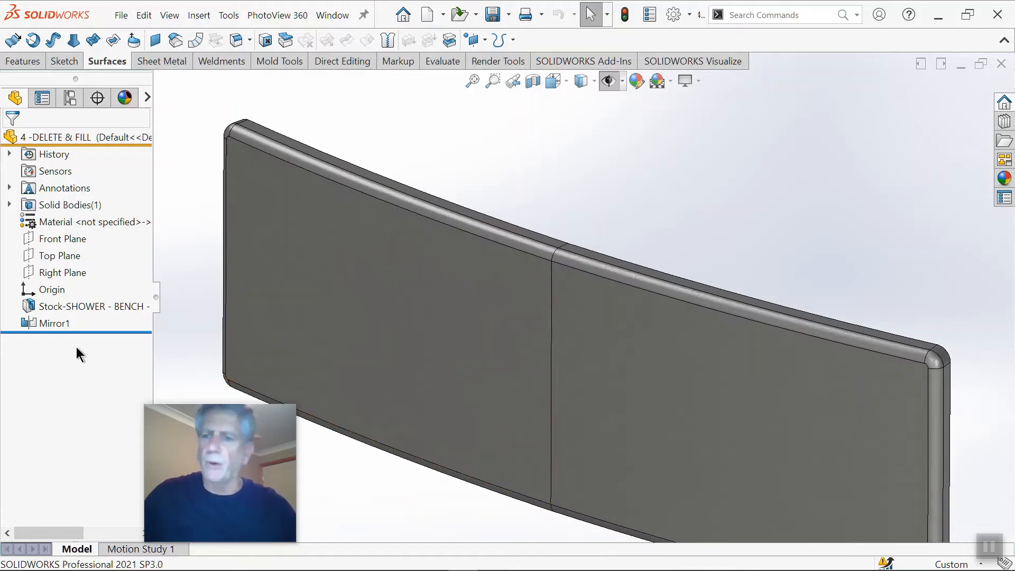
# Step: Roll the part back before the mirror feature to examine the original half panel, and restore the full model
pyautogui.moveTo(84, 332)
pyautogui.mouseDown()
pyautogui.moveTo(89, 316)
pyautogui.moveTo(82, 331)
pyautogui.mouseUp()
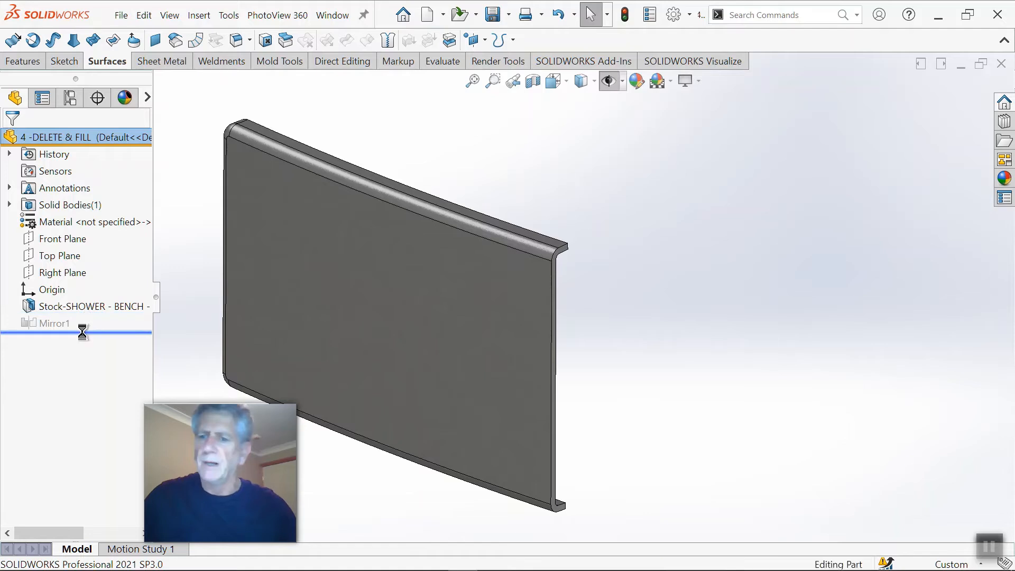
pyautogui.scroll(2, 425, 356)
pyautogui.scroll(2, 476, 365)
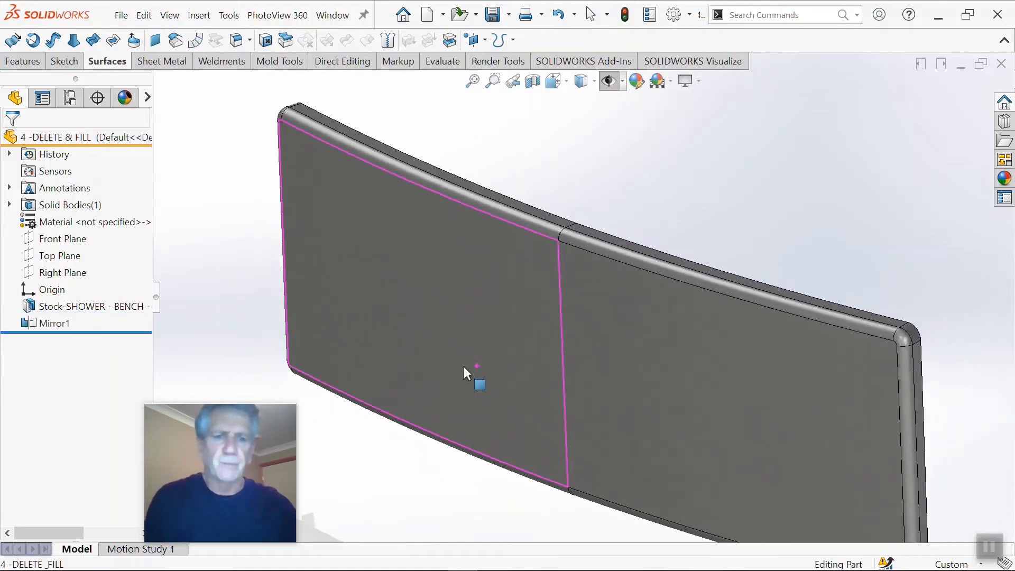
pyautogui.scroll(2, 639, 354)
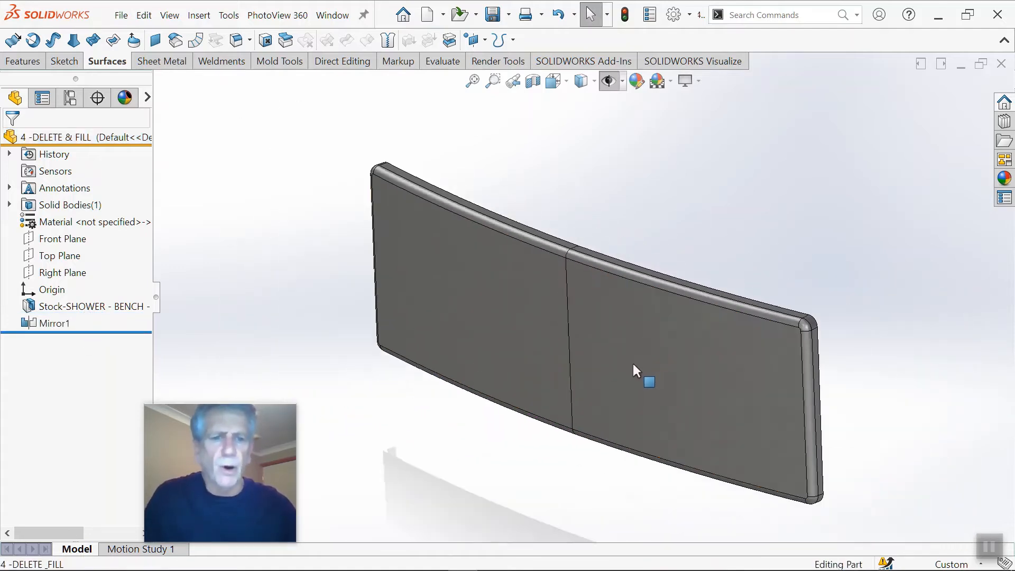
# Step: View the panel shaded without edges to check the centre seam, and return to the shaded with edges display
pyautogui.scroll(-1, 607, 266)
pyautogui.moveTo(591, 269); pyautogui.dragTo(629, 171, button='middle')
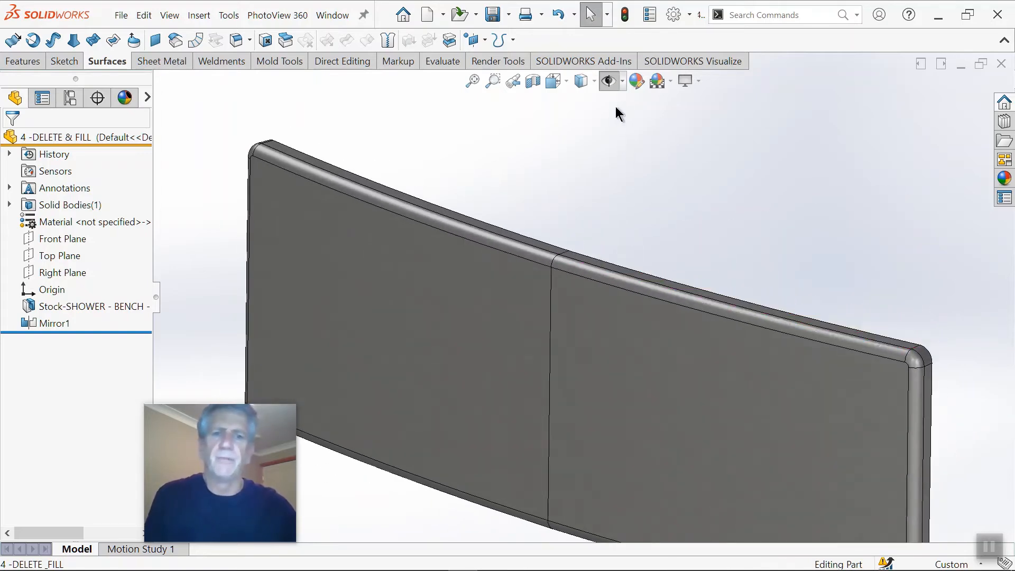
pyautogui.click(593, 82)
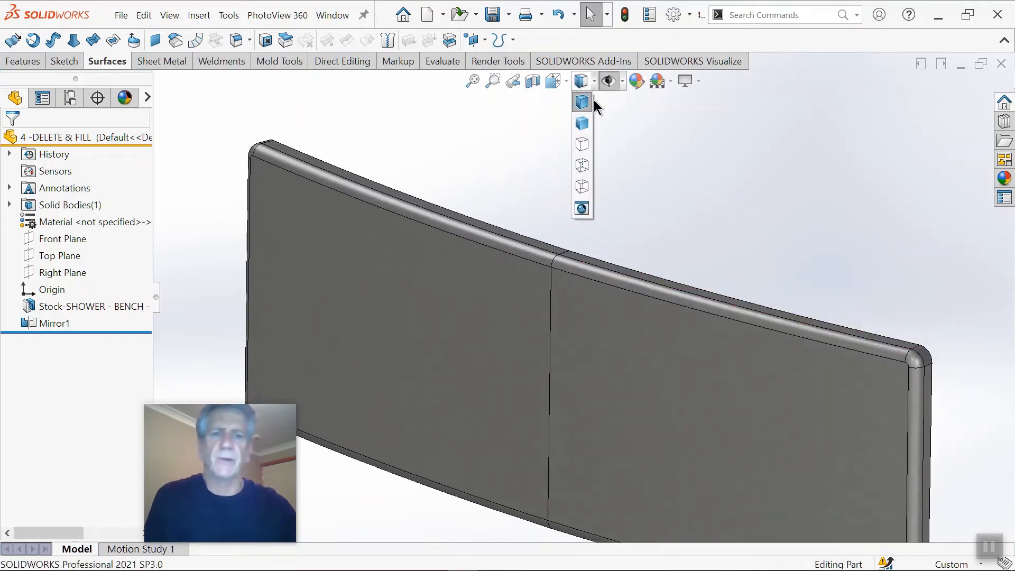
pyautogui.click(583, 123)
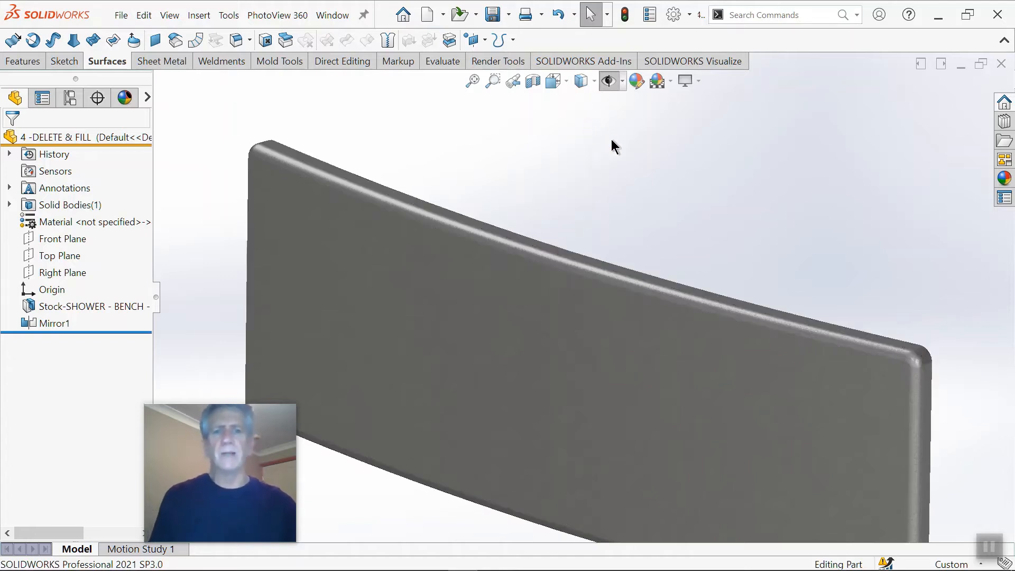
pyautogui.scroll(3, 604, 248)
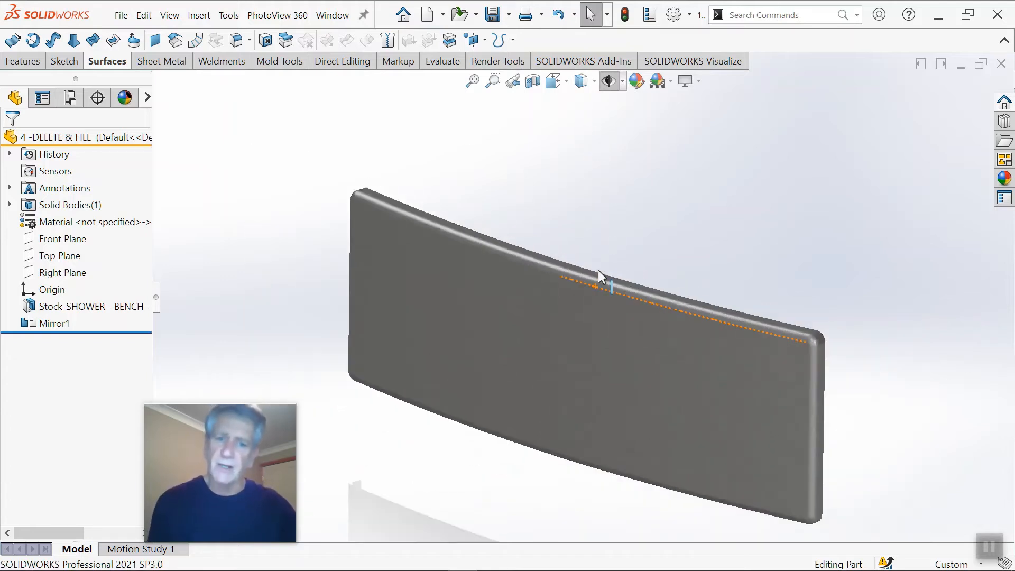
pyautogui.scroll(-5, 595, 280)
pyautogui.click(585, 84)
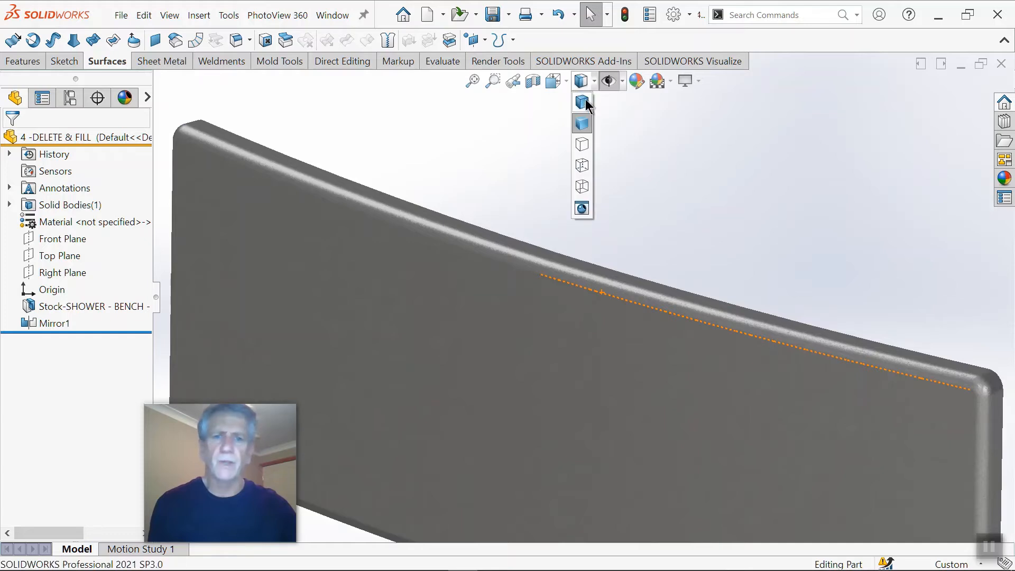
pyautogui.click(585, 107)
# Step: Replace the panel's two large front faces with a single face using Delete Face with Delete and Fill, without tangent fill
pyautogui.scroll(2, 703, 246)
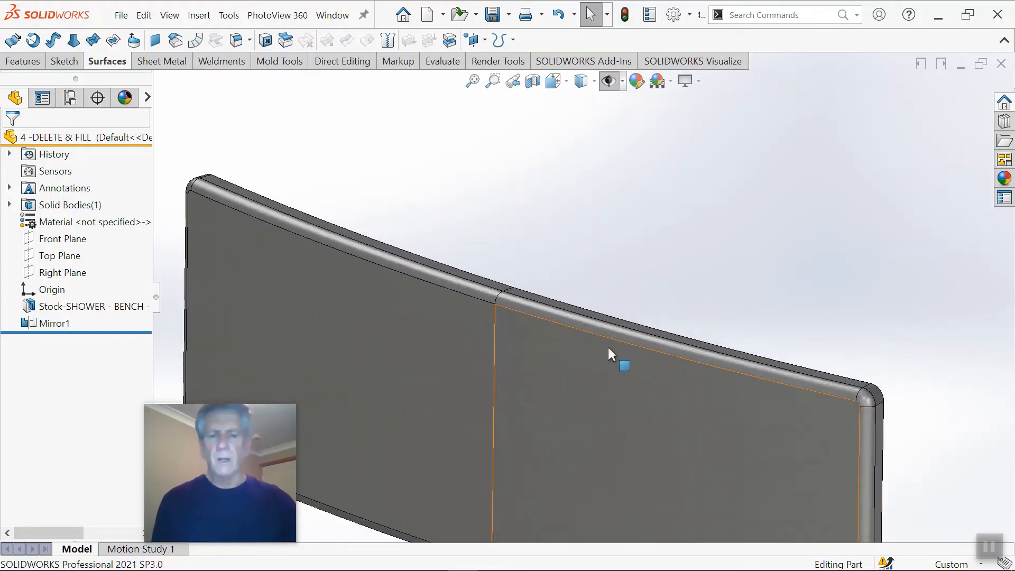
pyautogui.scroll(2, 586, 355)
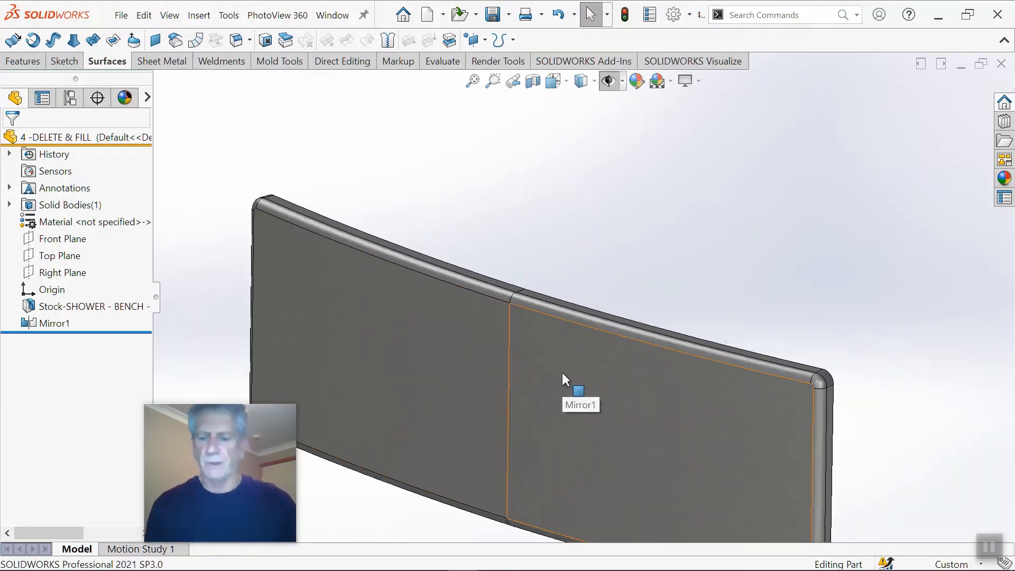
pyautogui.click(563, 361)
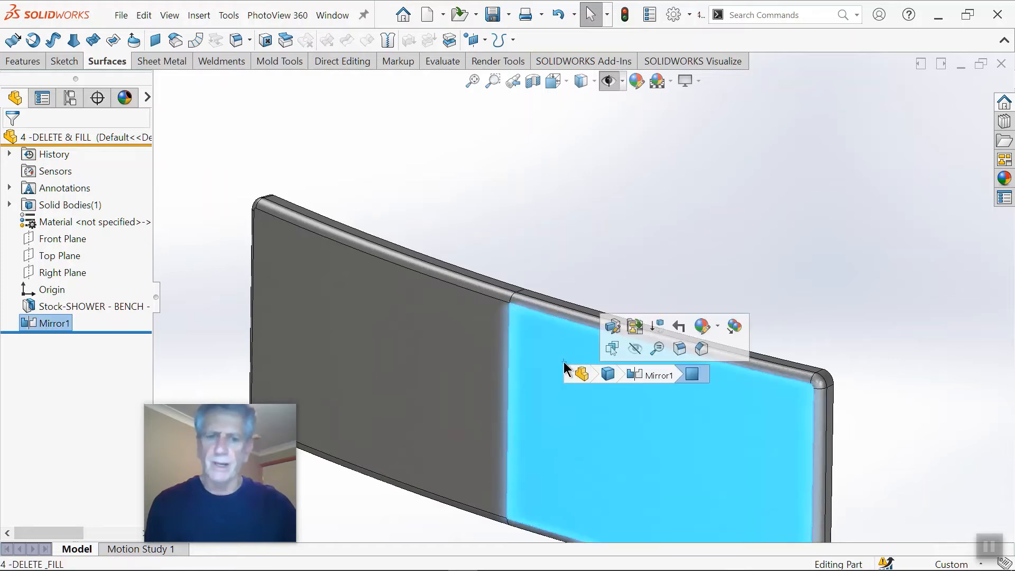
pyautogui.keyDown('ctrl'); pyautogui.click(493, 341); pyautogui.keyUp('ctrl')
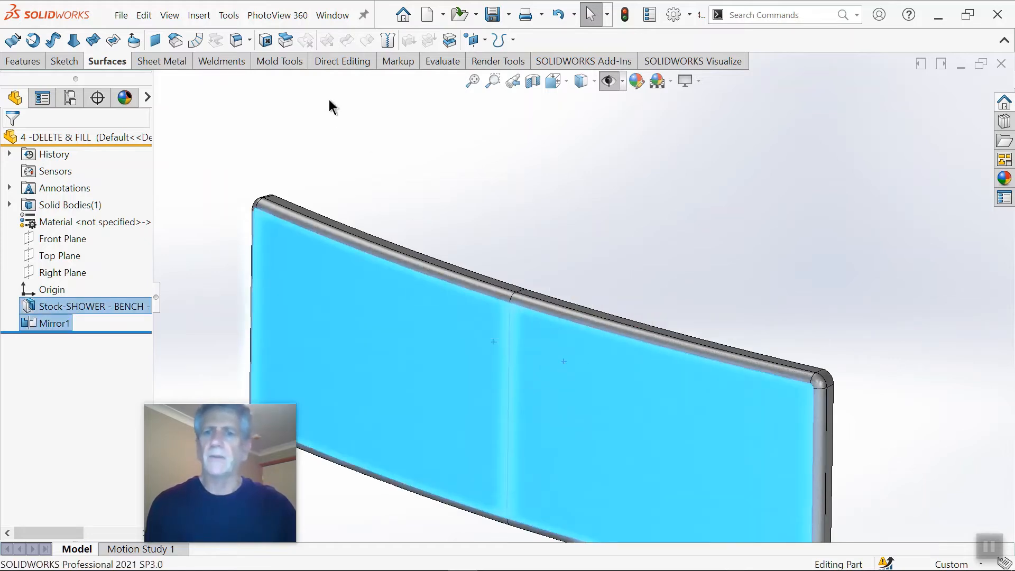
pyautogui.click(266, 41)
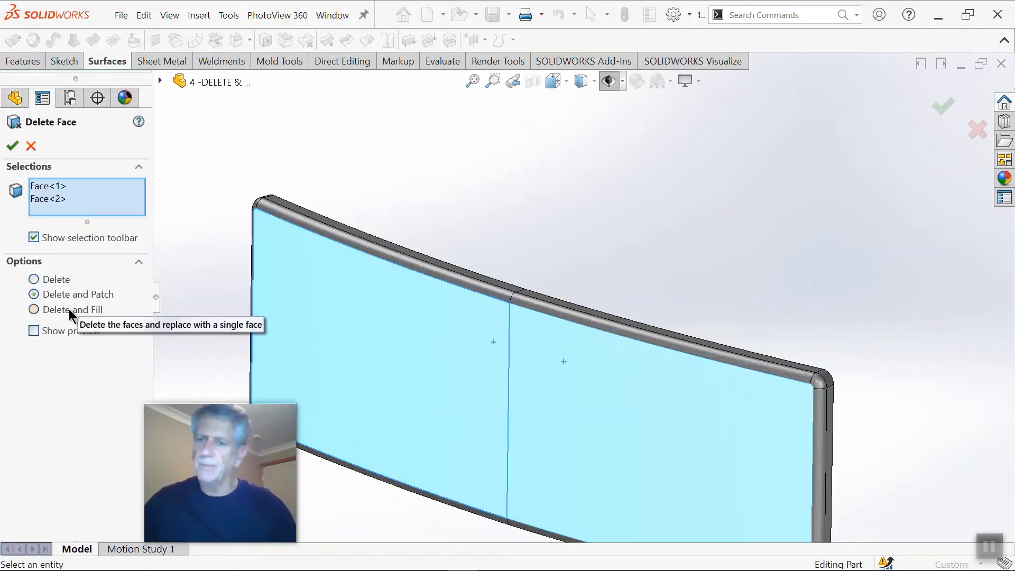
pyautogui.click(35, 309)
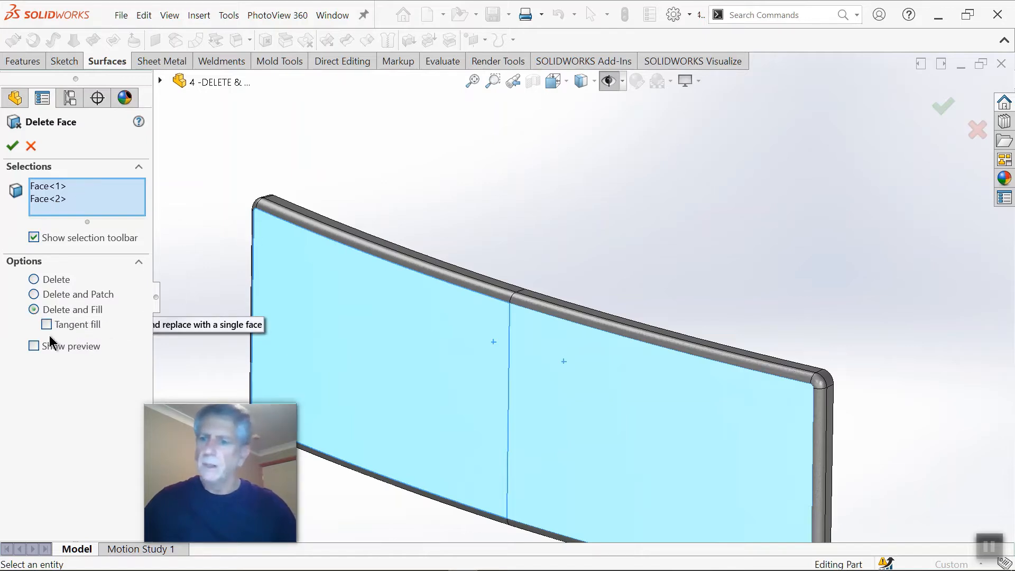
pyautogui.click(15, 144)
# Step: Merge the two rounded faces along the panel's upper front edge using Delete and Fill without tangent fill
pyautogui.moveTo(567, 234); pyautogui.dragTo(531, 314, button='middle')
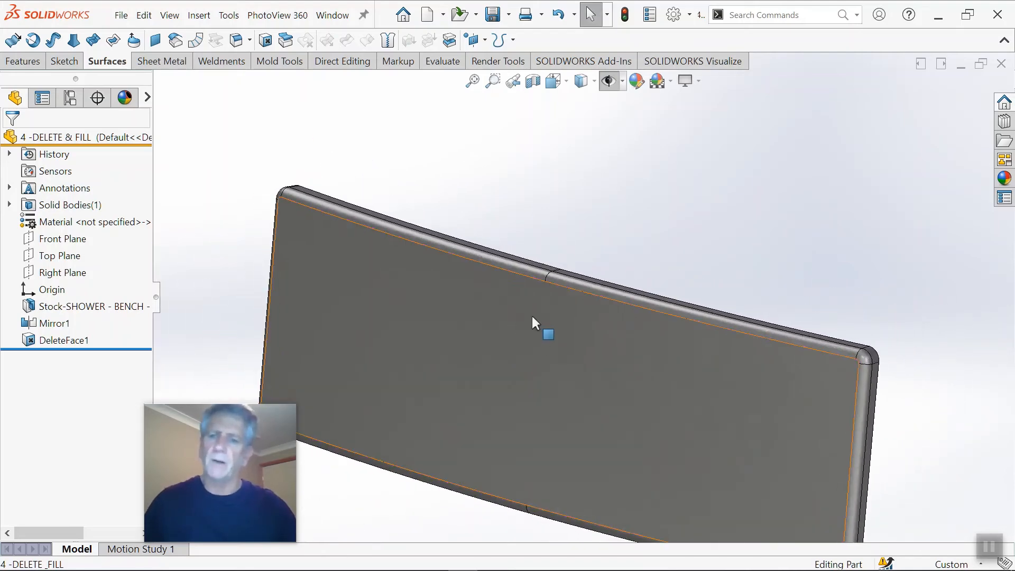
pyautogui.scroll(-2, 577, 295)
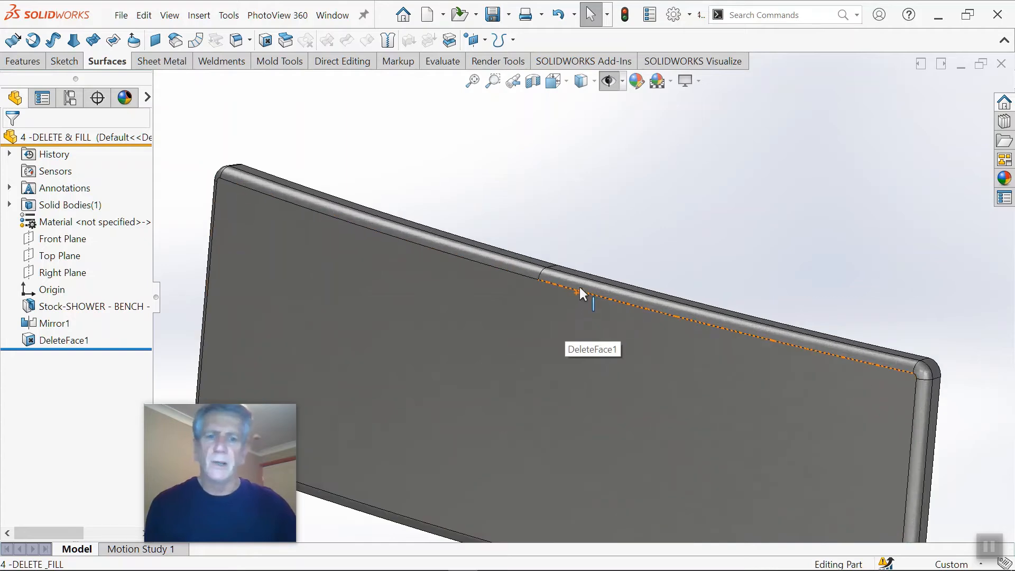
pyautogui.press('Return')
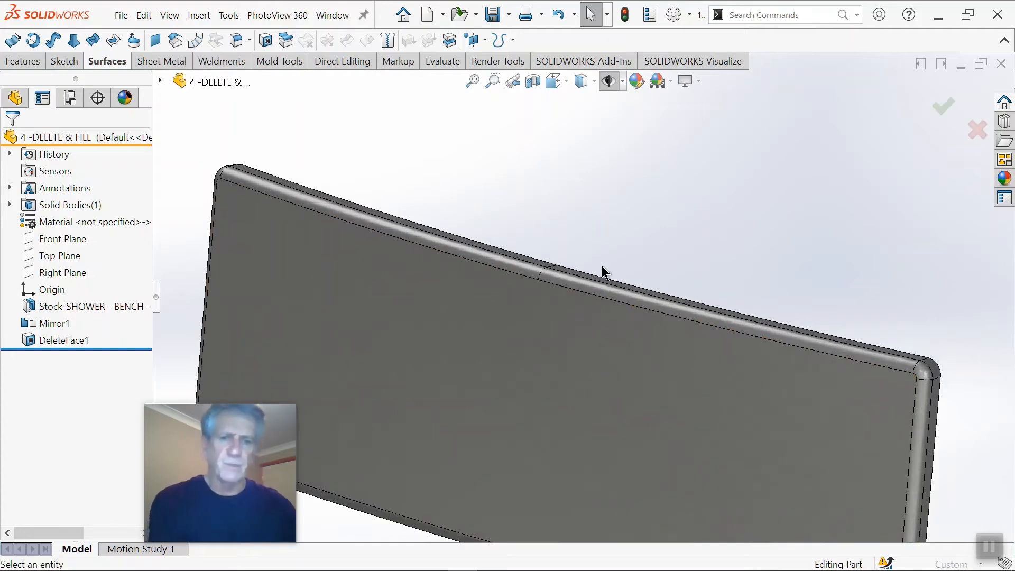
pyautogui.scroll(-2, 597, 270)
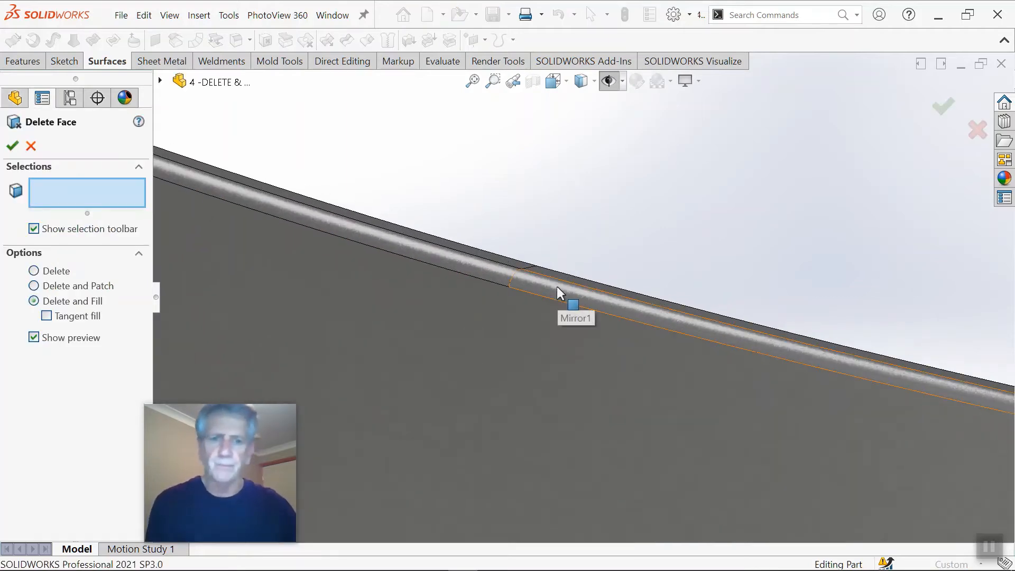
pyautogui.click(512, 276)
pyautogui.click(360, 229)
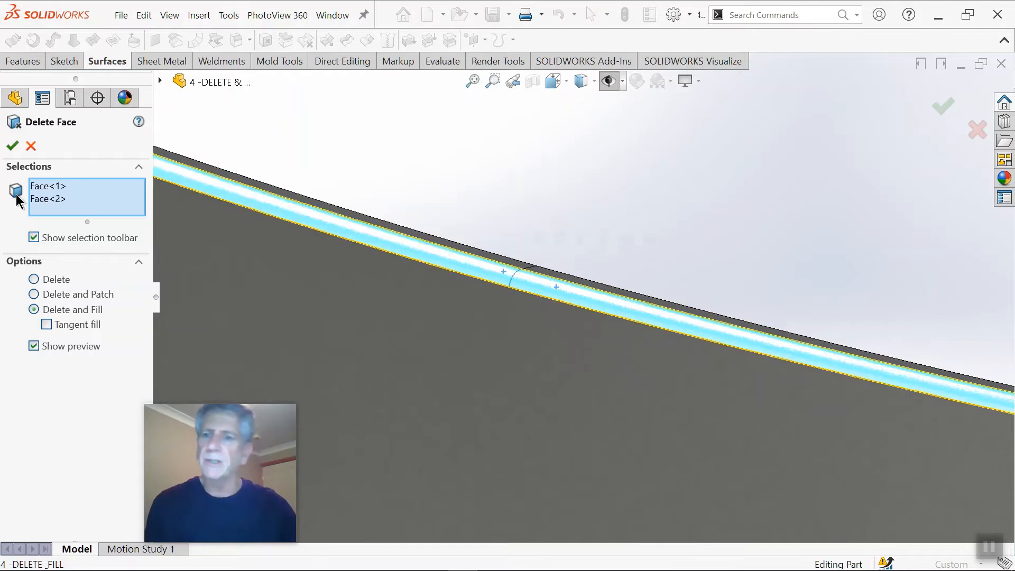
pyautogui.click(12, 146)
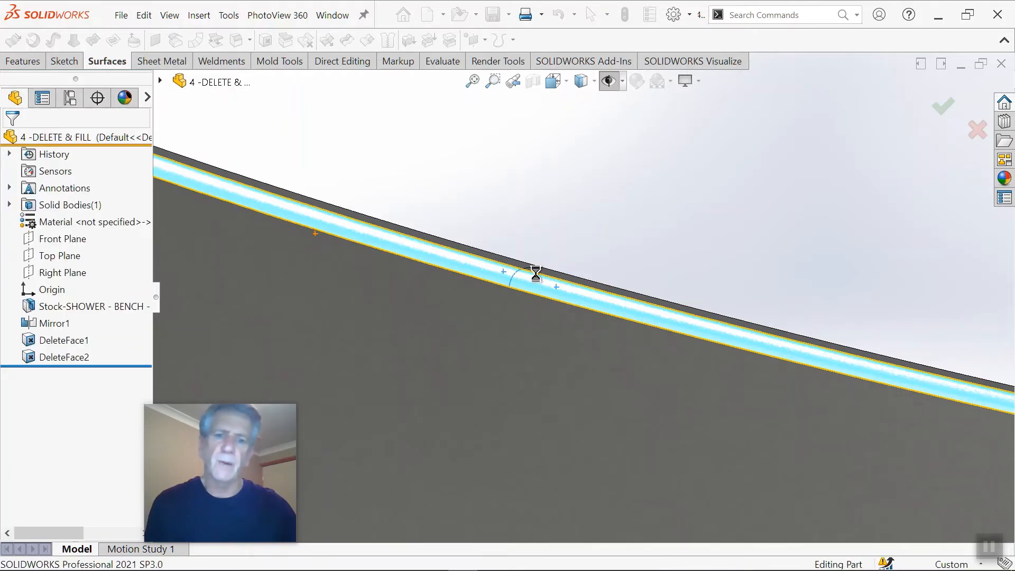
# Step: Edit the rounded edge's Delete Face feature to enable tangent fill and show its preview
pyautogui.moveTo(557, 258); pyautogui.dragTo(483, 297, button='middle')
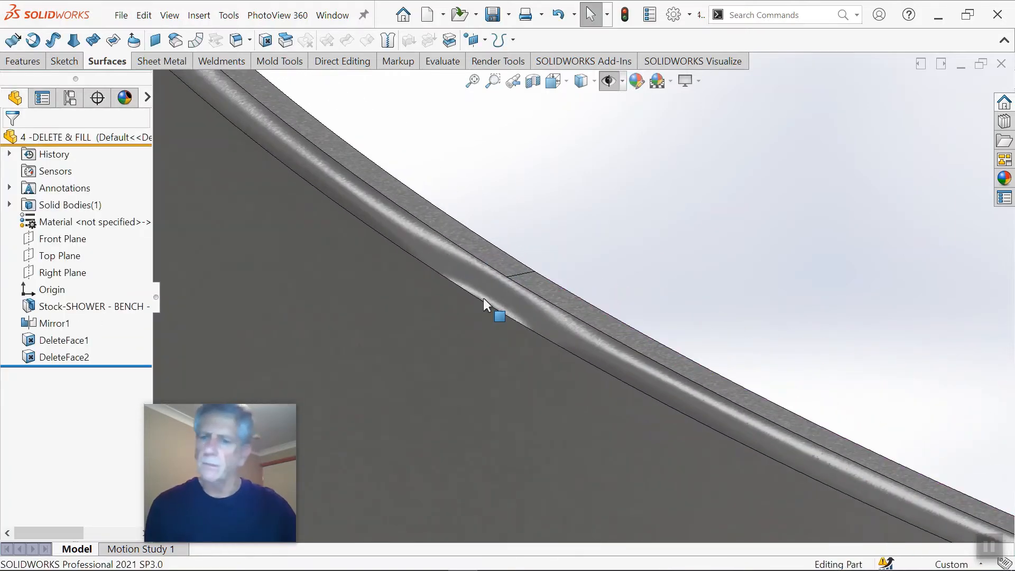
pyautogui.rightClick(67, 353)
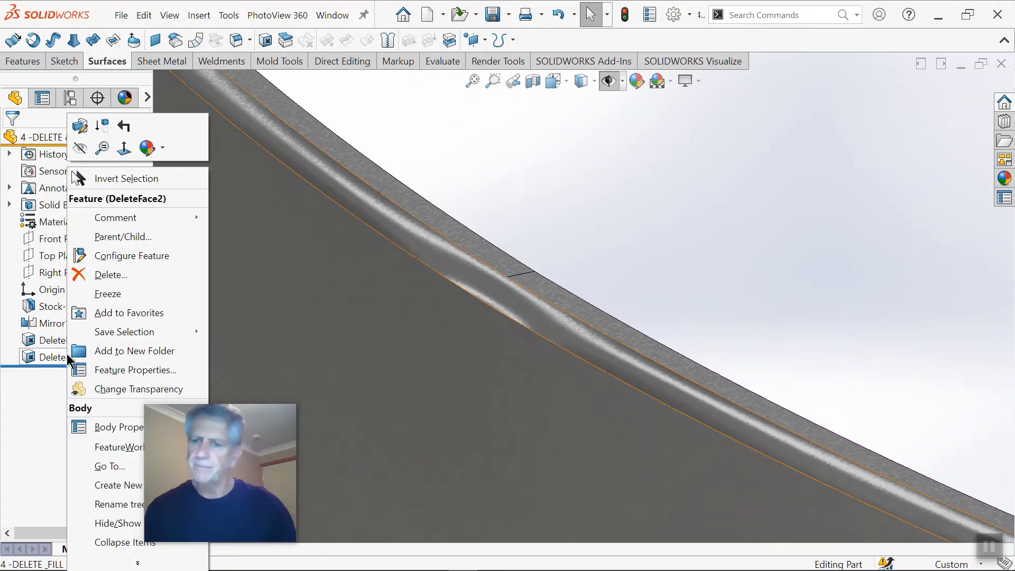
pyautogui.click(80, 126)
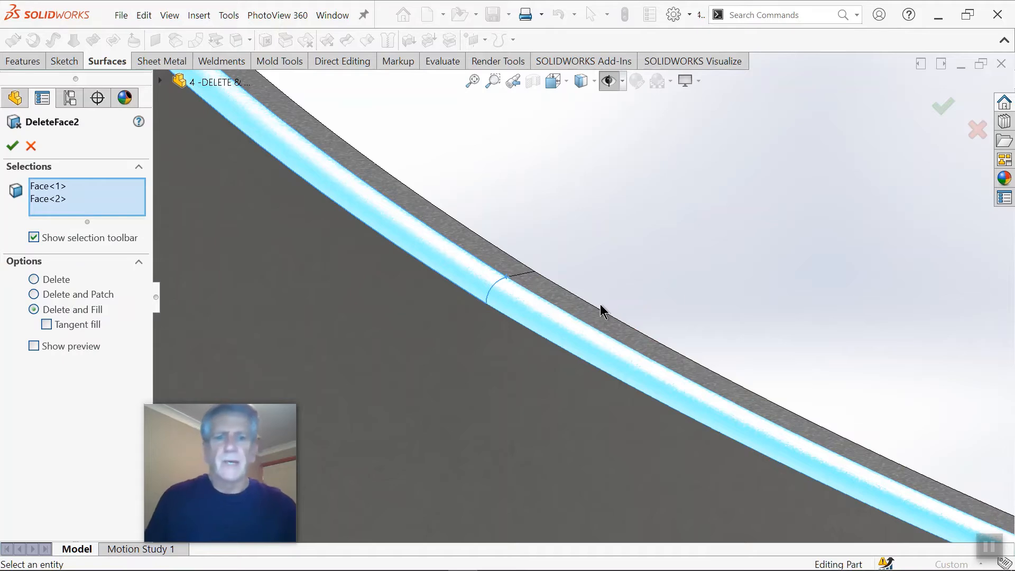
pyautogui.click(47, 325)
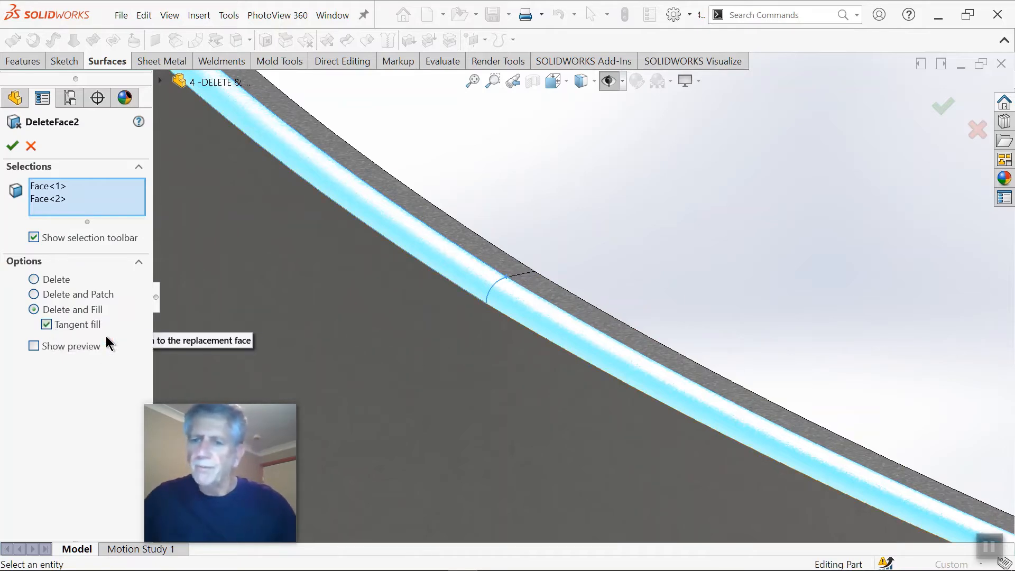
pyautogui.click(34, 345)
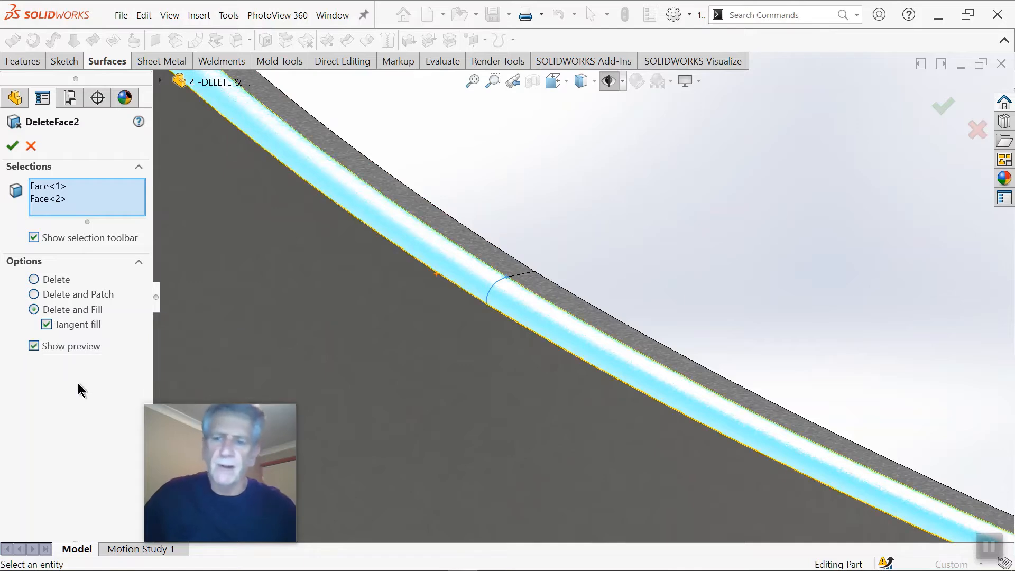
pyautogui.scroll(4, 375, 327)
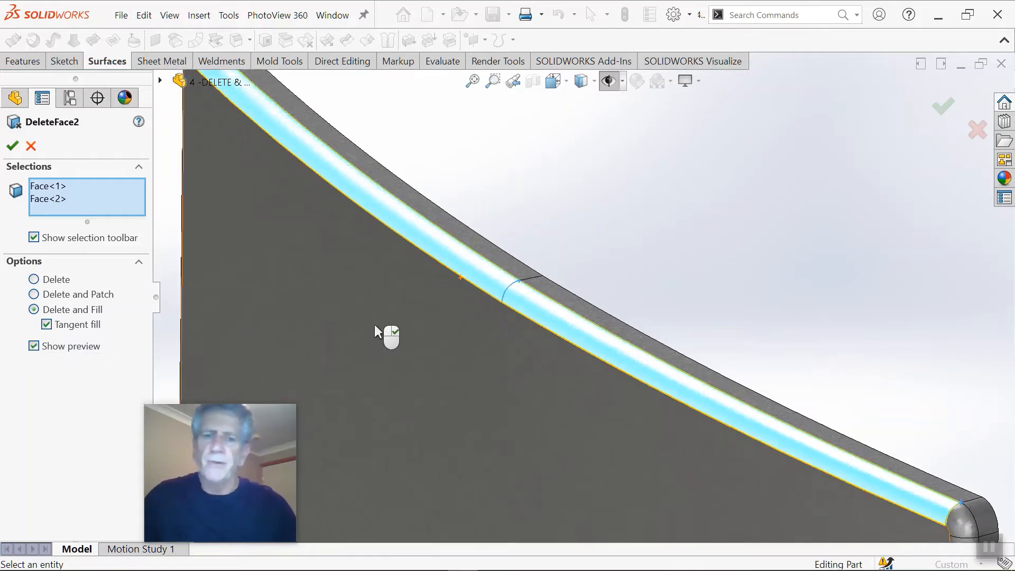
pyautogui.click(14, 146)
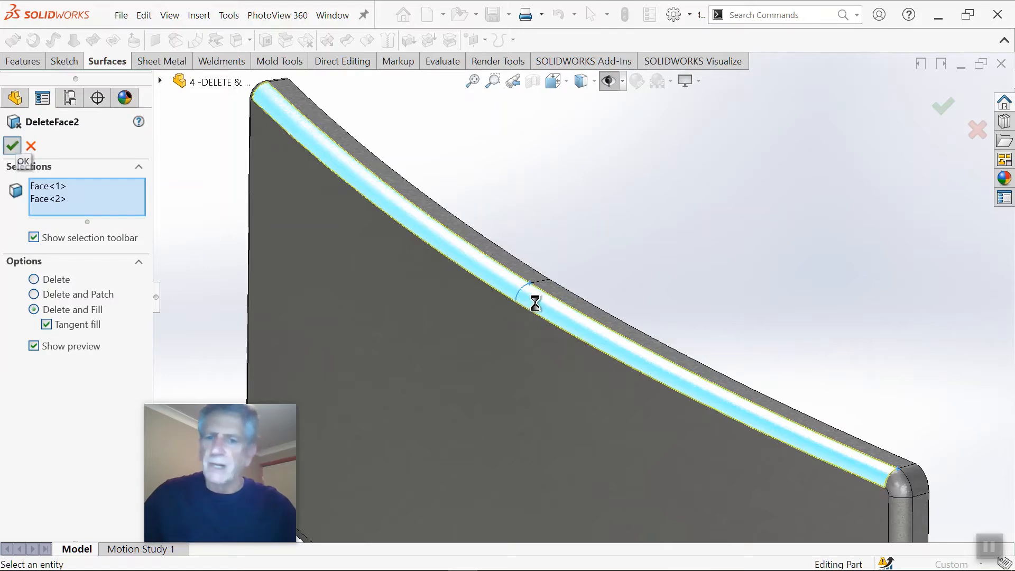
# Step: Merge the two narrow top-edge faces of the curved panel using Delete Face with Delete and Fill, without tangent fill
pyautogui.moveTo(553, 309); pyautogui.dragTo(576, 291, button='middle')
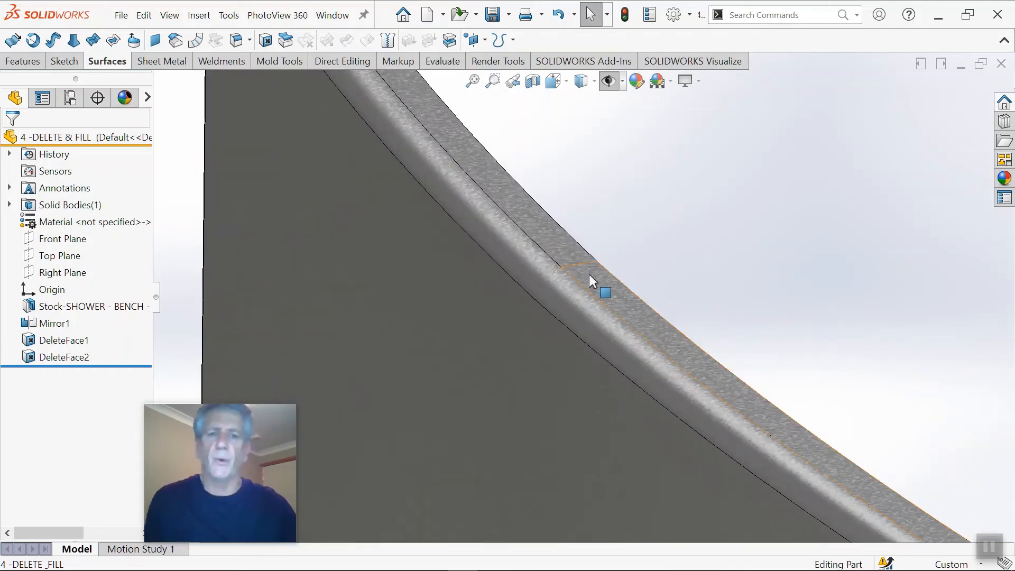
pyautogui.click(589, 274)
pyautogui.keyDown('ctrl'); pyautogui.click(575, 254); pyautogui.keyUp('ctrl')
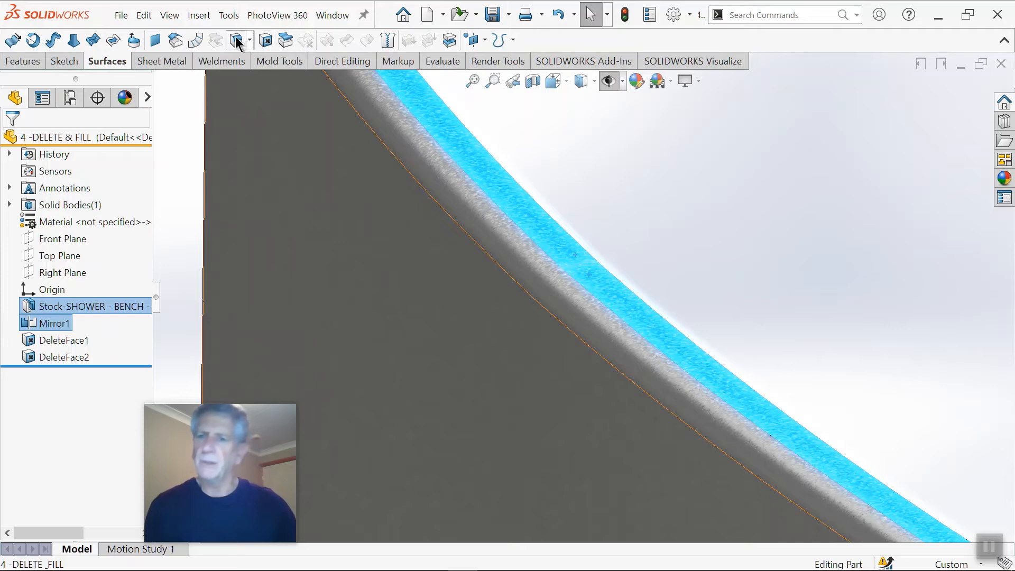
pyautogui.click(264, 41)
pyautogui.scroll(3, 321, 330)
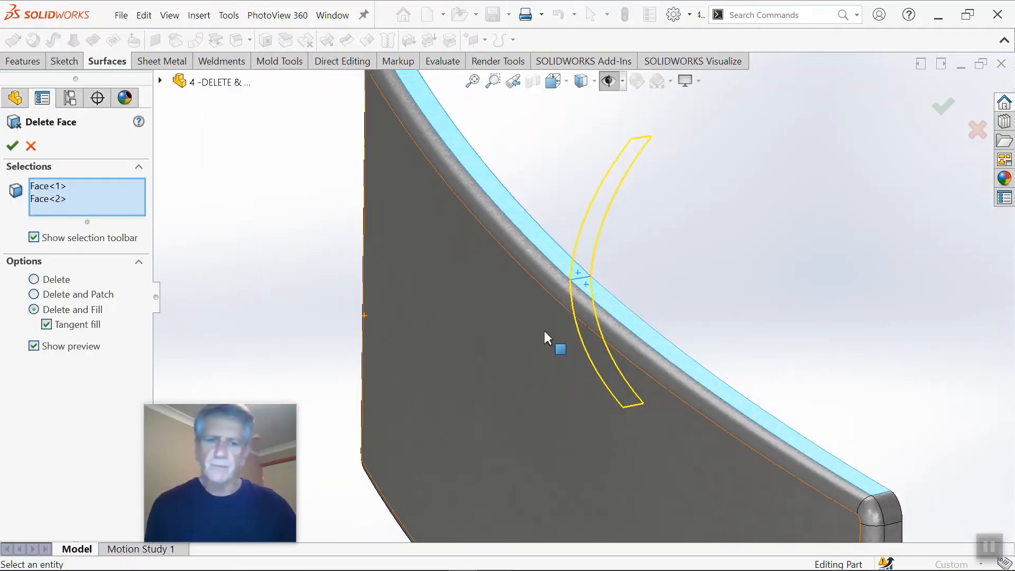
pyautogui.moveTo(544, 328); pyautogui.dragTo(544, 296, button='middle')
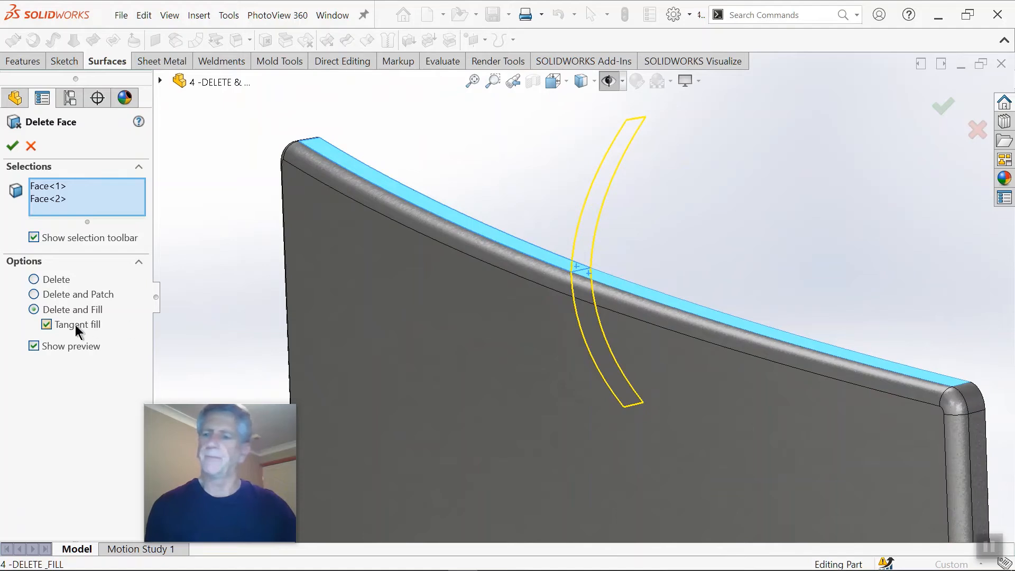
pyautogui.click(47, 324)
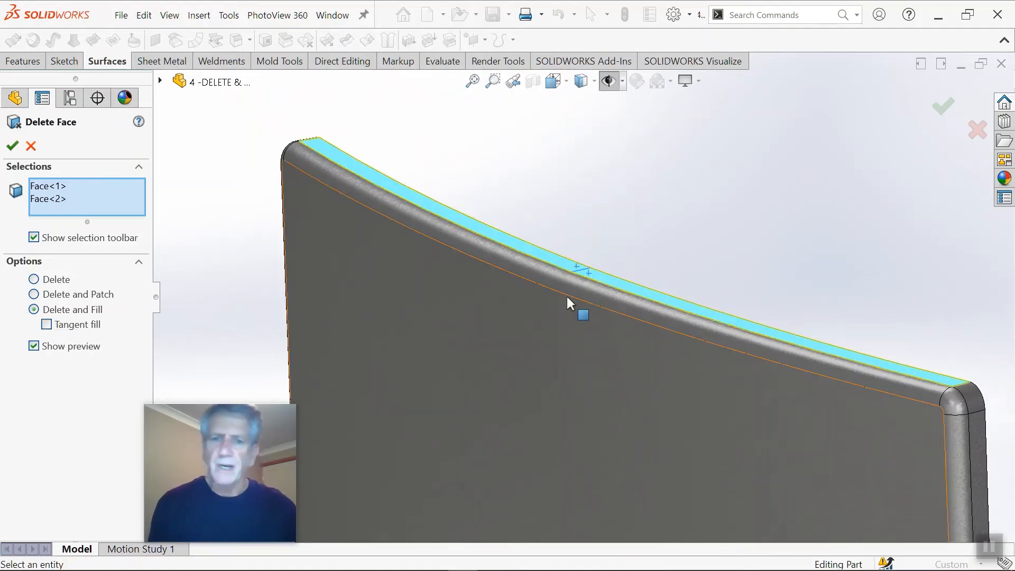
pyautogui.click(12, 146)
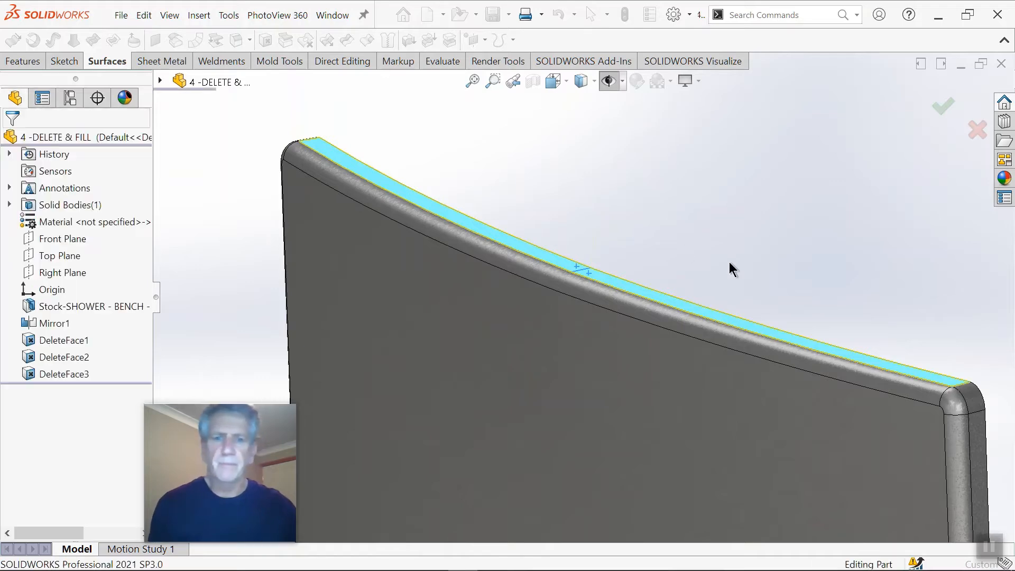
# Step: Close the curved panel part without saving the changes
pyautogui.moveTo(694, 260); pyautogui.dragTo(730, 381, button='middle')
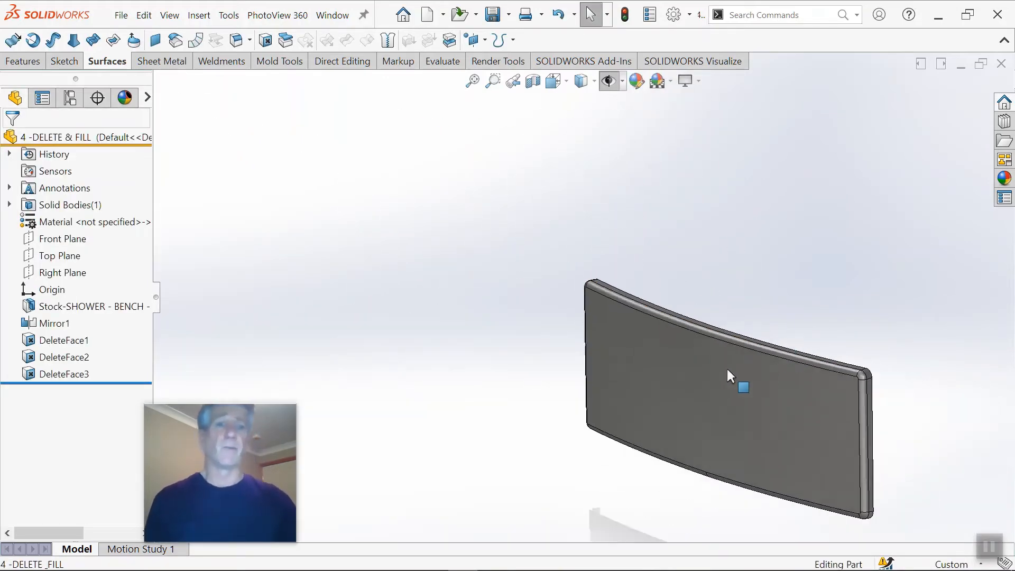
pyautogui.scroll(-4, 783, 396)
pyautogui.scroll(4, 777, 395)
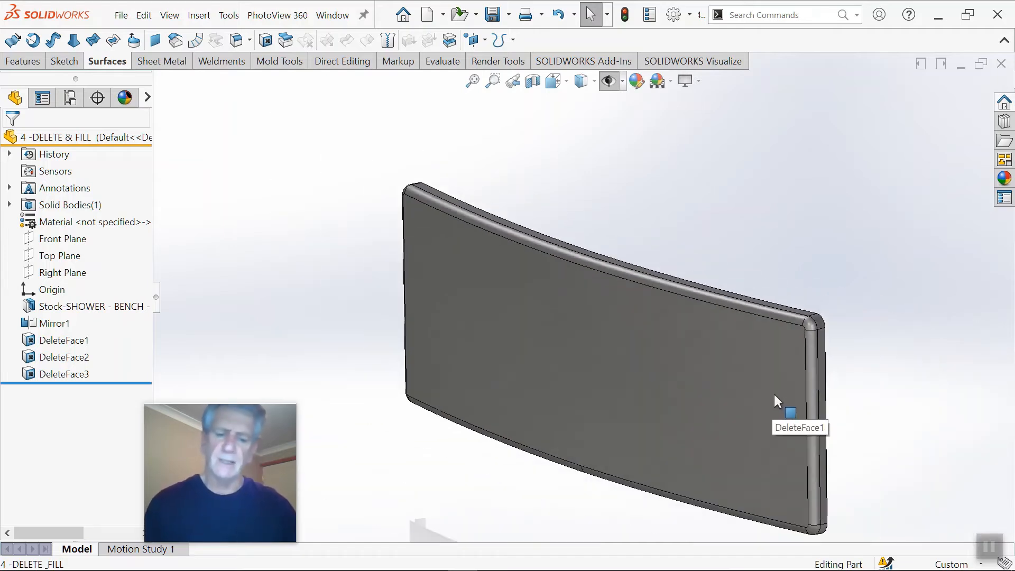
pyautogui.scroll(1, 774, 394)
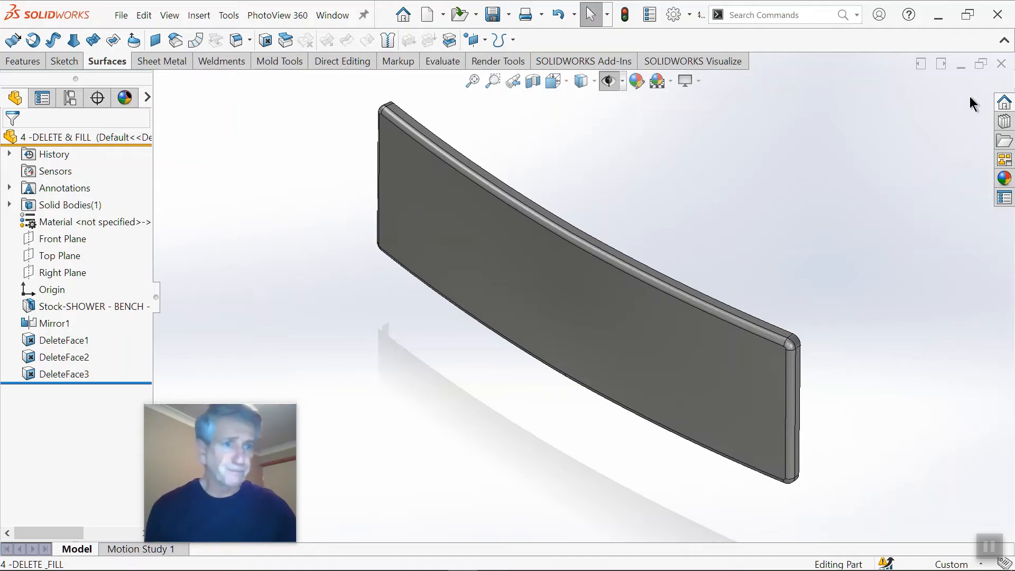
pyautogui.click(1001, 64)
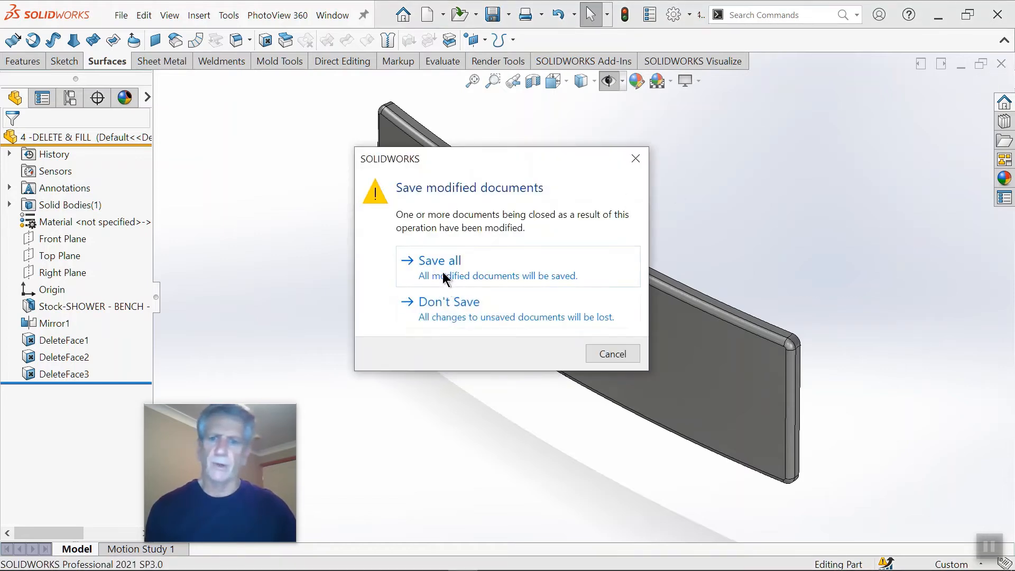
pyautogui.click(444, 302)
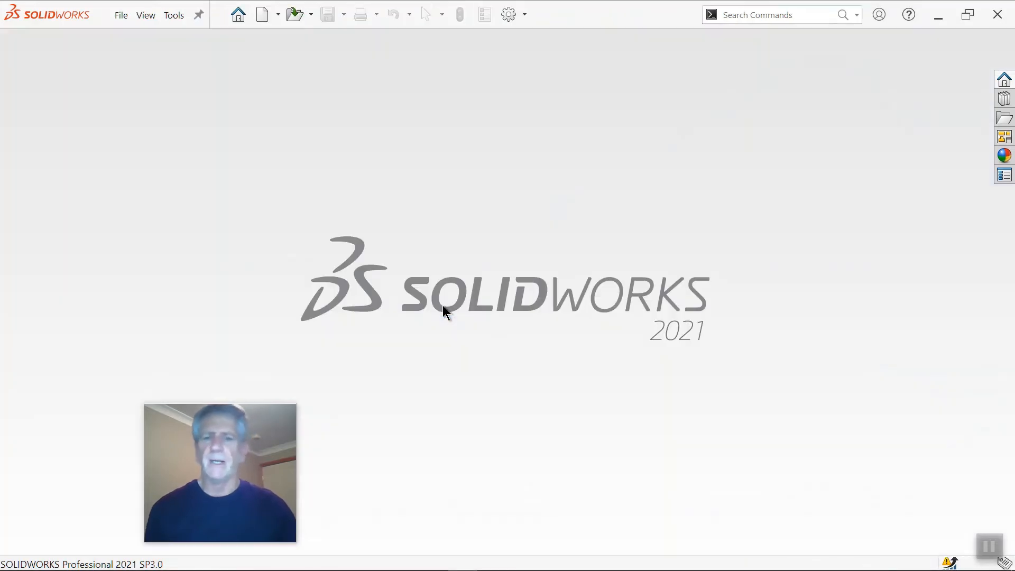
# Step: Open the 5 -CNF_L3H3_PV_EX_SIDE_NO-DOOR_NO-WINDOW part from the full list of recent documents
pyautogui.click(238, 16)
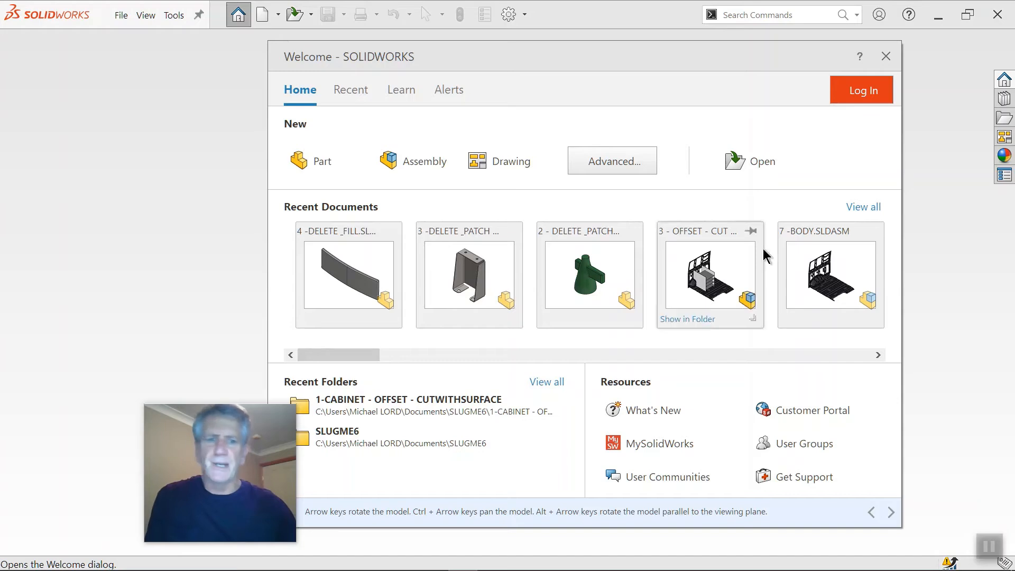
pyautogui.click(871, 207)
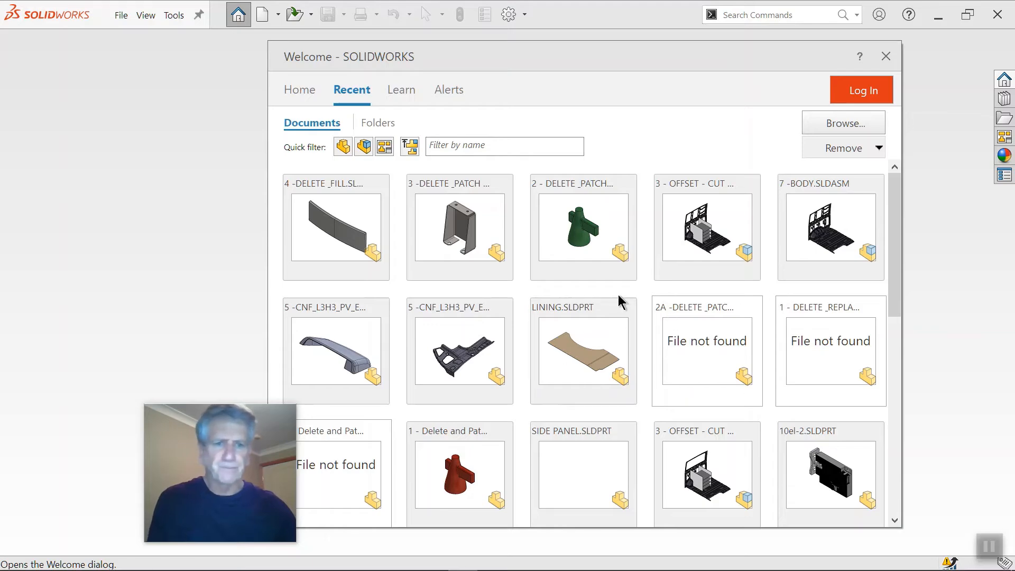
pyautogui.scroll(-1, 611, 303)
pyautogui.scroll(1, 604, 290)
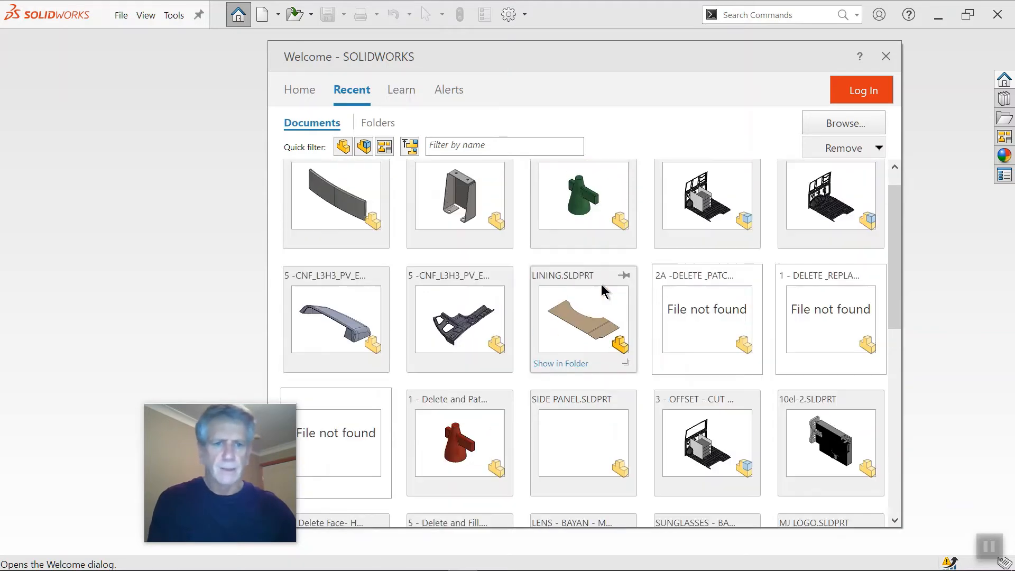
pyautogui.scroll(-1, 472, 318)
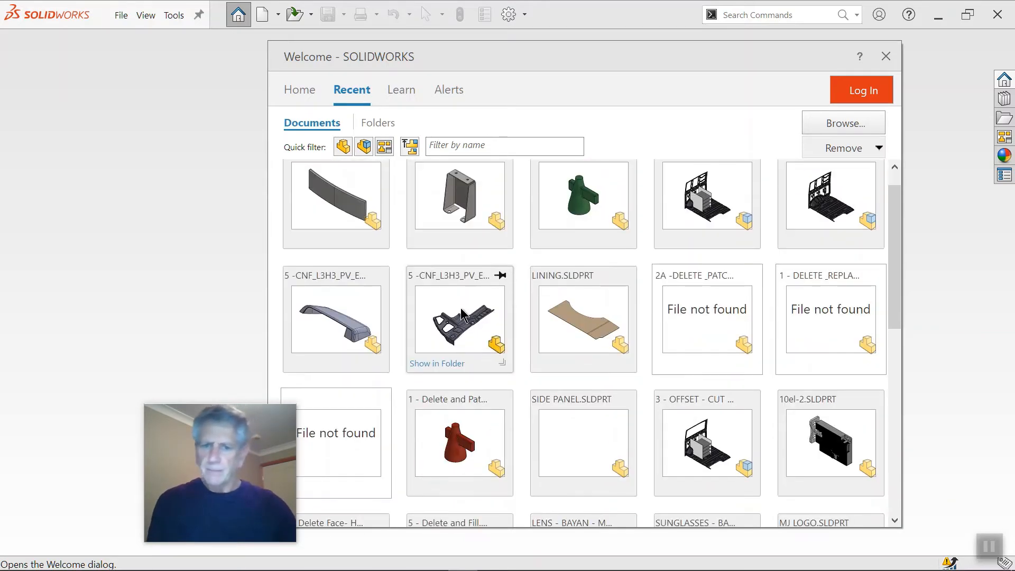
pyautogui.click(460, 312)
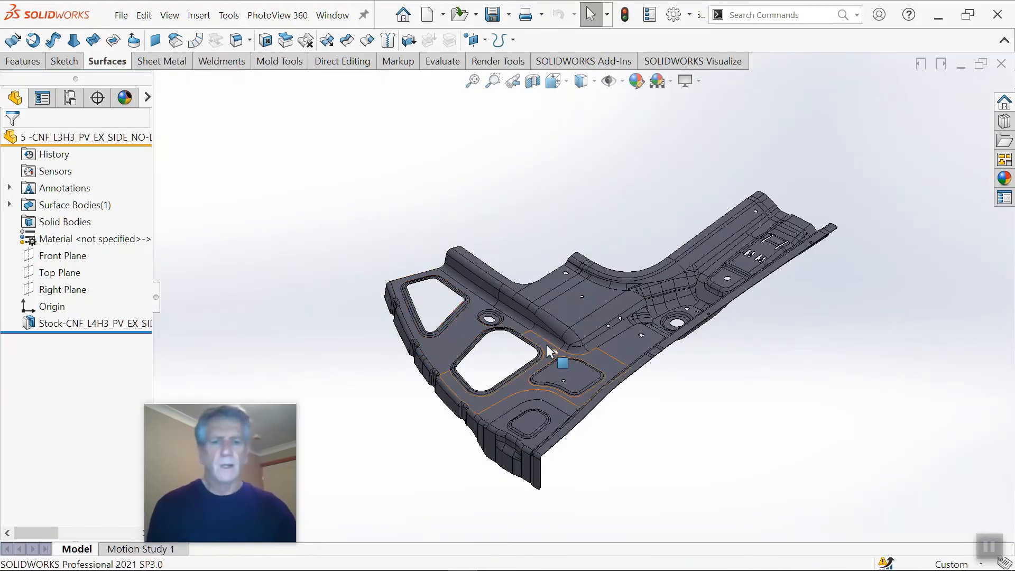
# Step: Examine the imported vehicle side panel's surface body, including its window openings, holes and lower section
pyautogui.moveTo(547, 347); pyautogui.dragTo(653, 140, button='middle')
pyautogui.scroll(2, 661, 263)
pyautogui.scroll(-2, 659, 253)
pyautogui.scroll(3, 645, 275)
pyautogui.scroll(-4, 644, 273)
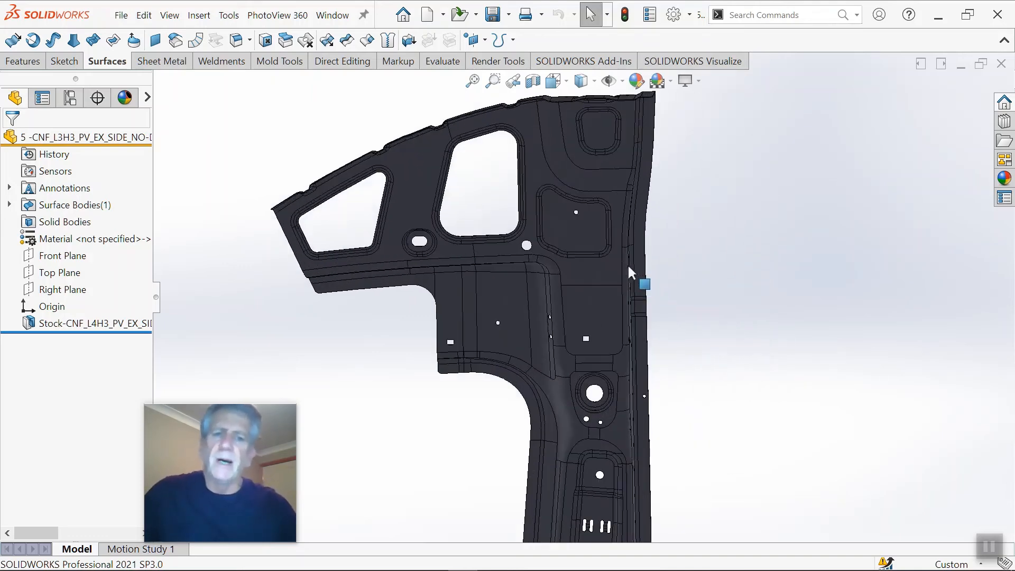
pyautogui.scroll(2, 628, 265)
pyautogui.moveTo(602, 279); pyautogui.dragTo(565, 346, button='middle')
pyautogui.scroll(-2, 591, 304)
pyautogui.scroll(-2, 593, 351)
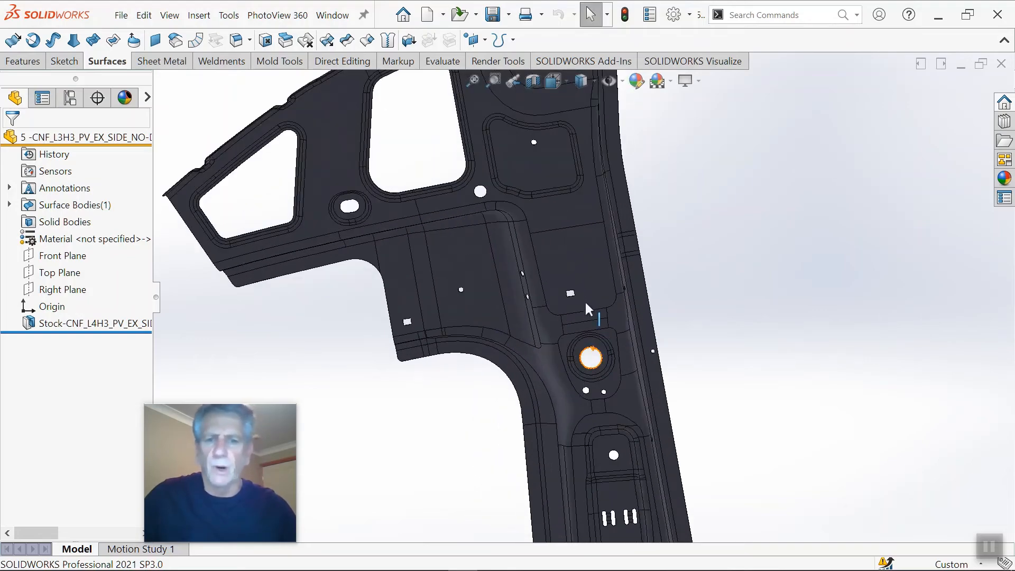
pyautogui.scroll(3, 584, 299)
pyautogui.moveTo(585, 301); pyautogui.dragTo(576, 325, button='middle')
pyautogui.scroll(3, 563, 343)
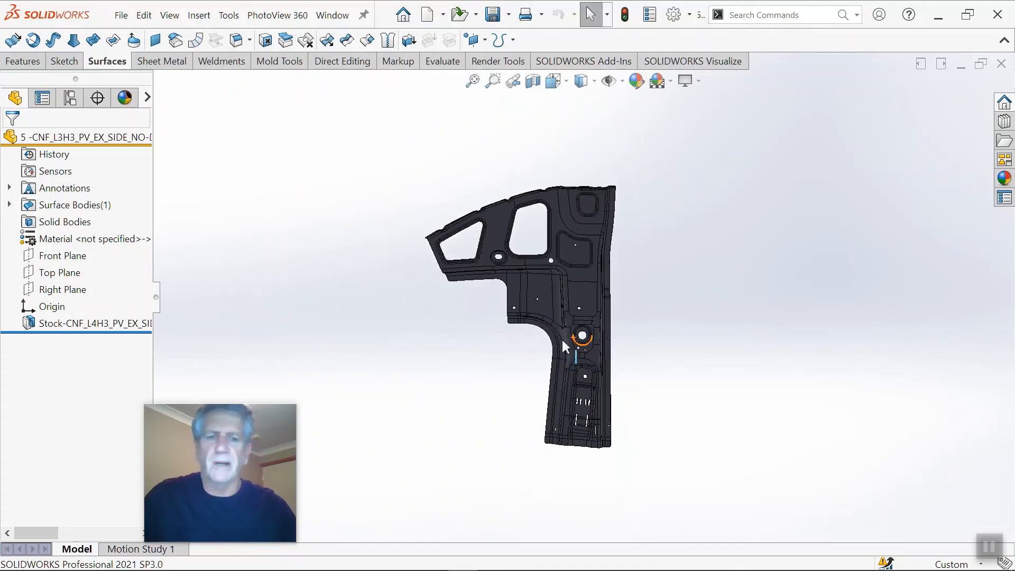
pyautogui.scroll(-3, 561, 337)
pyautogui.scroll(3, 582, 317)
pyautogui.moveTo(591, 290)
pyautogui.mouseDown(button='middle')
pyautogui.moveTo(614, 264)
pyautogui.moveTo(595, 289)
pyautogui.moveTo(599, 278)
pyautogui.mouseUp(button='middle')
pyautogui.scroll(3, 586, 267)
pyautogui.scroll(-4, 570, 255)
pyautogui.scroll(-2, 598, 278)
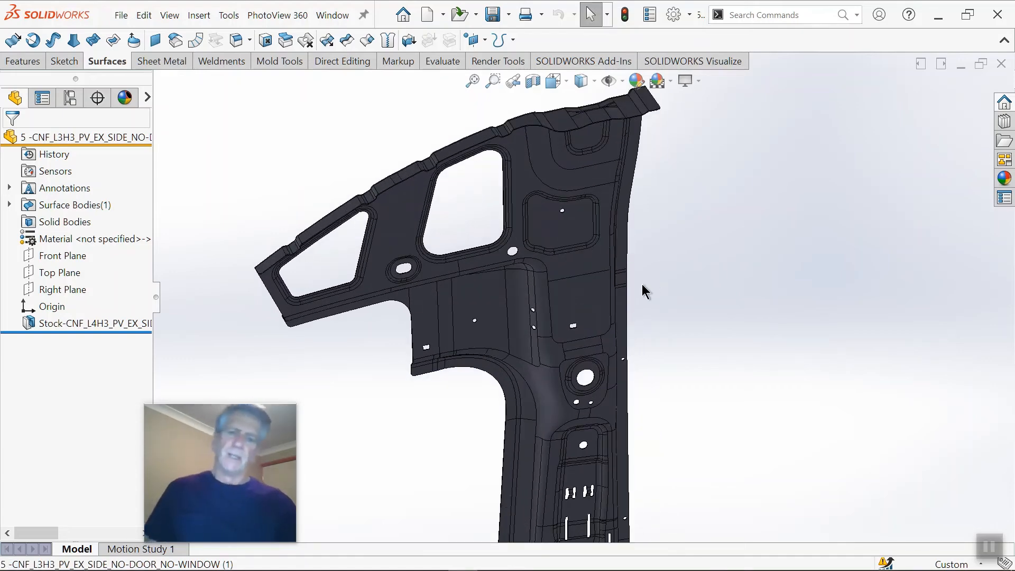
pyautogui.scroll(2, 599, 296)
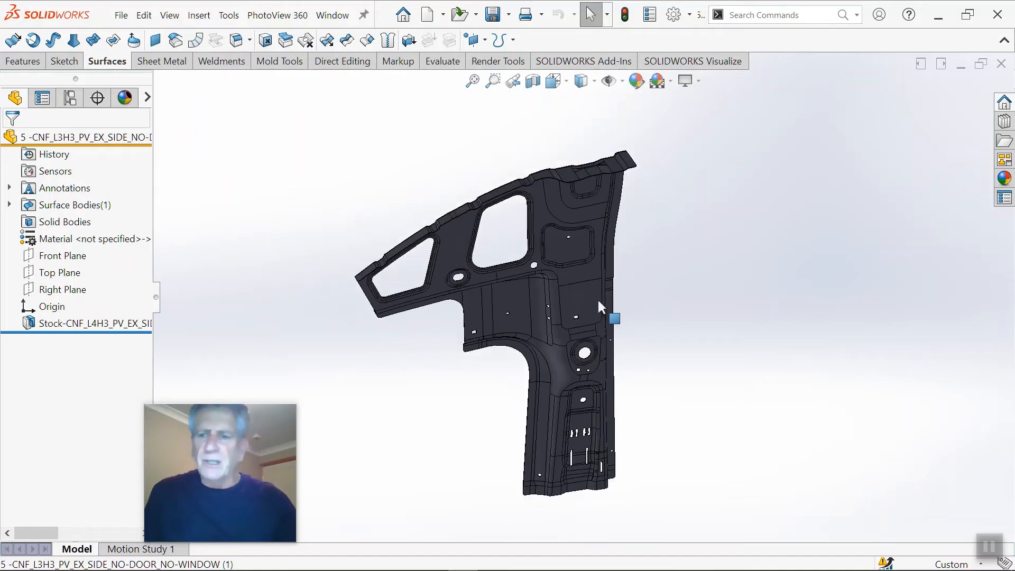
pyautogui.scroll(-1, 588, 298)
pyautogui.scroll(-2, 604, 285)
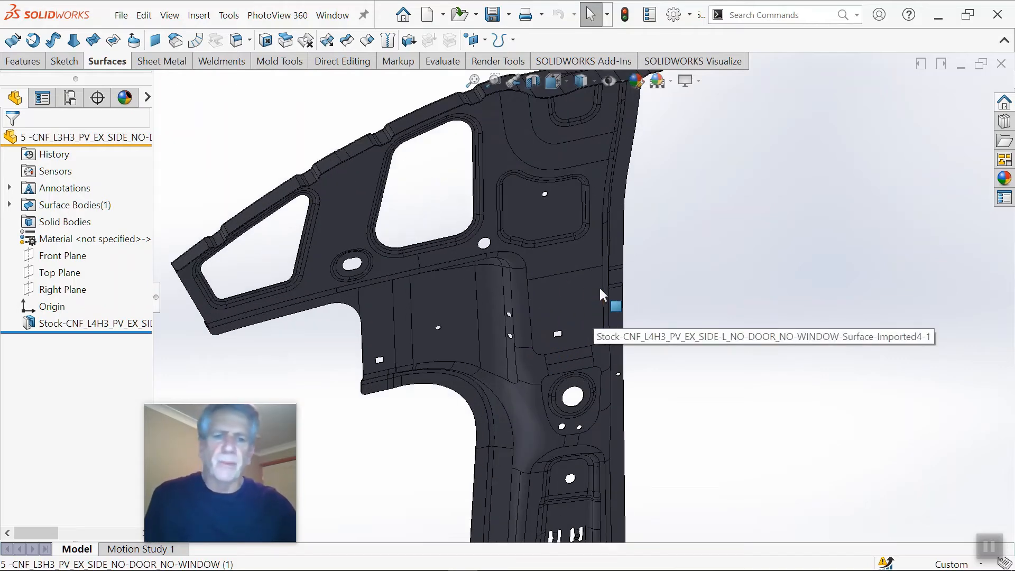
pyautogui.scroll(2, 598, 286)
pyautogui.scroll(-2, 585, 313)
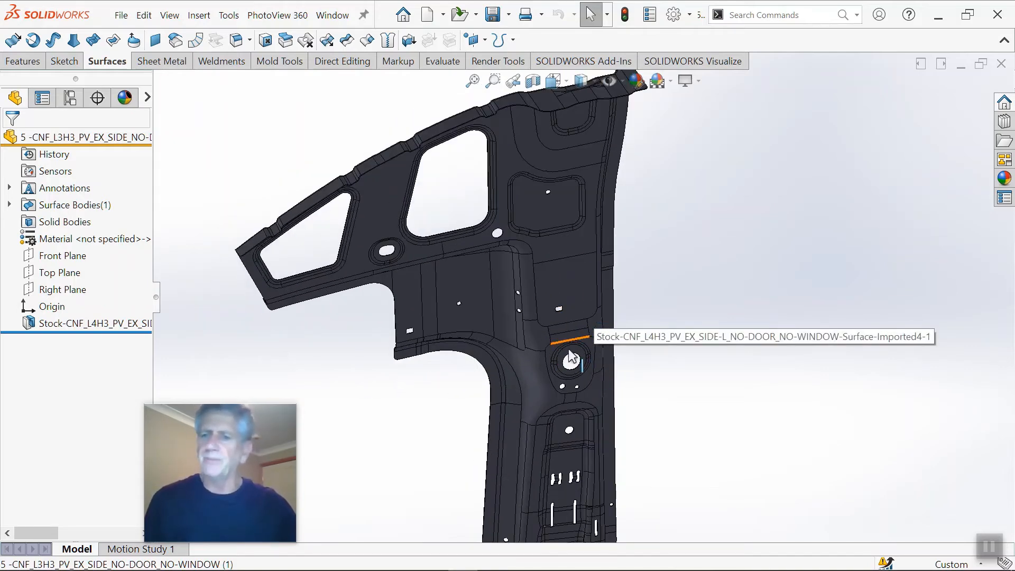
pyautogui.scroll(1, 545, 350)
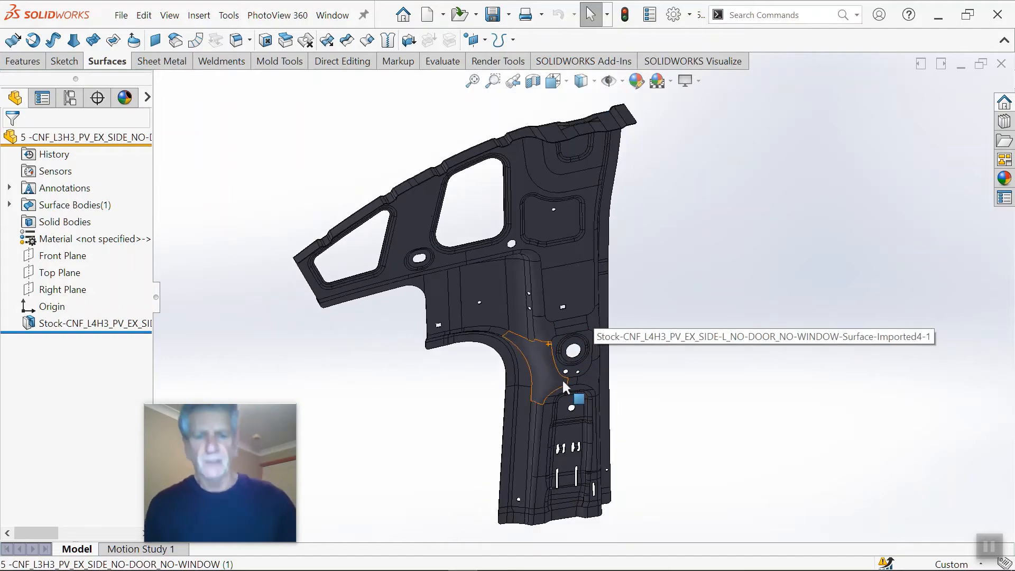
pyautogui.scroll(-4, 568, 389)
pyautogui.scroll(3, 579, 396)
pyautogui.scroll(-1, 581, 408)
pyautogui.moveTo(582, 408); pyautogui.dragTo(586, 374, button='middle')
pyautogui.scroll(-1, 624, 378)
pyautogui.scroll(1, 607, 376)
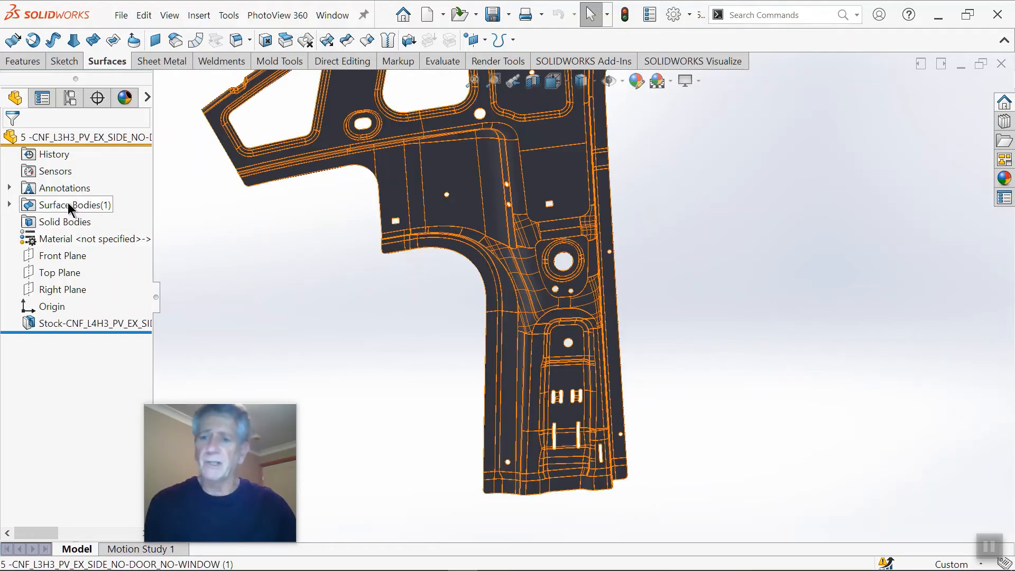
# Step: Inspect the slots at the panel's lower end and the short pink edge beside the long slot up close
pyautogui.scroll(-8, 582, 407)
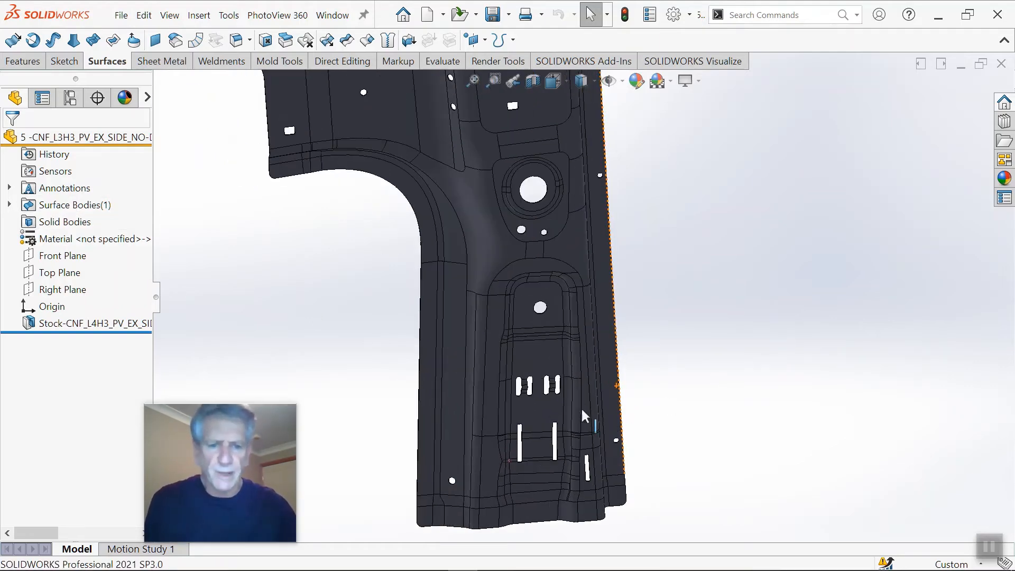
pyautogui.scroll(4, 527, 433)
pyautogui.scroll(-5, 566, 445)
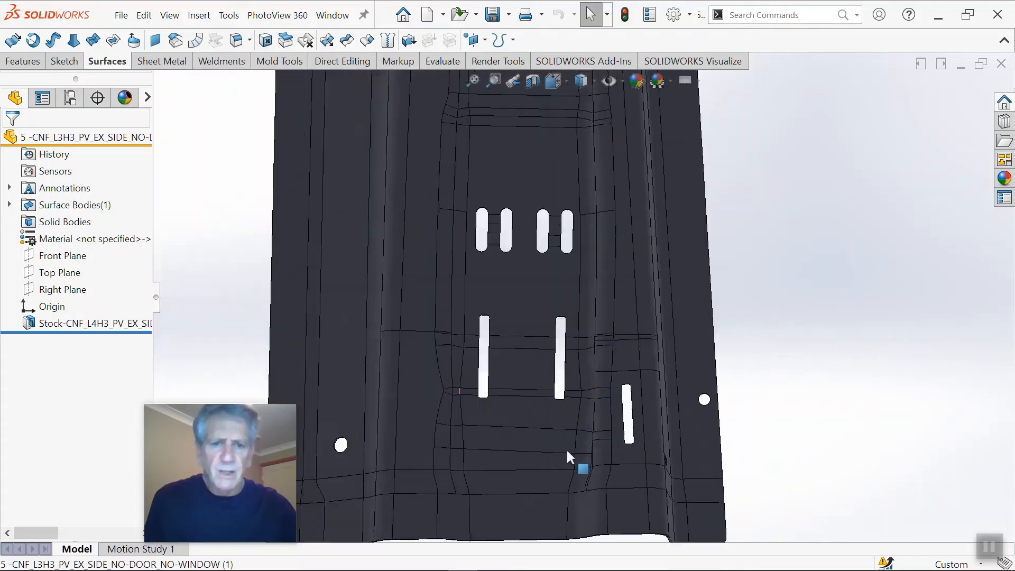
pyautogui.moveTo(566, 439); pyautogui.dragTo(539, 422, button='middle')
pyautogui.scroll(3, 493, 420)
pyautogui.scroll(-11, 465, 412)
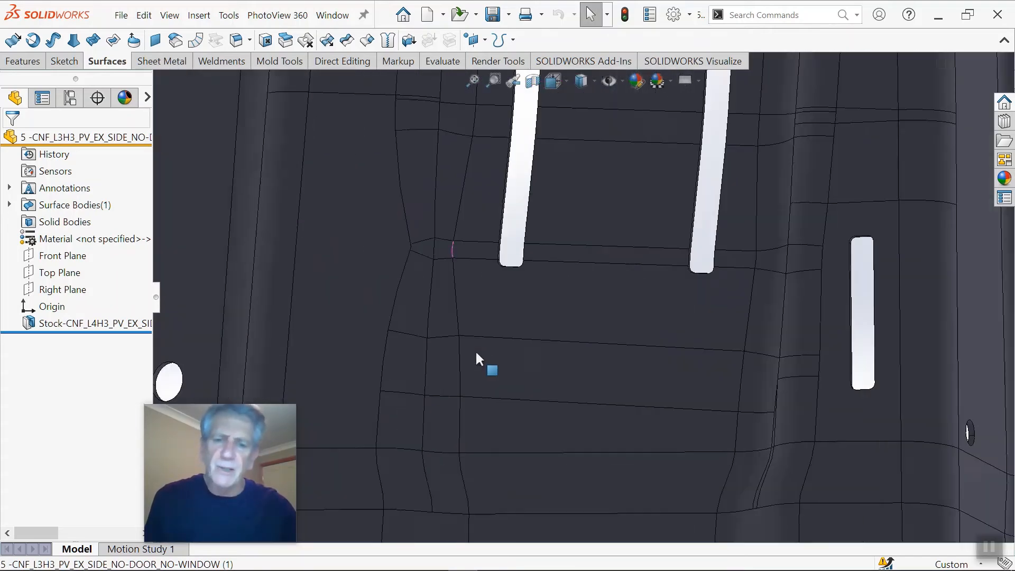
pyautogui.moveTo(499, 228)
pyautogui.mouseDown(button='middle')
pyautogui.moveTo(460, 229)
pyautogui.moveTo(501, 226)
pyautogui.mouseUp(button='middle')
pyautogui.scroll(-1, 496, 228)
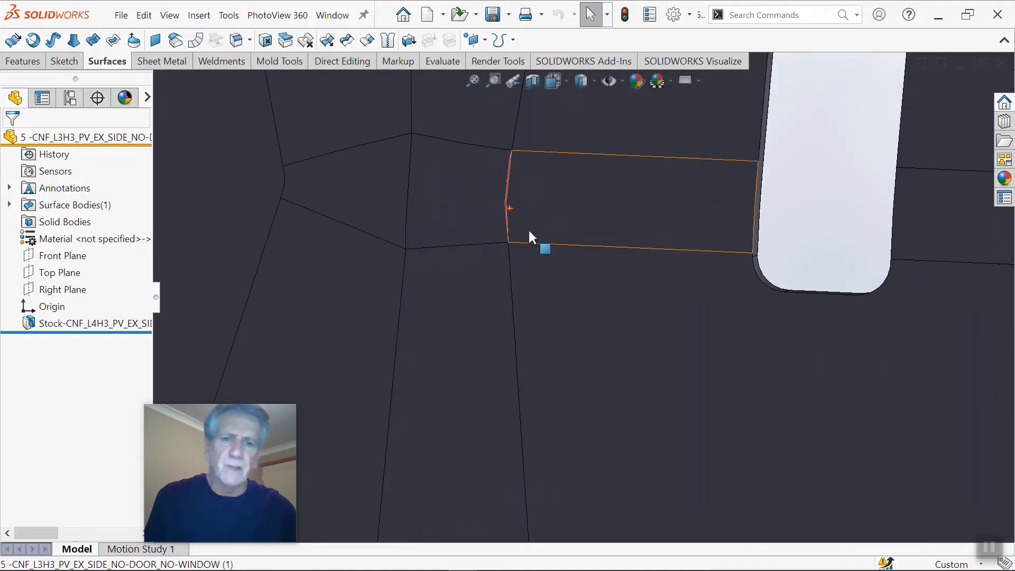
pyautogui.scroll(5, 795, 425)
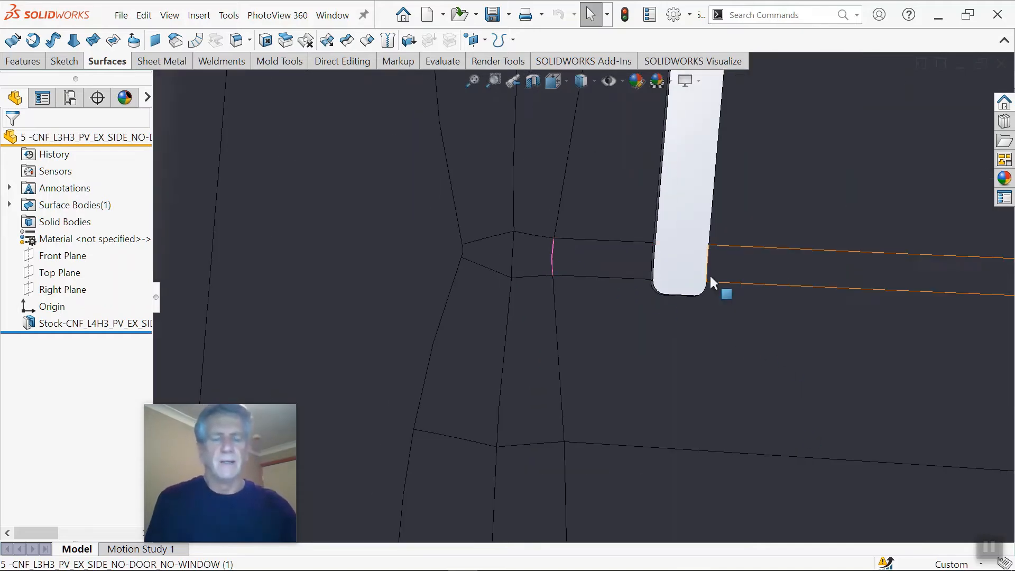
pyautogui.scroll(6, 705, 285)
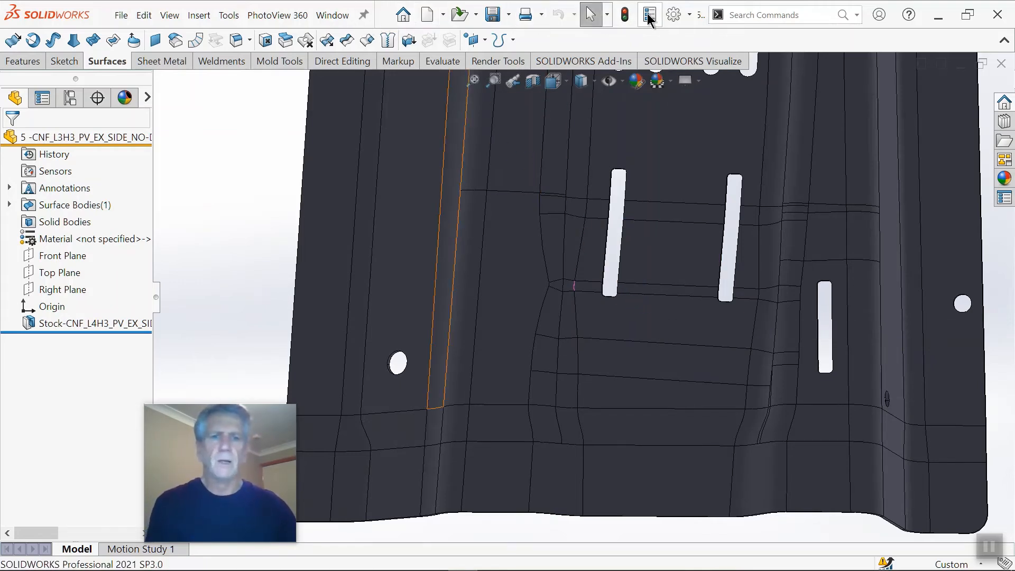
# Step: Check in the Display system options that open edges of surfaces are shown in a different color
pyautogui.click(690, 15)
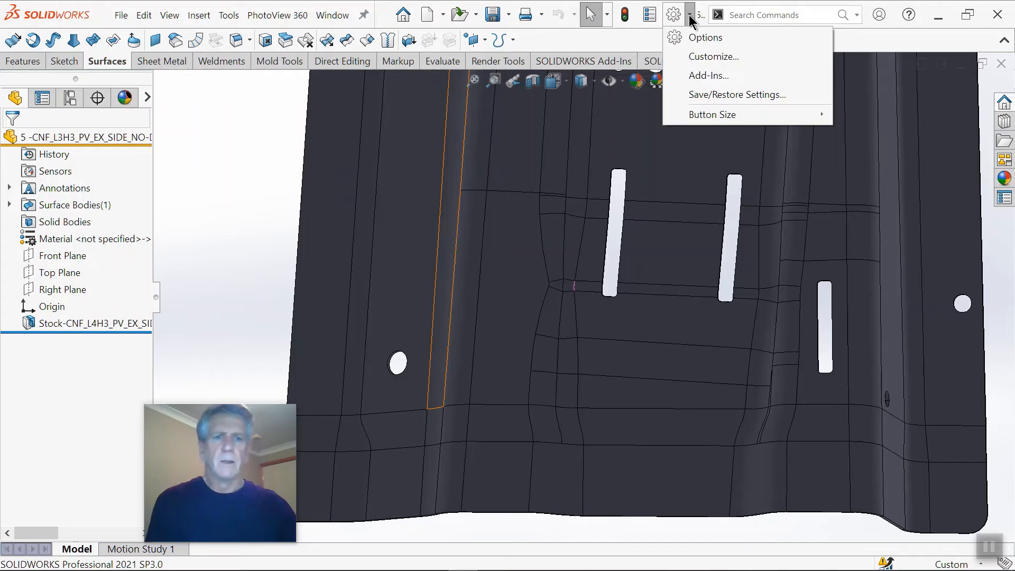
pyautogui.click(705, 38)
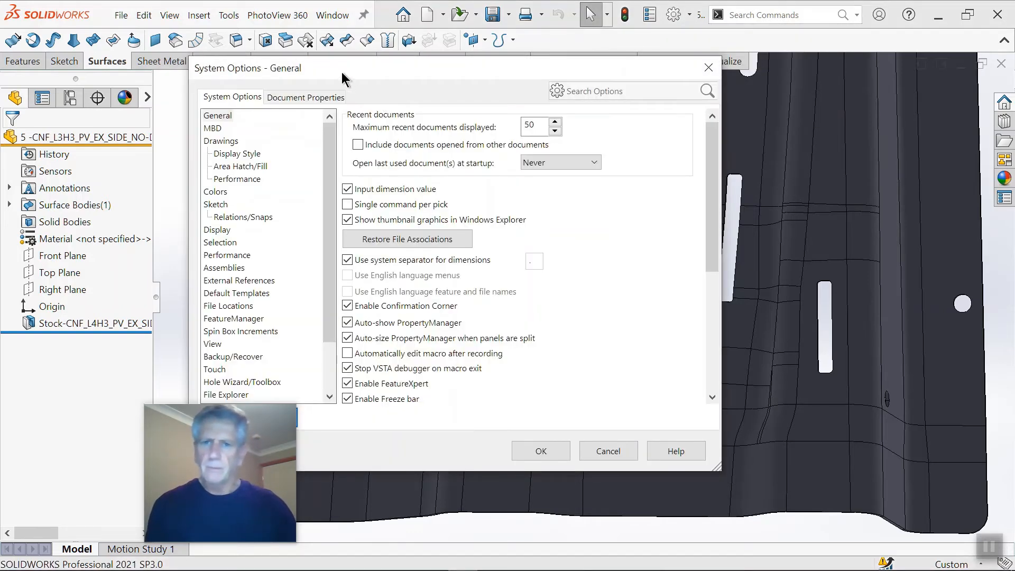
pyautogui.moveTo(341, 71); pyautogui.dragTo(472, 71)
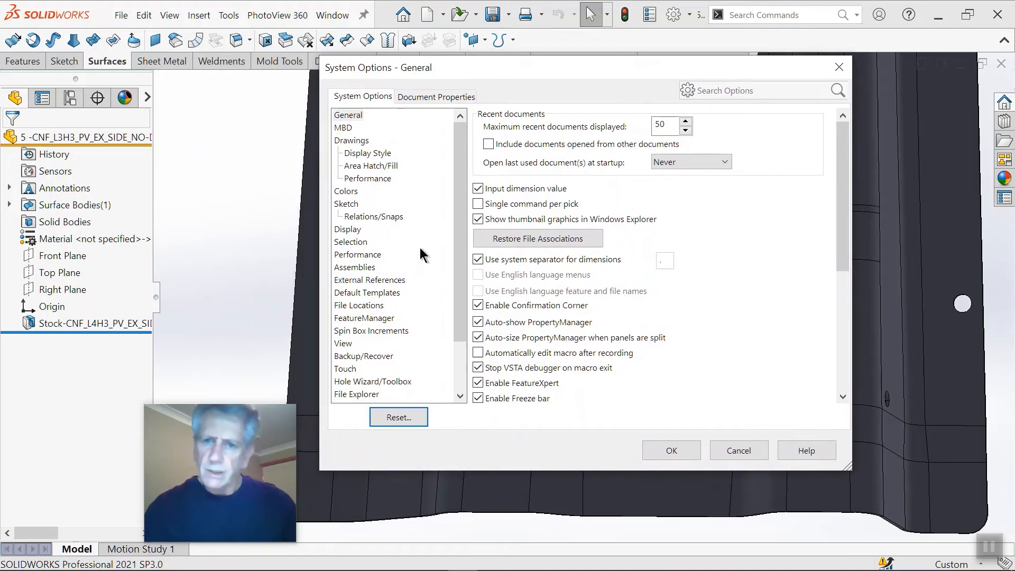
pyautogui.click(350, 242)
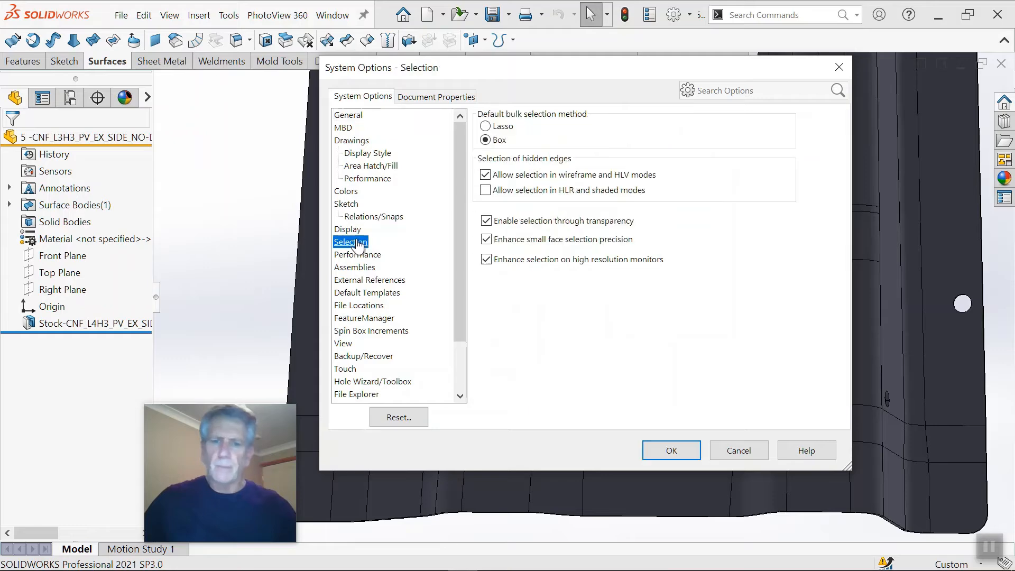
pyautogui.click(347, 231)
pyautogui.scroll(-1, 544, 269)
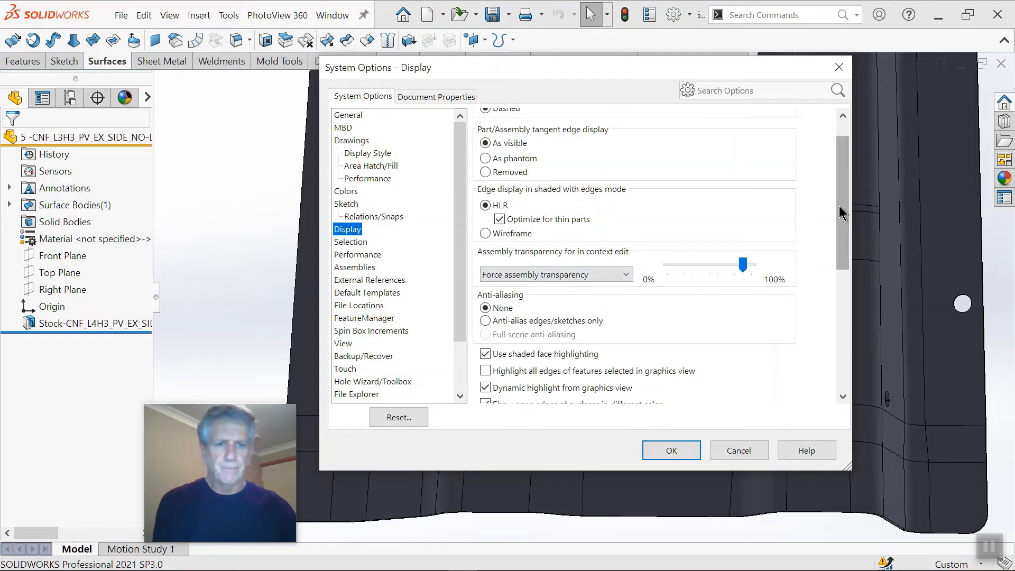
pyautogui.moveTo(841, 205); pyautogui.dragTo(840, 277)
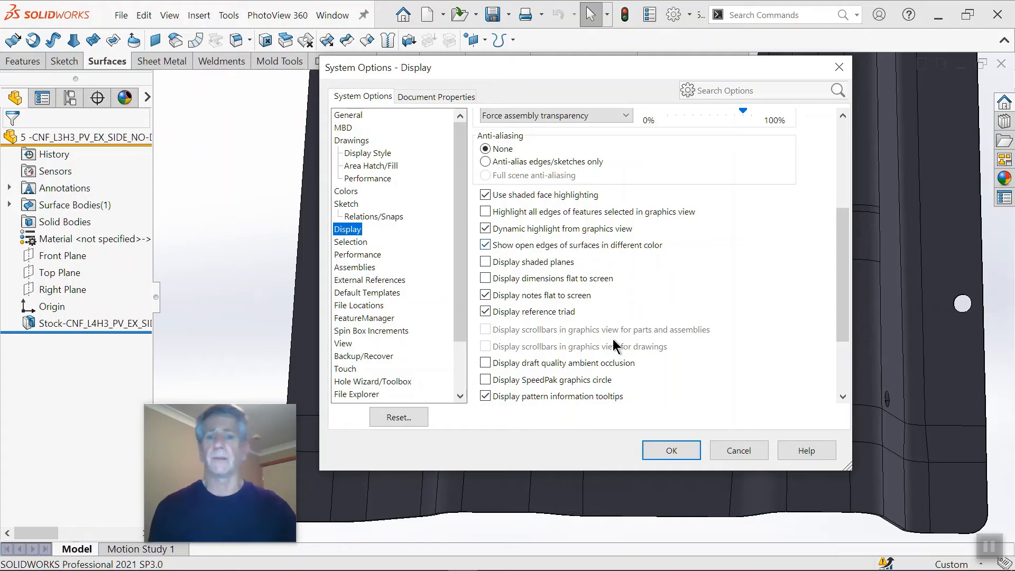
pyautogui.click(678, 450)
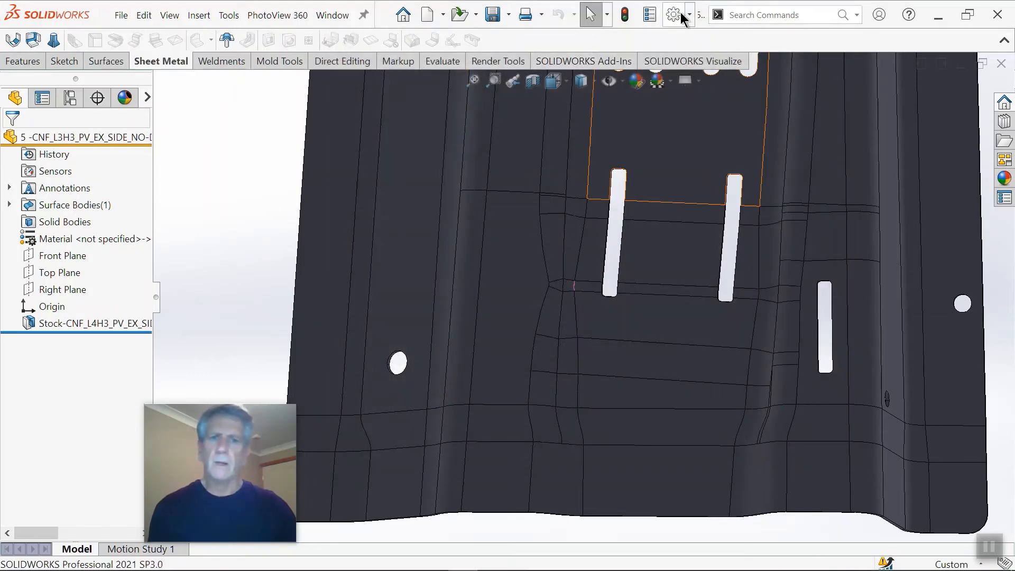
# Step: Examine up close the short open edge beside the end of the long slot in the panel's lower section
pyautogui.scroll(-3, 581, 293)
pyautogui.scroll(-2, 583, 297)
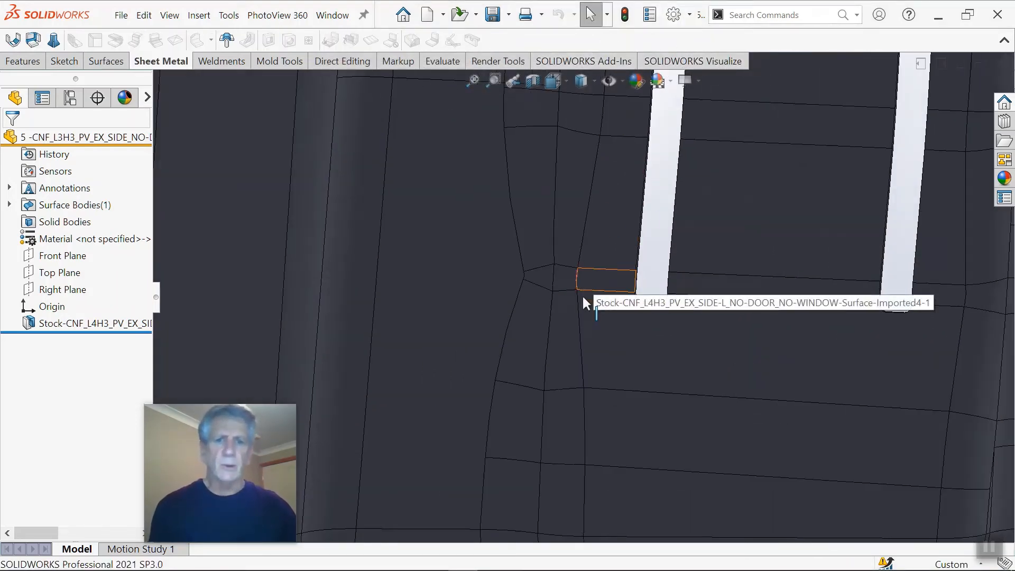
pyautogui.scroll(1, 585, 294)
pyautogui.scroll(-2, 566, 286)
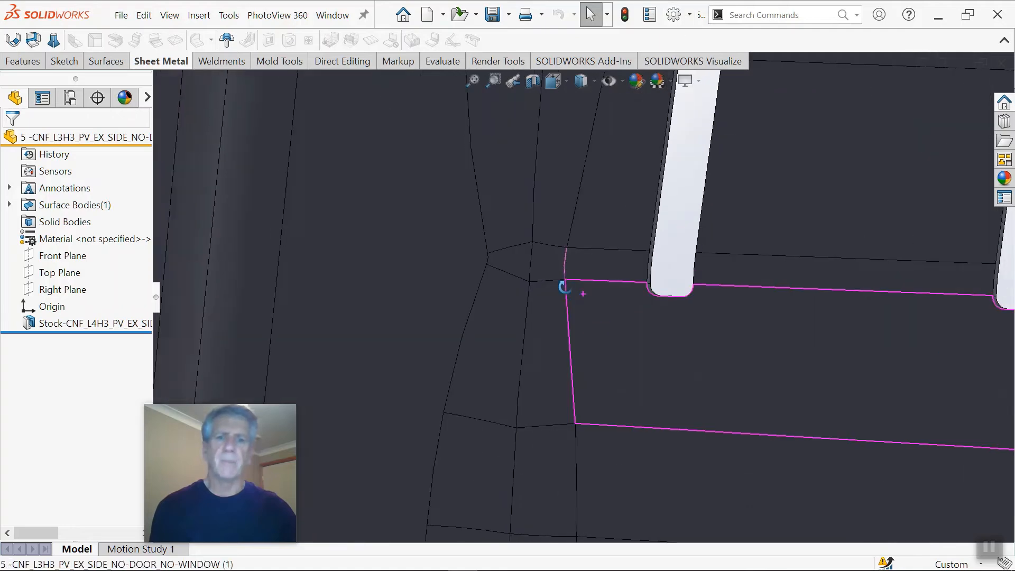
pyautogui.scroll(1, 525, 283)
pyautogui.scroll(-3, 593, 280)
pyautogui.scroll(3, 578, 267)
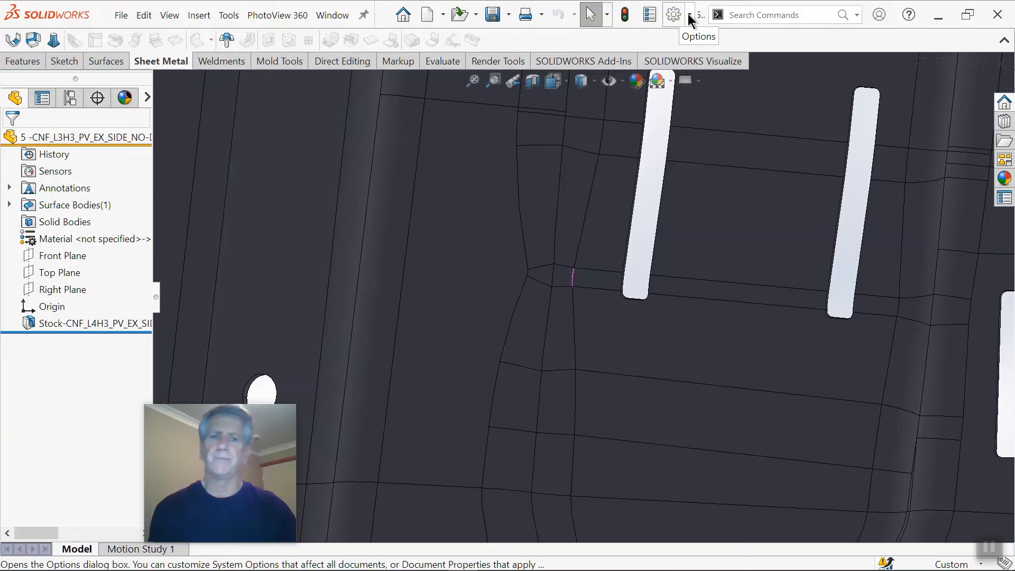
pyautogui.scroll(3, 563, 297)
pyautogui.scroll(-5, 568, 296)
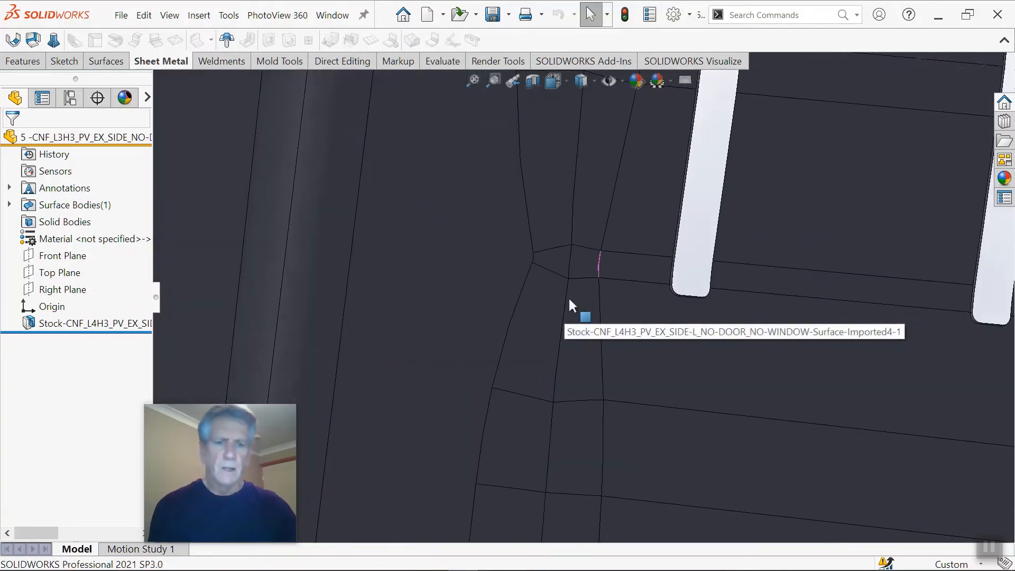
# Step: Turn the panel around and inspect the same open edge and its neighbouring faces from the reverse side
pyautogui.moveTo(606, 283); pyautogui.dragTo(754, 306, button='middle')
pyautogui.scroll(3, 613, 299)
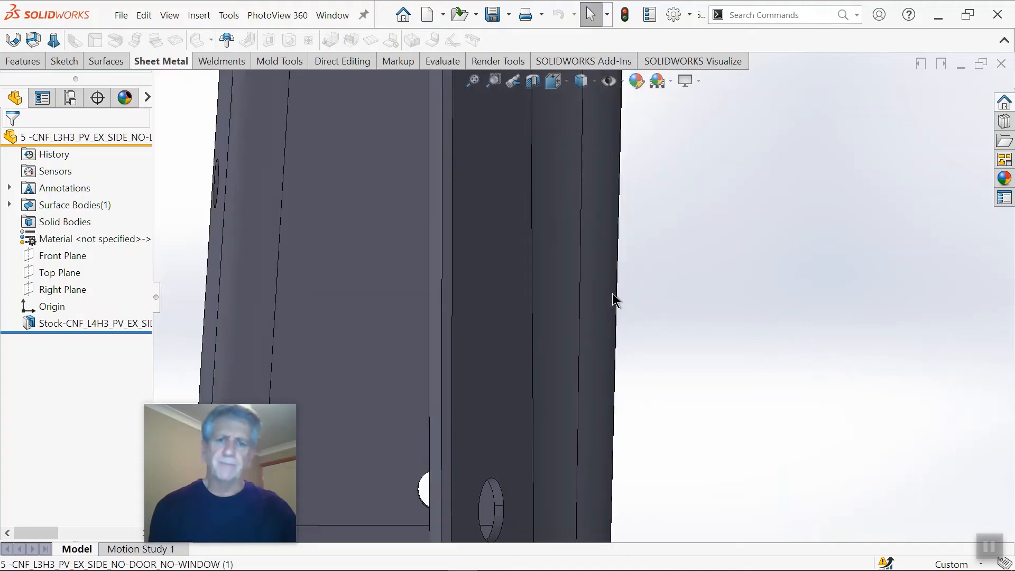
pyautogui.moveTo(612, 299); pyautogui.dragTo(692, 322, button='middle')
pyautogui.scroll(3, 460, 301)
pyautogui.moveTo(460, 301); pyautogui.dragTo(483, 295, button='middle')
pyautogui.scroll(-4, 589, 300)
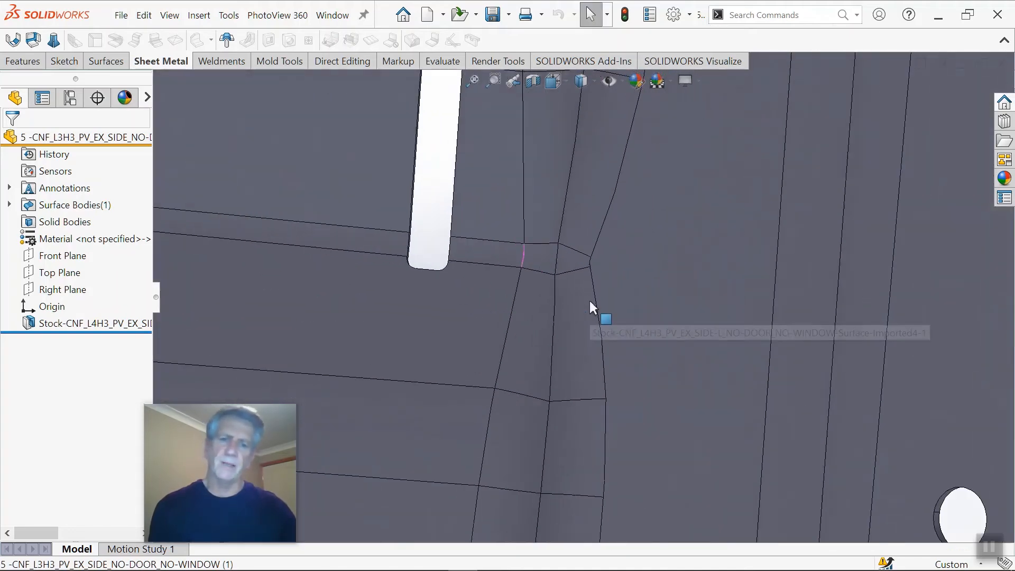
pyautogui.moveTo(589, 301)
pyautogui.mouseDown(button='middle')
pyautogui.moveTo(328, 247)
pyautogui.moveTo(605, 315)
pyautogui.mouseUp(button='middle')
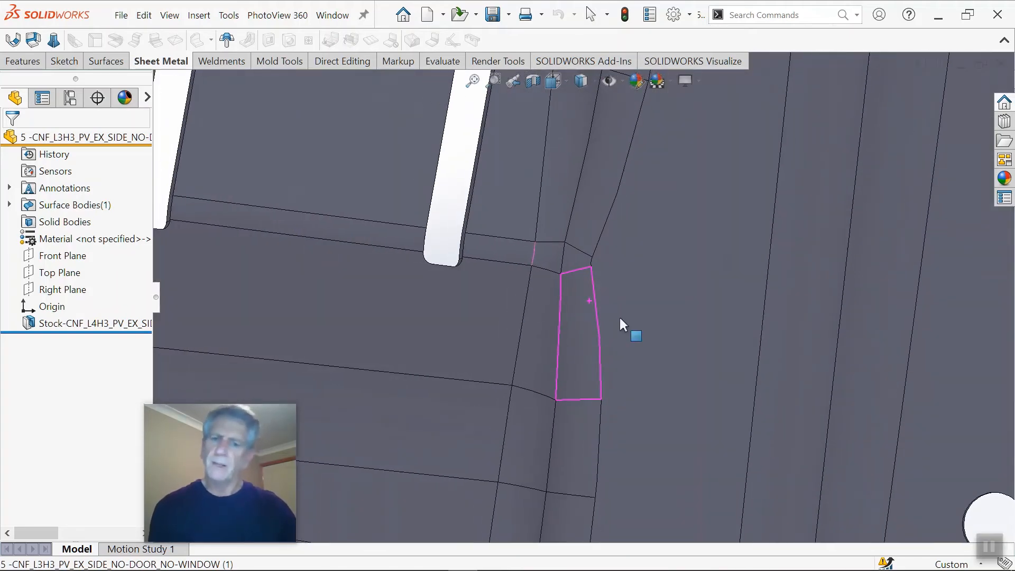
pyautogui.scroll(-3, 544, 269)
pyautogui.moveTo(547, 274)
pyautogui.mouseDown(button='middle')
pyautogui.moveTo(601, 301)
pyautogui.moveTo(317, 229)
pyautogui.moveTo(263, 239)
pyautogui.moveTo(680, 285)
pyautogui.moveTo(586, 283)
pyautogui.moveTo(575, 245)
pyautogui.moveTo(607, 289)
pyautogui.moveTo(664, 292)
pyautogui.moveTo(645, 255)
pyautogui.moveTo(638, 301)
pyautogui.moveTo(596, 286)
pyautogui.mouseUp(button='middle')
pyautogui.scroll(4, 586, 287)
pyautogui.scroll(-1, 549, 294)
pyautogui.scroll(9, 581, 309)
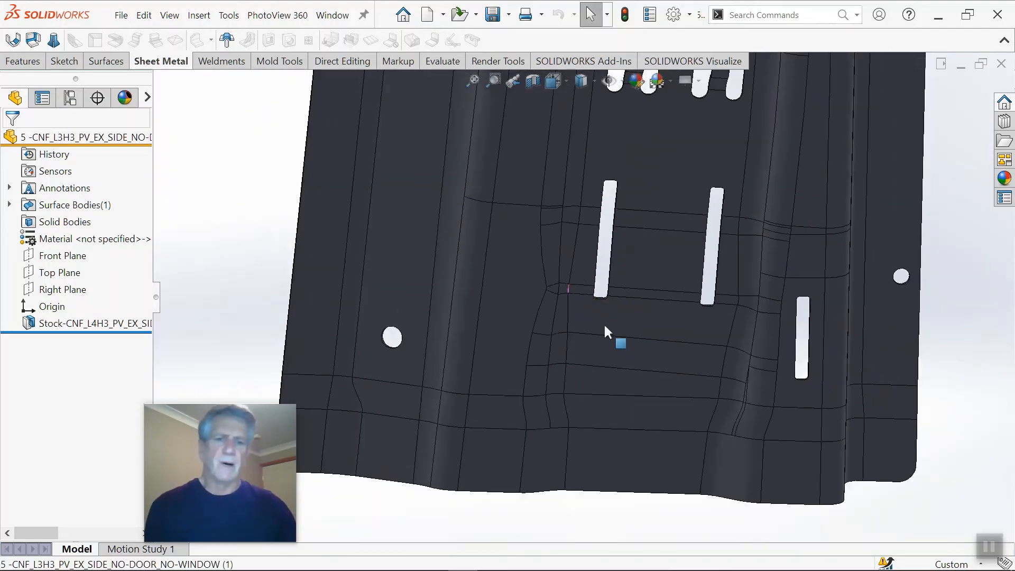
# Step: Replace the small four-sided face beside the open edge using Delete Face with Delete and Fill and Tangent fill
pyautogui.scroll(5, 627, 296)
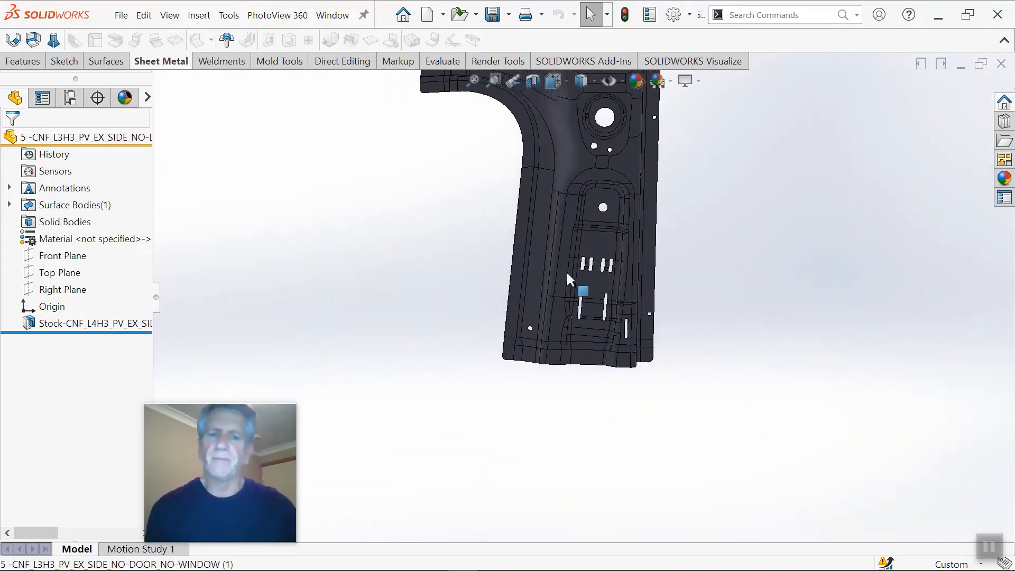
pyautogui.scroll(2, 575, 277)
pyautogui.moveTo(567, 280)
pyautogui.mouseDown(button='middle')
pyautogui.moveTo(644, 292)
pyautogui.moveTo(579, 288)
pyautogui.mouseUp(button='middle')
pyautogui.scroll(-10, 580, 288)
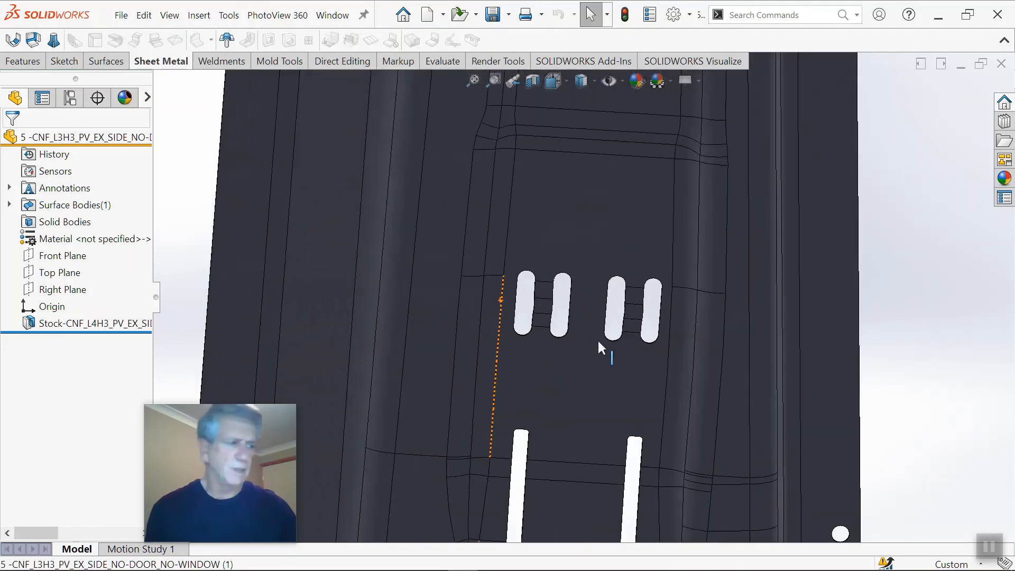
pyautogui.scroll(-8, 510, 464)
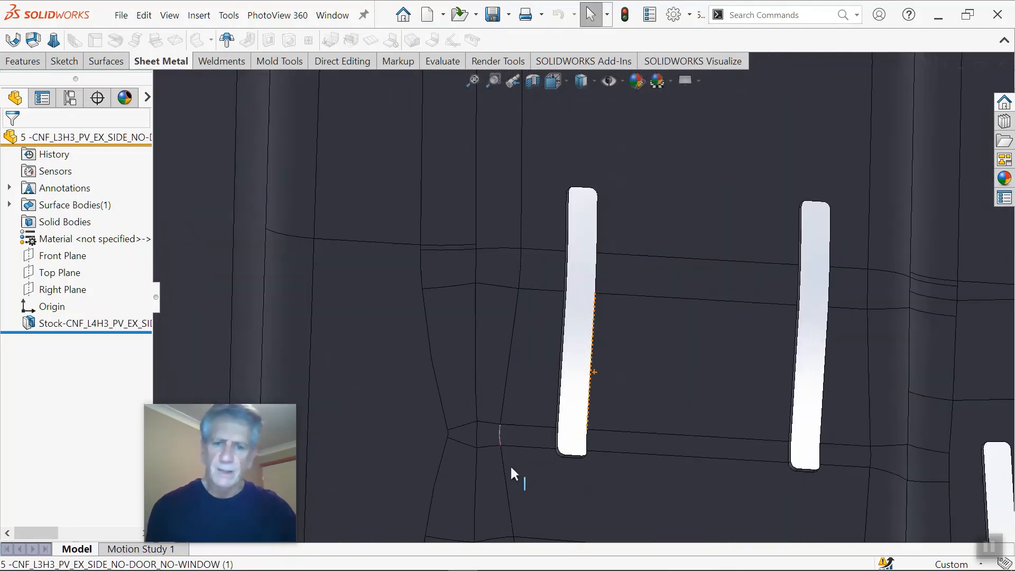
pyautogui.scroll(-2, 500, 463)
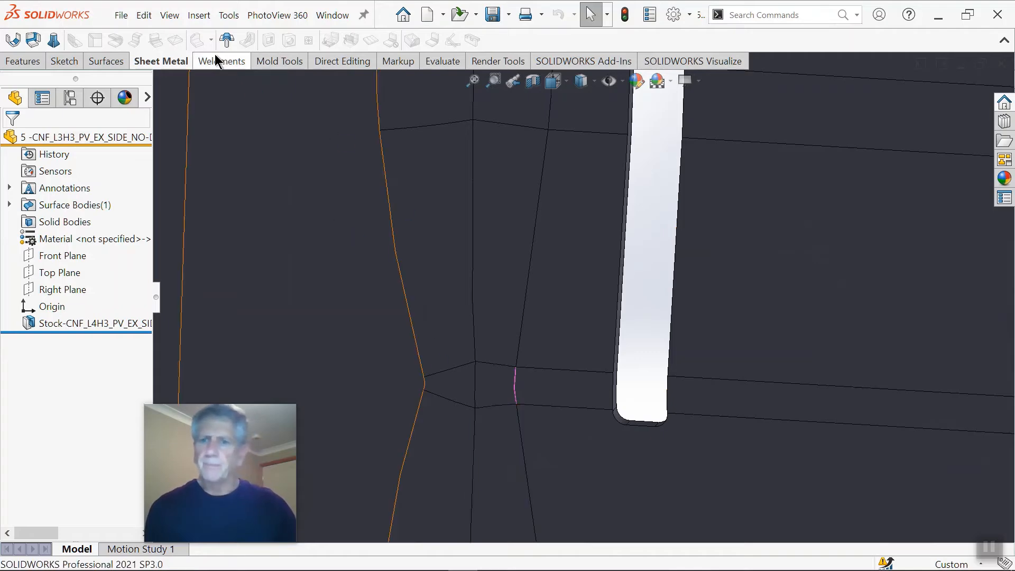
pyautogui.click(107, 63)
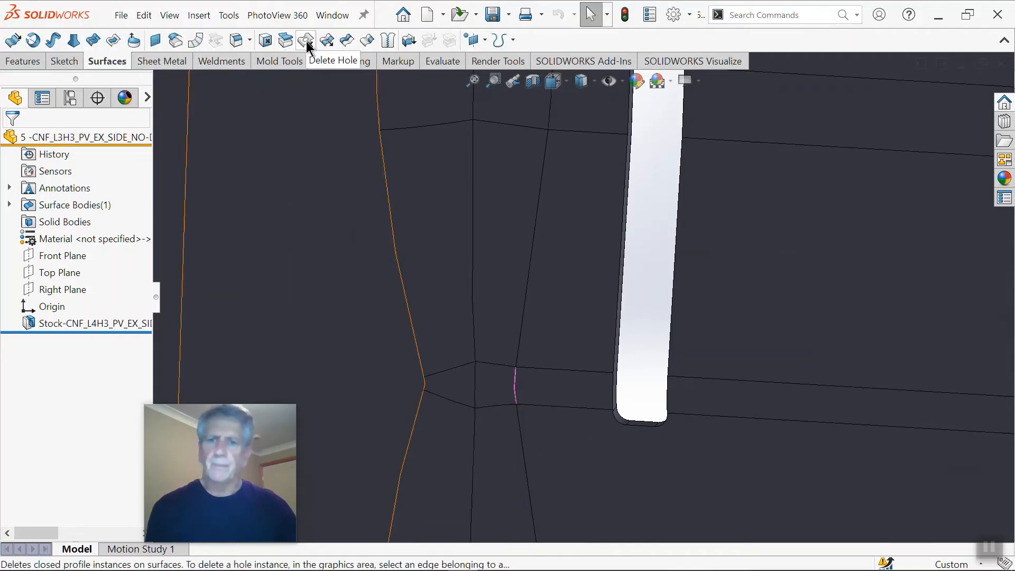
pyautogui.click(266, 41)
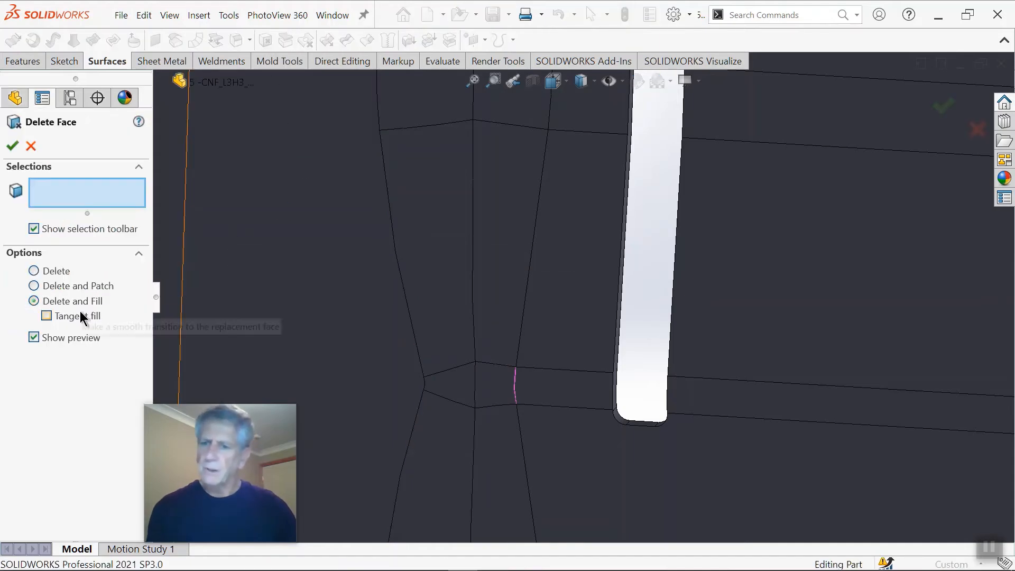
pyautogui.click(506, 384)
pyautogui.scroll(-2, 545, 405)
pyautogui.scroll(-1, 544, 404)
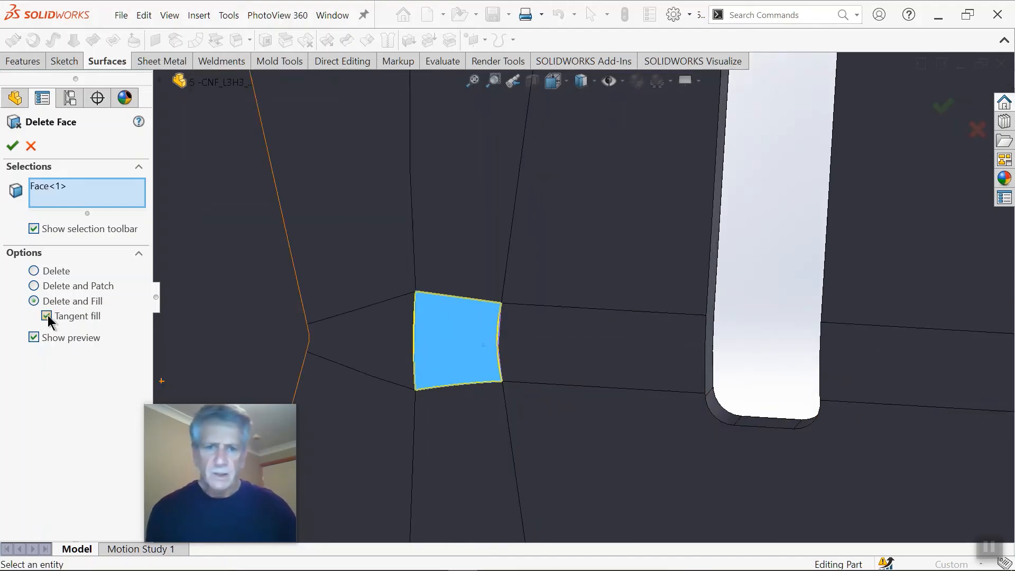
pyautogui.scroll(2, 449, 423)
pyautogui.scroll(-3, 452, 421)
pyautogui.scroll(-2, 528, 360)
pyautogui.moveTo(528, 359); pyautogui.dragTo(553, 347, button='middle')
pyautogui.scroll(2, 629, 311)
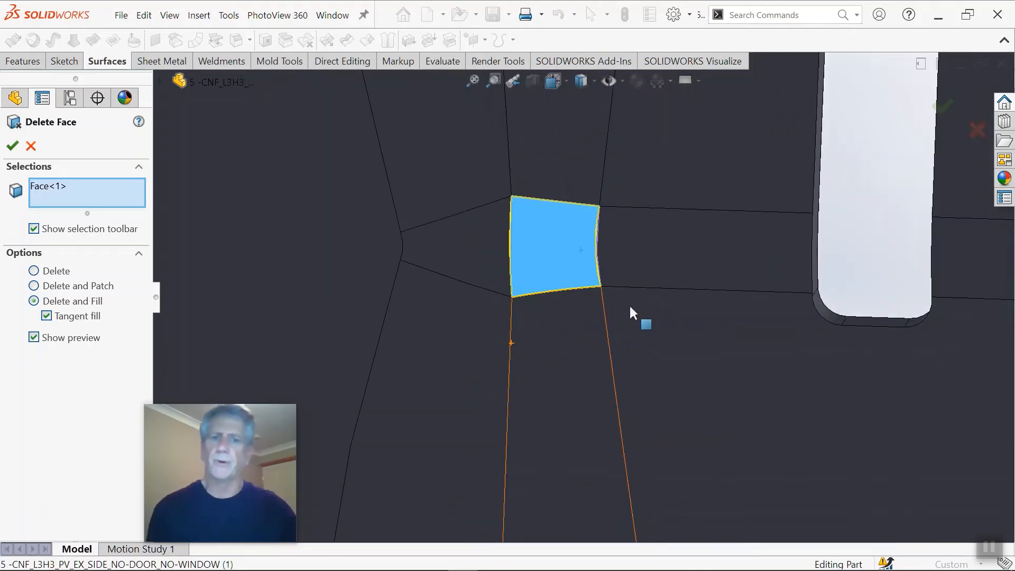
pyautogui.scroll(1, 630, 311)
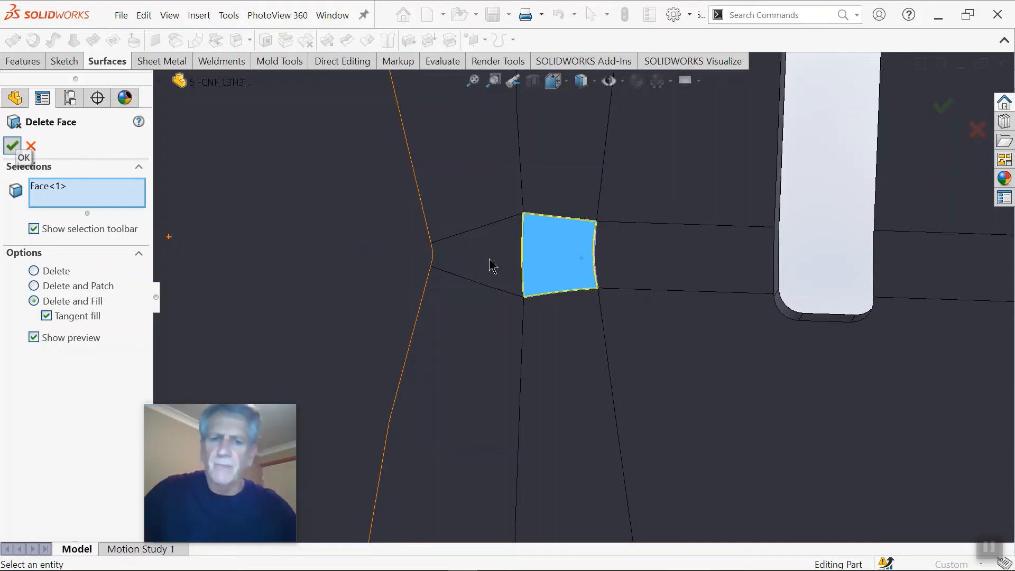
pyautogui.click(12, 145)
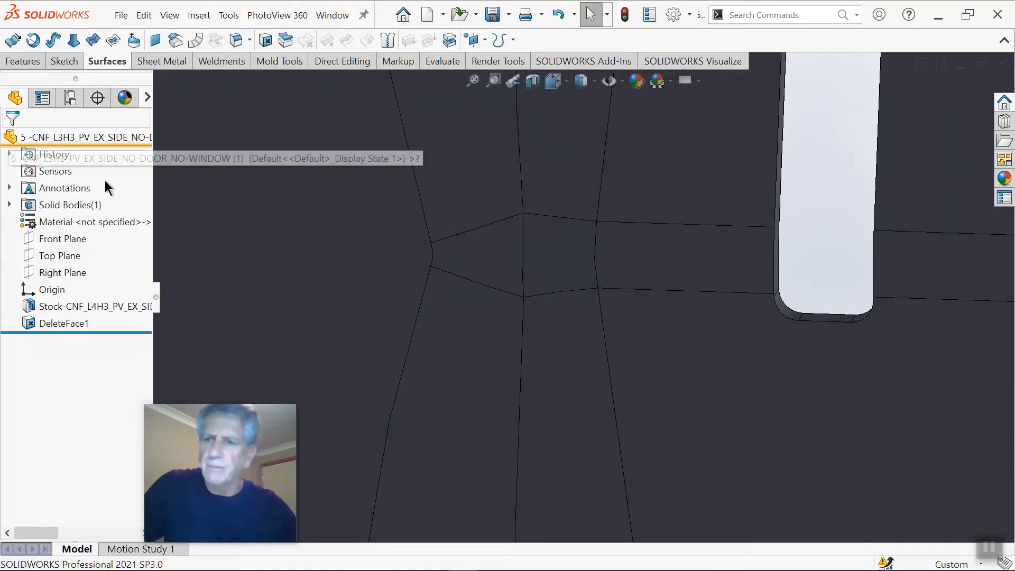
# Step: Inspect the filled face and its surrounding edges near the long slot from both sides of the panel
pyautogui.scroll(-3, 580, 290)
pyautogui.scroll(3, 590, 290)
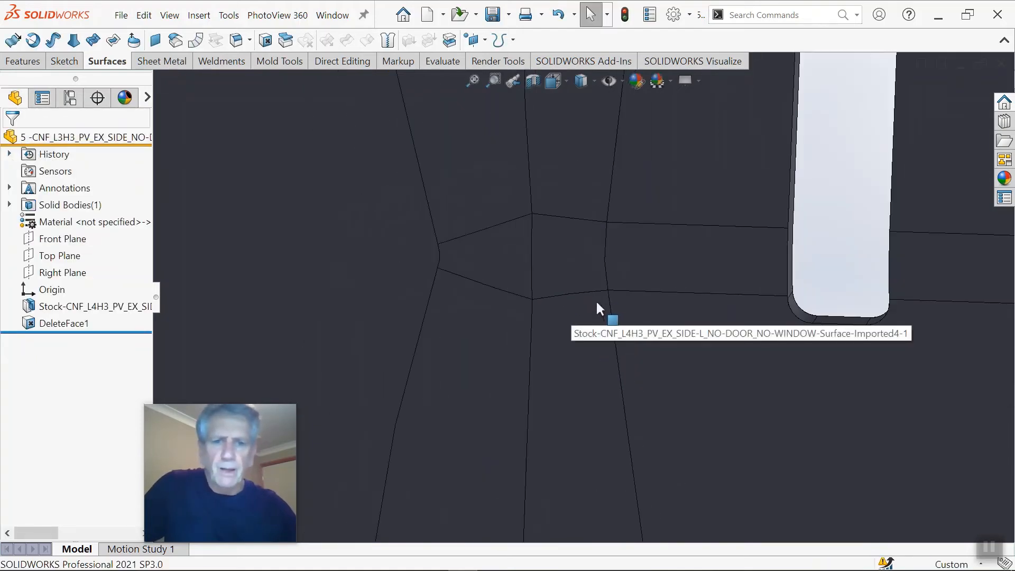
pyautogui.moveTo(565, 292); pyautogui.dragTo(552, 275, button='middle')
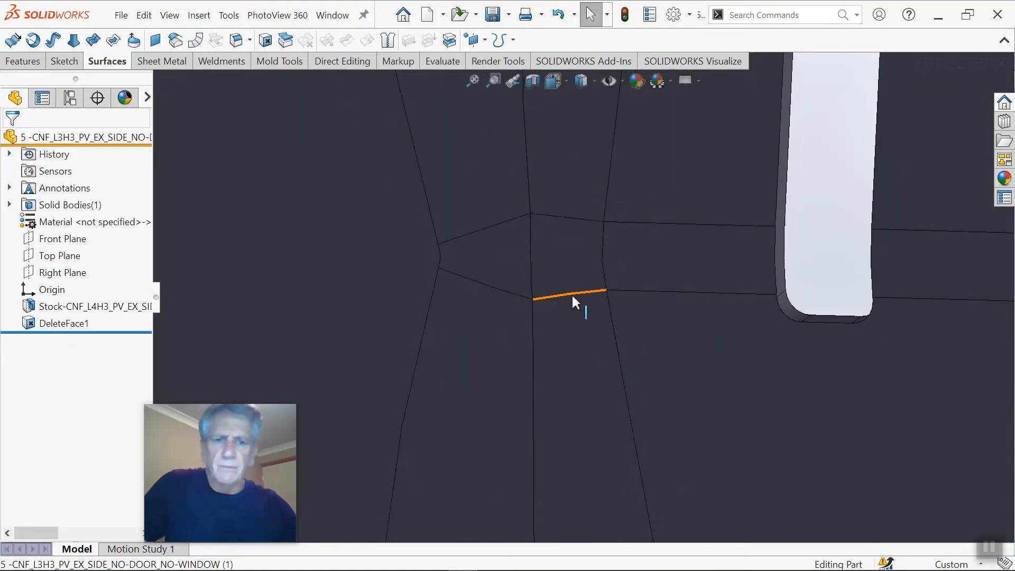
pyautogui.scroll(3, 572, 295)
pyautogui.scroll(1, 561, 293)
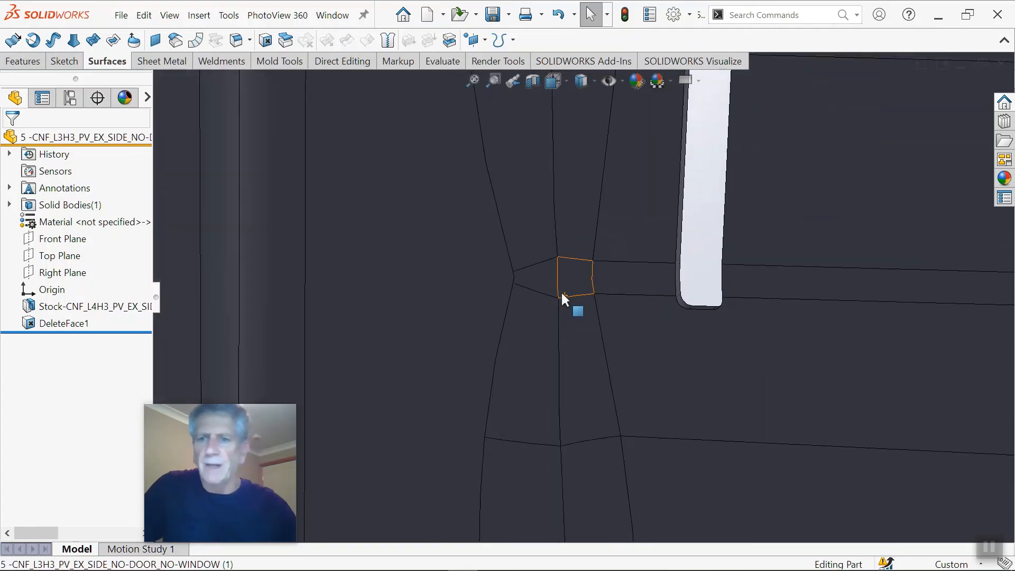
pyautogui.scroll(2, 560, 292)
pyautogui.moveTo(549, 284); pyautogui.dragTo(819, 310, button='middle')
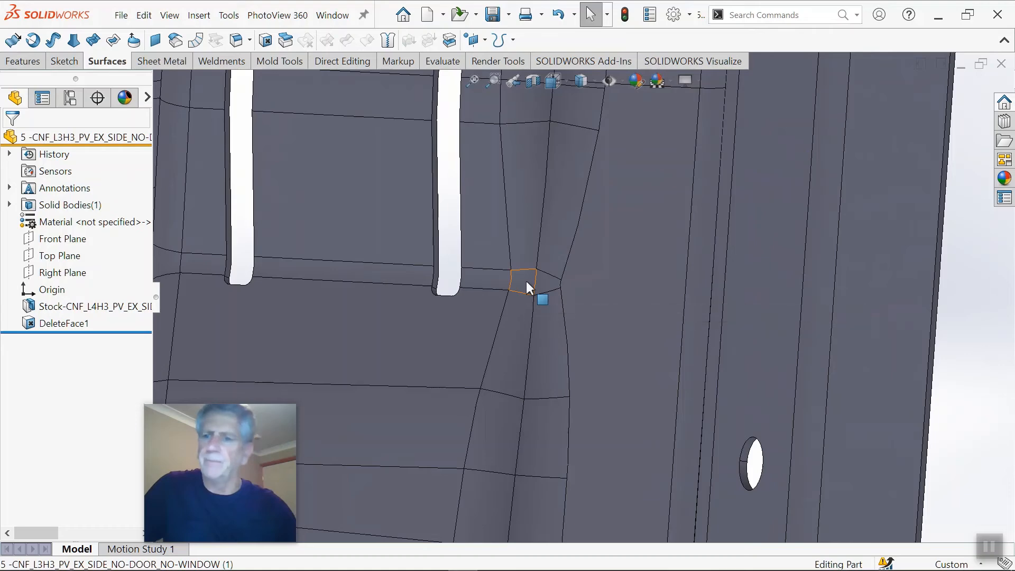
pyautogui.scroll(5, 587, 296)
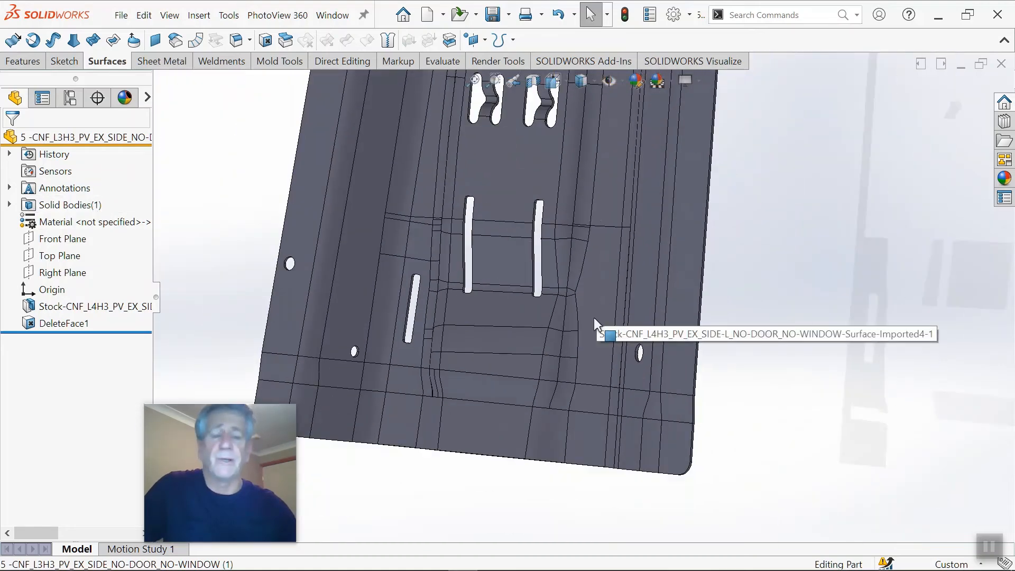
# Step: Show the whole side panel in isometric view and close the part without saving the changes
pyautogui.moveTo(594, 317); pyautogui.dragTo(717, 258, button='middle')
pyautogui.press('space')
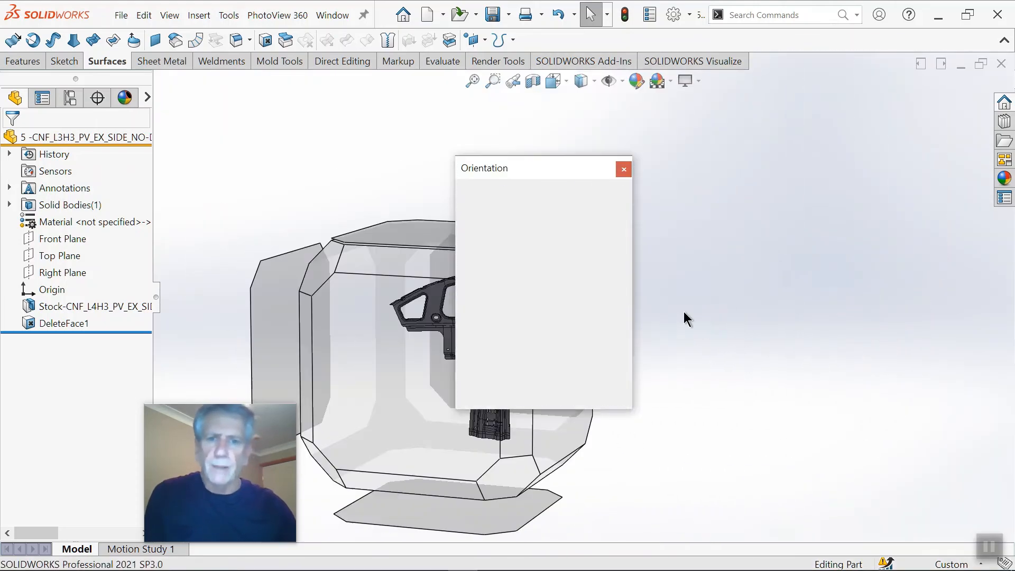
pyautogui.click(683, 290)
pyautogui.scroll(1, 571, 275)
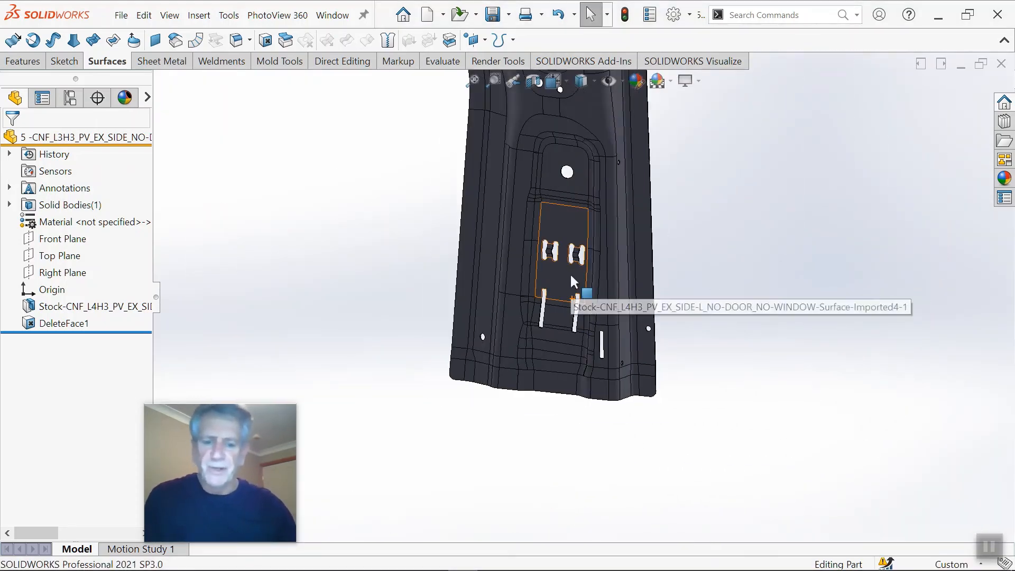
pyautogui.hotkey('ctrl', '7')
pyautogui.scroll(-2, 585, 397)
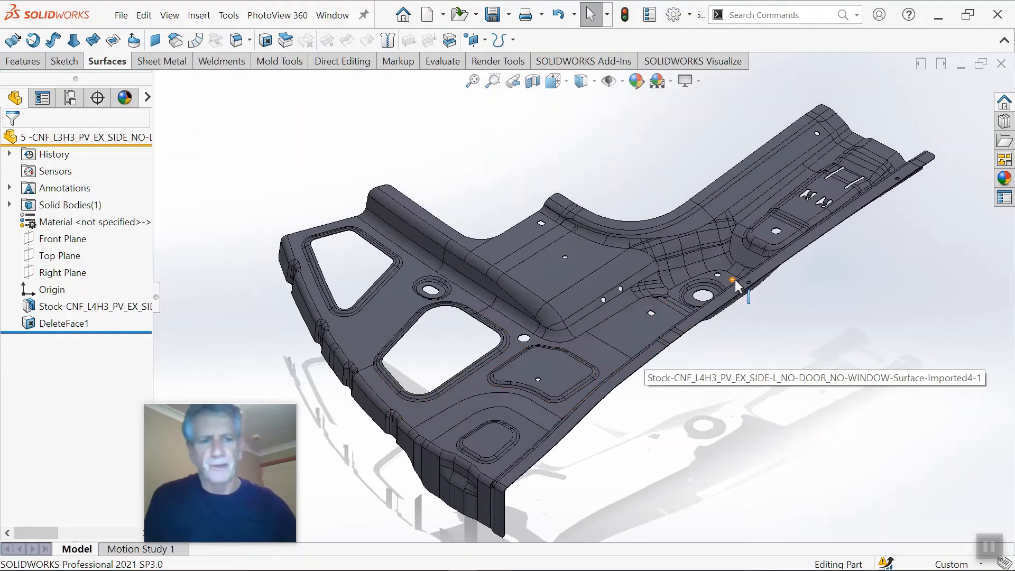
pyautogui.click(1002, 64)
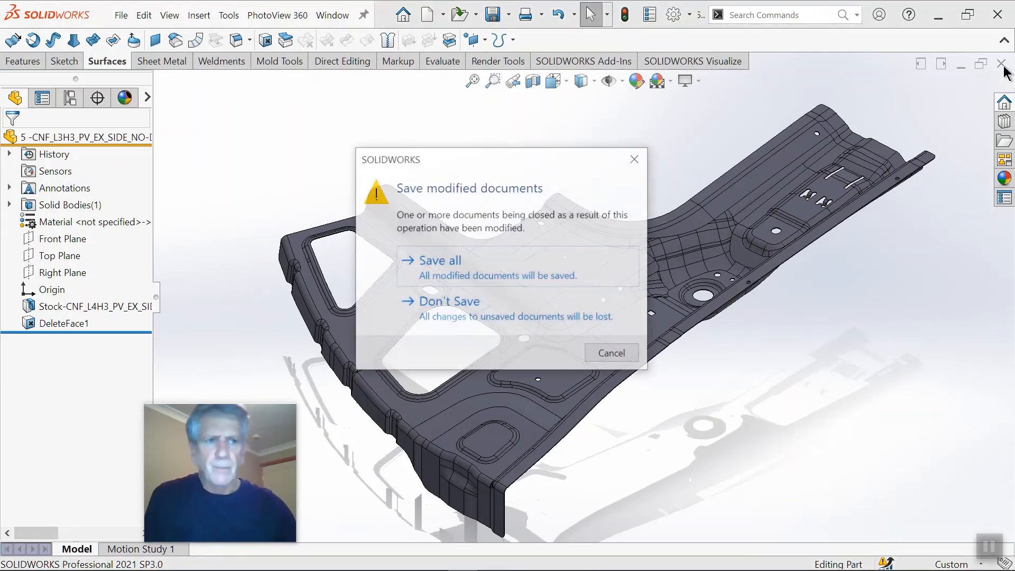
pyautogui.click(431, 310)
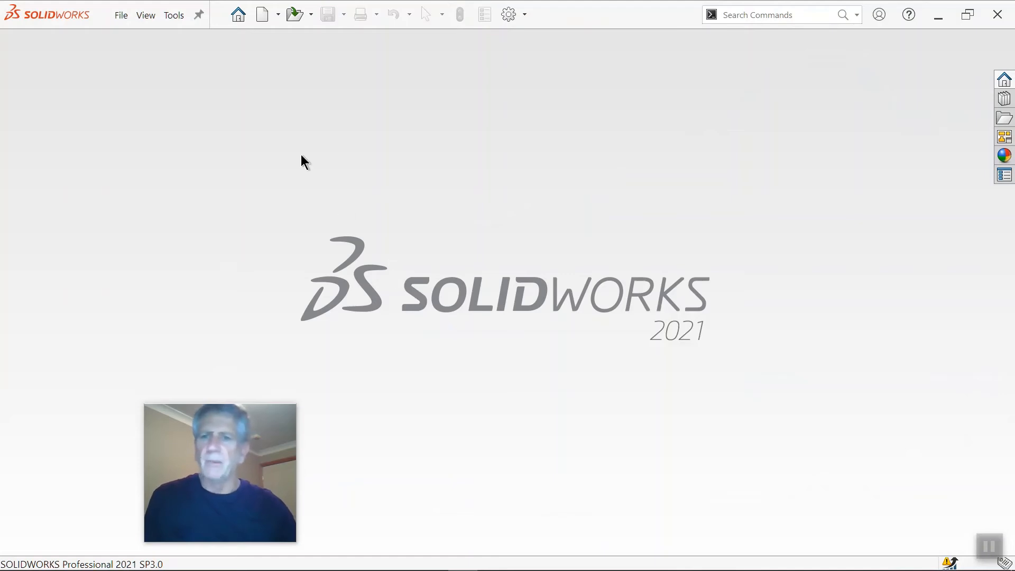
# Step: Open the curved seat box part whose name starts with 5 -CNF_L3H3_PV_E from the recent documents
pyautogui.click(241, 19)
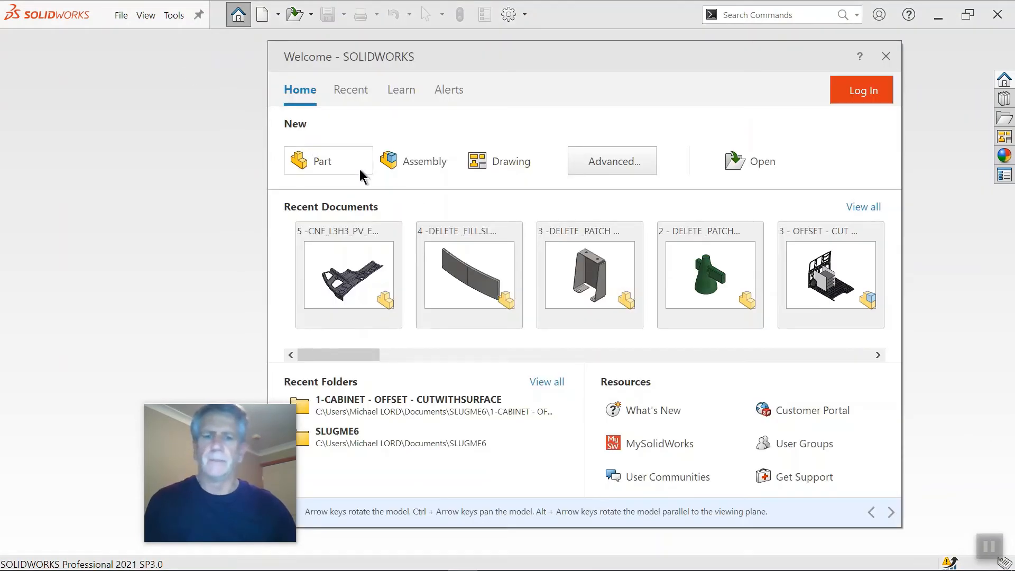
pyautogui.click(875, 208)
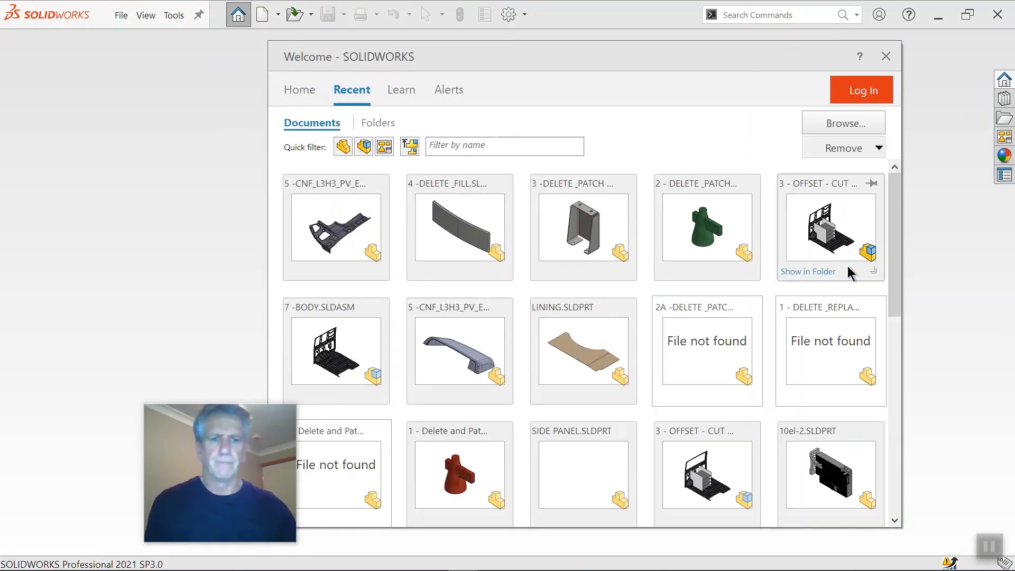
pyautogui.click(491, 338)
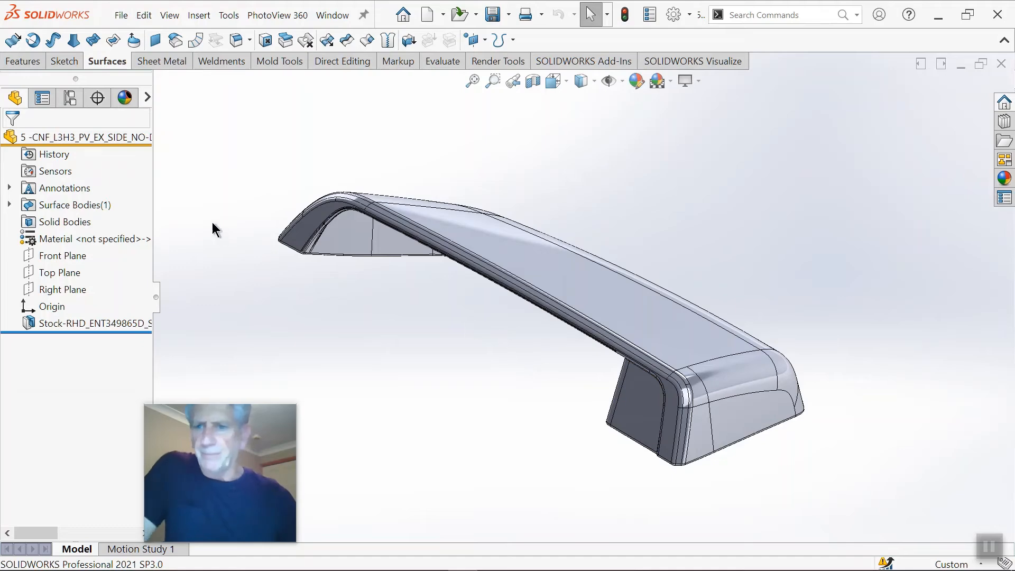
# Step: Turn the part to face its outer side and switch off RealView Graphics
pyautogui.moveTo(543, 338); pyautogui.dragTo(501, 363, button='middle')
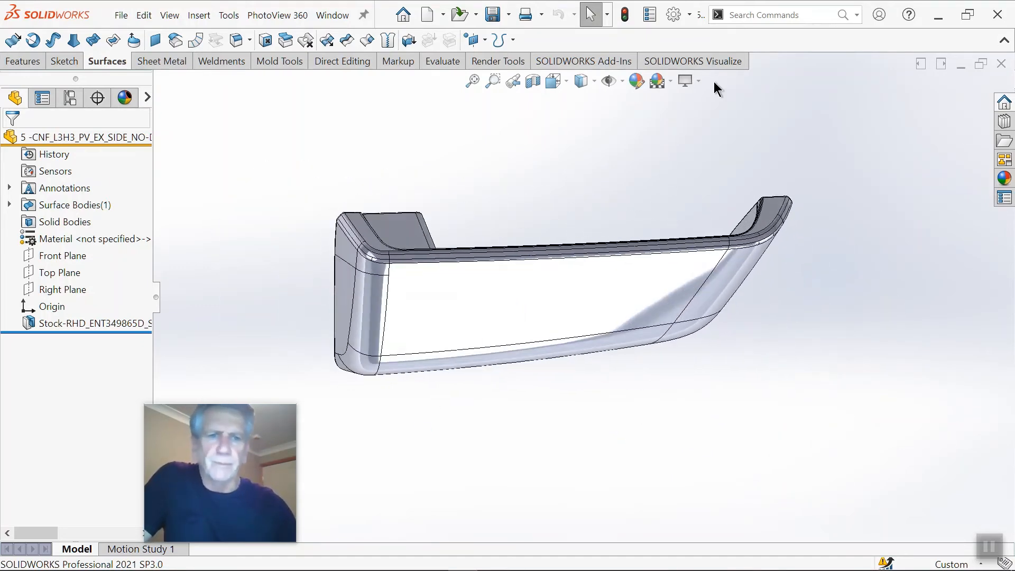
pyautogui.click(700, 81)
pyautogui.click(703, 99)
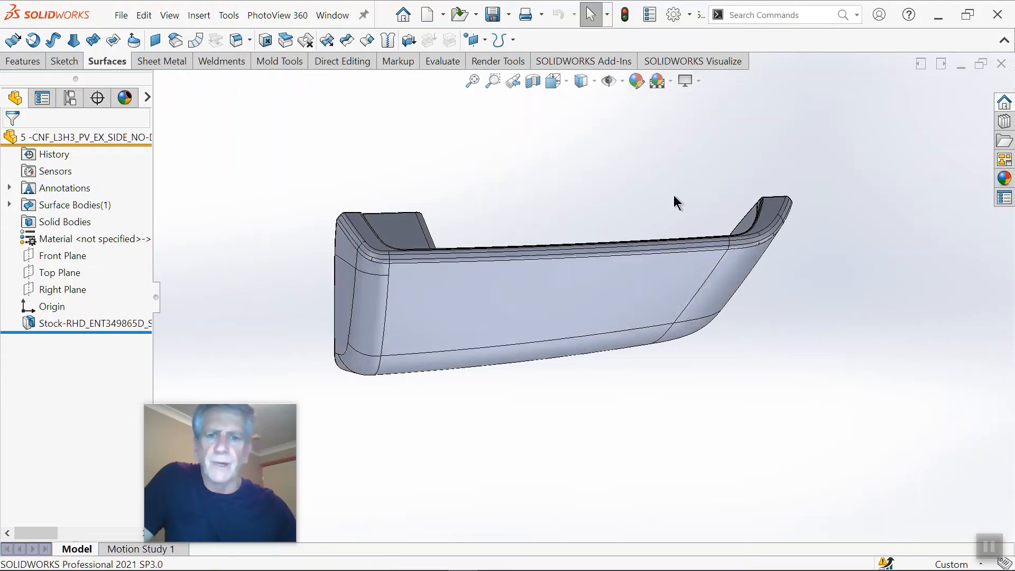
# Step: Examine the hollow inner side of the part, including the clips and ribs along its long edge
pyautogui.moveTo(553, 254); pyautogui.dragTo(715, 413, button='middle')
pyautogui.scroll(-3, 553, 275)
pyautogui.middleClick(554, 275)
pyautogui.scroll(3, 541, 300)
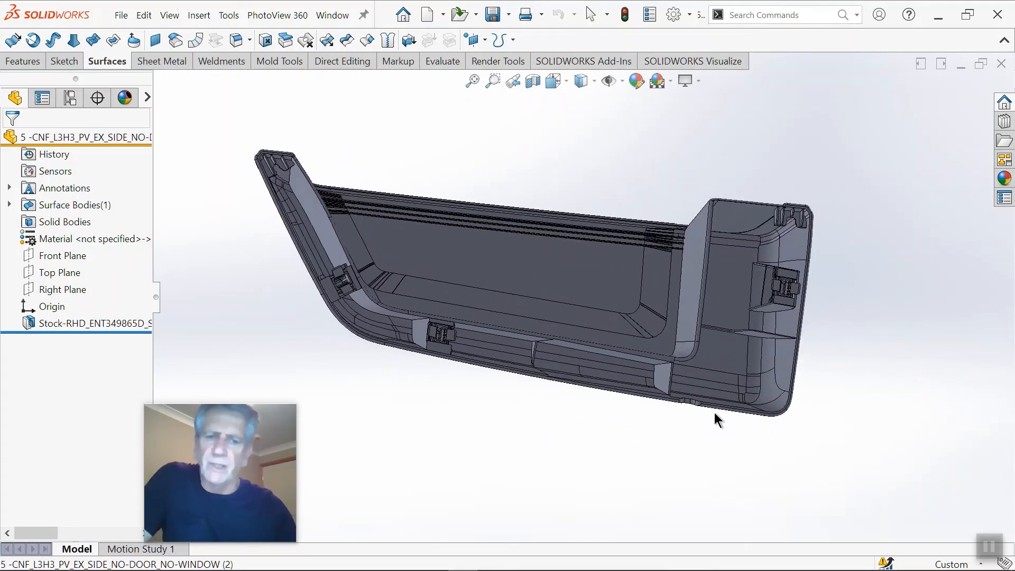
pyautogui.scroll(-1, 502, 290)
pyautogui.scroll(2, 497, 300)
pyautogui.scroll(-2, 480, 291)
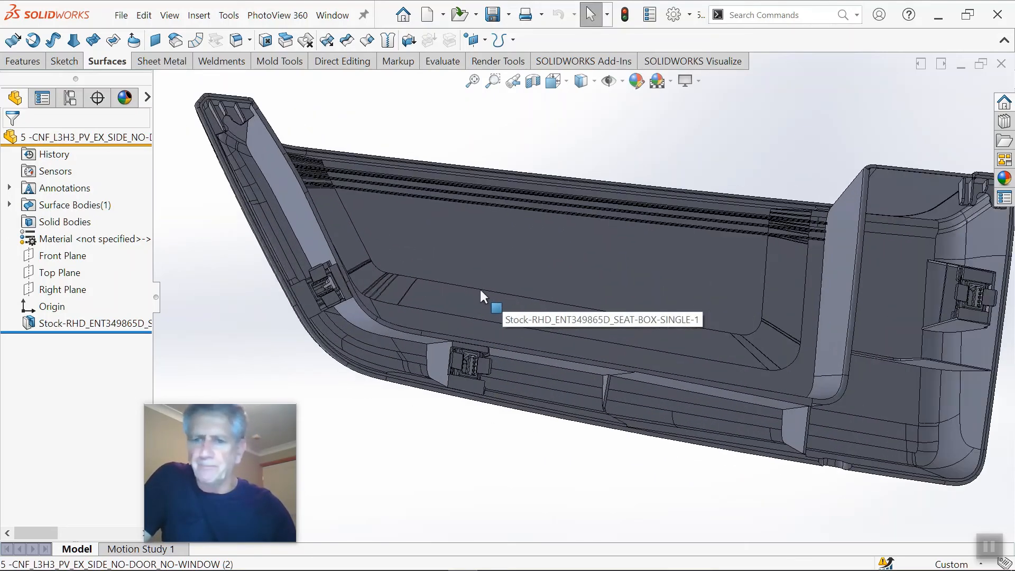
pyautogui.scroll(-2, 497, 333)
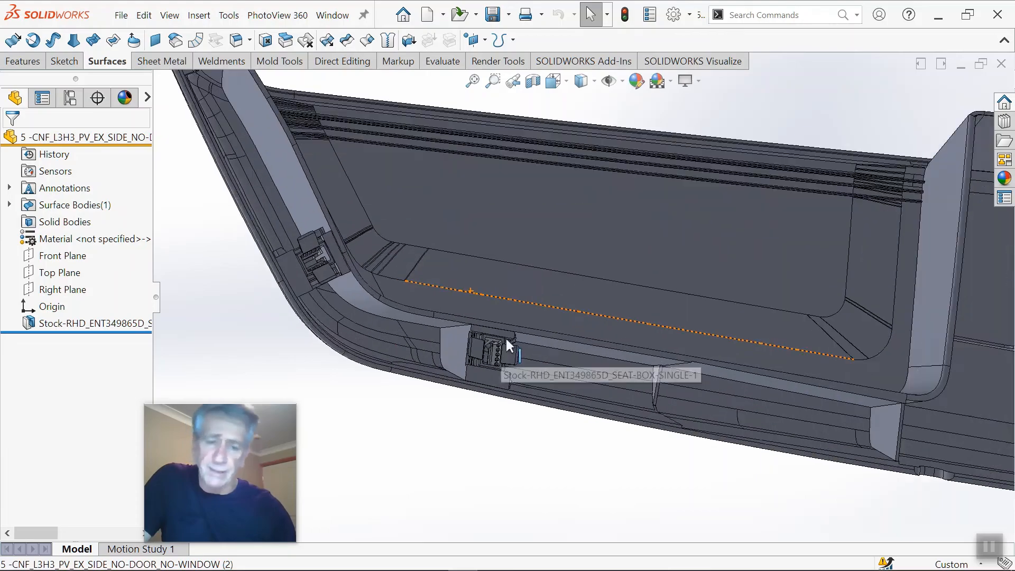
pyautogui.moveTo(505, 336); pyautogui.dragTo(525, 337, button='middle')
pyautogui.scroll(1, 550, 347)
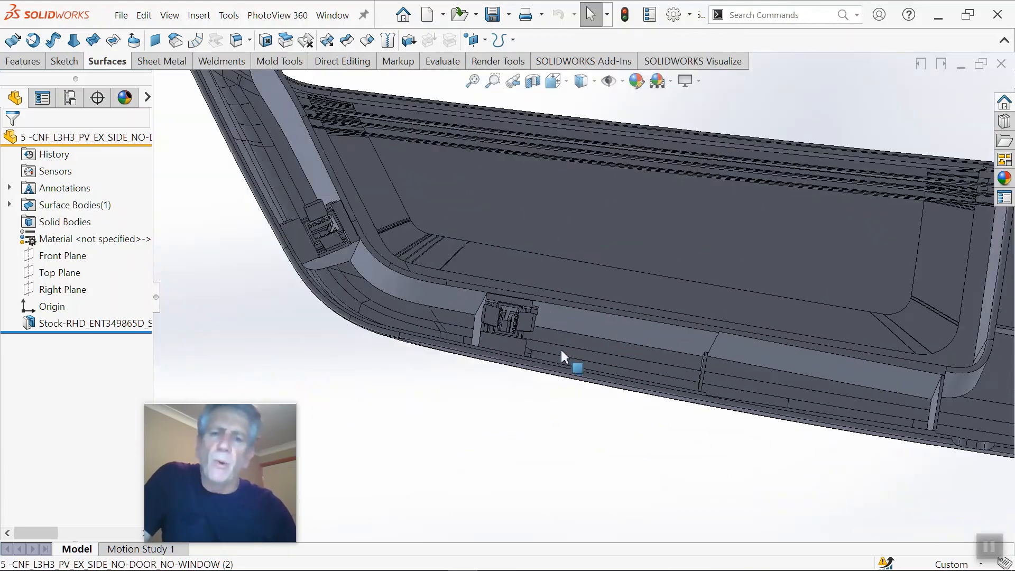
pyautogui.scroll(-1, 561, 350)
pyautogui.moveTo(587, 343); pyautogui.dragTo(587, 314, button='middle')
pyautogui.scroll(3, 828, 364)
pyautogui.scroll(-6, 881, 343)
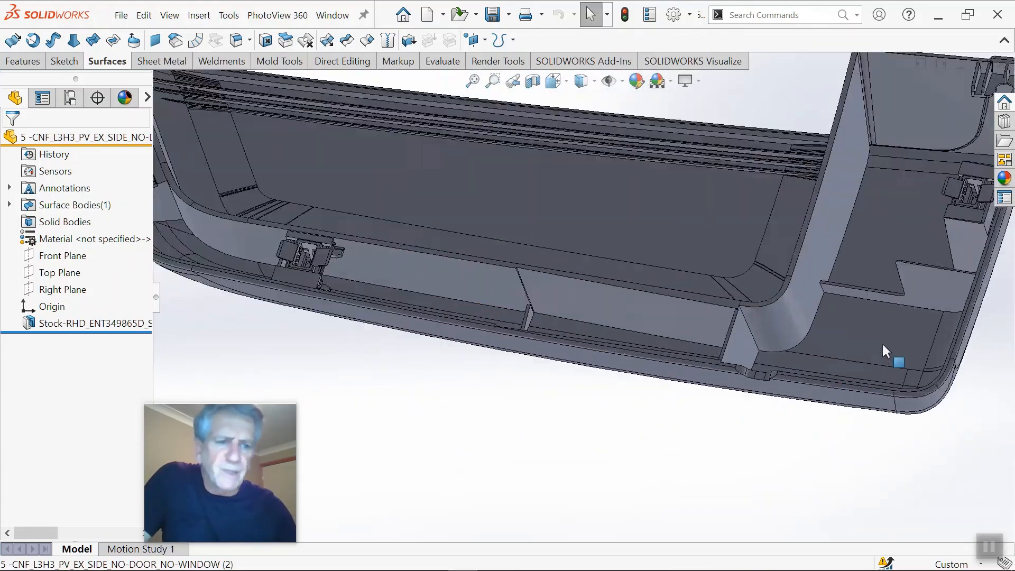
# Step: Inspect the inner walls and corner from several angles, closing in on the thin rib along the long edge
pyautogui.scroll(3, 832, 320)
pyautogui.moveTo(819, 389); pyautogui.dragTo(577, 271, button='middle')
pyautogui.scroll(3, 581, 302)
pyautogui.scroll(-3, 556, 158)
pyautogui.scroll(3, 556, 158)
pyautogui.moveTo(556, 159); pyautogui.dragTo(520, 161, button='middle')
pyautogui.scroll(-5, 585, 262)
pyautogui.moveTo(574, 237); pyautogui.dragTo(491, 290, button='middle')
pyautogui.scroll(4, 489, 290)
pyautogui.scroll(4, 488, 290)
pyautogui.scroll(-2, 420, 351)
pyautogui.moveTo(420, 353); pyautogui.dragTo(367, 339, button='middle')
pyautogui.scroll(-1, 357, 328)
pyautogui.scroll(-3, 347, 292)
pyautogui.scroll(-4, 767, 446)
pyautogui.moveTo(734, 406); pyautogui.dragTo(714, 376, button='middle')
pyautogui.scroll(-1, 644, 304)
pyautogui.moveTo(645, 304); pyautogui.dragTo(660, 339, button='middle')
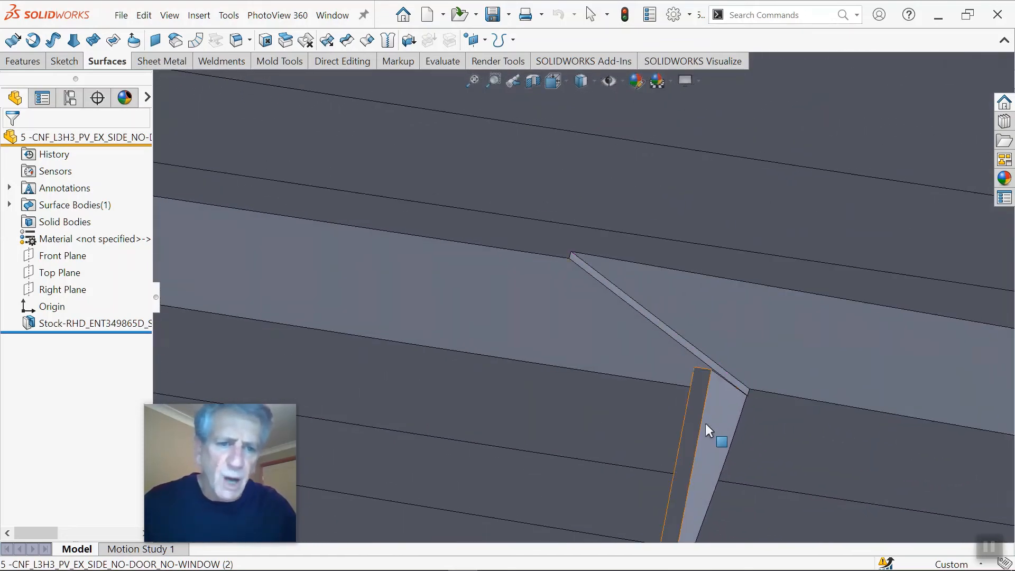
# Step: Examine the faces around the thin rib and along the rim up to the small notch
pyautogui.scroll(4, 700, 426)
pyautogui.scroll(-1, 669, 441)
pyautogui.moveTo(641, 446); pyautogui.dragTo(669, 460, button='middle')
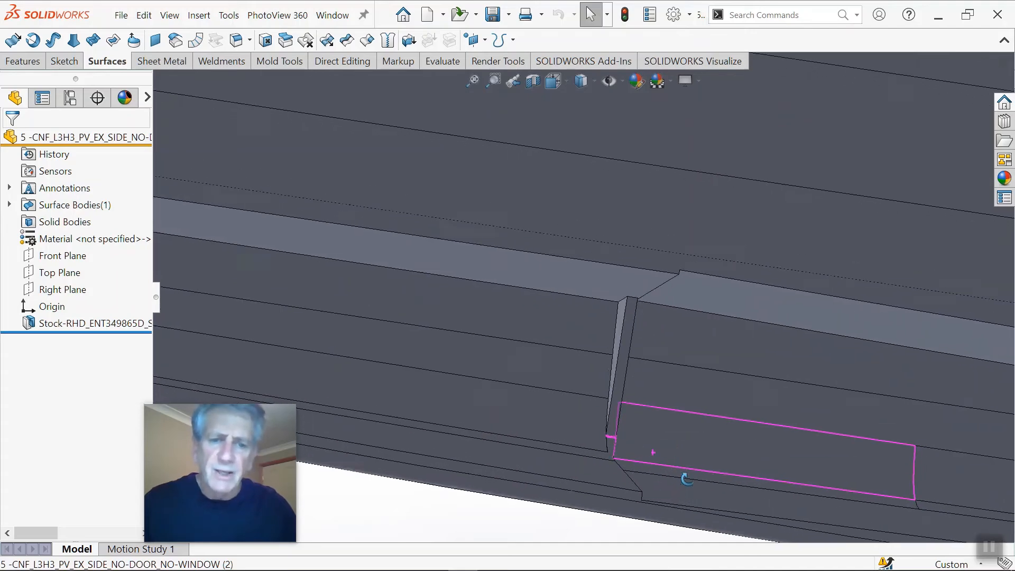
pyautogui.scroll(4, 643, 429)
pyautogui.scroll(-4, 623, 381)
pyautogui.moveTo(602, 369); pyautogui.dragTo(572, 345, button='middle')
pyautogui.scroll(5, 661, 338)
pyautogui.scroll(-2, 678, 312)
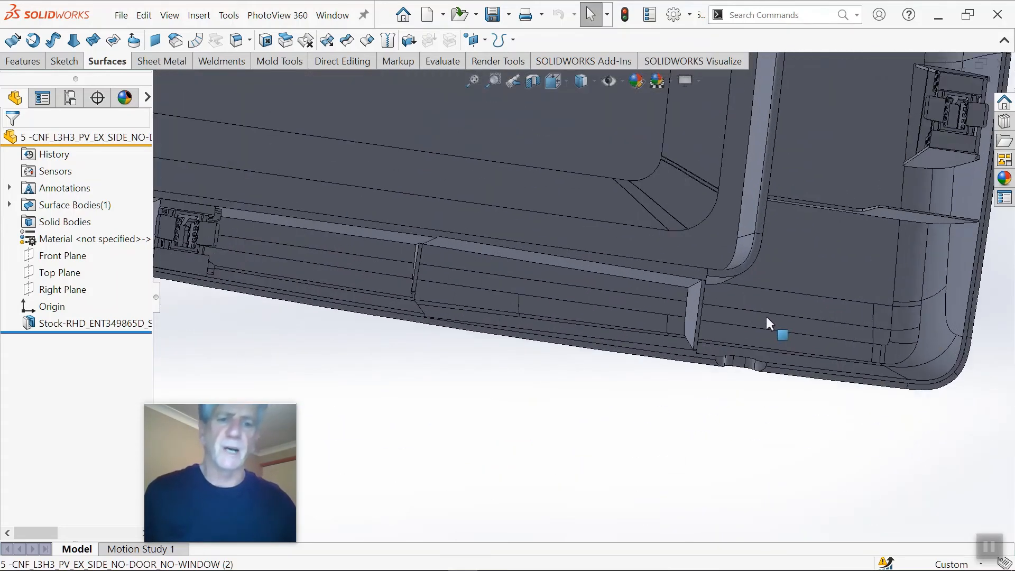
pyautogui.scroll(5, 729, 306)
pyautogui.scroll(-5, 682, 264)
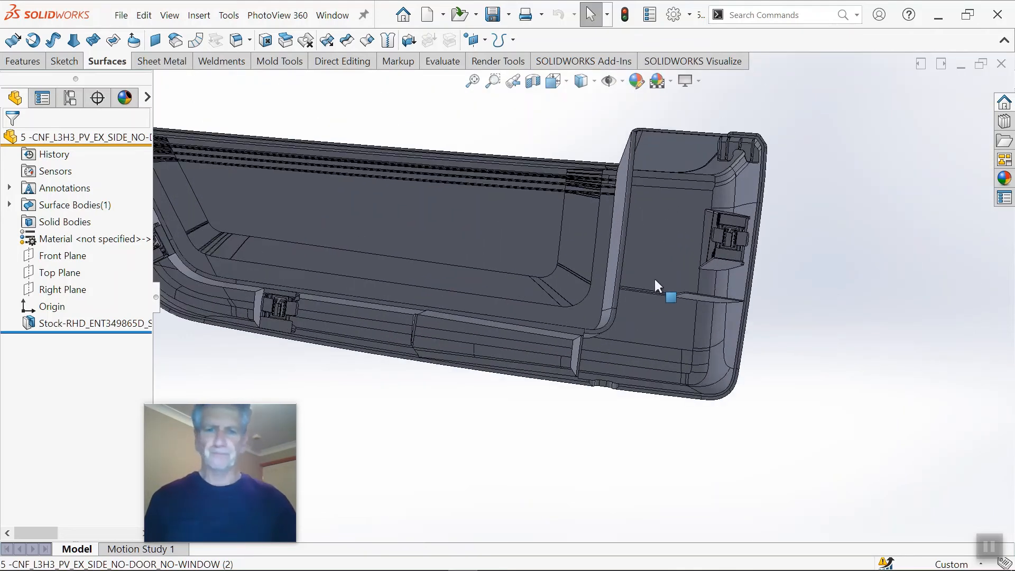
# Step: Replace the flat middle face of the rim notch using Delete Face with Delete and Fill and Tangent fill off
pyautogui.click(265, 40)
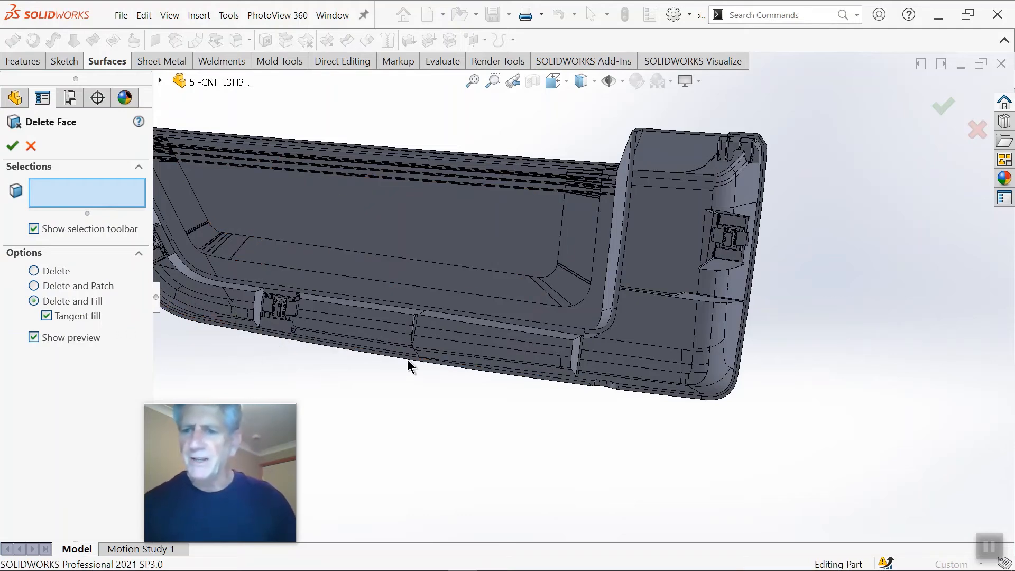
pyautogui.scroll(-8, 587, 391)
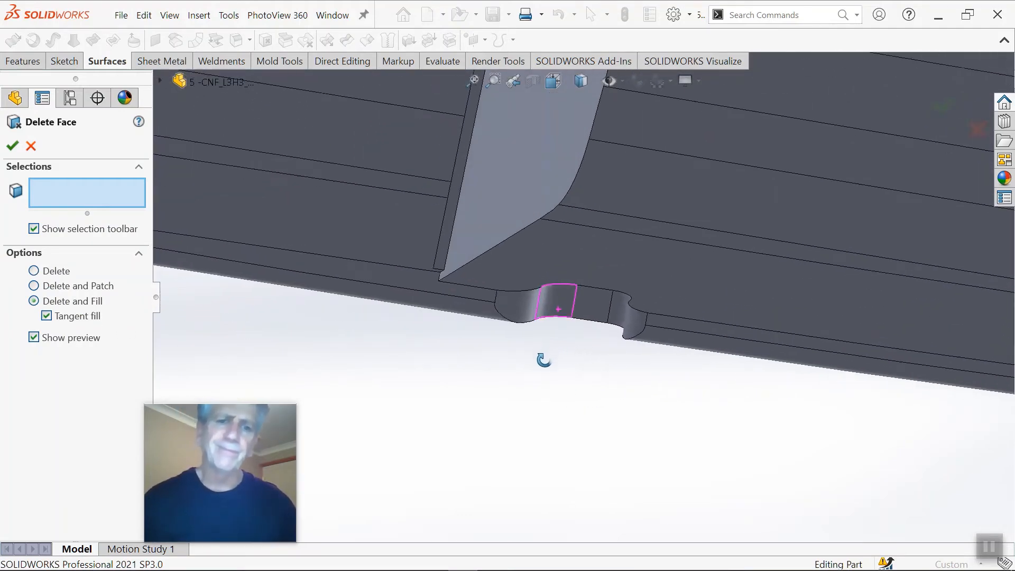
pyautogui.scroll(-5, 543, 360)
pyautogui.click(601, 302)
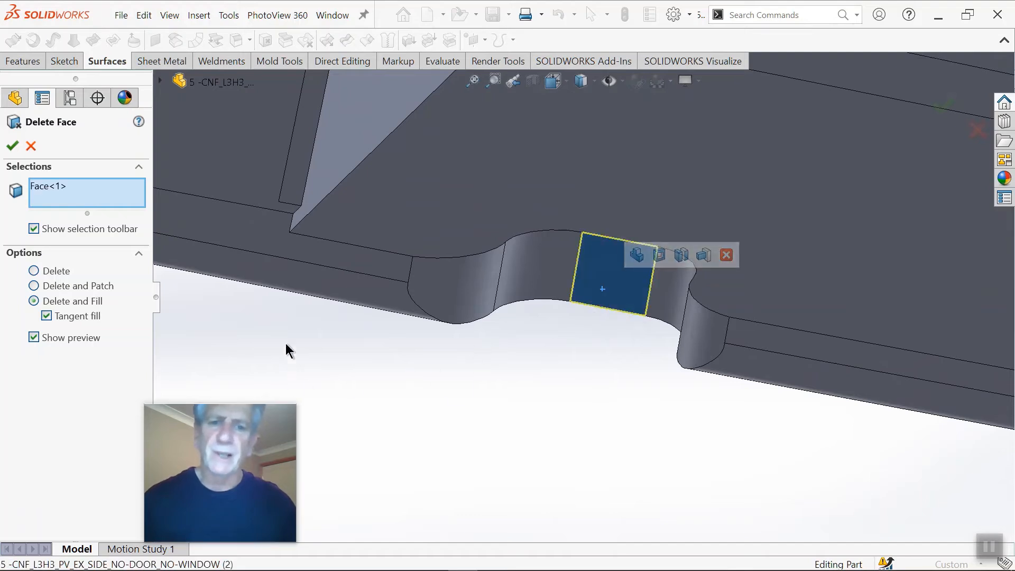
pyautogui.click(47, 316)
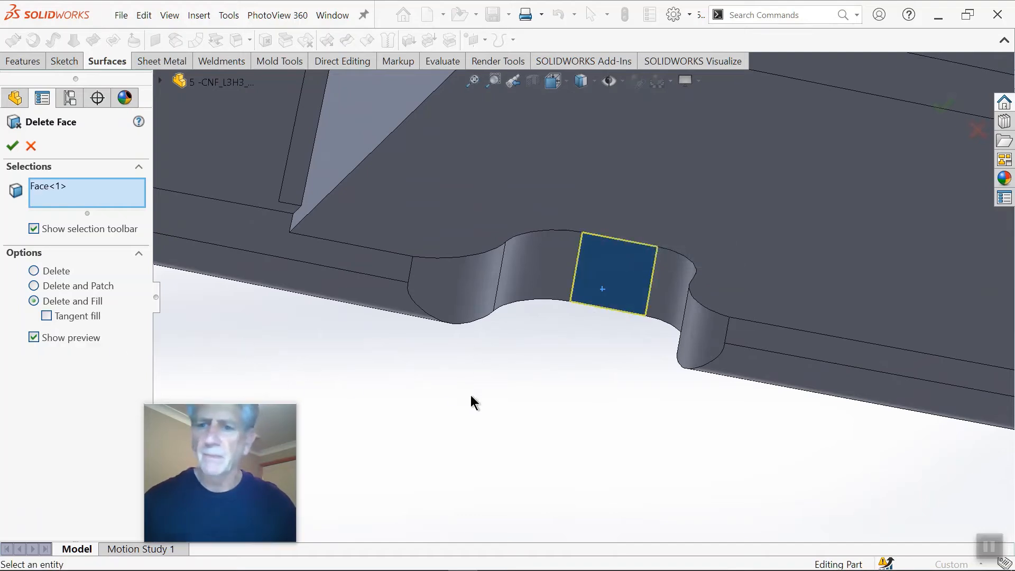
pyautogui.scroll(5, 697, 344)
pyautogui.moveTo(627, 284); pyautogui.dragTo(531, 304, button='middle')
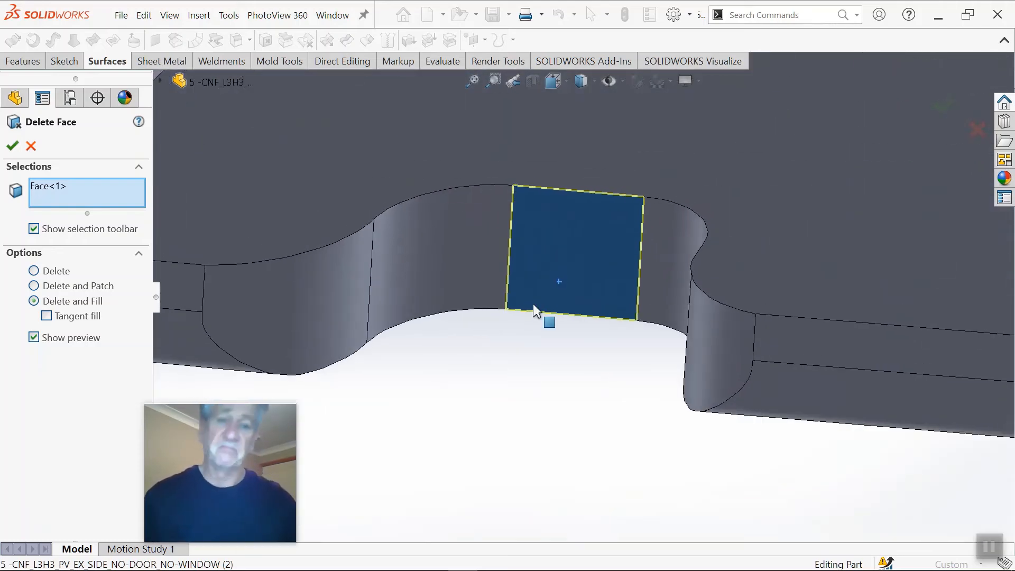
pyautogui.scroll(-8, 536, 288)
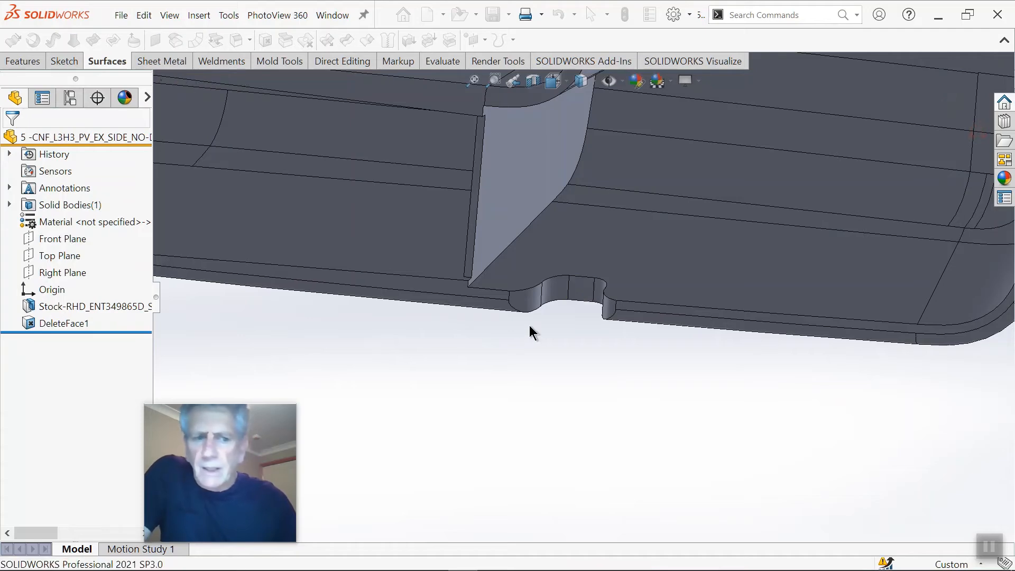
# Step: Inspect the filled notch face and the surrounding rim from the inner side of the part
pyautogui.scroll(-3, 574, 307)
pyautogui.scroll(2, 577, 306)
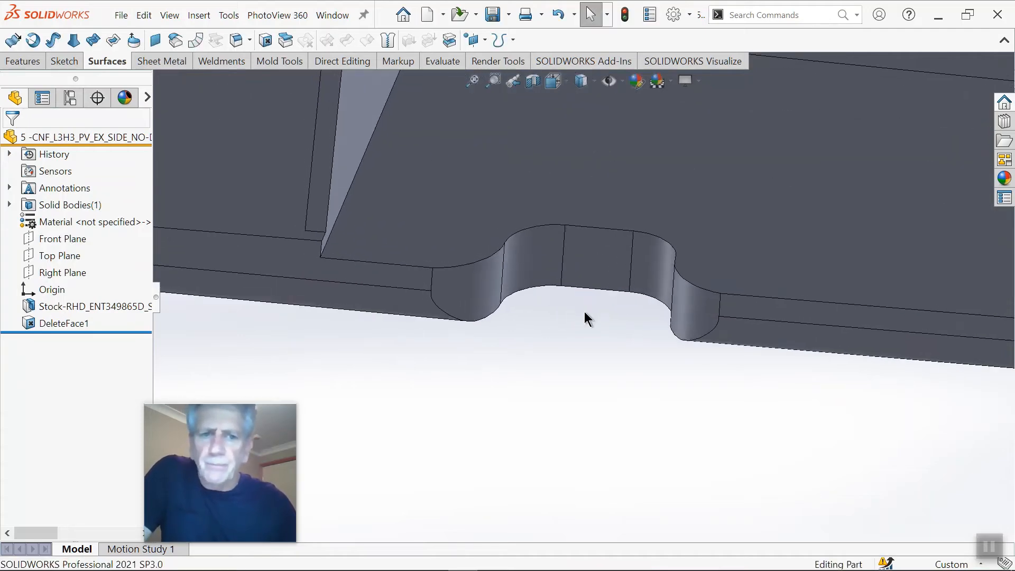
pyautogui.scroll(5, 584, 286)
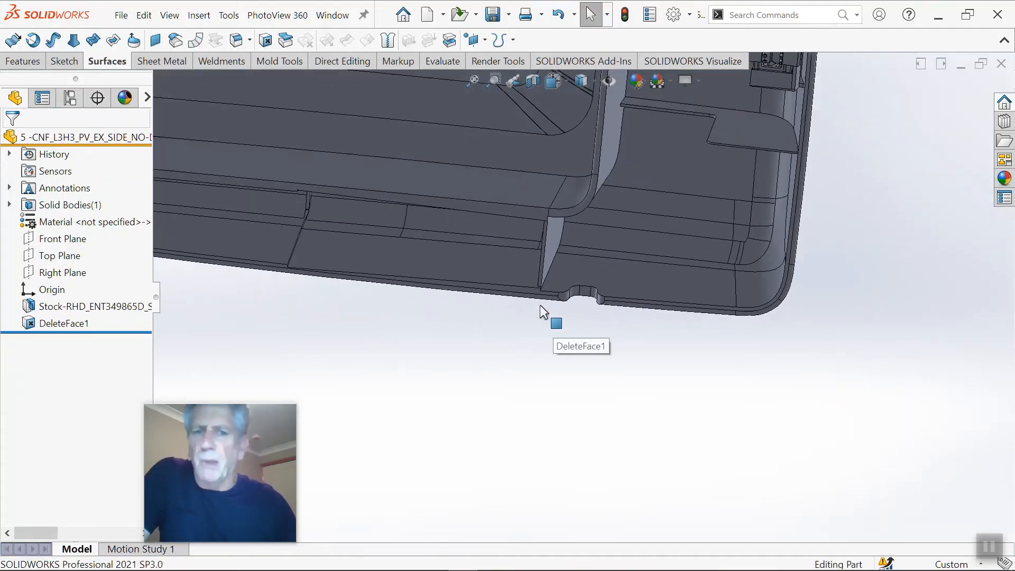
pyautogui.scroll(3, 564, 286)
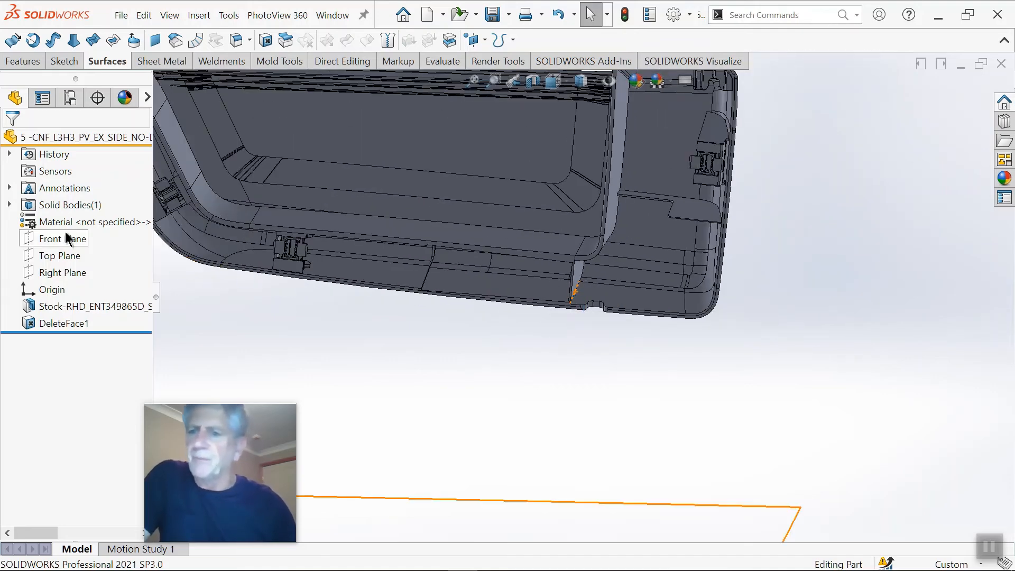
pyautogui.scroll(4, 340, 239)
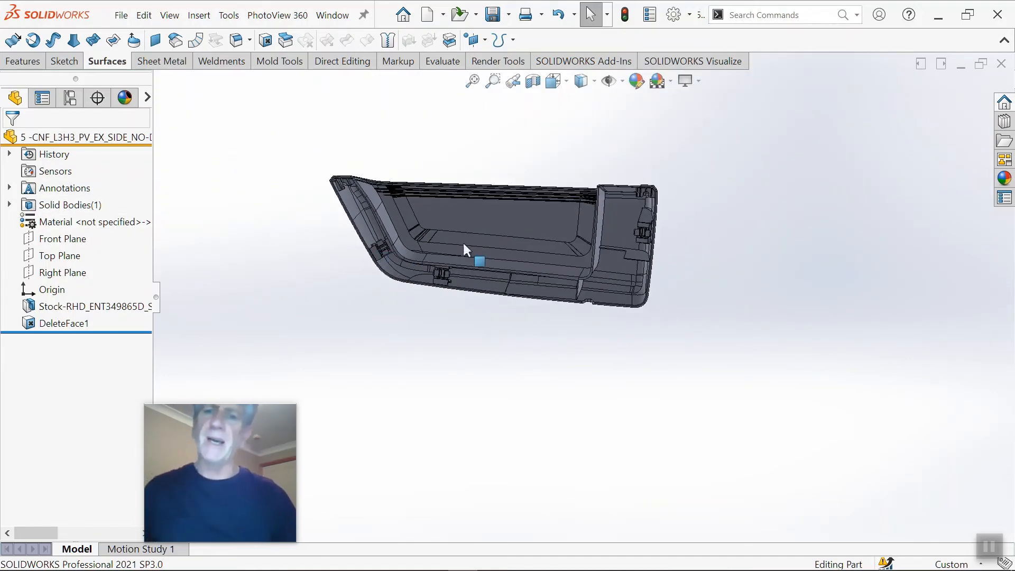
pyautogui.scroll(-3, 461, 240)
pyautogui.scroll(2, 508, 251)
# Step: Turn the part around and examine its outer faces and rounded corners
pyautogui.moveTo(508, 251); pyautogui.dragTo(233, 264, button='middle')
pyautogui.moveTo(550, 218); pyautogui.dragTo(396, 317, button='middle')
pyautogui.scroll(-3, 443, 249)
pyautogui.scroll(-2, 443, 249)
pyautogui.scroll(4, 490, 259)
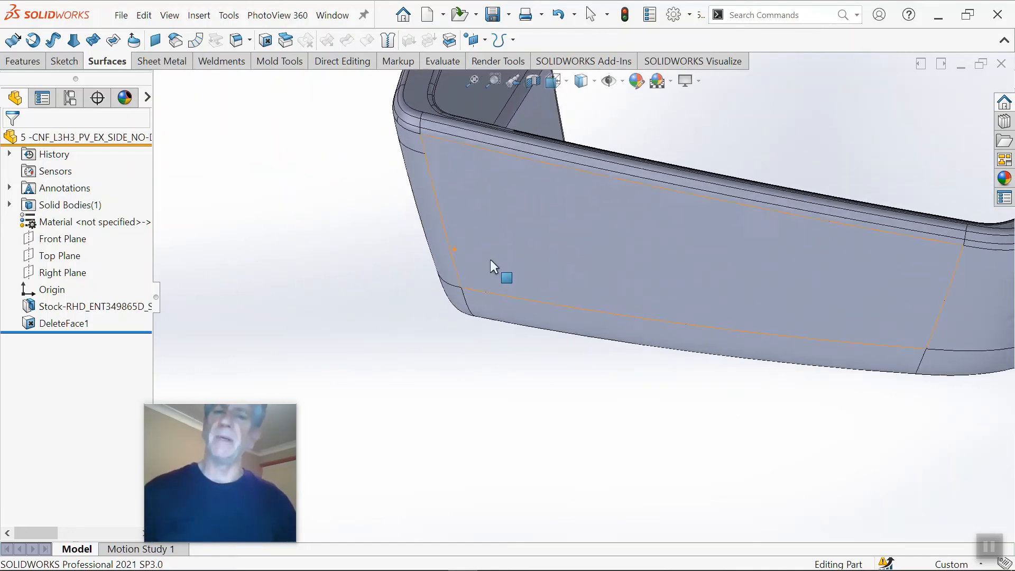
pyautogui.scroll(-2, 700, 276)
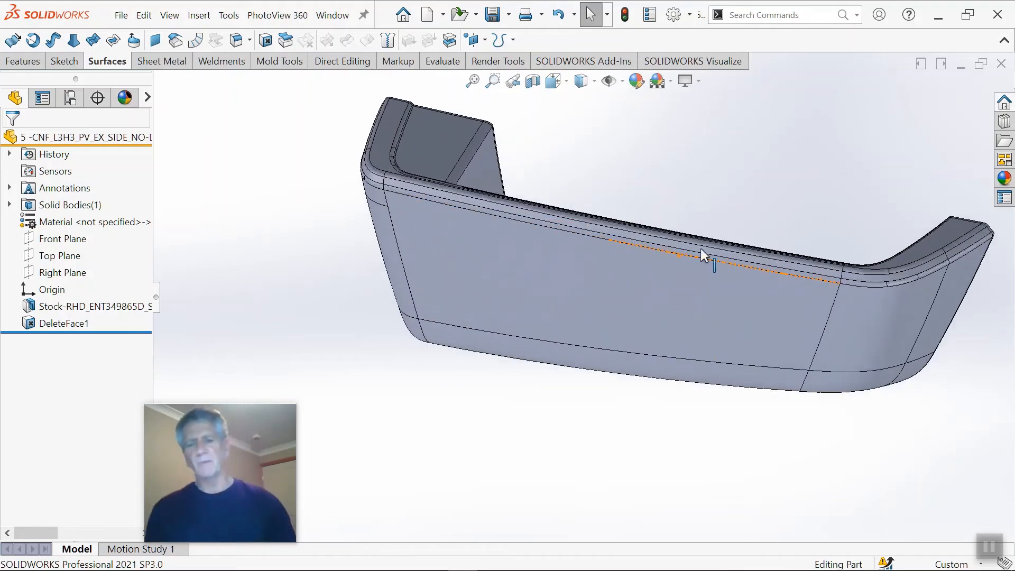
pyautogui.scroll(2, 705, 255)
pyautogui.moveTo(762, 281); pyautogui.dragTo(631, 268, button='middle')
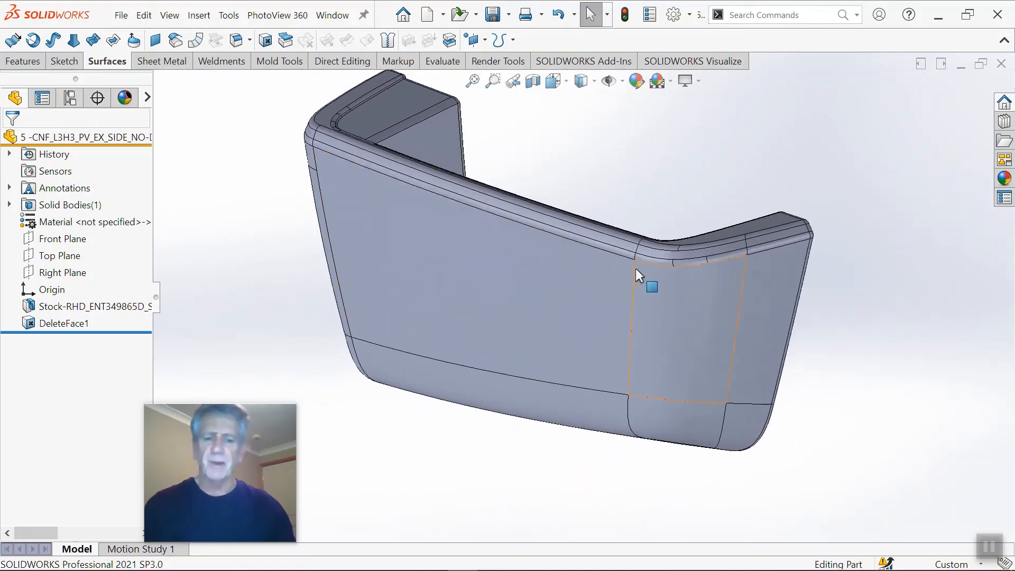
# Step: Show the part in isometric view and close it without saving the changes
pyautogui.hotkey('ctrl', '7')
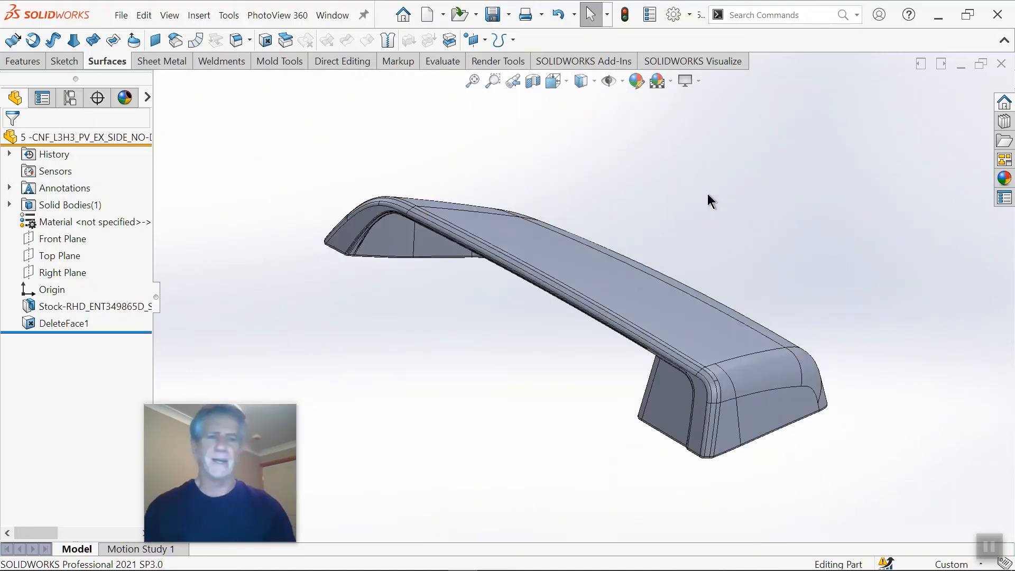
pyautogui.click(998, 67)
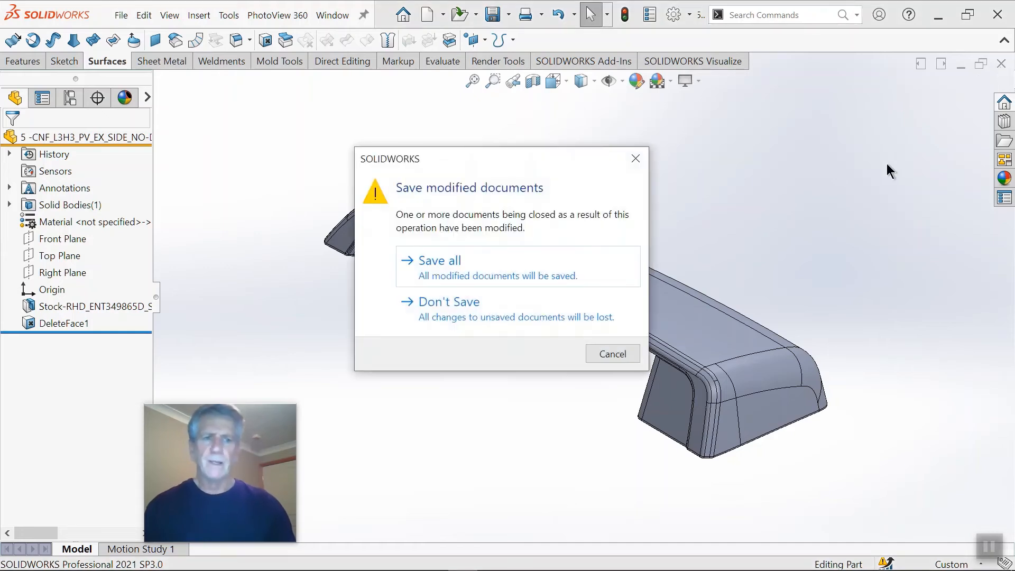
pyautogui.click(449, 301)
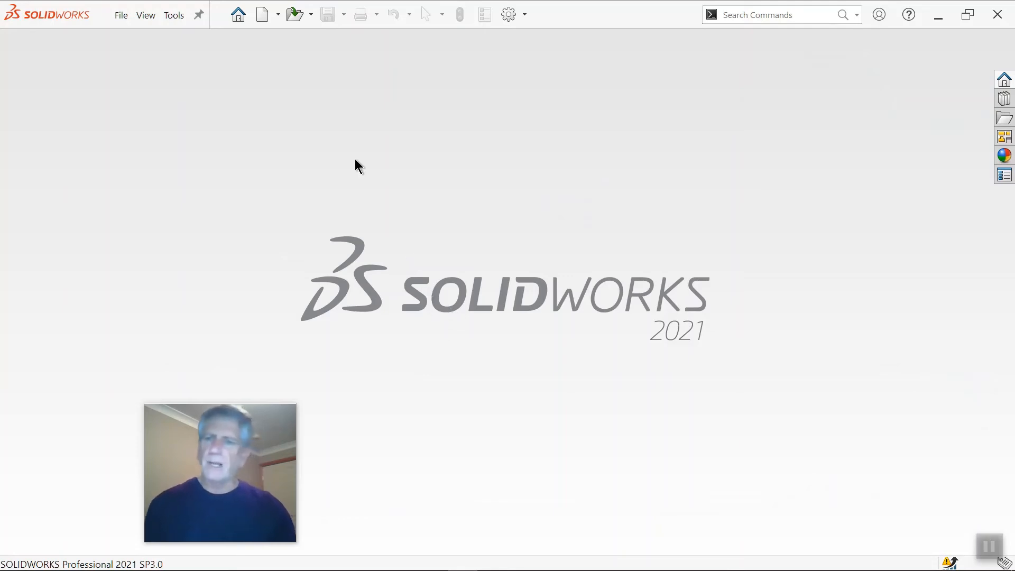
# Step: Open the assembly 7 -BODY.SLDASM from the recent documents
pyautogui.click(244, 19)
pyautogui.click(856, 207)
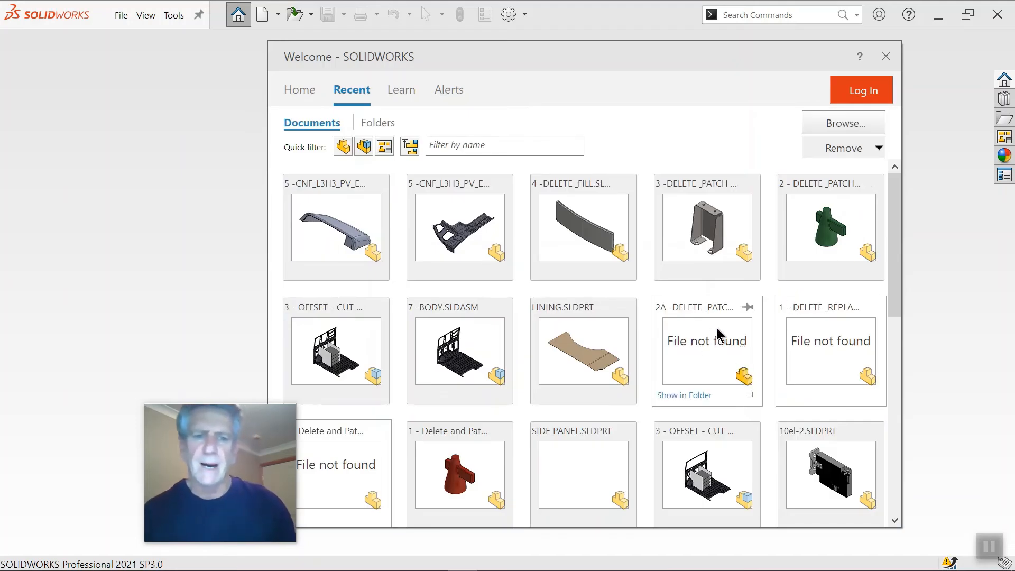
pyautogui.click(472, 334)
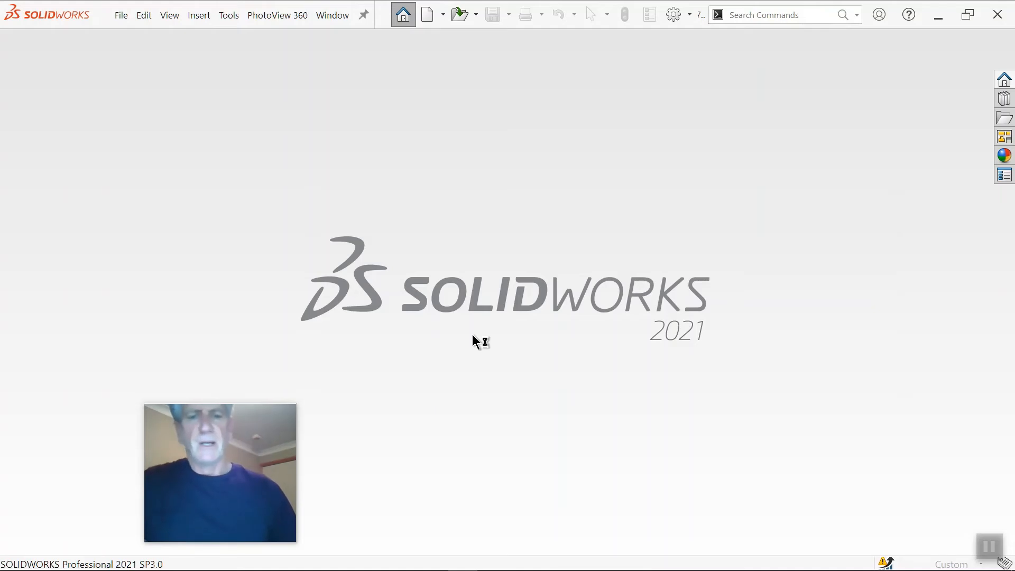
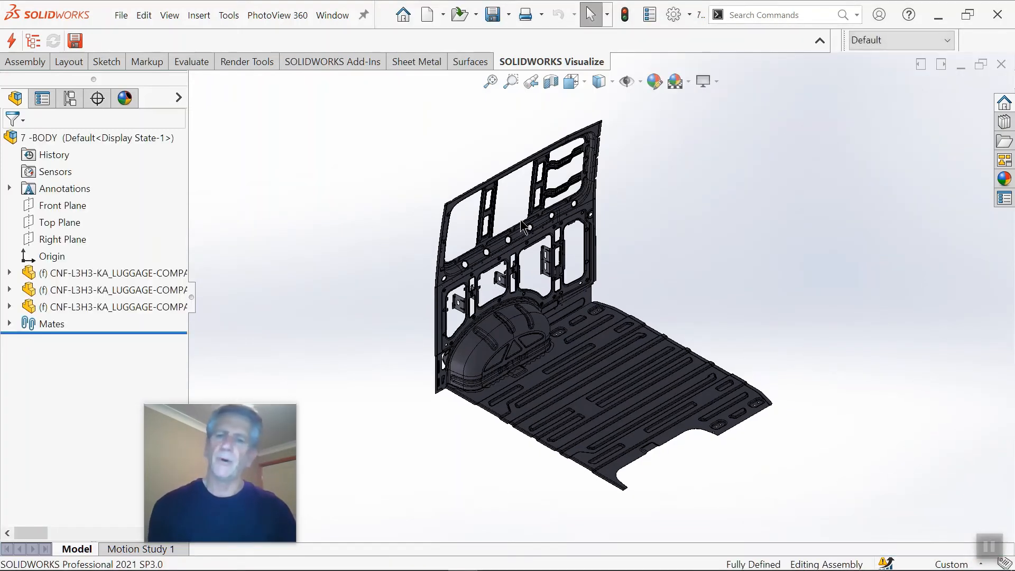
# Step: Examine the van body assembly's side wall, wheel arch and floor, focusing on the recessed panel above the arch
pyautogui.scroll(-5, 556, 293)
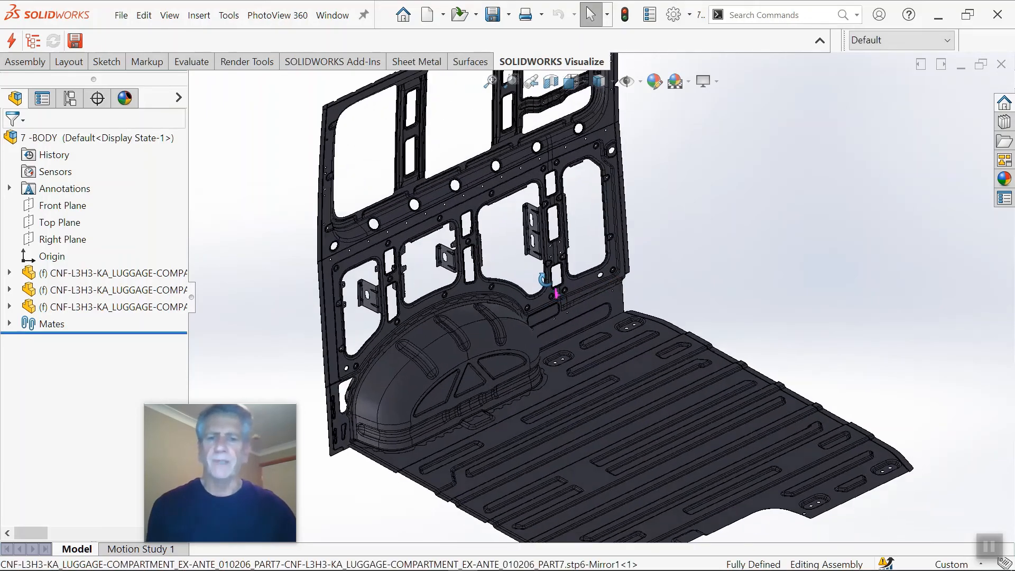
pyautogui.scroll(5, 511, 284)
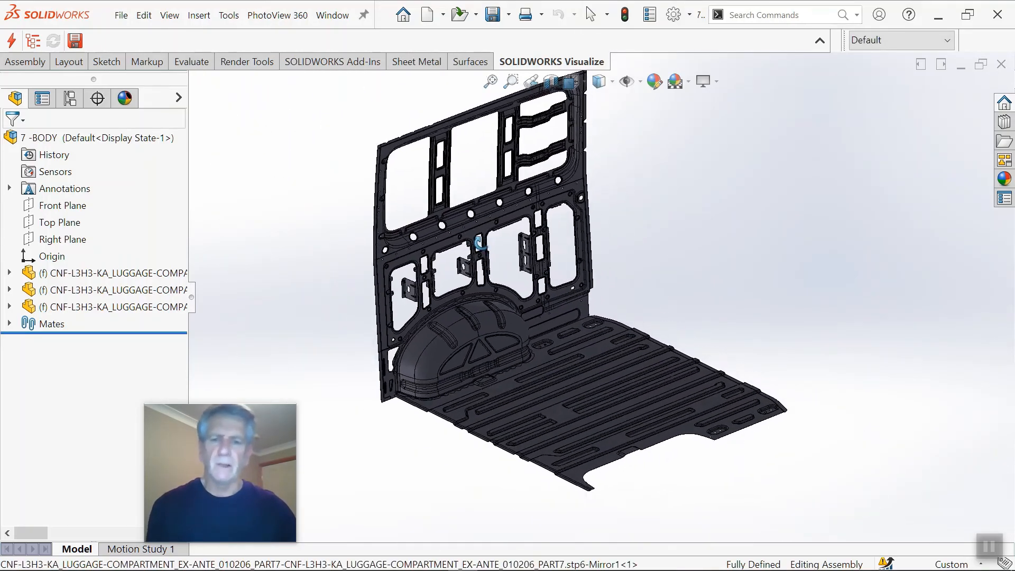
pyautogui.scroll(-3, 485, 255)
pyautogui.moveTo(508, 246); pyautogui.dragTo(490, 232, button='middle')
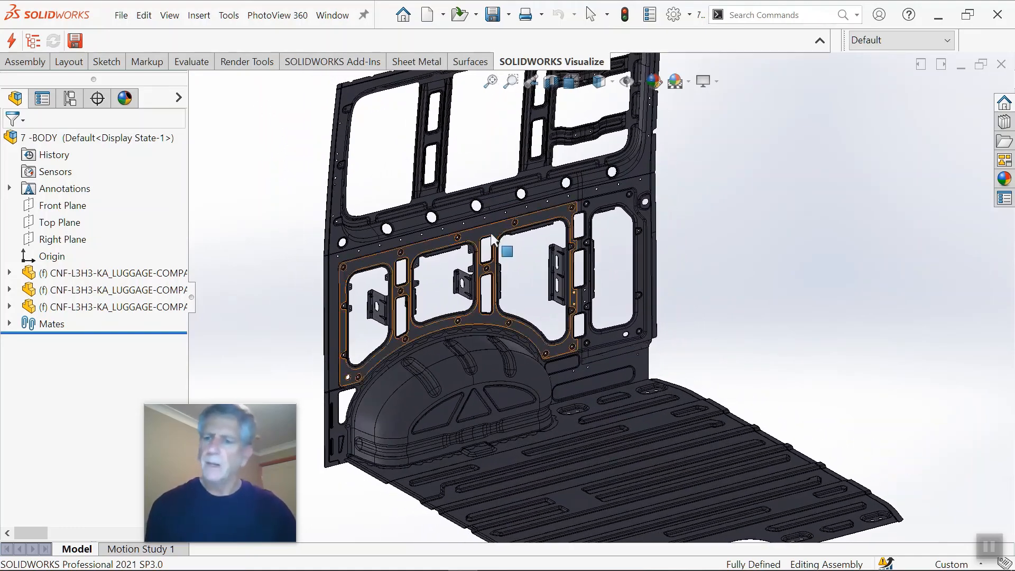
pyautogui.scroll(-2, 484, 259)
pyautogui.scroll(-3, 481, 259)
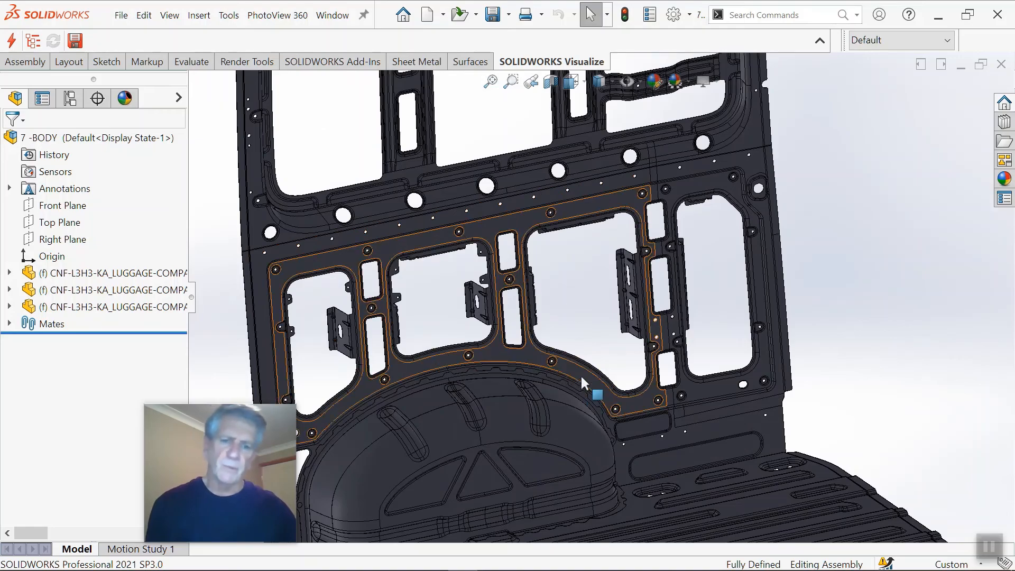
pyautogui.scroll(3, 685, 339)
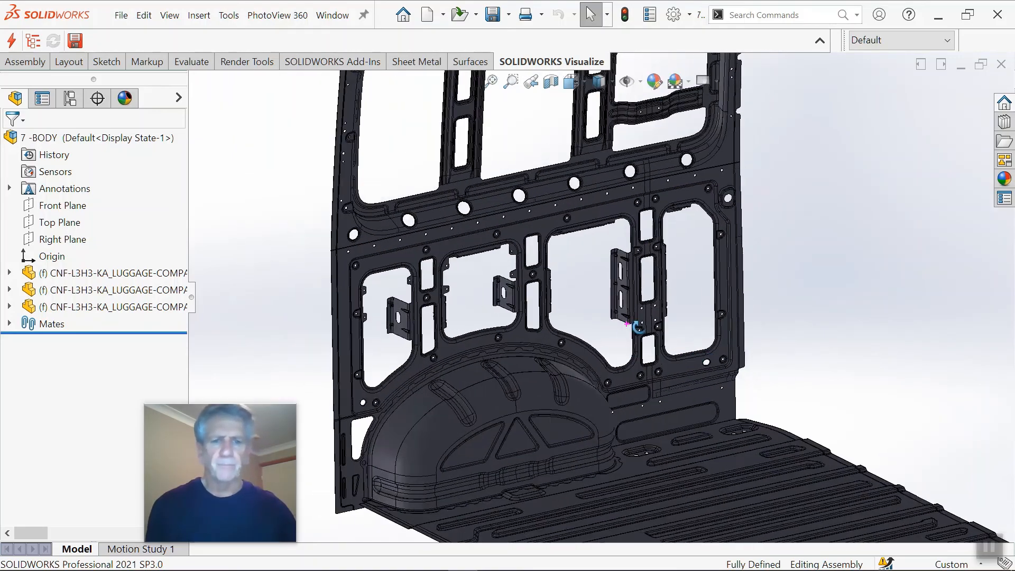
# Step: Inspect the side wall's holes, window cut-outs and brackets up close from several angles
pyautogui.scroll(-5, 426, 286)
pyautogui.scroll(-4, 391, 248)
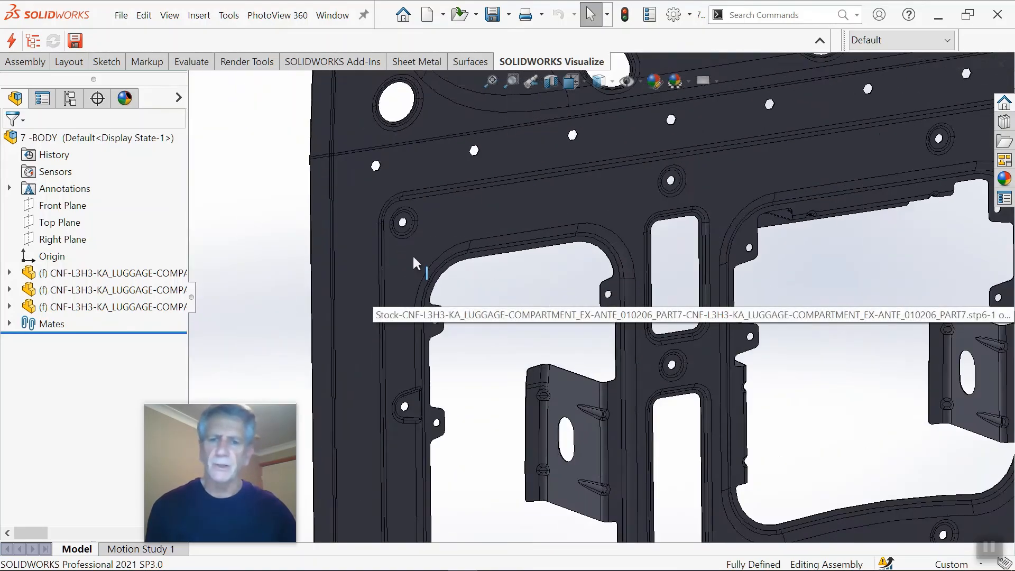
pyautogui.middleClick(416, 255)
pyautogui.moveTo(415, 255); pyautogui.dragTo(394, 235, button='middle')
pyautogui.scroll(2, 635, 349)
pyautogui.scroll(5, 635, 349)
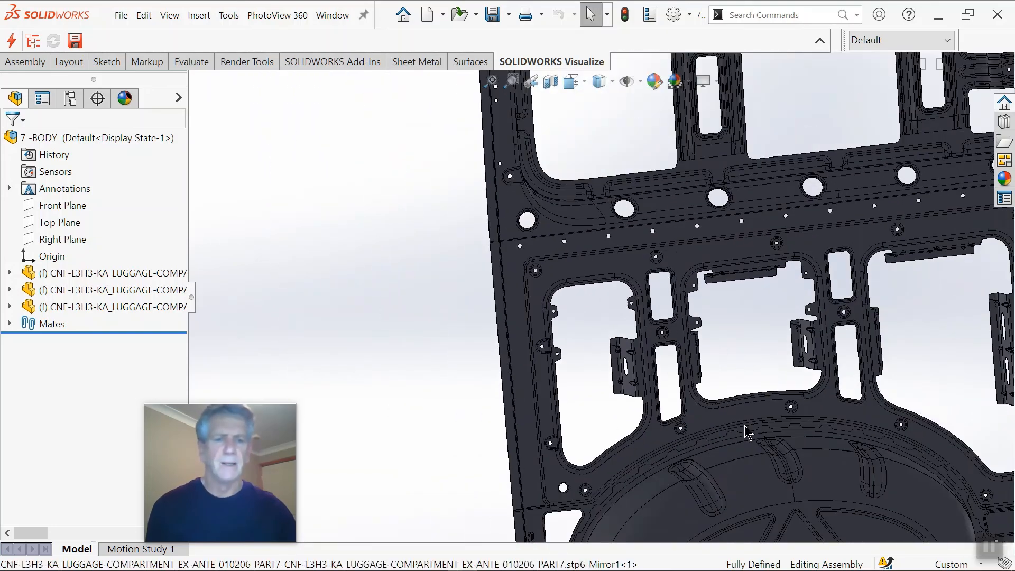
pyautogui.scroll(-1, 784, 316)
pyautogui.middleClick(757, 304)
pyautogui.moveTo(757, 305); pyautogui.dragTo(792, 306, button='middle')
pyautogui.scroll(2, 884, 286)
pyautogui.scroll(-2, 884, 284)
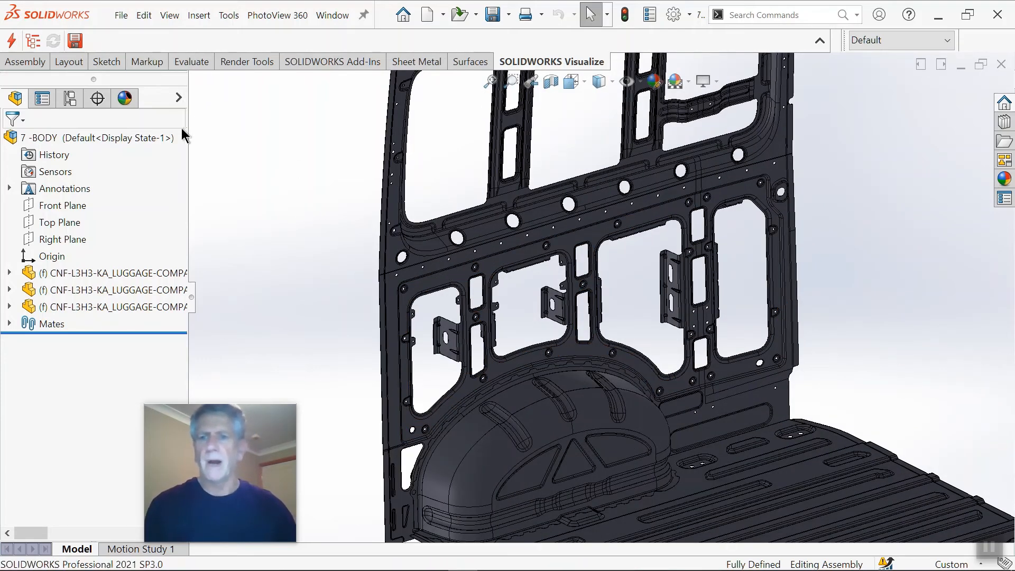
# Step: Create a new part document and save it as LINING REAR in the 1-CABINET - OFFSET - CUTWITHSURFACE folder
pyautogui.click(122, 17)
pyautogui.moveTo(332, 14)
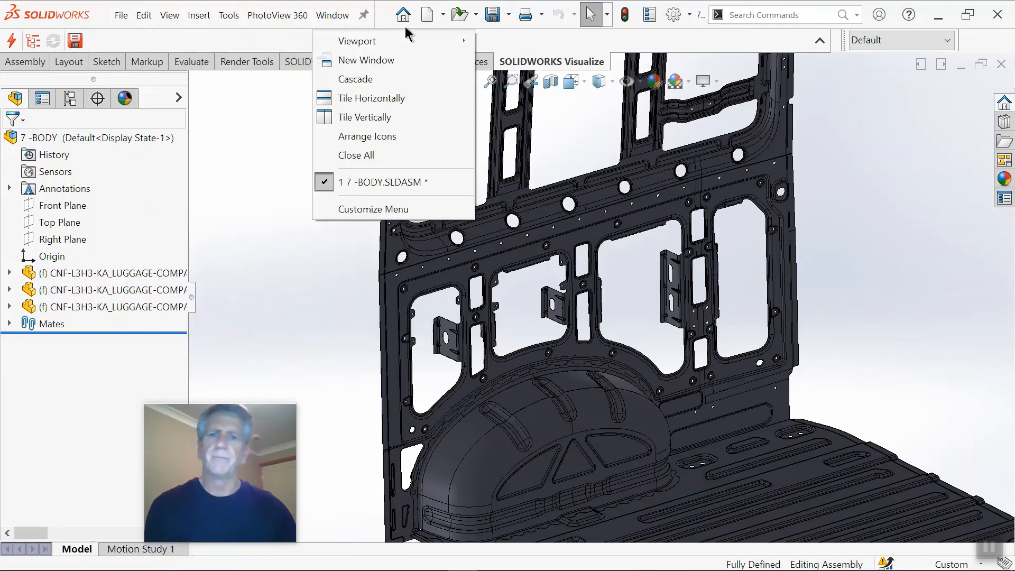
pyautogui.click(427, 15)
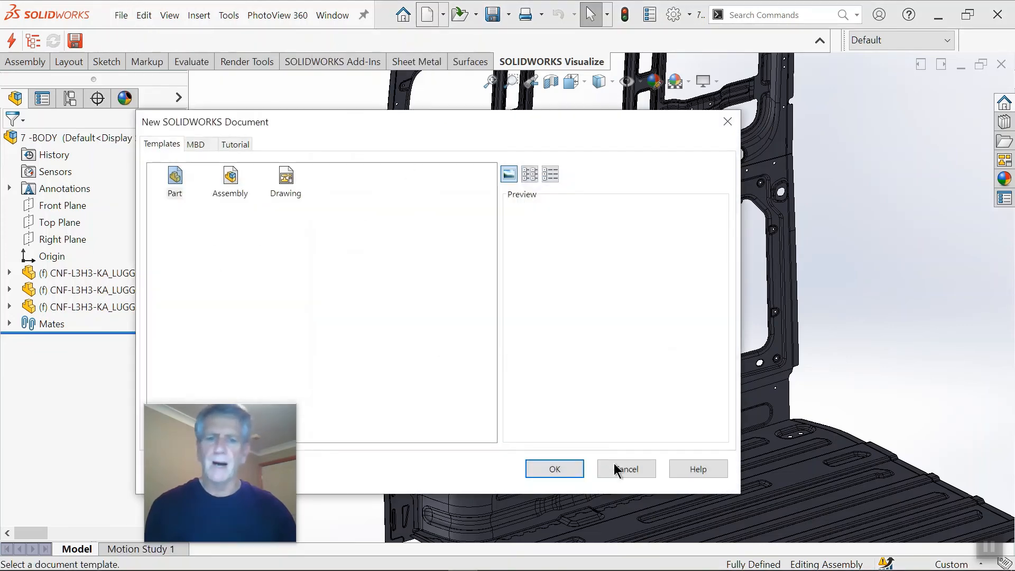
pyautogui.click(562, 467)
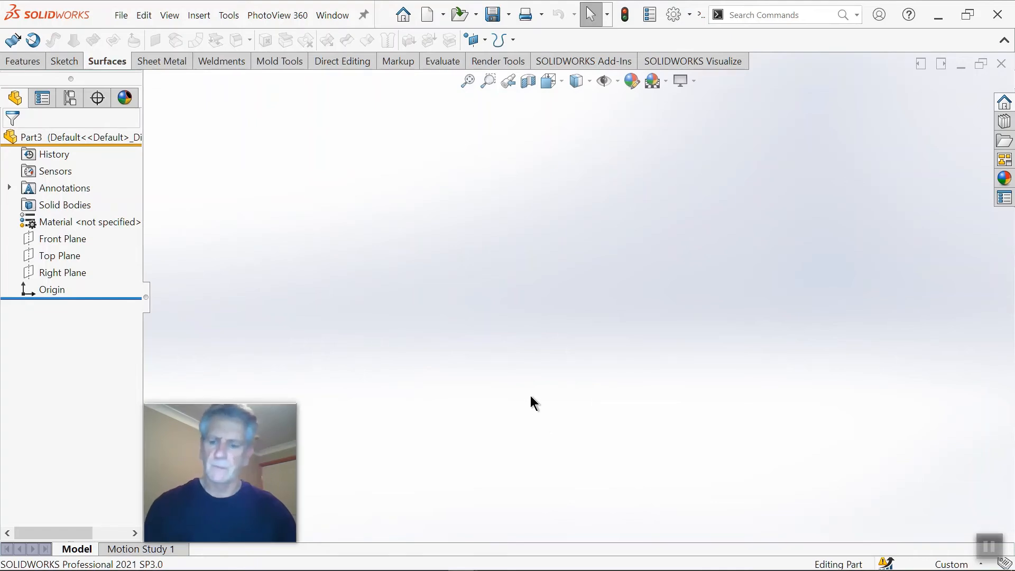
pyautogui.hotkey('ctrl', 's')
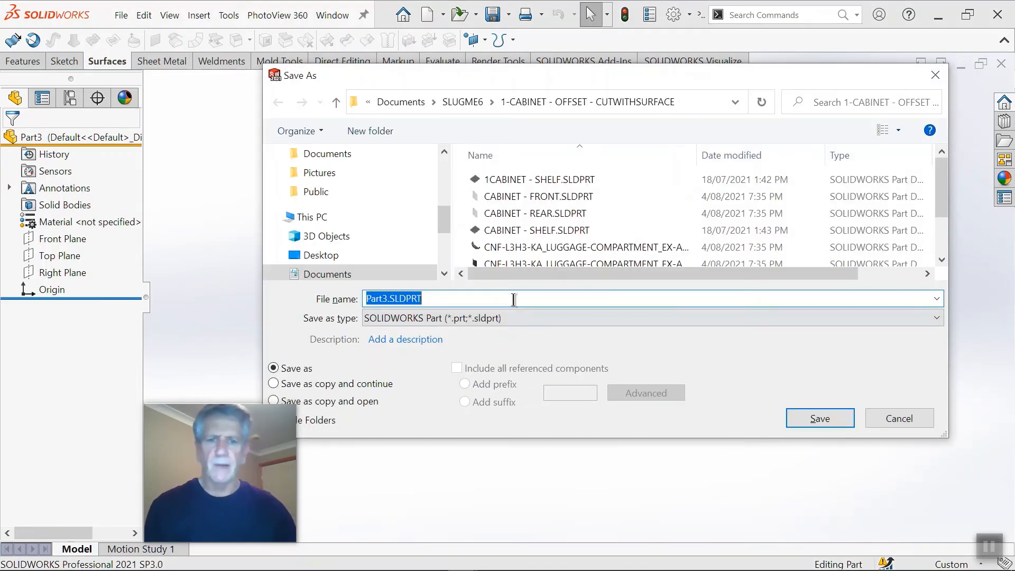
pyautogui.click(388, 298)
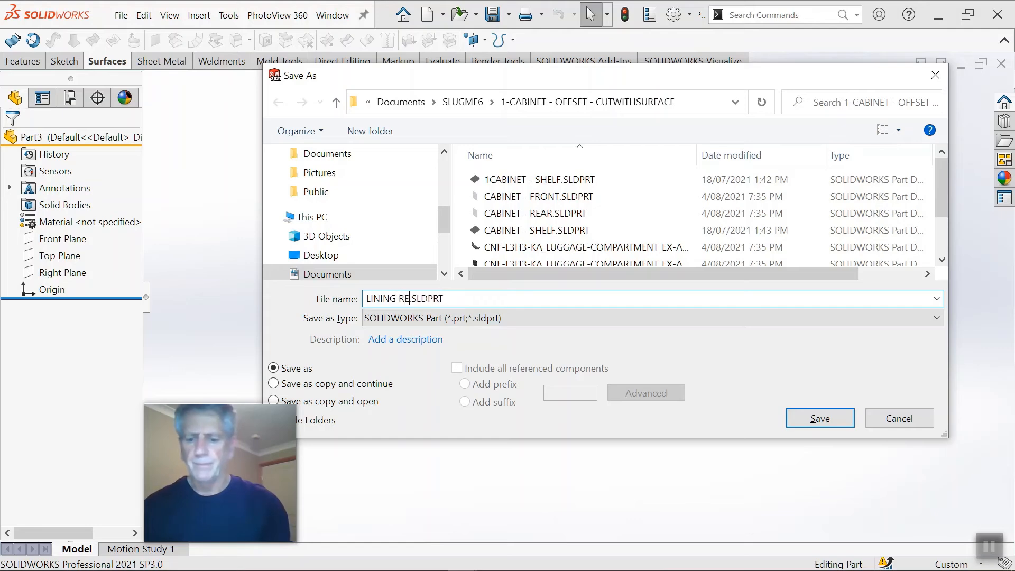
pyautogui.click(837, 424)
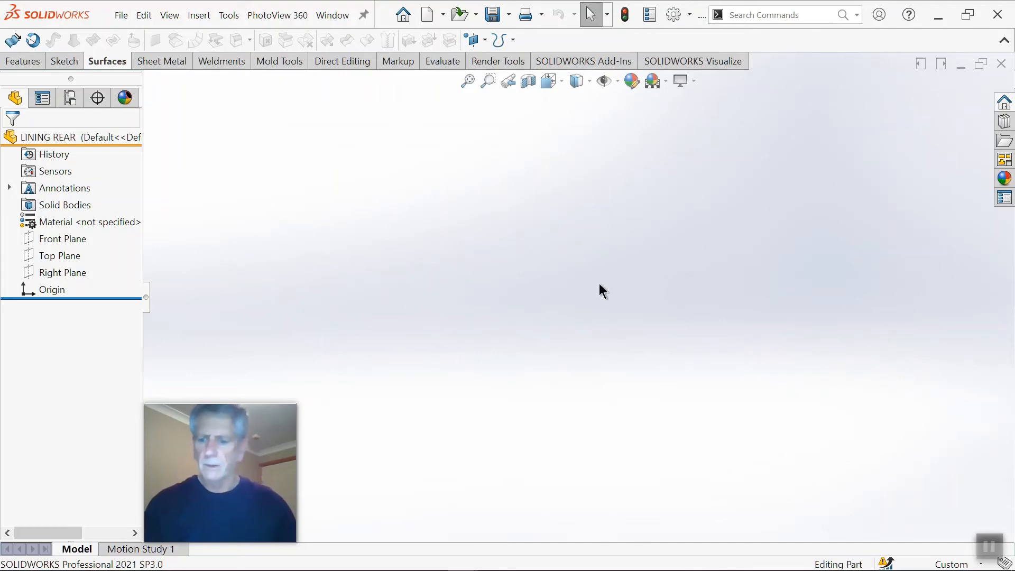
# Step: Return to the 7 -BODY assembly and insert the LINING REAR part at the assembly origin
pyautogui.hotkey('ctrl', 'Tab')
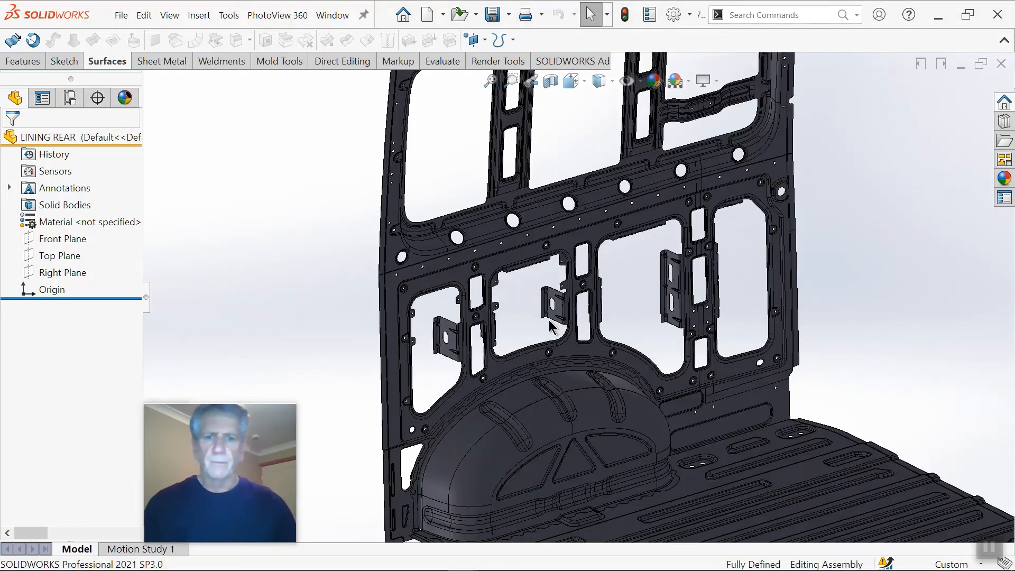
pyautogui.moveTo(331, 215); pyautogui.dragTo(257, 211, button='right')
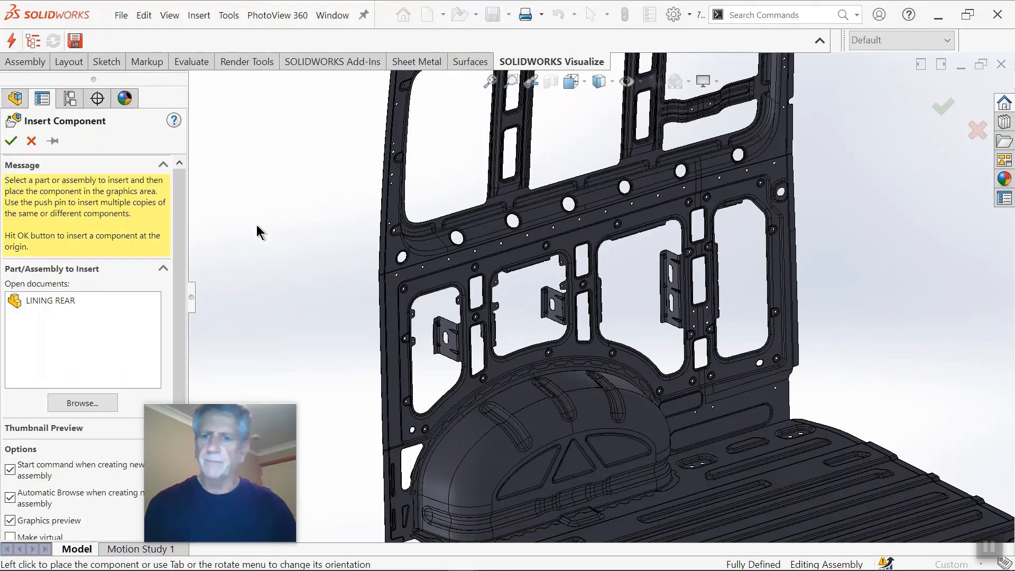
pyautogui.click(73, 301)
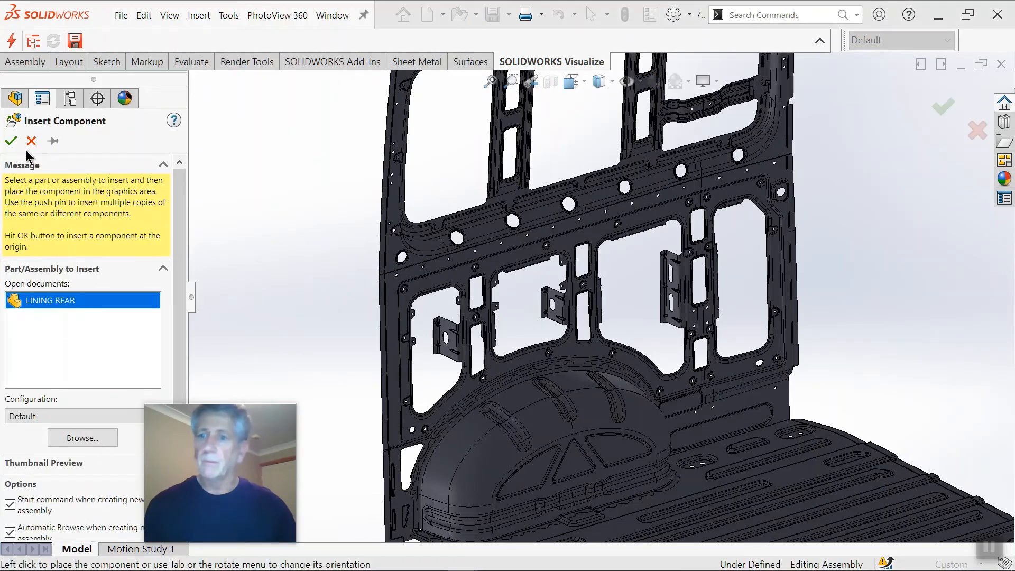
pyautogui.click(11, 140)
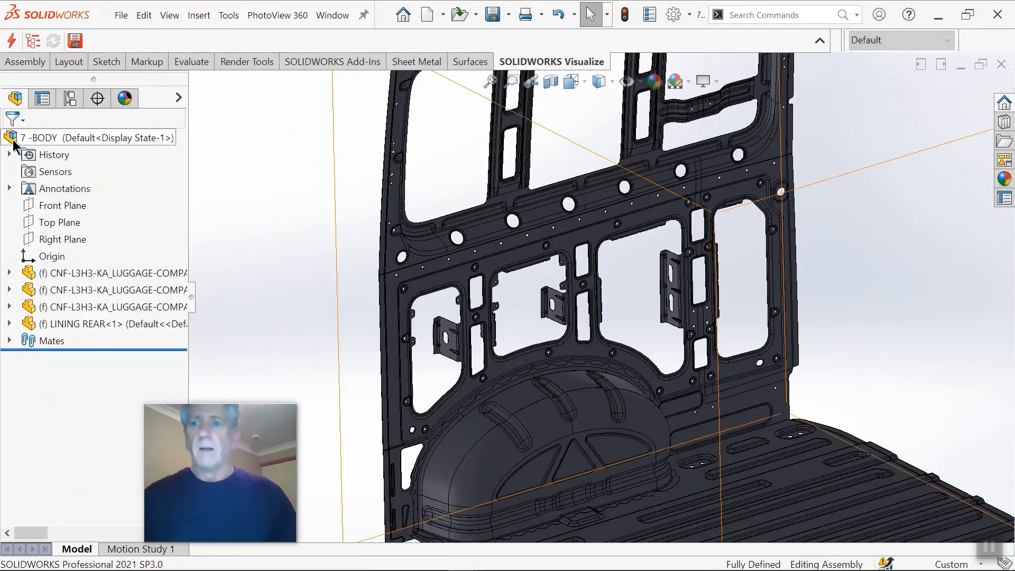
# Step: Open the LINING REAR component for editing in the context of the assembly
pyautogui.scroll(2, 338, 263)
pyautogui.scroll(-2, 507, 305)
pyautogui.scroll(2, 759, 316)
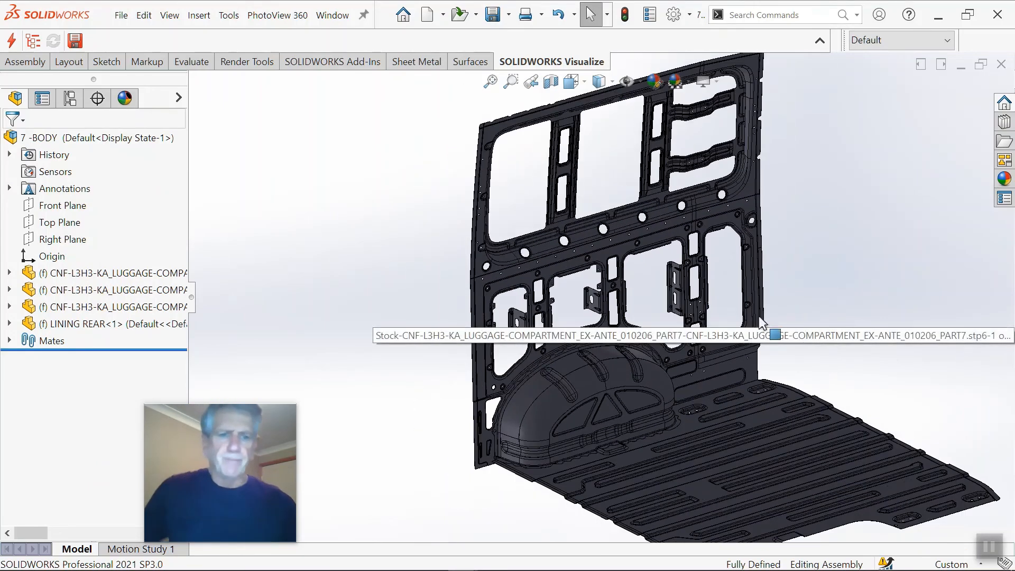
pyautogui.scroll(-2, 468, 309)
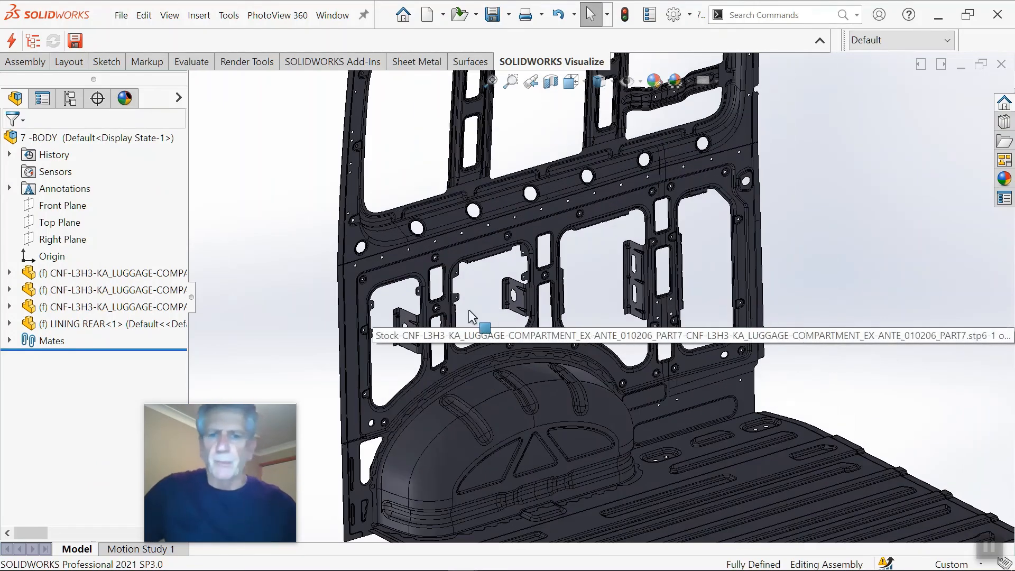
pyautogui.rightClick(89, 324)
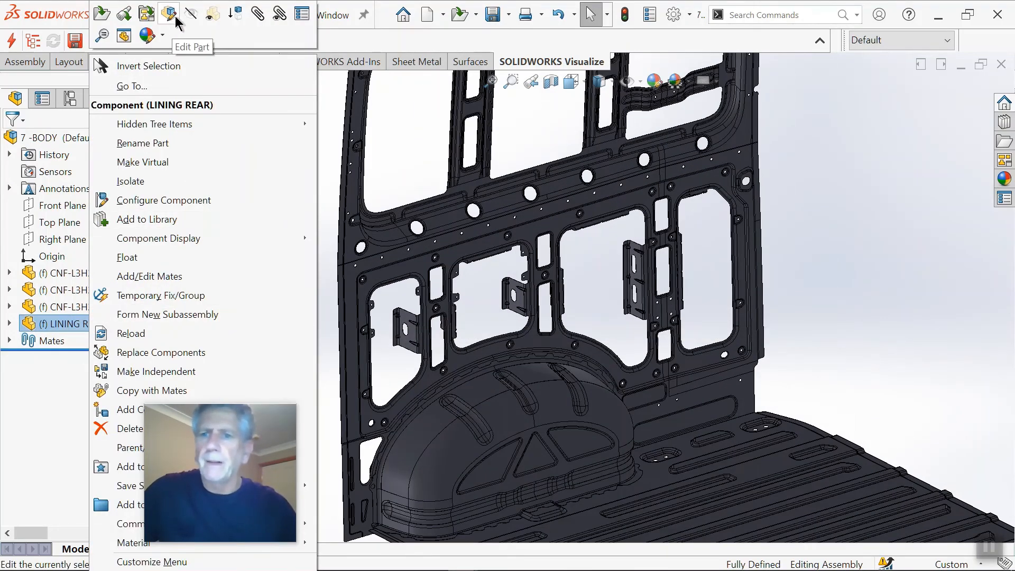
pyautogui.click(170, 15)
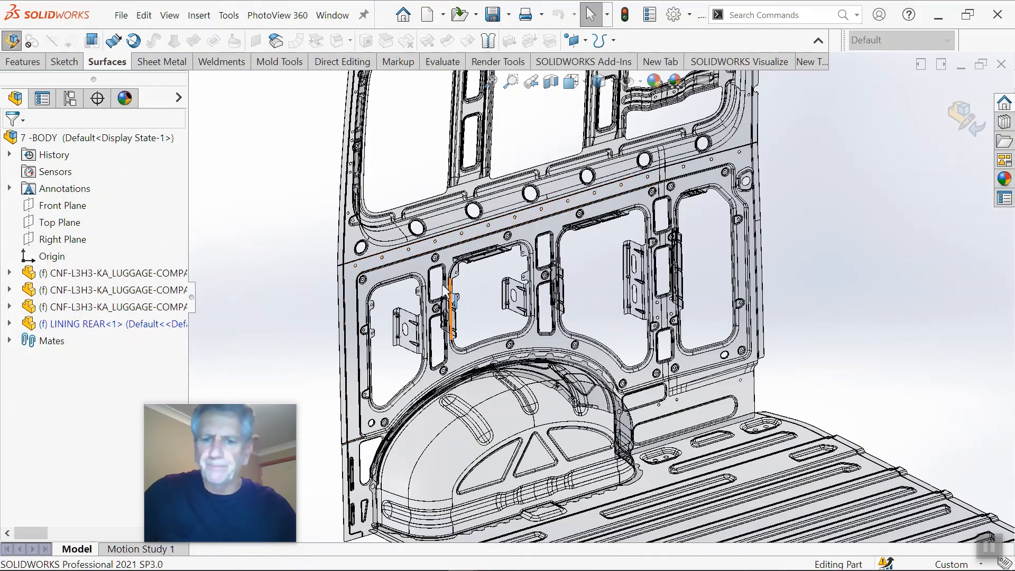
# Step: Start an Offset Surface with a 0 mm distance and select the large recessed wall face above the wheel arch
pyautogui.scroll(-2, 444, 287)
pyautogui.scroll(2, 447, 285)
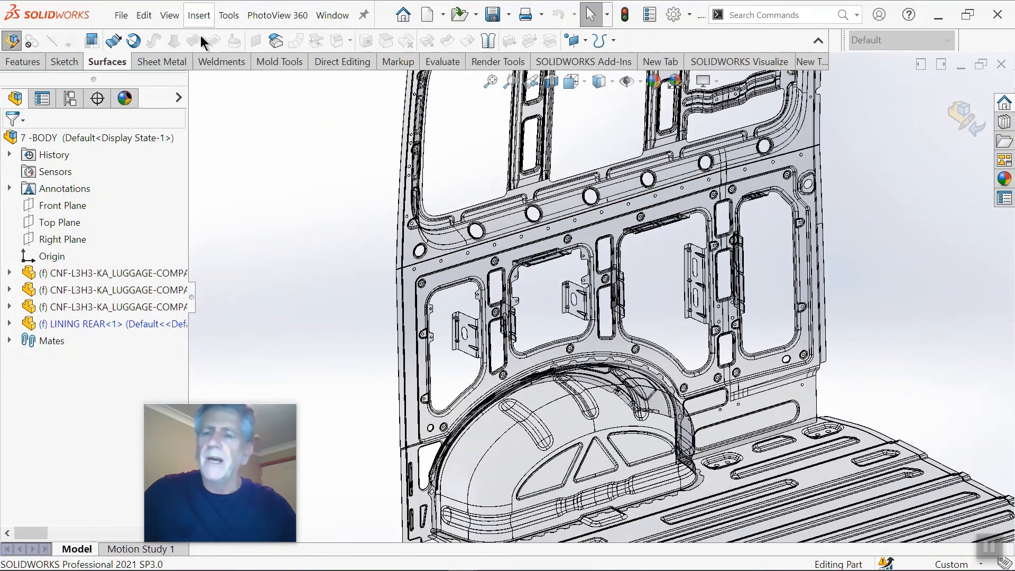
pyautogui.click(274, 42)
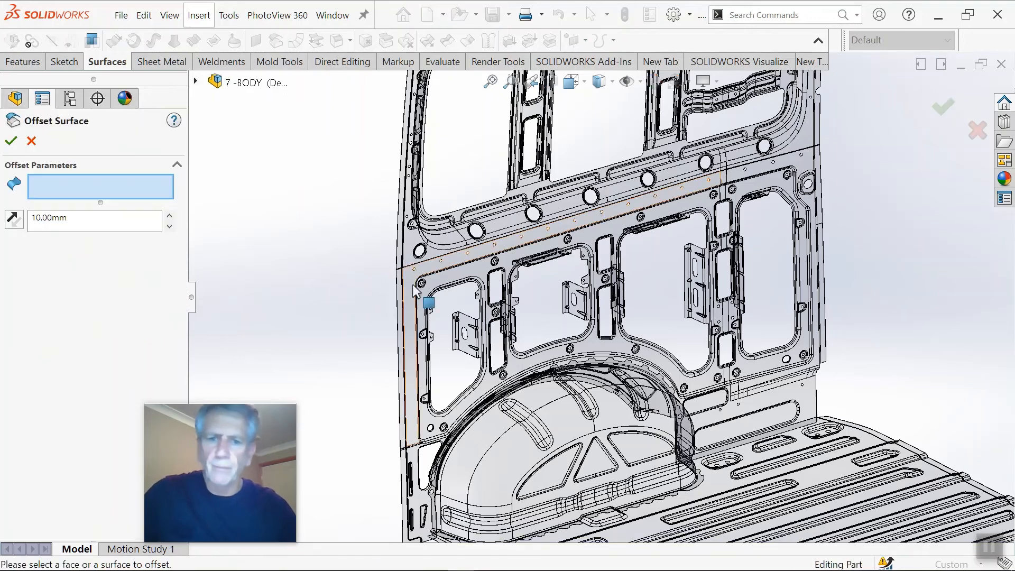
pyautogui.moveTo(73, 225); pyautogui.dragTo(41, 221)
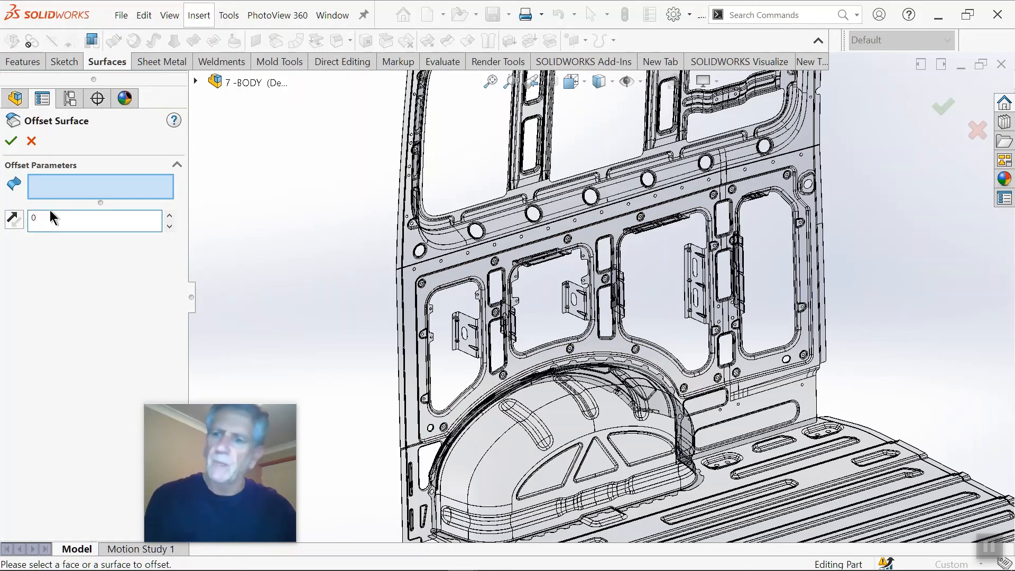
pyautogui.click(56, 191)
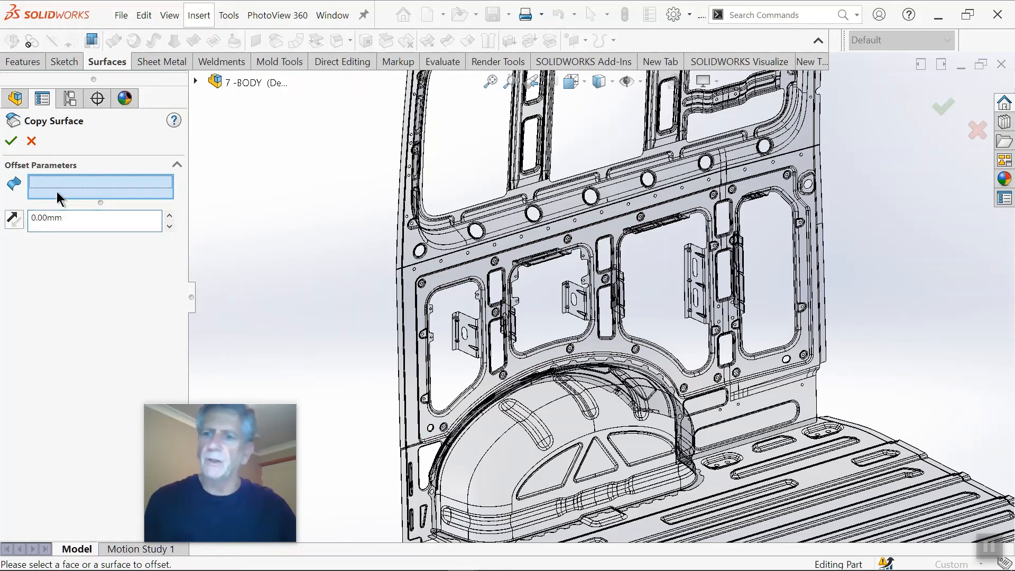
pyautogui.click(478, 280)
pyautogui.scroll(-2, 625, 341)
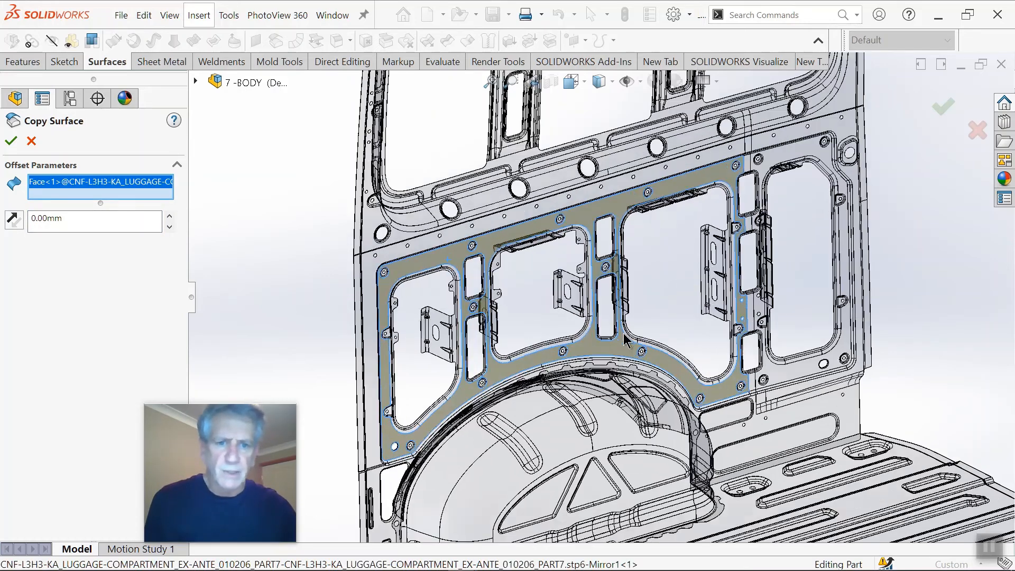
# Step: Add the face around the end window opening and the narrow strip below the lowest pillar slot to the surface copy
pyautogui.scroll(-5, 792, 353)
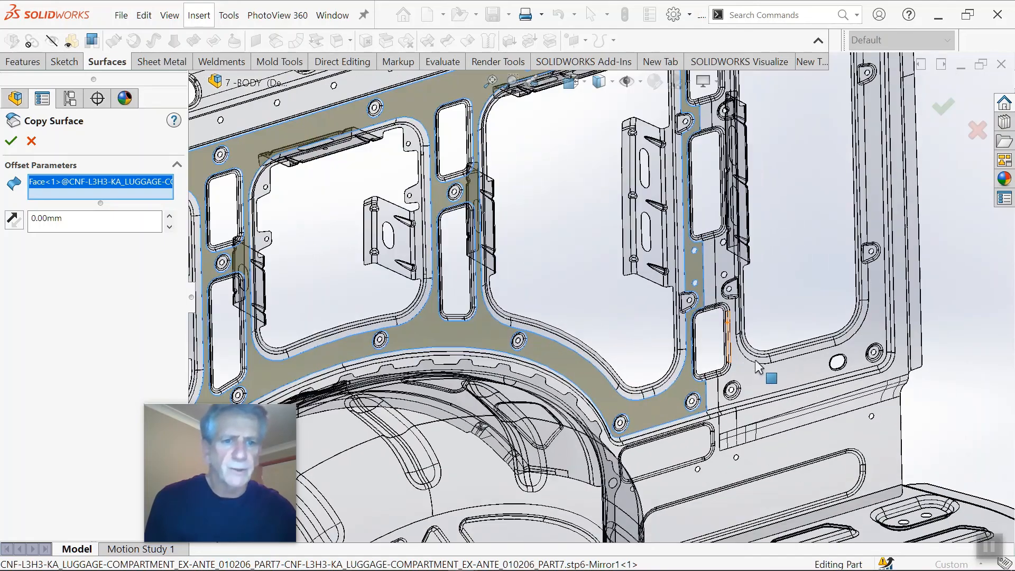
pyautogui.scroll(-4, 745, 368)
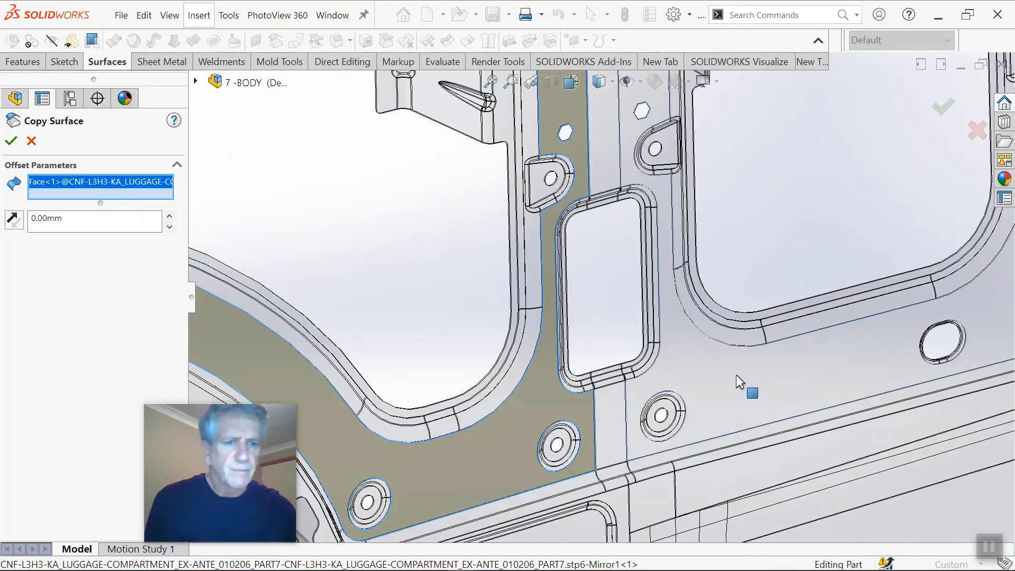
pyautogui.click(736, 378)
pyautogui.scroll(3, 619, 390)
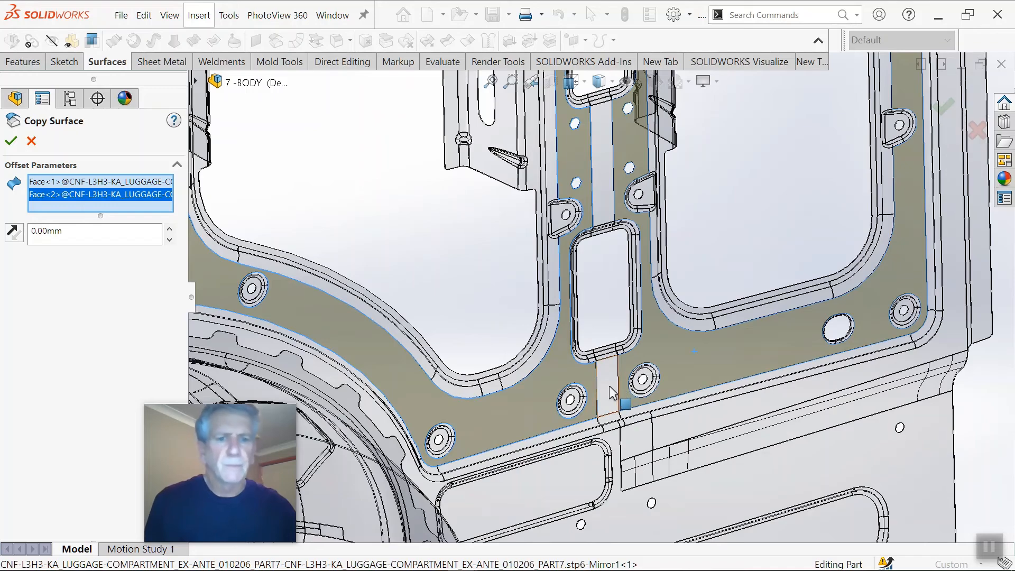
pyautogui.click(611, 392)
pyautogui.scroll(3, 613, 218)
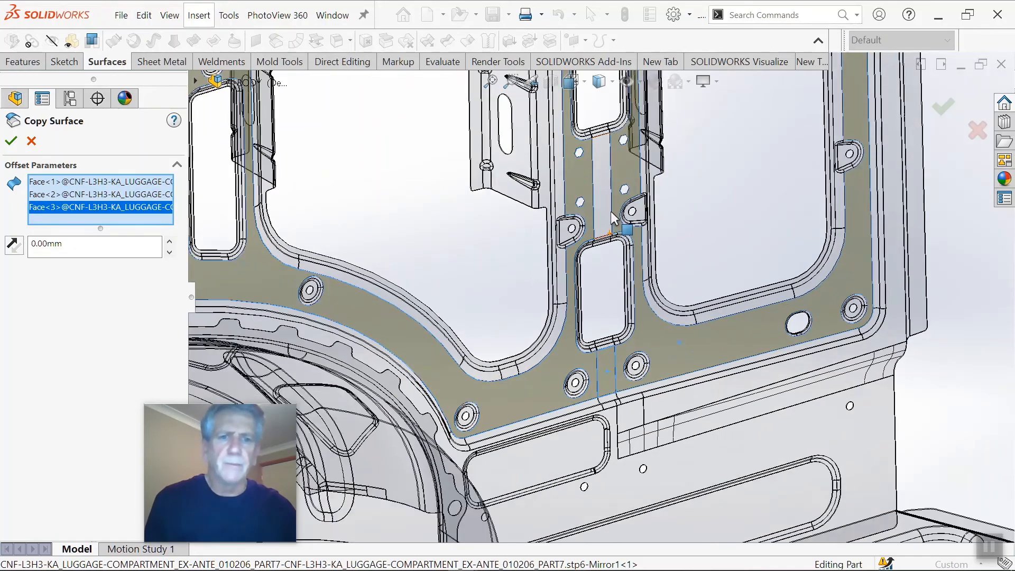
# Step: Add the three remaining narrow strips between and above the rear pillar's slots to the copied surface and finish the 0 mm offset
pyautogui.scroll(-1, 605, 212)
pyautogui.click(602, 203)
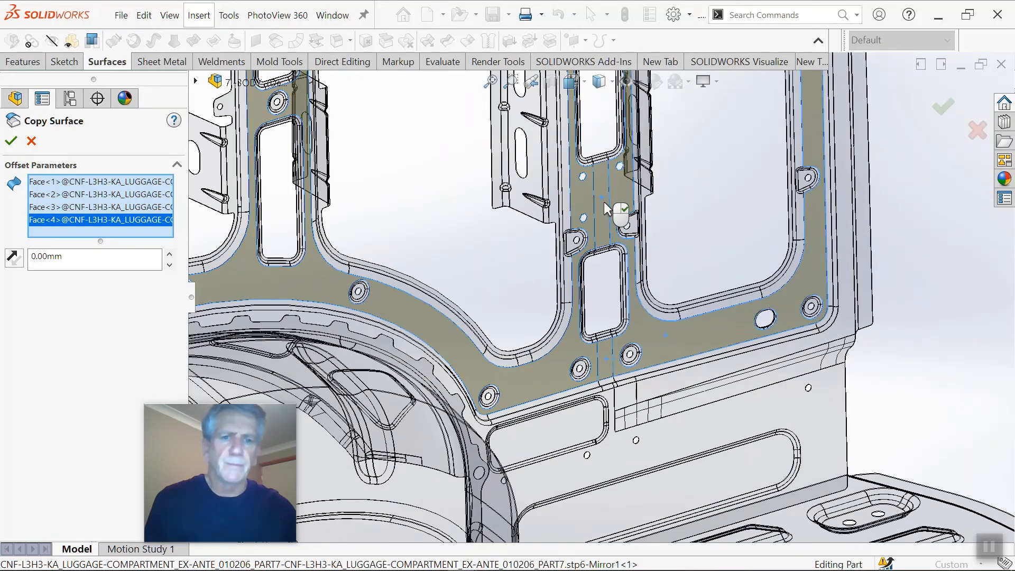
pyautogui.scroll(5, 597, 158)
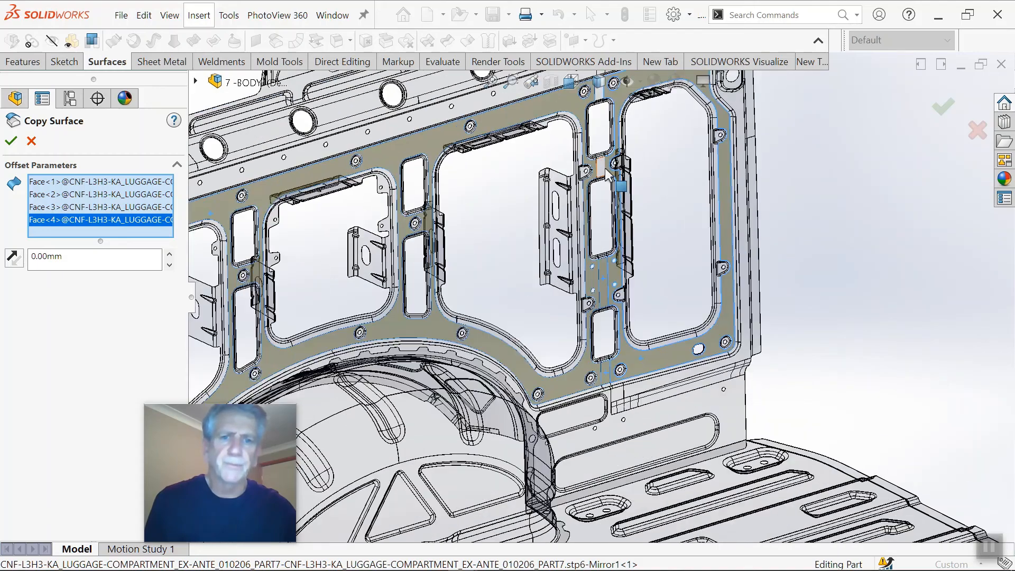
pyautogui.scroll(-2, 608, 175)
pyautogui.scroll(-2, 603, 187)
pyautogui.click(601, 193)
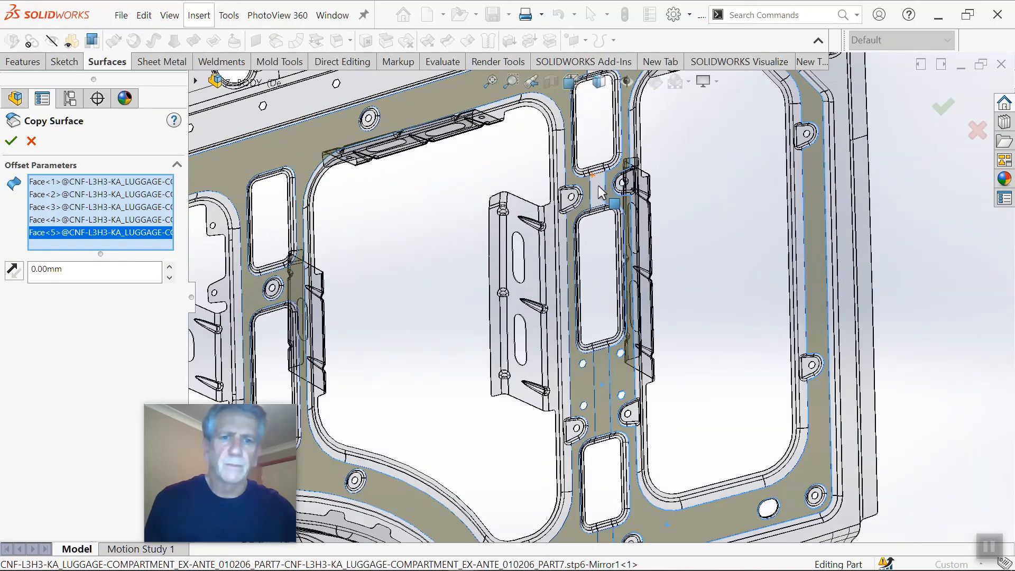
pyautogui.scroll(3, 600, 175)
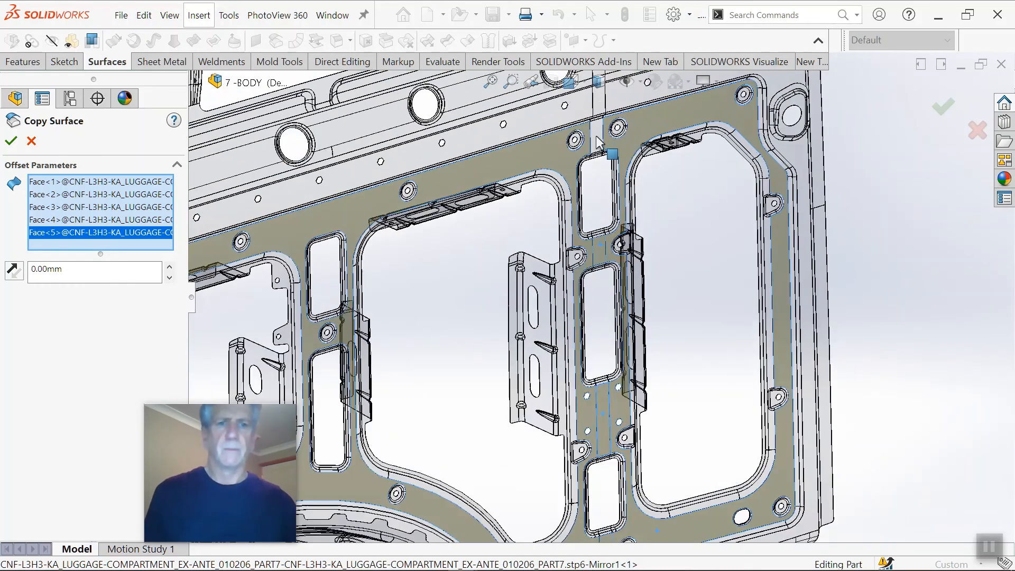
pyautogui.scroll(-2, 597, 140)
pyautogui.click(603, 151)
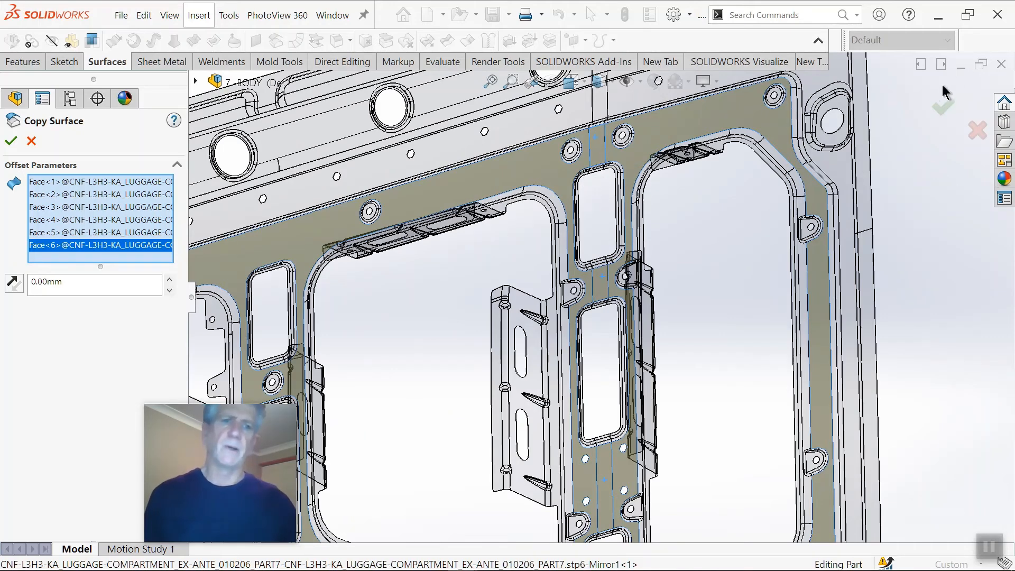
pyautogui.click(945, 110)
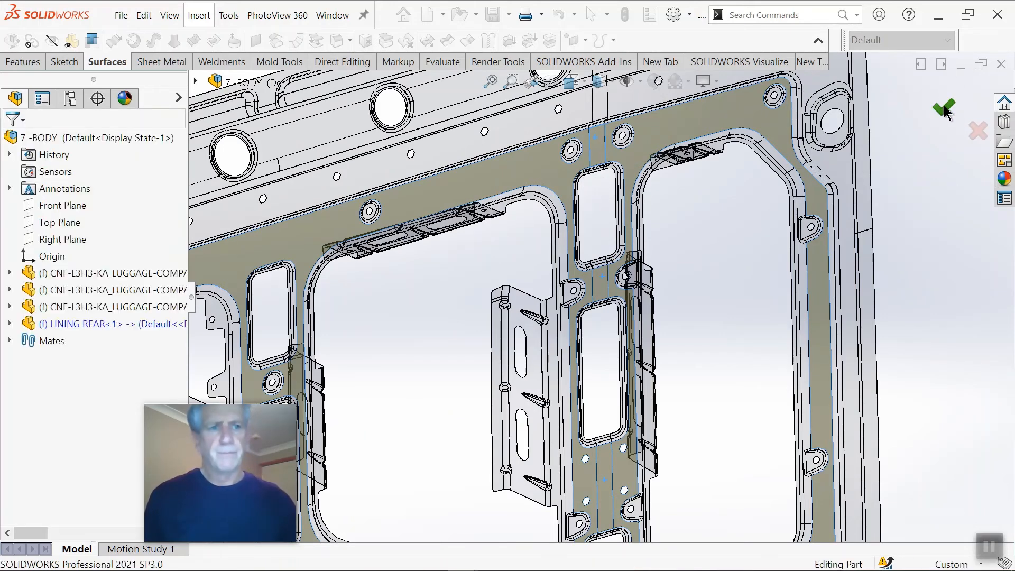
# Step: Finish editing LINING REAR in the assembly and switch to its own part window, with the copied surface seen face-on
pyautogui.scroll(3, 902, 131)
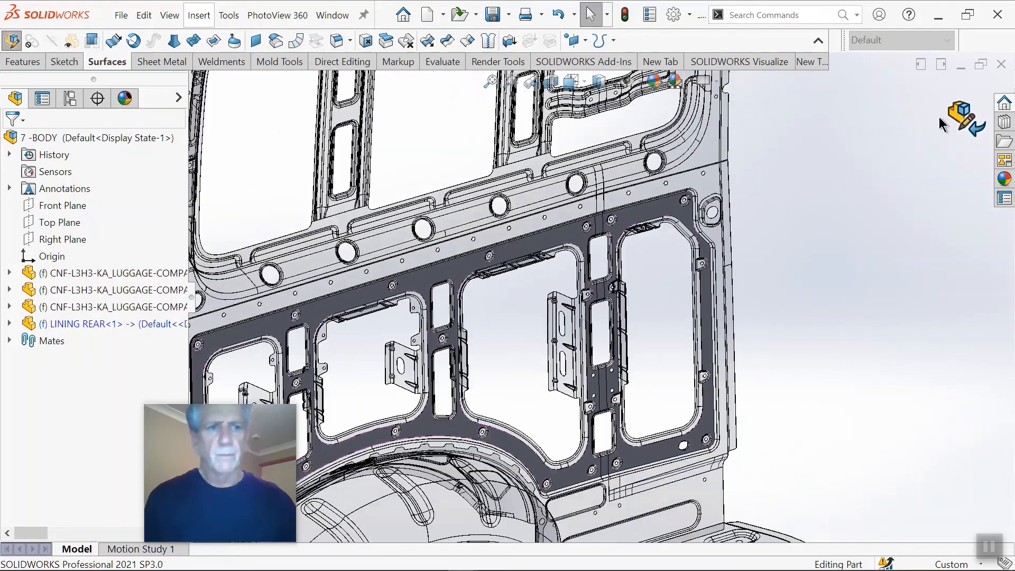
pyautogui.click(961, 117)
pyautogui.scroll(5, 641, 253)
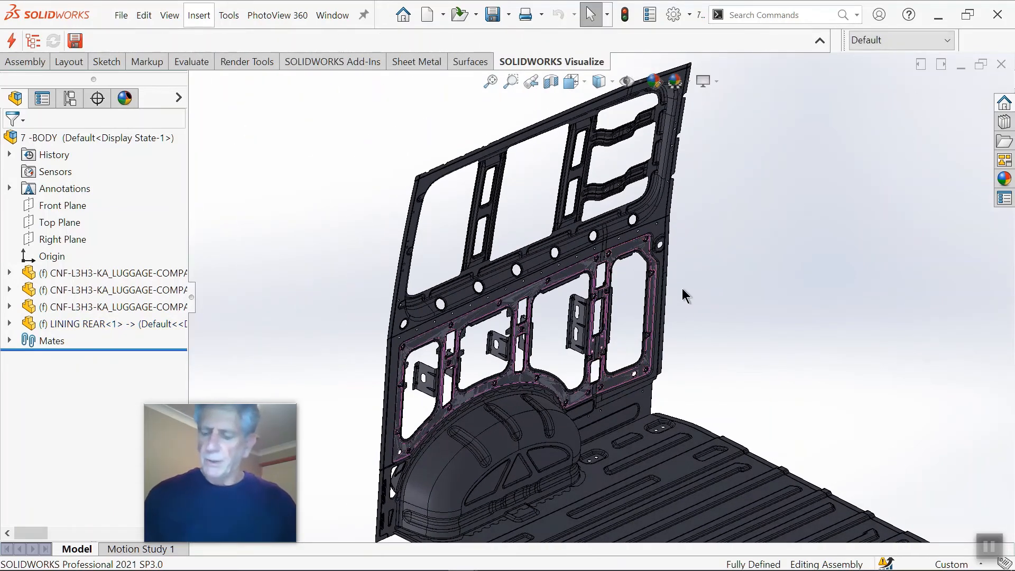
pyautogui.hotkey('ctrl', 'Tab')
pyautogui.click(549, 284)
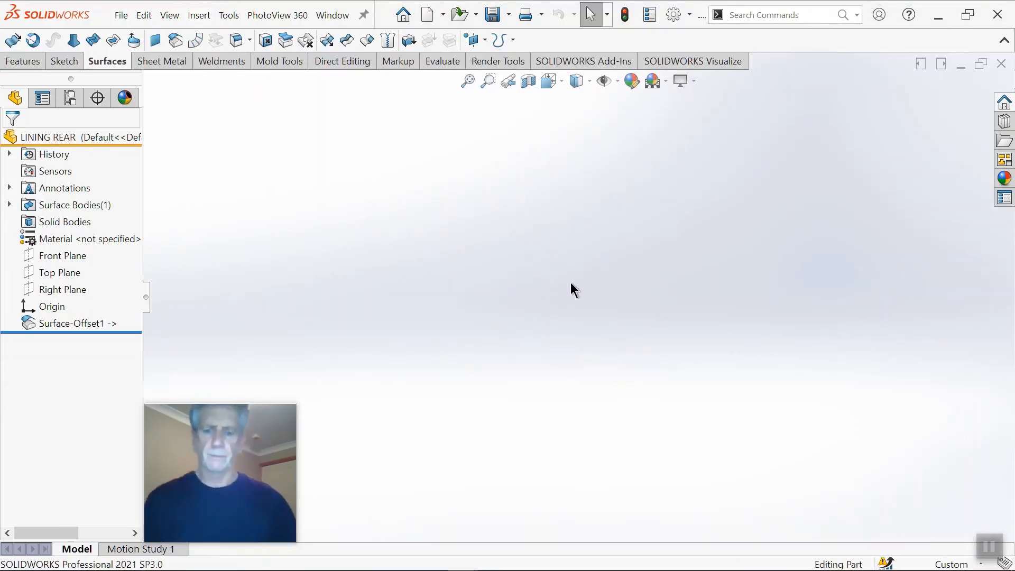
pyautogui.moveTo(546, 320); pyautogui.dragTo(584, 330, button='middle')
pyautogui.scroll(-3, 730, 292)
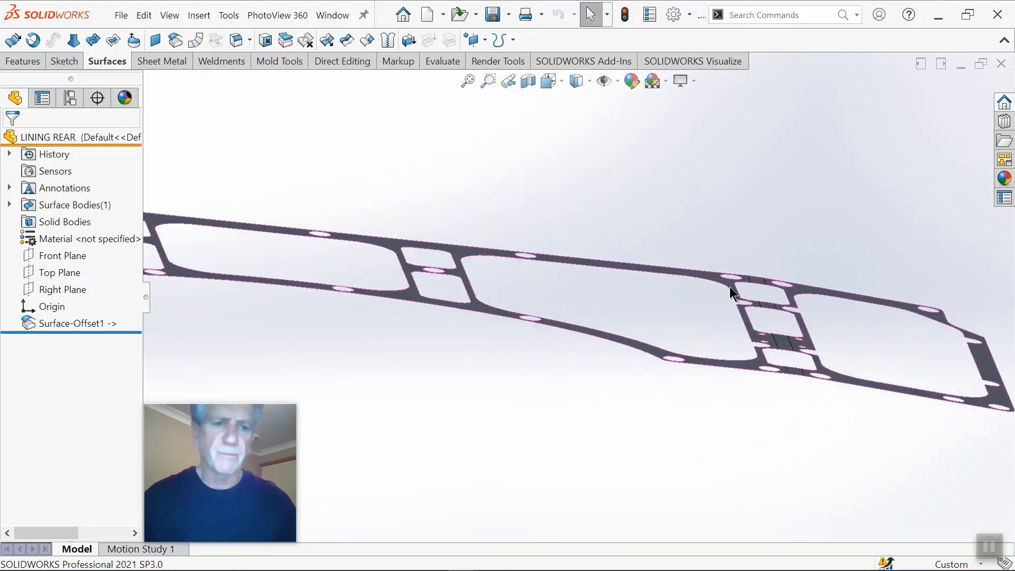
pyautogui.scroll(5, 552, 307)
pyautogui.moveTo(508, 297); pyautogui.dragTo(398, 156, button='middle')
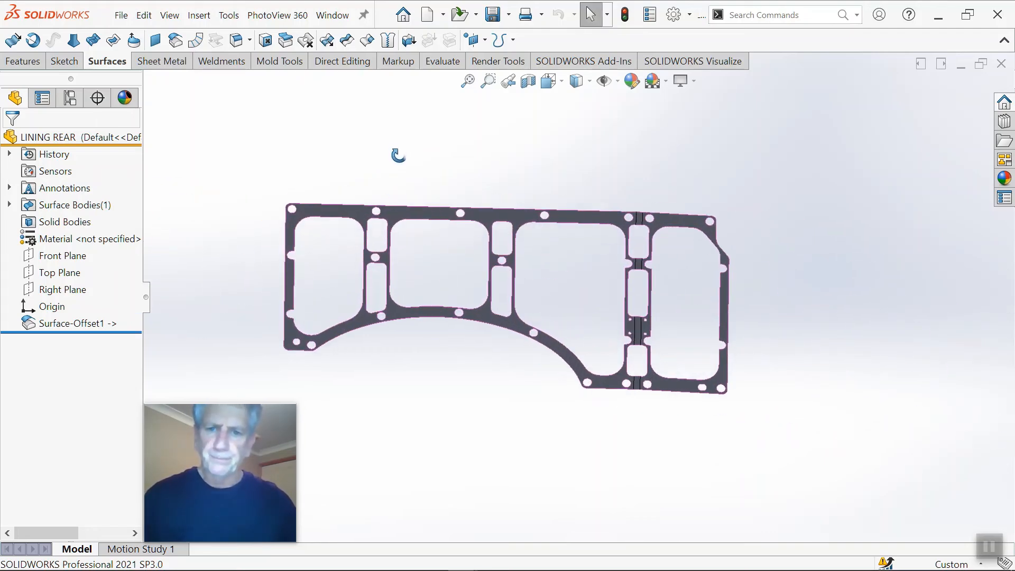
# Step: Delete the large window opening at the end of the lining opposite the chamfered corner, using Delete Hole on its lower edge
pyautogui.scroll(-4, 372, 265)
pyautogui.scroll(3, 366, 283)
pyautogui.scroll(-3, 459, 326)
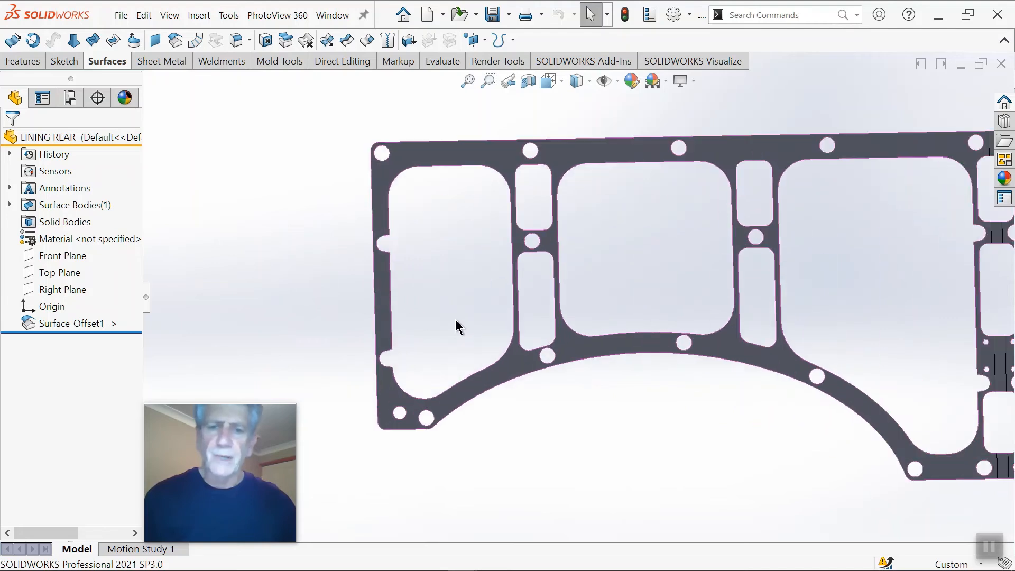
pyautogui.scroll(-2, 459, 327)
pyautogui.scroll(4, 529, 264)
pyautogui.scroll(-4, 699, 291)
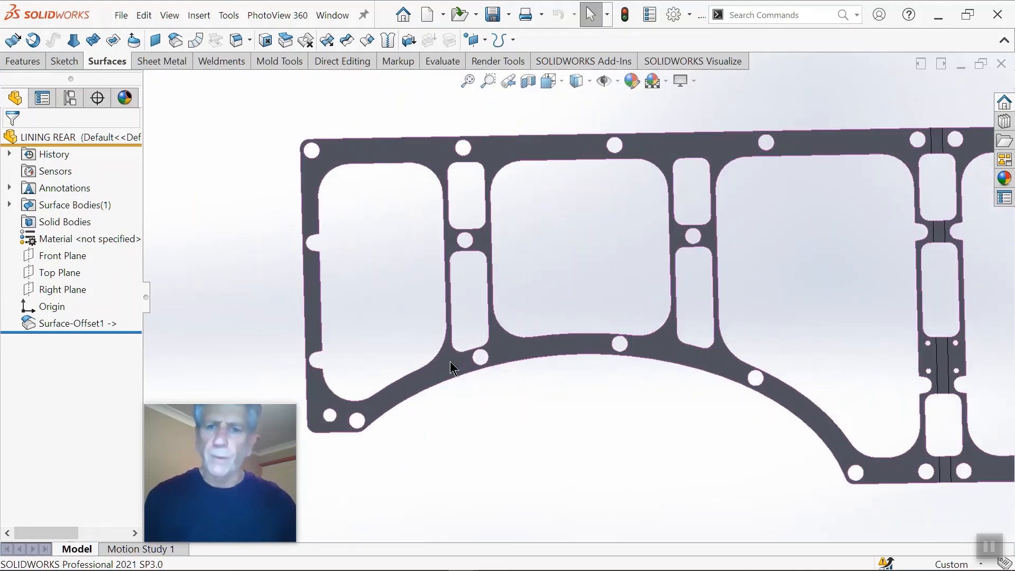
pyautogui.click(417, 374)
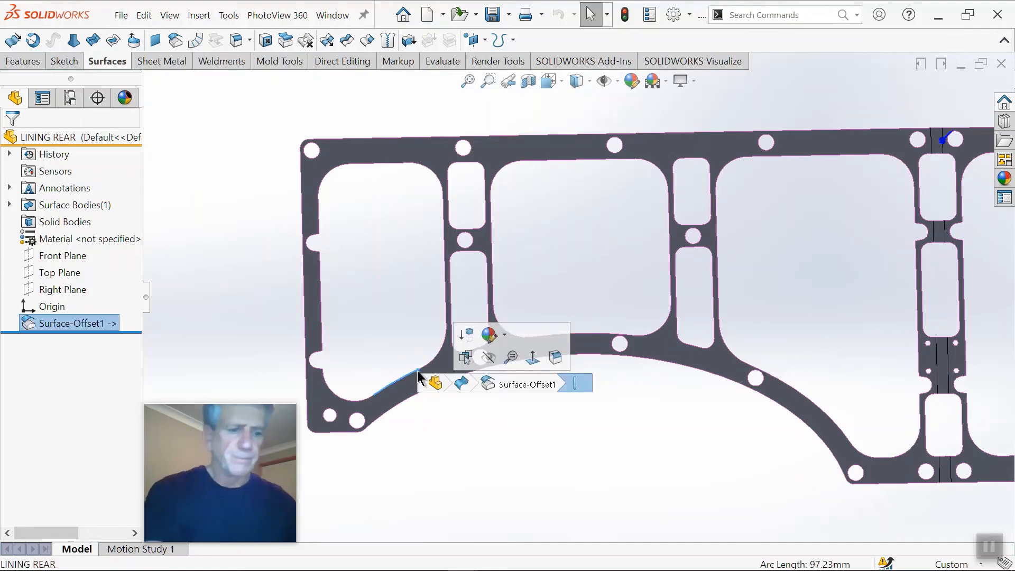
pyautogui.press('Delete')
pyautogui.click(631, 287)
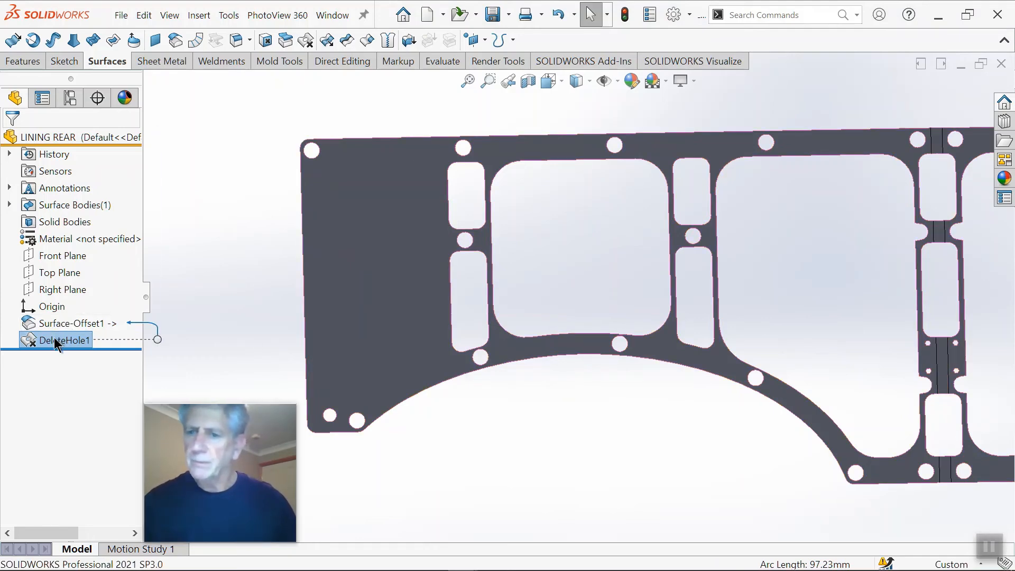
# Step: Edit the Delete Hole feature and add the first pillar's lower slot and the second large window opening
pyautogui.rightClick(58, 342)
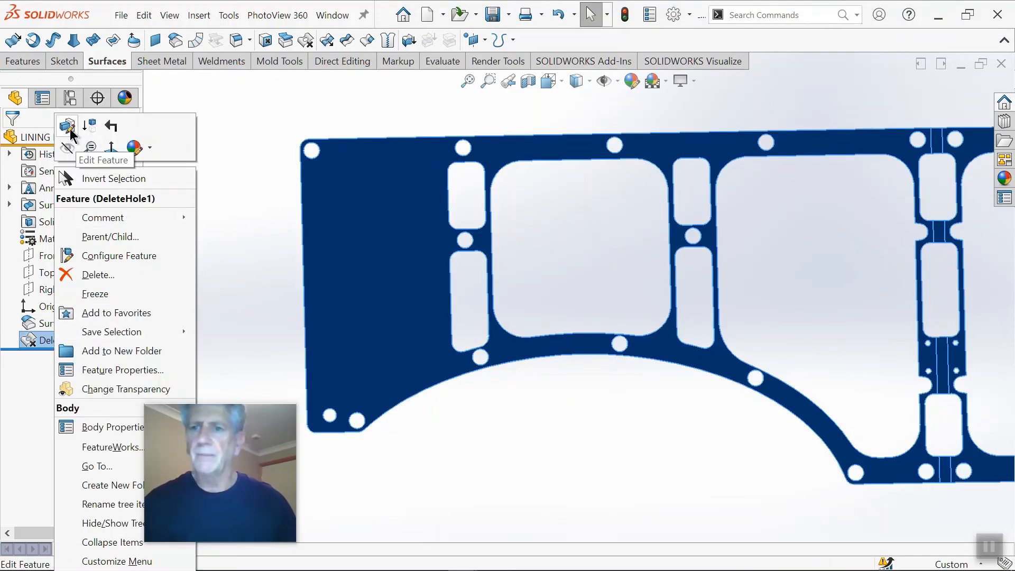
pyautogui.click(69, 127)
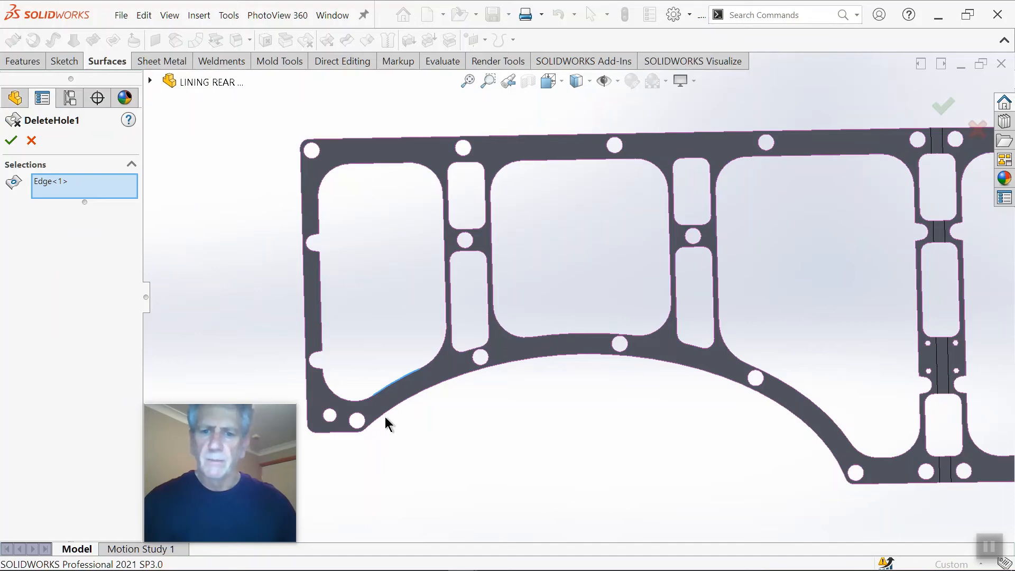
pyautogui.scroll(-5, 400, 423)
pyautogui.scroll(2, 564, 305)
pyautogui.scroll(-3, 575, 258)
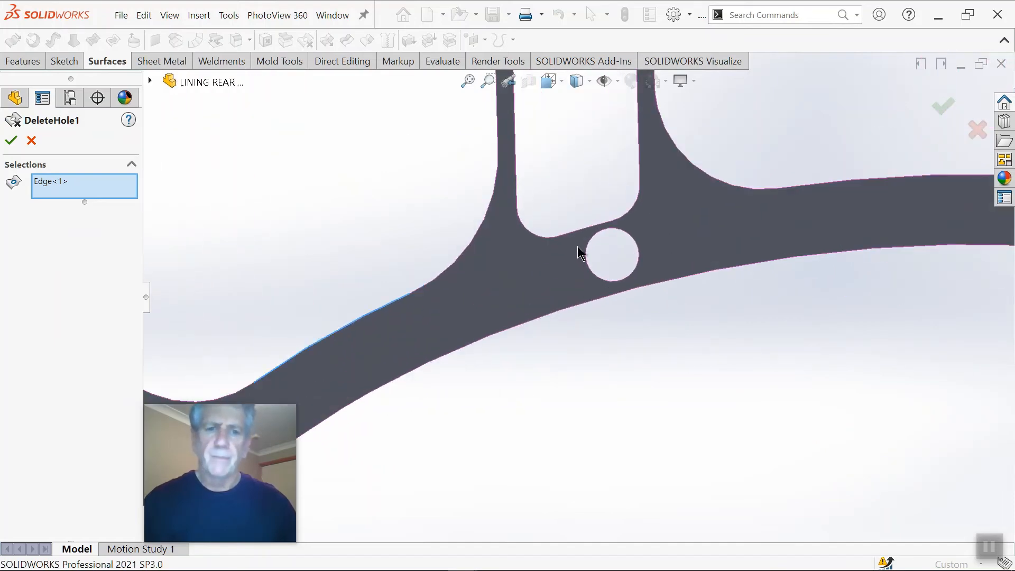
pyautogui.click(574, 232)
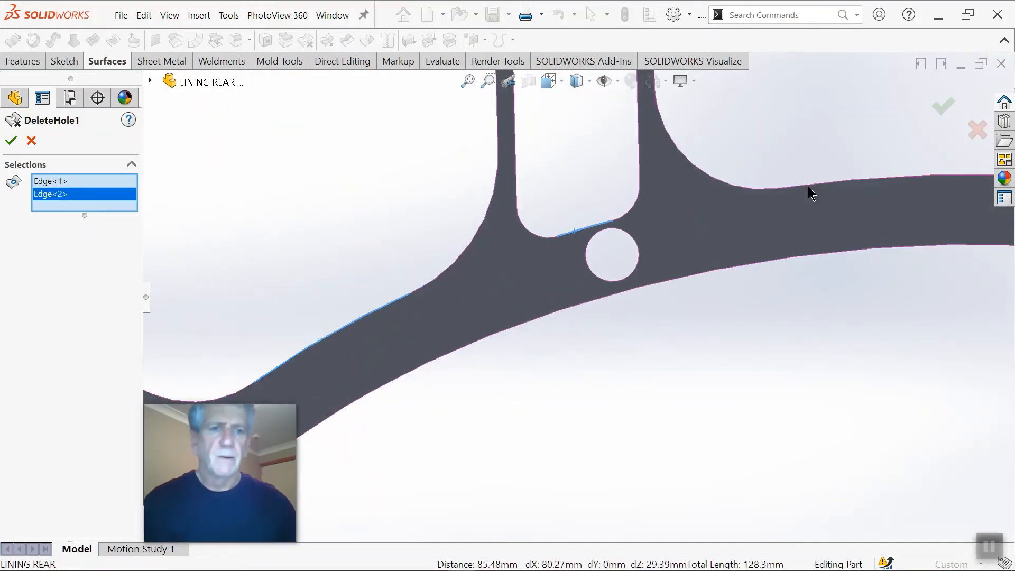
pyautogui.click(811, 194)
# Step: Add the lower and upper slots of the second pillar to the Delete Hole selection
pyautogui.scroll(5, 732, 235)
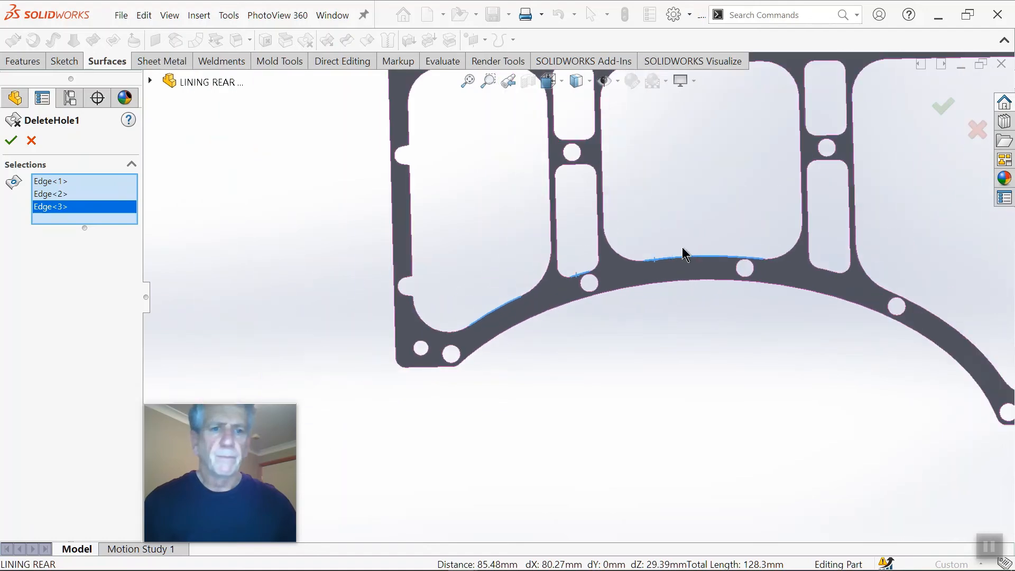
pyautogui.scroll(-4, 708, 266)
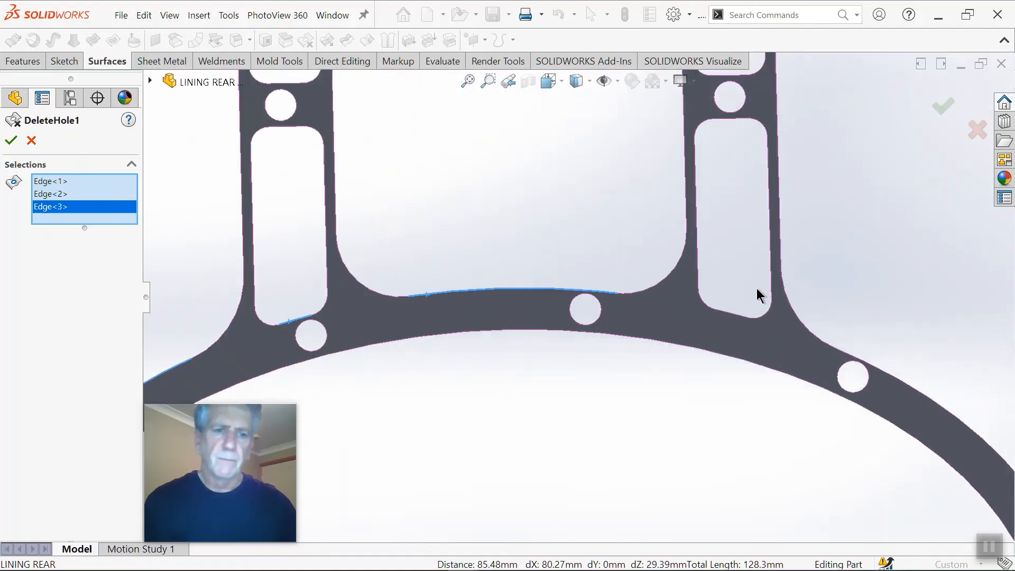
pyautogui.click(740, 320)
pyautogui.press('z')
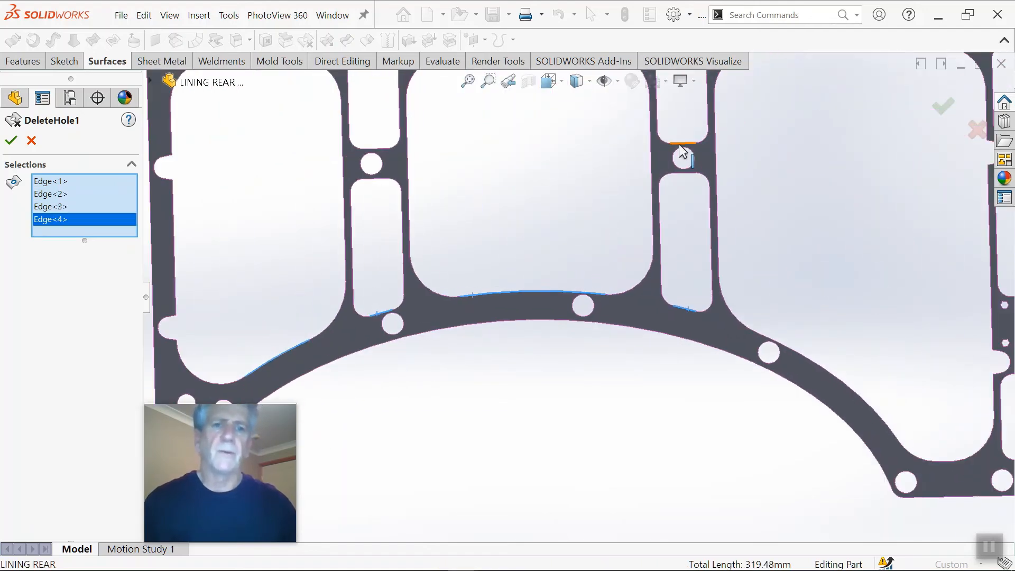
pyautogui.click(682, 151)
pyautogui.scroll(5, 679, 191)
pyautogui.scroll(-3, 363, 186)
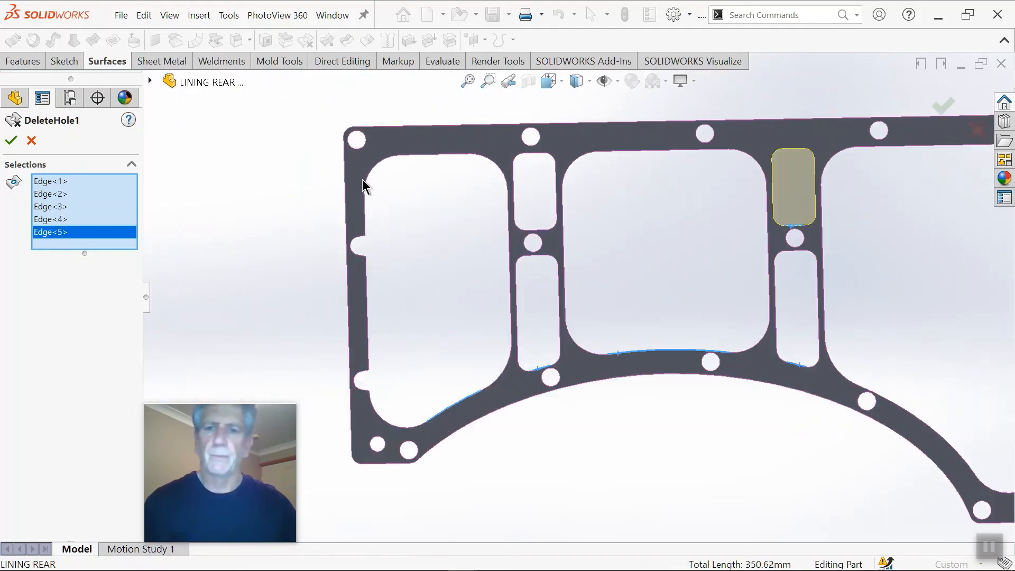
# Step: Add the upper corner hole, the hole above the first pillar and the two lower corner holes to the Delete Hole selection
pyautogui.click(357, 145)
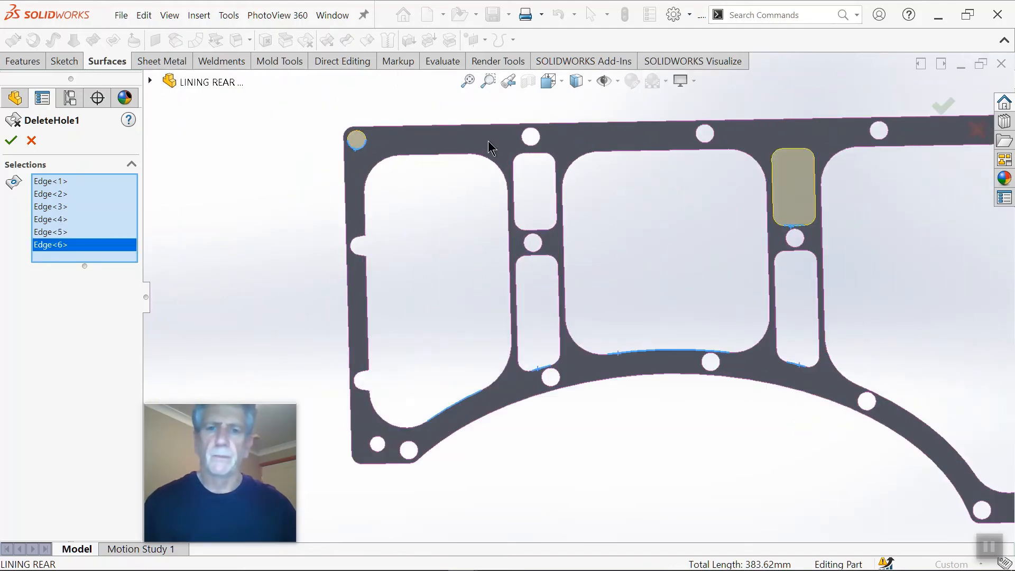
pyautogui.click(525, 143)
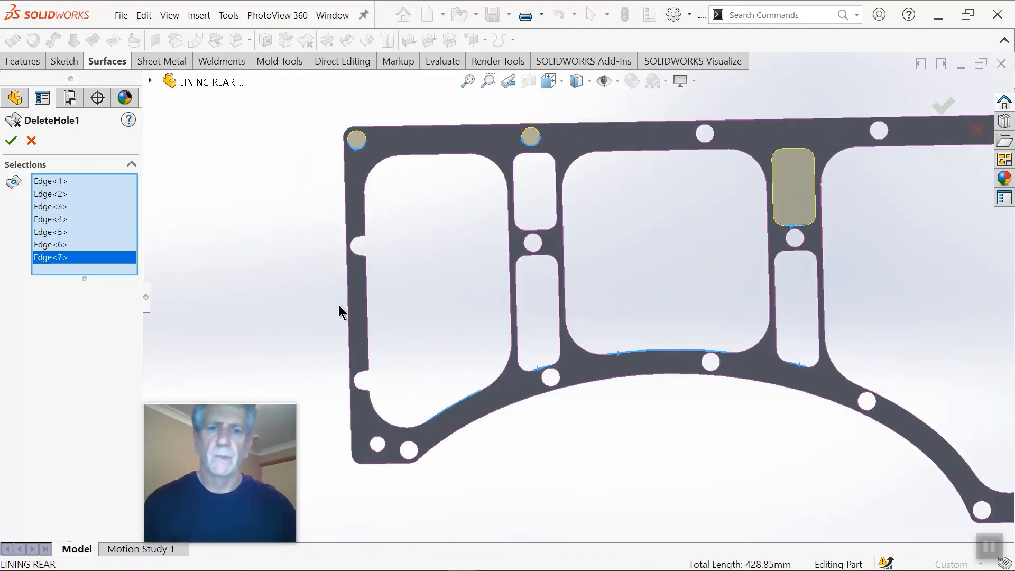
pyautogui.click(376, 445)
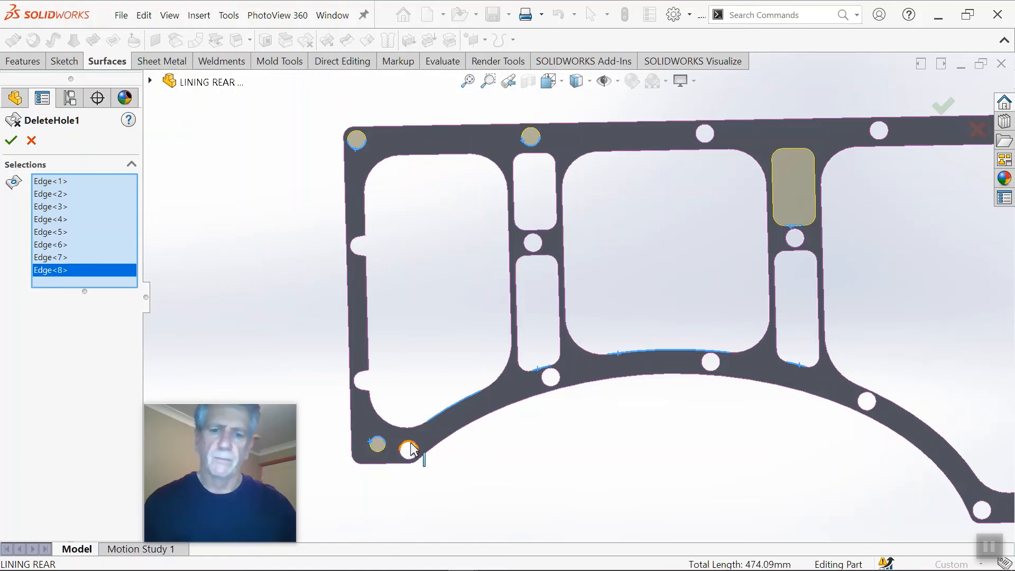
pyautogui.click(412, 449)
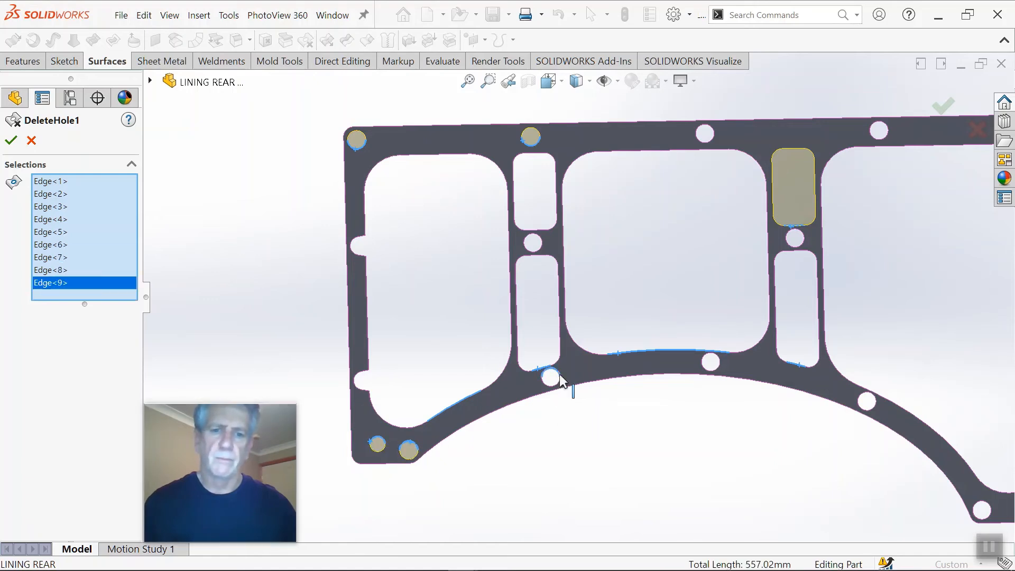
# Step: Add the three round holes along the wheel arch curve to the Delete Hole selection
pyautogui.click(561, 380)
pyautogui.scroll(-2, 719, 376)
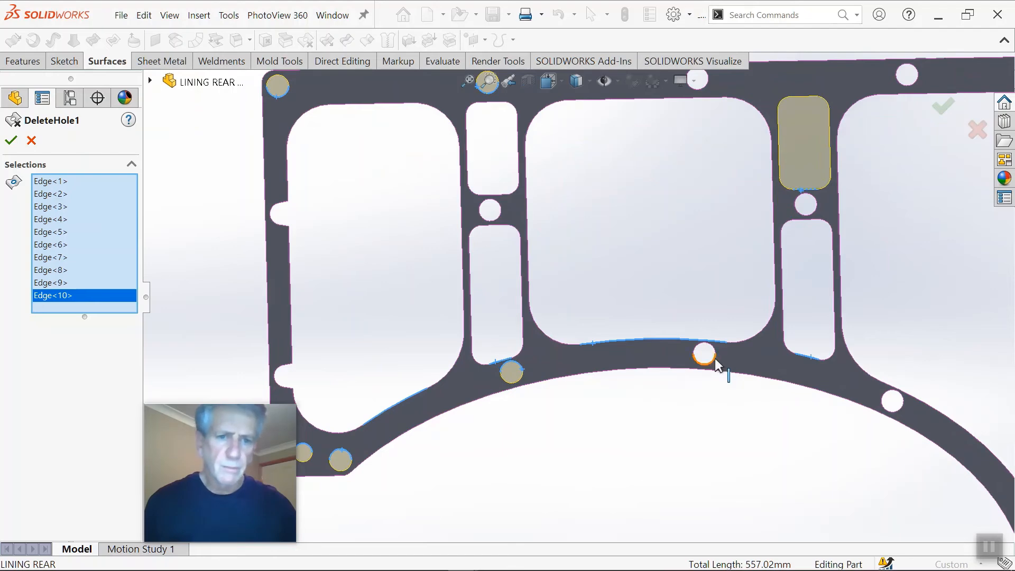
pyautogui.click(715, 361)
pyautogui.click(888, 404)
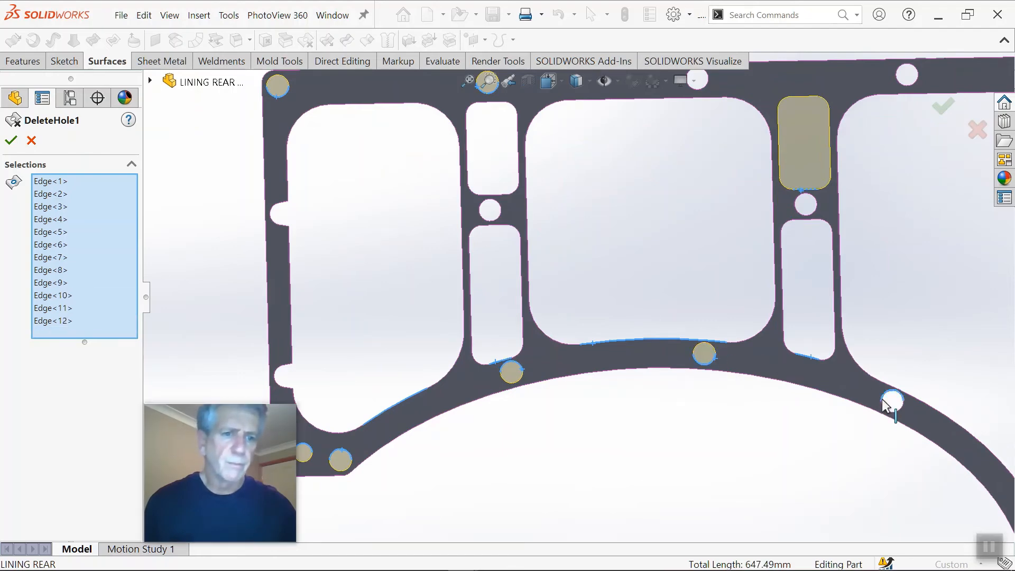
pyautogui.scroll(5, 850, 397)
pyautogui.scroll(-2, 737, 364)
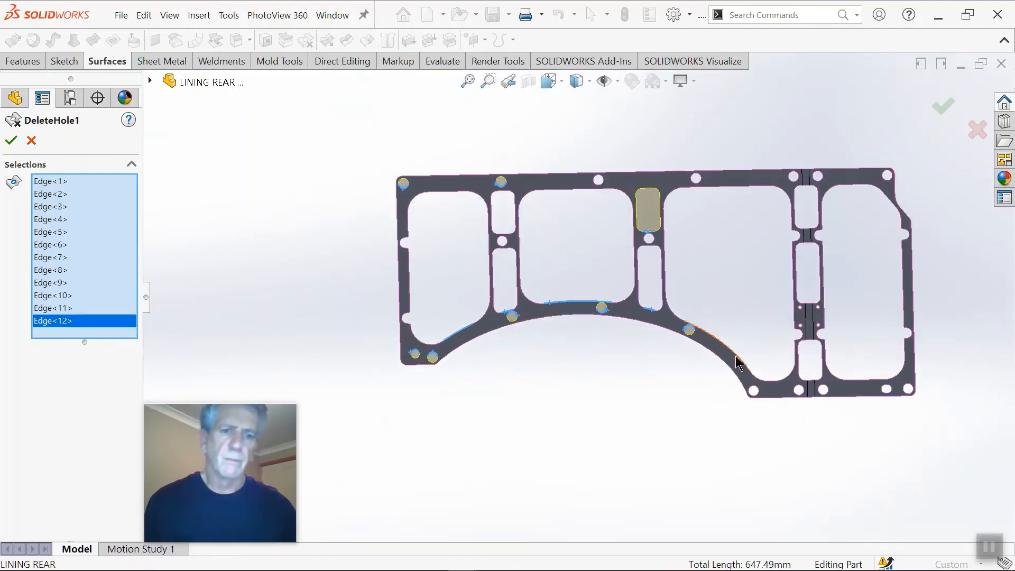
# Step: Add the third large window opening, the hole at the arch's lower end and the neighbouring hole below the third pillar to the selection
pyautogui.click(736, 359)
pyautogui.scroll(-7, 740, 386)
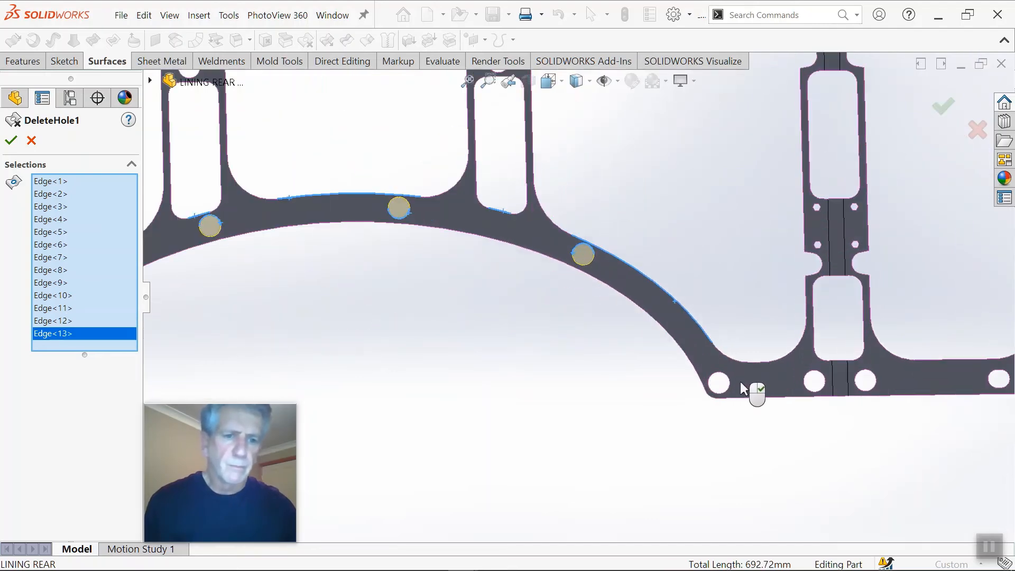
pyautogui.click(729, 385)
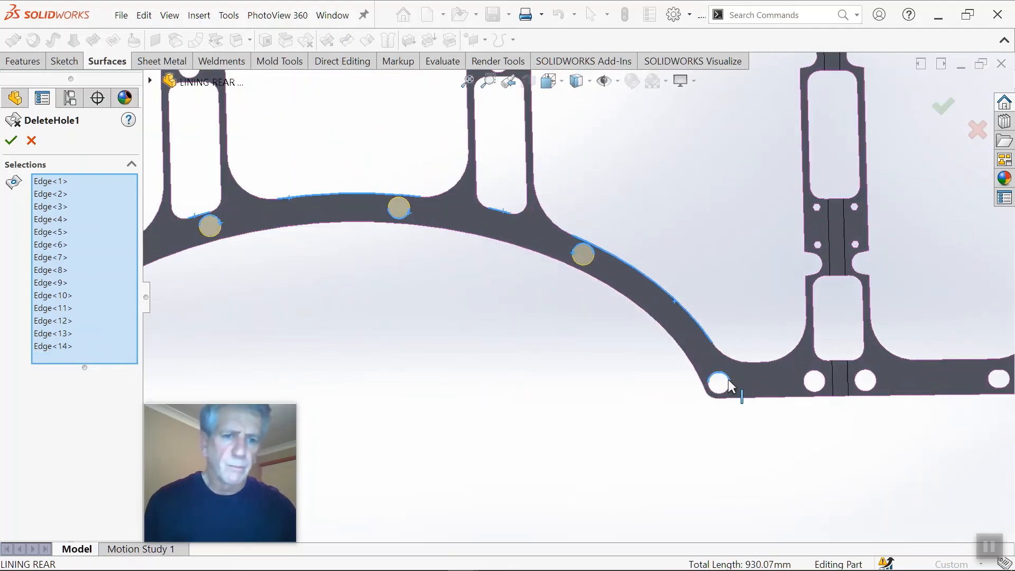
pyautogui.click(814, 379)
pyautogui.scroll(10, 728, 218)
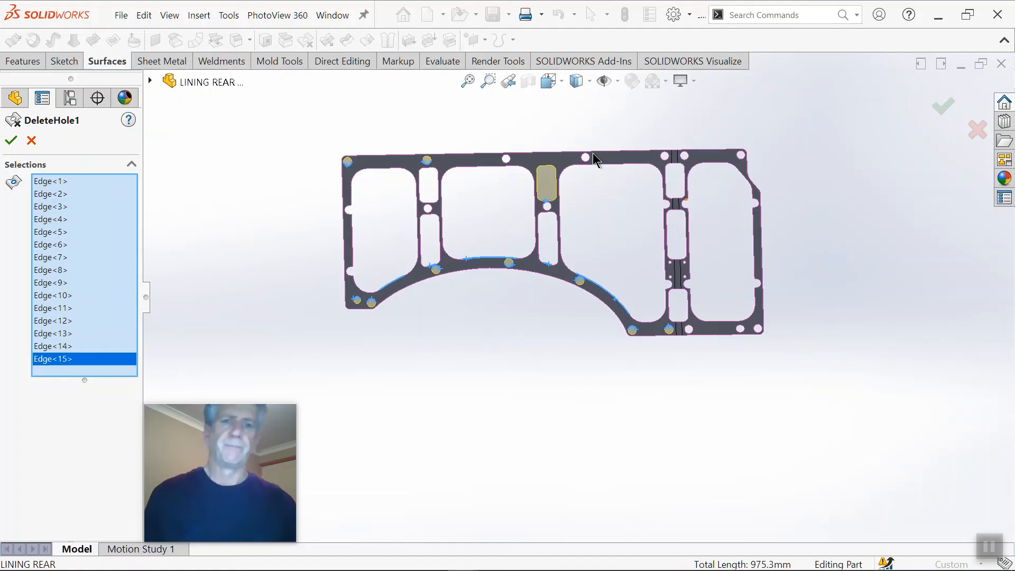
# Step: Add the four remaining unfilled round holes along the upper edge, except the corner one, to the Delete Hole selection
pyautogui.scroll(-8, 596, 159)
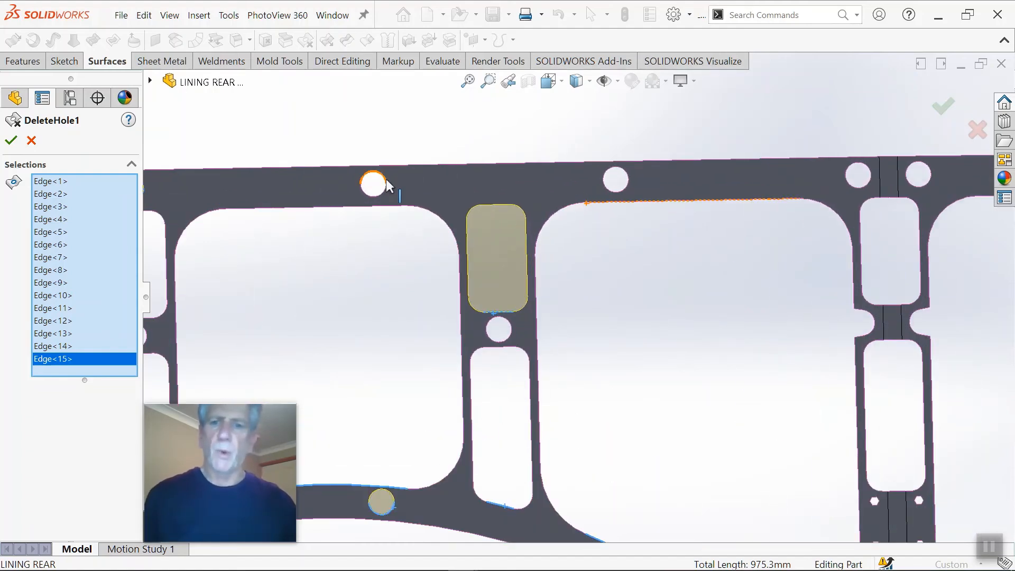
pyautogui.click(387, 185)
pyautogui.click(607, 186)
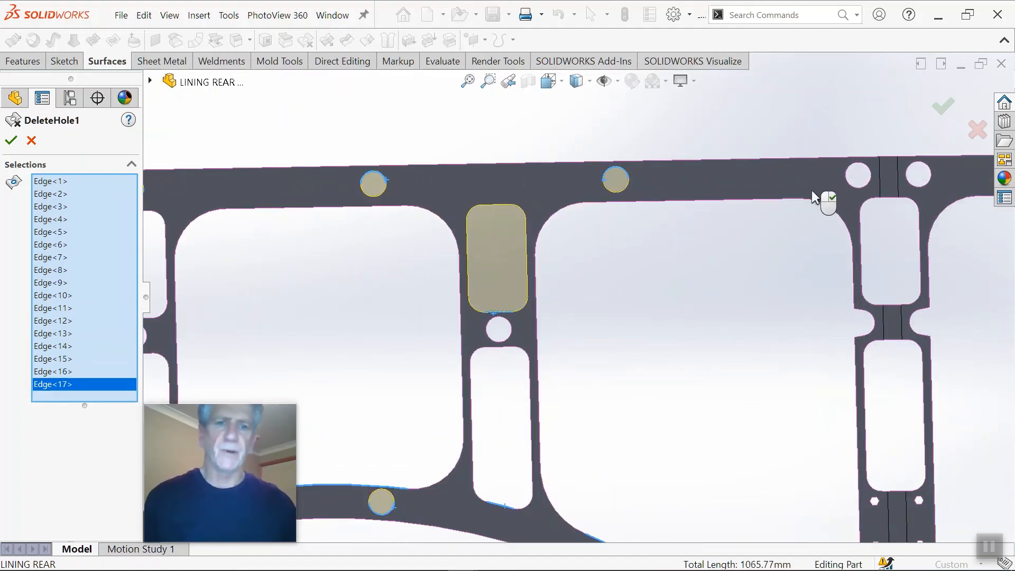
pyautogui.click(867, 191)
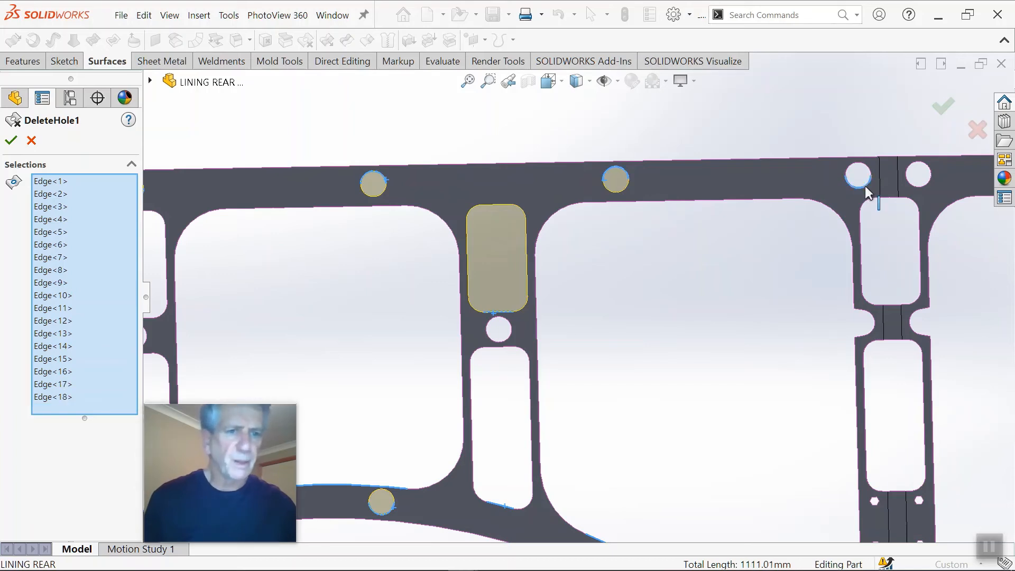
pyautogui.scroll(-3, 916, 201)
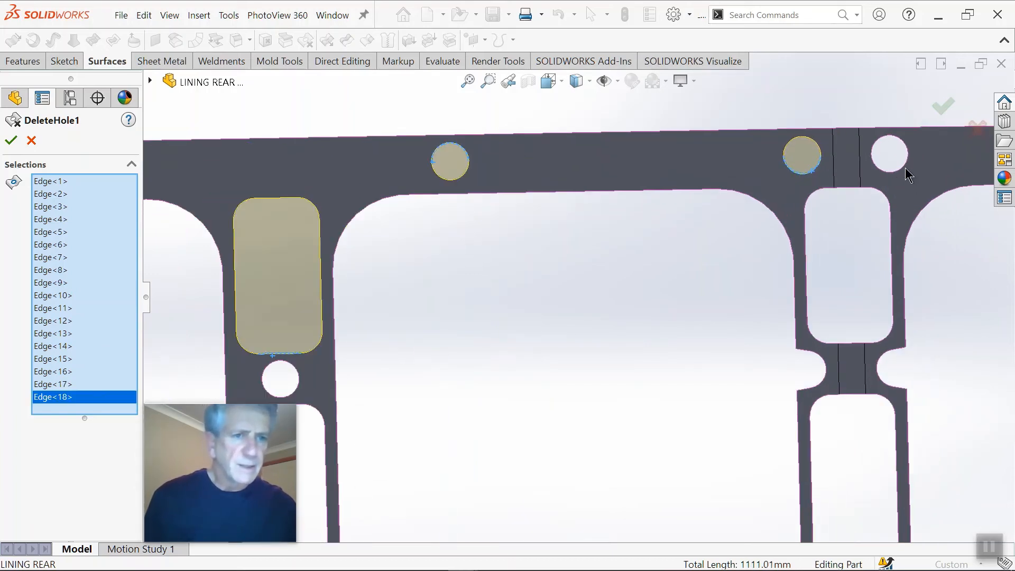
pyautogui.click(904, 172)
pyautogui.scroll(3, 903, 172)
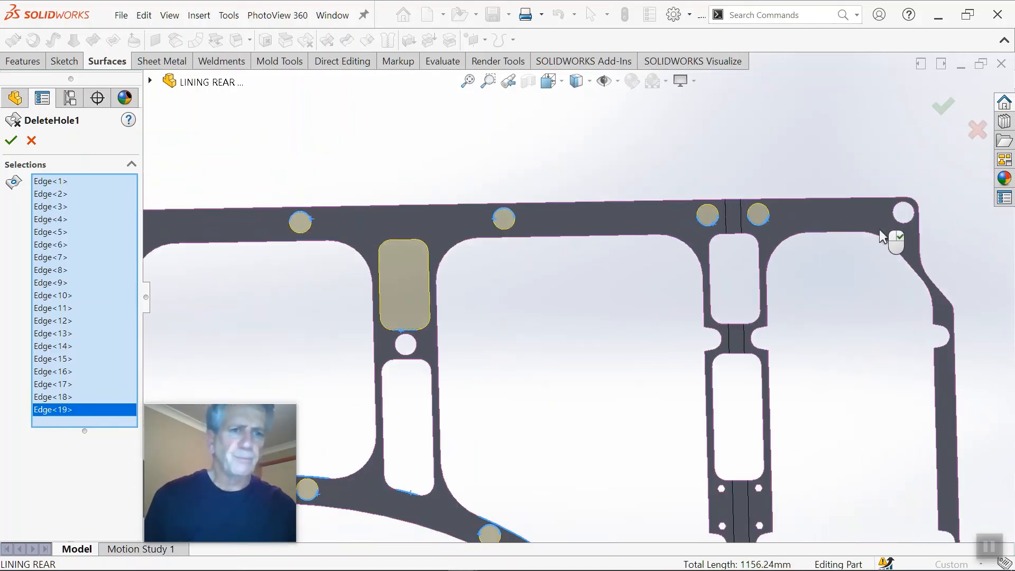
# Step: Add the round hole in the upper corner and the fourth large window with the angled corner to the Delete Hole selection
pyautogui.scroll(-2, 899, 232)
pyautogui.click(891, 227)
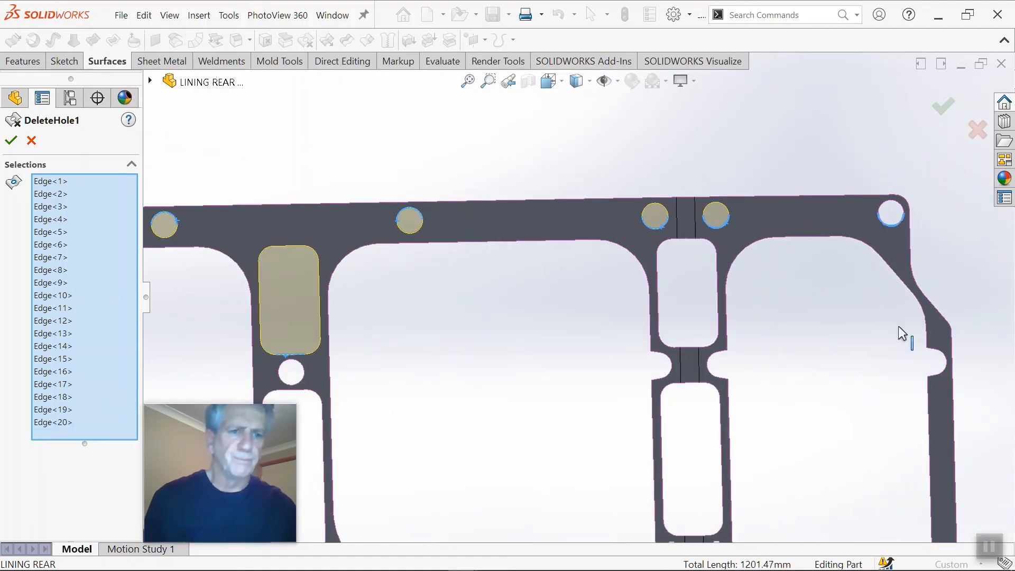
pyautogui.click(908, 294)
pyautogui.scroll(5, 884, 379)
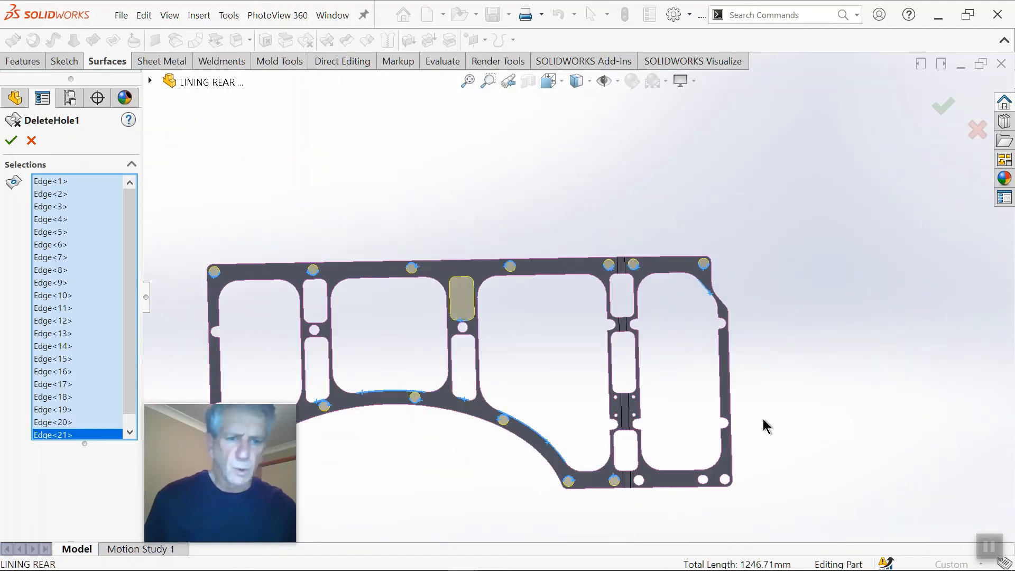
# Step: Add the last three holes along the lower edge, including the slotted one, and apply the Delete Hole feature
pyautogui.scroll(-3, 766, 423)
pyautogui.scroll(-2, 608, 456)
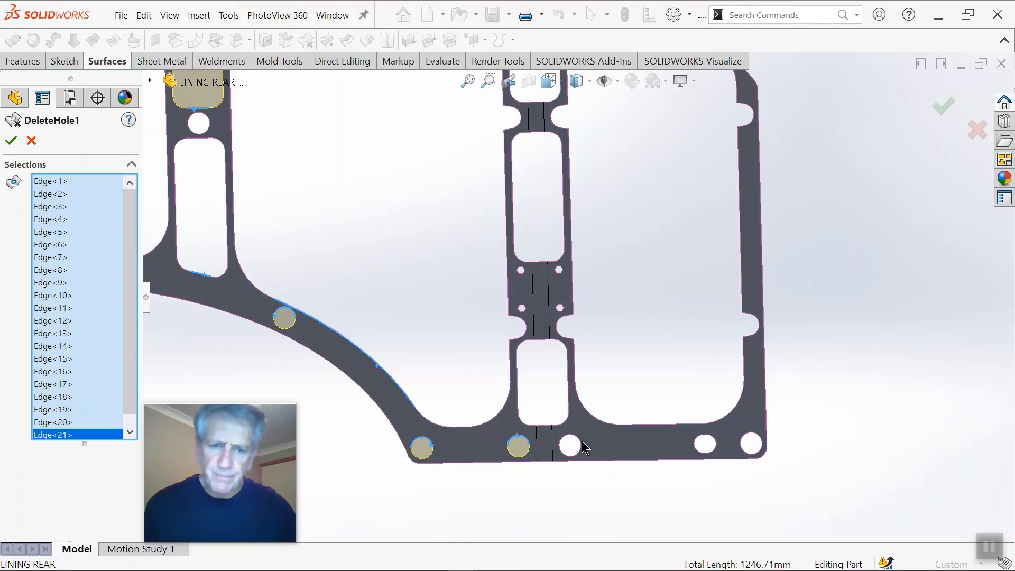
pyautogui.click(580, 447)
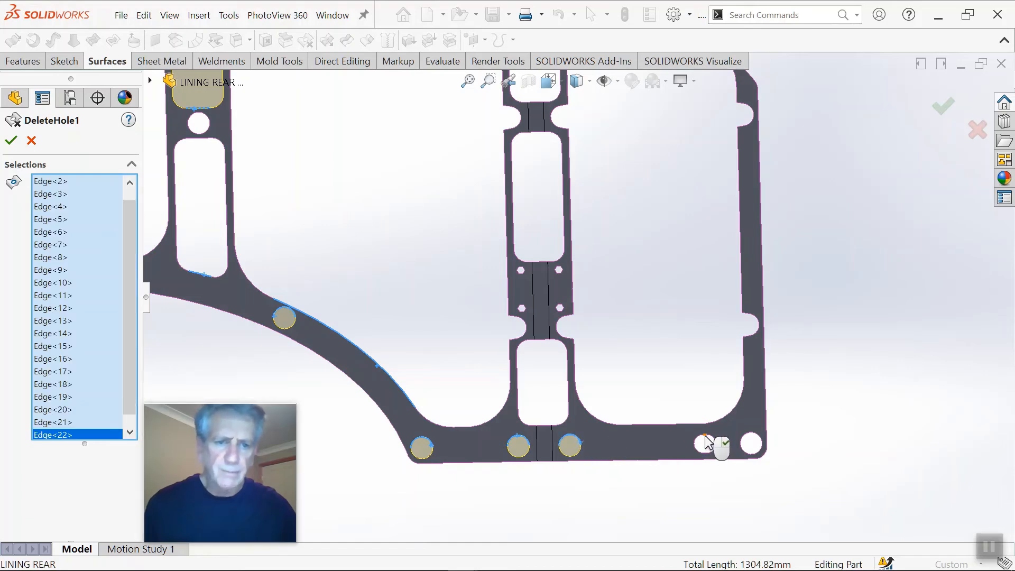
pyautogui.click(707, 443)
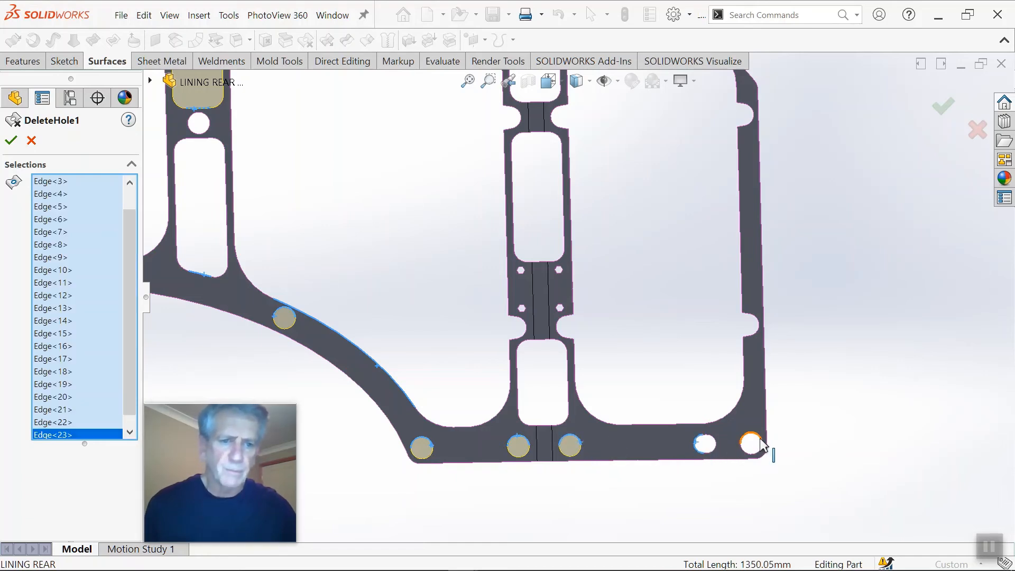
pyautogui.click(763, 445)
pyautogui.click(943, 106)
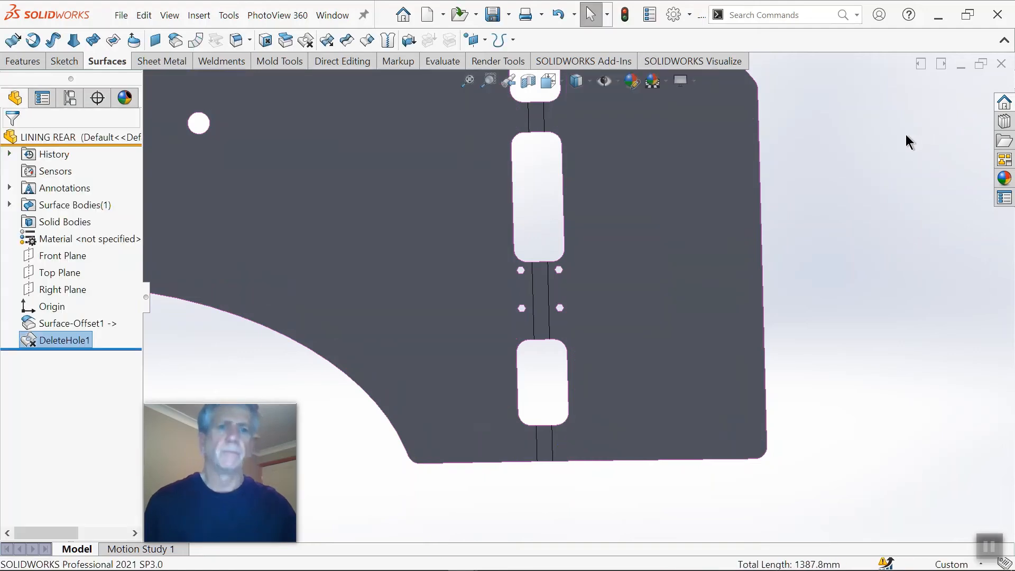
# Step: Edit DeleteHole1 to include the round holes in the middle of the first and second pillars
pyautogui.scroll(-4, 792, 160)
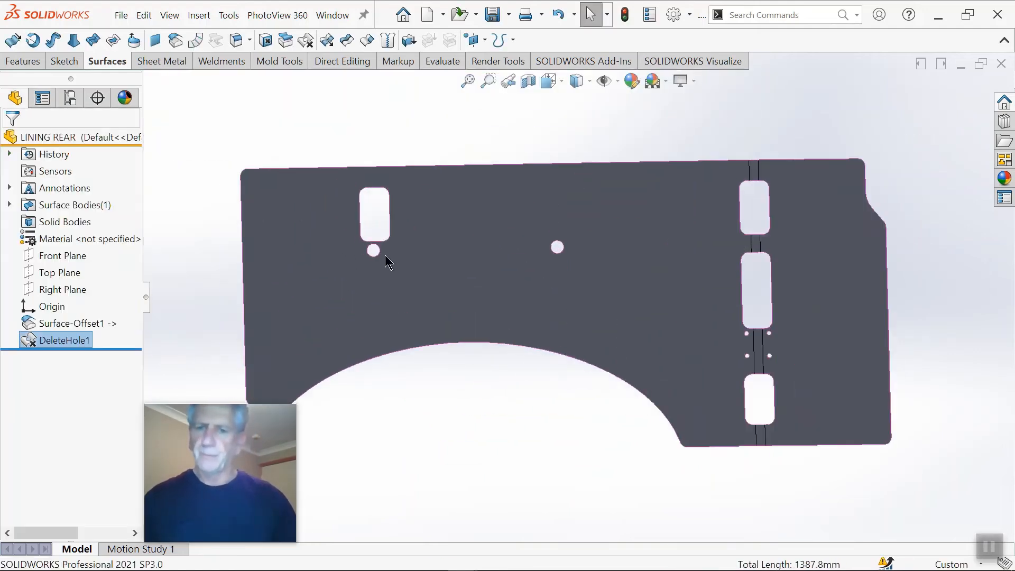
pyautogui.scroll(2, 388, 262)
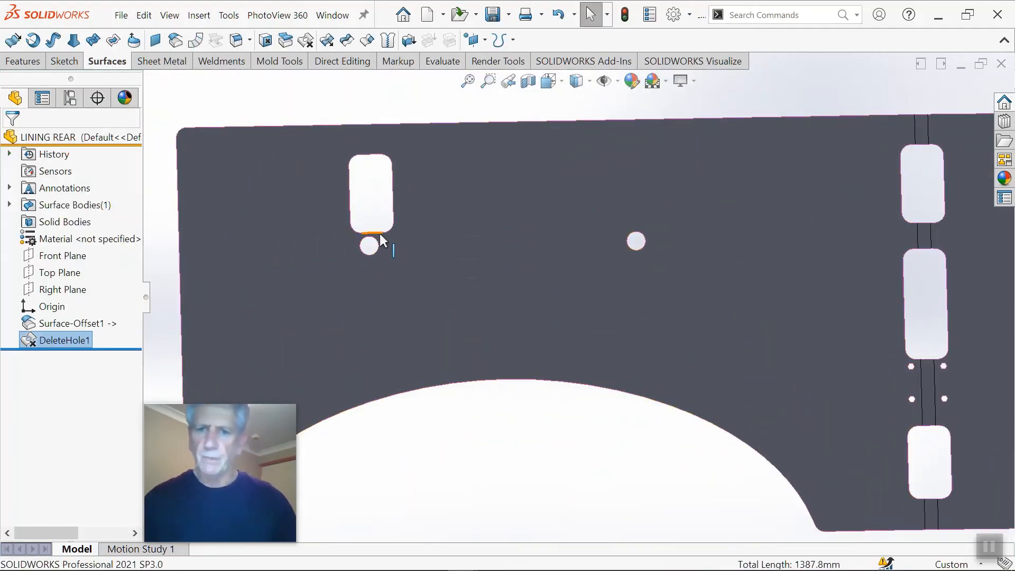
pyautogui.rightClick(74, 348)
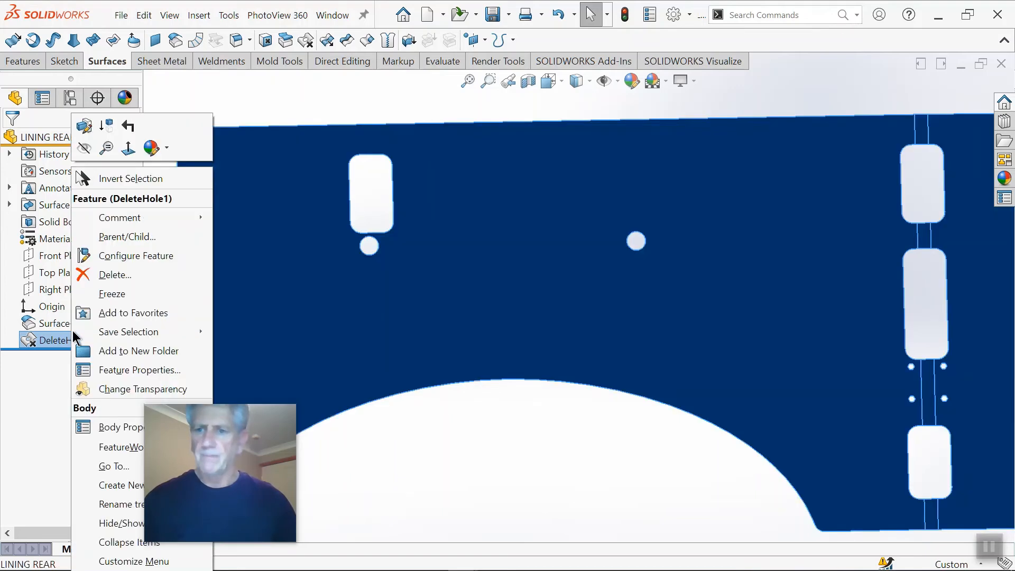
pyautogui.click(405, 239)
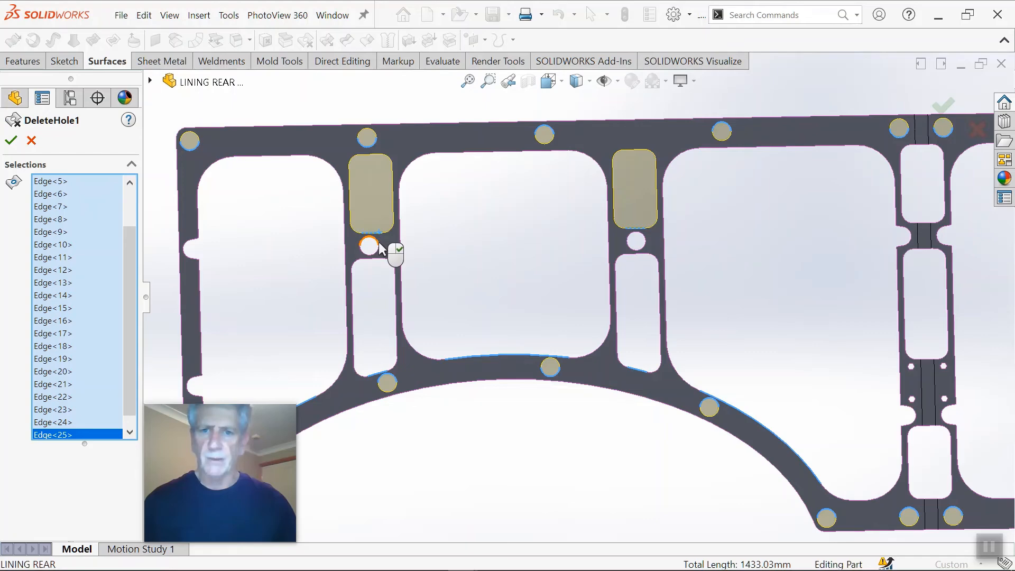
pyautogui.click(379, 244)
pyautogui.click(630, 246)
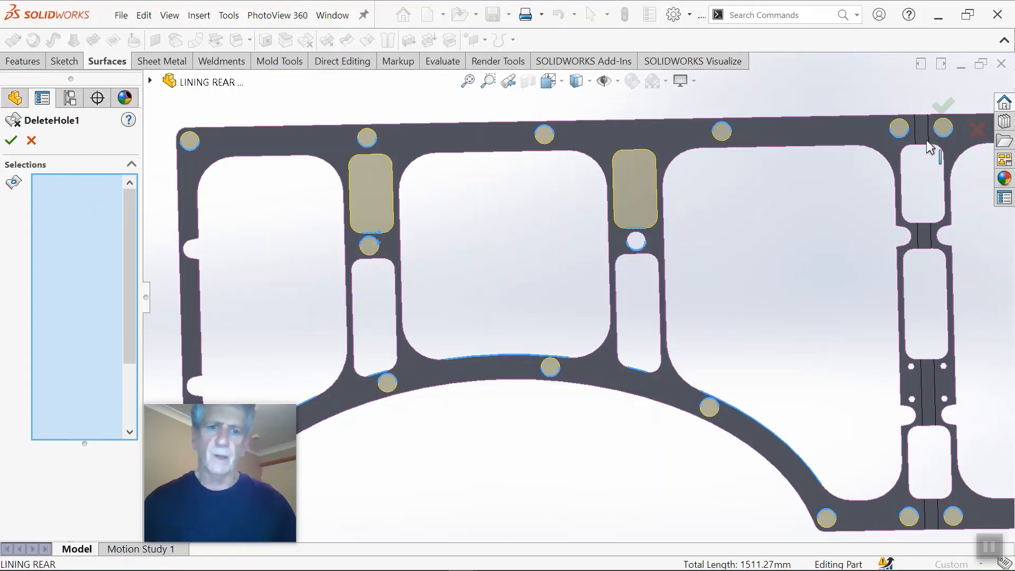
pyautogui.click(943, 105)
# Step: Fill the upper hexagonal hole on the wheel arch side of the third pillar using the Delete Hole(s) option
pyautogui.press('f')
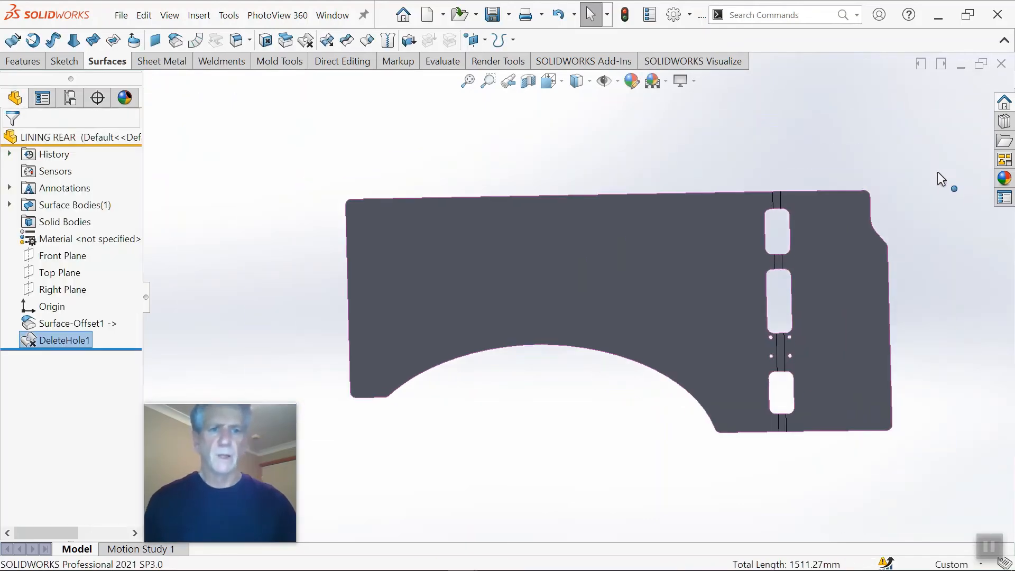
pyautogui.scroll(-5, 794, 262)
pyautogui.scroll(-3, 693, 329)
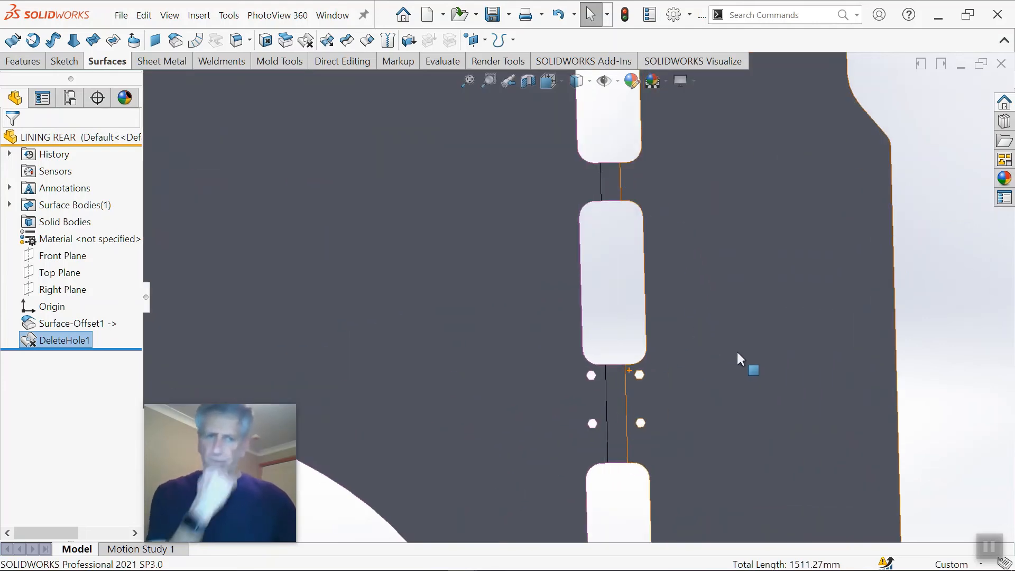
pyautogui.scroll(-6, 503, 315)
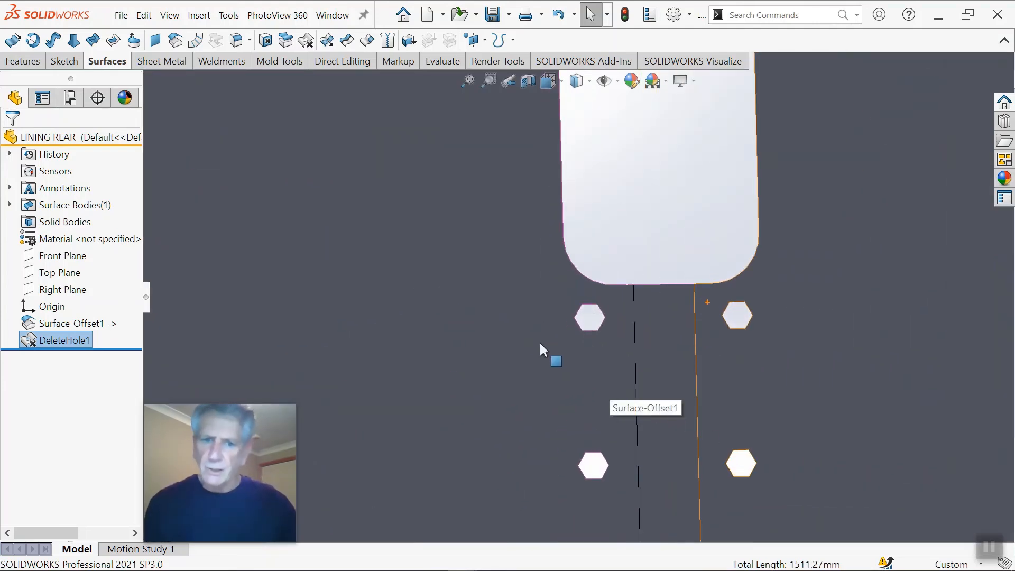
pyautogui.click(589, 331)
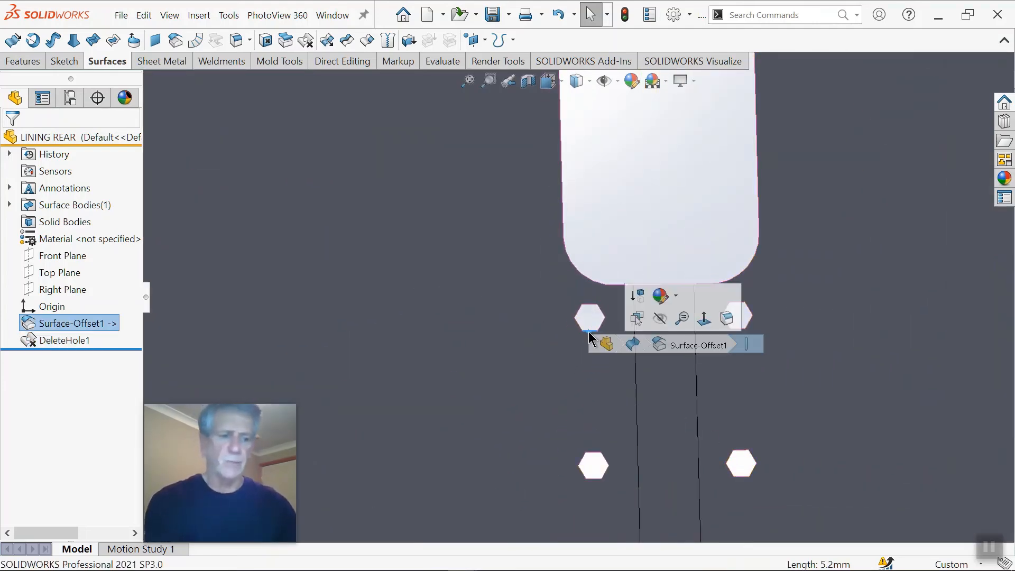
pyautogui.press('Delete')
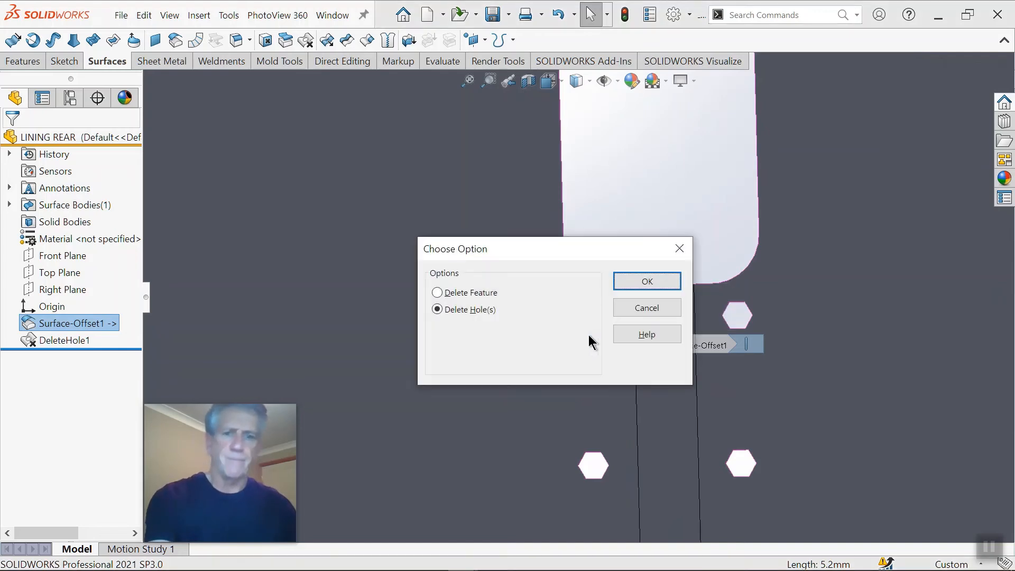
pyautogui.click(630, 288)
# Step: Edit DeleteHole2 to include the other three hexagonal holes on the third pillar
pyautogui.rightClick(42, 363)
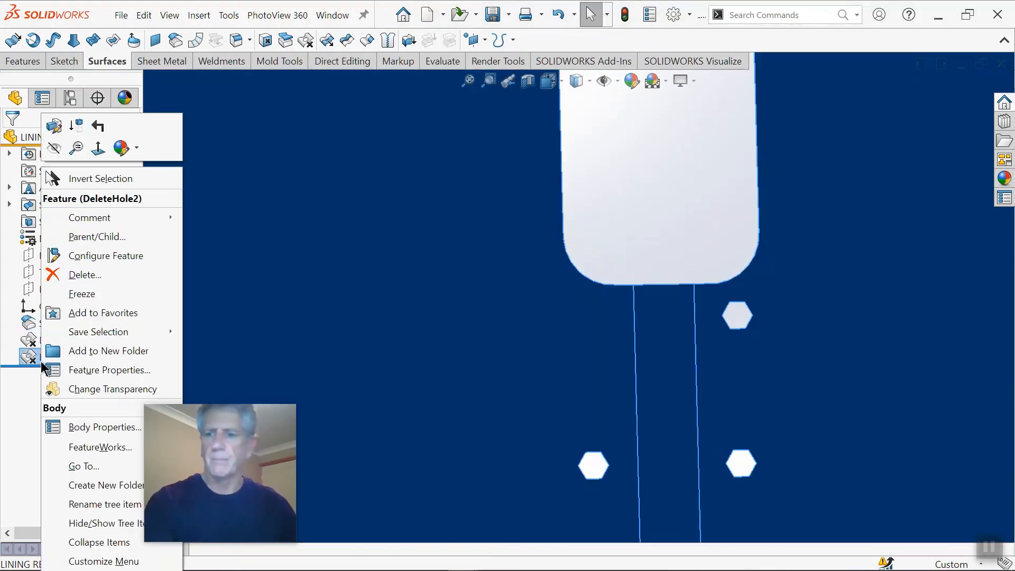
pyautogui.click(54, 126)
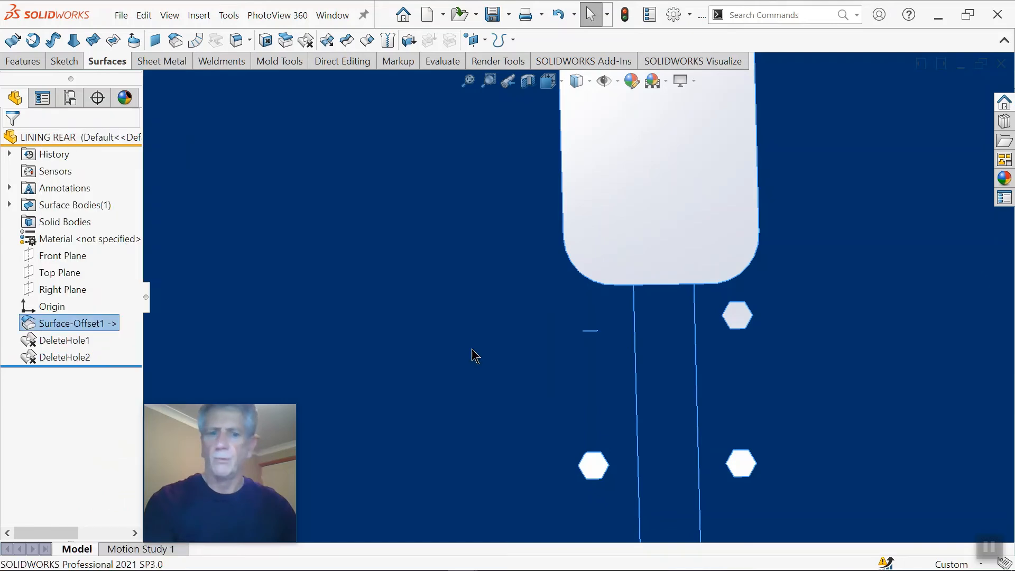
pyautogui.click(739, 329)
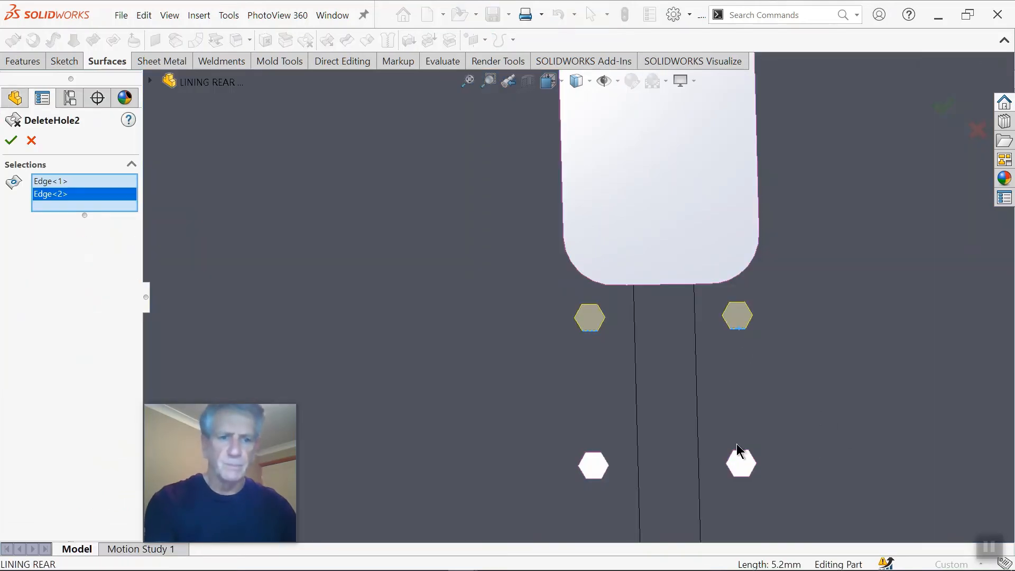
pyautogui.click(743, 452)
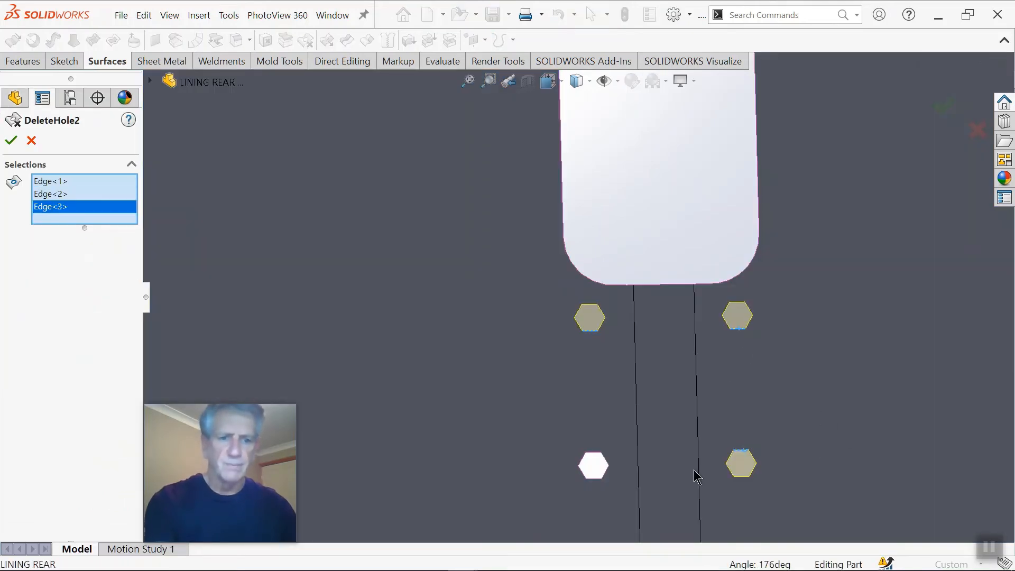
pyautogui.click(594, 454)
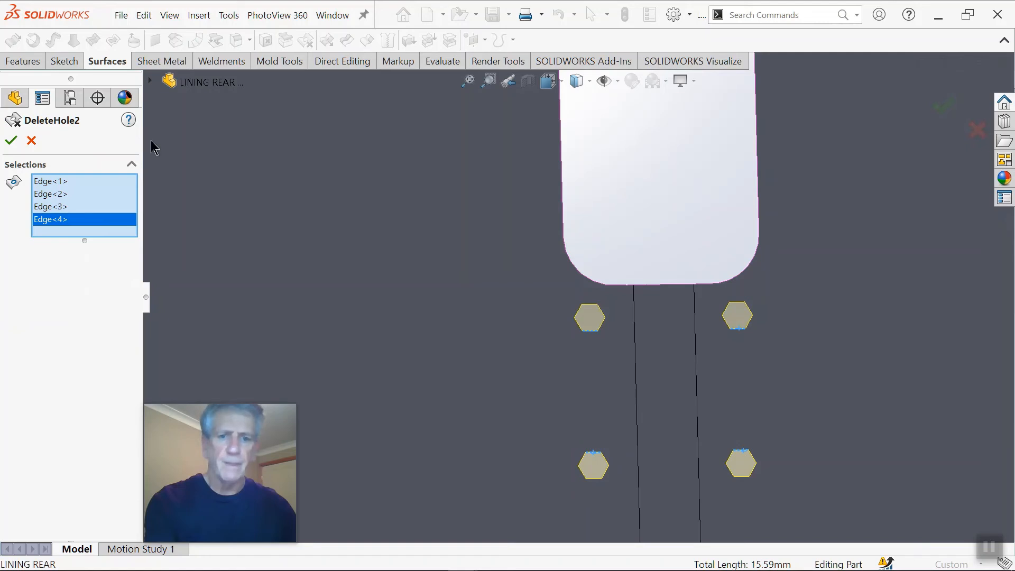
pyautogui.click(10, 141)
# Step: Try to fill the middle slot of the third pillar using the Delete Hole(s) option on its long side edge
pyautogui.scroll(3, 591, 307)
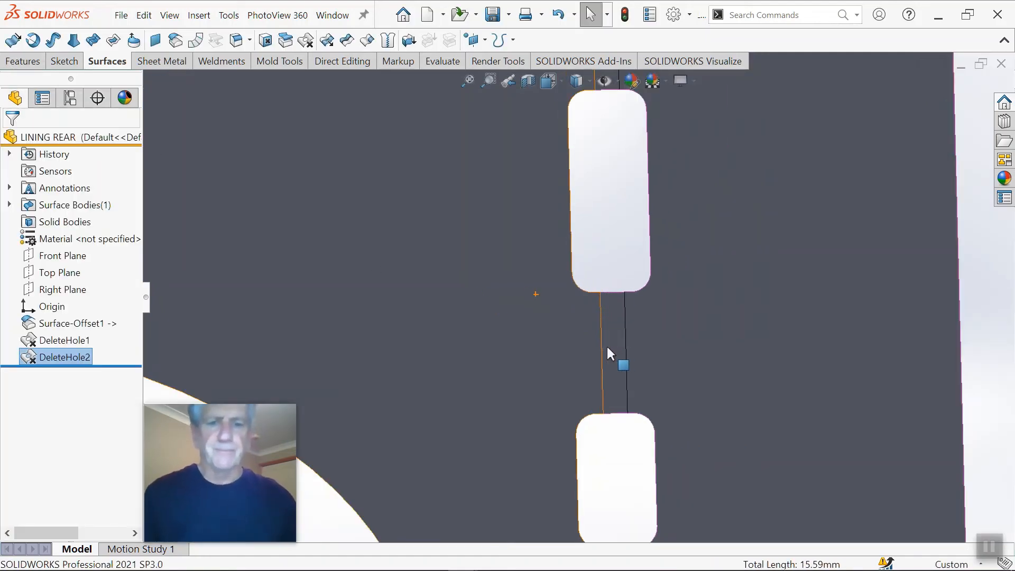
pyautogui.scroll(1, 584, 289)
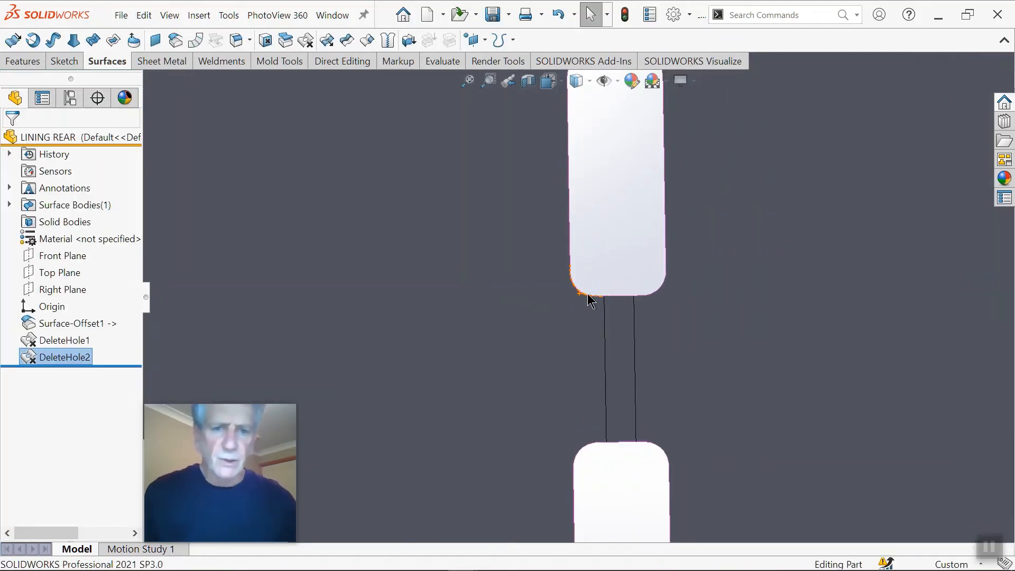
pyautogui.click(569, 242)
pyautogui.press('Delete')
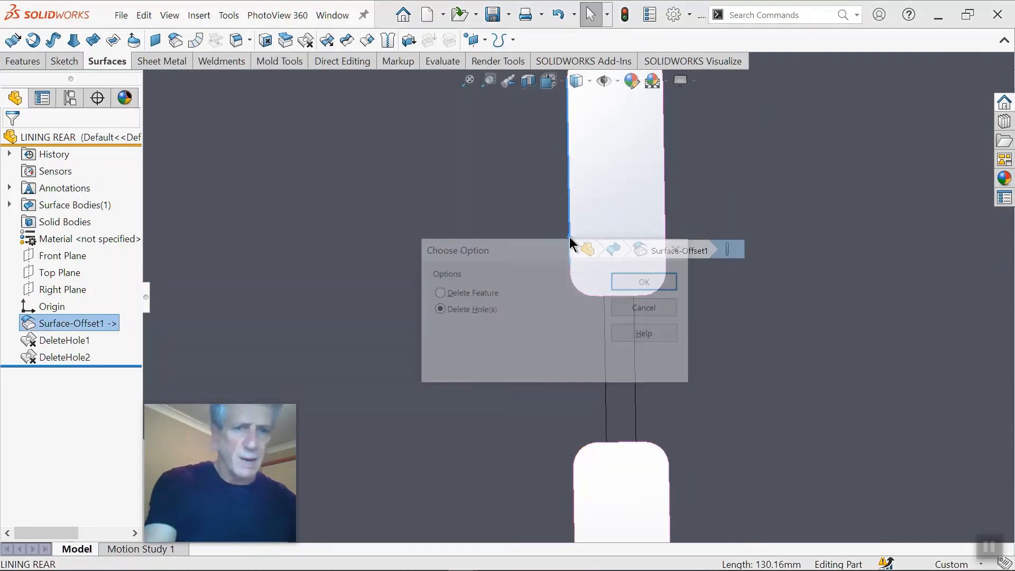
pyautogui.click(645, 282)
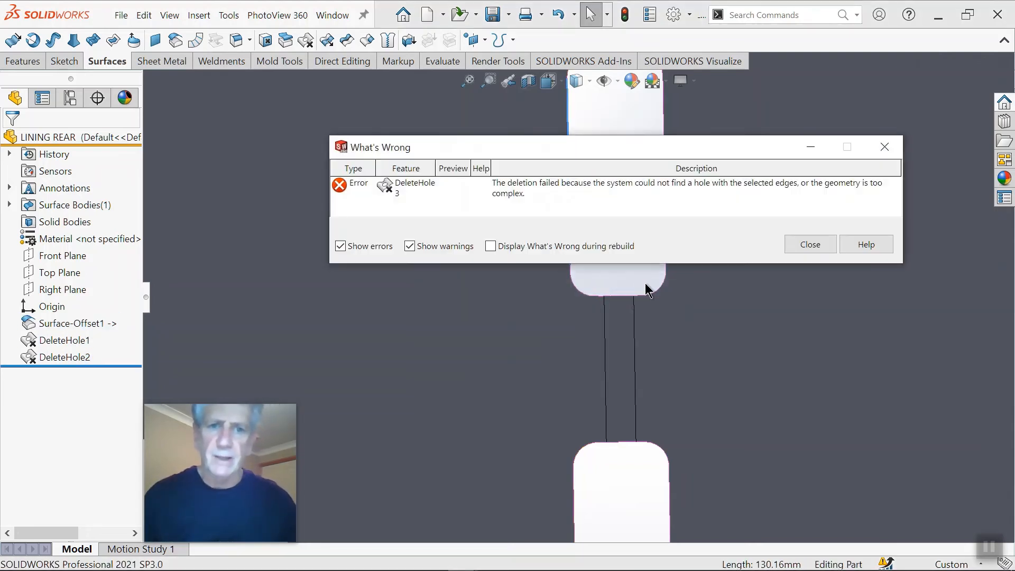
pyautogui.click(800, 248)
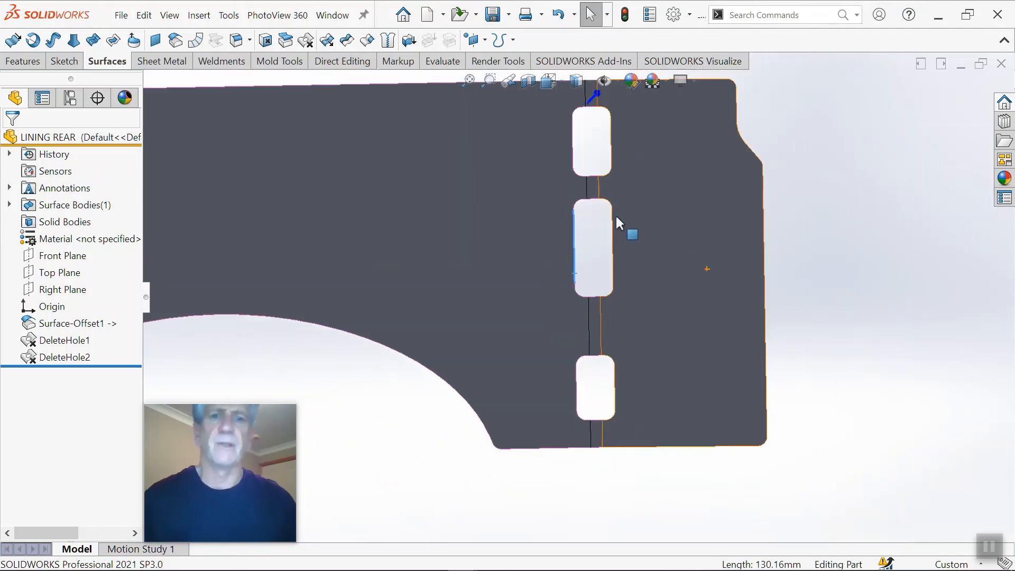
# Step: Examine the three slots of the third pillar and the face boundaries running through them
pyautogui.scroll(-9, 583, 208)
pyautogui.moveTo(600, 266)
pyautogui.mouseDown(button='middle')
pyautogui.moveTo(607, 381)
pyautogui.moveTo(598, 430)
pyautogui.moveTo(618, 301)
pyautogui.moveTo(625, 355)
pyautogui.moveTo(603, 221)
pyautogui.moveTo(594, 315)
pyautogui.moveTo(600, 257)
pyautogui.mouseUp(button='middle')
pyautogui.scroll(5, 596, 266)
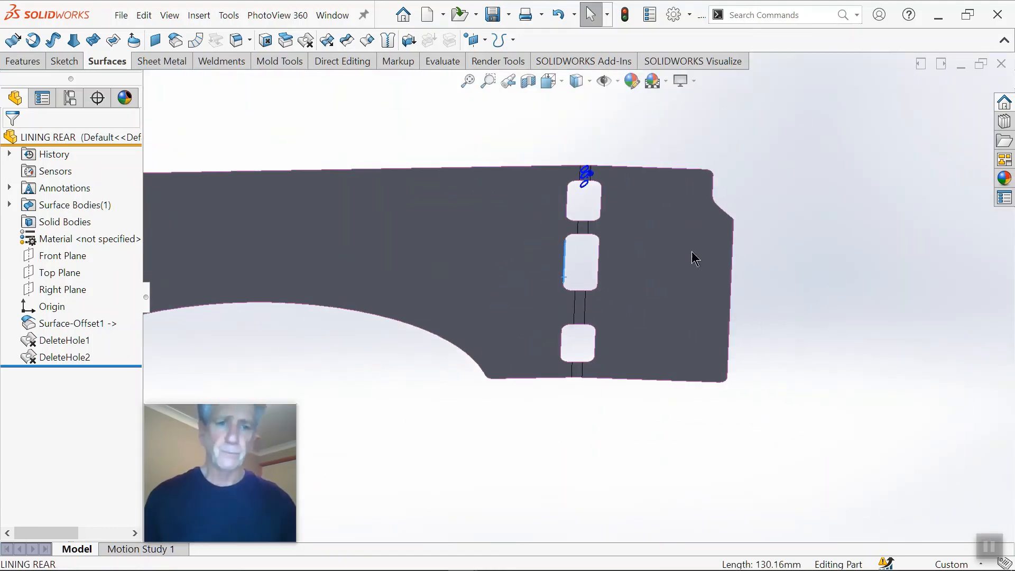
pyautogui.scroll(-2, 592, 301)
pyautogui.scroll(-6, 612, 280)
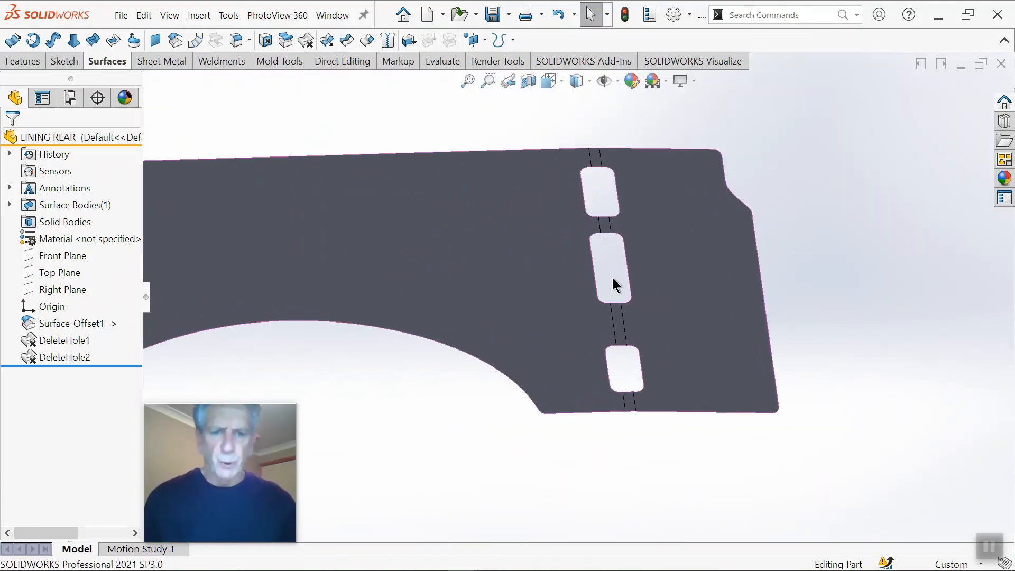
pyautogui.moveTo(607, 283)
pyautogui.mouseDown(button='middle')
pyautogui.moveTo(612, 274)
pyautogui.moveTo(607, 289)
pyautogui.mouseUp(button='middle')
pyautogui.scroll(2, 597, 299)
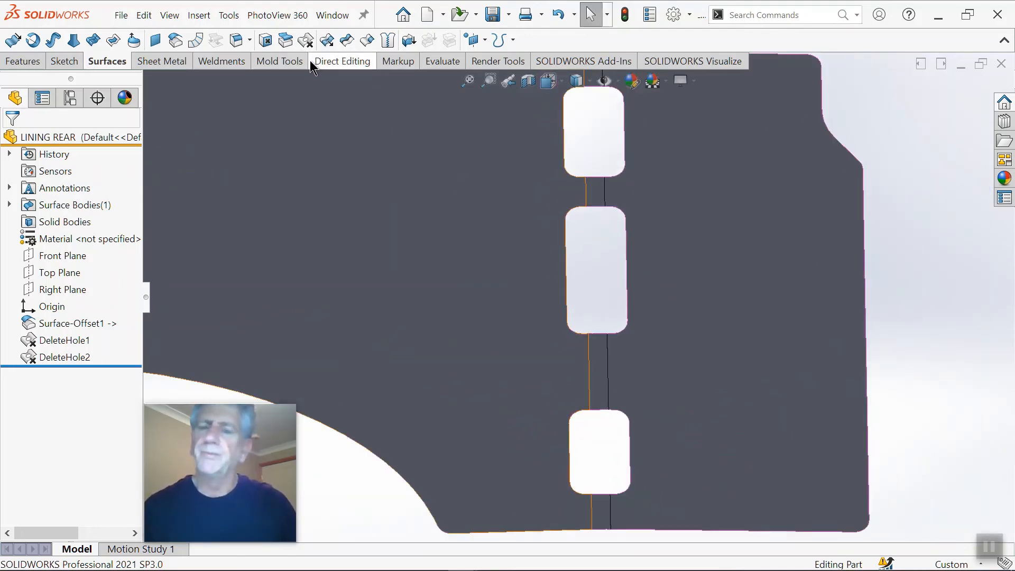
# Step: Try Untrim Surface with Extend edges on the rounded upper corner at the wheel arch end of the panel, and undo it
pyautogui.click(366, 40)
pyautogui.scroll(2, 412, 175)
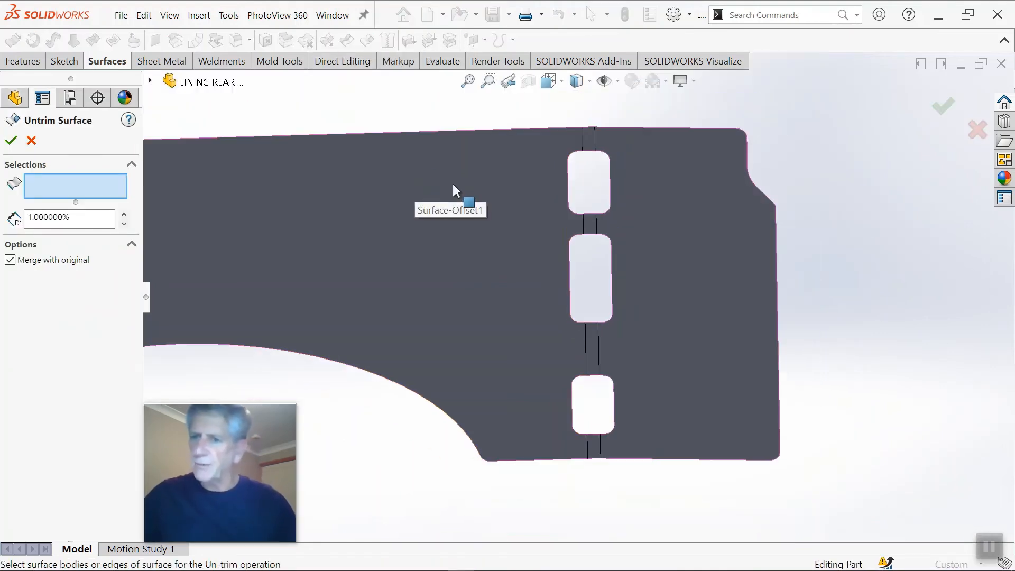
pyautogui.scroll(3, 479, 189)
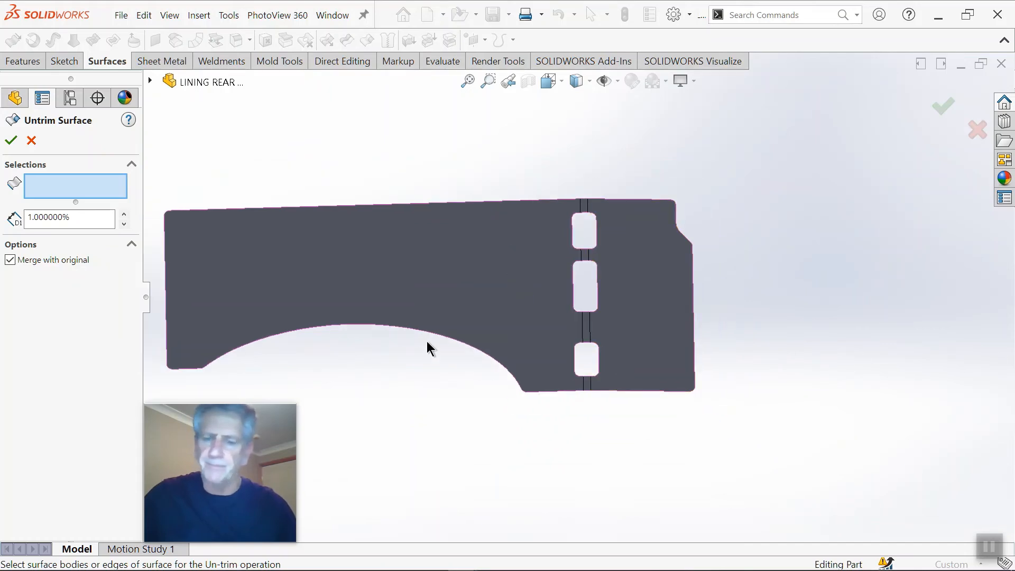
pyautogui.scroll(-1, 180, 230)
pyautogui.scroll(-5, 181, 232)
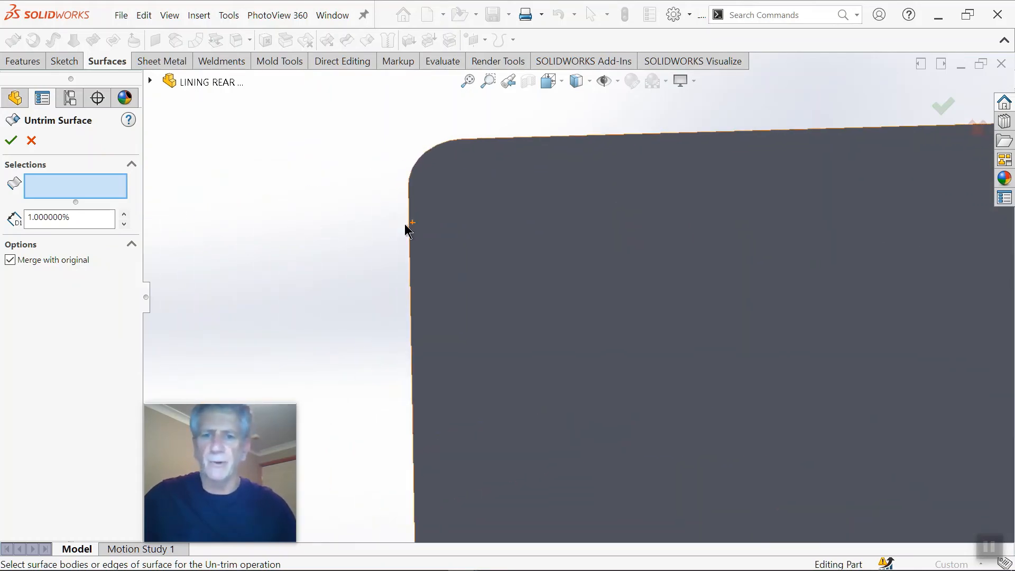
pyautogui.moveTo(404, 184); pyautogui.dragTo(463, 179, button='middle')
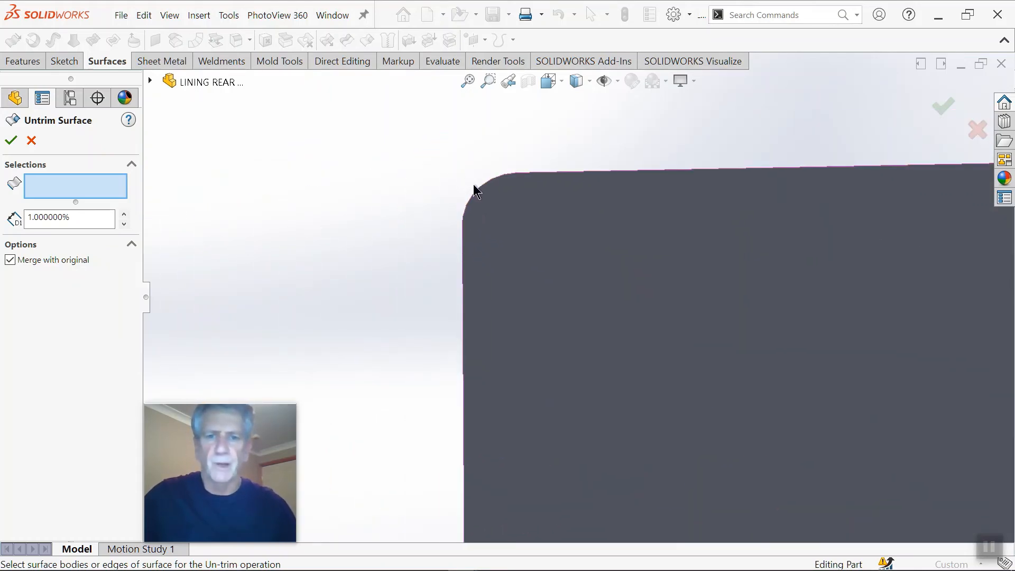
pyautogui.click(480, 195)
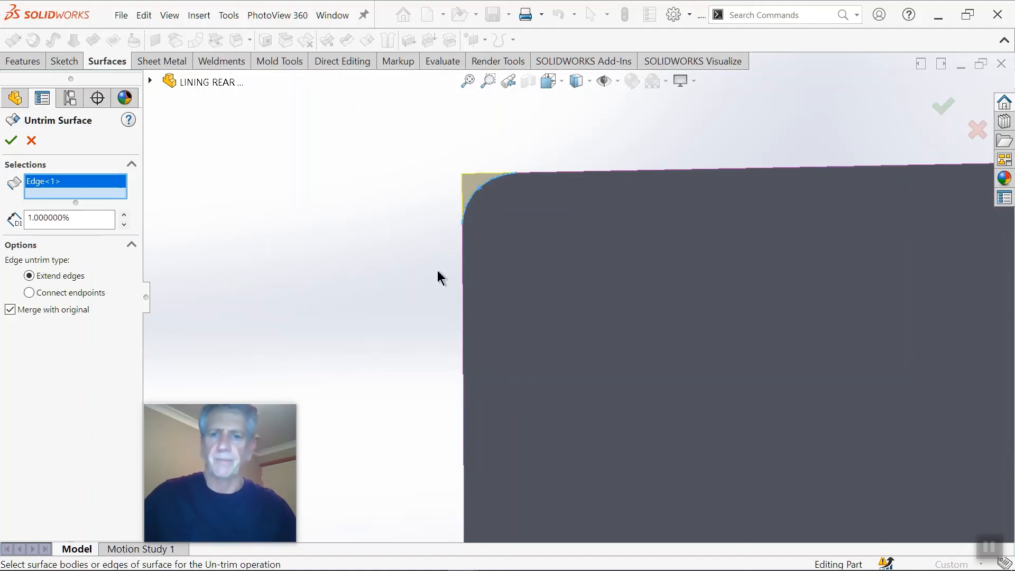
pyautogui.click(13, 139)
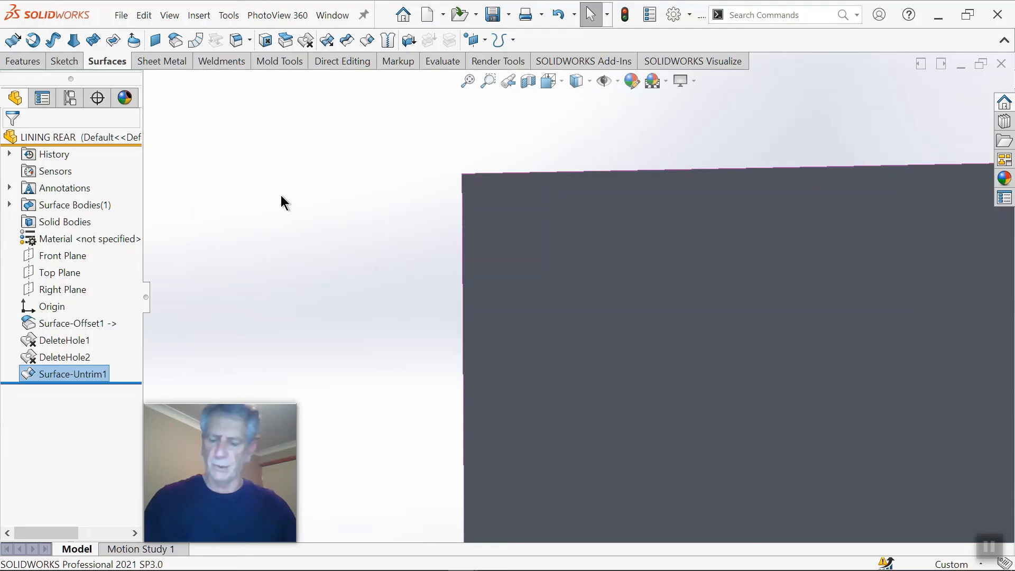
pyautogui.hotkey('ctrl', 'z')
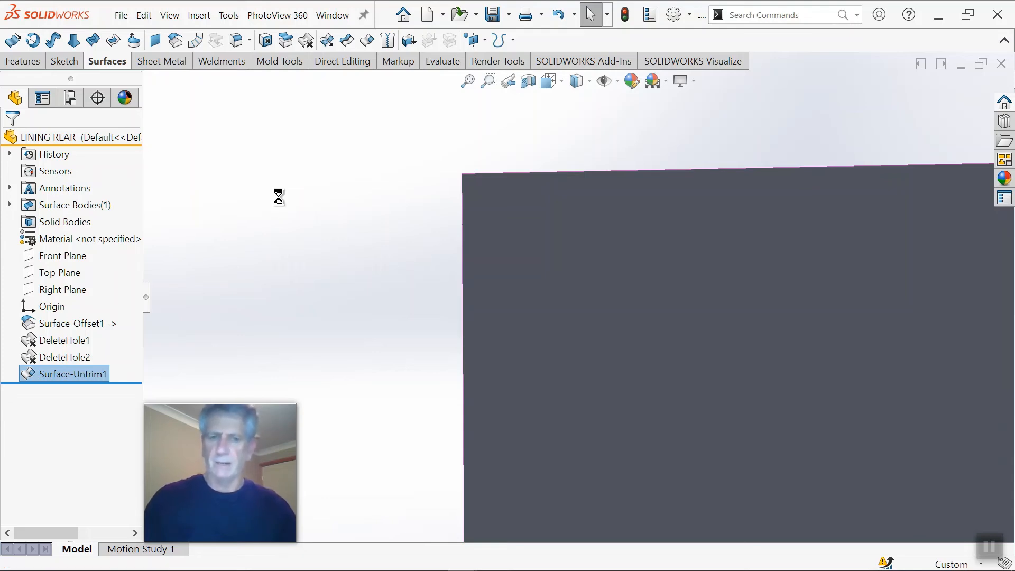
# Step: Start an Untrim Surface with Extend edges on the five wheel-arch-side edges of the upper slot, keeping 1% distance and Merge with original
pyautogui.scroll(4, 753, 288)
pyautogui.scroll(8, 839, 333)
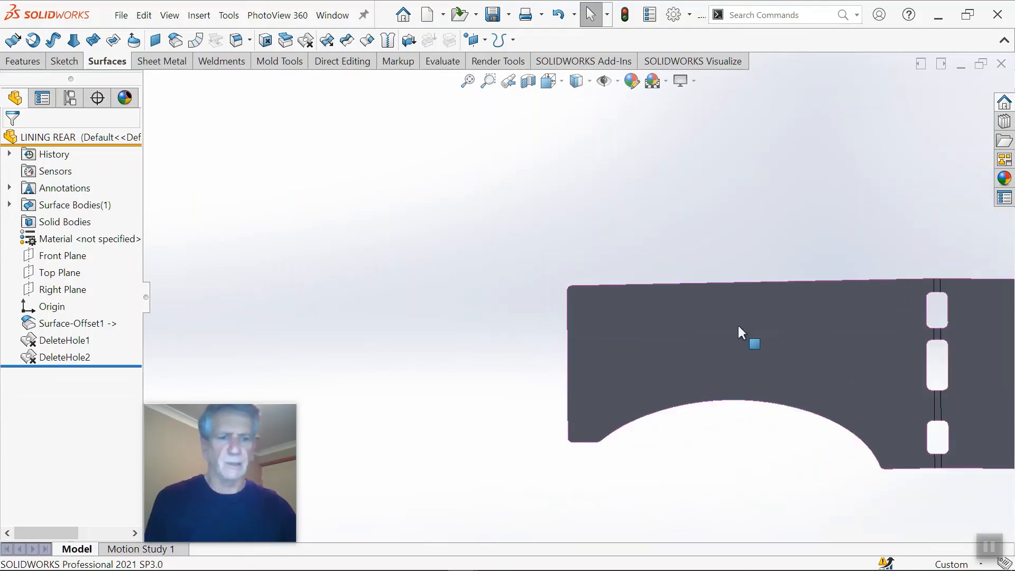
pyautogui.scroll(-4, 892, 350)
pyautogui.scroll(-2, 716, 325)
pyautogui.scroll(-3, 681, 222)
pyautogui.scroll(3, 681, 218)
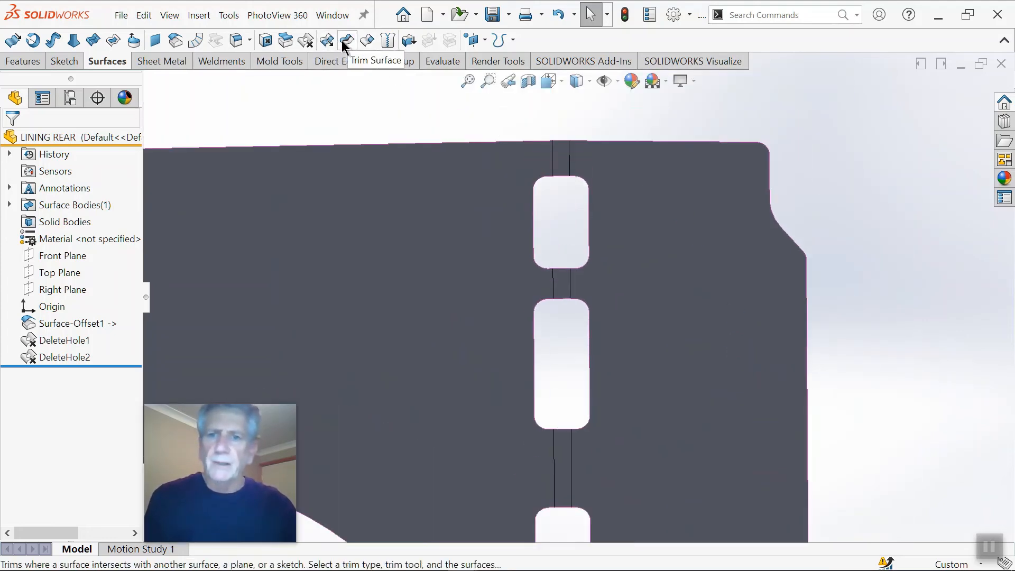
pyautogui.click(362, 39)
pyautogui.scroll(-5, 541, 206)
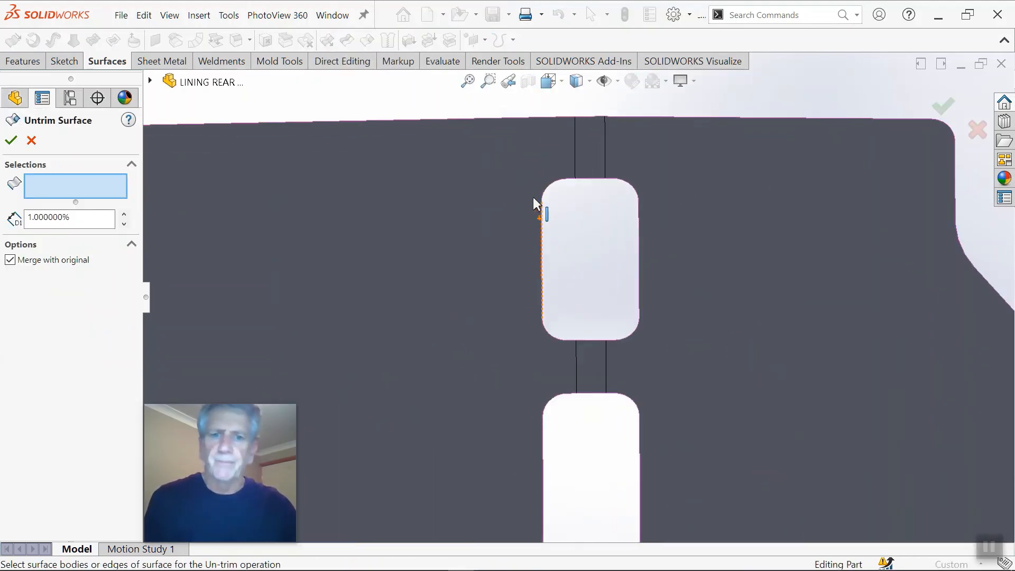
pyautogui.click(537, 221)
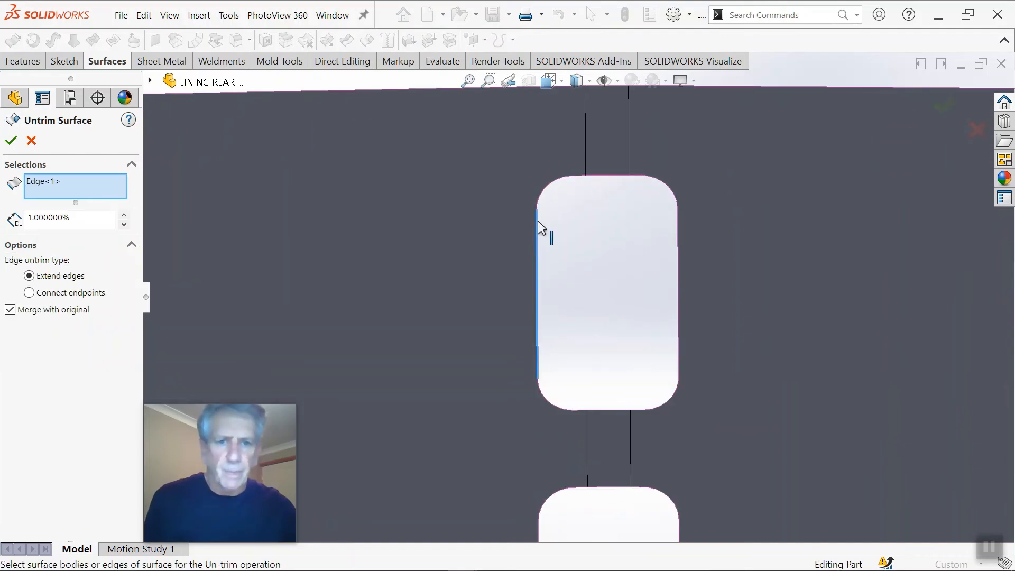
pyautogui.scroll(-2, 555, 193)
pyautogui.click(554, 191)
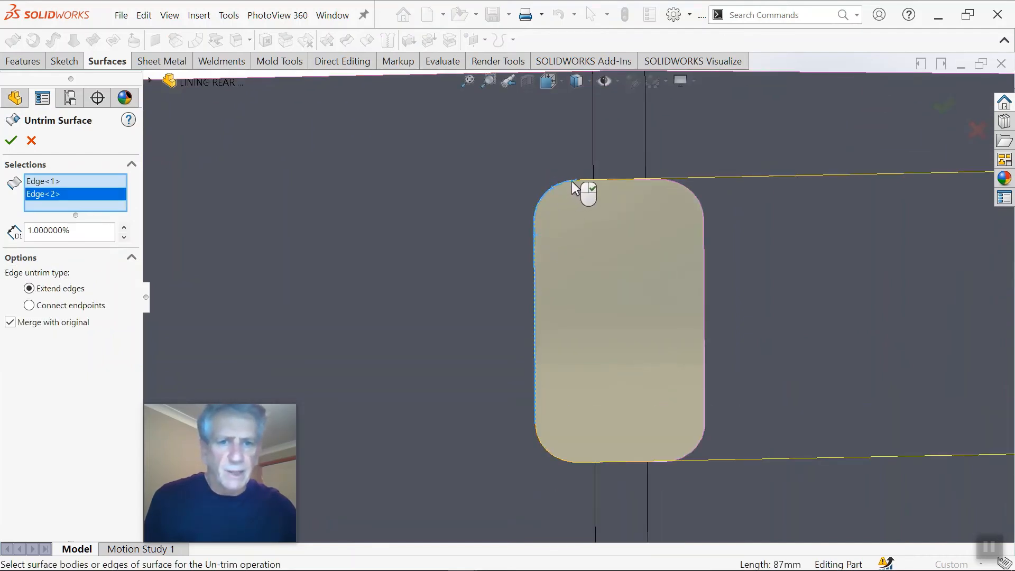
pyautogui.click(581, 179)
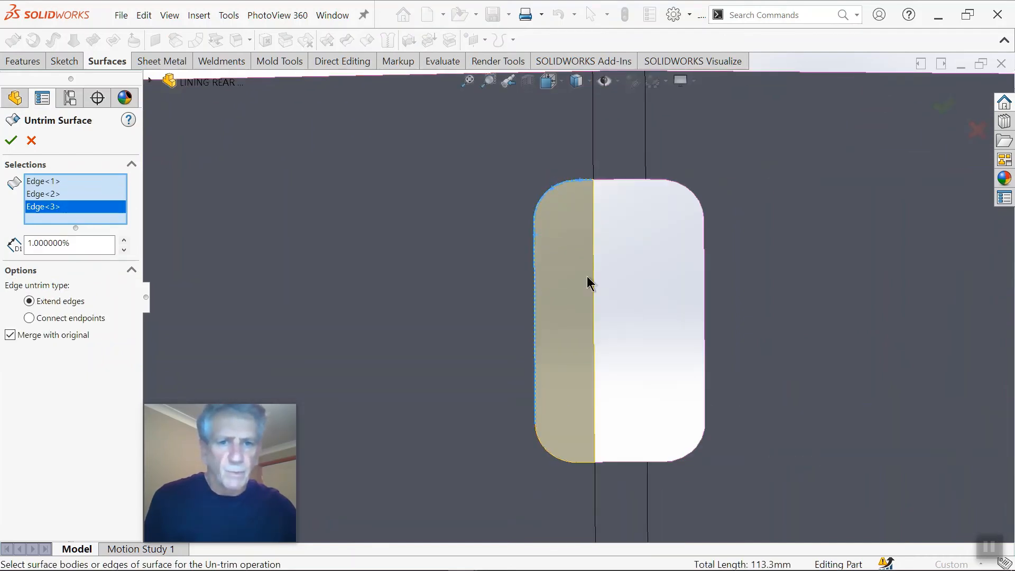
pyautogui.click(581, 462)
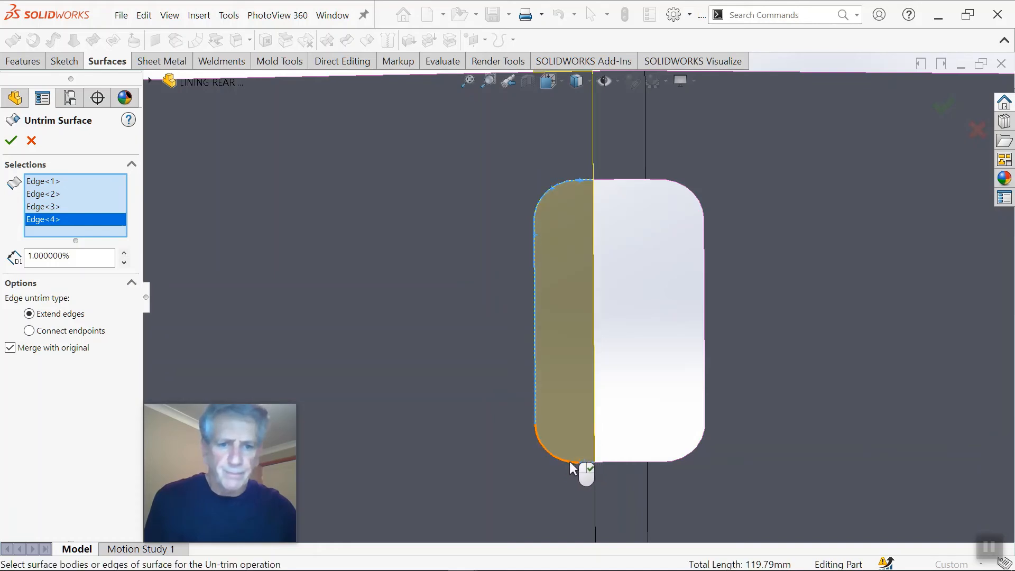
pyautogui.click(569, 462)
# Step: Add the wheel-arch-side edges of the middle slot to the Untrim Surface selection
pyautogui.scroll(4, 589, 437)
pyautogui.scroll(-3, 589, 353)
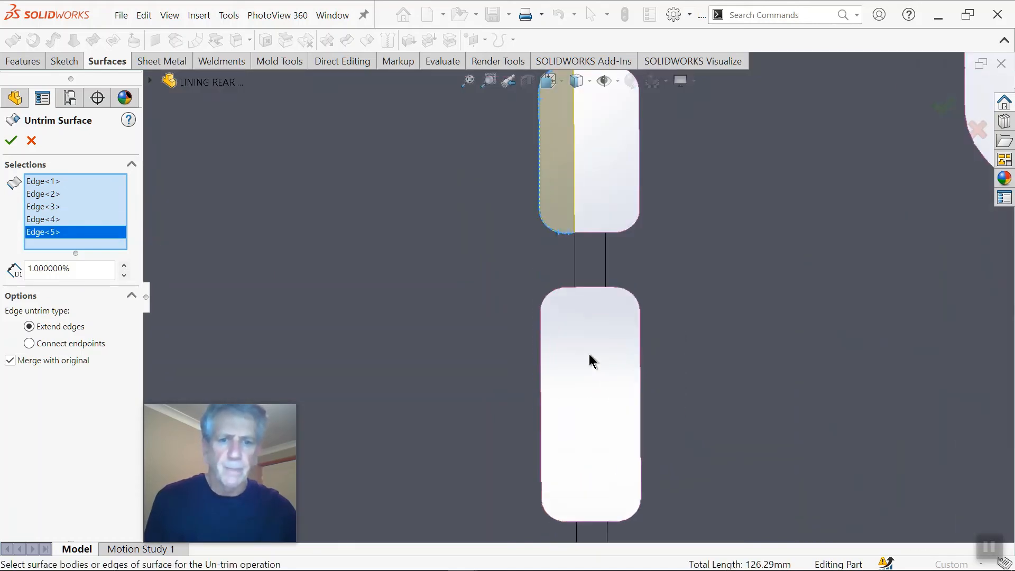
pyautogui.scroll(-2, 589, 353)
pyautogui.click(558, 237)
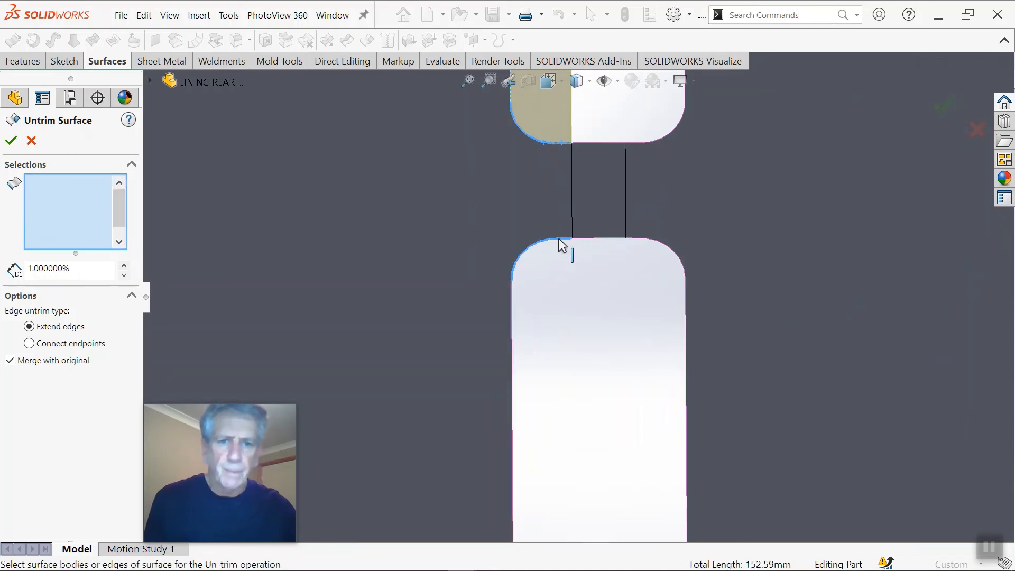
pyautogui.click(512, 331)
pyautogui.scroll(3, 555, 370)
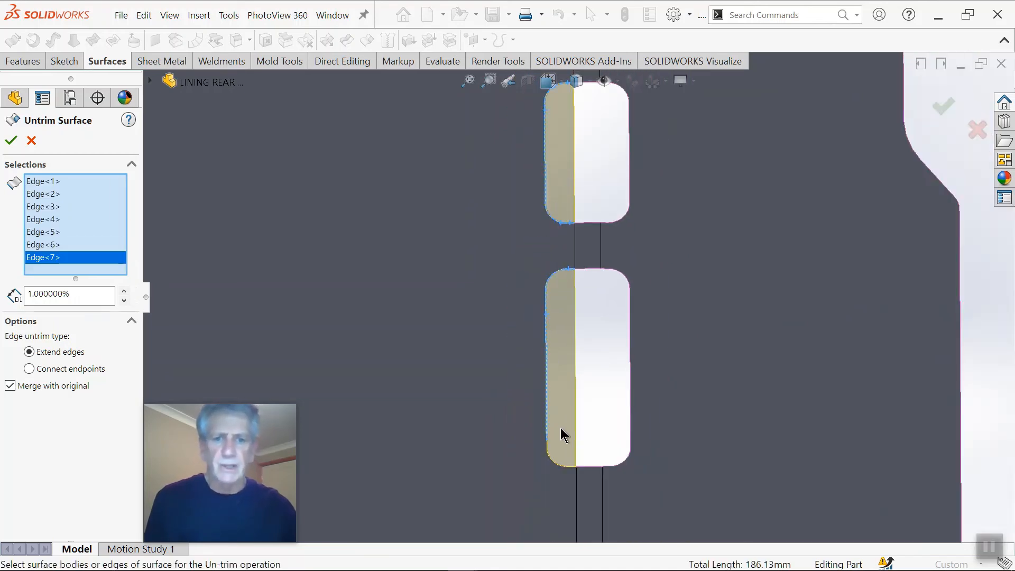
pyautogui.scroll(-3, 565, 444)
pyautogui.click(563, 458)
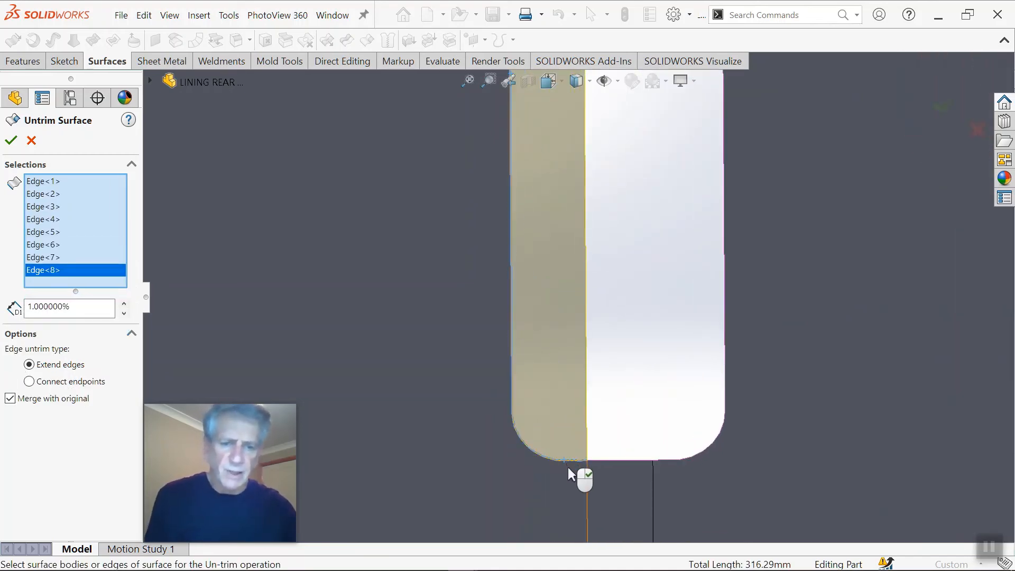
# Step: Add the short upper and lower edges on the wheel arch side of the lower slot and apply the Untrim Surface
pyautogui.scroll(4, 568, 467)
pyautogui.scroll(-5, 566, 457)
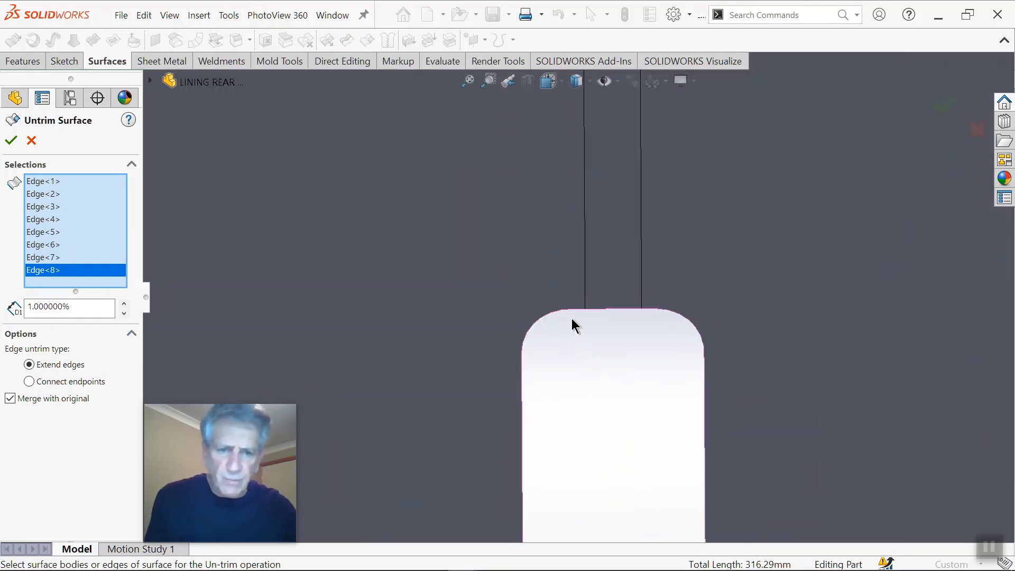
pyautogui.click(574, 314)
pyautogui.click(571, 310)
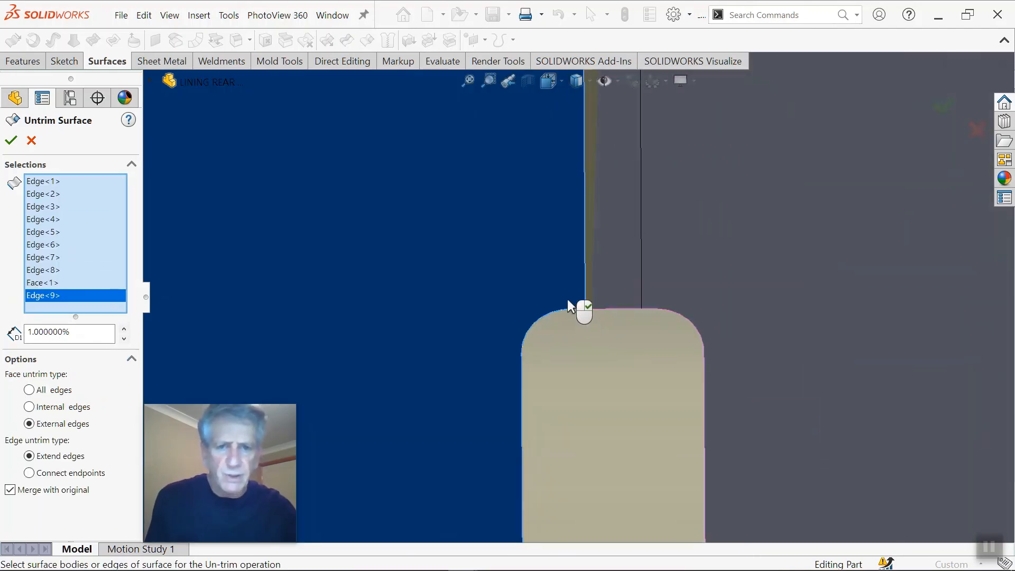
pyautogui.scroll(4, 597, 406)
pyautogui.scroll(-2, 599, 431)
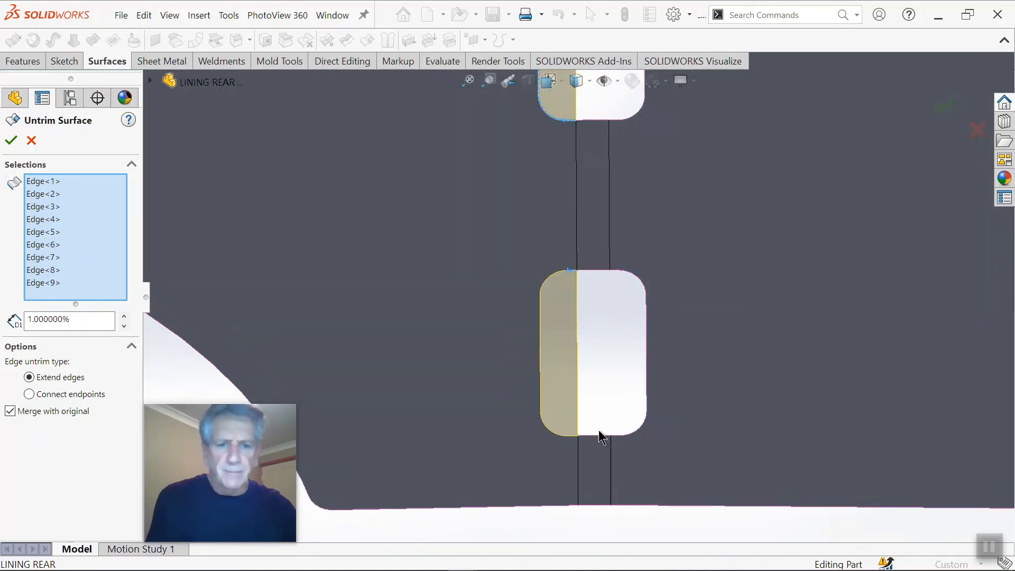
pyautogui.scroll(-3, 618, 419)
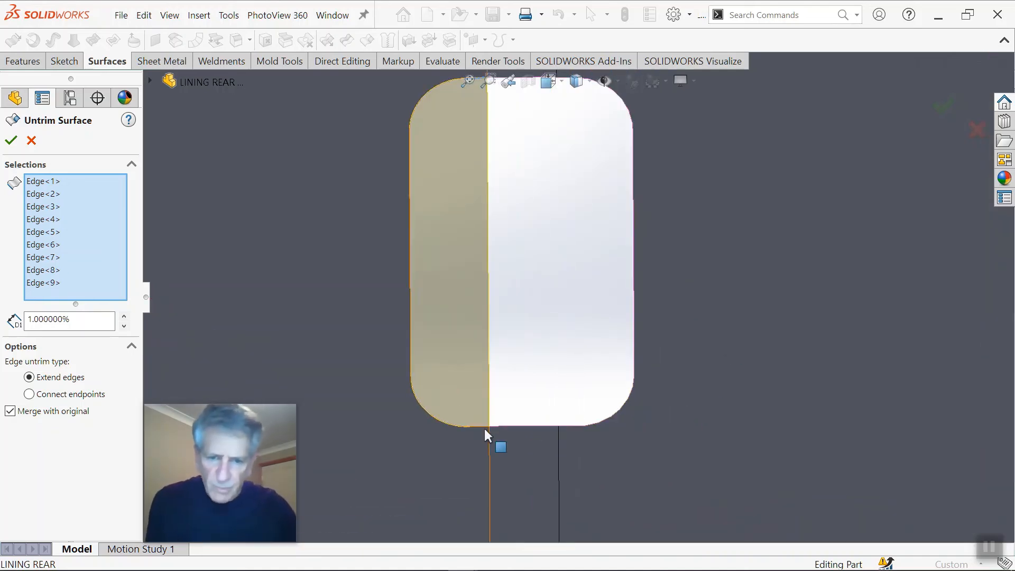
pyautogui.click(481, 427)
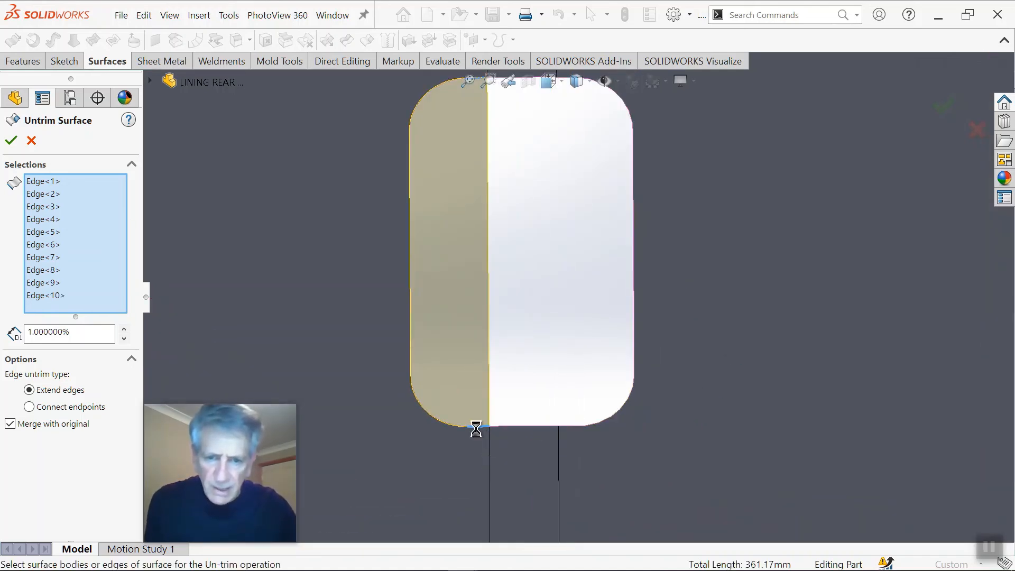
pyautogui.scroll(2, 578, 270)
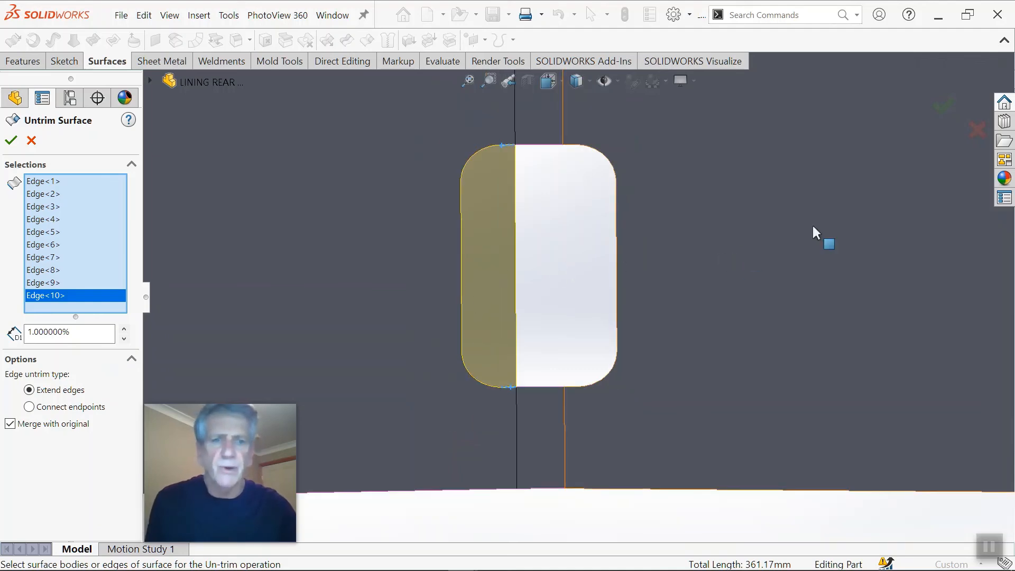
pyautogui.scroll(2, 813, 178)
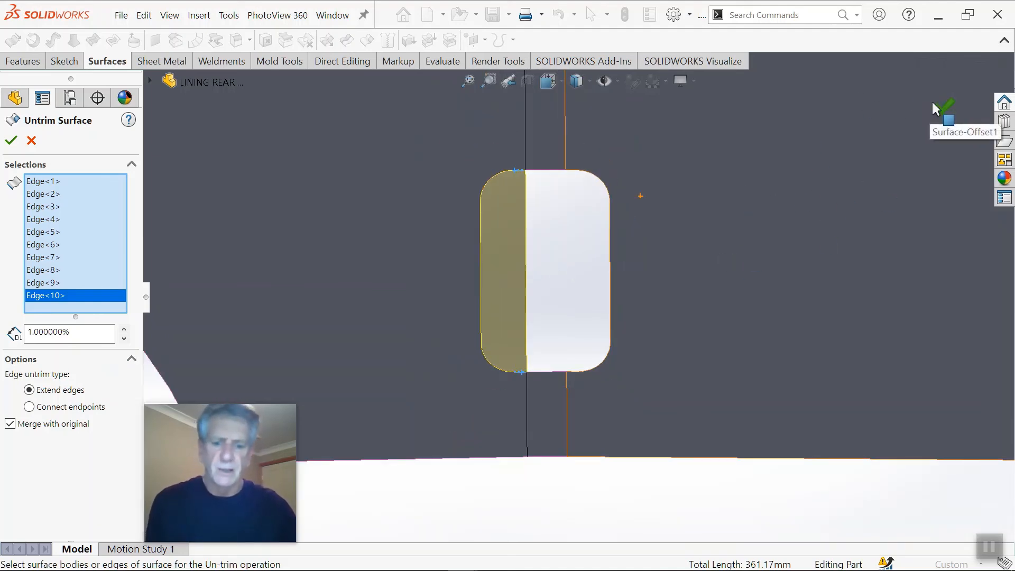
pyautogui.rightClick(758, 211)
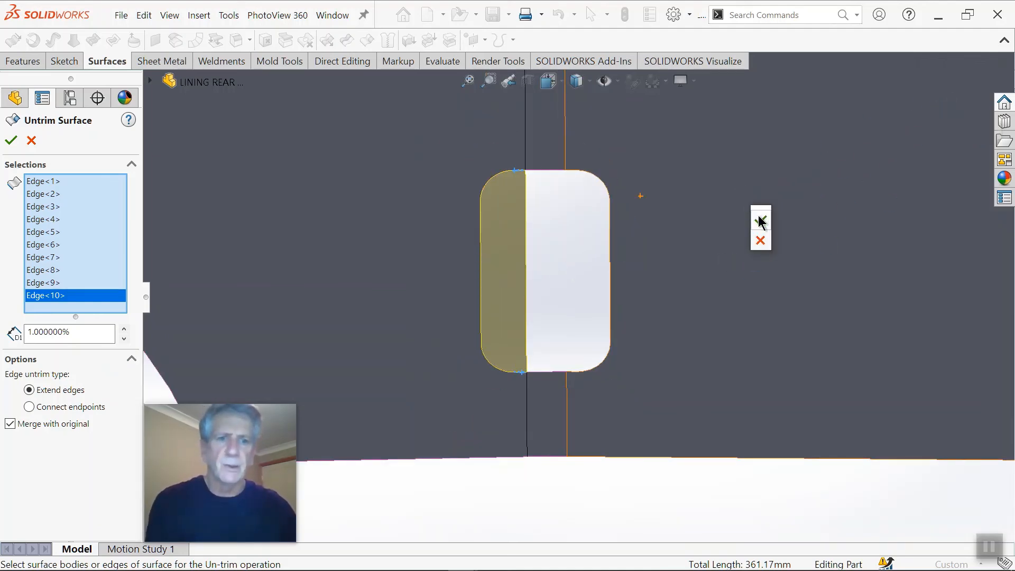
pyautogui.click(758, 215)
# Step: Start another Untrim Surface with Extend edges on the five edges of the upper slot's half facing away from the wheel arch
pyautogui.scroll(5, 537, 227)
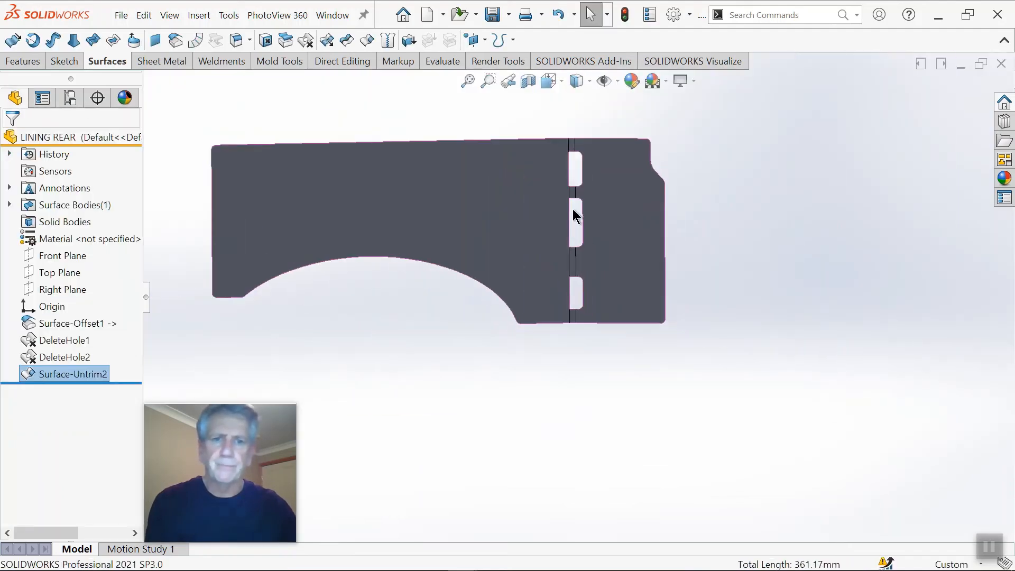
pyautogui.scroll(-1, 572, 208)
pyautogui.press('Return')
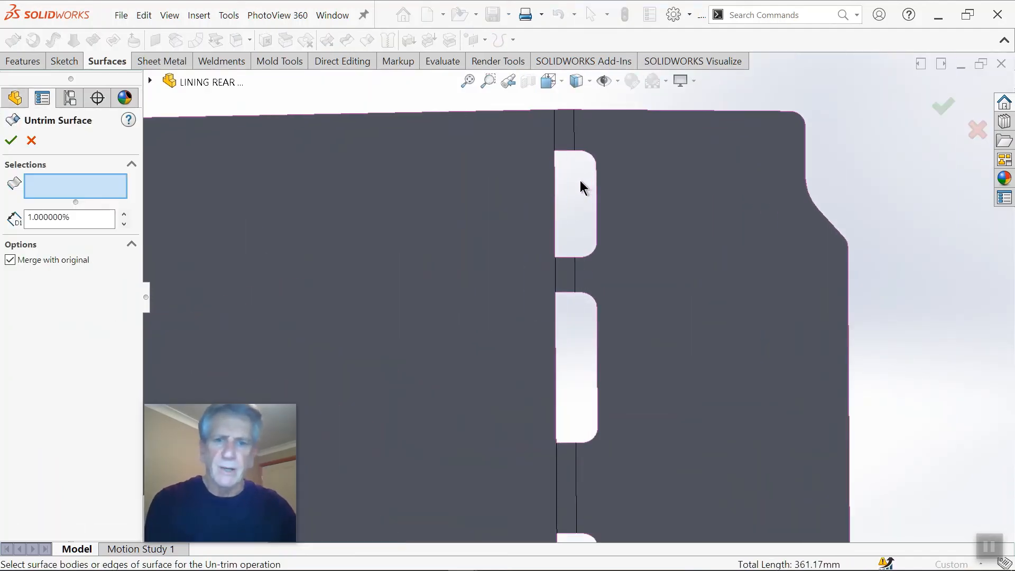
pyautogui.scroll(-3, 579, 185)
pyautogui.click(581, 165)
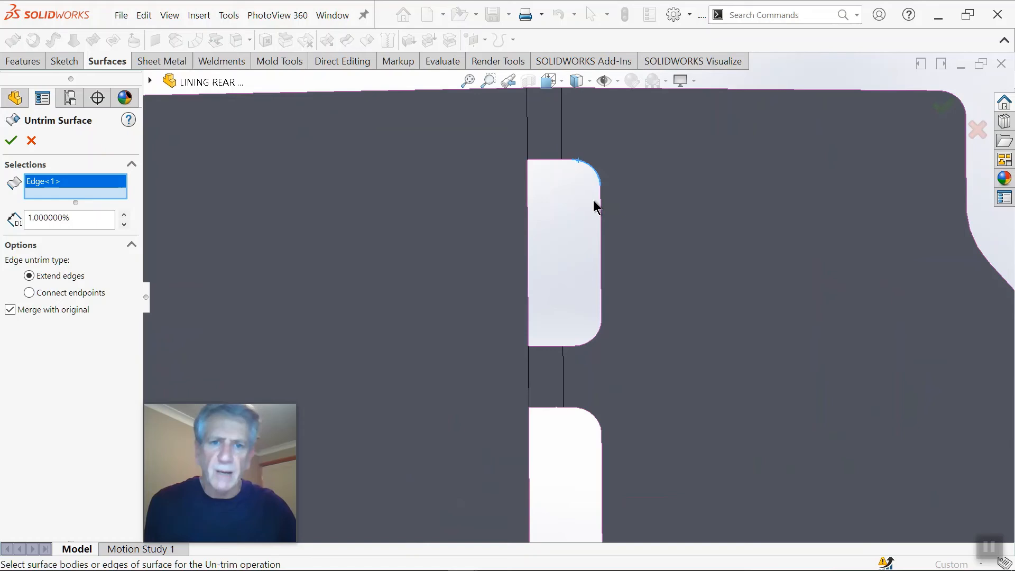
pyautogui.click(570, 162)
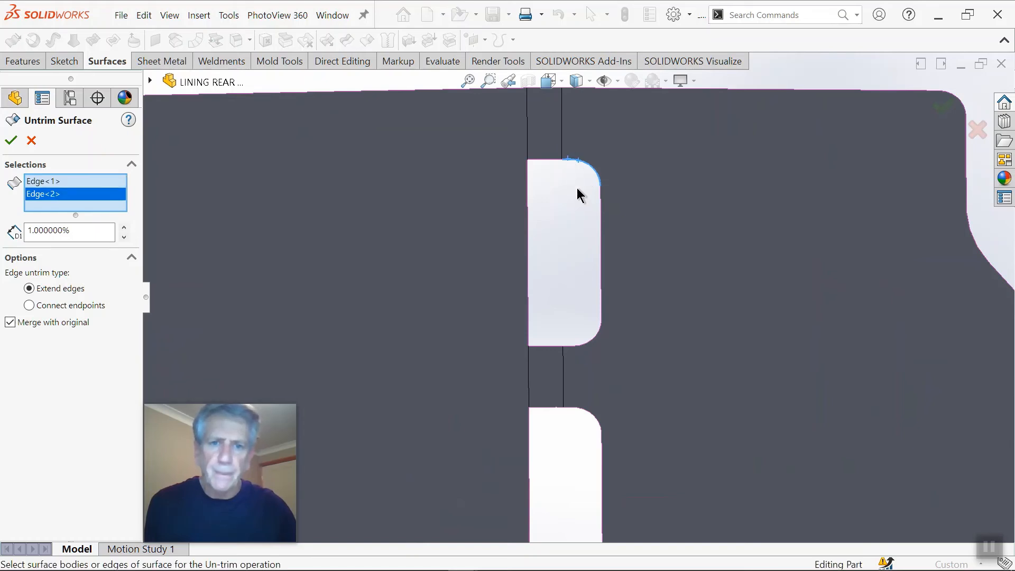
pyautogui.click(600, 209)
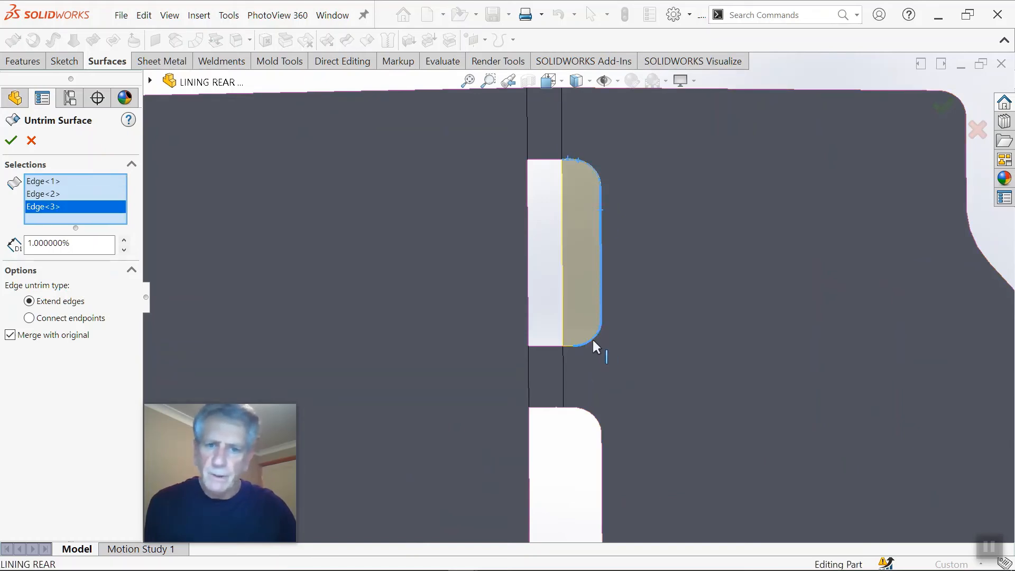
pyautogui.click(593, 341)
pyautogui.click(569, 346)
pyautogui.scroll(-2, 572, 391)
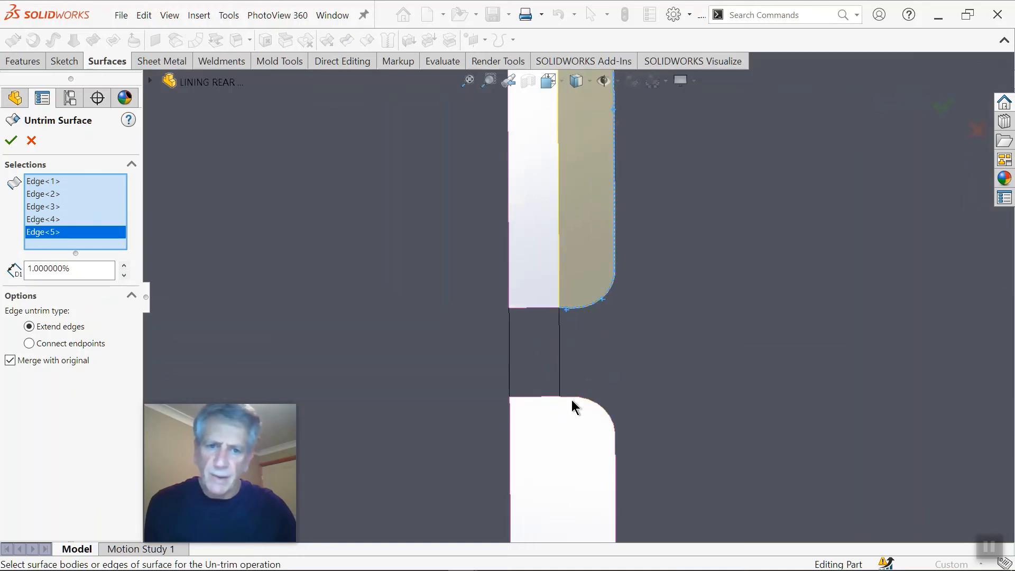
# Step: Add the short upper and lower edges of the middle slot's half facing away from the wheel arch to the Untrim Surface selection
pyautogui.click(569, 397)
pyautogui.scroll(3, 569, 397)
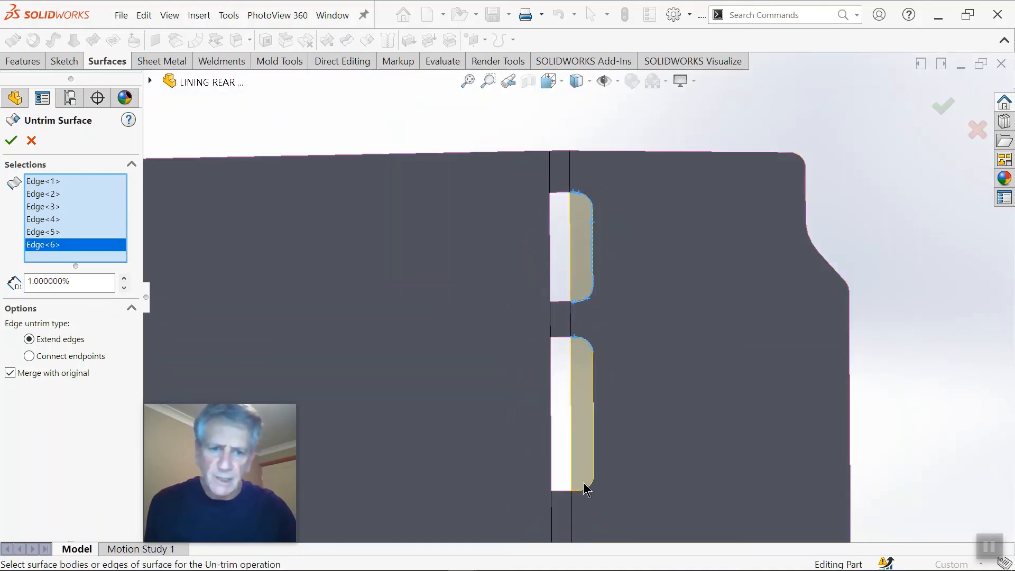
pyautogui.click(579, 490)
# Step: Add the short upper and lower edges of the lower slot's half facing away from the wheel arch and apply the Untrim Surface
pyautogui.scroll(2, 589, 496)
pyautogui.scroll(-4, 566, 453)
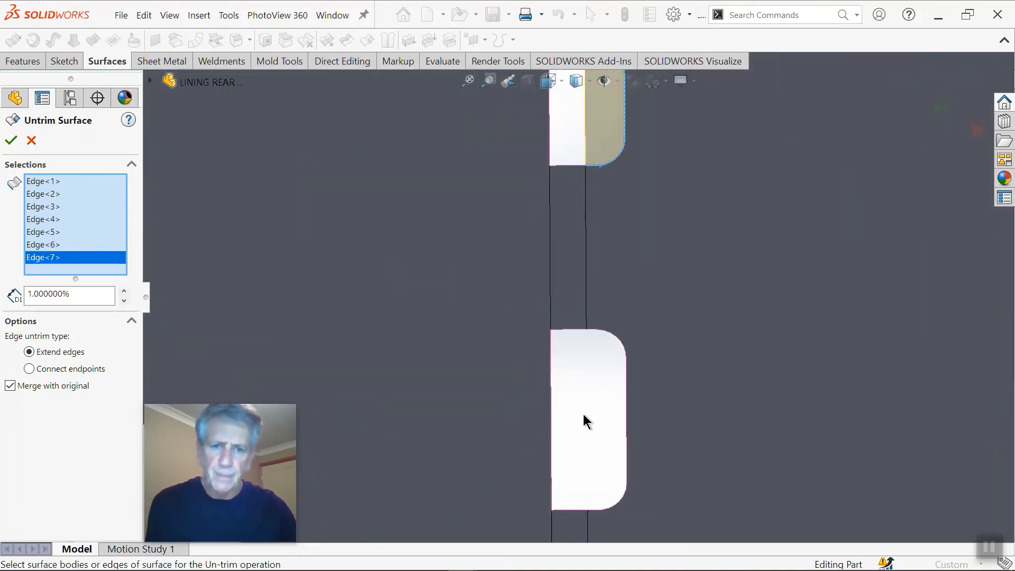
pyautogui.click(594, 330)
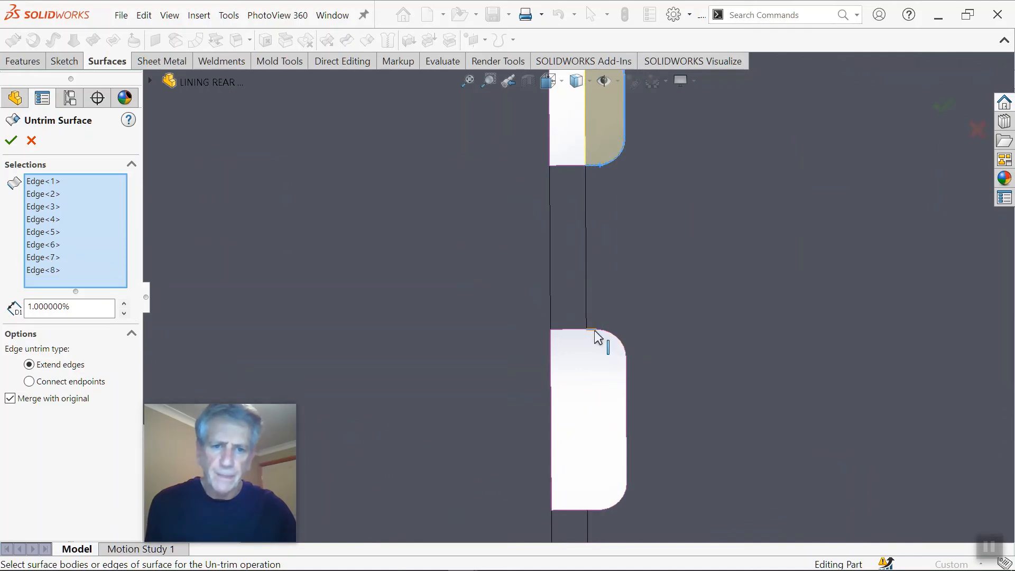
pyautogui.click(594, 509)
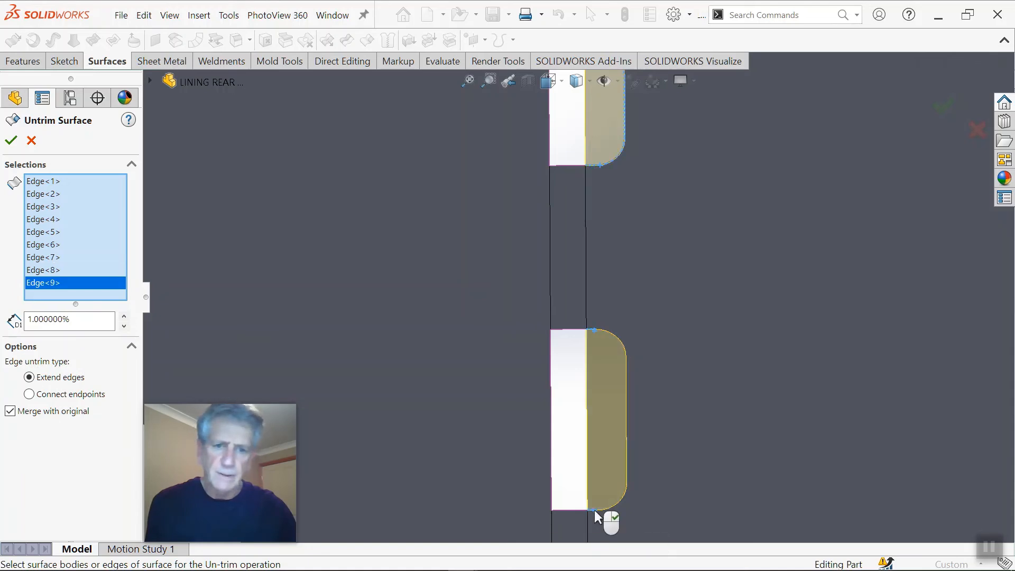
pyautogui.click(11, 140)
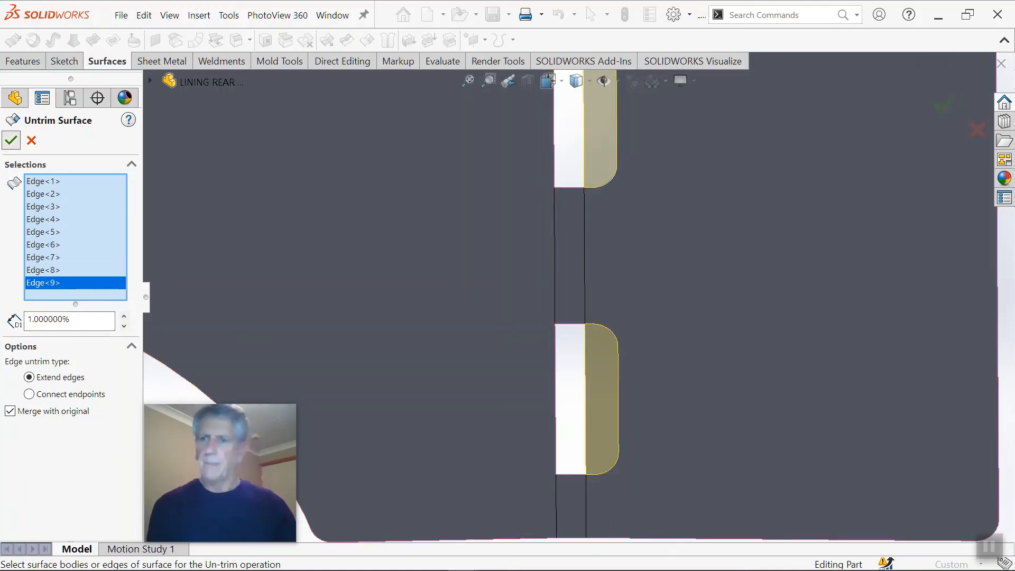
pyautogui.scroll(8, 566, 463)
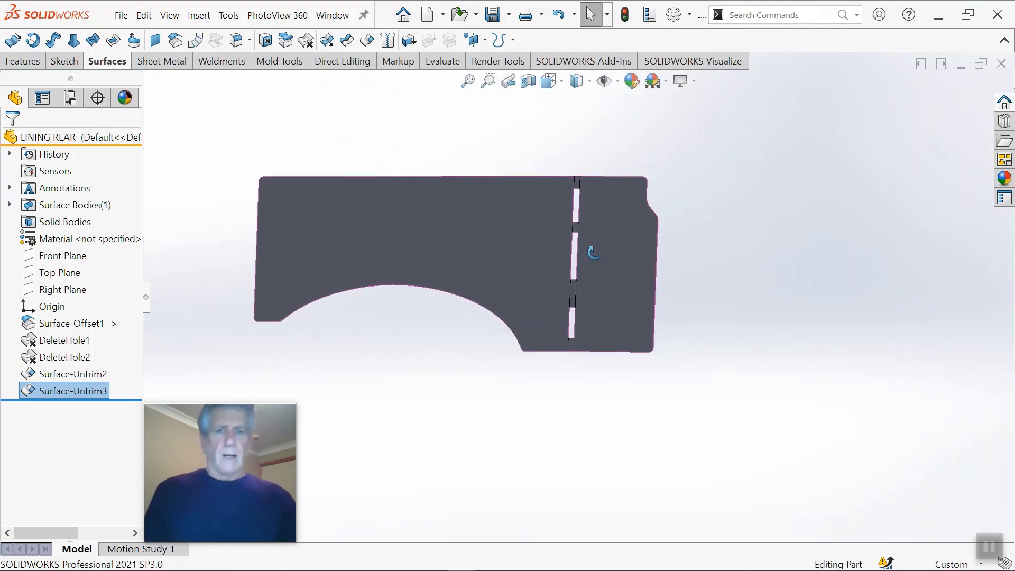
# Step: Remove the two small strip faces between the three narrow slots with Delete Face, using the Delete option
pyautogui.scroll(-3, 585, 236)
pyautogui.scroll(3, 562, 239)
pyautogui.moveTo(565, 239); pyautogui.dragTo(574, 257, button='middle')
pyautogui.scroll(-3, 507, 232)
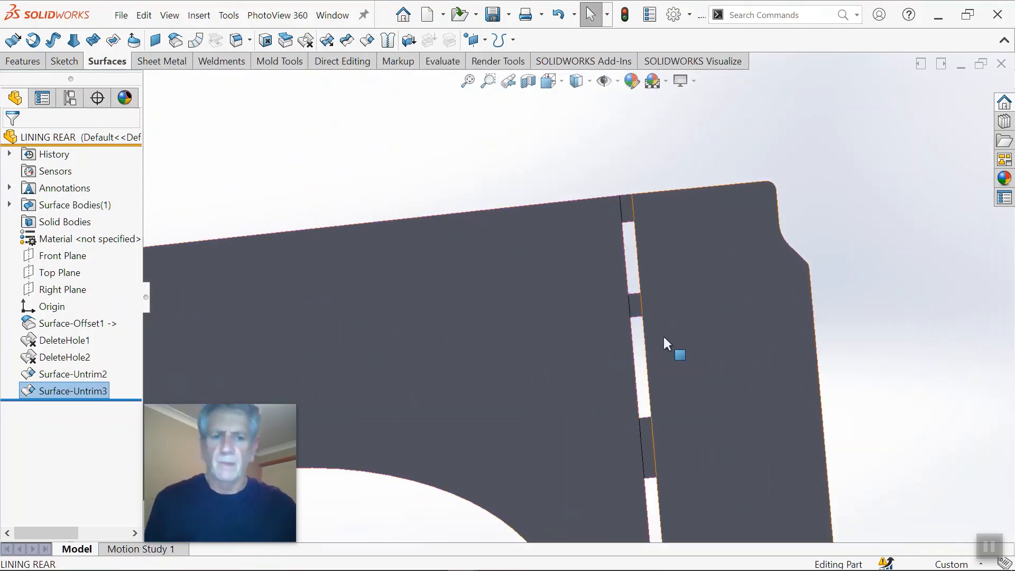
pyautogui.scroll(2, 665, 353)
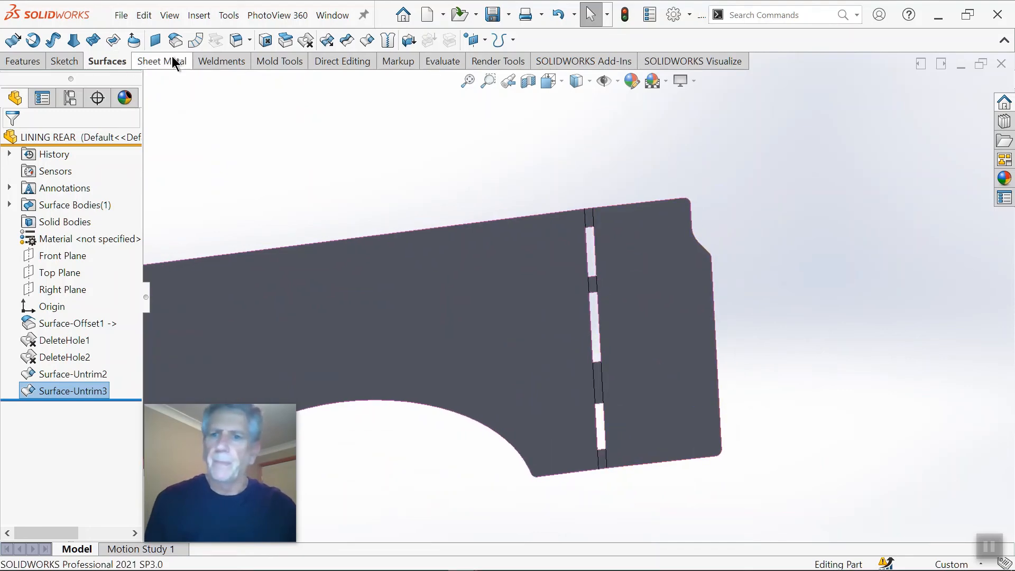
pyautogui.click(265, 41)
pyautogui.scroll(-5, 576, 285)
pyautogui.click(614, 249)
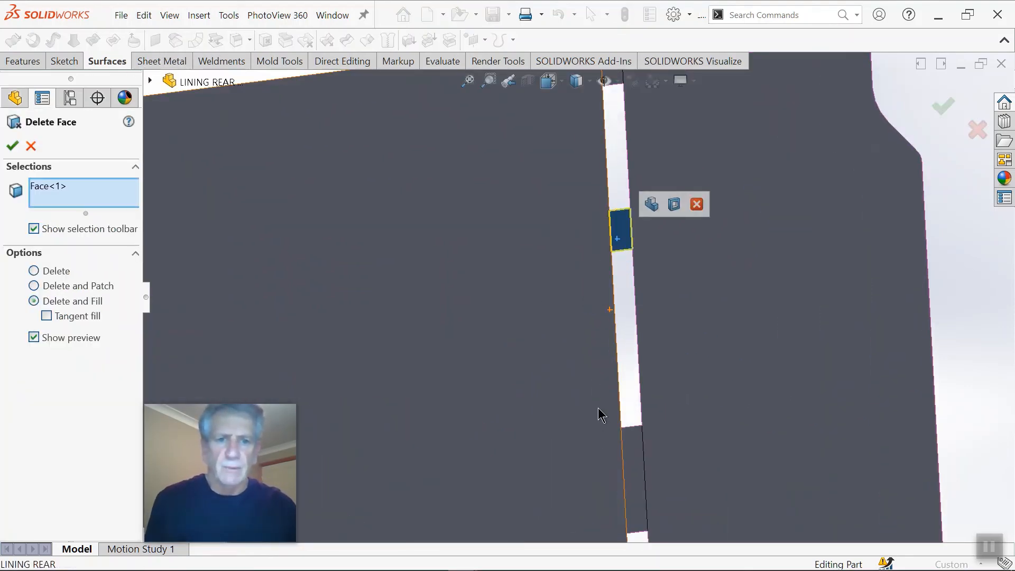
pyautogui.click(632, 471)
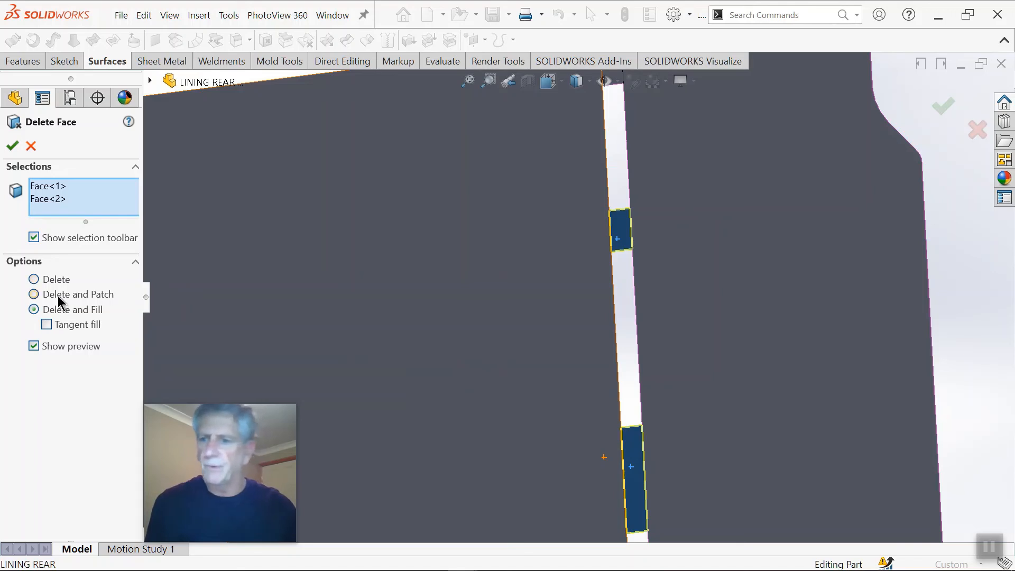
pyautogui.click(35, 280)
pyautogui.scroll(3, 649, 390)
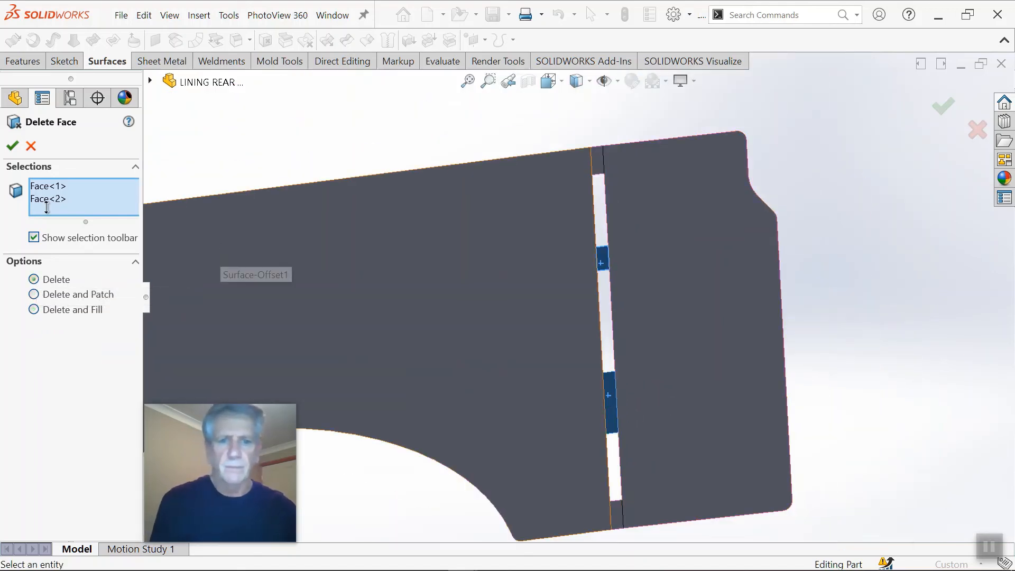
pyautogui.click(12, 147)
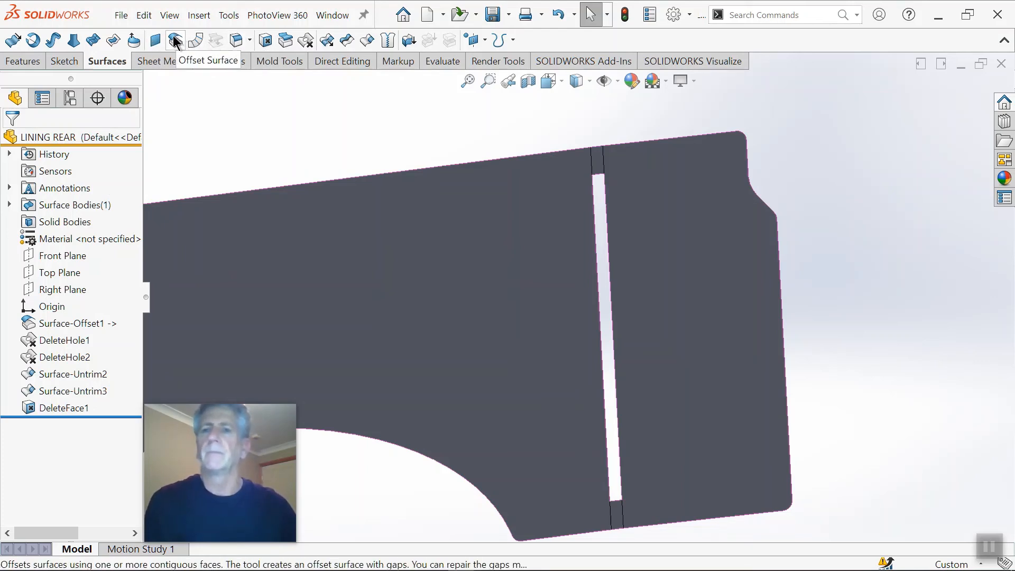
# Step: Start a Boundary Surface to fill the long narrow opening
pyautogui.click(93, 41)
pyautogui.scroll(-2, 661, 246)
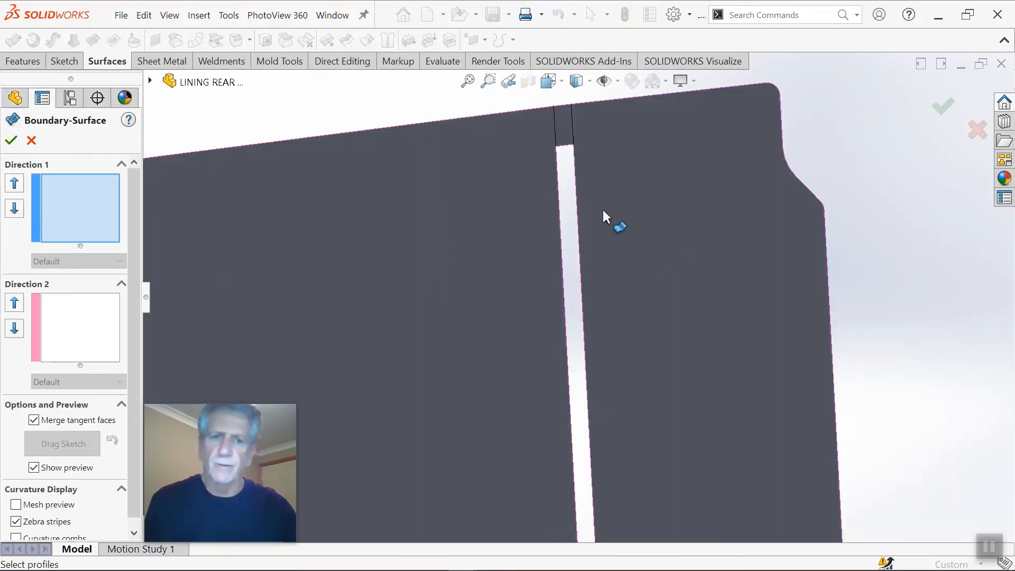
pyautogui.scroll(-2, 569, 166)
pyautogui.click(563, 154)
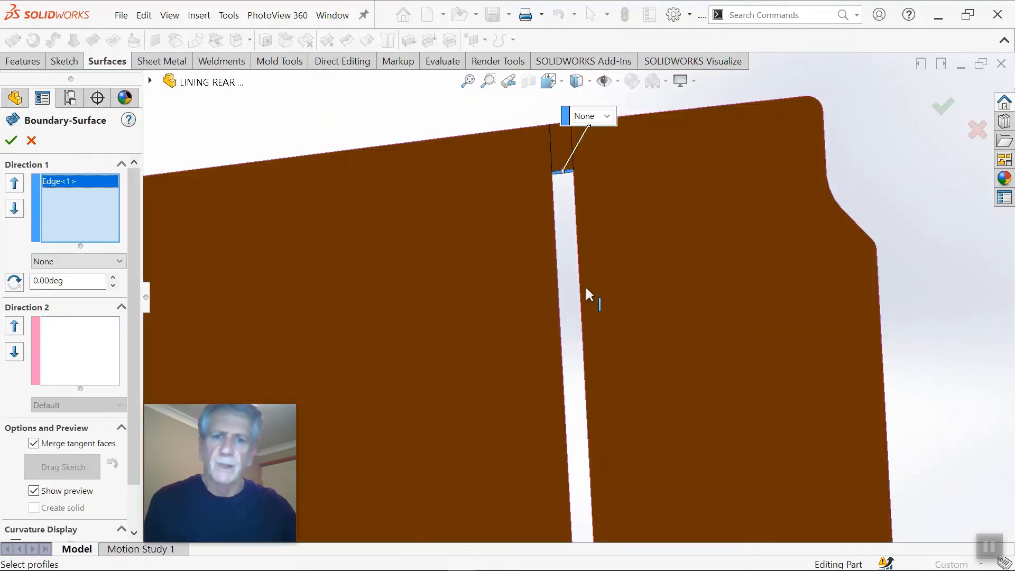
pyautogui.scroll(2, 586, 317)
pyautogui.scroll(-2, 577, 267)
pyautogui.scroll(-3, 561, 222)
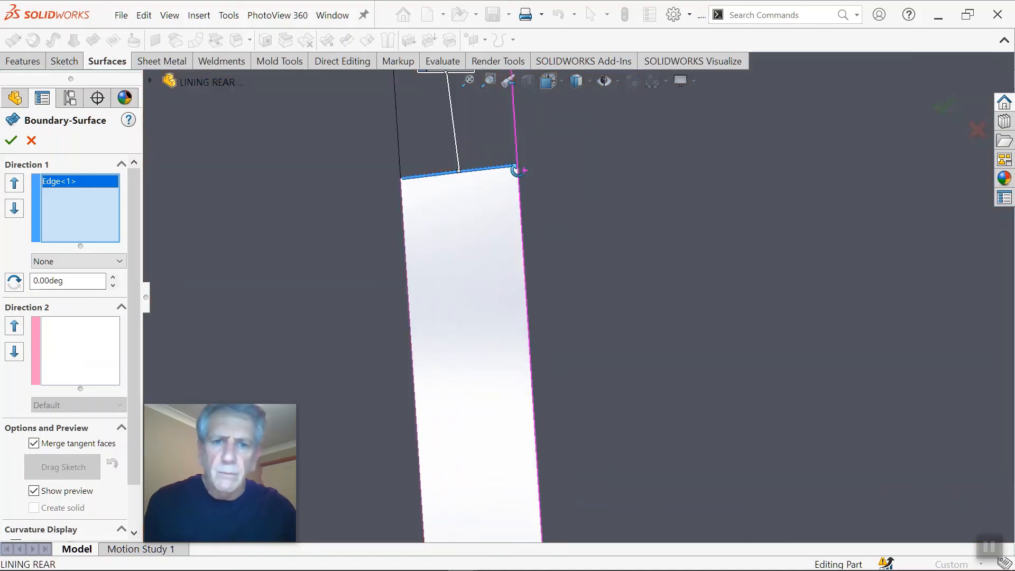
pyautogui.scroll(-2, 491, 177)
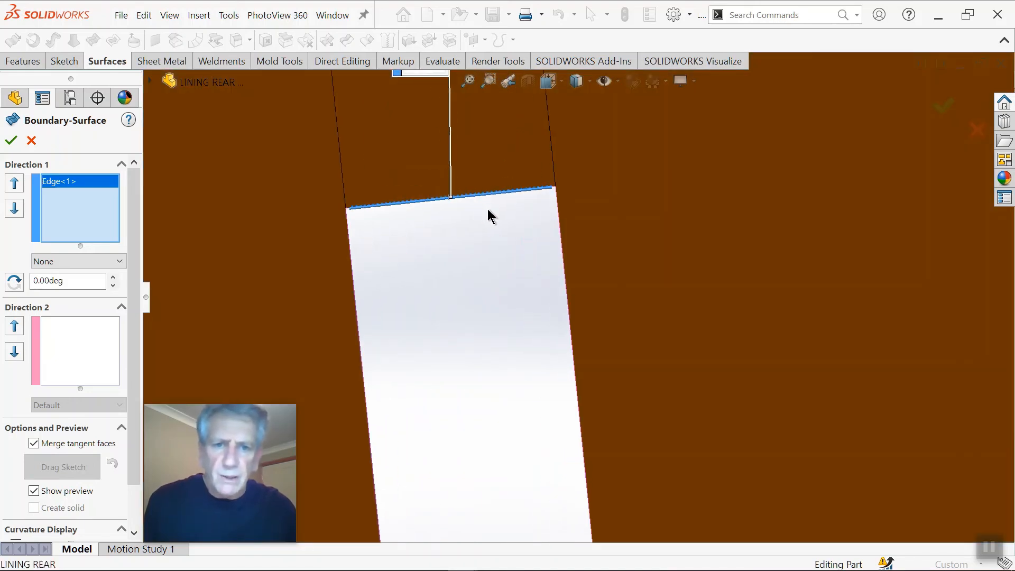
pyautogui.press('Delete')
# Step: Use SelectionManager to group the three edge segments at the opening's upper end as the first Direction 1 profile
pyautogui.rightClick(64, 192)
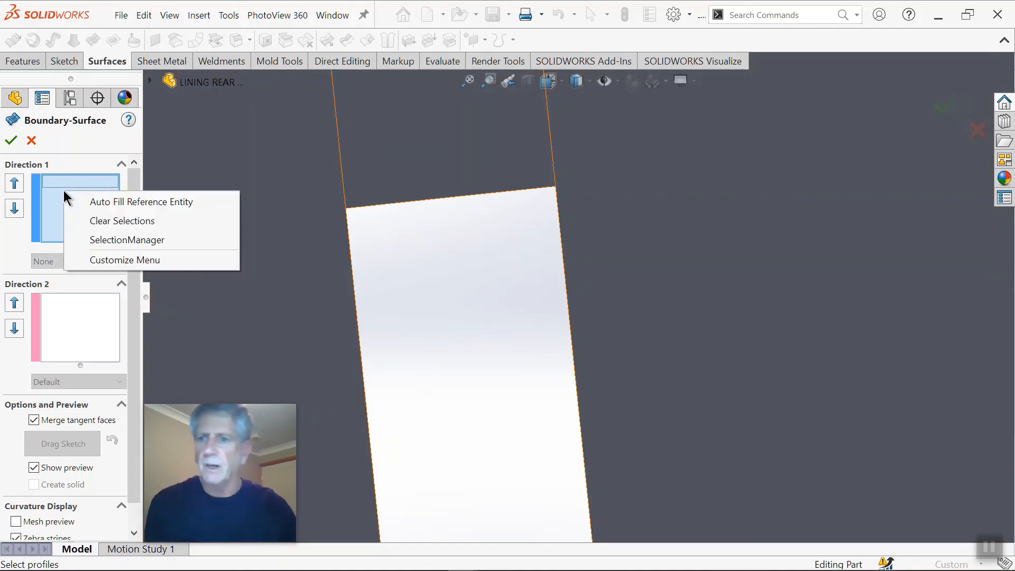
pyautogui.click(105, 238)
pyautogui.scroll(4, 431, 248)
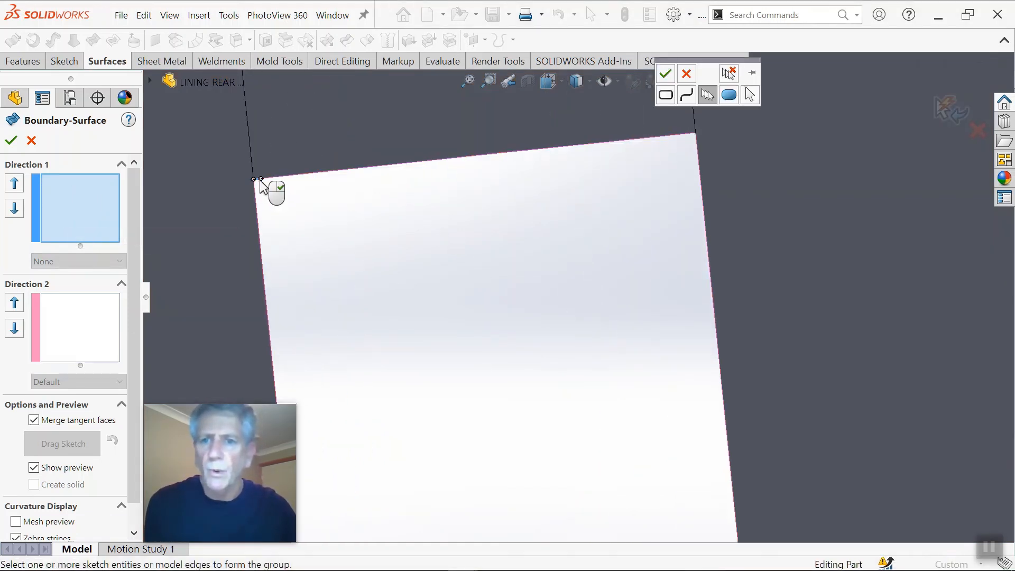
pyautogui.click(286, 179)
pyautogui.scroll(2, 697, 163)
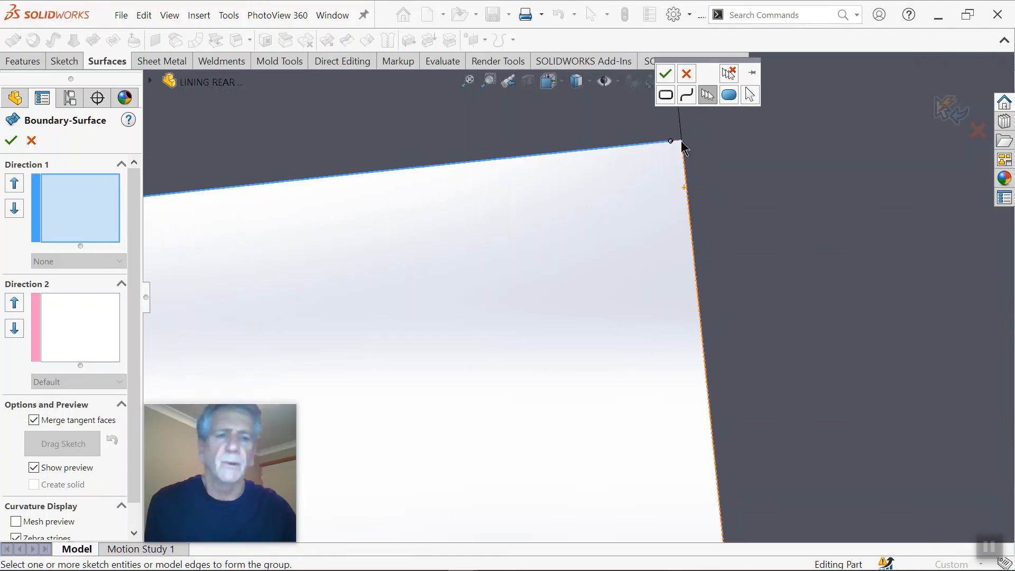
pyautogui.scroll(2, 679, 141)
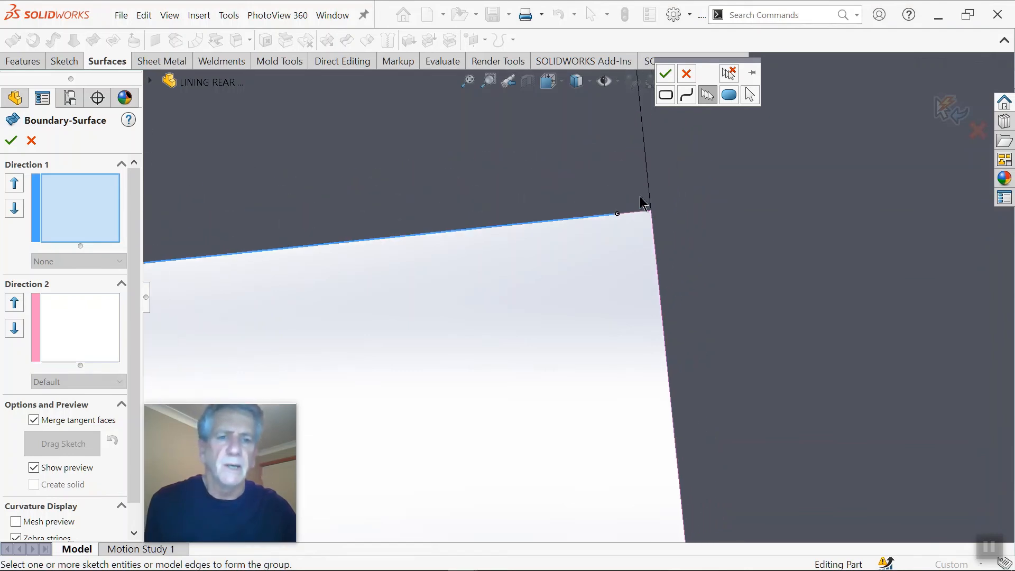
pyautogui.click(637, 212)
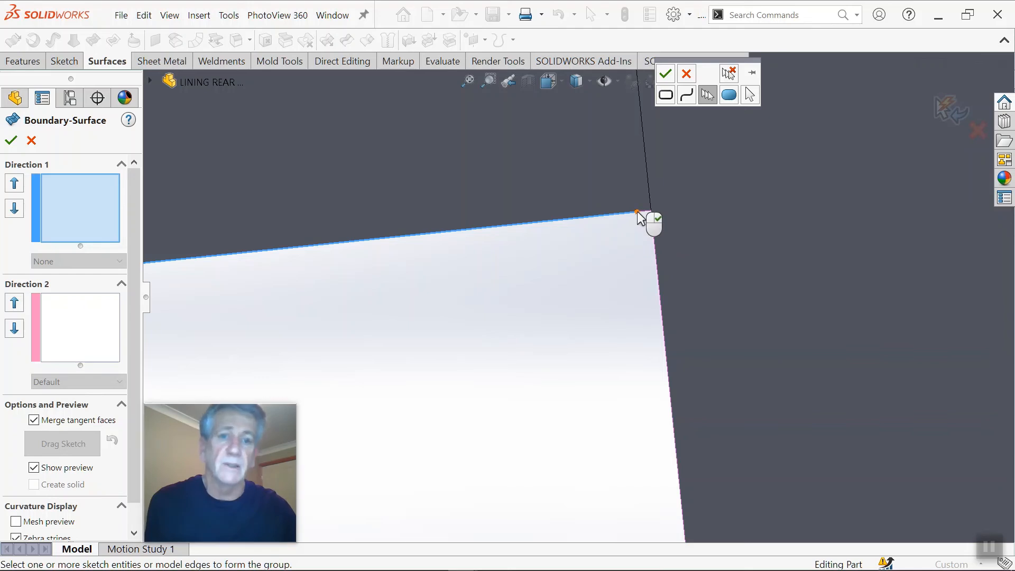
pyautogui.click(644, 212)
pyautogui.scroll(-3, 665, 142)
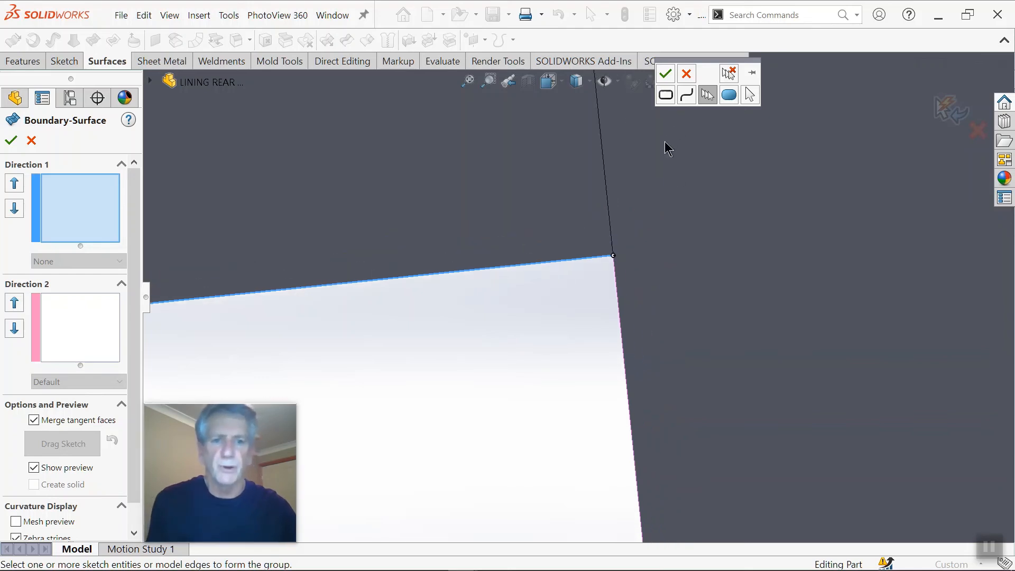
pyautogui.click(665, 74)
# Step: Group the three edge segments at the opening's lower end as the second Direction 1 profile with SelectionManager and create the boundary surface
pyautogui.scroll(-4, 462, 363)
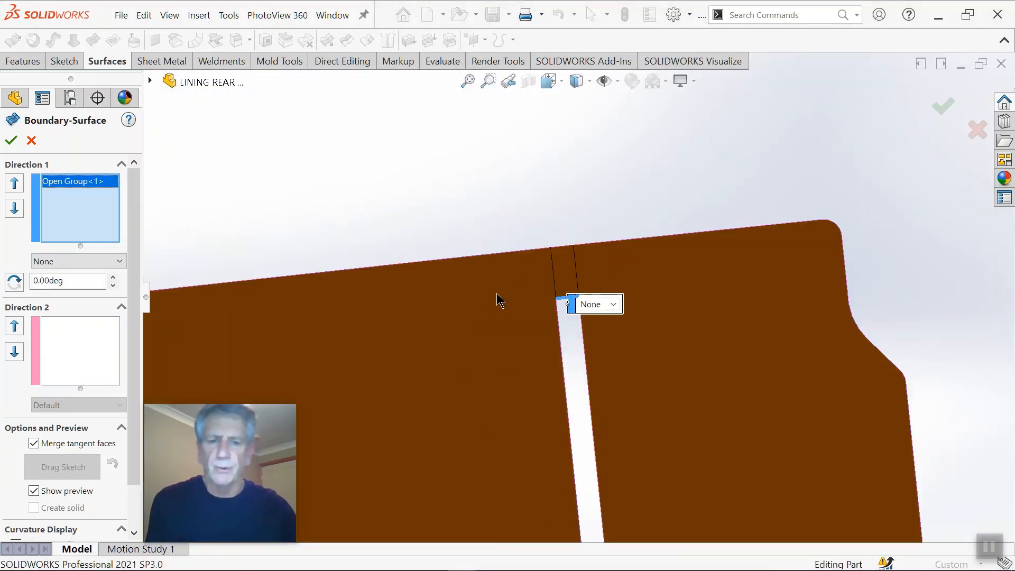
pyautogui.moveTo(498, 299); pyautogui.dragTo(566, 352, button='middle')
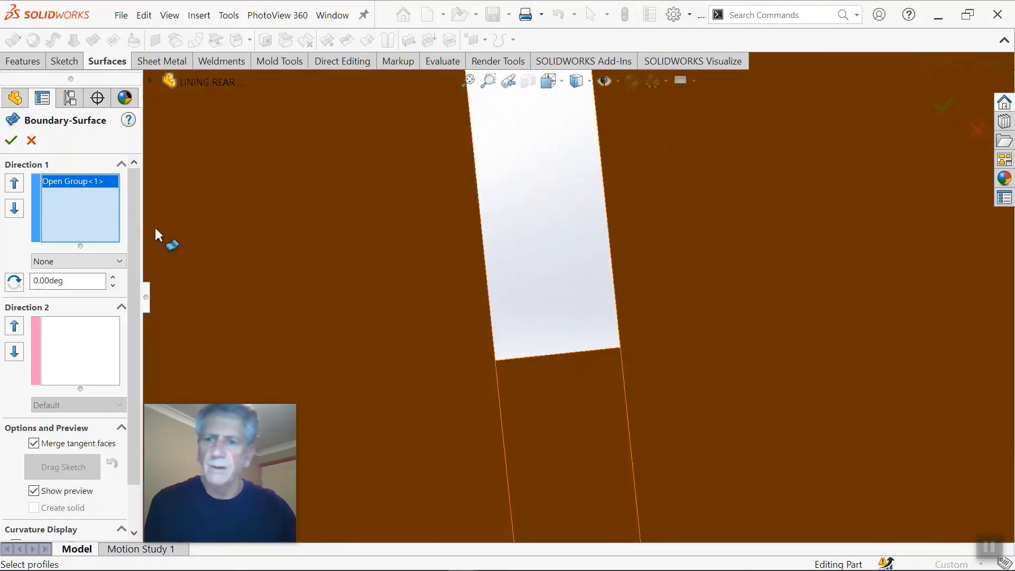
pyautogui.rightClick(108, 209)
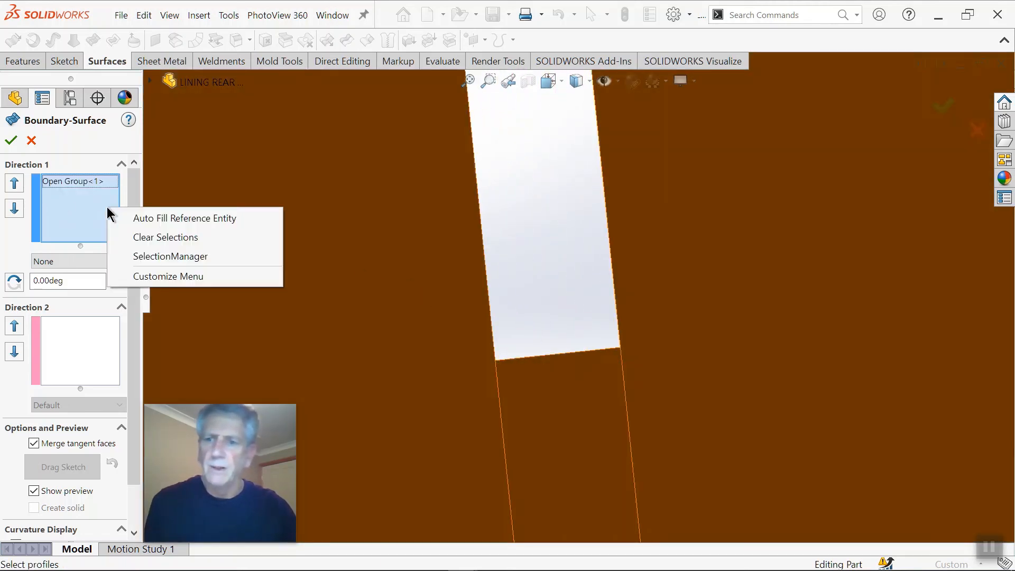
pyautogui.click(147, 255)
pyautogui.scroll(4, 566, 363)
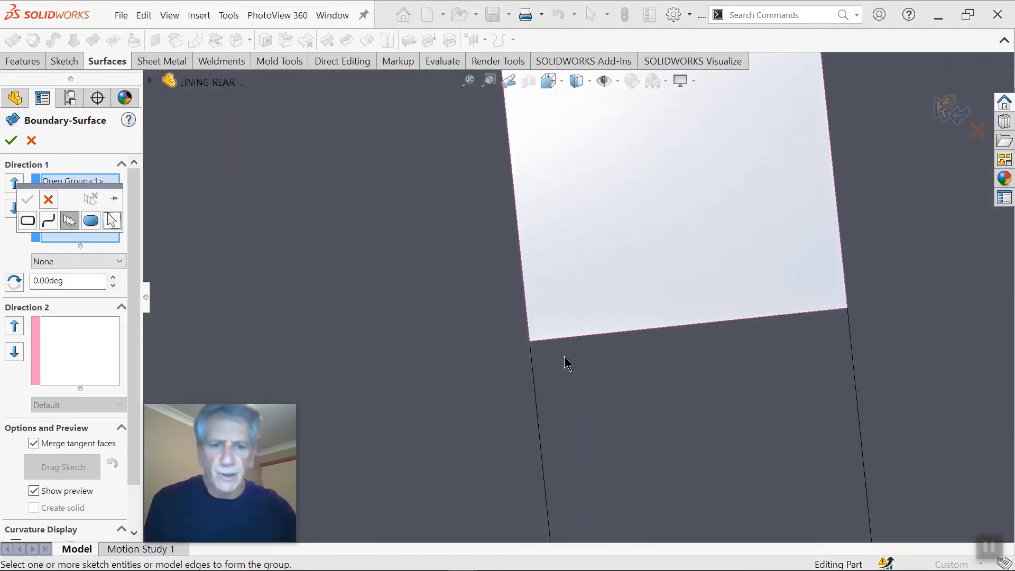
pyautogui.click(542, 341)
pyautogui.scroll(3, 544, 340)
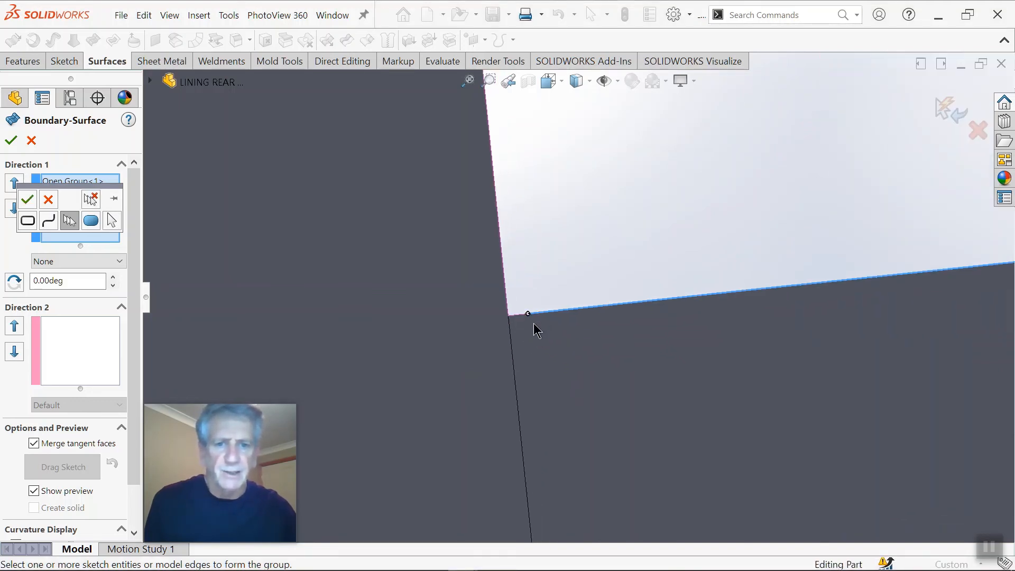
pyautogui.click(518, 316)
pyautogui.scroll(-6, 794, 340)
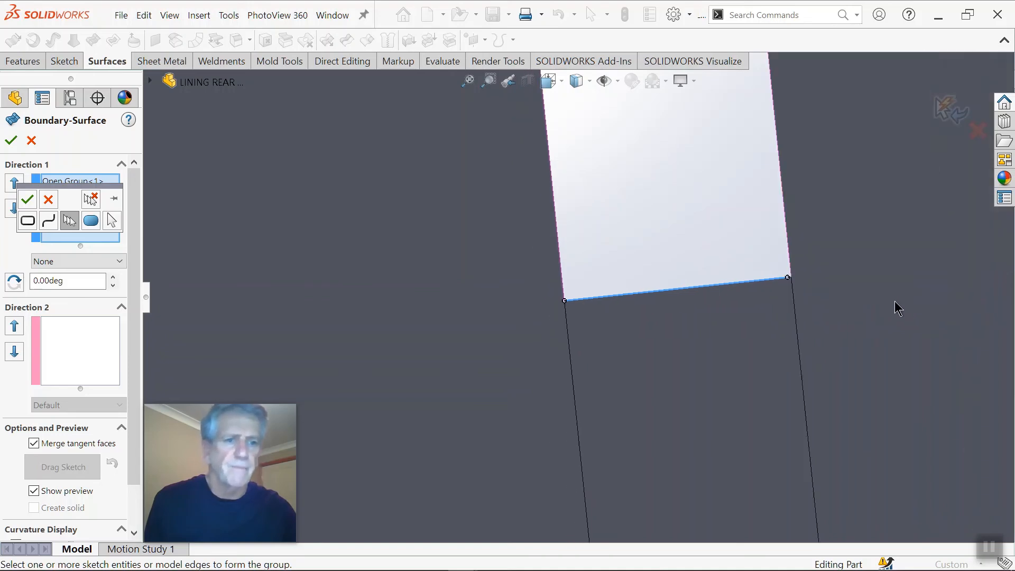
pyautogui.scroll(5, 819, 285)
pyautogui.scroll(4, 603, 280)
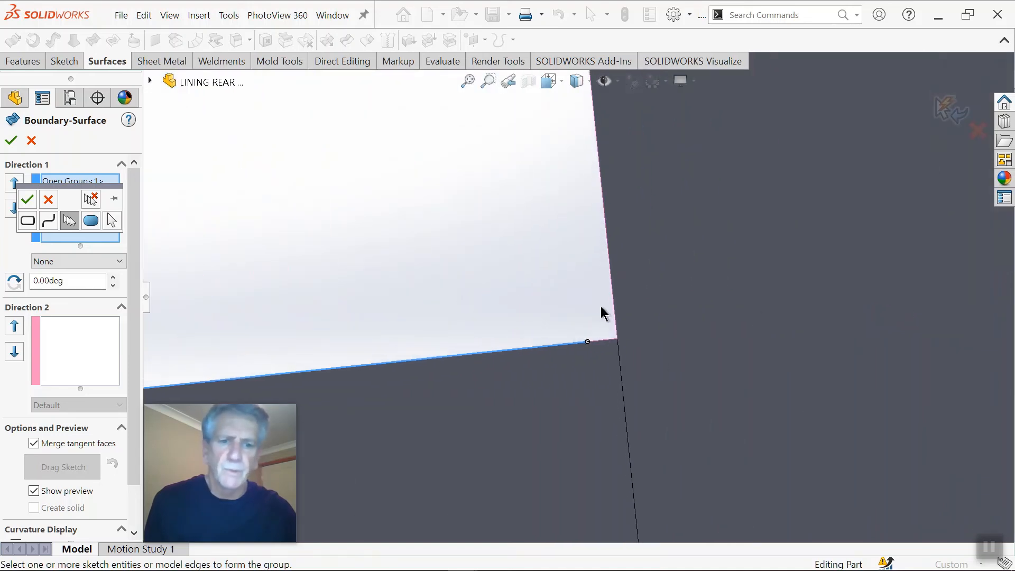
pyautogui.click(606, 344)
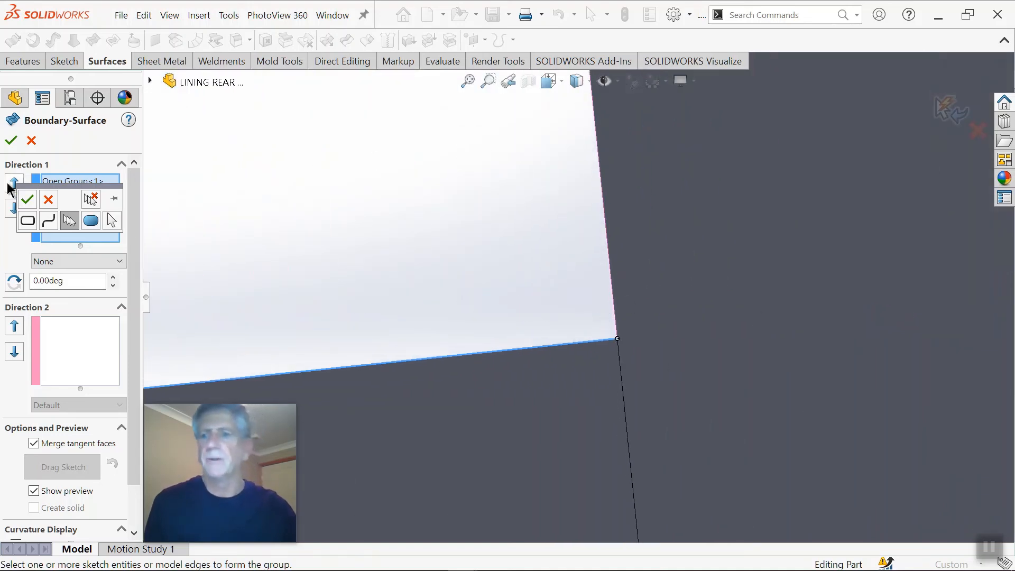
pyautogui.click(11, 140)
# Step: Examine the filled strip and its boundaries with the surrounding panel from both ends and at an angle
pyautogui.scroll(-5, 442, 347)
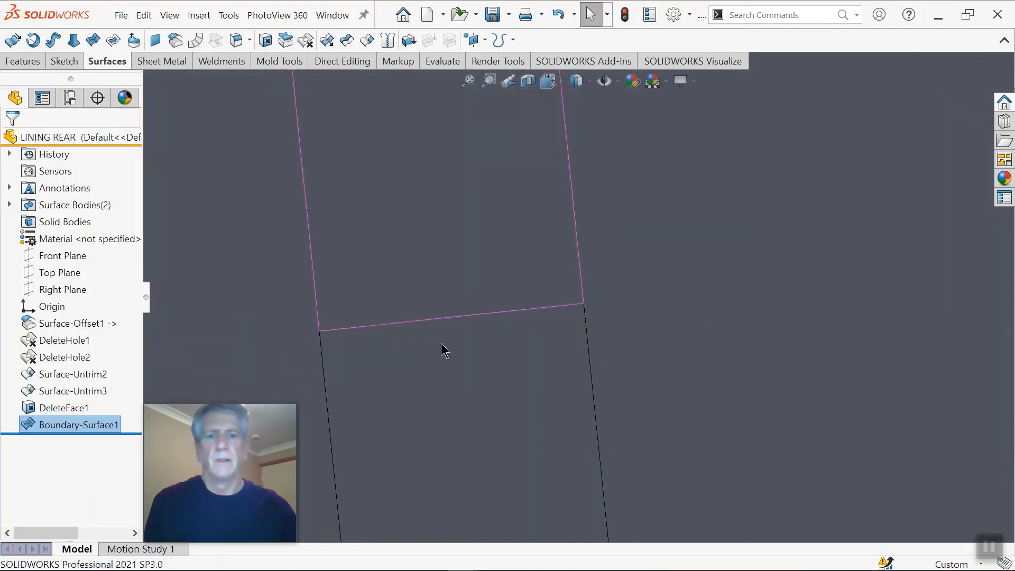
pyautogui.scroll(-4, 545, 301)
pyautogui.scroll(2, 517, 256)
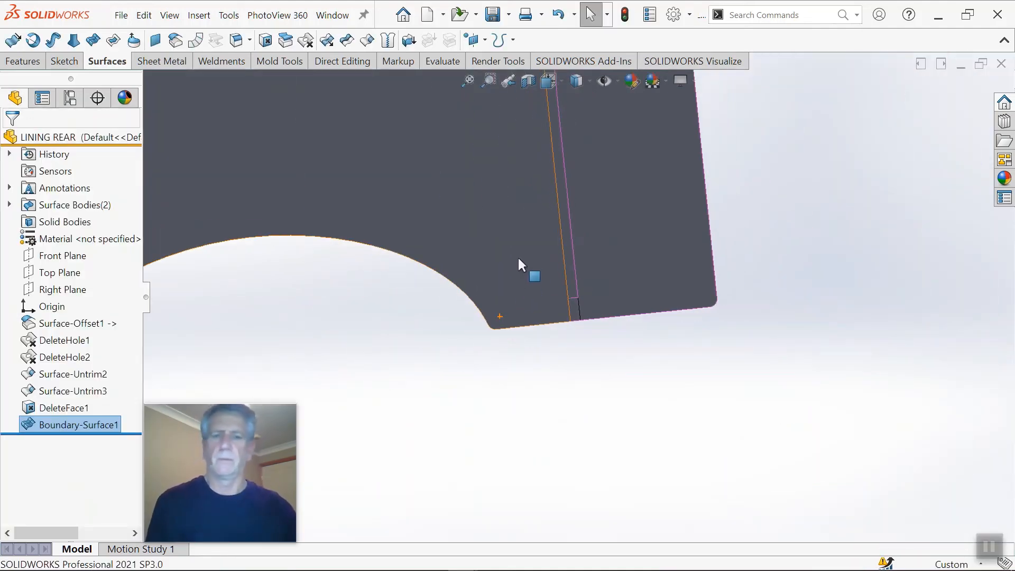
pyautogui.click(571, 347)
pyautogui.scroll(-7, 563, 205)
pyautogui.moveTo(542, 197); pyautogui.dragTo(591, 172, button='middle')
pyautogui.scroll(-5, 589, 209)
pyautogui.scroll(5, 587, 221)
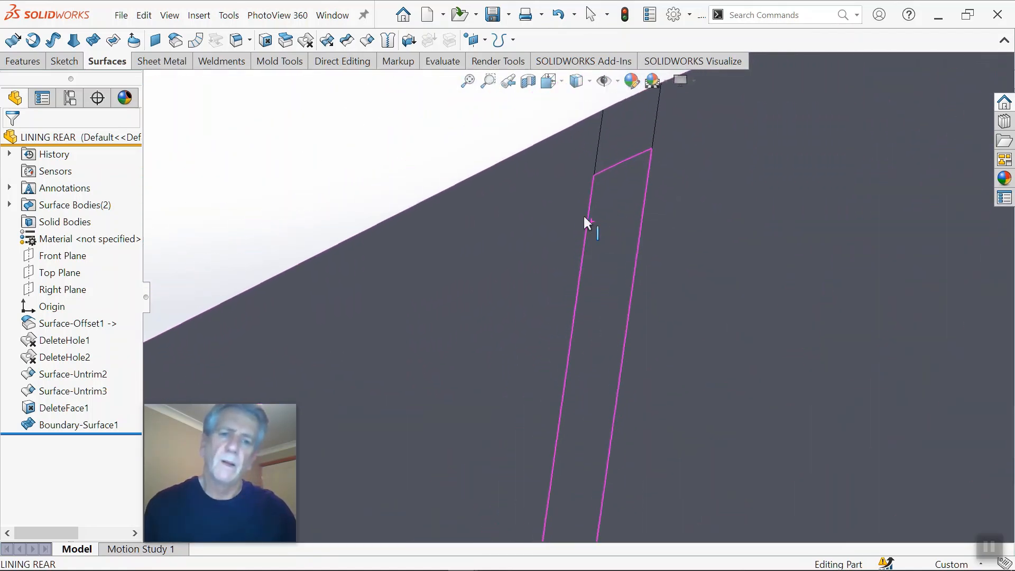
# Step: Knit the DeleteFace1 and Boundary-Surface1 surface bodies into a single surface
pyautogui.click(387, 41)
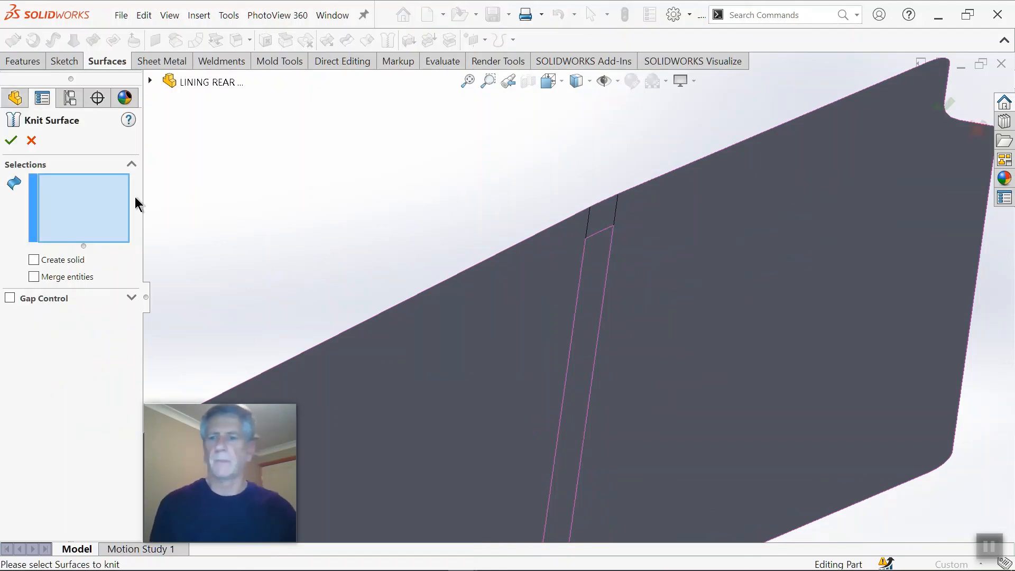
pyautogui.click(150, 80)
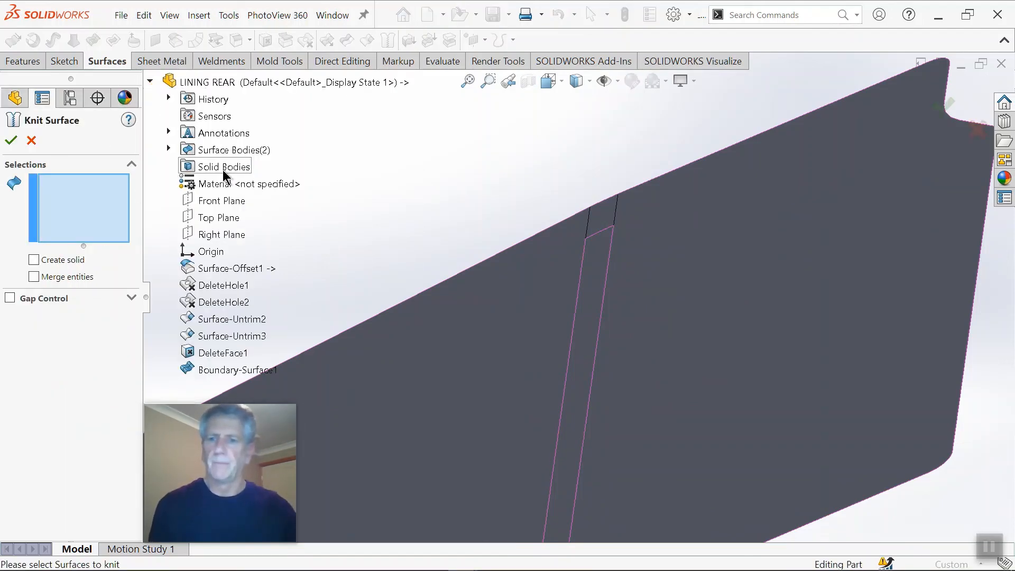
pyautogui.click(169, 148)
pyautogui.click(220, 168)
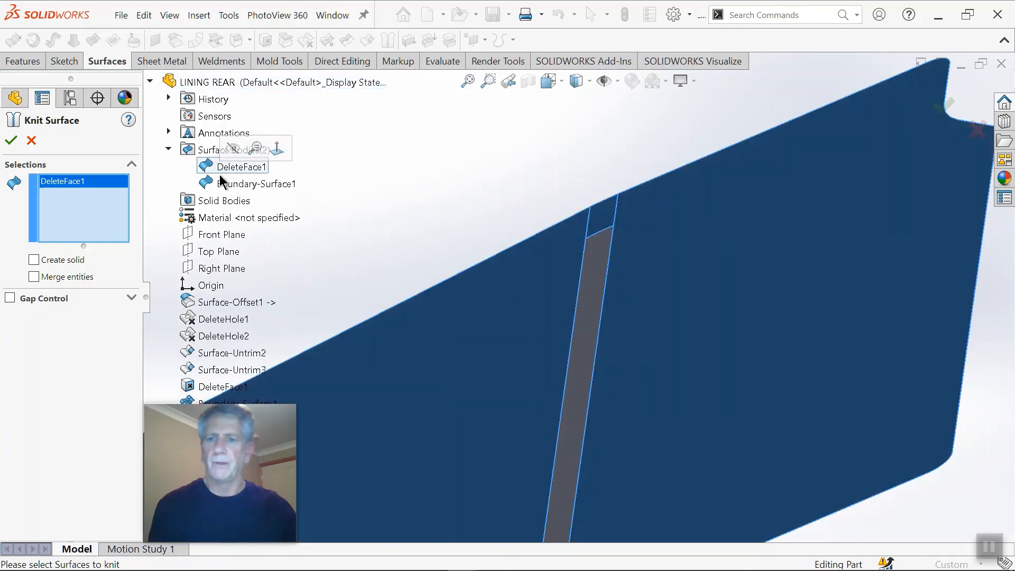
pyautogui.click(230, 183)
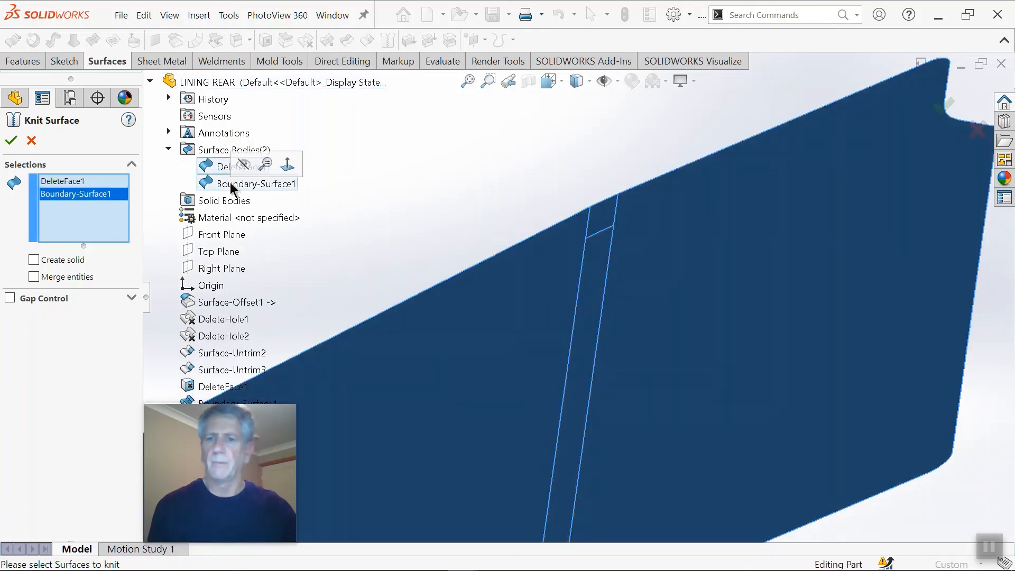
pyautogui.click(11, 142)
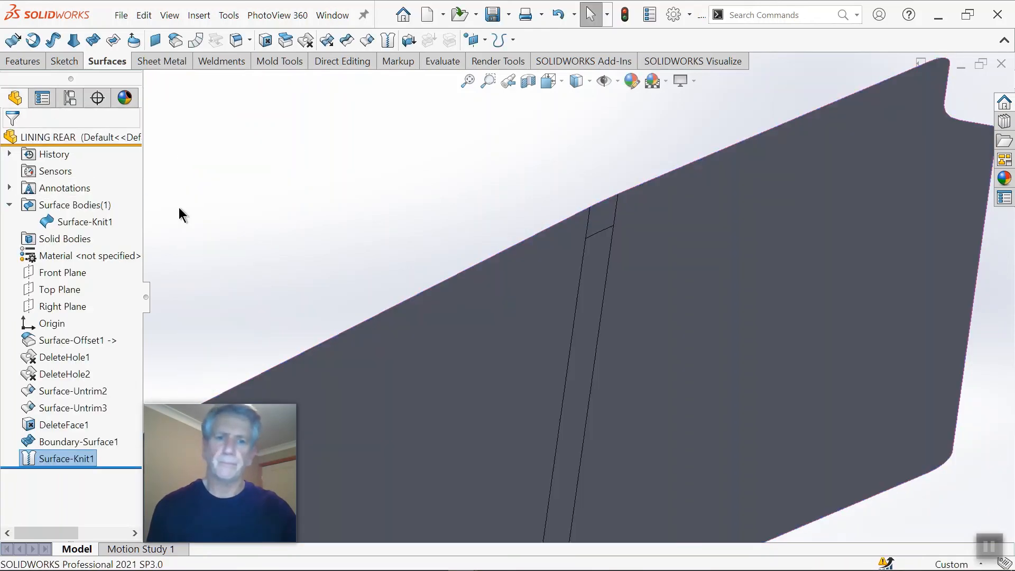
# Step: Start a Delete Face operation on the knitted panel using Delete and Fill with Tangent fill
pyautogui.scroll(2, 591, 372)
pyautogui.scroll(-3, 589, 365)
pyautogui.moveTo(590, 366); pyautogui.dragTo(581, 400, button='middle')
pyautogui.scroll(3, 562, 362)
pyautogui.scroll(3, 554, 328)
pyautogui.scroll(-4, 555, 295)
pyautogui.scroll(2, 567, 422)
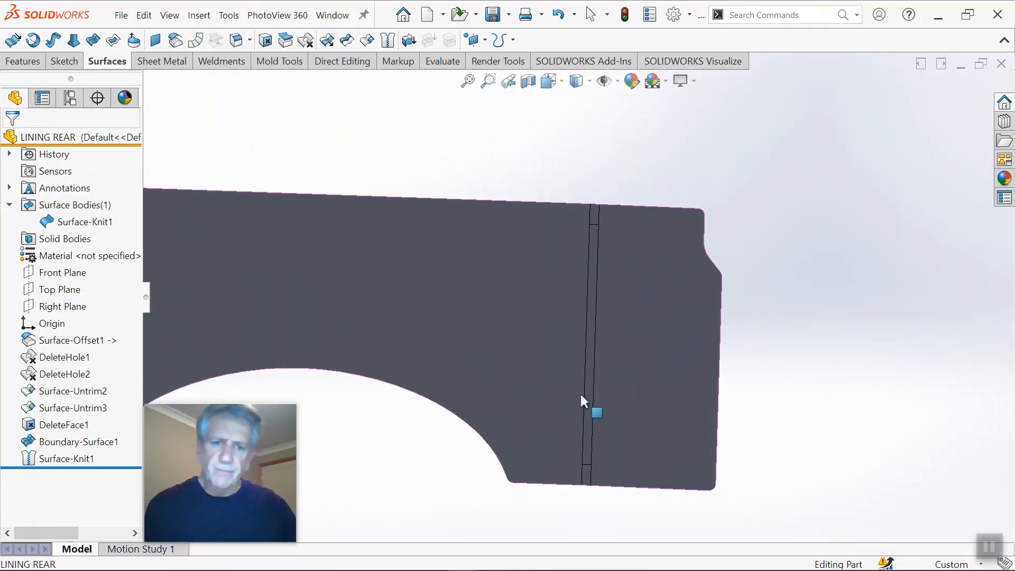
pyautogui.click(267, 41)
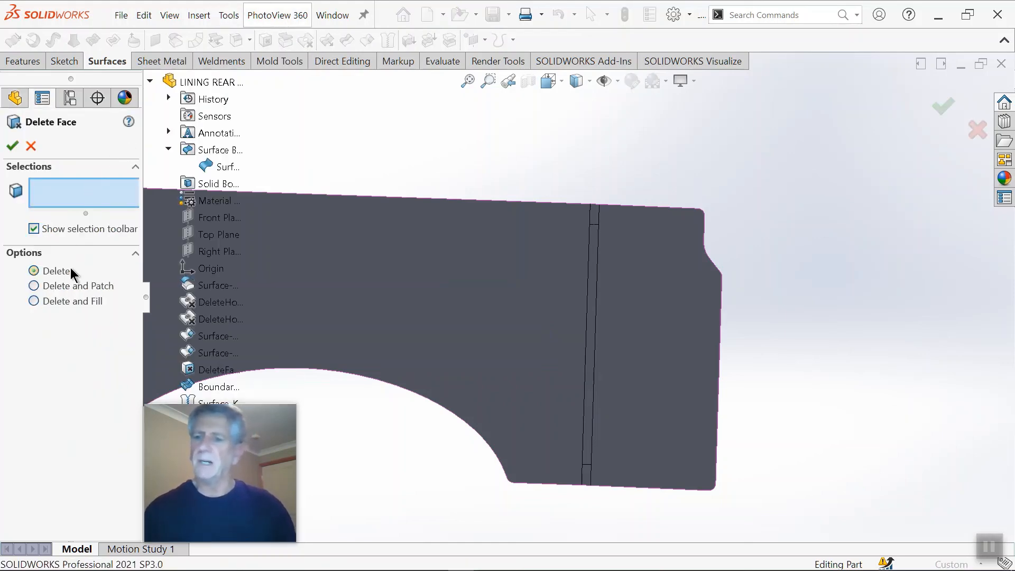
pyautogui.click(33, 301)
pyautogui.click(47, 316)
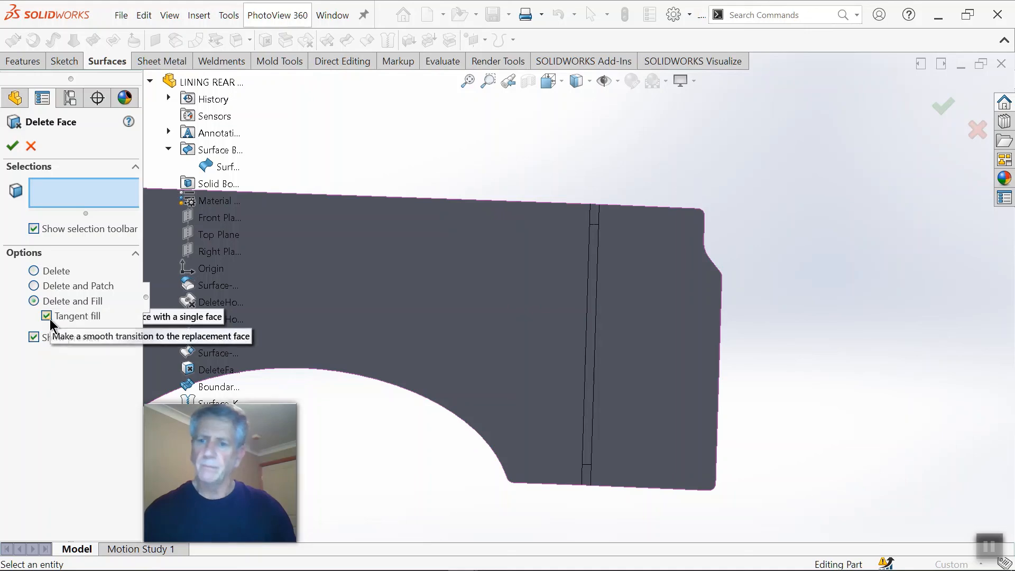
# Step: Select the short upper face, the long middle face and the short lower face of the narrow strip, and replace them with the fill
pyautogui.scroll(-2, 611, 351)
pyautogui.scroll(-2, 598, 208)
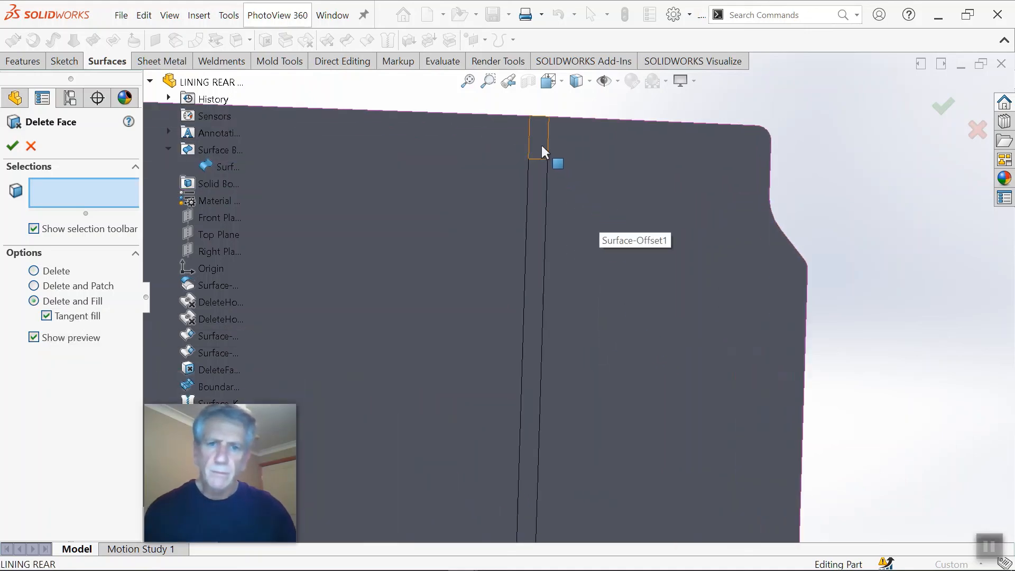
pyautogui.click(541, 146)
pyautogui.click(539, 184)
pyautogui.scroll(2, 518, 352)
pyautogui.scroll(-1, 519, 352)
pyautogui.scroll(2, 539, 414)
pyautogui.scroll(-4, 546, 445)
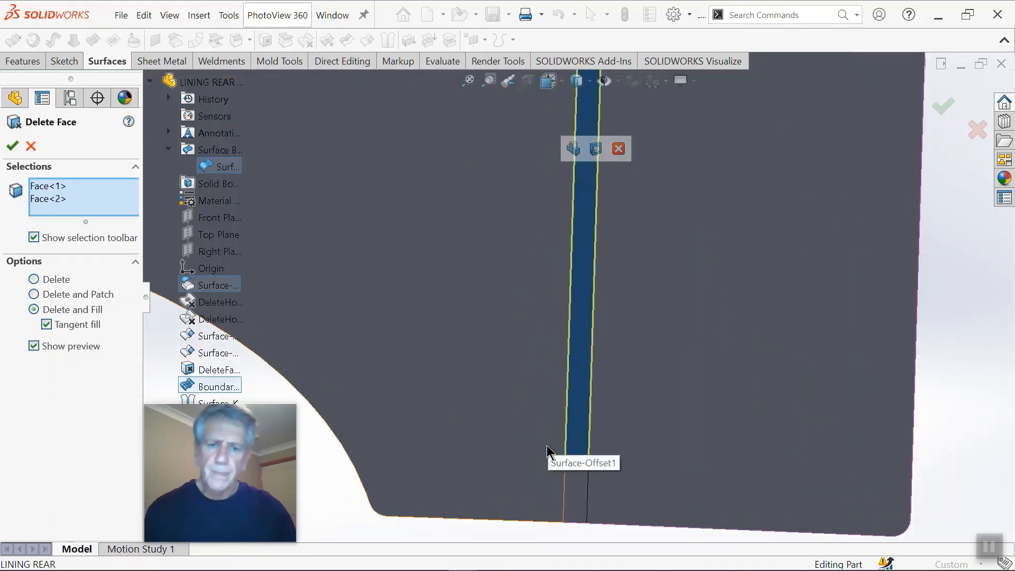
pyautogui.click(572, 488)
pyautogui.scroll(3, 577, 370)
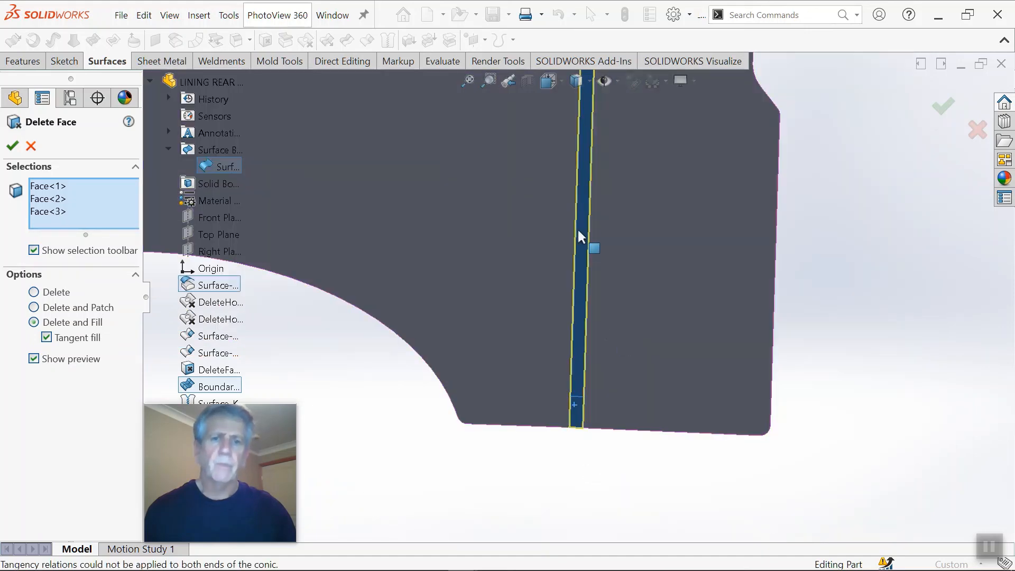
pyautogui.moveTo(582, 238); pyautogui.dragTo(609, 273, button='middle')
pyautogui.scroll(2, 590, 183)
pyautogui.scroll(-4, 584, 175)
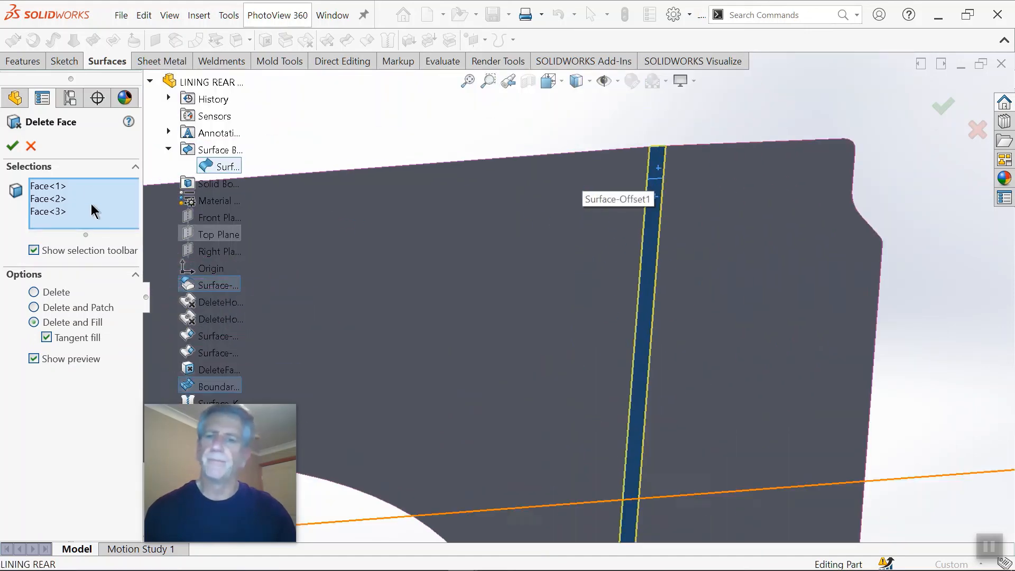
pyautogui.click(14, 146)
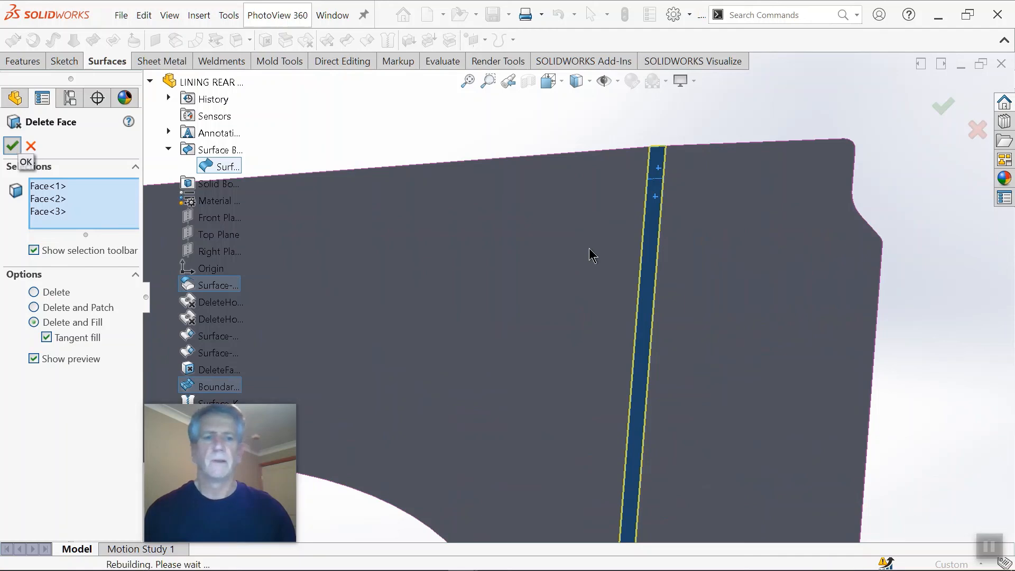
# Step: Thicken the lining surface body by 4 mm into a solid
pyautogui.scroll(3, 648, 330)
pyautogui.moveTo(649, 334); pyautogui.dragTo(643, 290, button='middle')
pyautogui.scroll(4, 636, 301)
pyautogui.moveTo(618, 324); pyautogui.dragTo(634, 356, button='middle')
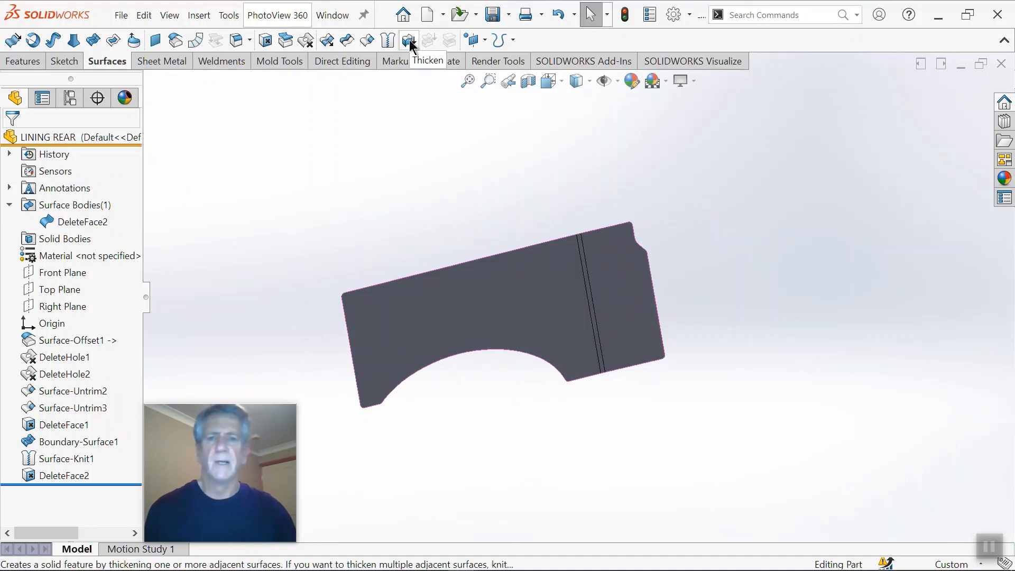
pyautogui.click(409, 41)
pyautogui.moveTo(436, 314); pyautogui.dragTo(464, 351, button='middle')
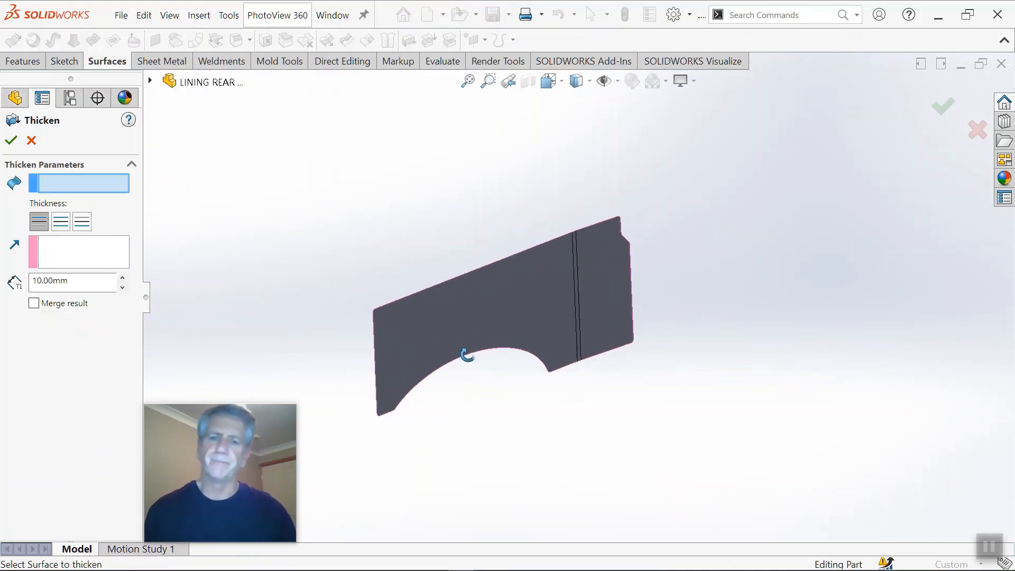
pyautogui.click(457, 315)
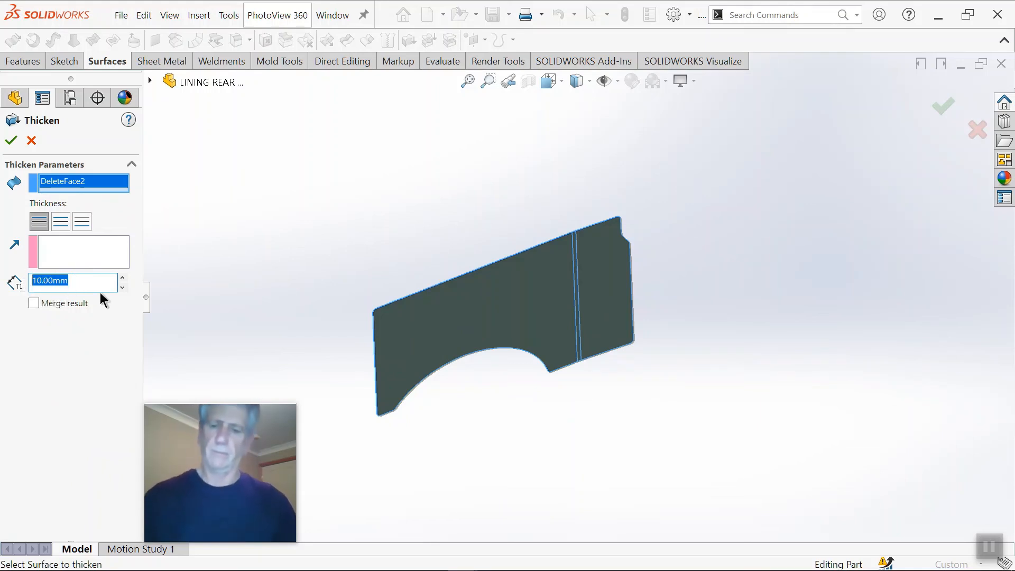
pyautogui.write('4')
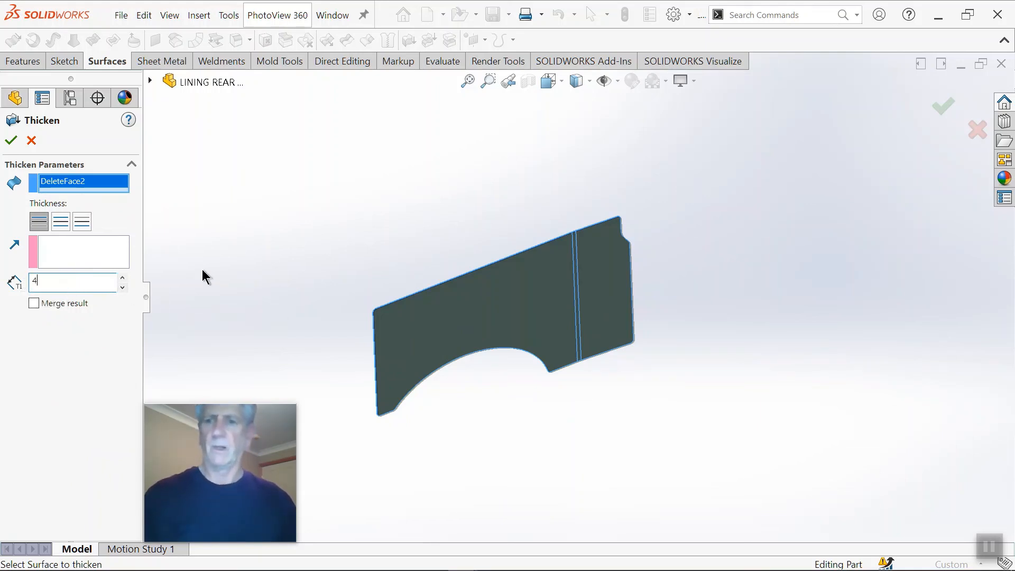
pyautogui.scroll(-3, 461, 342)
pyautogui.moveTo(462, 342); pyautogui.dragTo(470, 323, button='middle')
pyautogui.scroll(-4, 470, 323)
pyautogui.scroll(-4, 447, 313)
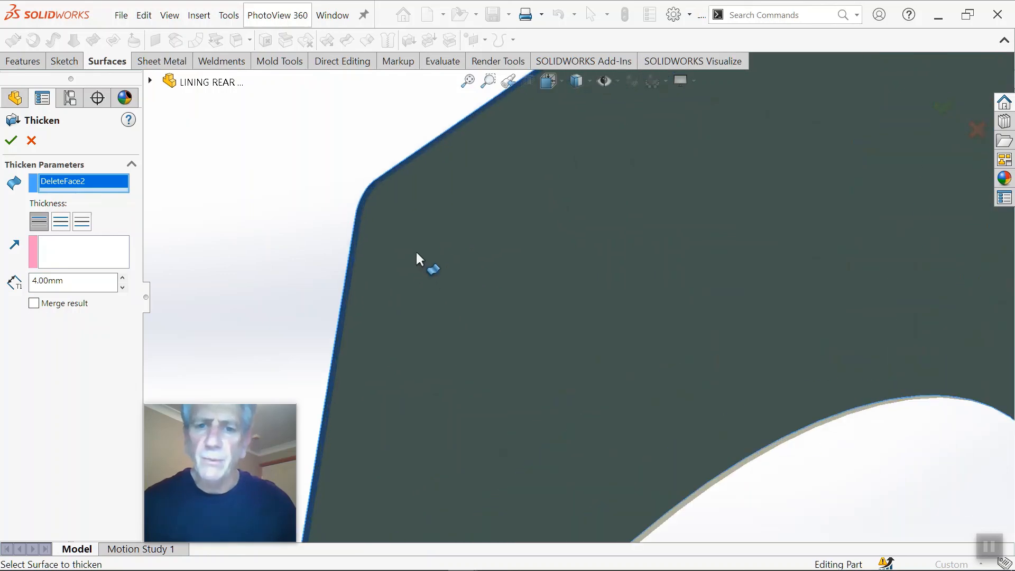
pyautogui.click(12, 142)
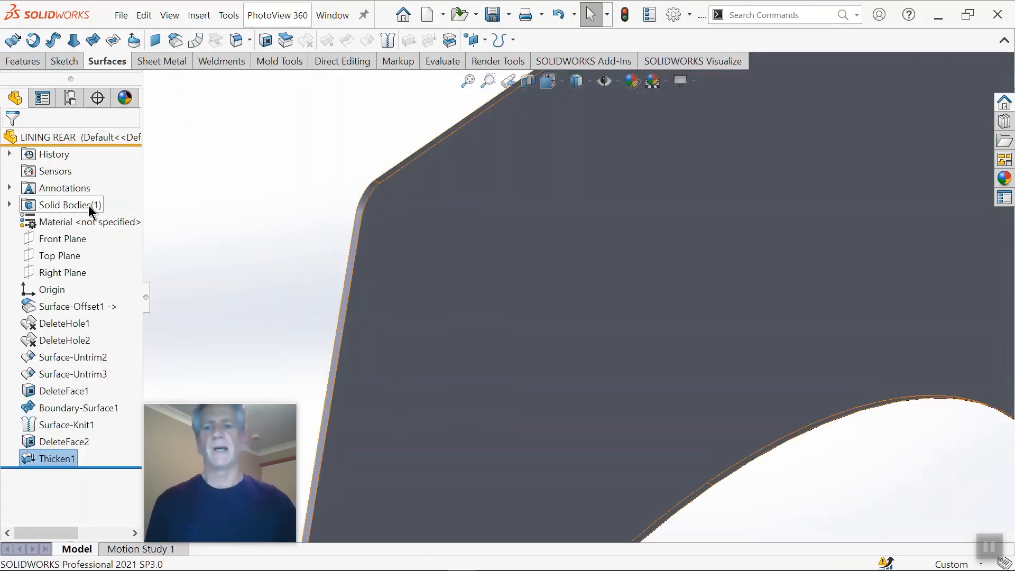
# Step: Switch to the 7 -BODY assembly, rebuild it and check how the thickened lining sits against the van side
pyautogui.scroll(8, 475, 268)
pyautogui.moveTo(566, 276); pyautogui.dragTo(521, 253, button='middle')
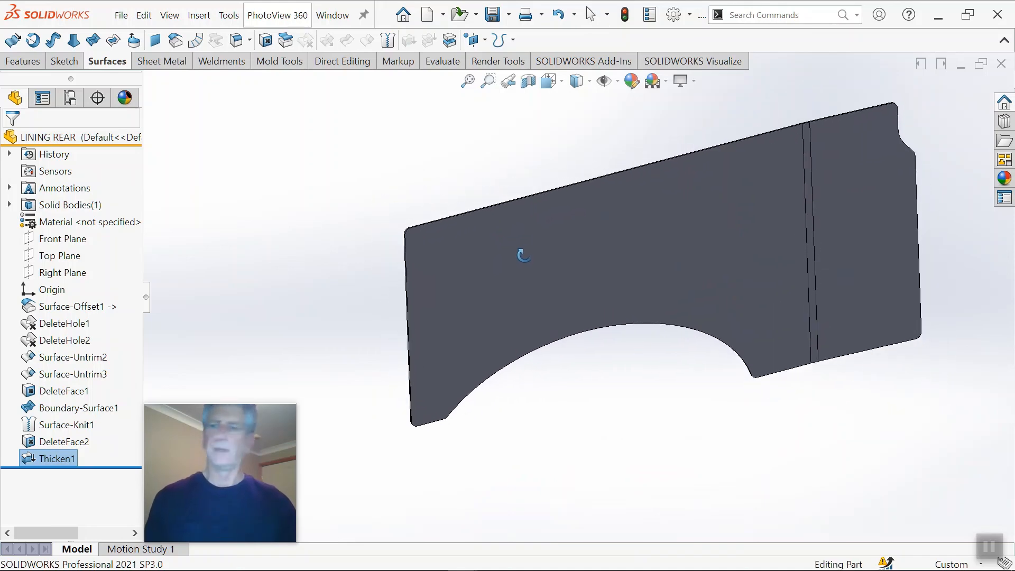
pyautogui.click(449, 147)
pyautogui.hotkey('ctrl', 'Tab')
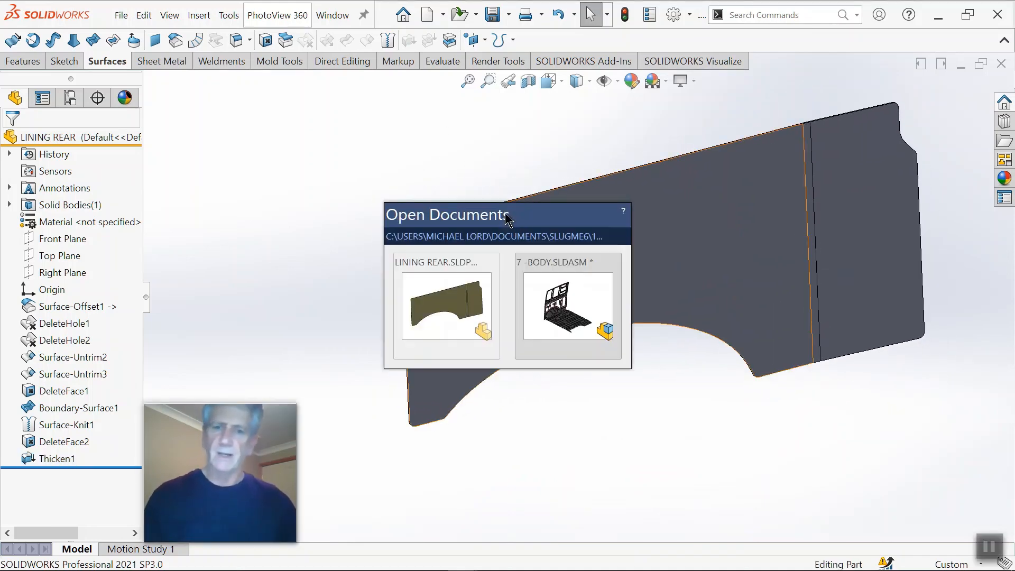
pyautogui.click(551, 297)
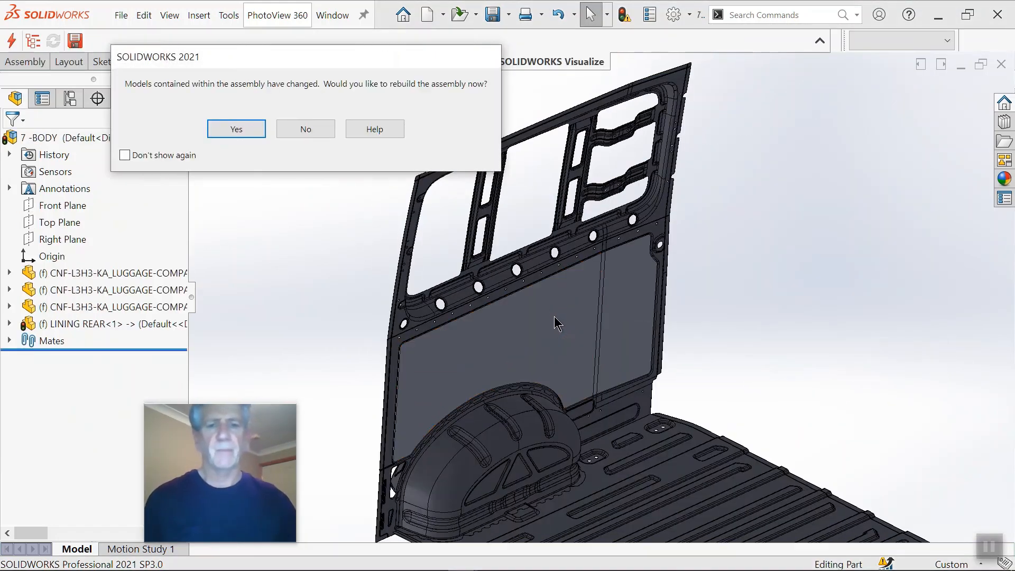
pyautogui.click(236, 129)
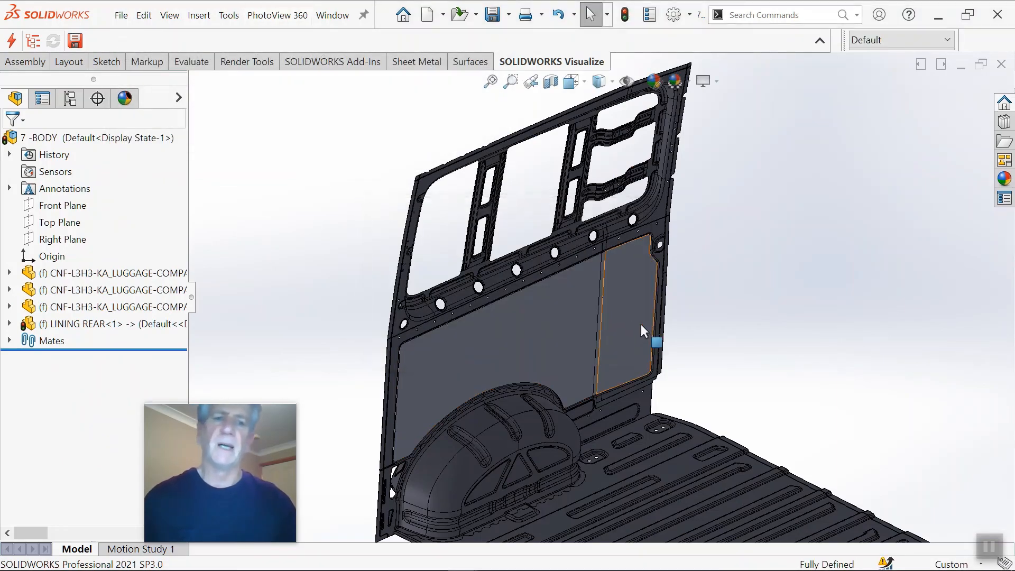
pyautogui.moveTo(639, 322); pyautogui.dragTo(571, 296, button='middle')
pyautogui.scroll(-4, 570, 306)
pyautogui.scroll(3, 595, 332)
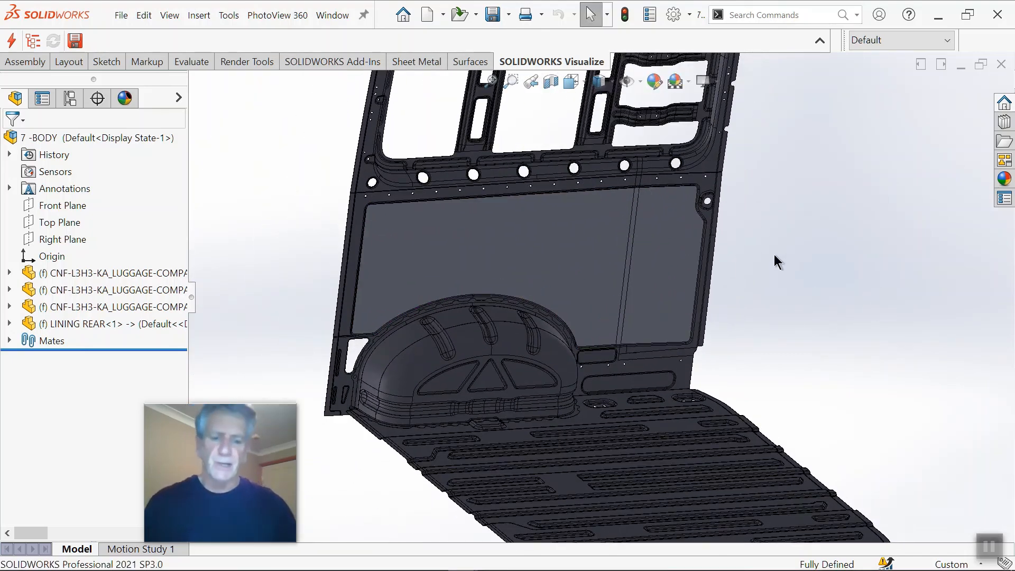
# Step: Show the 7 -BODY assembly in isometric view and close it without saving the modified documents
pyautogui.hotkey('ctrl', '7')
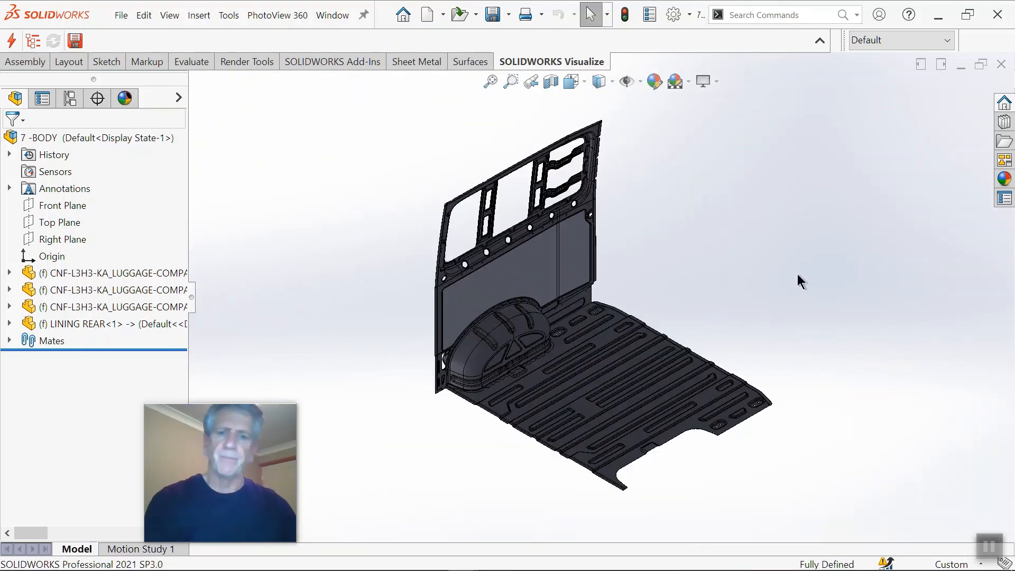
pyautogui.hotkey('ctrl', 's')
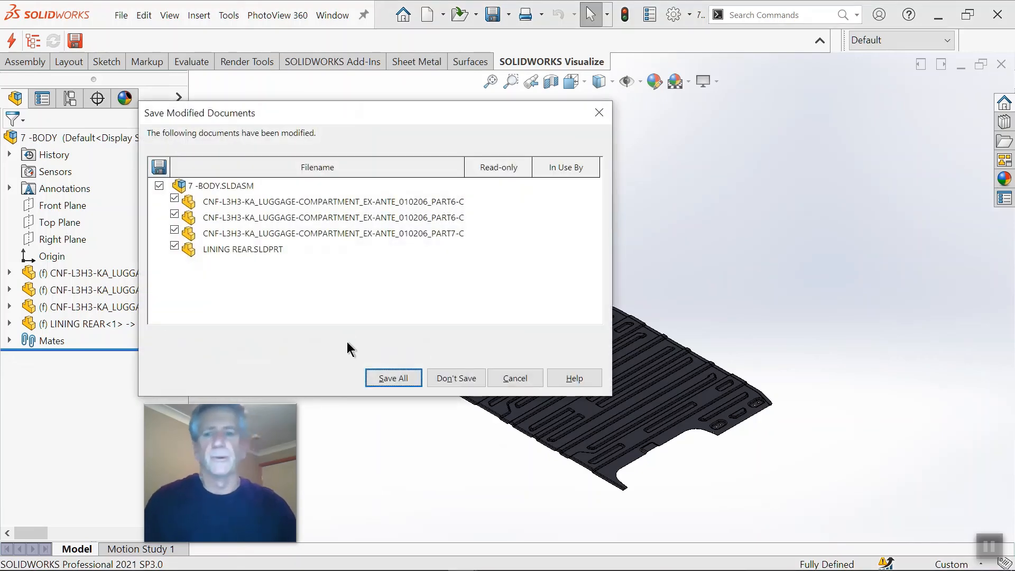
pyautogui.click(440, 377)
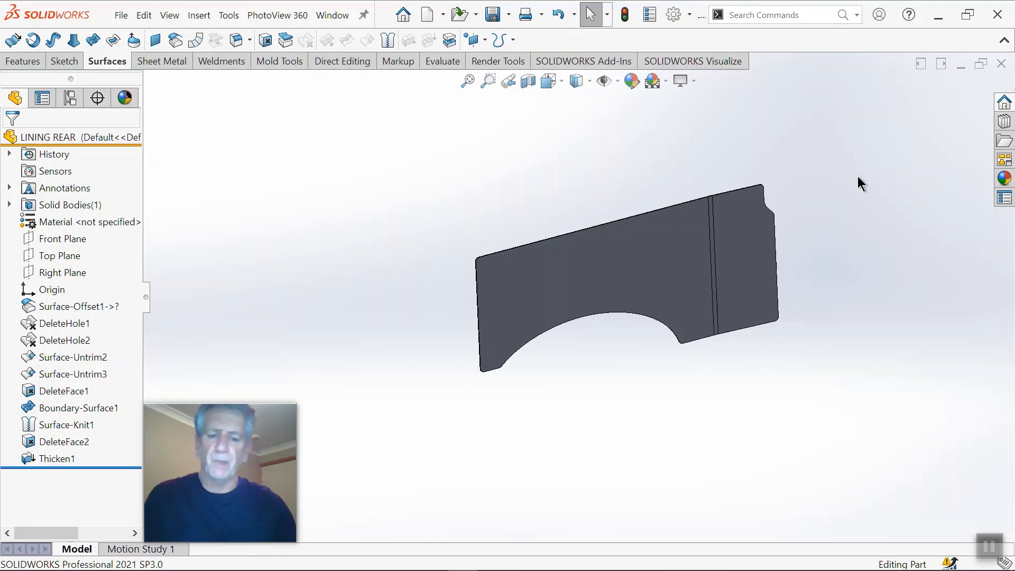
# Step: Show the LINING REAR part in isometric view and close it without saving its changes
pyautogui.hotkey('ctrl', '7')
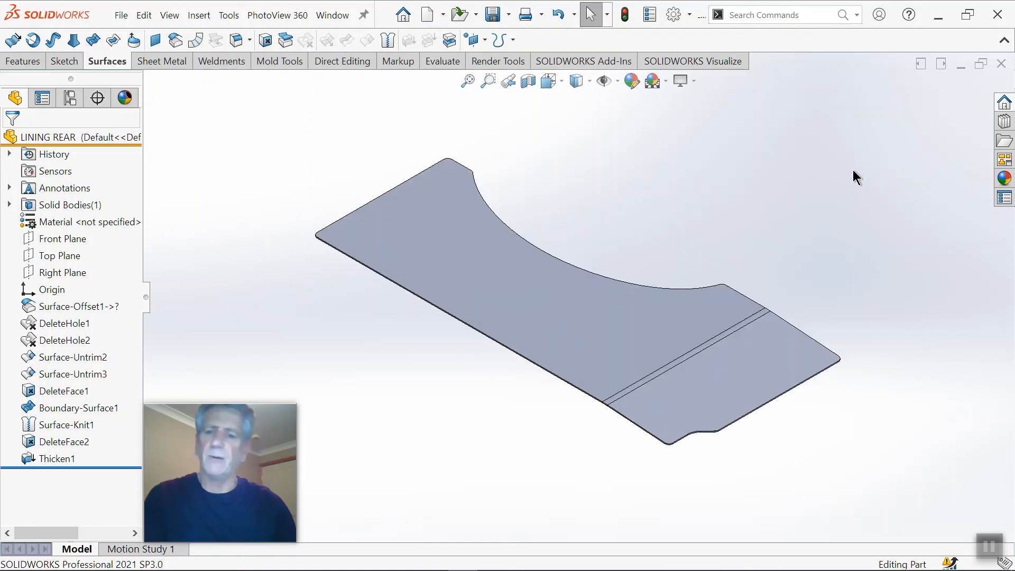
pyautogui.click(998, 63)
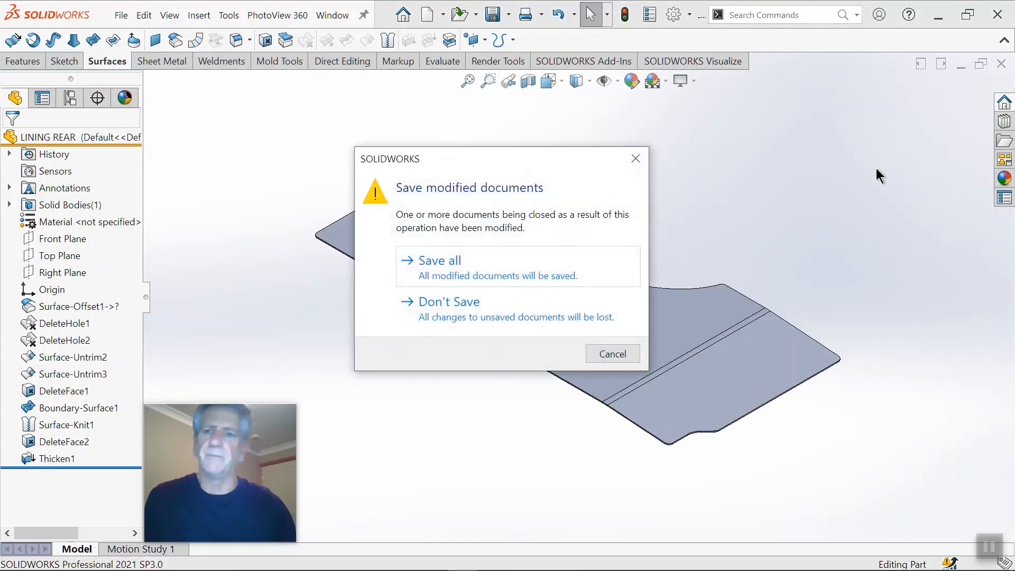
pyautogui.click(467, 304)
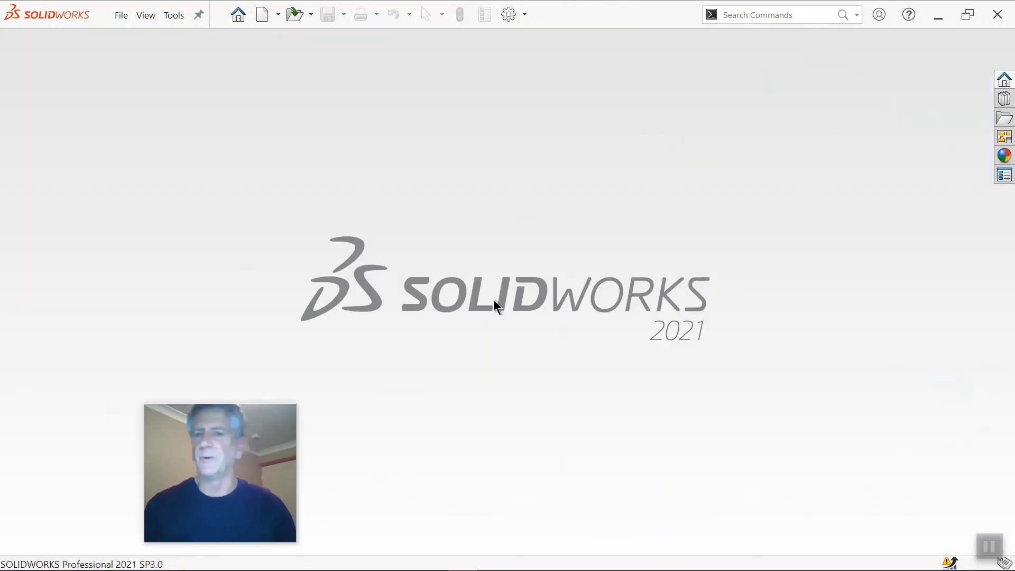